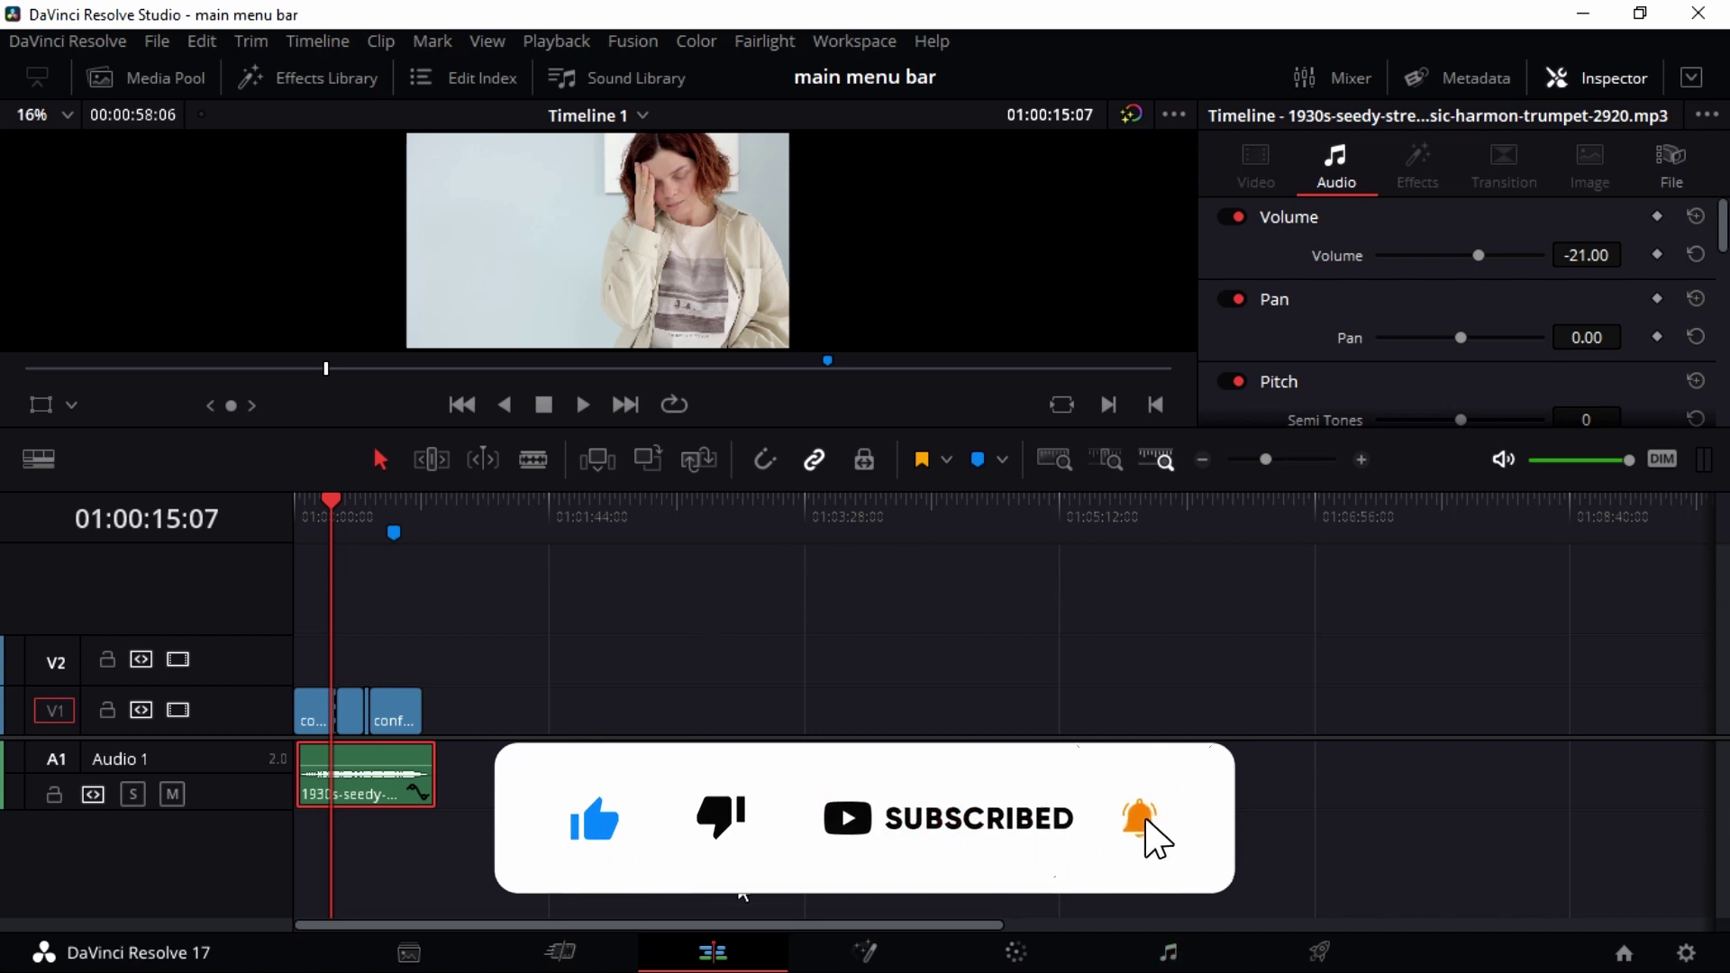
# Step: View the Cut page and return to the Edit page
pyautogui.click(607, 964)
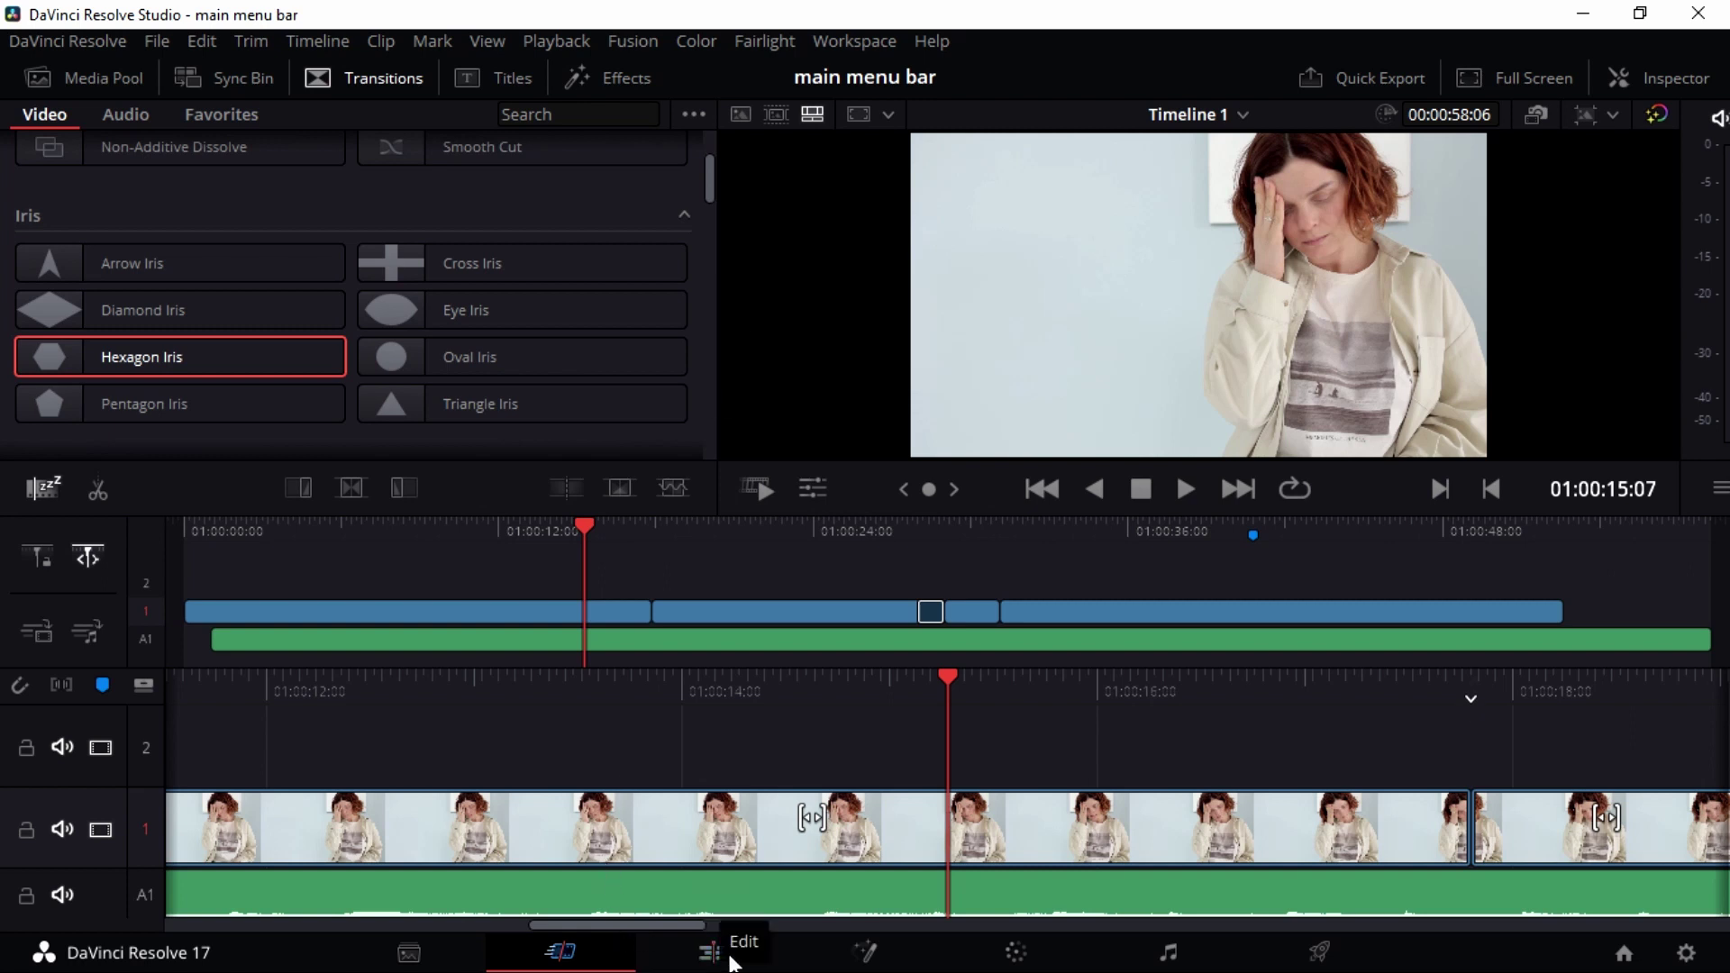
pyautogui.click(731, 961)
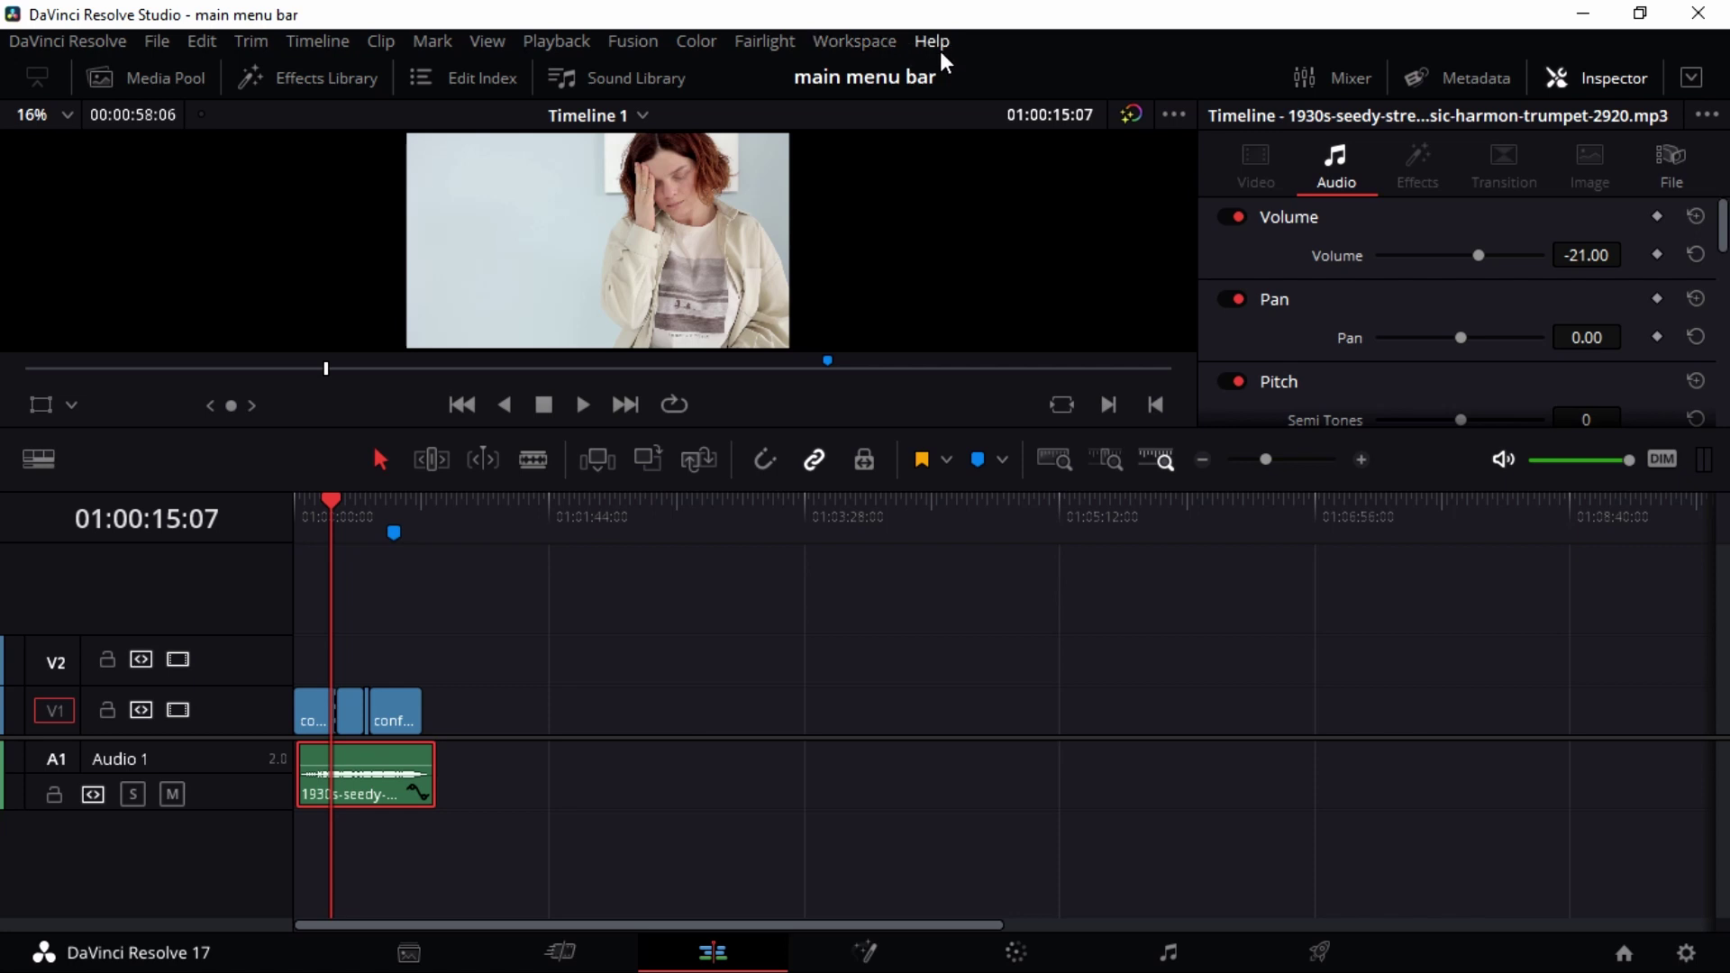
# Step: Show the About DaVinci Resolve information
pyautogui.click(64, 46)
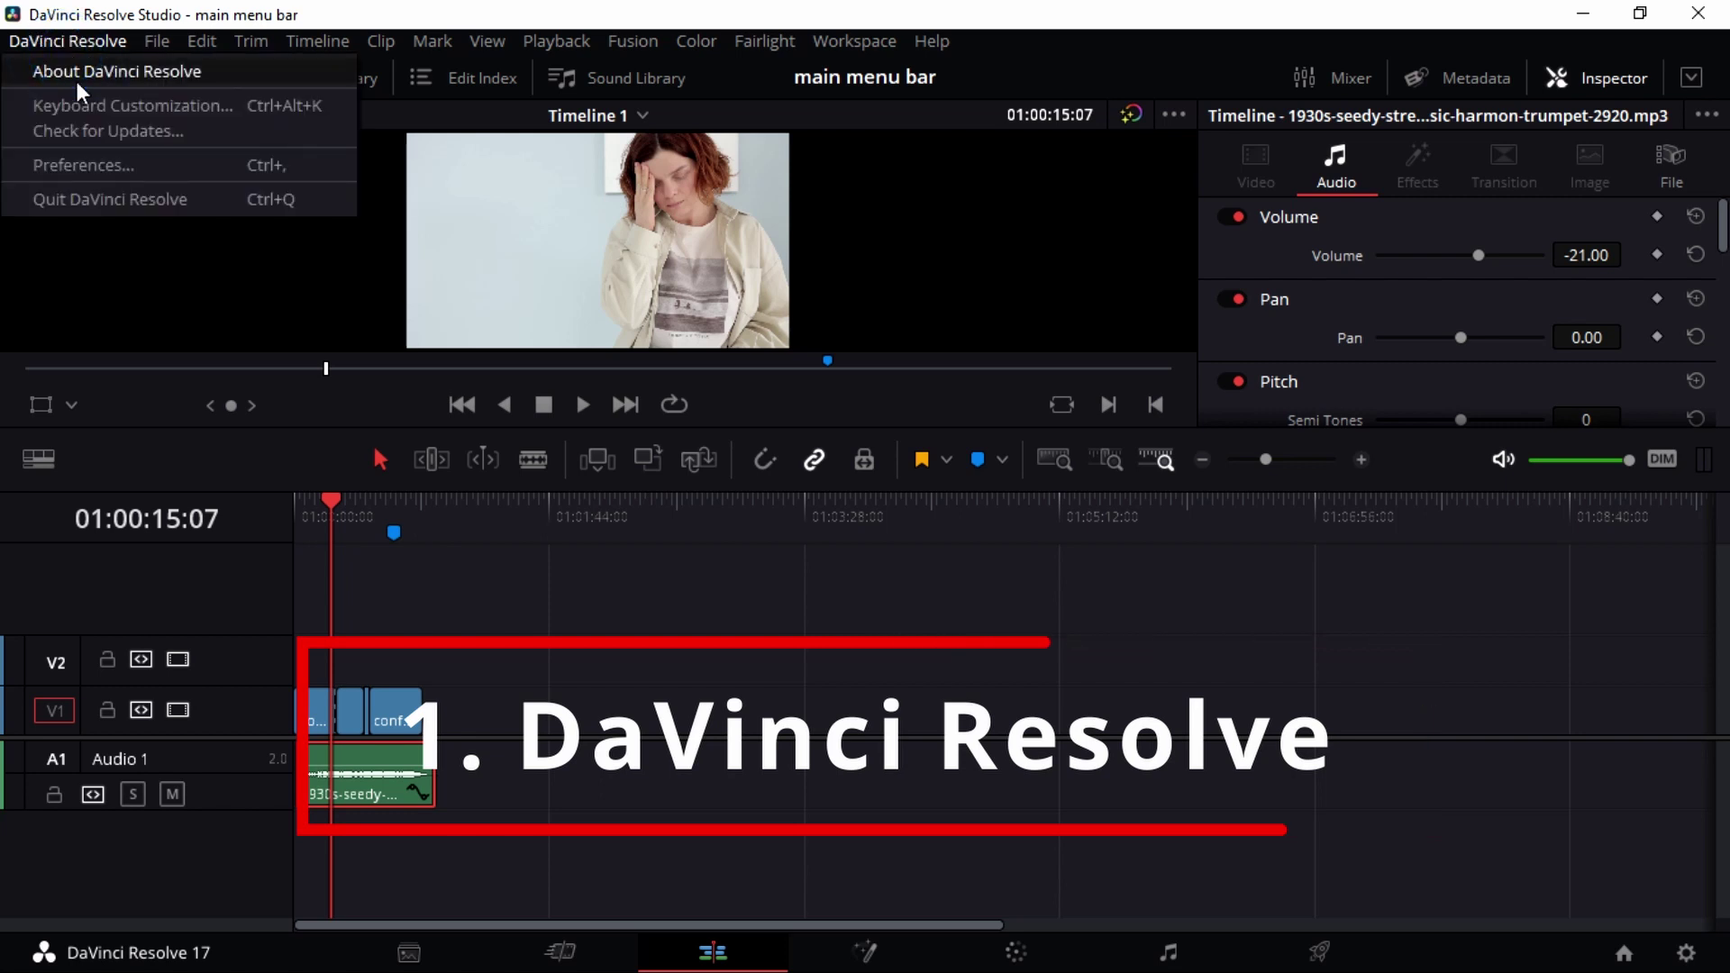
pyautogui.click(160, 72)
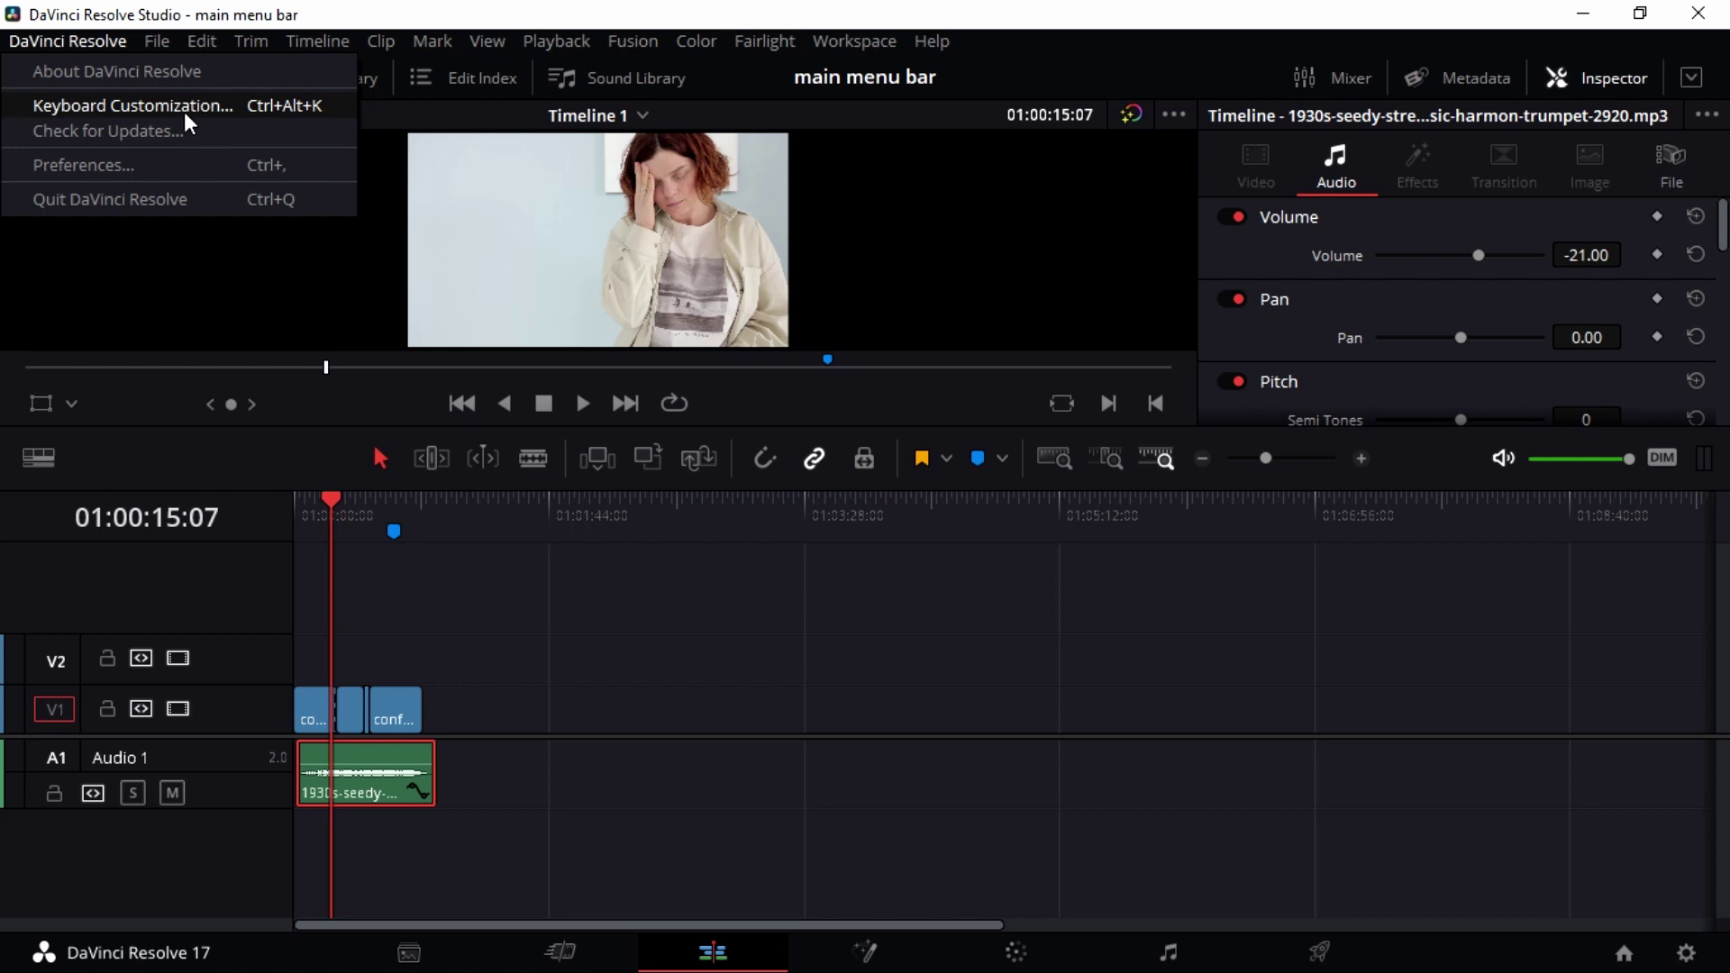
# Step: In Keyboard Customization, assign the shortcut Ctrl+N to the New Timeline command among the File commands
pyautogui.click(188, 112)
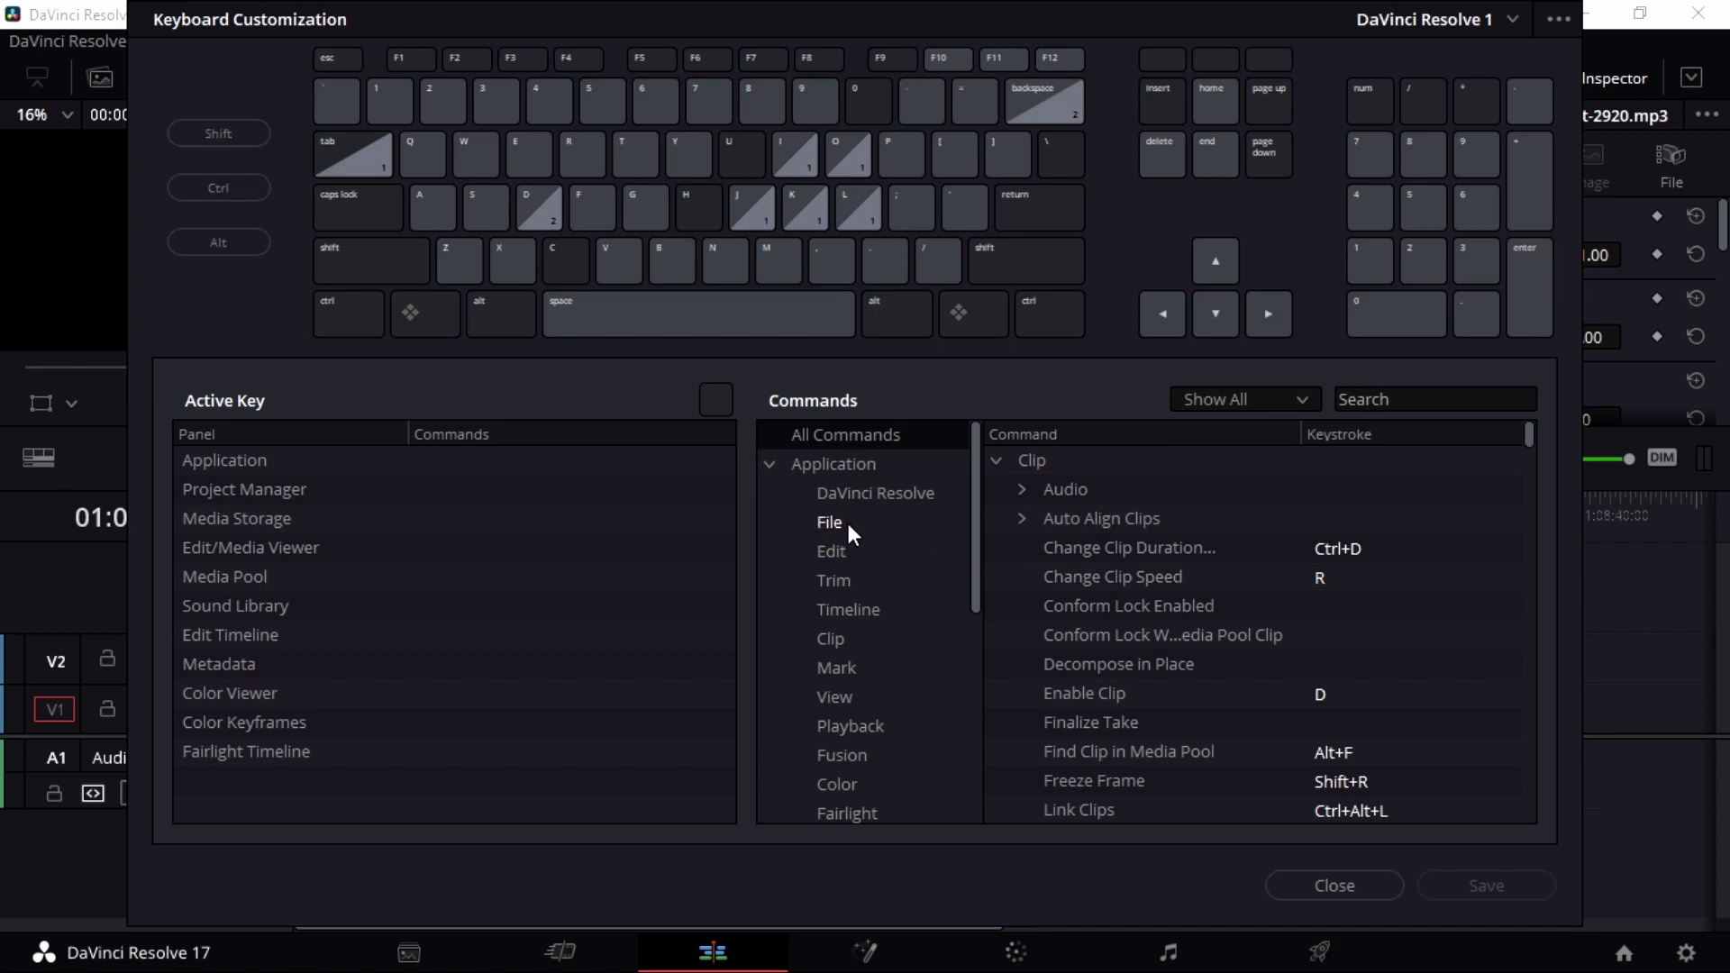
pyautogui.click(838, 553)
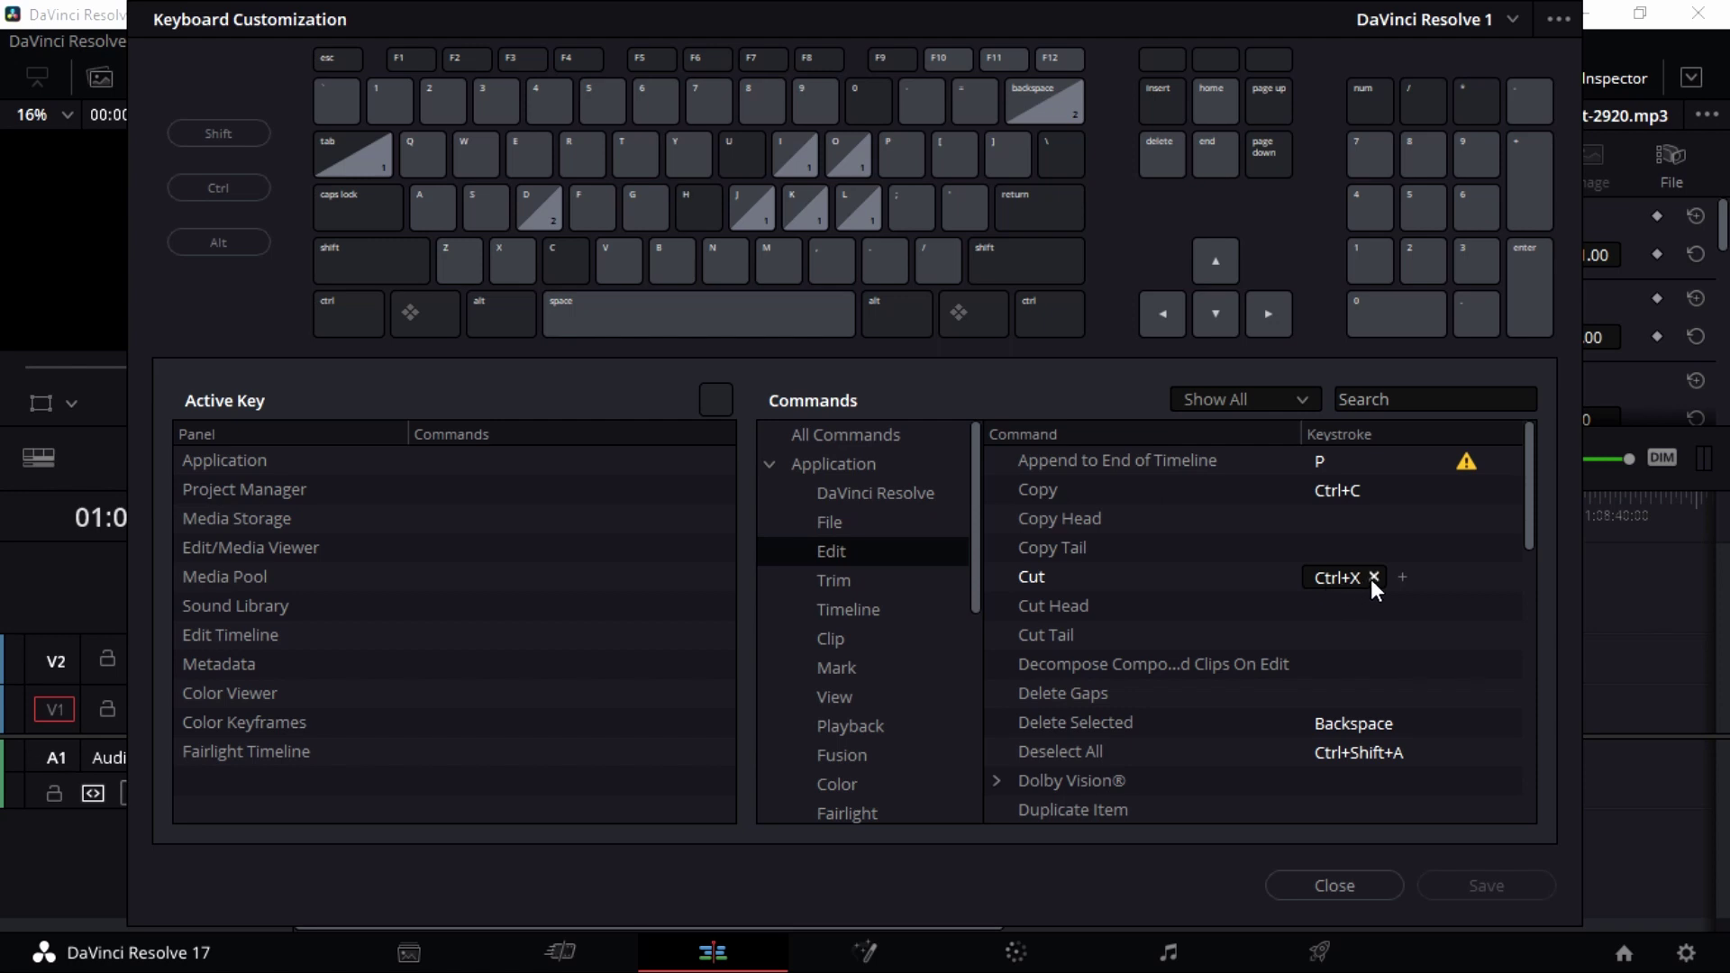
pyautogui.click(830, 523)
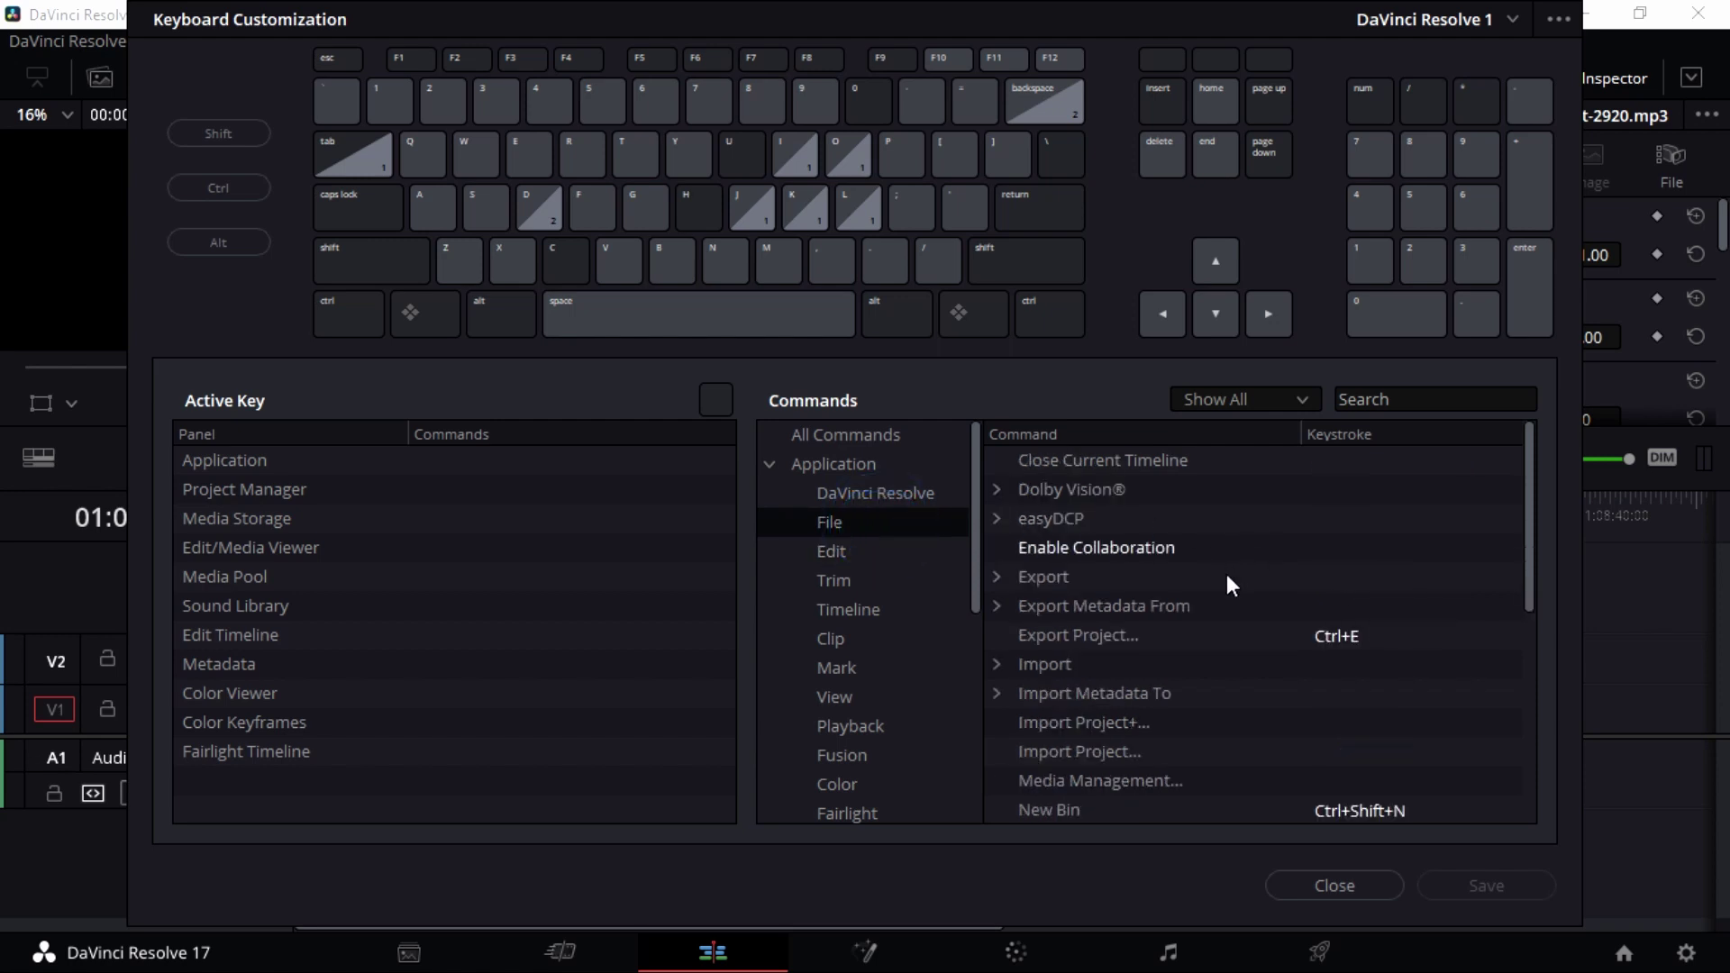
pyautogui.scroll(-3, 1218, 588)
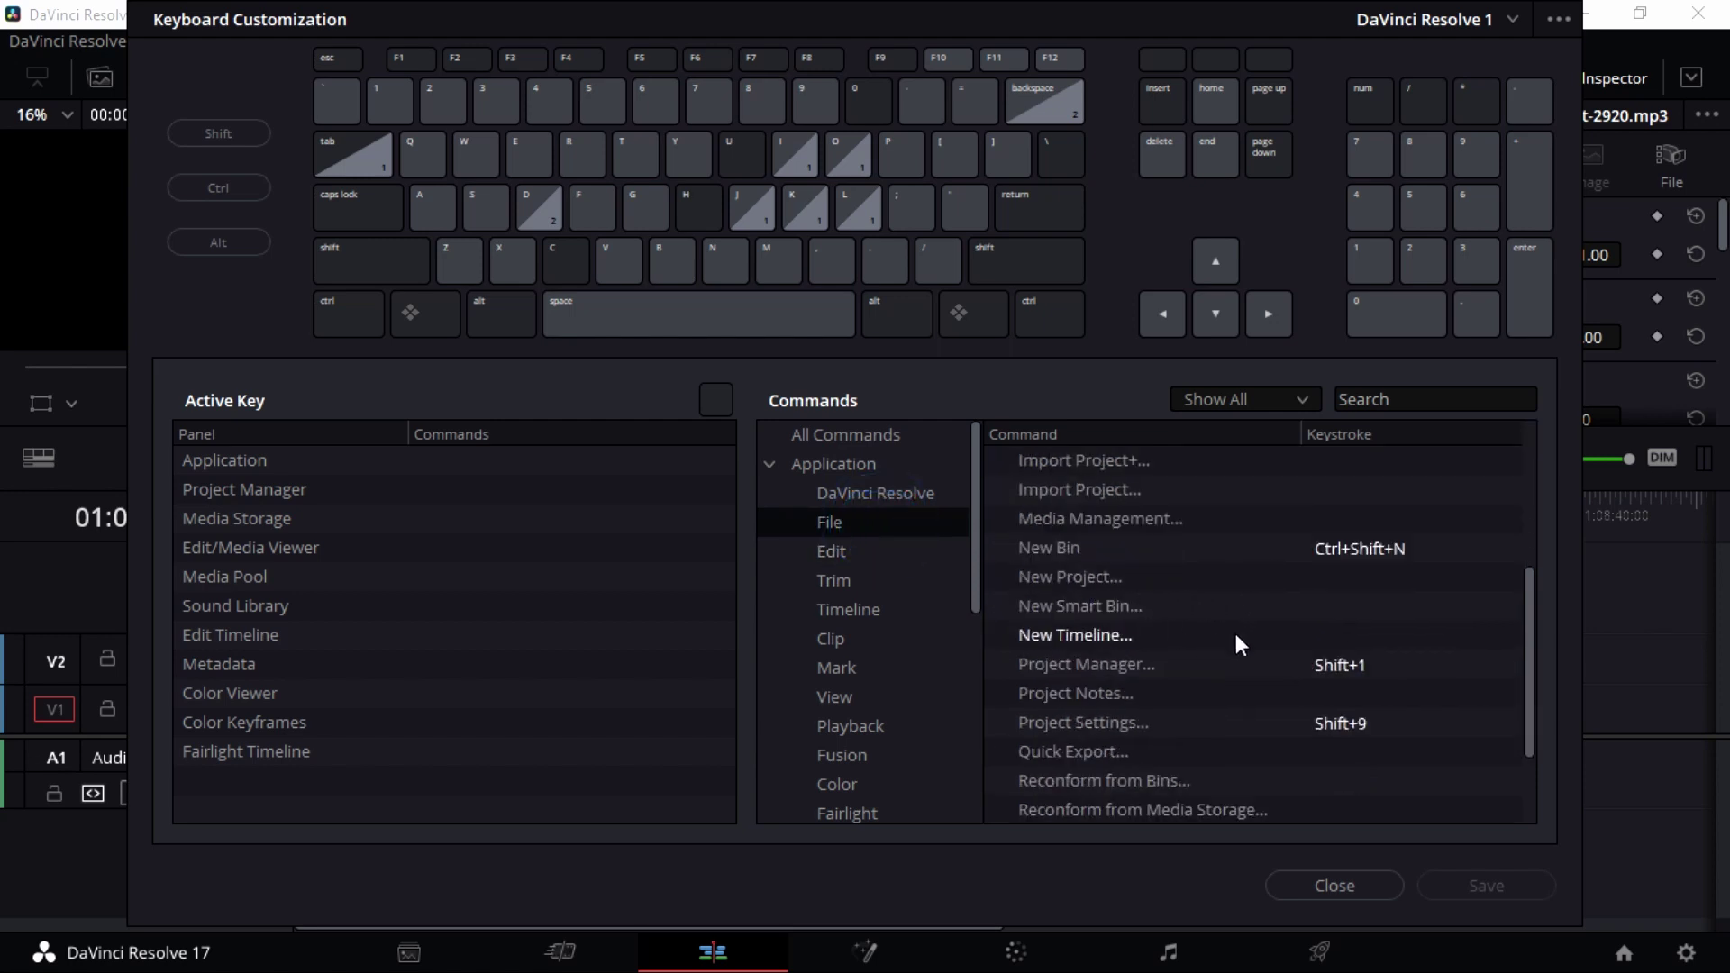
pyautogui.click(1346, 635)
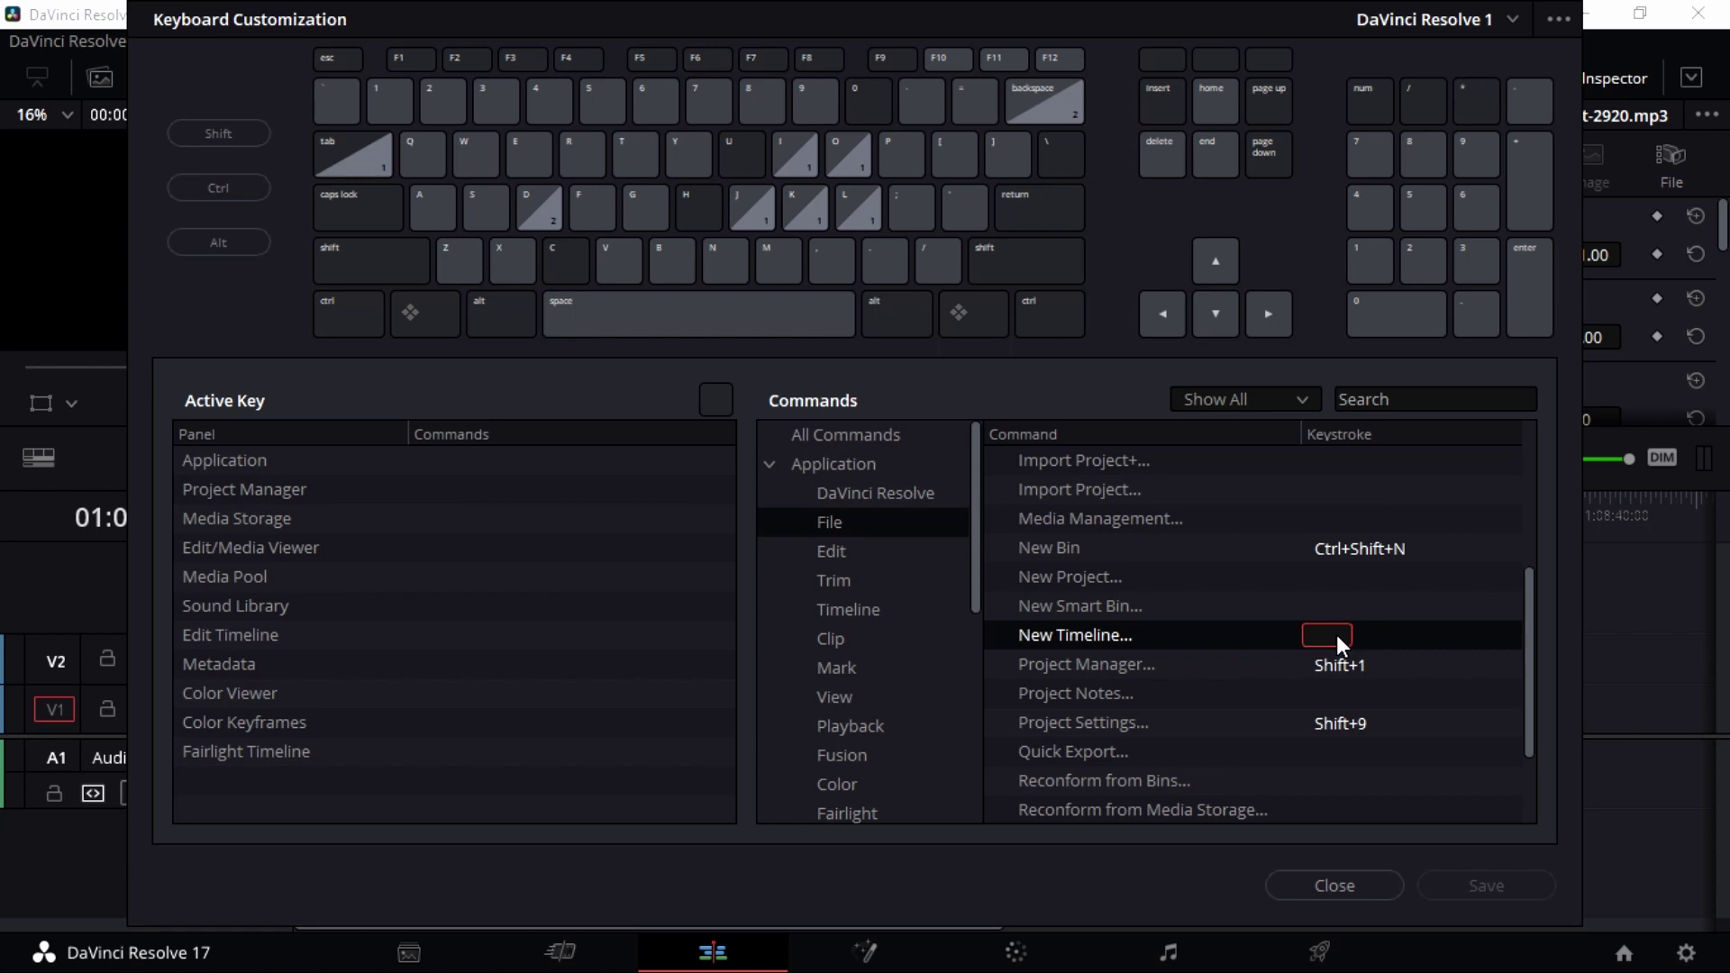
pyautogui.hotkey('ctrl', 'n')
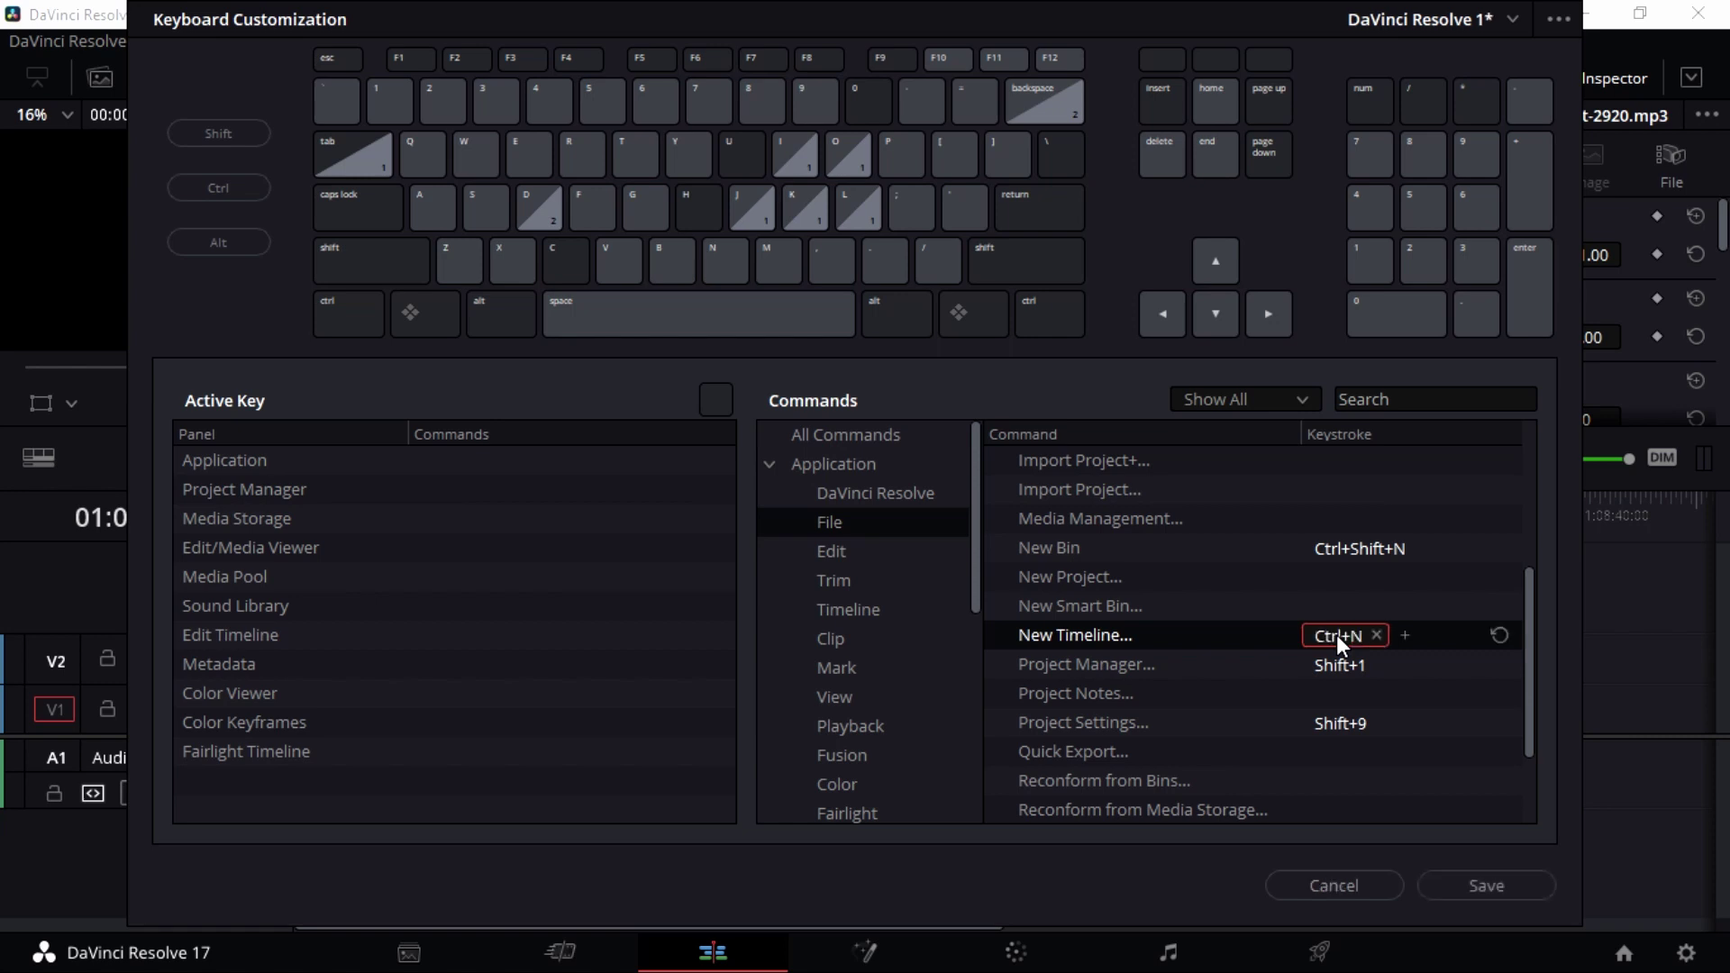
pyautogui.click(1375, 603)
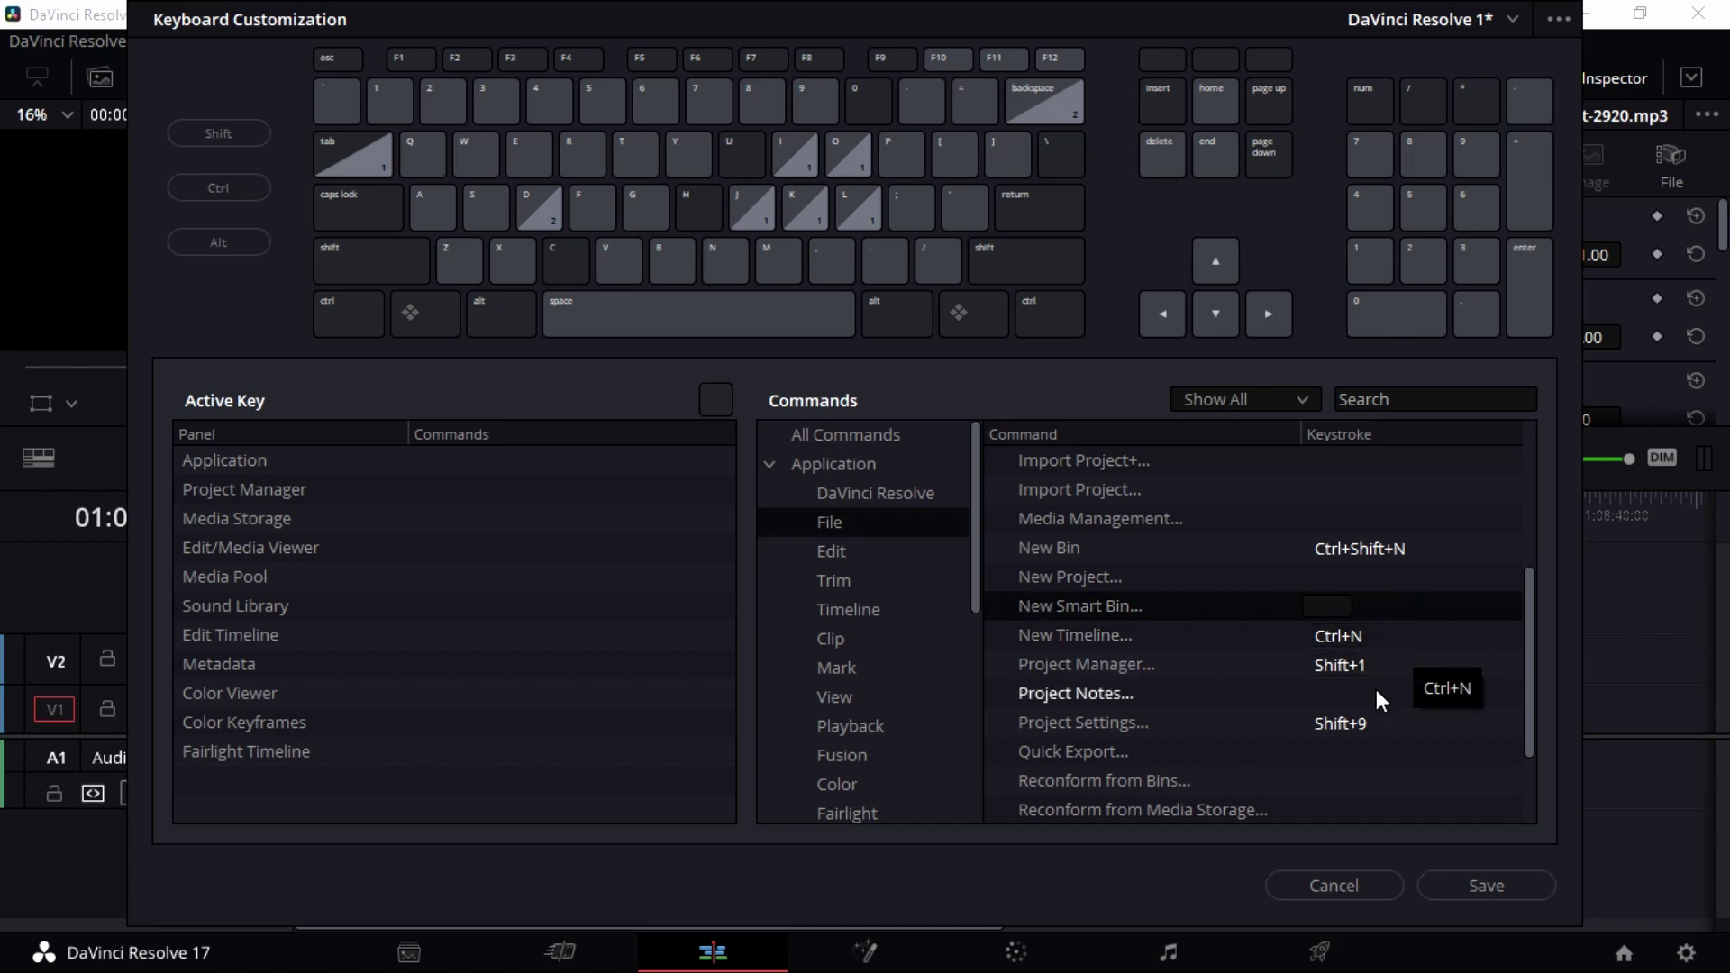
# Step: Review the remaining File commands and the Timeline commands with their assigned keystrokes
pyautogui.scroll(-2, 1376, 690)
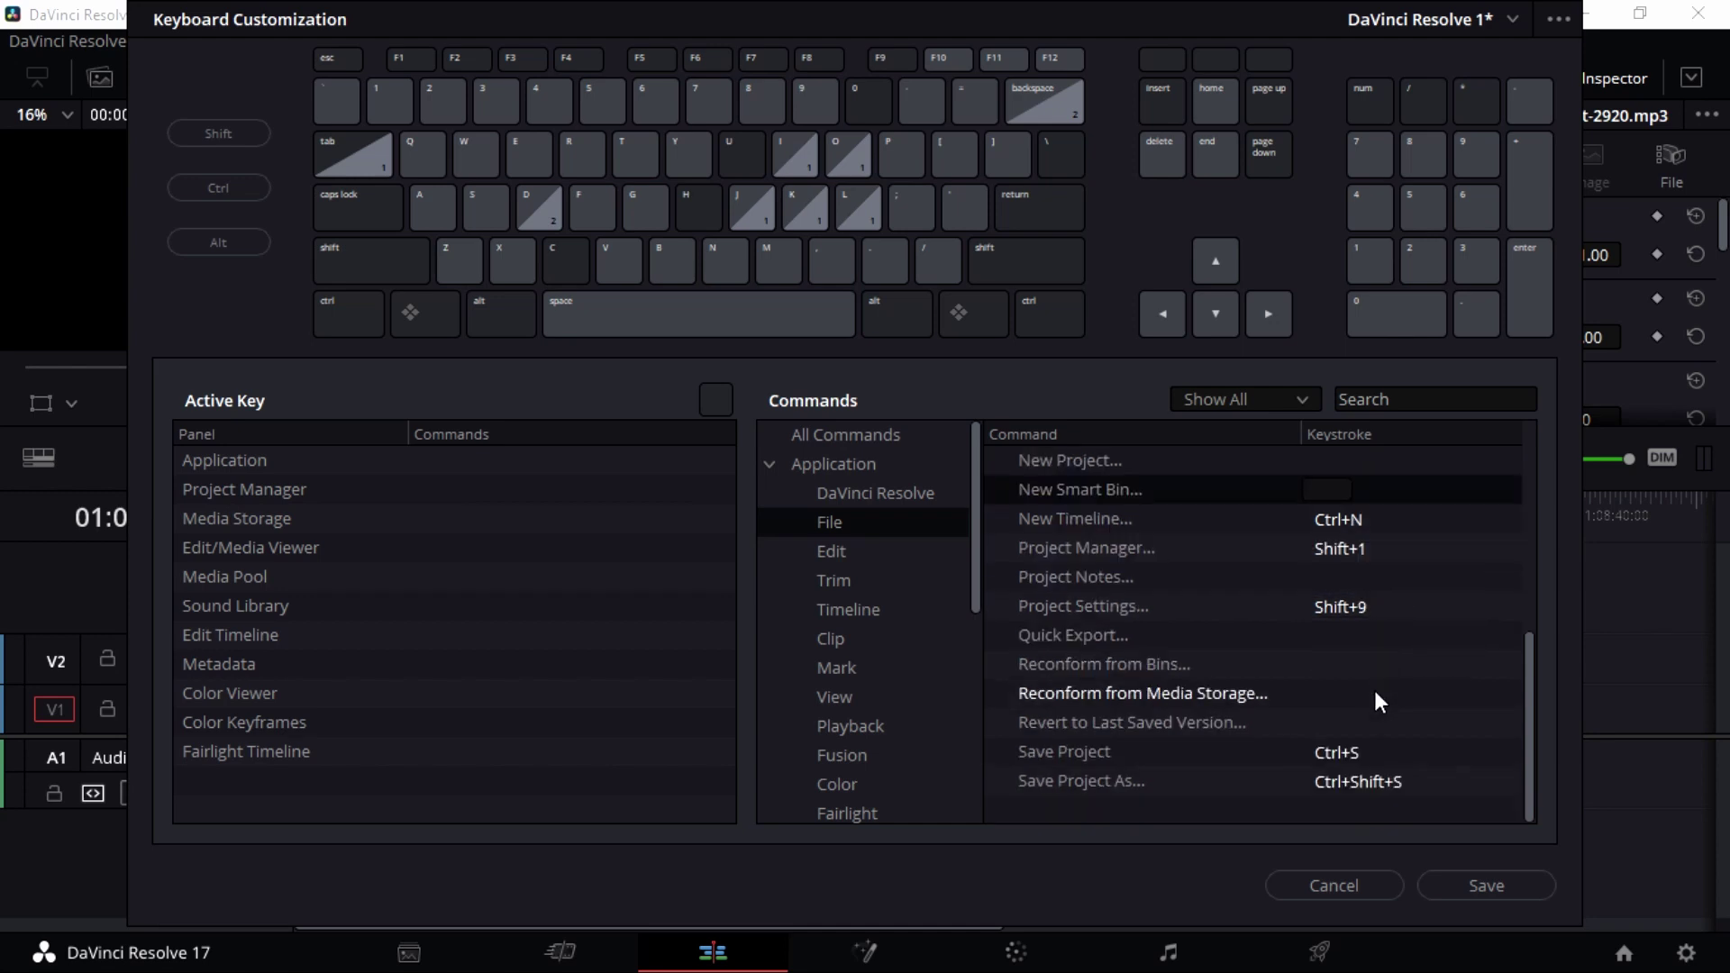
pyautogui.click(852, 609)
pyautogui.scroll(-4, 1253, 642)
pyautogui.scroll(2, 1364, 629)
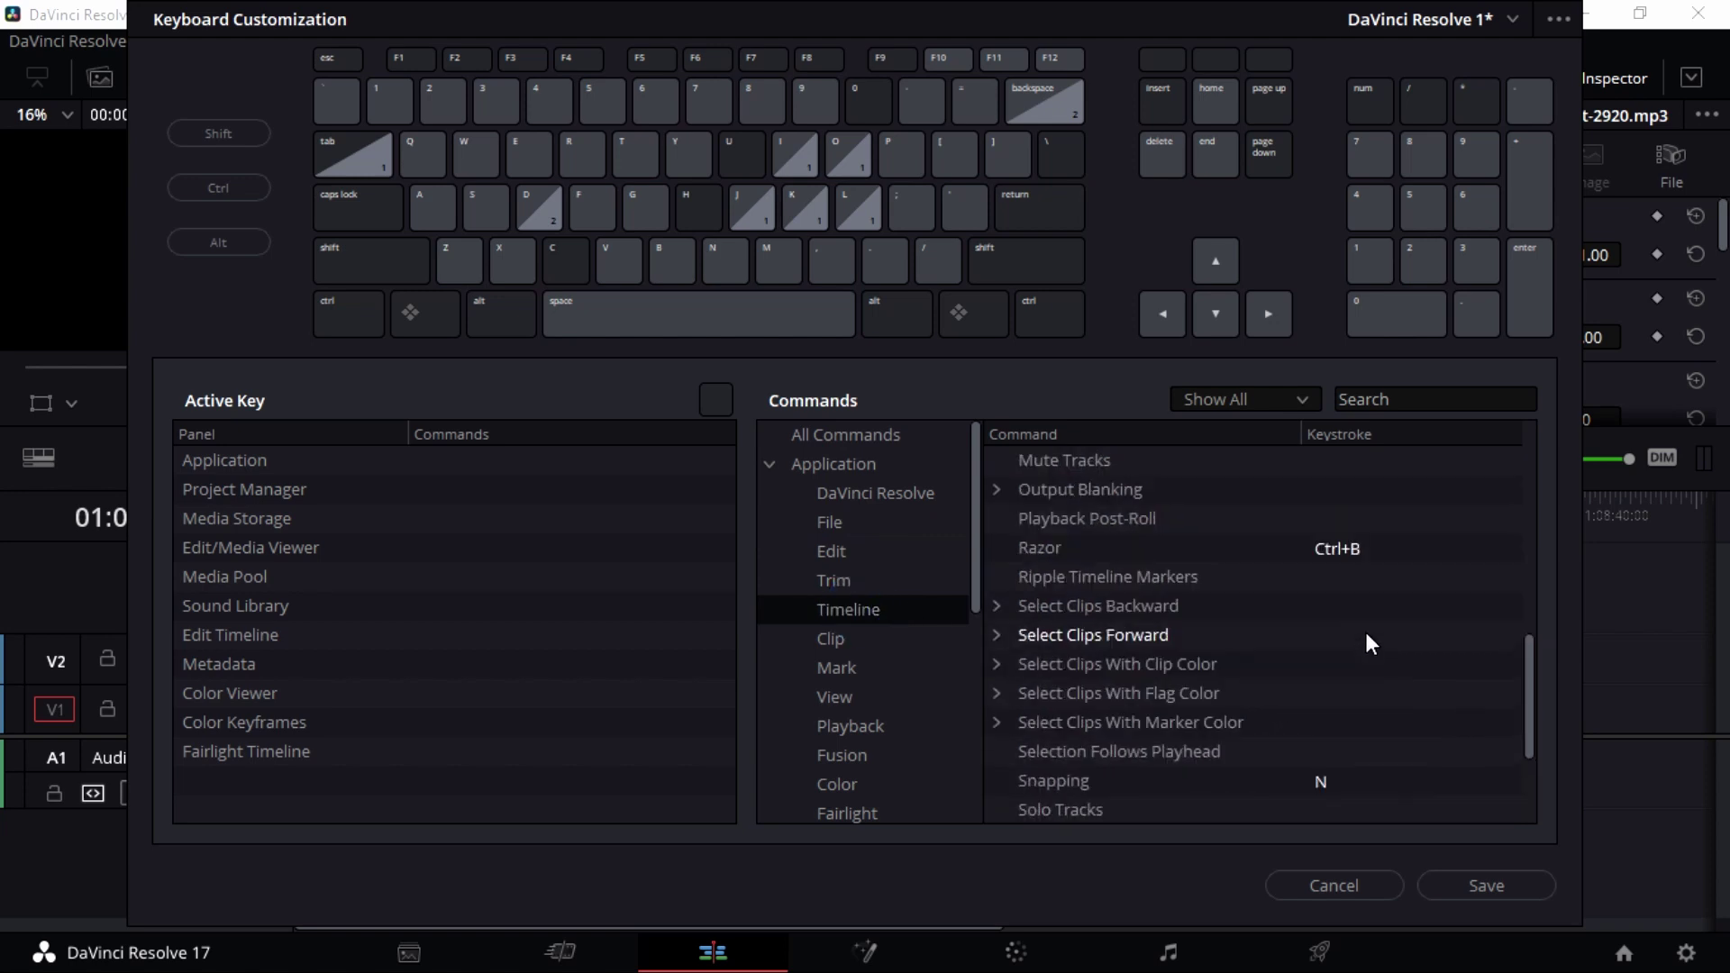
pyautogui.scroll(-2, 1364, 629)
pyautogui.scroll(7, 1359, 653)
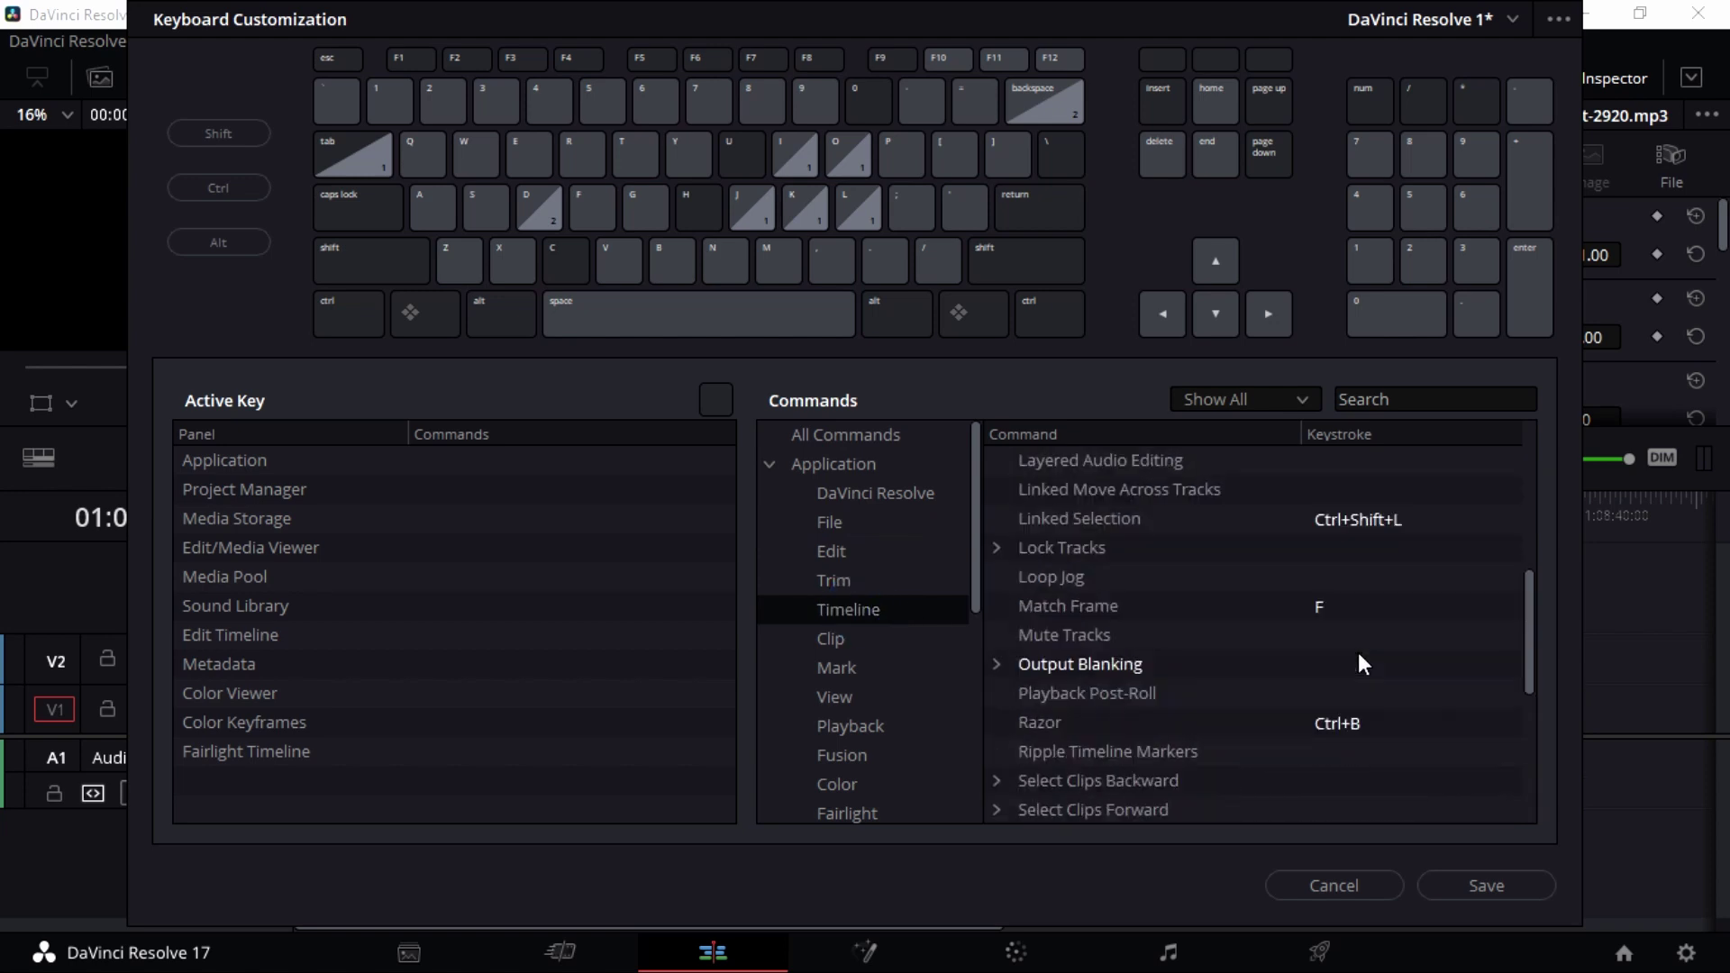
pyautogui.scroll(-5, 879, 651)
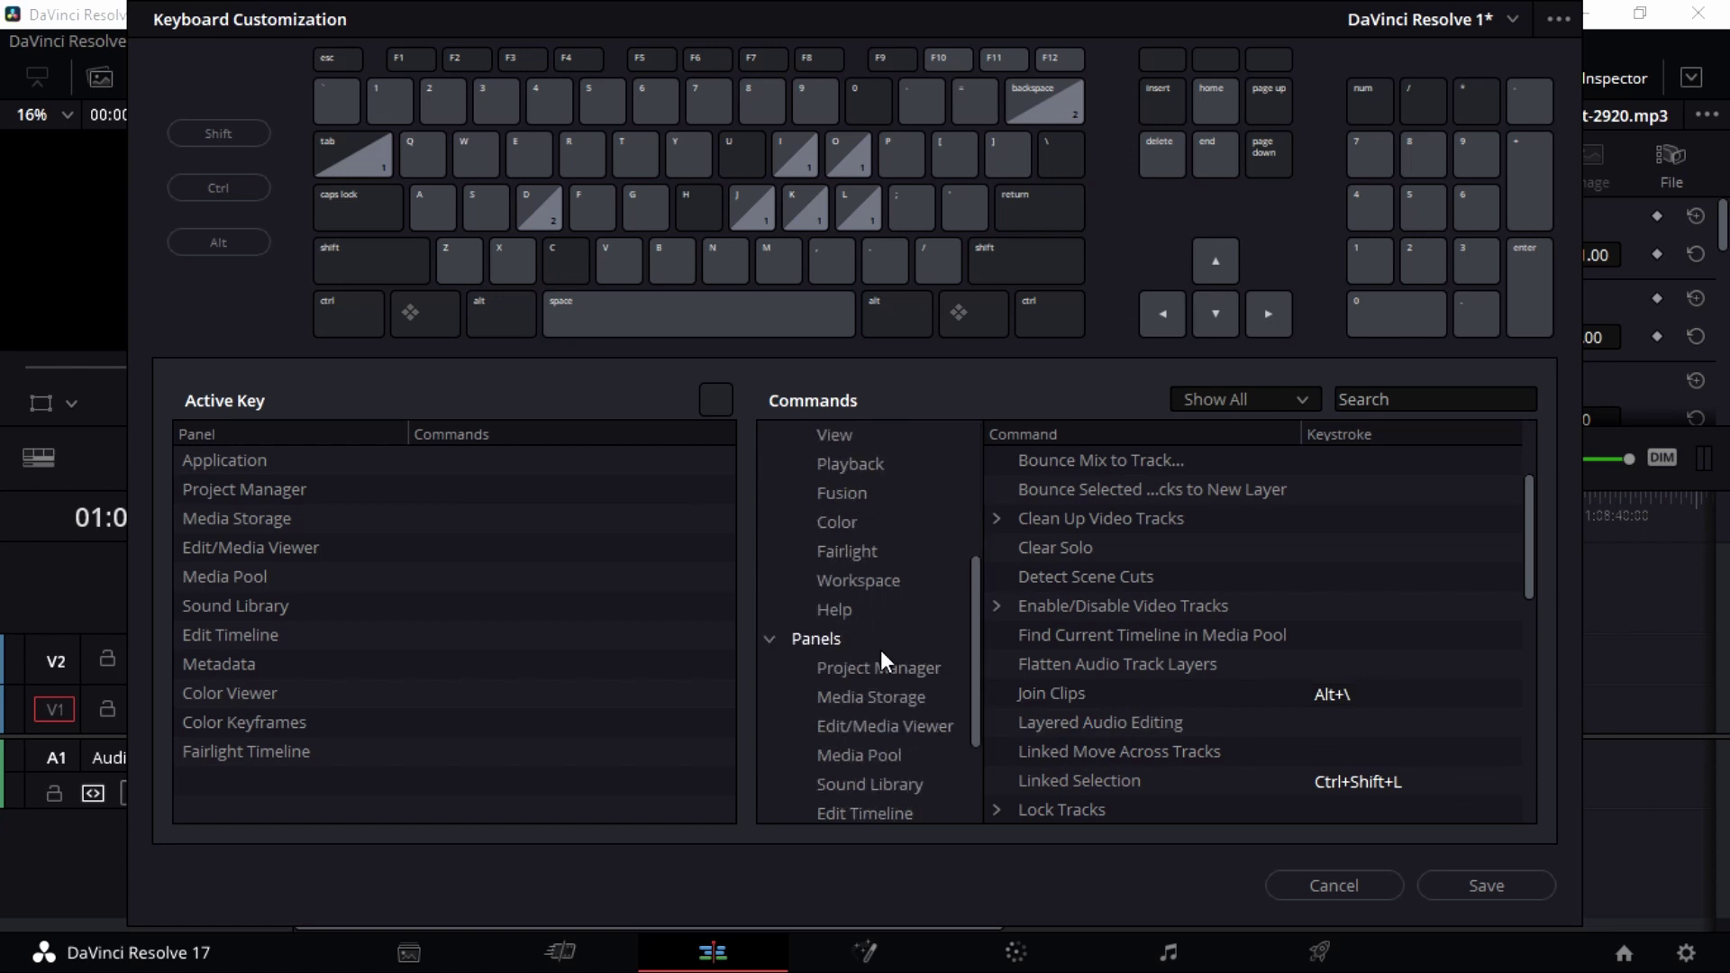
# Step: Save the keyboard customization and close its window
pyautogui.click(1469, 884)
pyautogui.click(1354, 880)
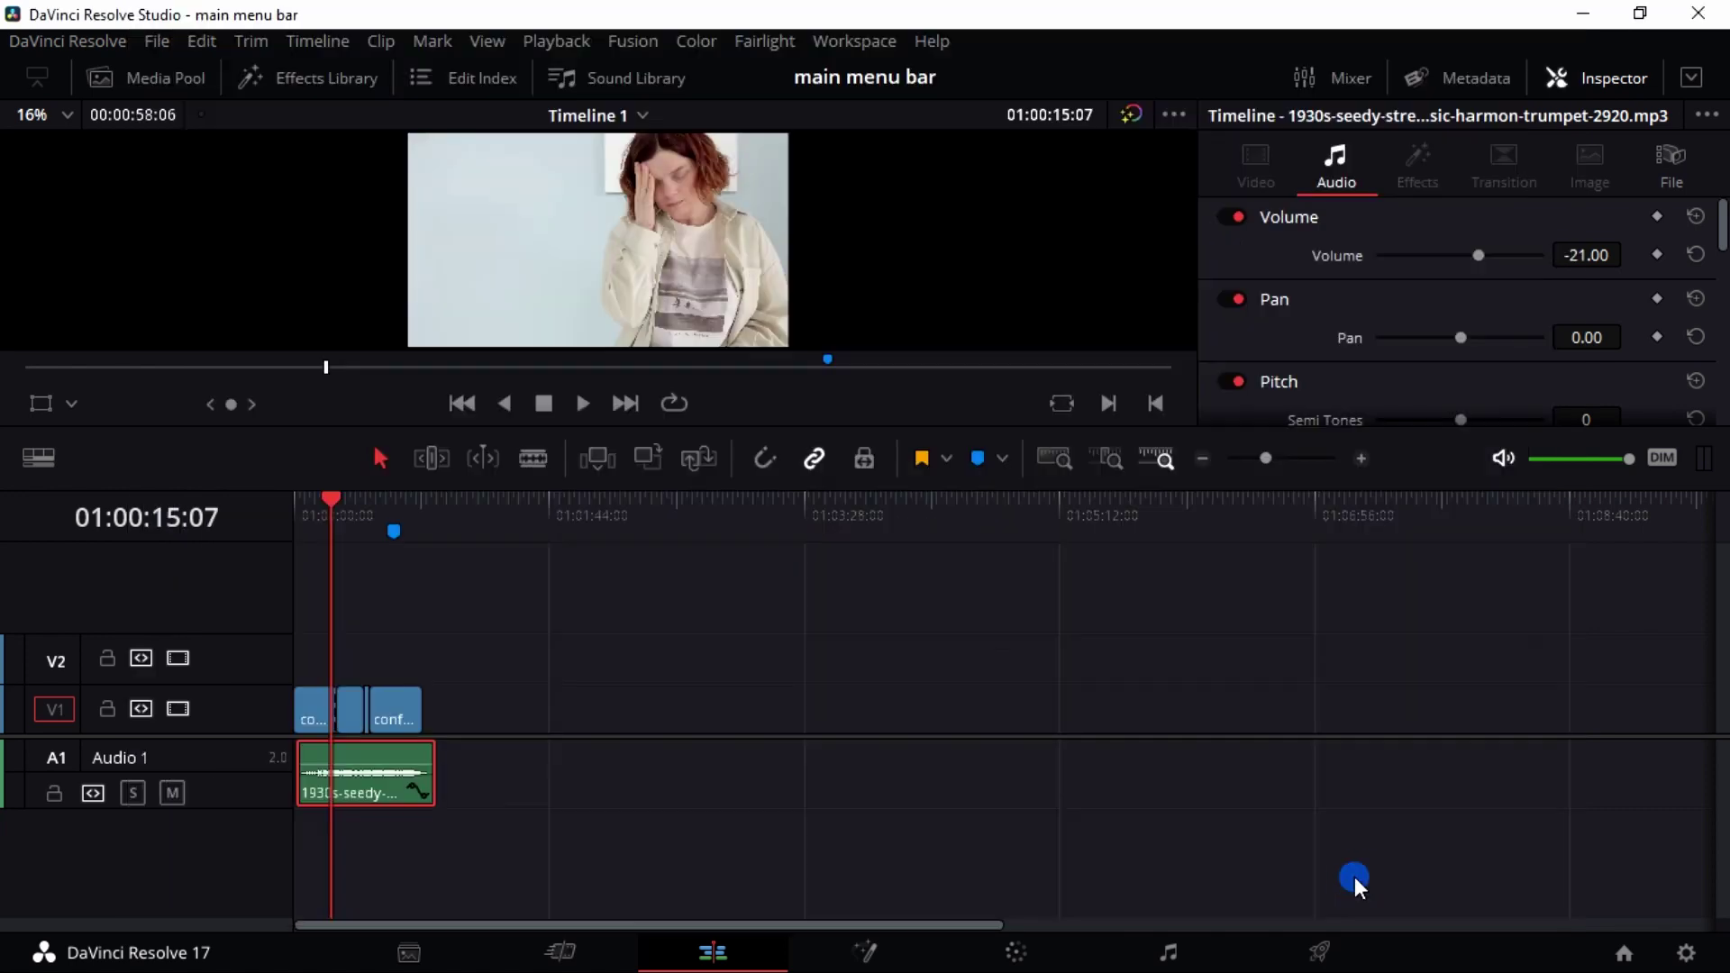
# Step: In the Memory and GPU system preferences, limit Resolve memory usage to 8.9 GB and the Fusion memory cache to 6.7 GB
pyautogui.click(65, 41)
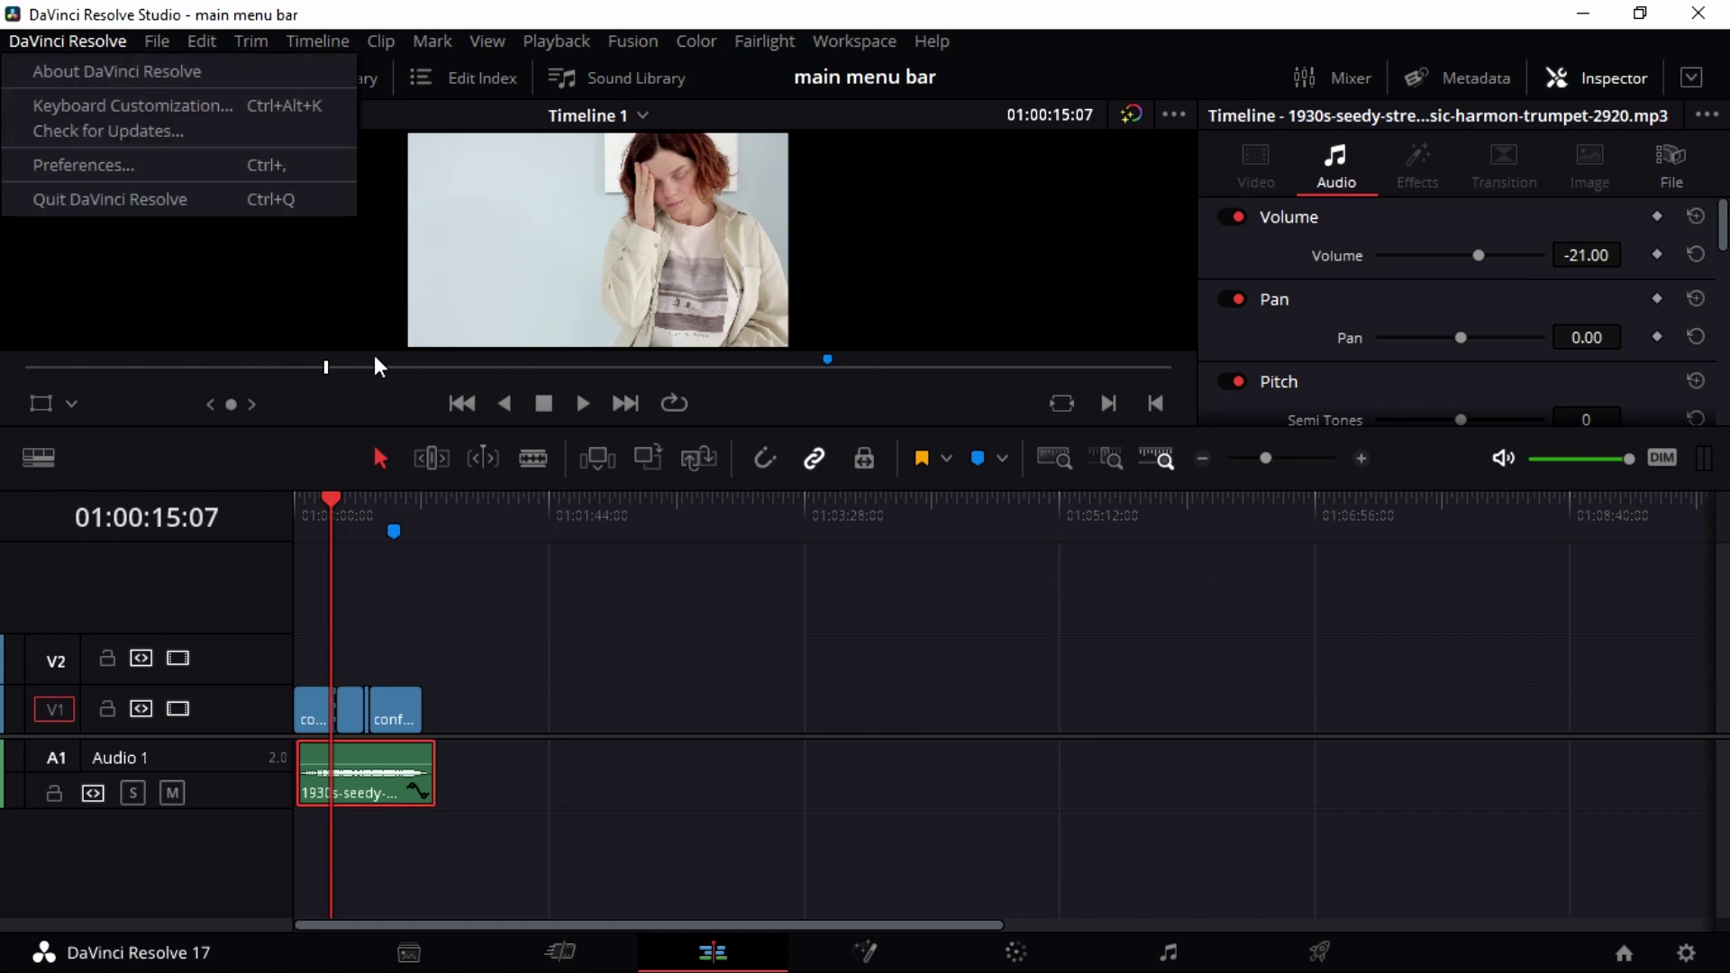
pyautogui.click(190, 165)
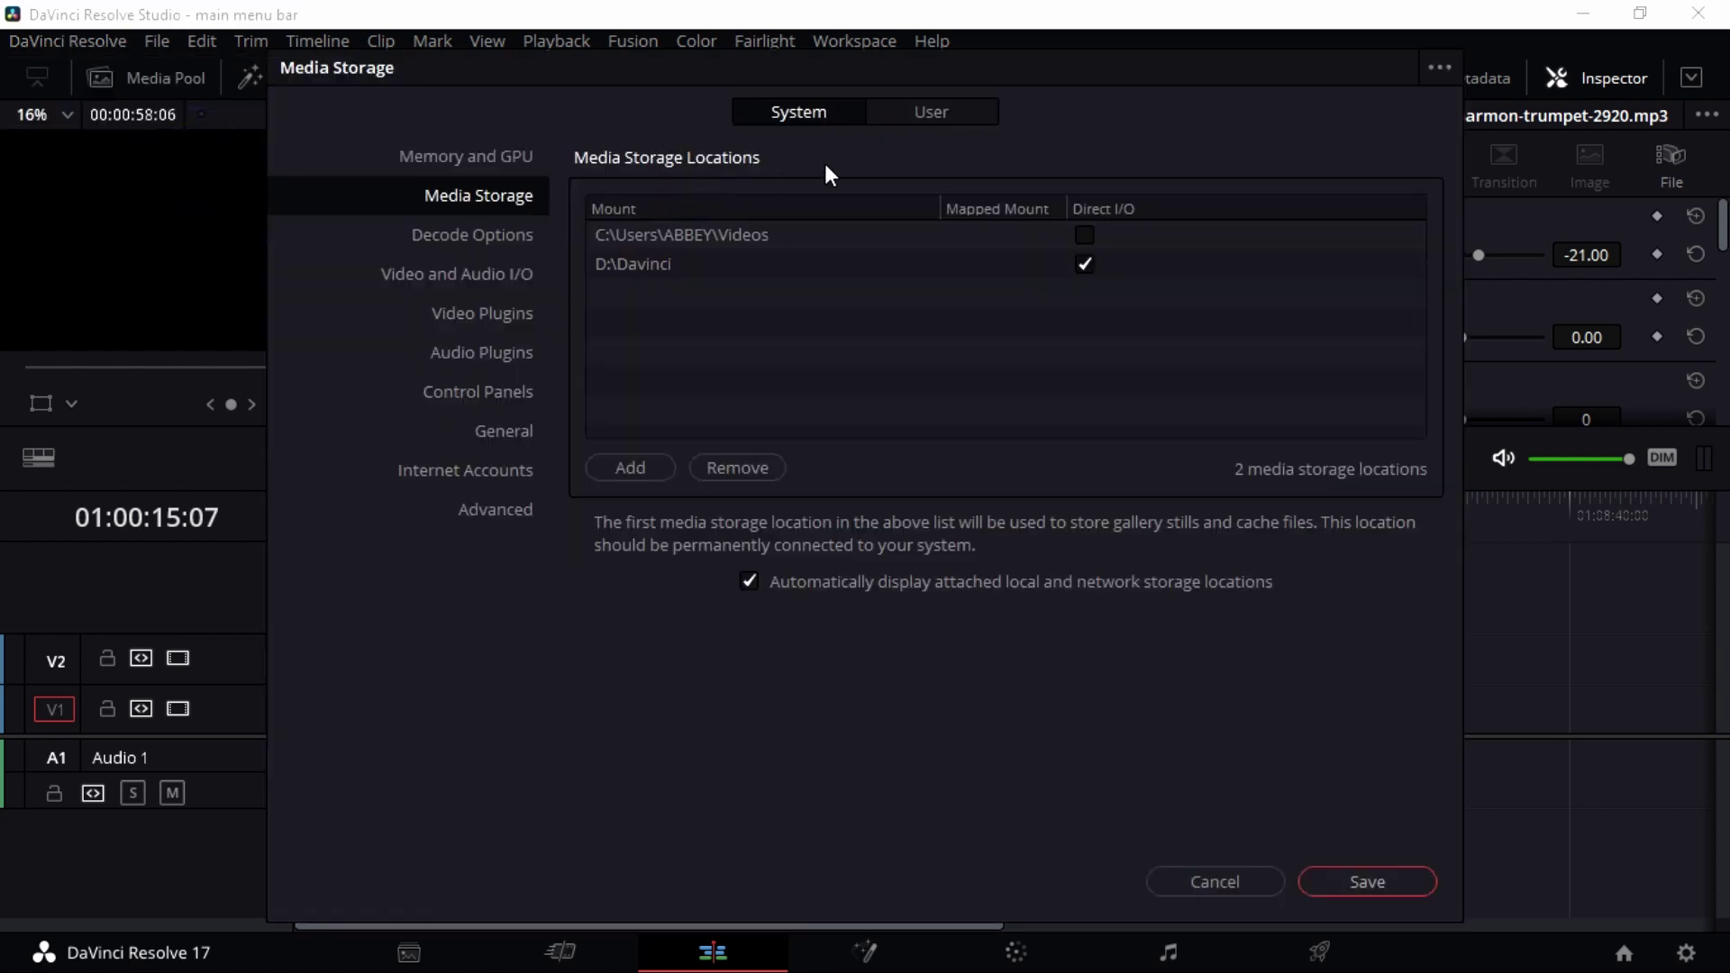
pyautogui.click(512, 159)
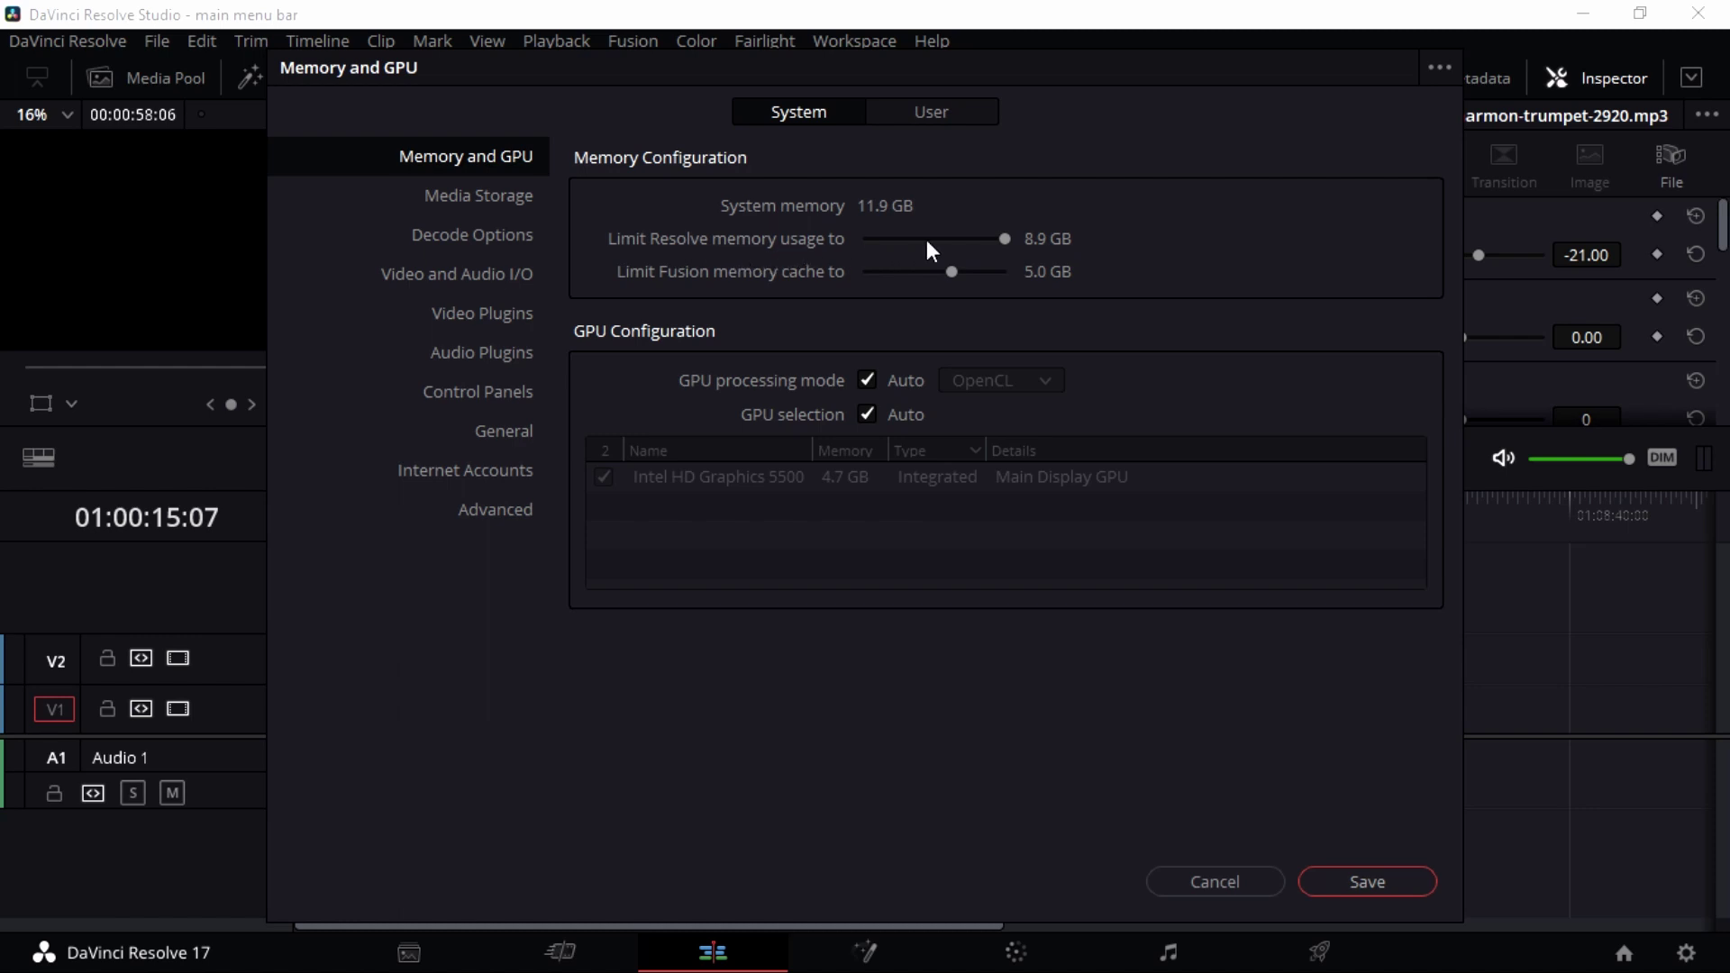
pyautogui.moveTo(997, 240); pyautogui.dragTo(941, 241)
pyautogui.moveTo(952, 270); pyautogui.dragTo(973, 270)
# Step: Turn off Auto for GPU processing mode and GPU selection to view the manual options, restoring Auto for each
pyautogui.click(866, 381)
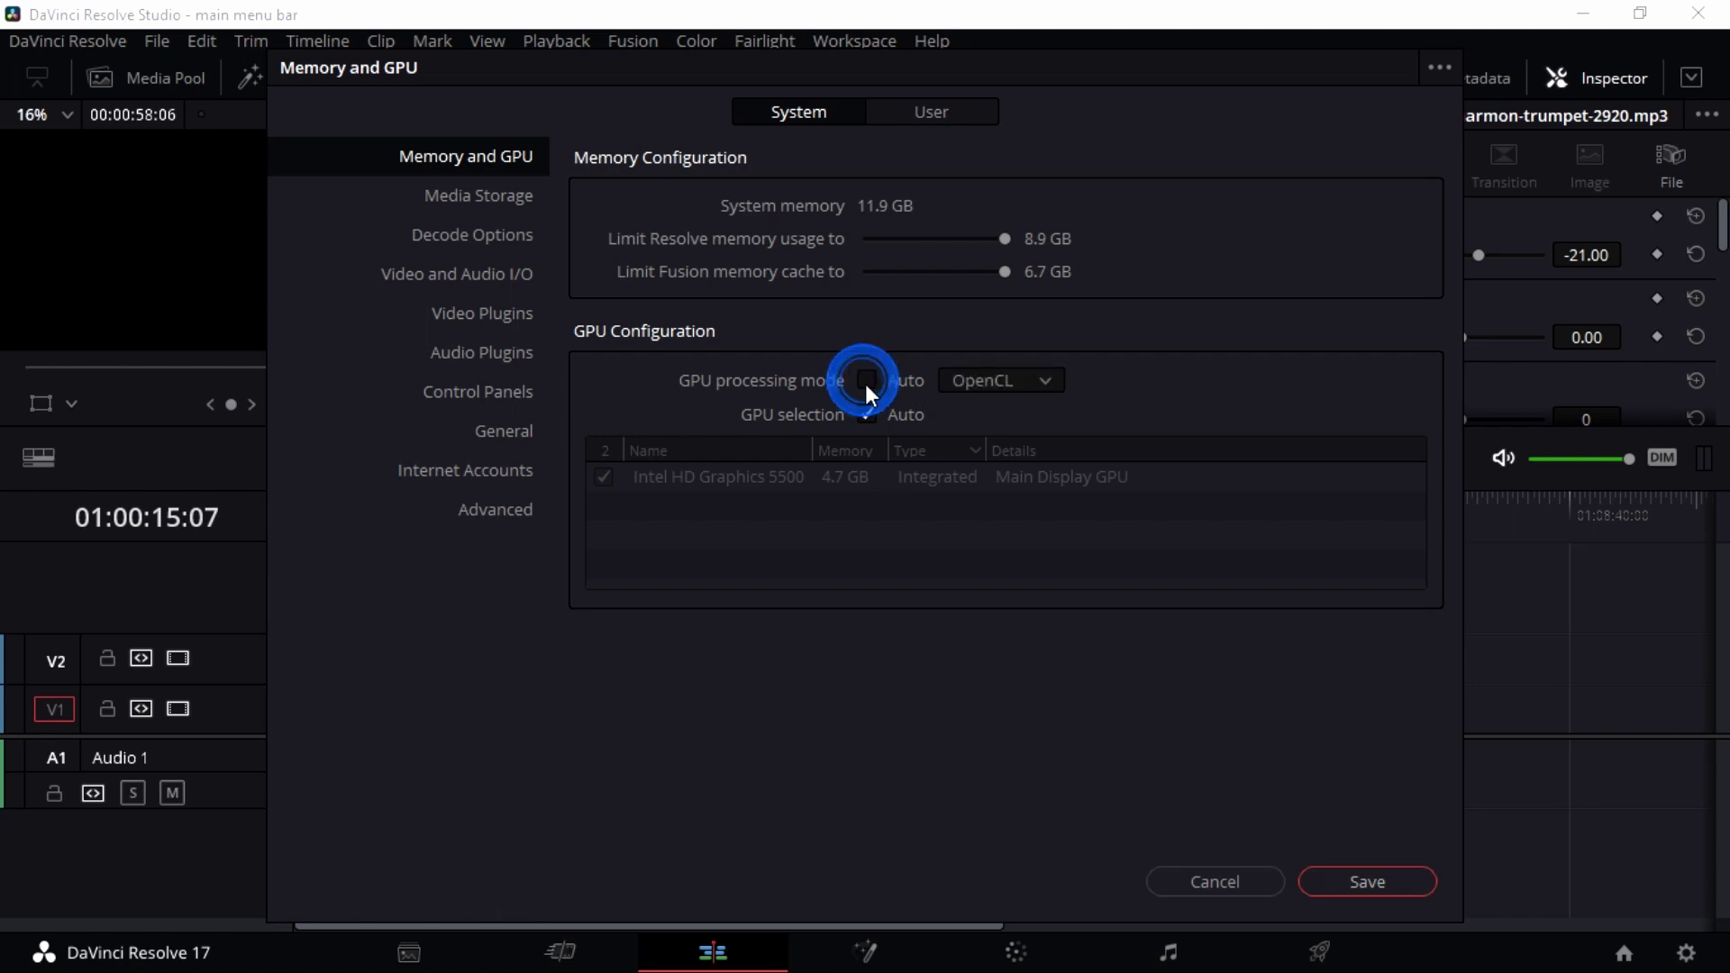
pyautogui.click(1036, 386)
pyautogui.click(1053, 356)
pyautogui.click(865, 383)
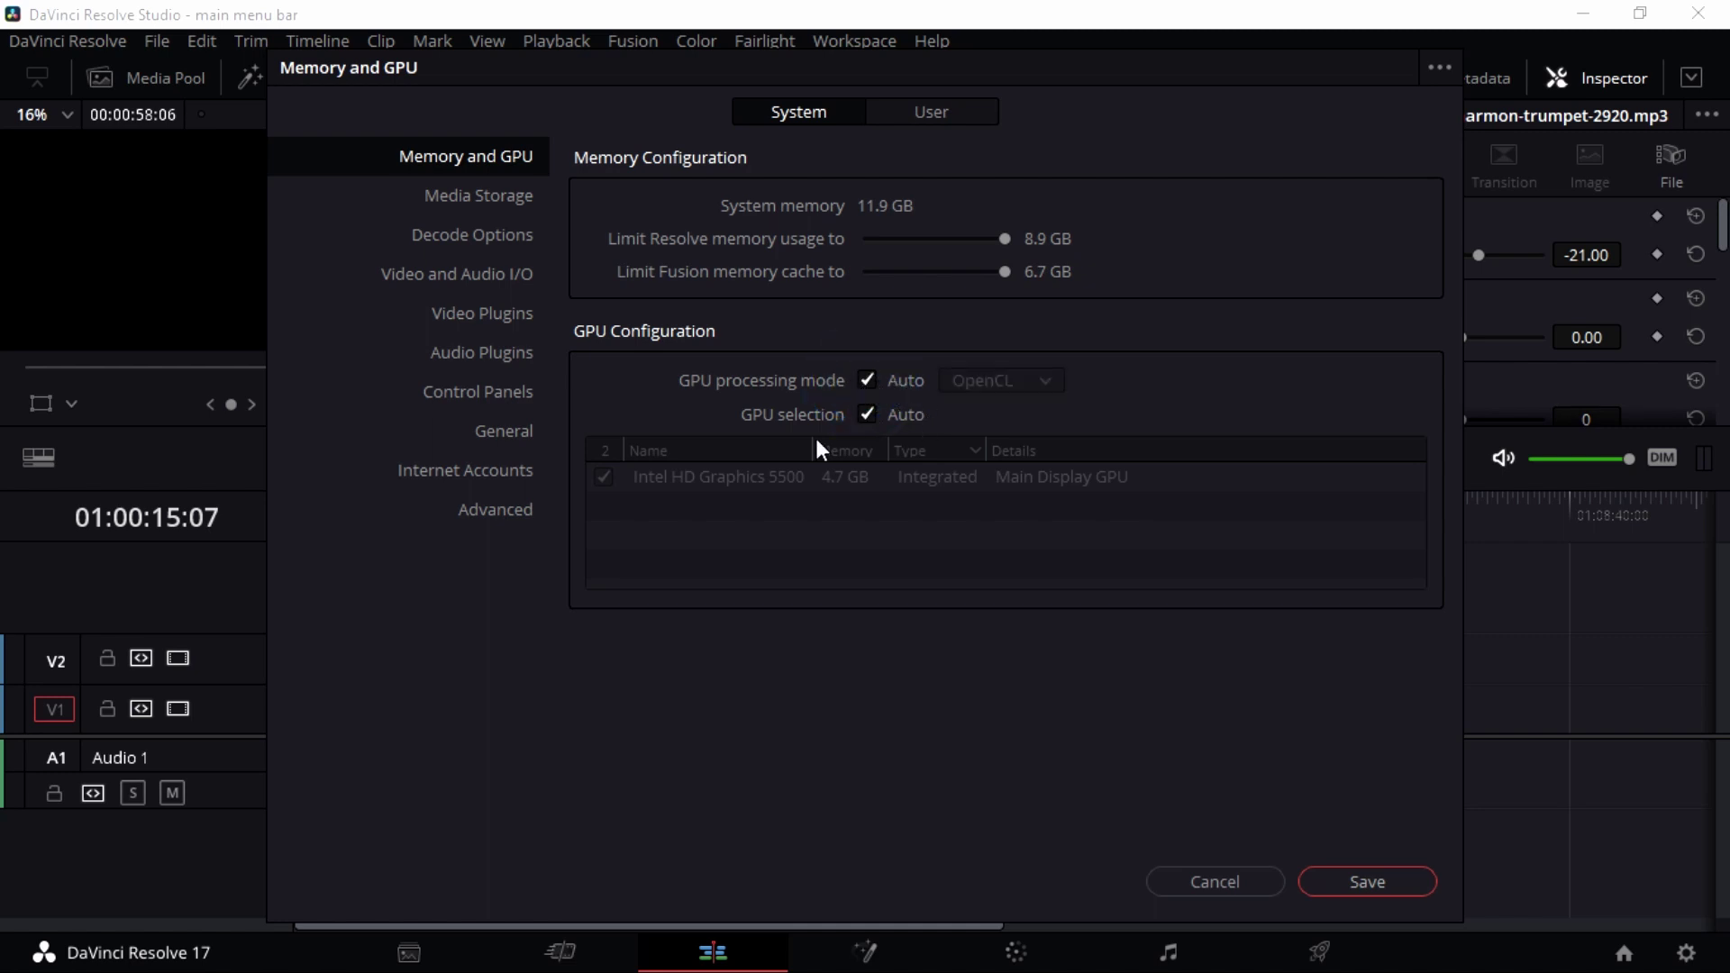
pyautogui.click(865, 415)
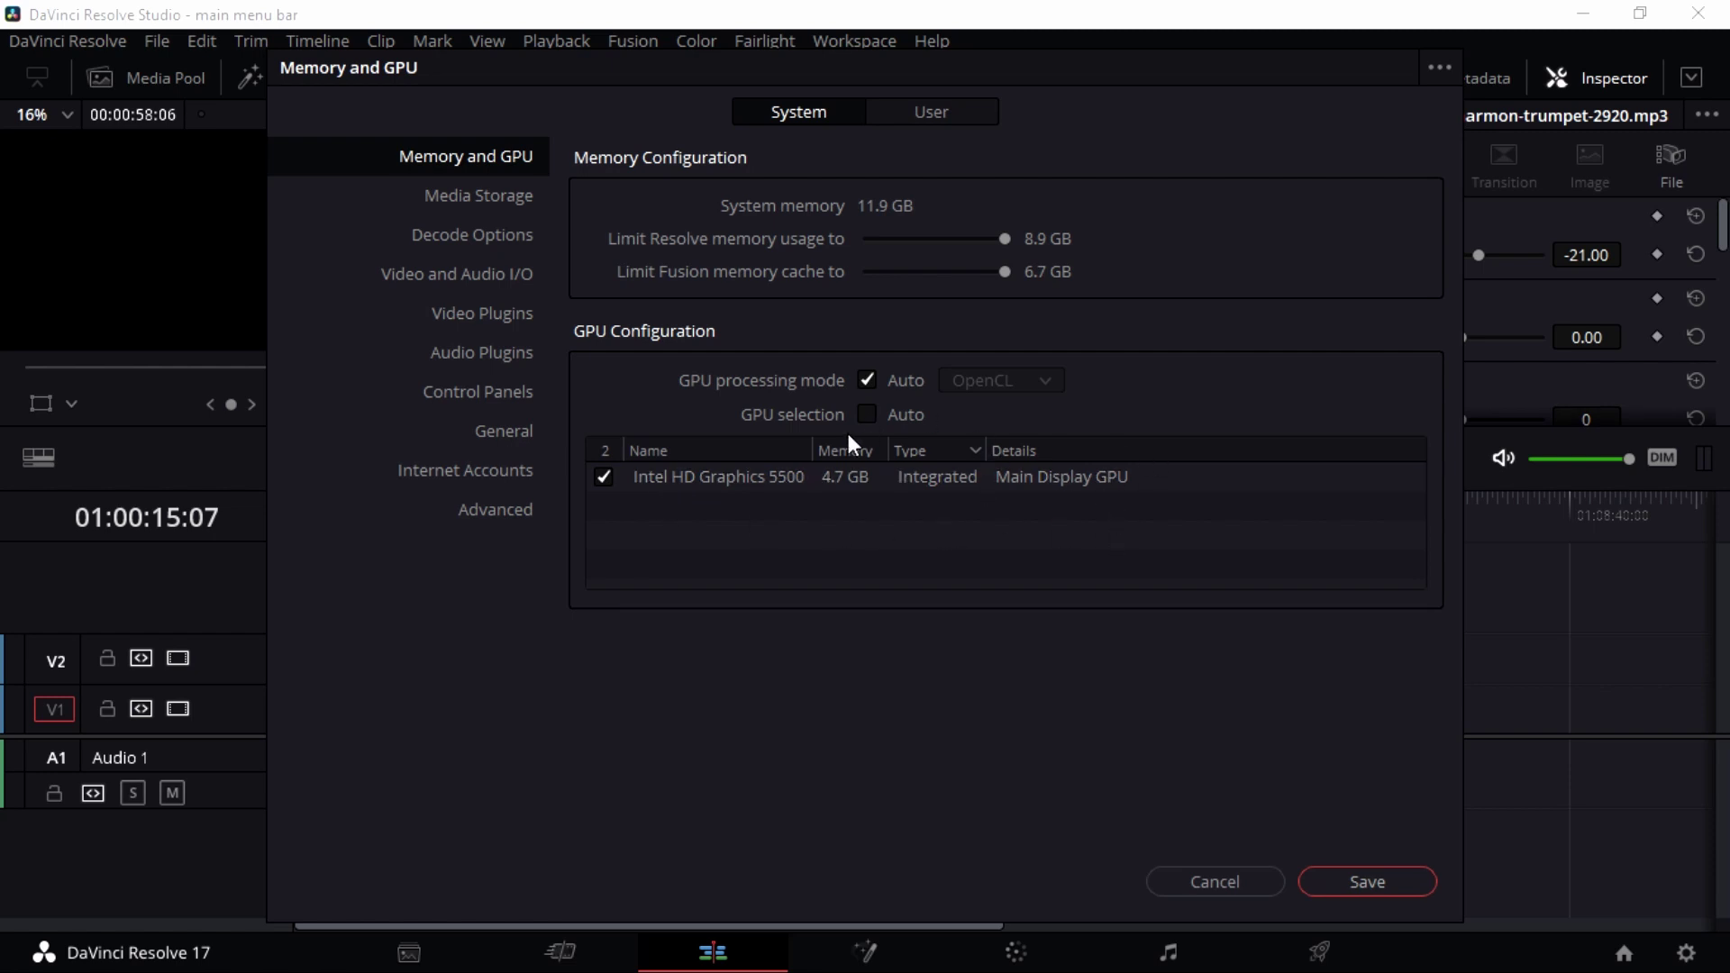
pyautogui.click(868, 415)
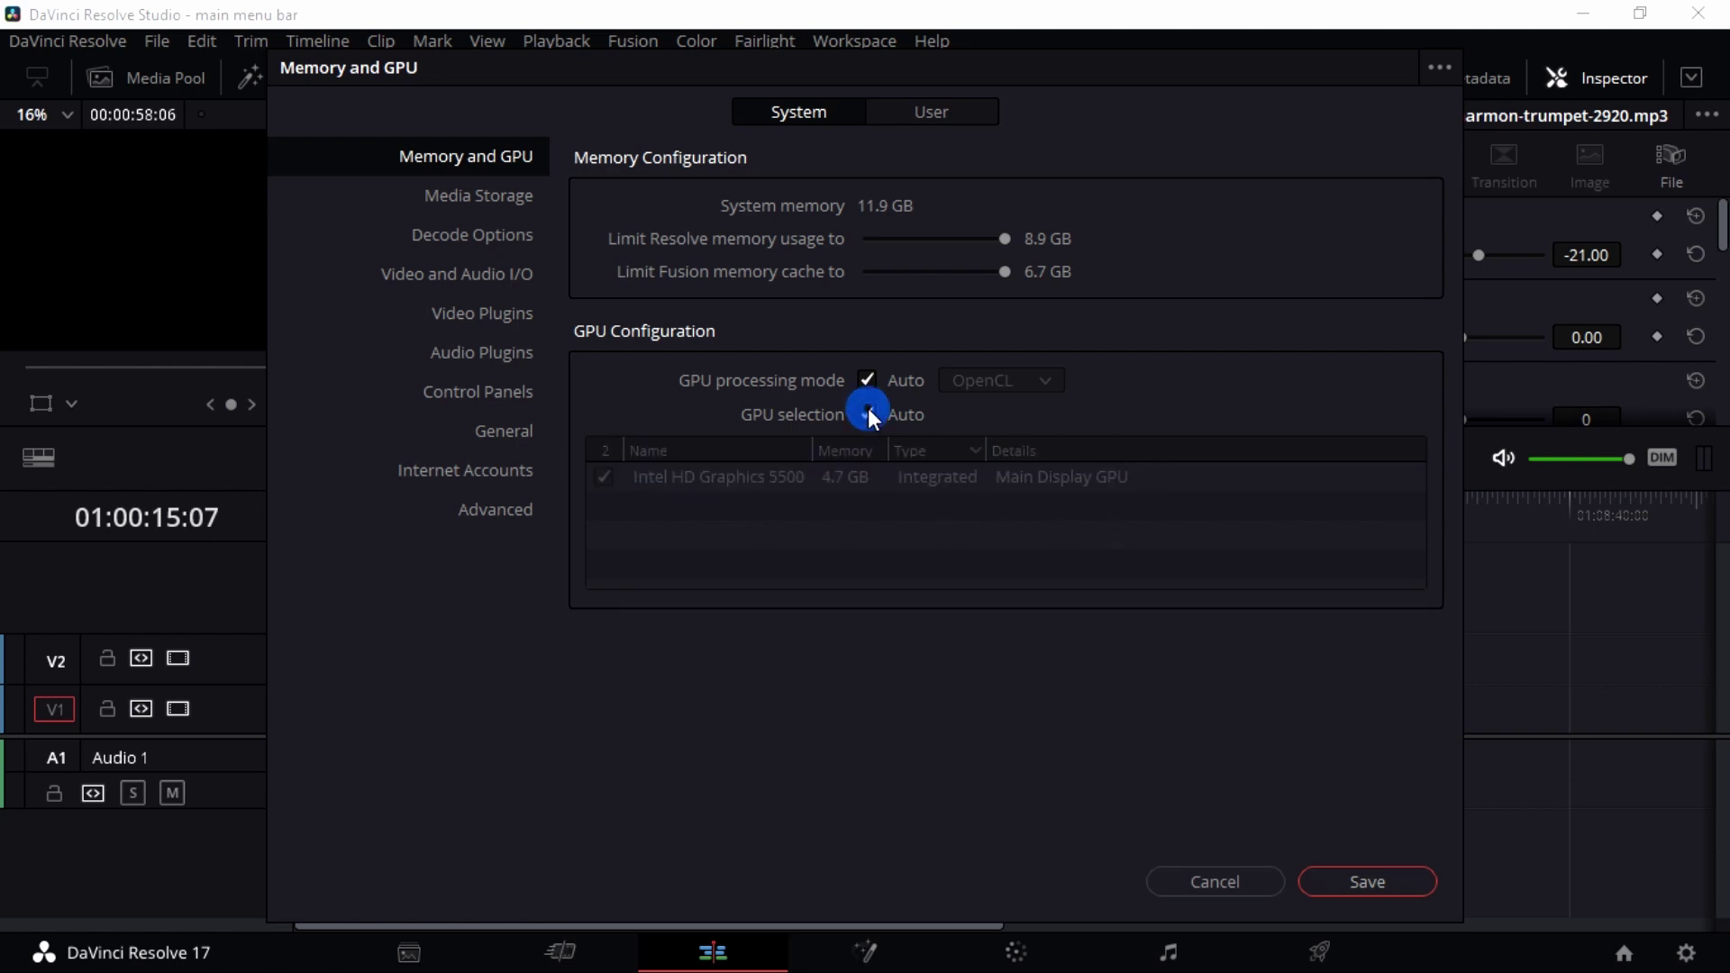
# Step: Examine the available interface languages in the UI Settings of the user preferences, keeping English
pyautogui.click(926, 112)
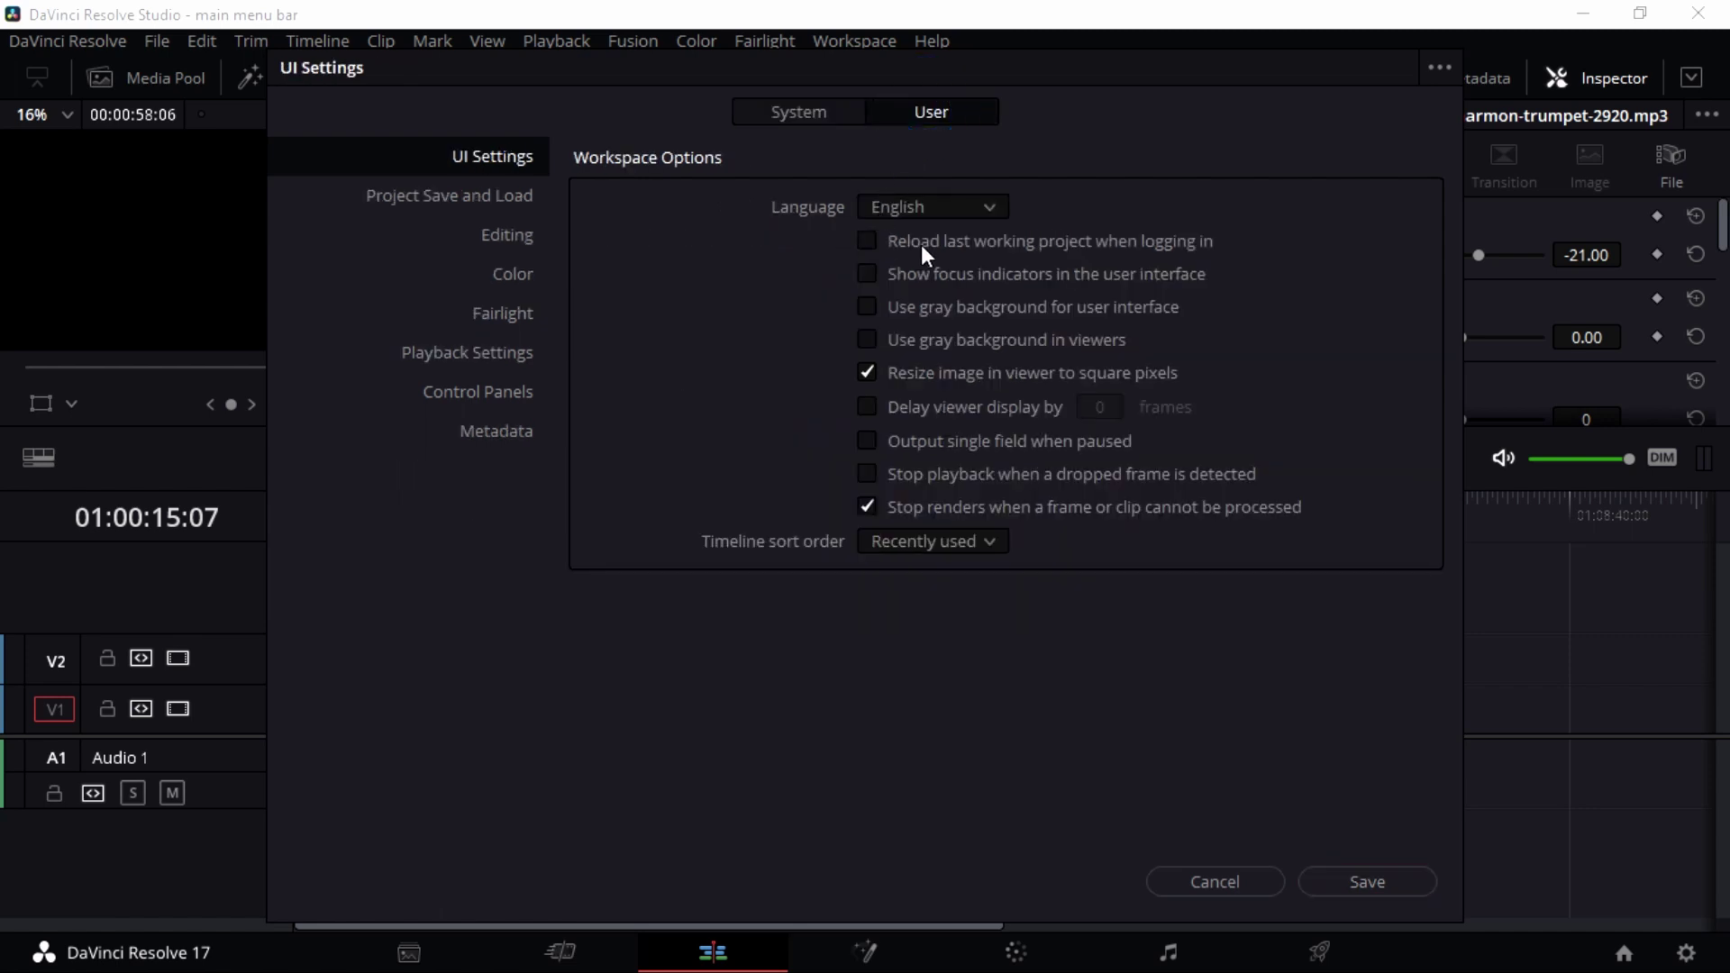
pyautogui.click(956, 207)
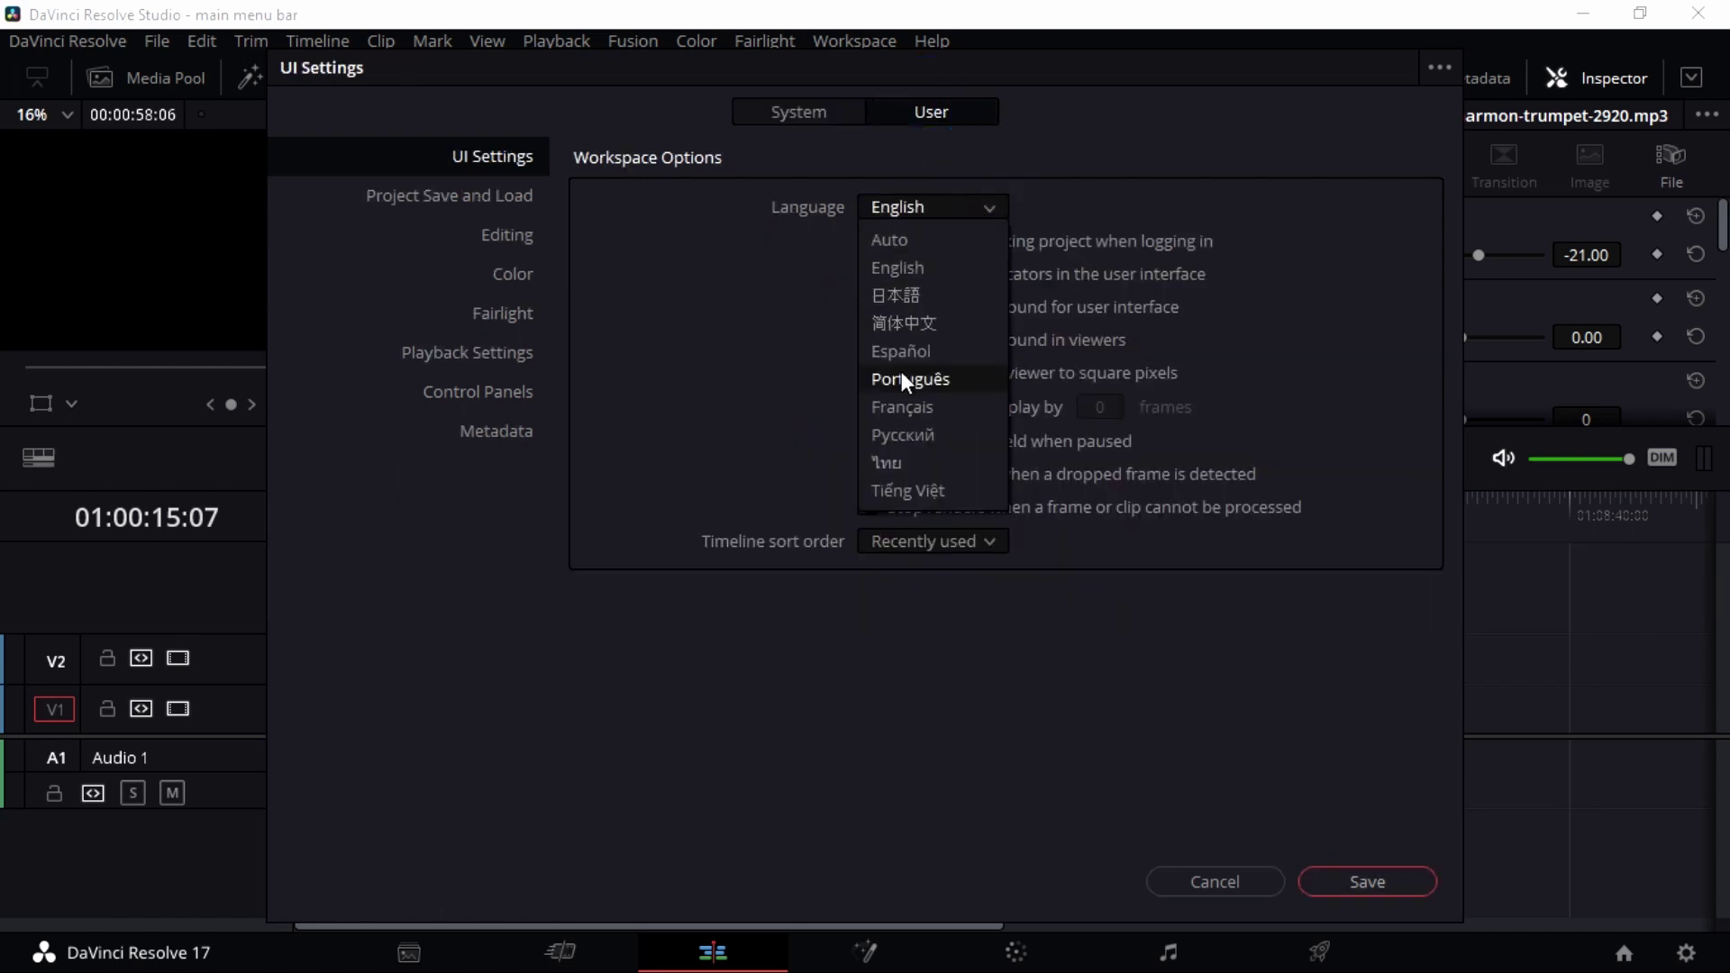
pyautogui.click(1121, 162)
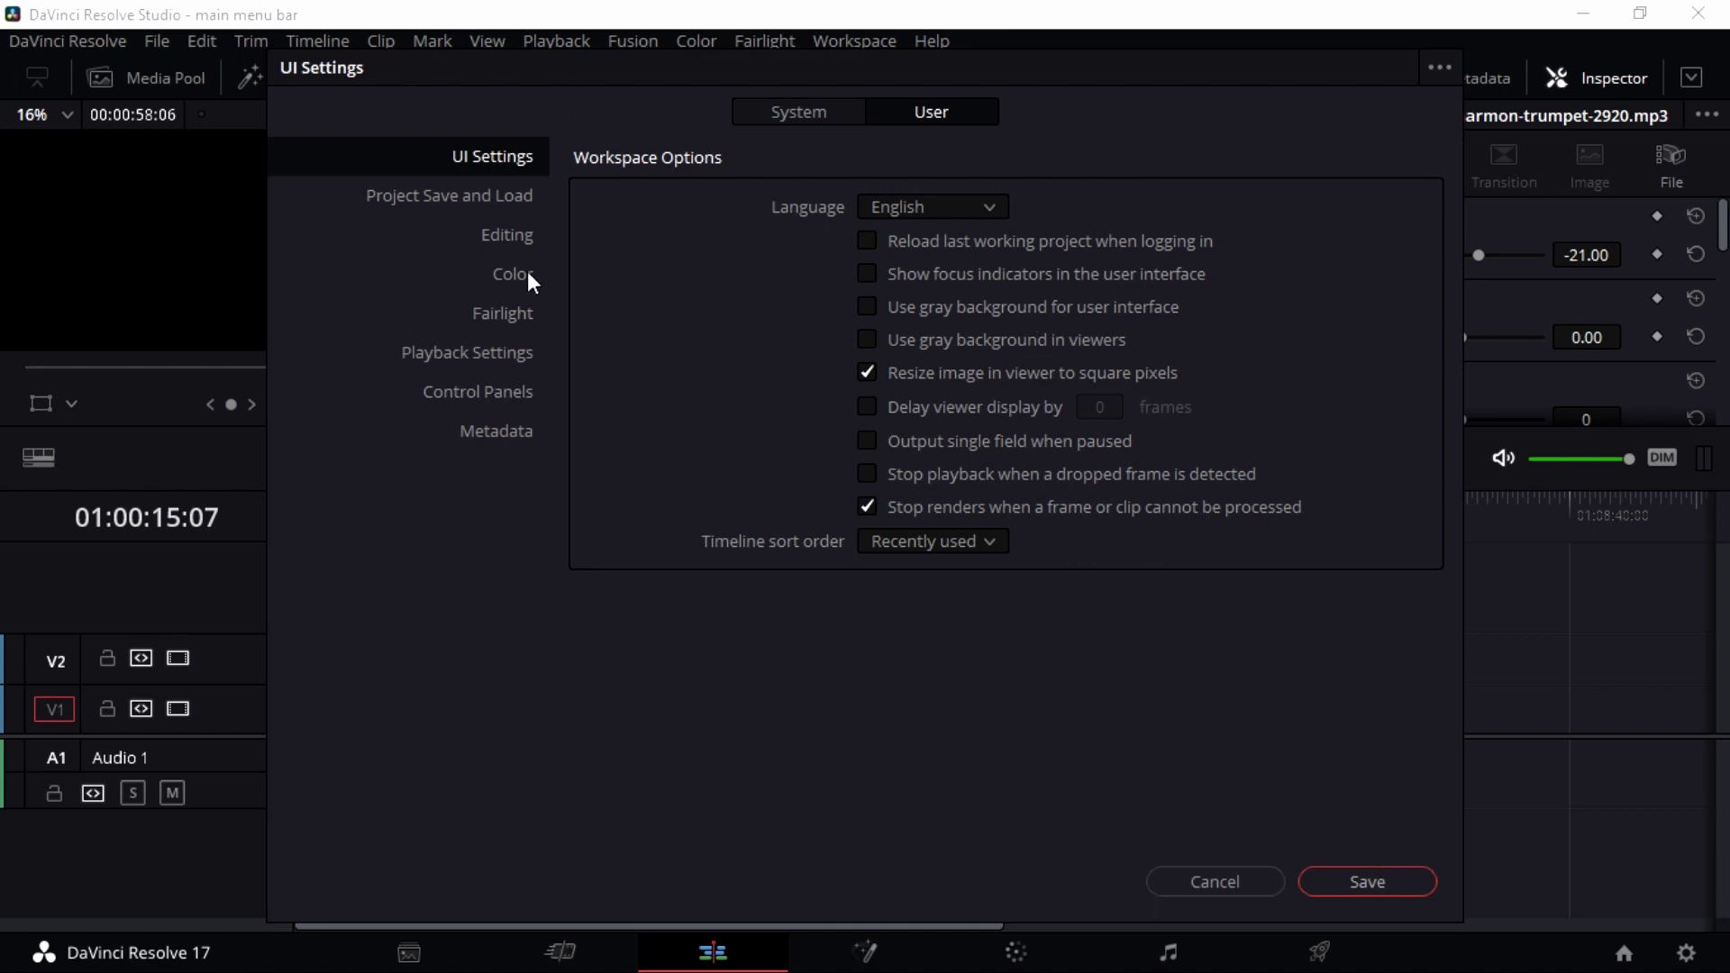
# Step: In the Project Save and Load preferences, enable loading all timelines when opening projects and enable project backups
pyautogui.click(461, 205)
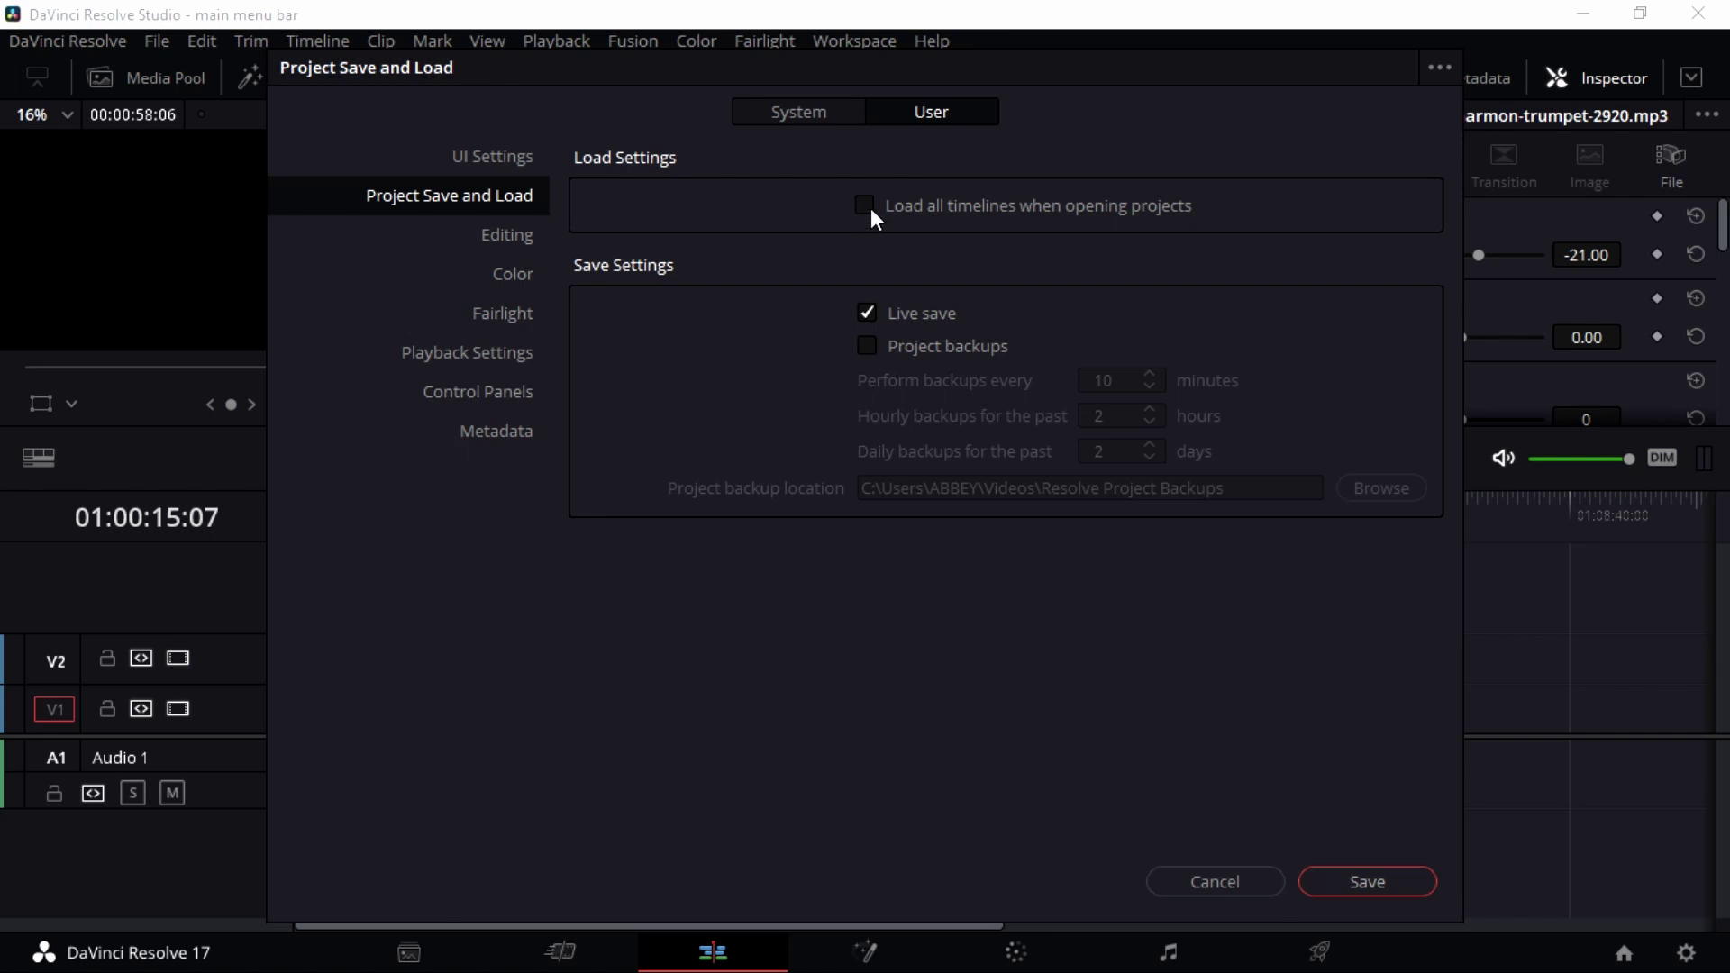
pyautogui.click(1683, 958)
pyautogui.click(892, 345)
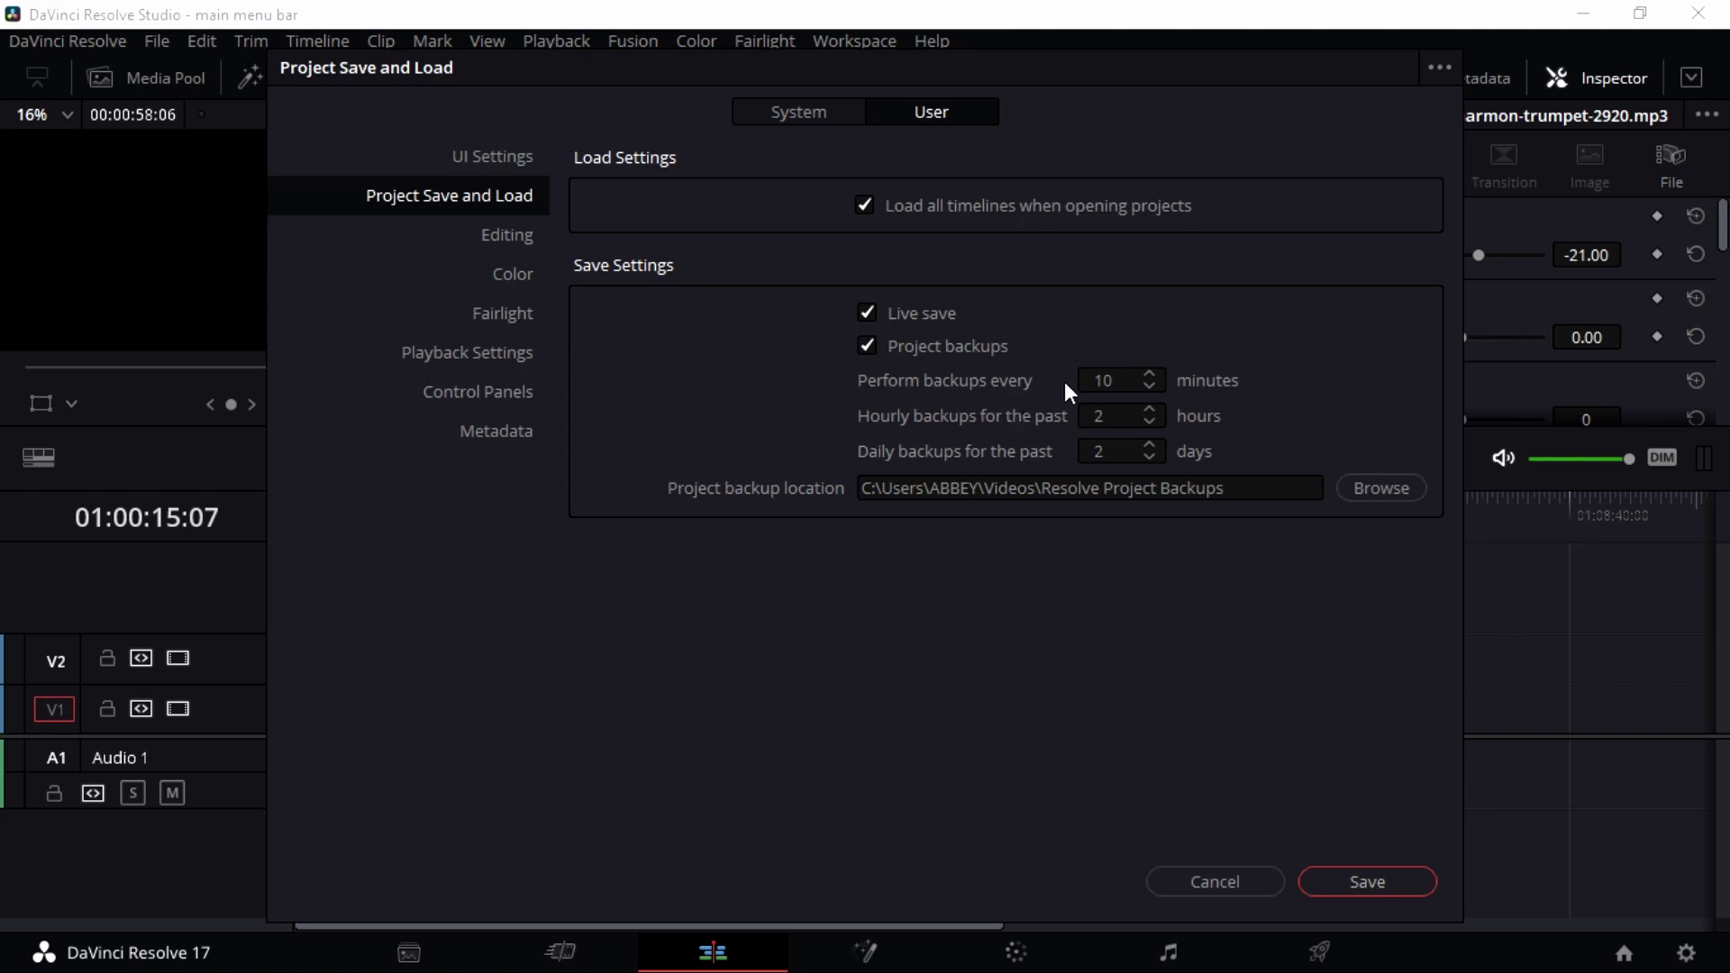
# Step: Set project backups to be performed every 5 minutes
pyautogui.click(1154, 387)
pyautogui.click(1154, 387)
pyautogui.click(1153, 386)
pyautogui.click(1153, 387)
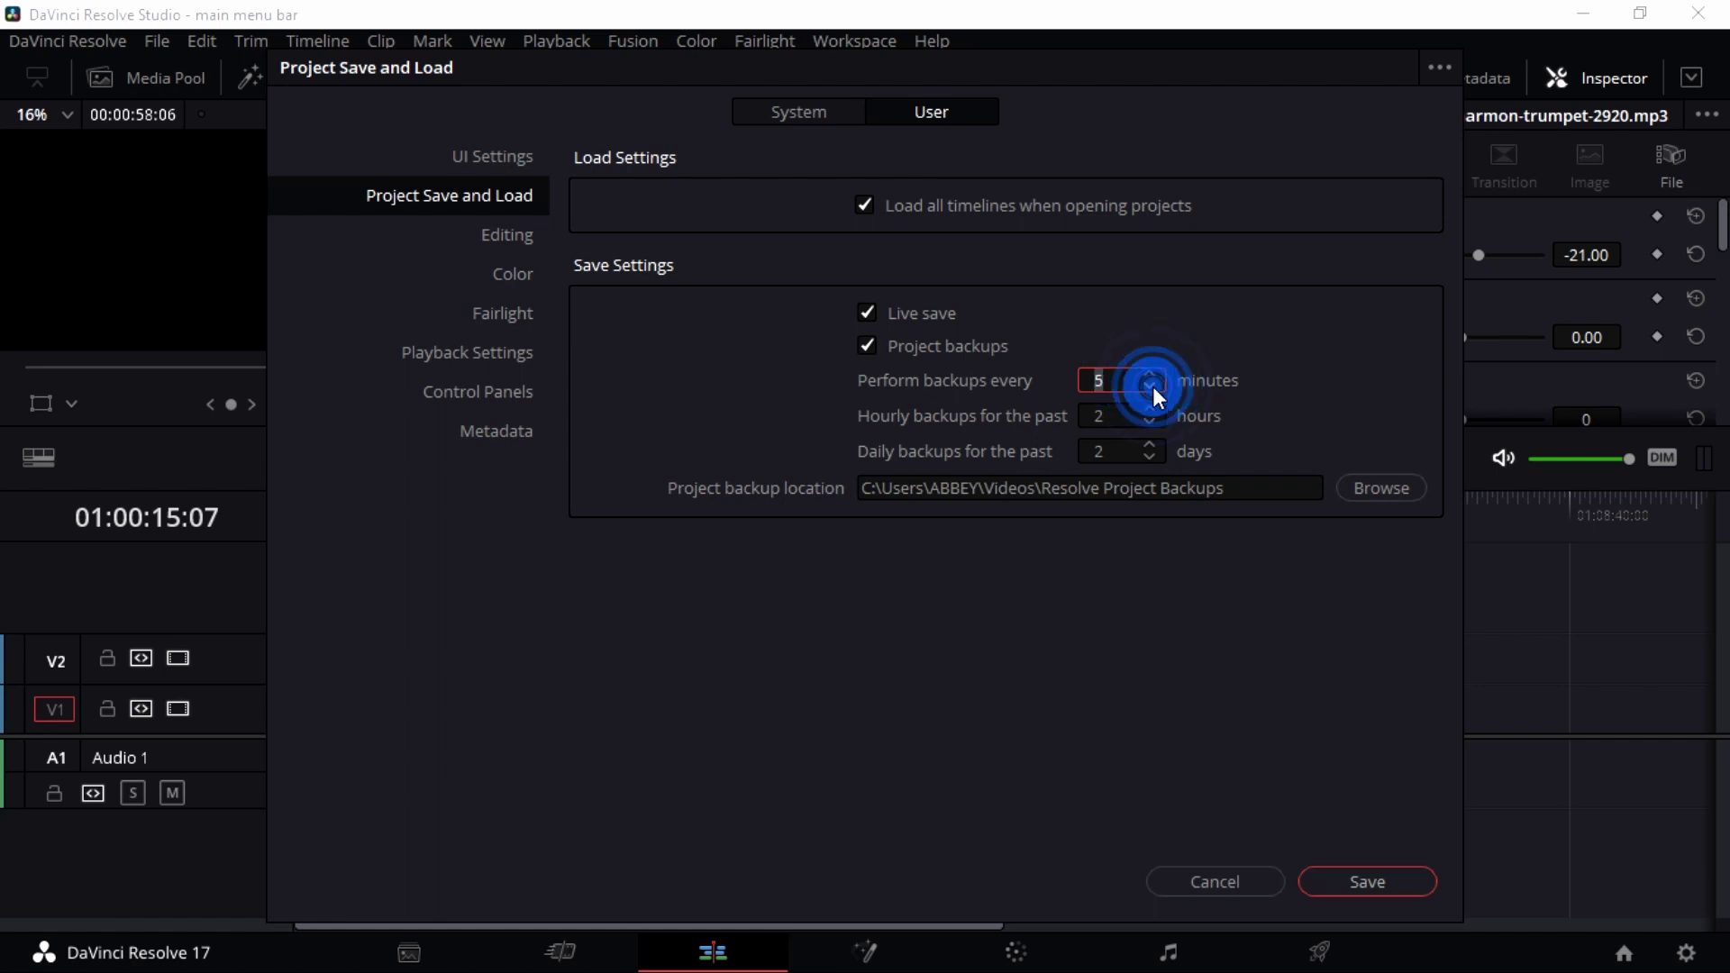
pyautogui.click(1154, 386)
pyautogui.click(1233, 322)
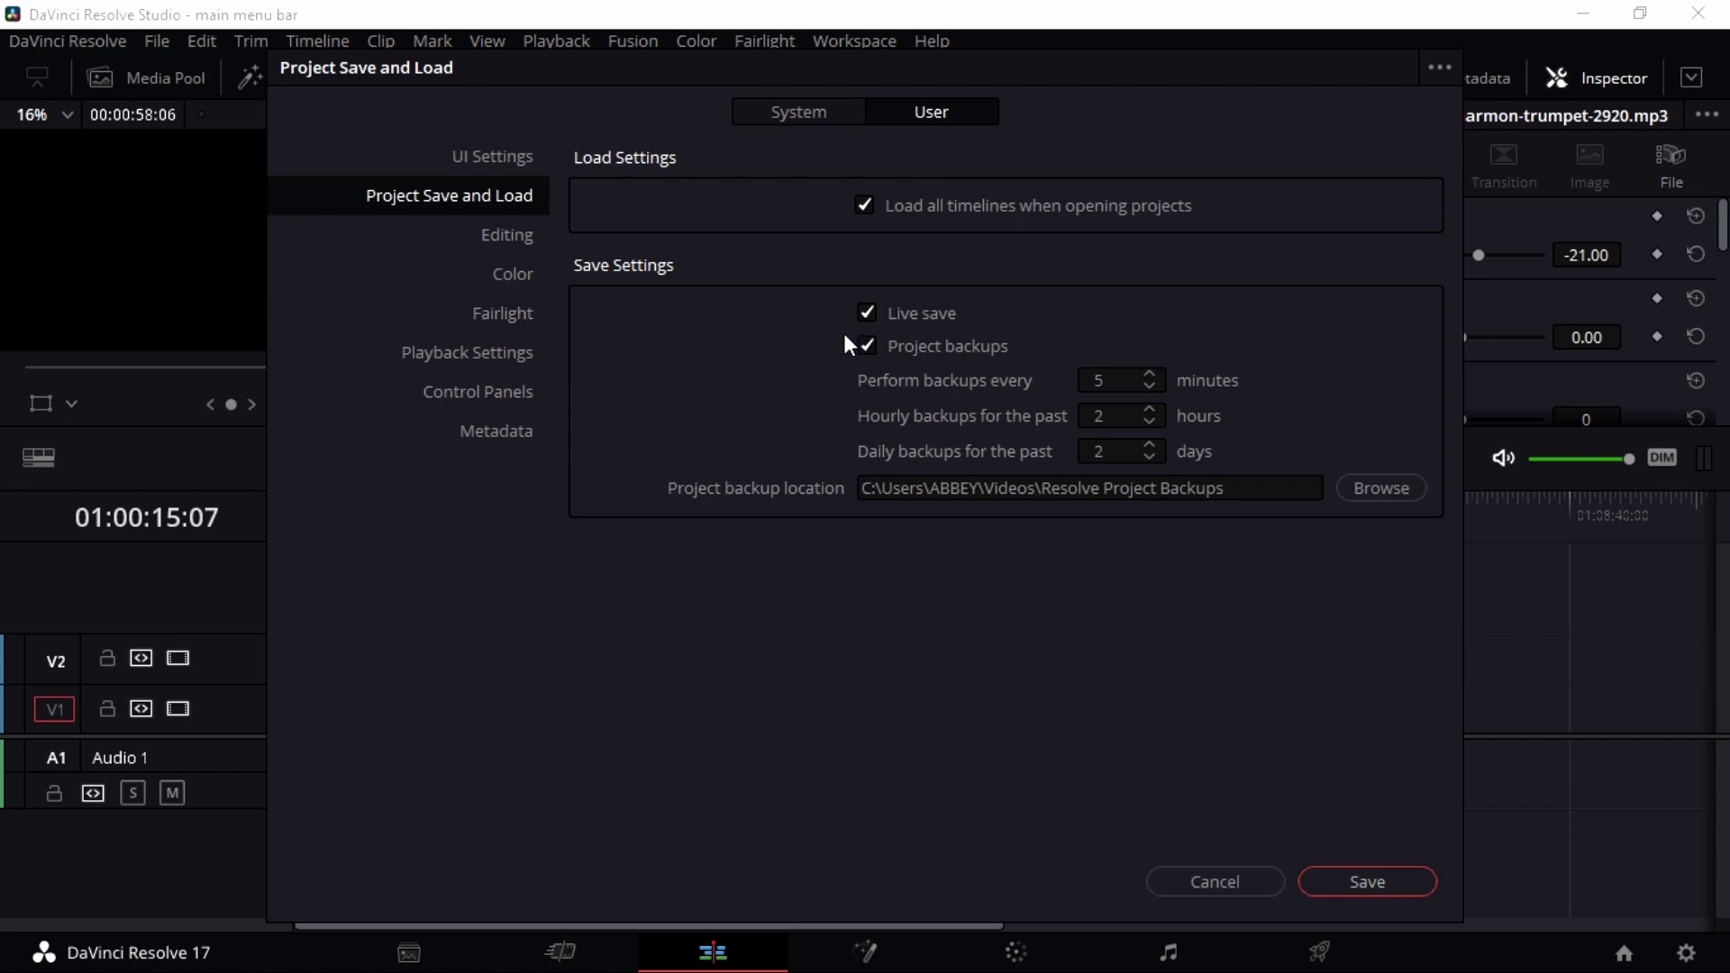
# Step: Check the Media Storage locations in the system preferences and return to the user preferences
pyautogui.click(839, 122)
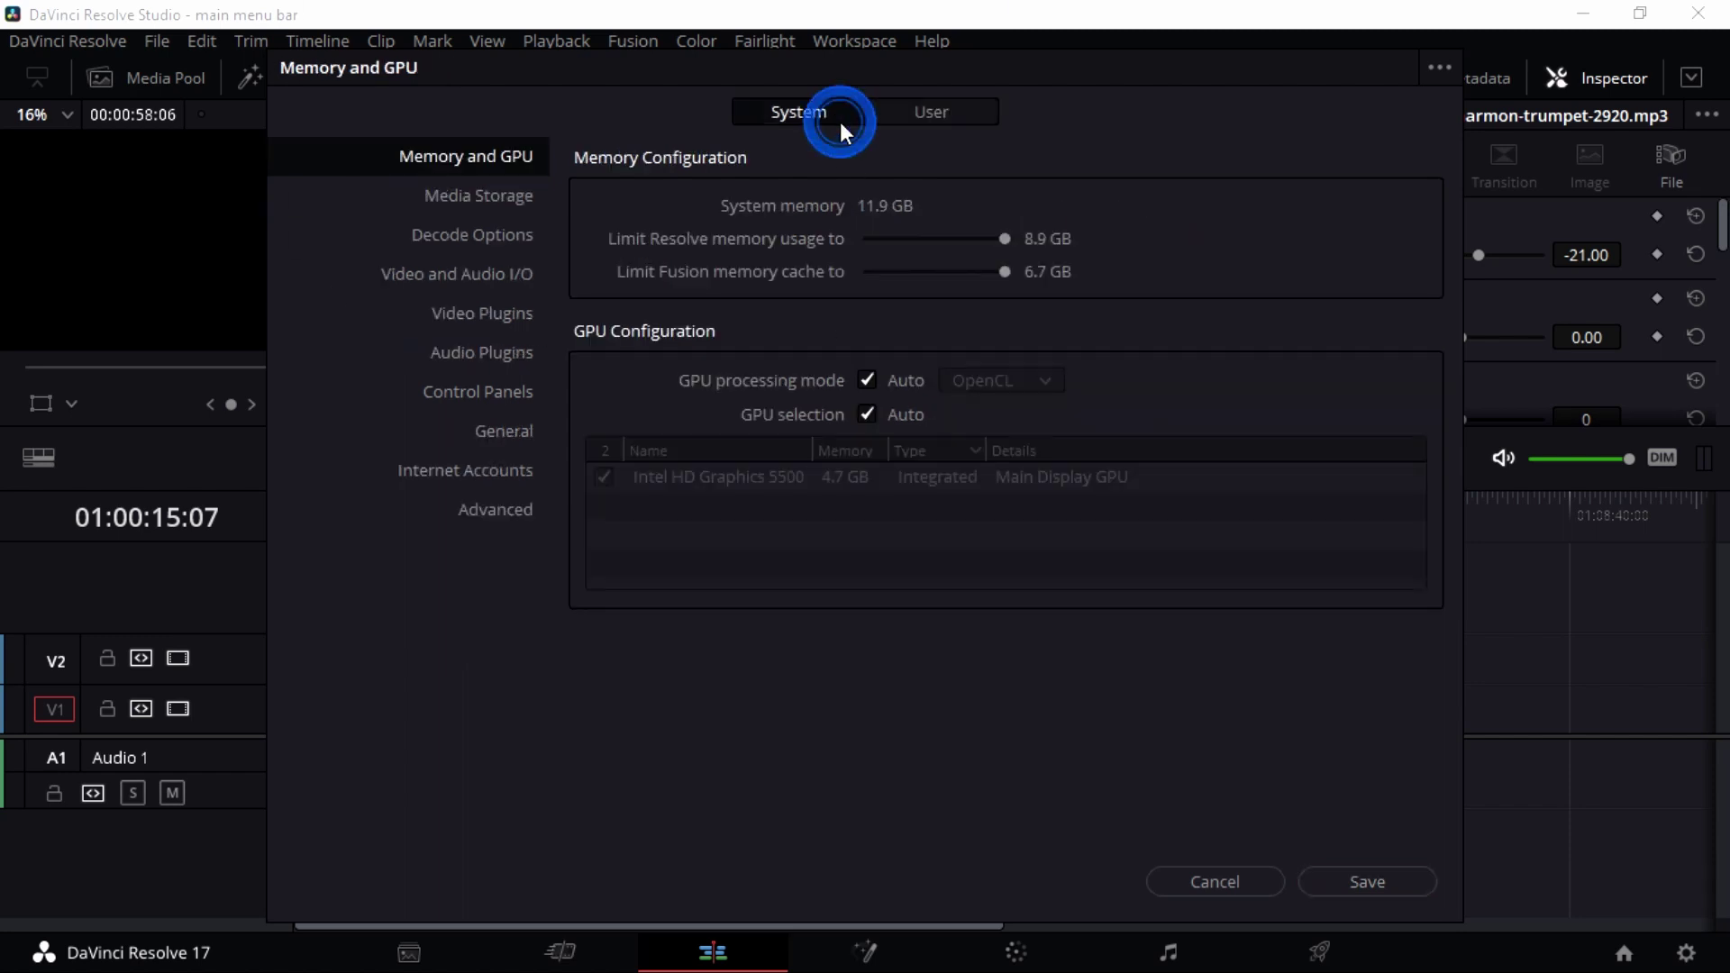
pyautogui.click(451, 195)
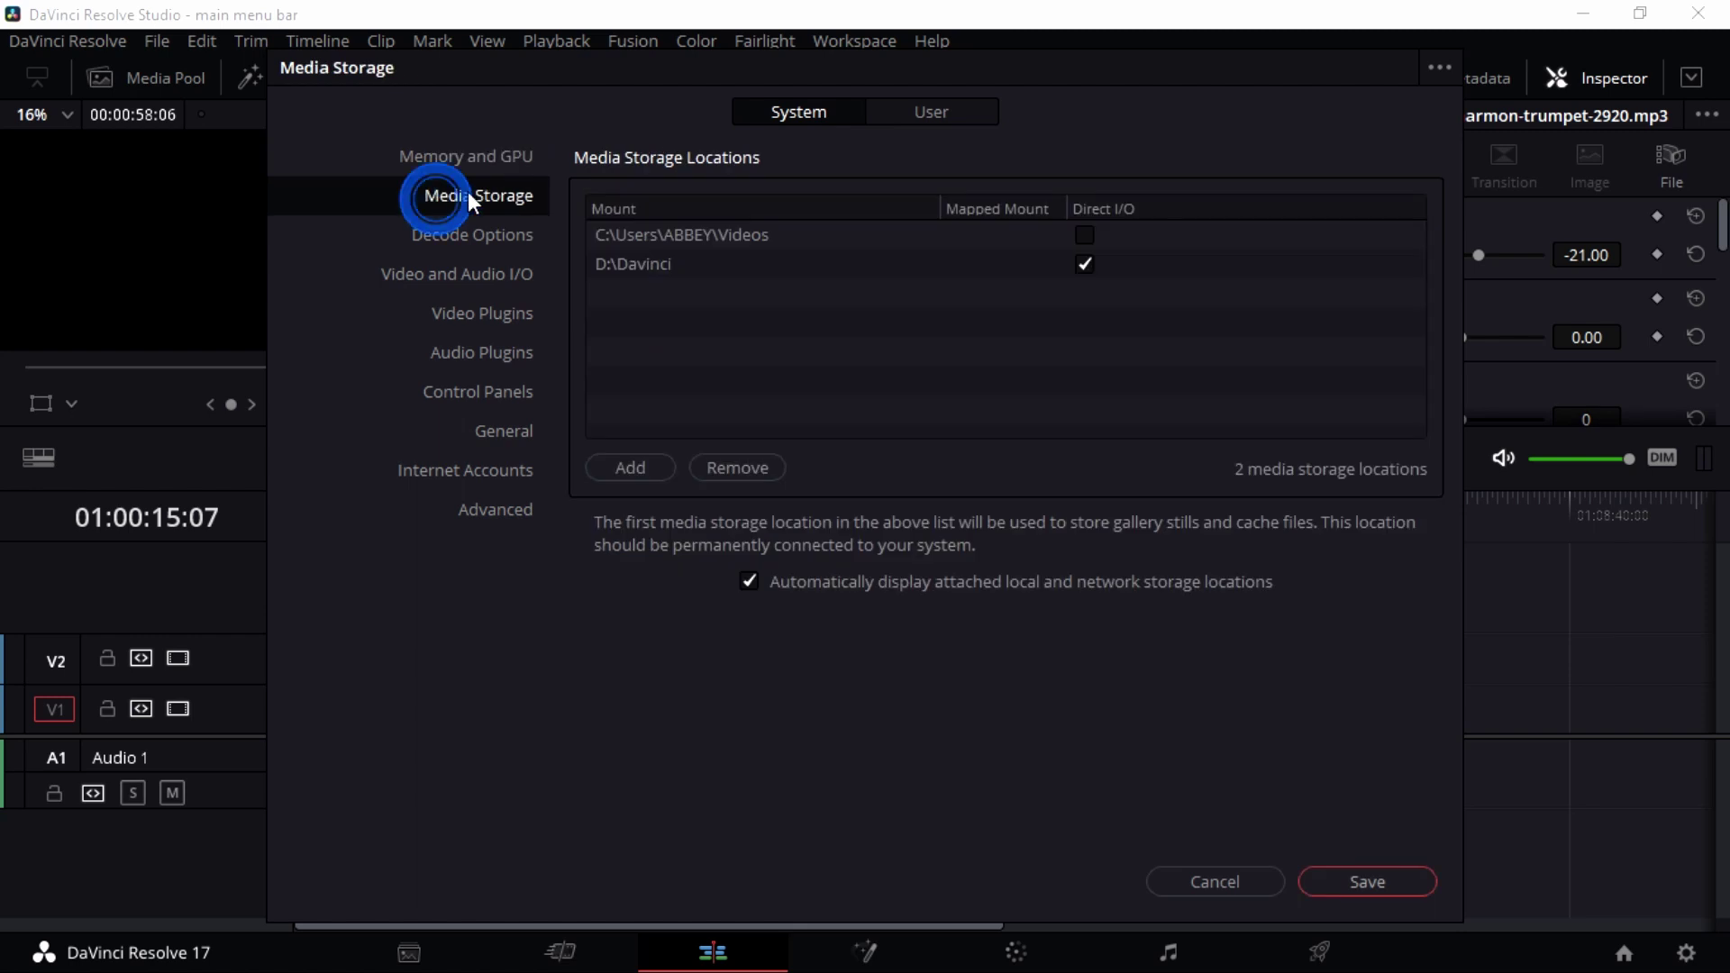
pyautogui.click(935, 110)
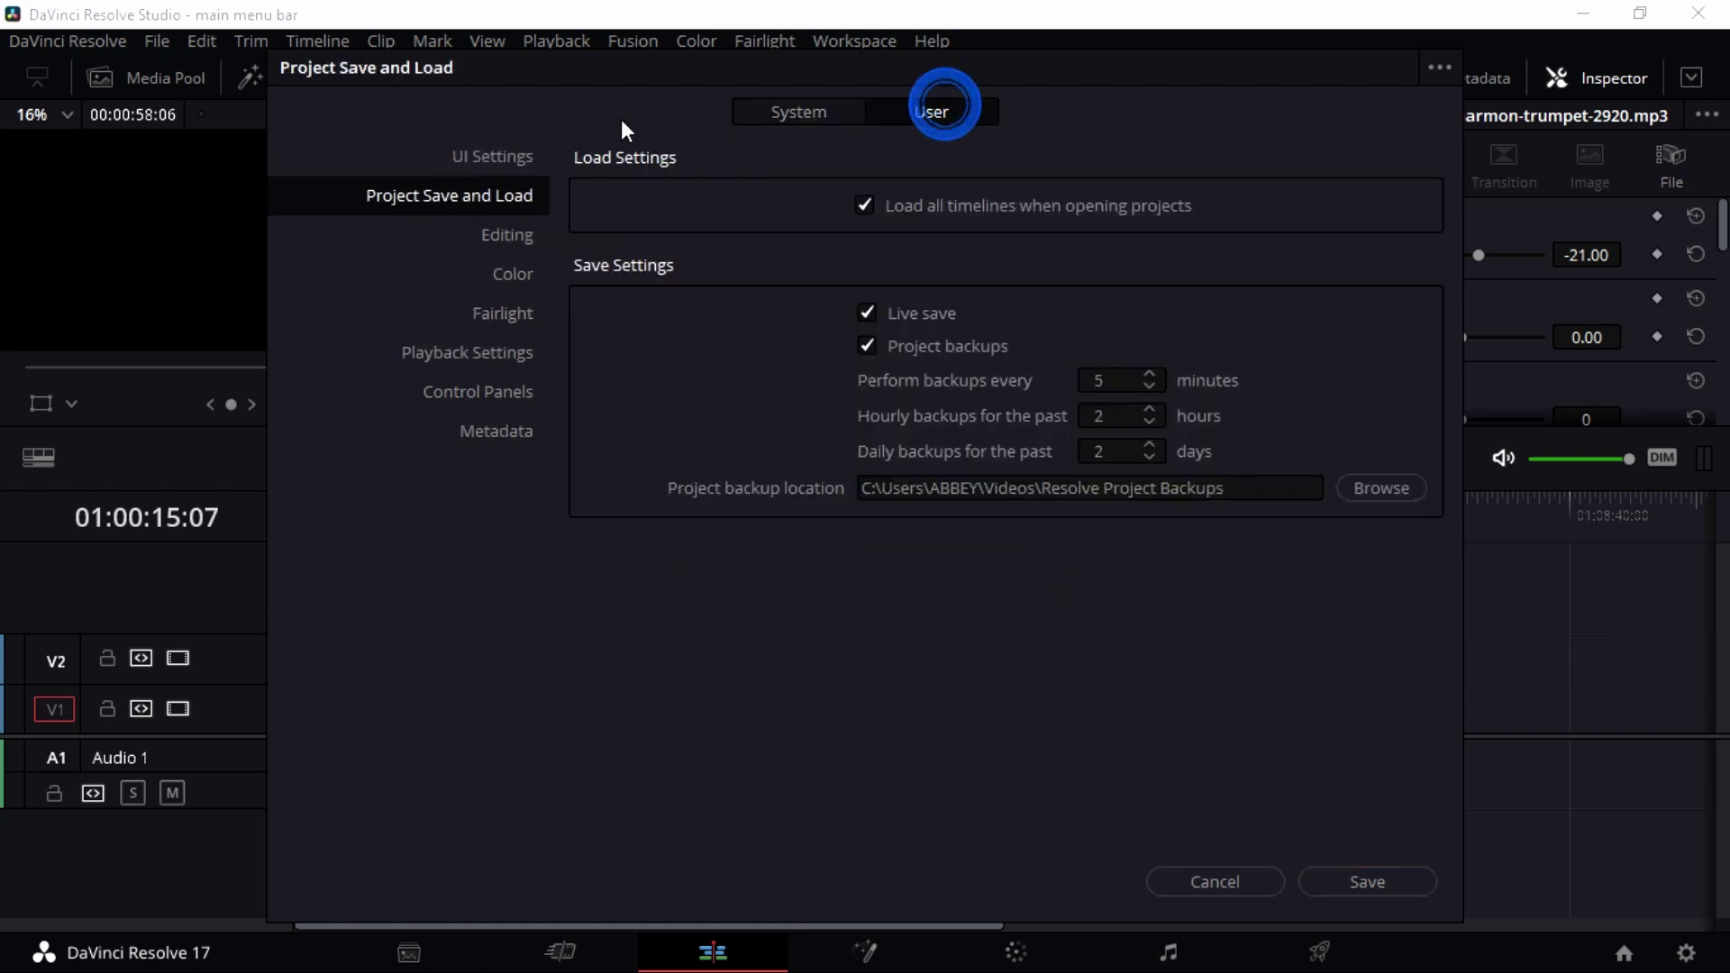
# Step: Examine the new timeline, automatic smart bin and general settings in the Editing user preferences
pyautogui.click(501, 234)
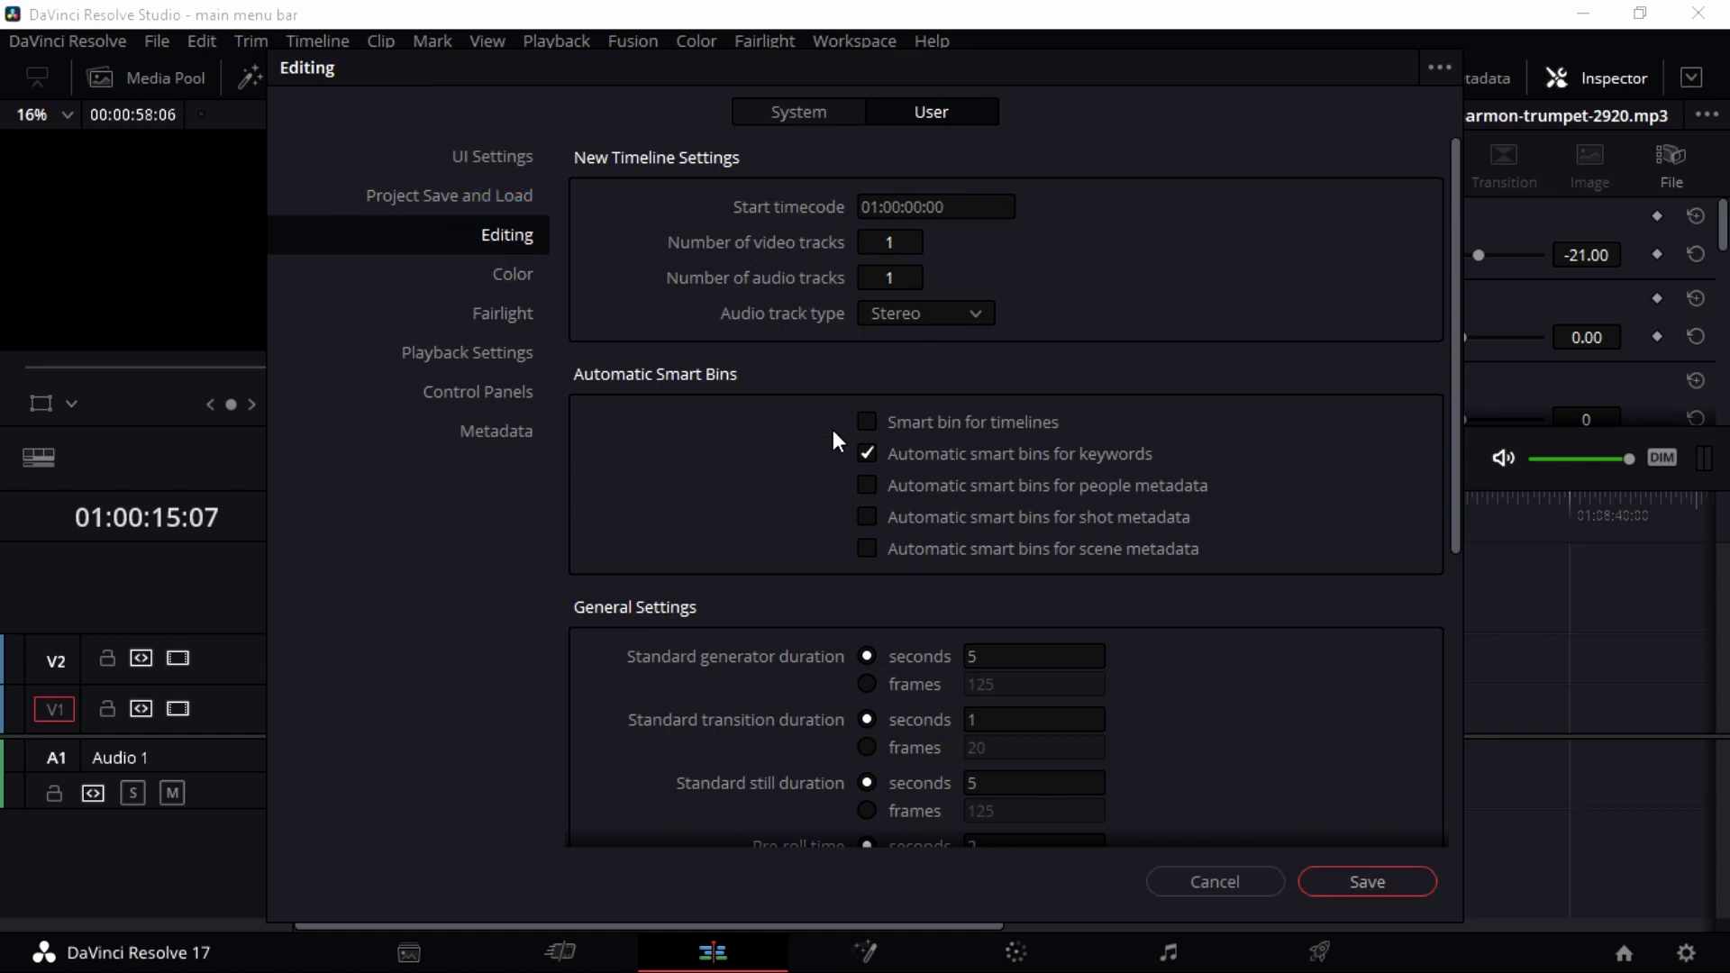
pyautogui.scroll(-4, 833, 431)
pyautogui.scroll(-1, 812, 332)
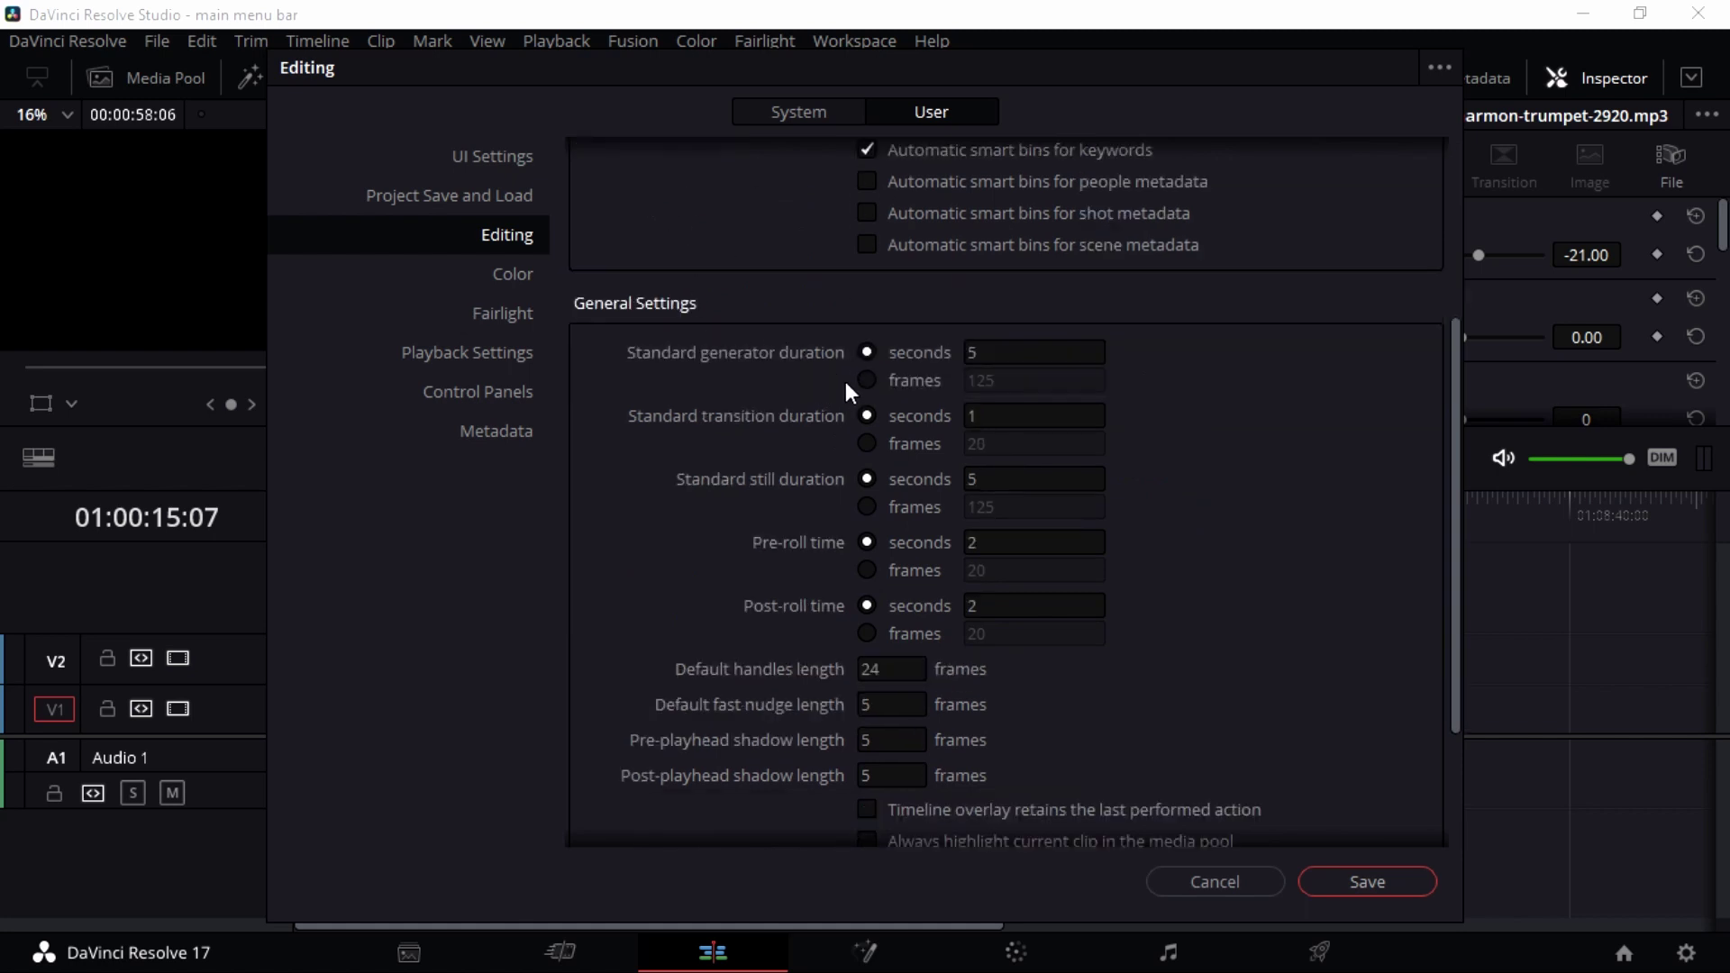
# Step: Examine the remaining general settings for Editing and the general, ripple mode and printer light calibration settings for Color in the user preferences
pyautogui.scroll(-3, 838, 388)
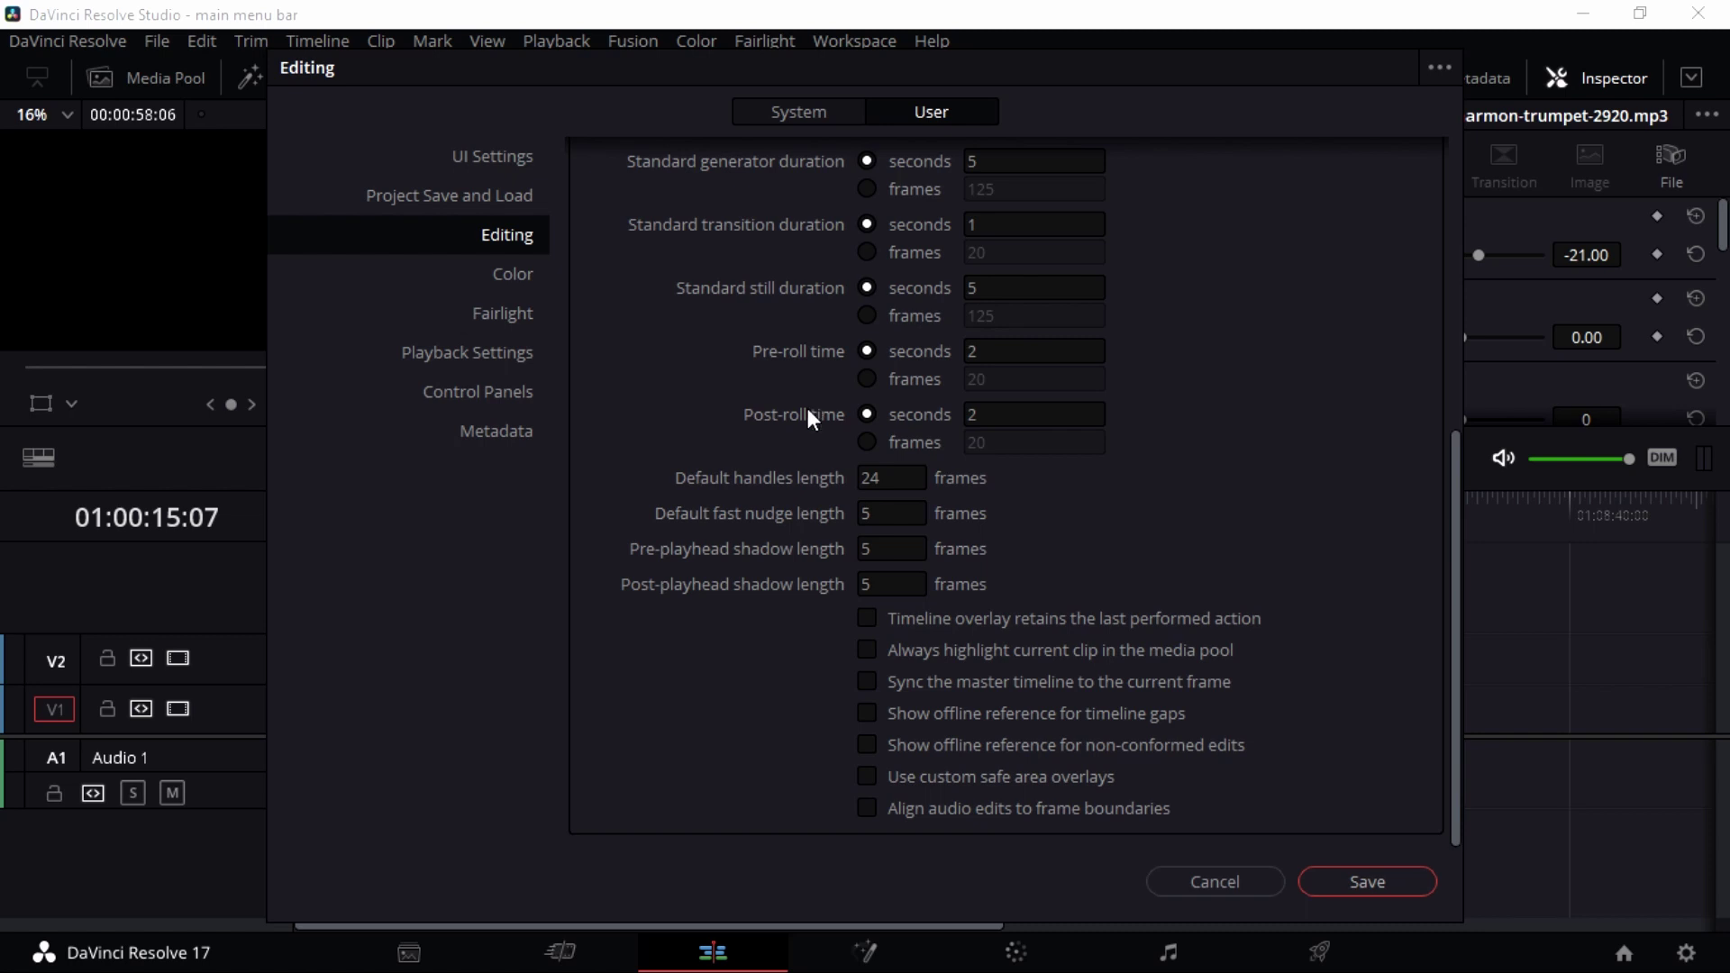
pyautogui.scroll(1, 687, 448)
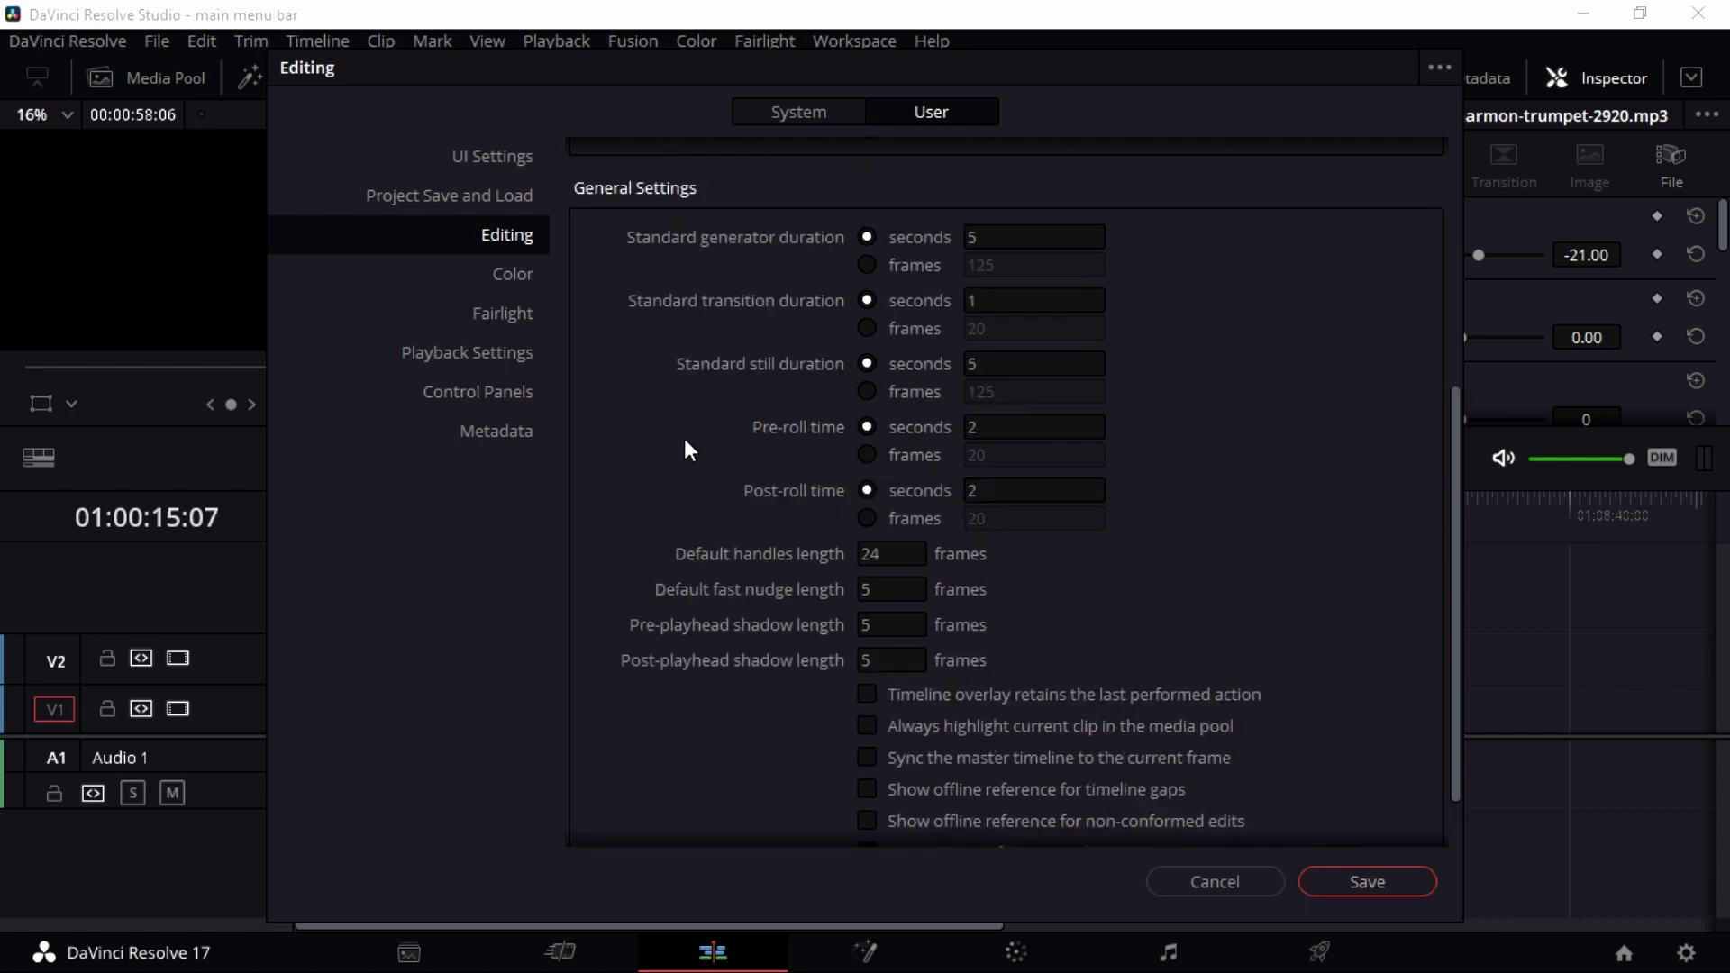
pyautogui.click(515, 280)
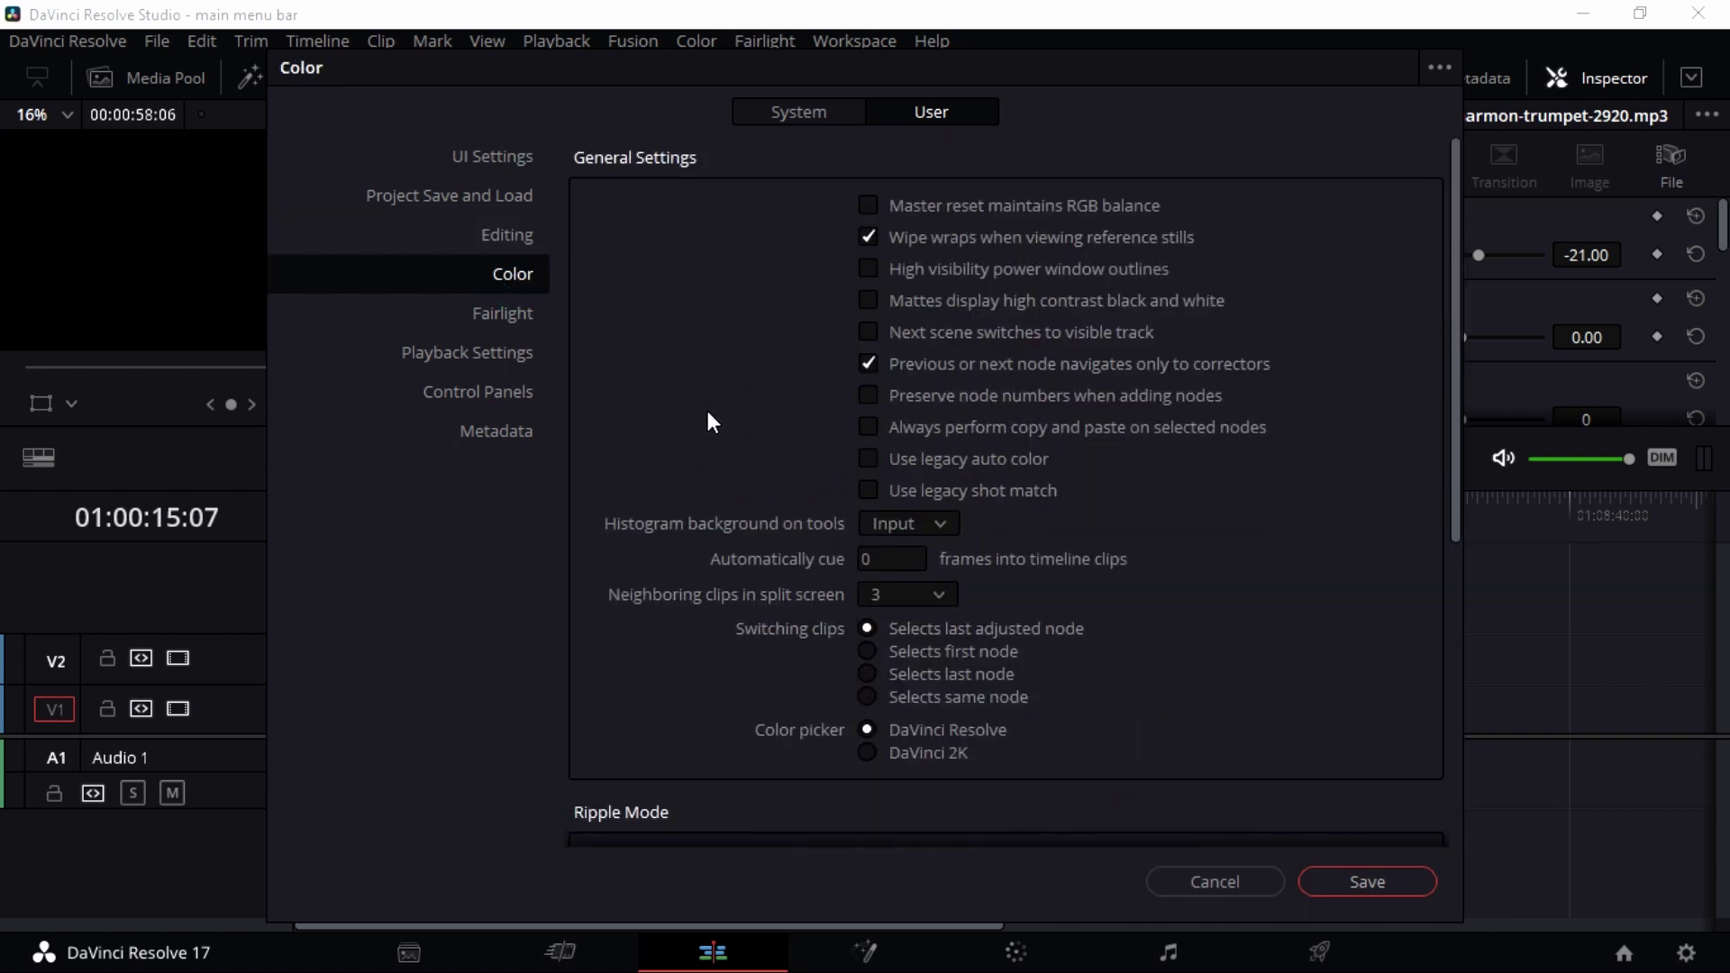
pyautogui.scroll(-6, 748, 451)
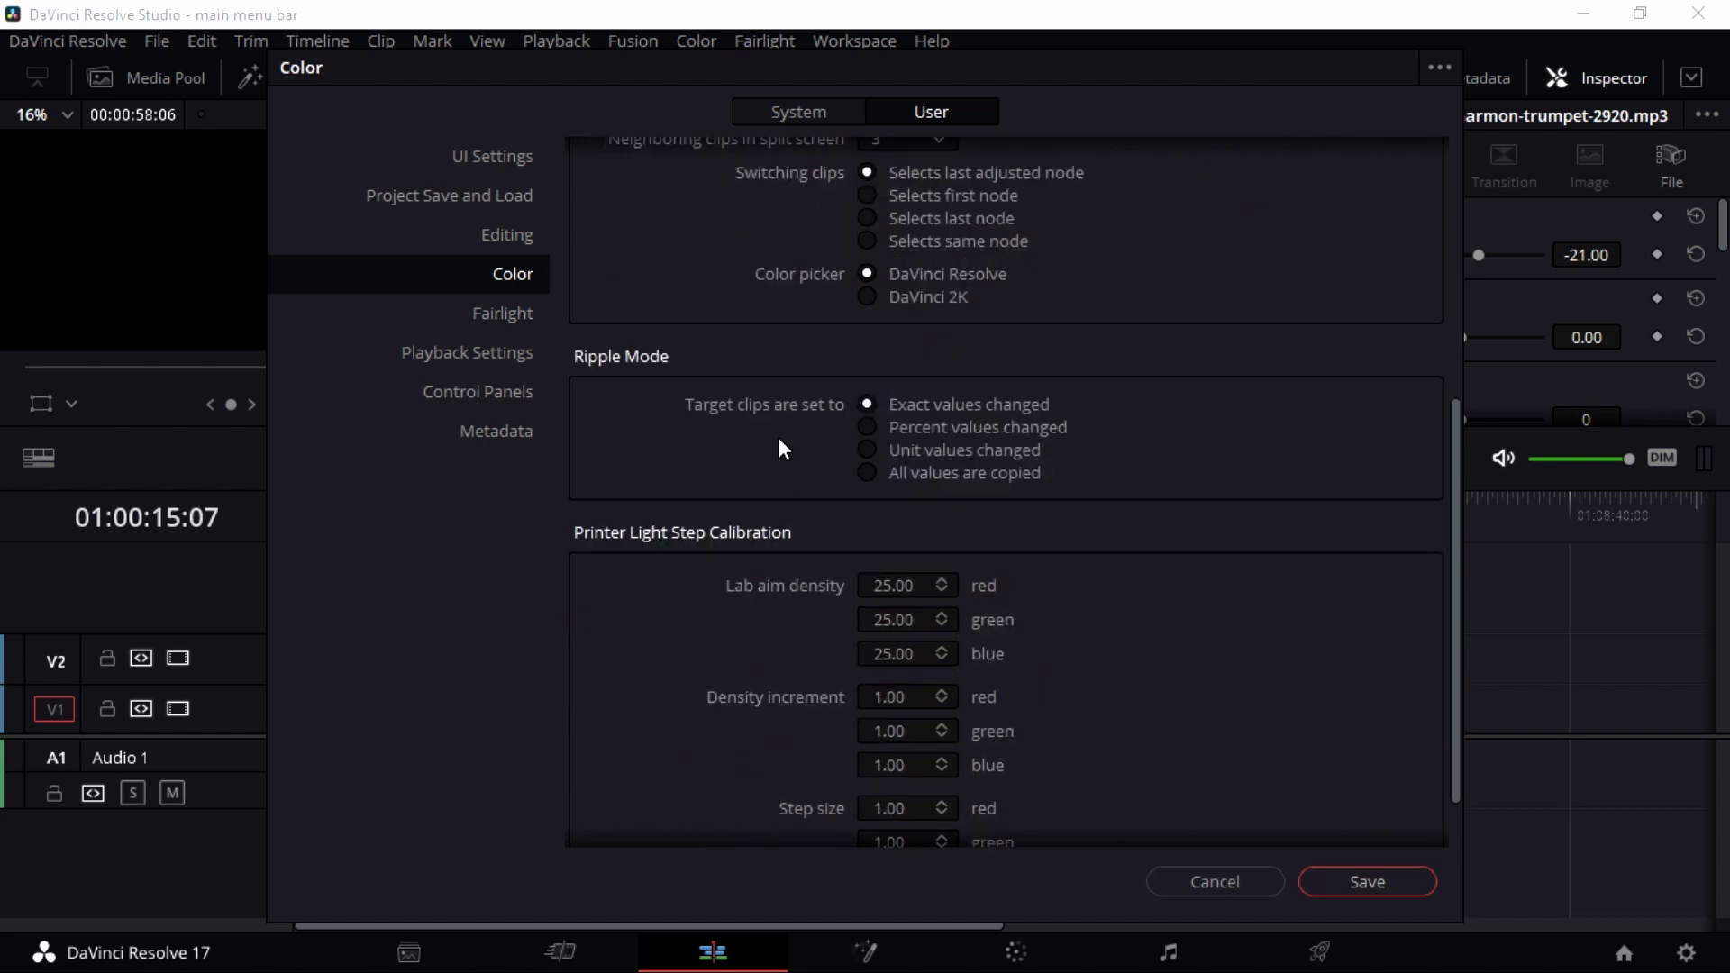
pyautogui.scroll(-1, 804, 316)
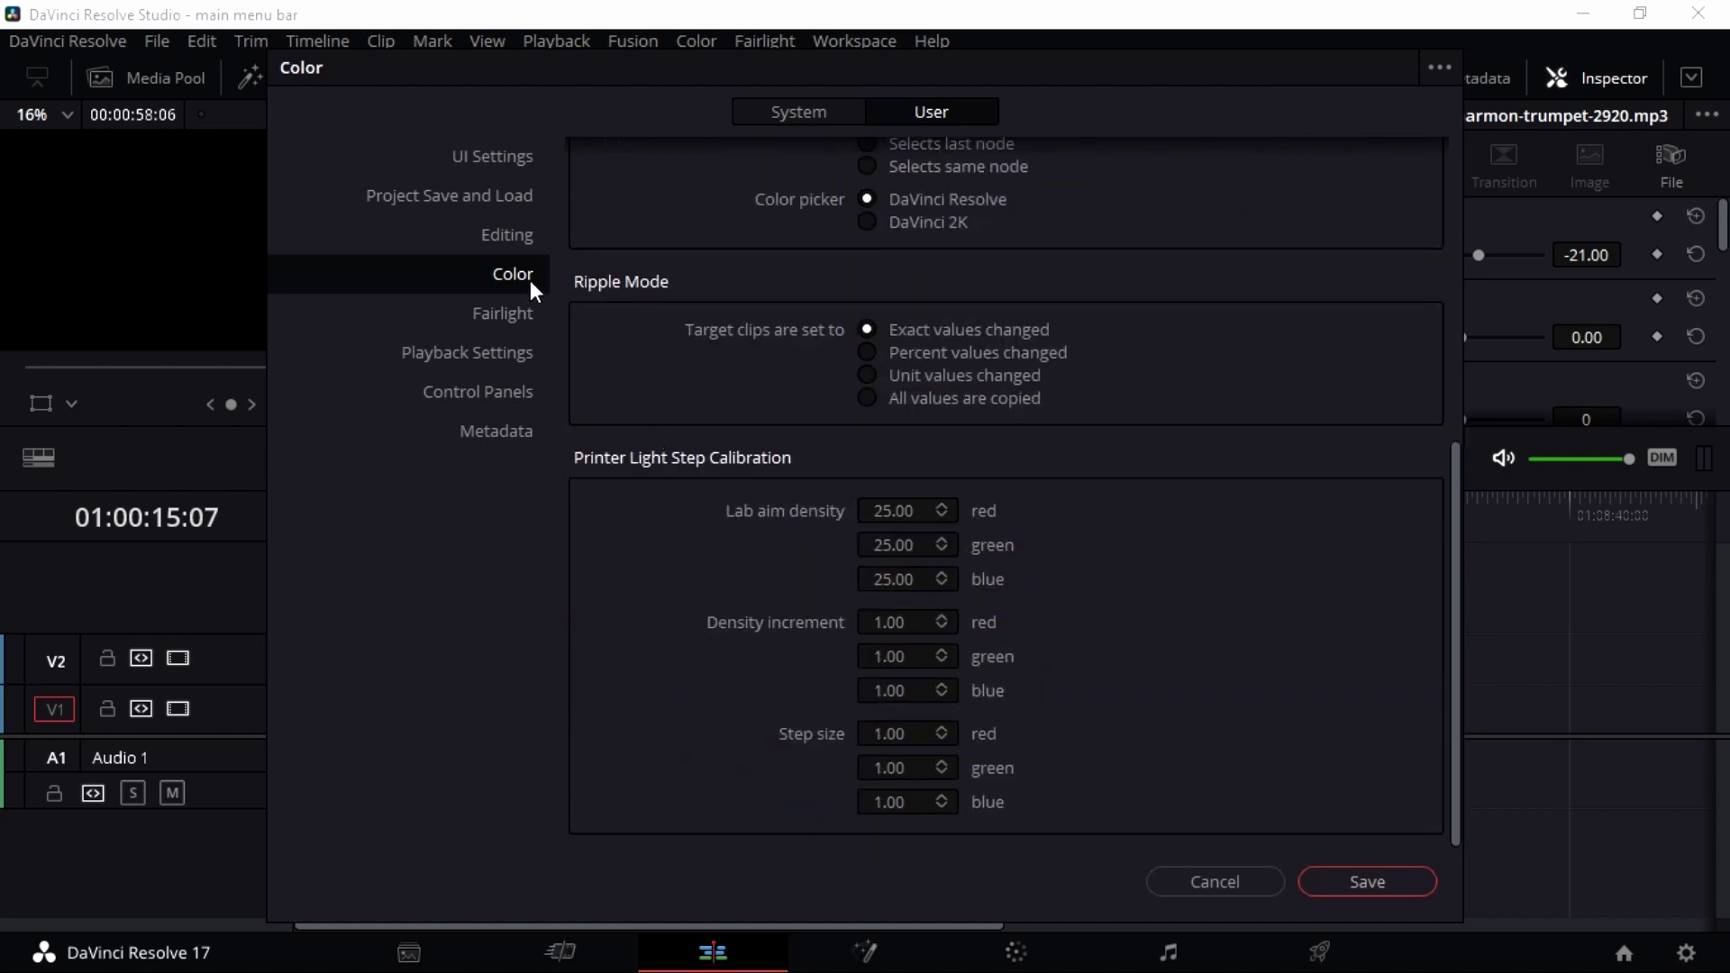
# Step: Examine the Fairlight, Playback Settings, Control Panels and Metadata sections of the user preferences
pyautogui.click(505, 311)
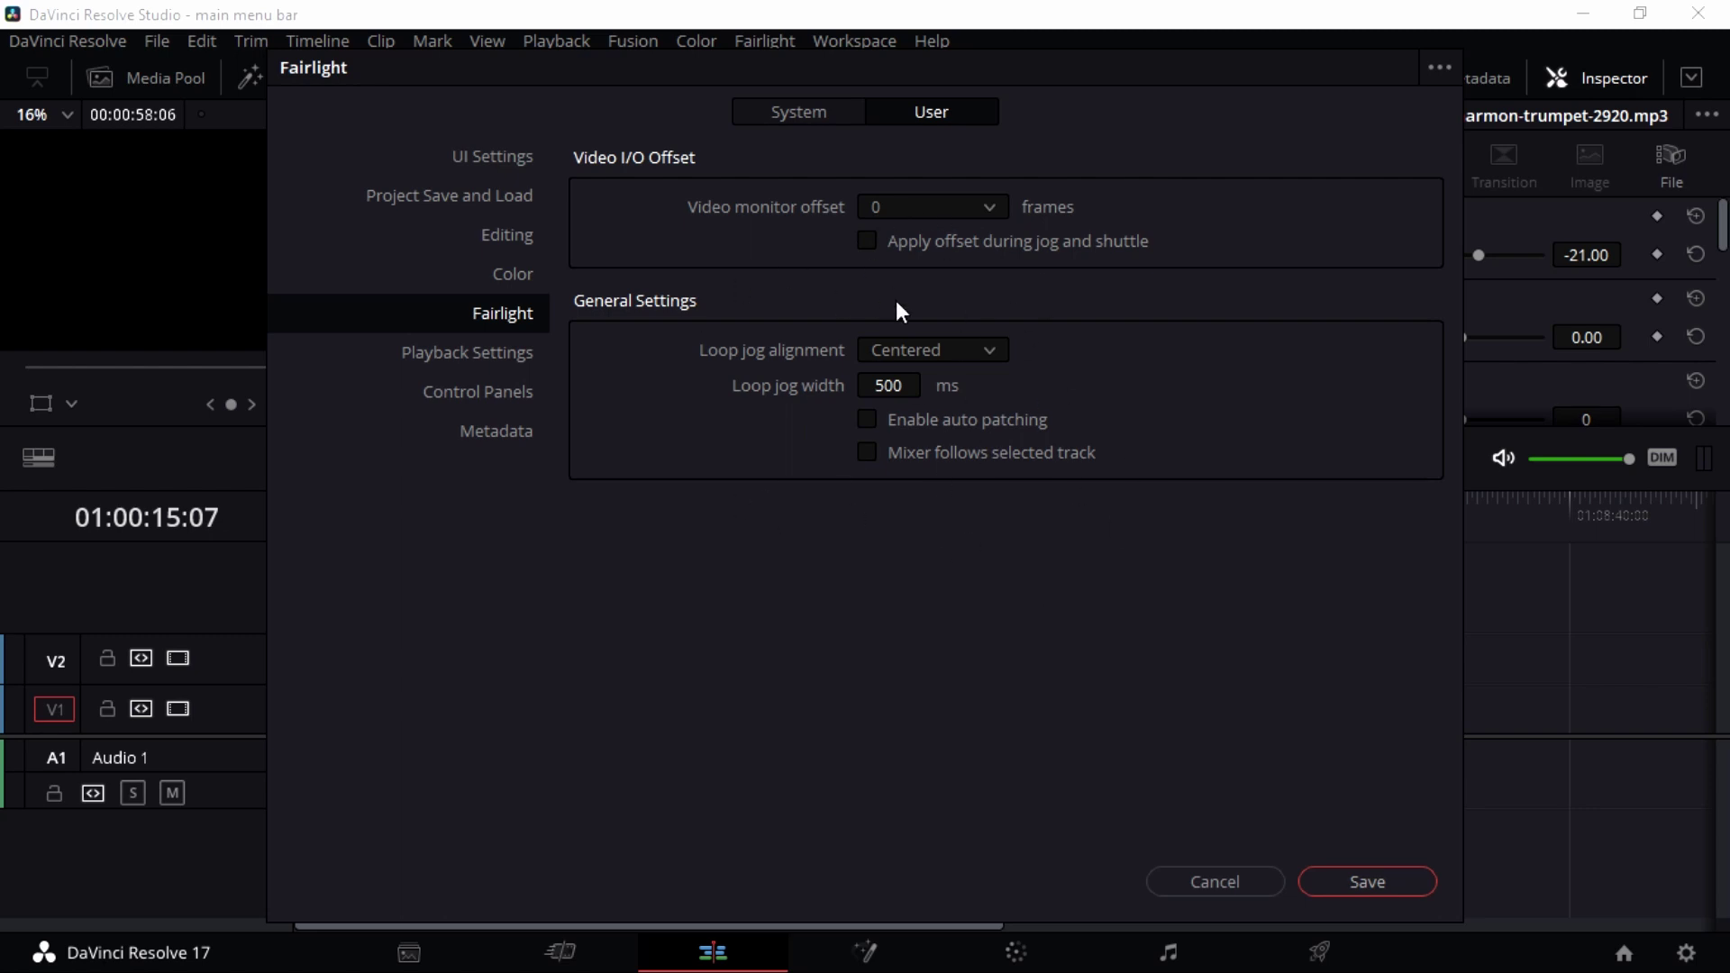
pyautogui.click(532, 351)
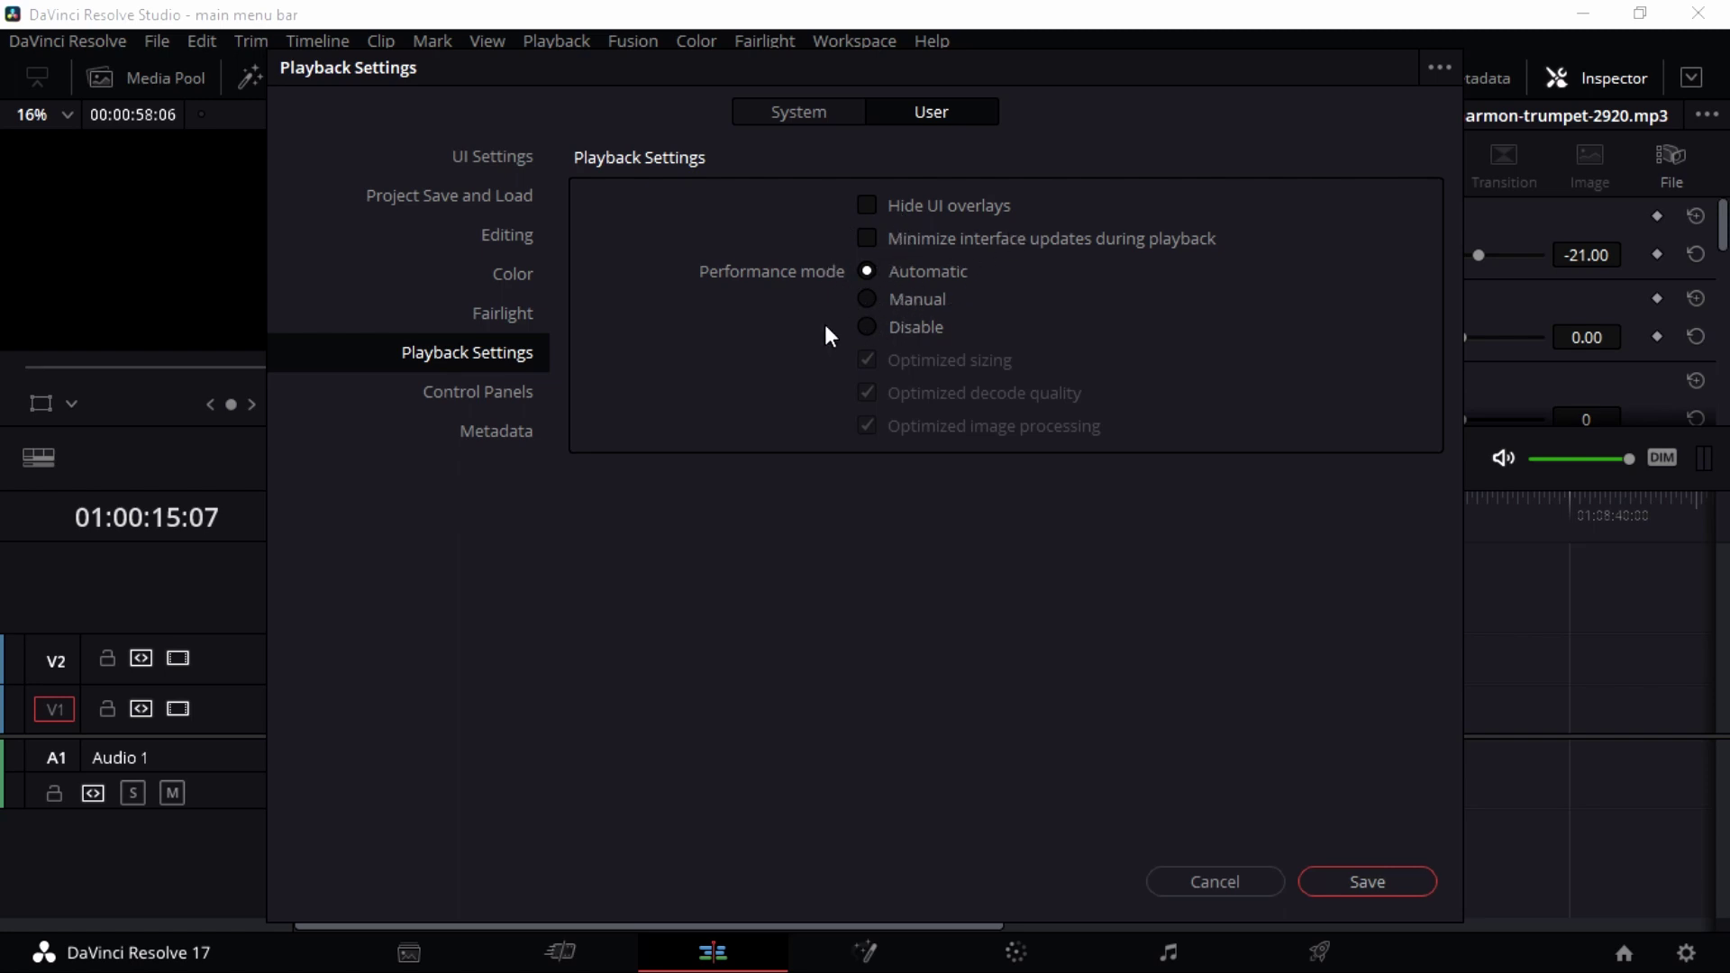
pyautogui.click(487, 391)
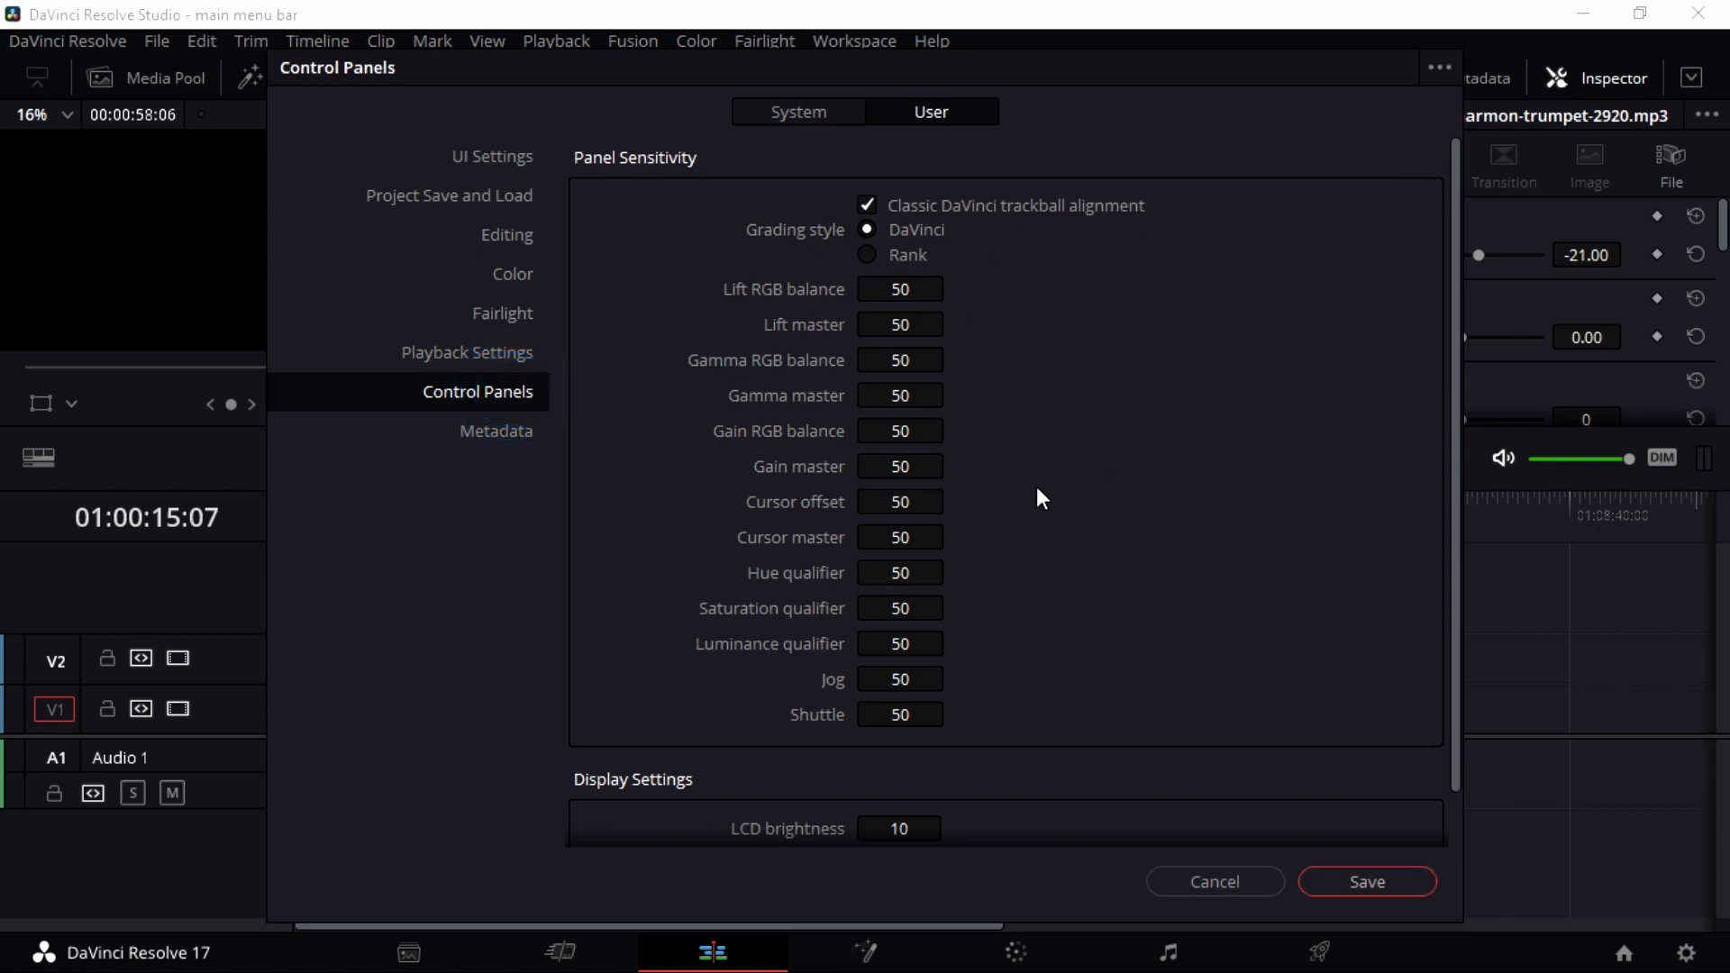
pyautogui.scroll(-1, 1009, 495)
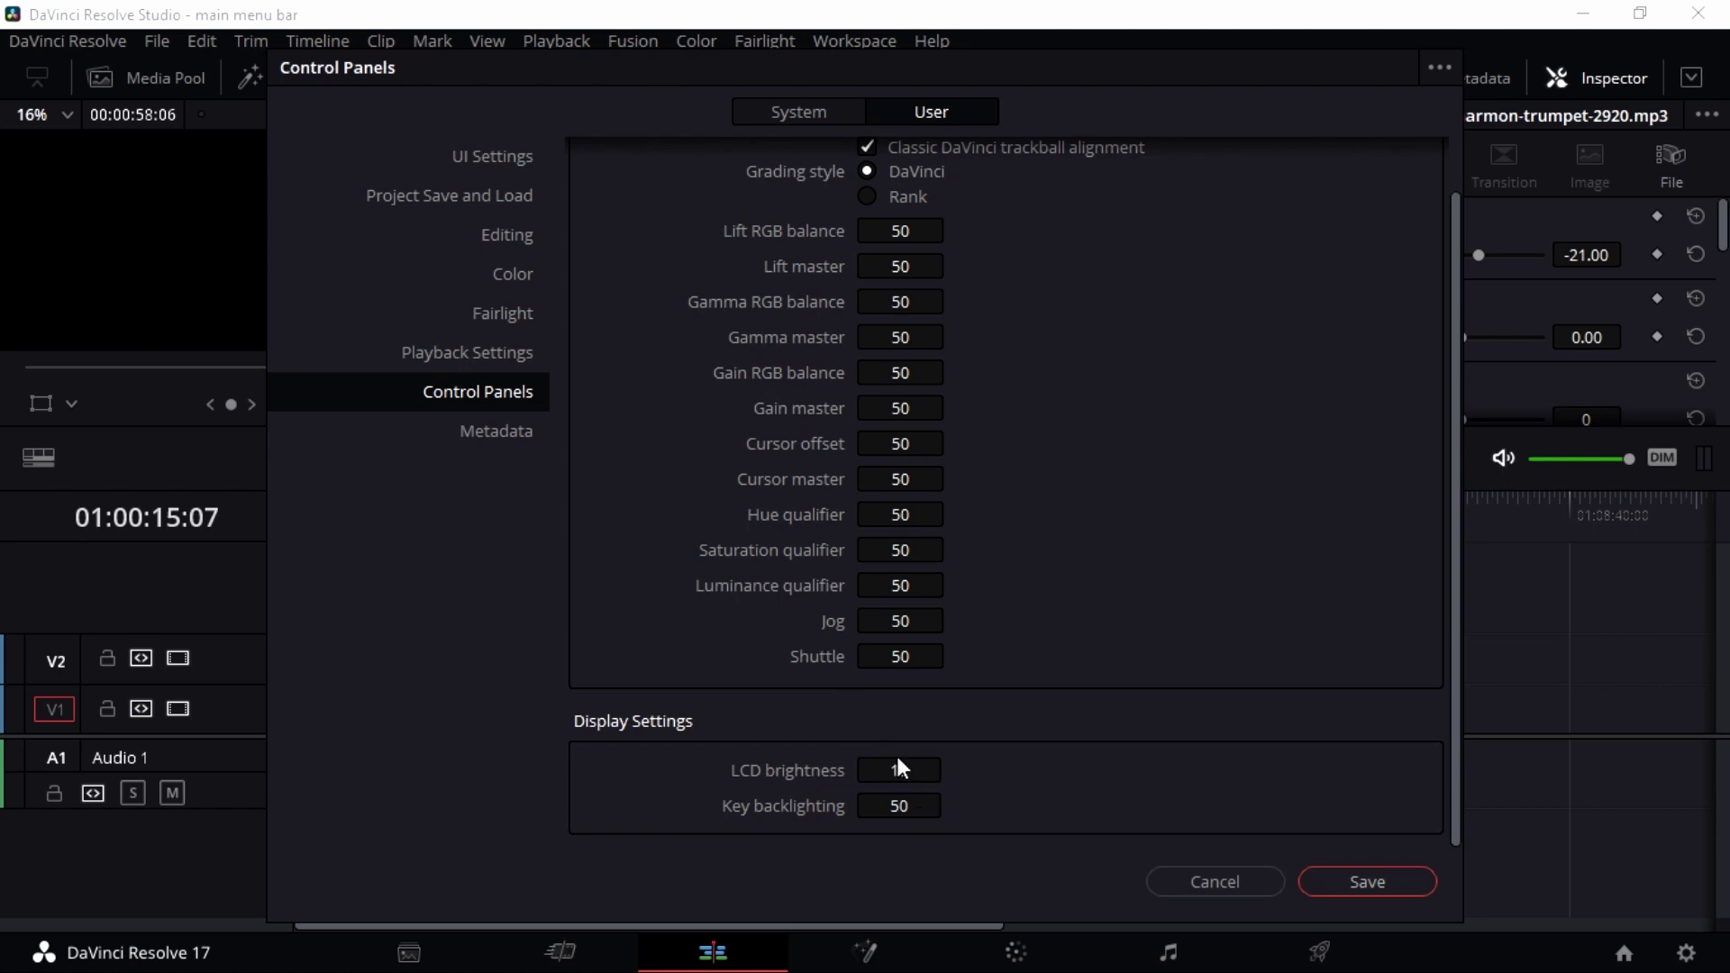
pyautogui.click(487, 431)
pyautogui.scroll(-10, 789, 485)
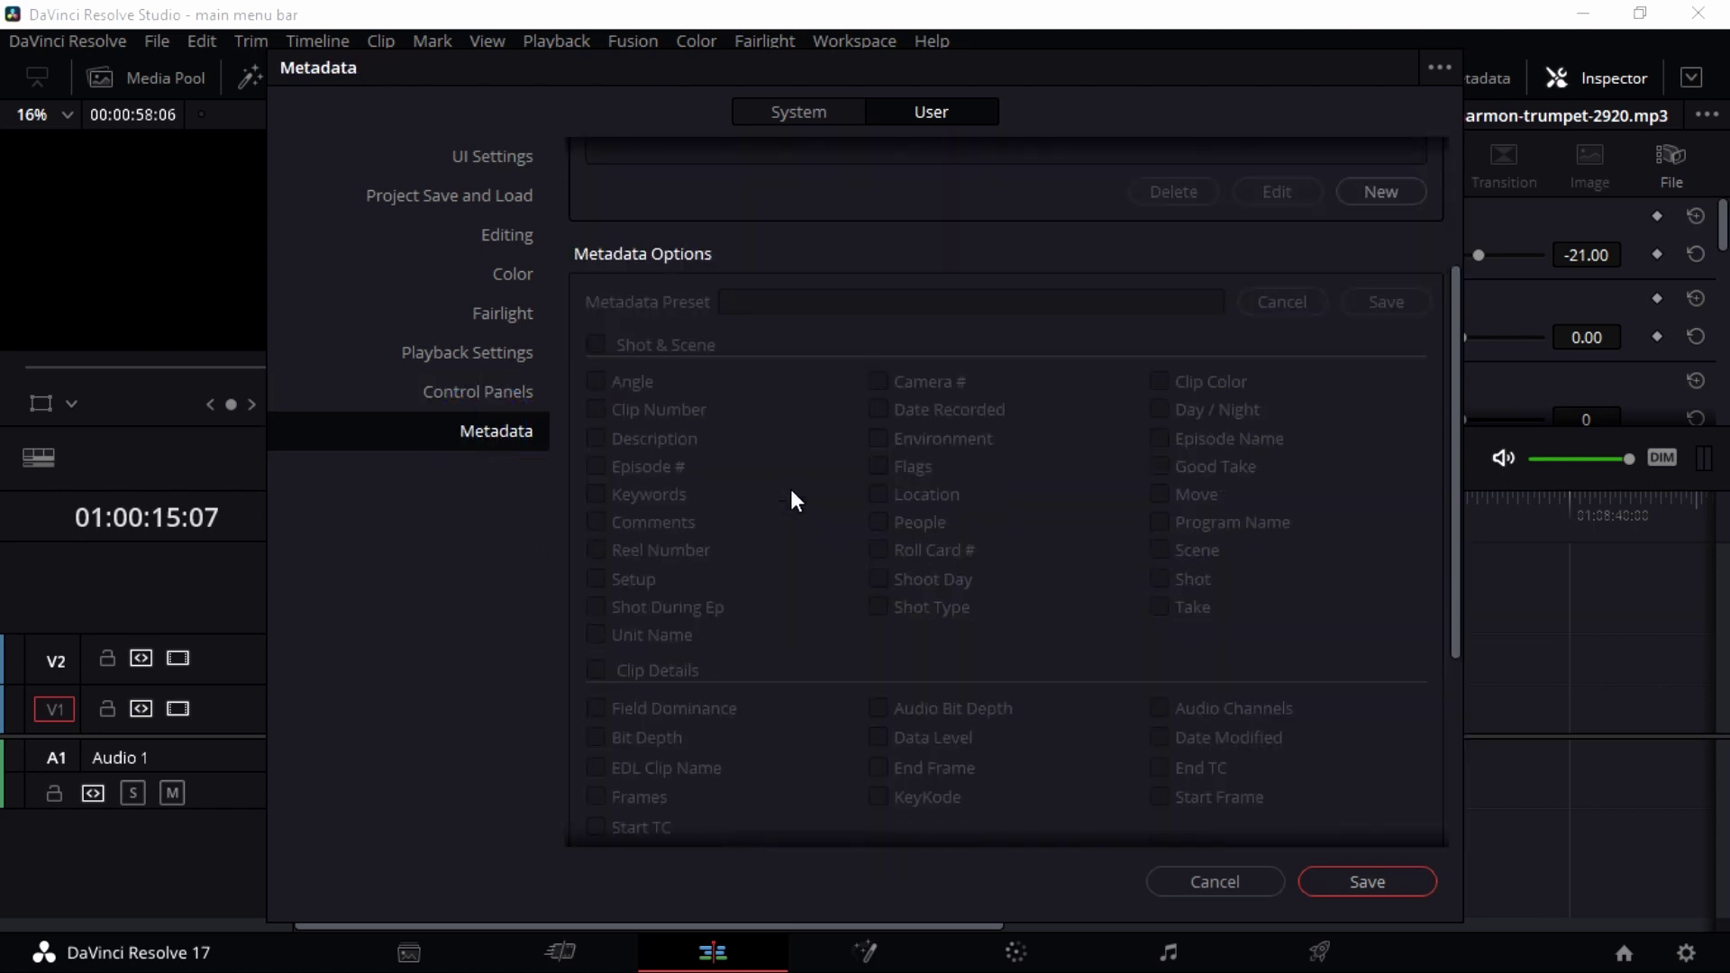
pyautogui.scroll(5, 646, 375)
pyautogui.scroll(4, 685, 307)
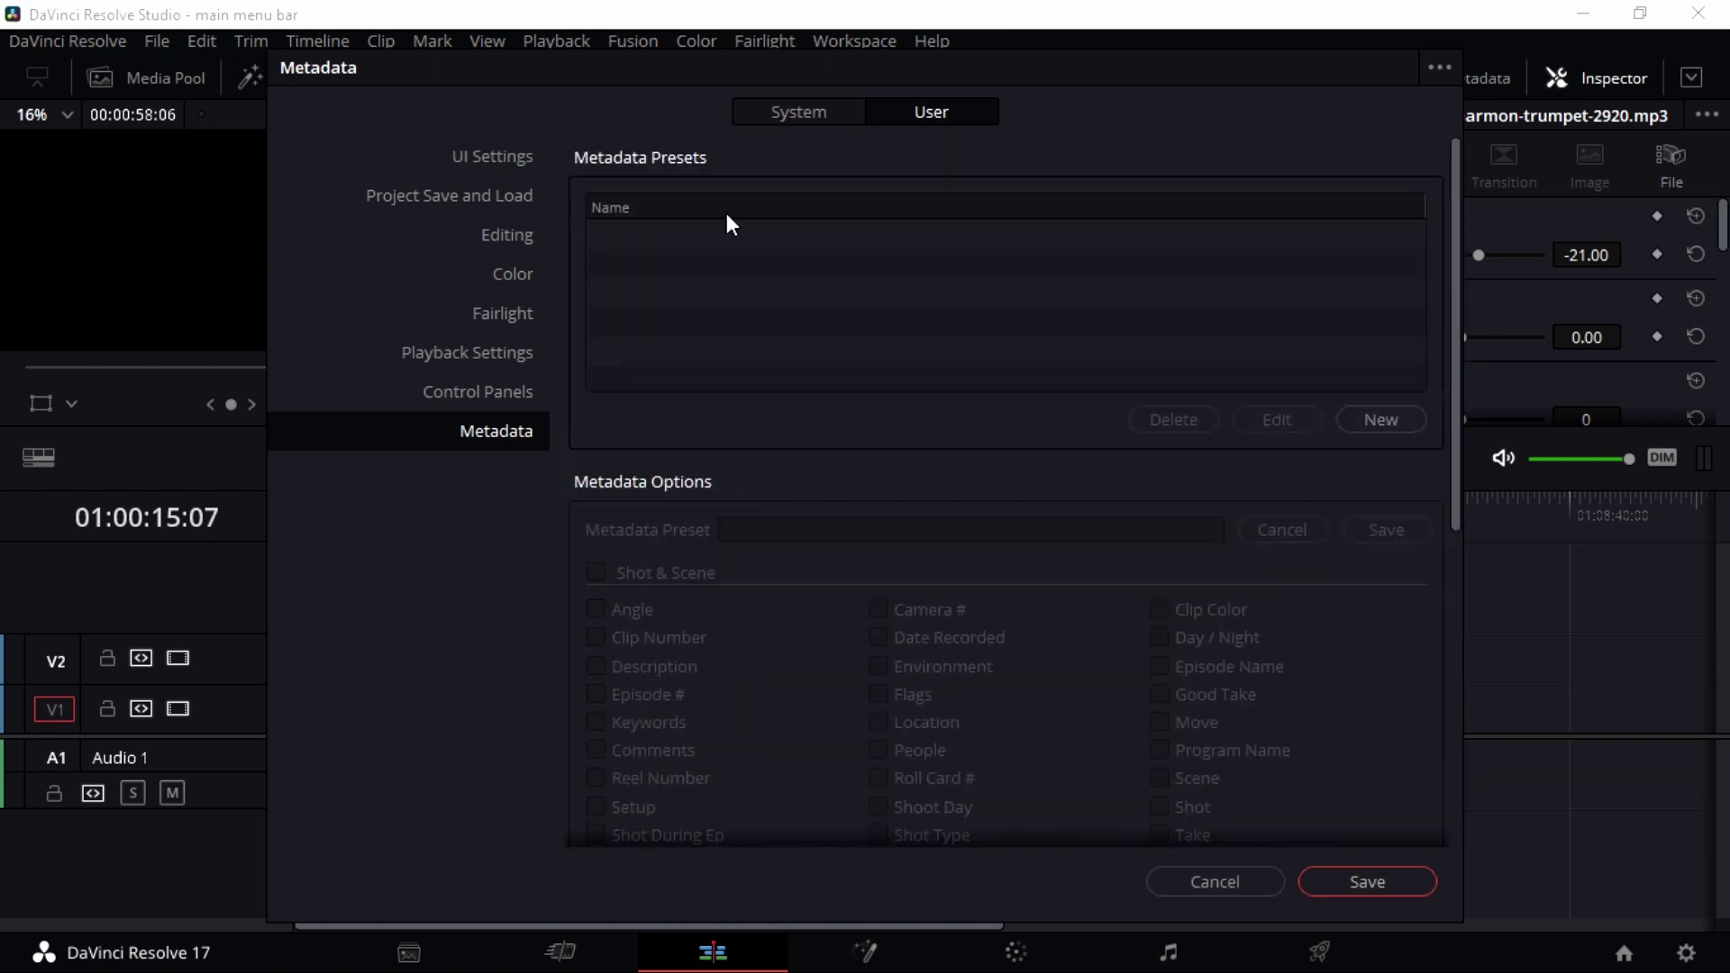
# Step: In the system Media Storage preferences, try Direct I/O on the Videos location and bring up the folder selection for adding a location
pyautogui.click(797, 115)
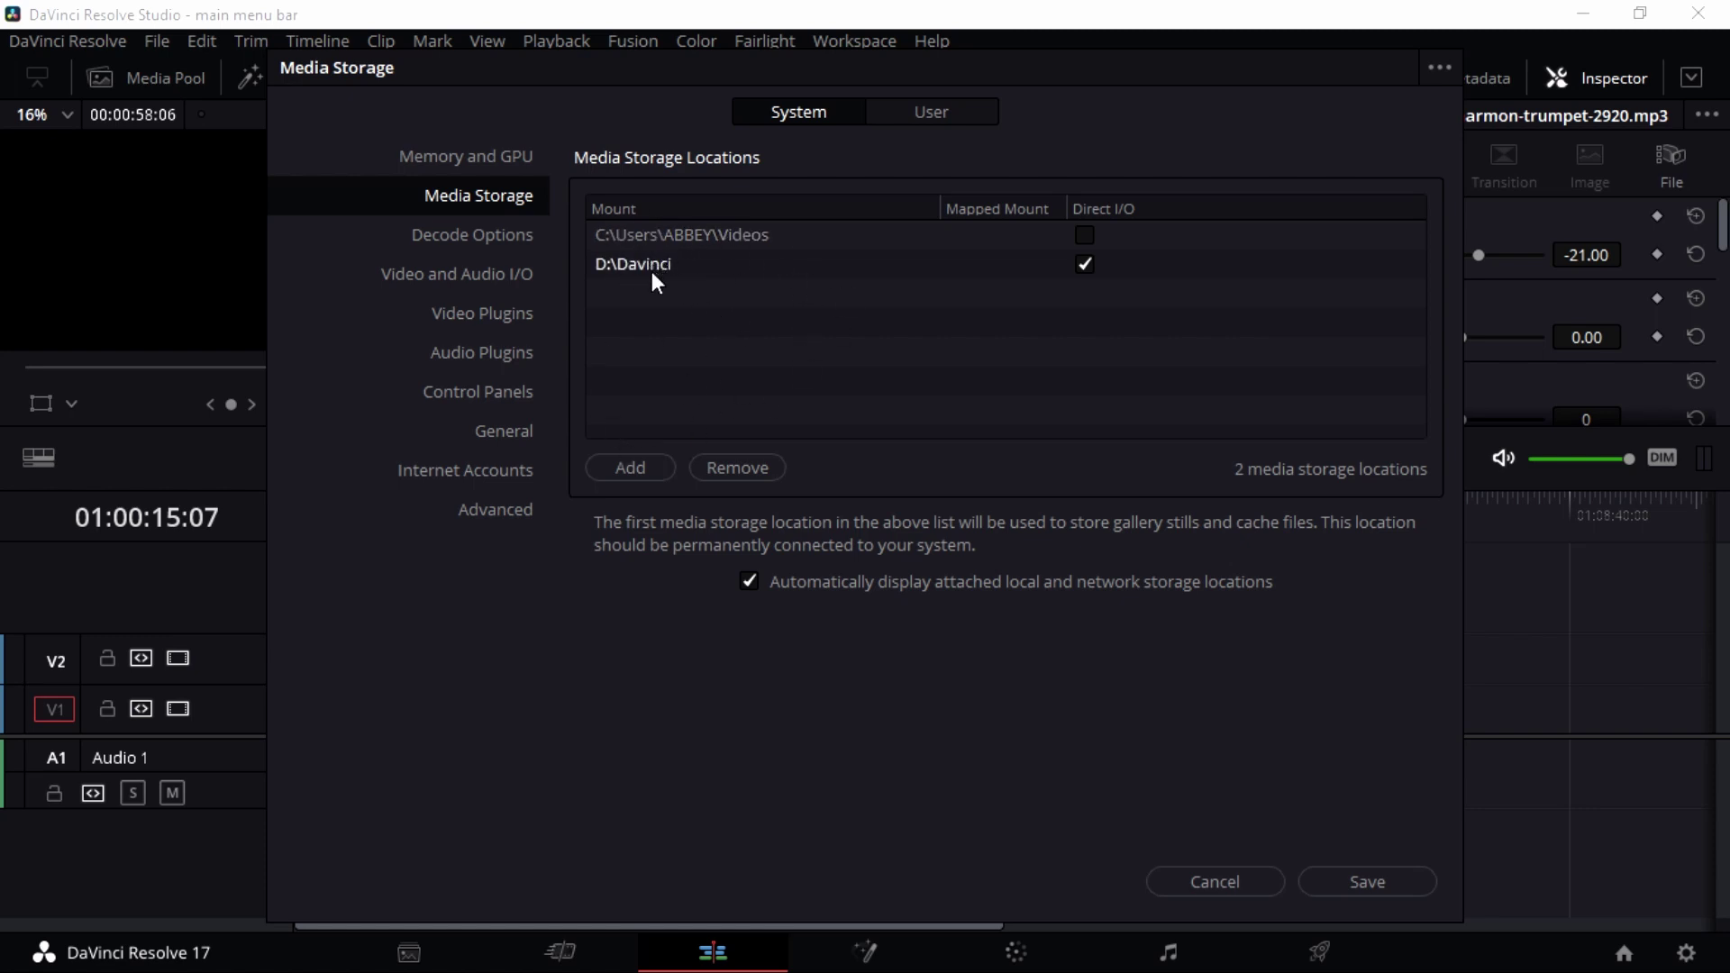
pyautogui.click(1085, 238)
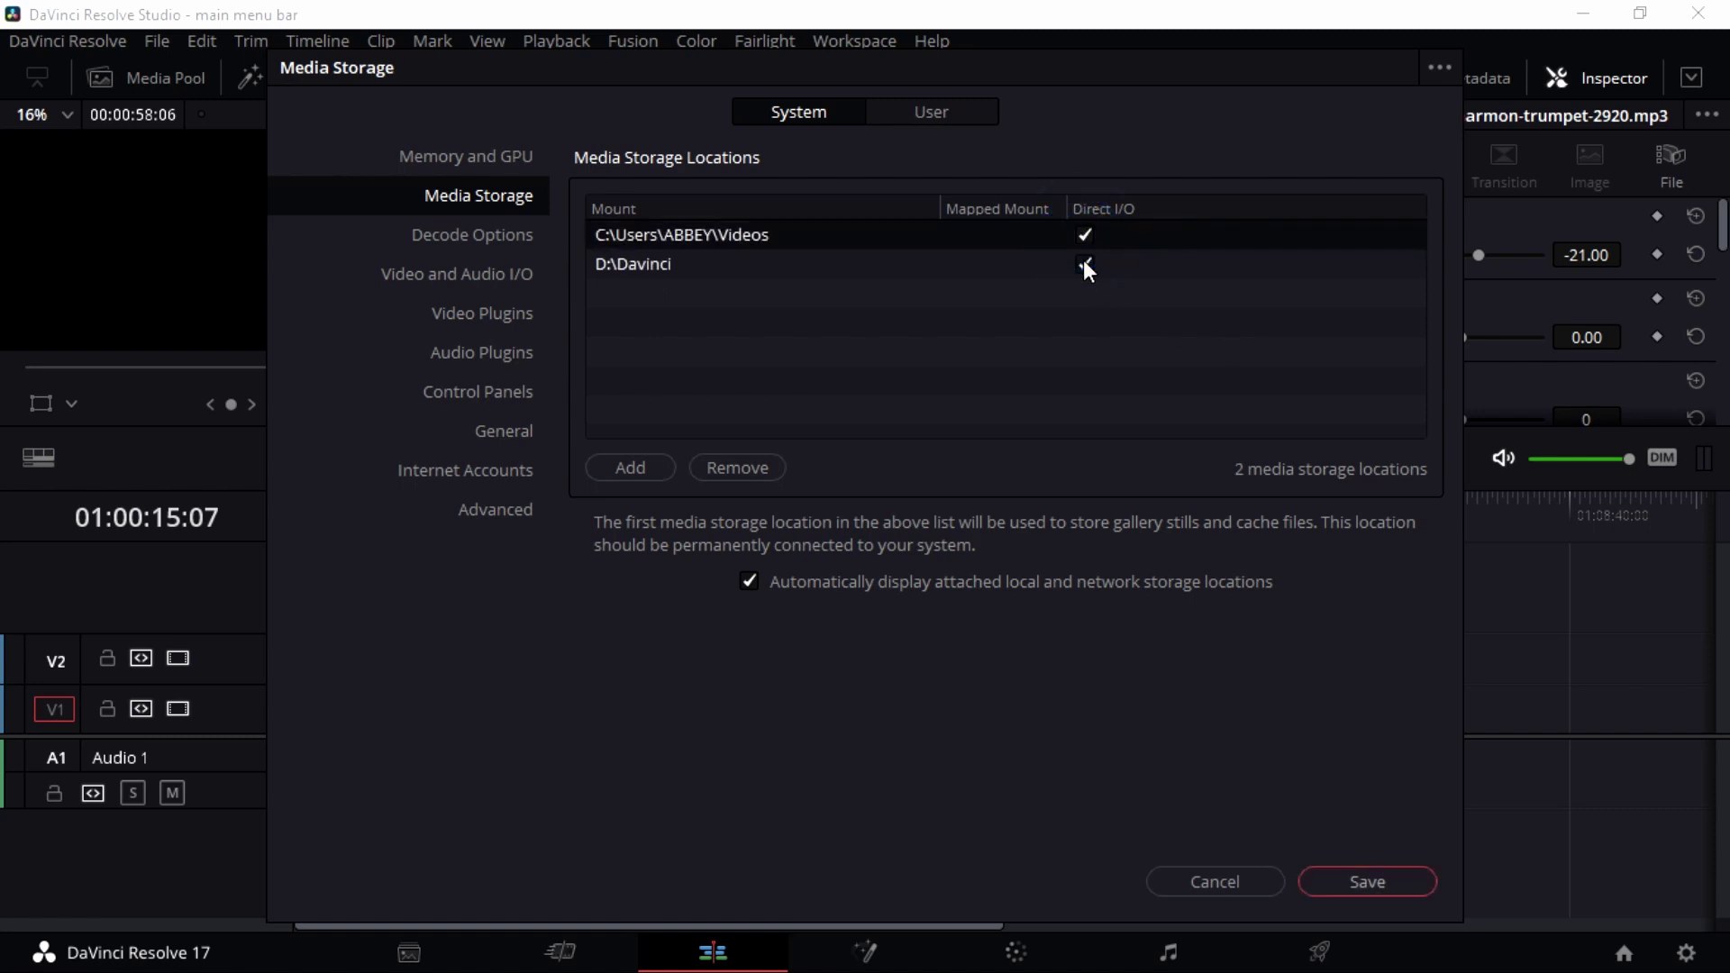
pyautogui.click(1085, 260)
pyautogui.click(1086, 264)
pyautogui.click(658, 462)
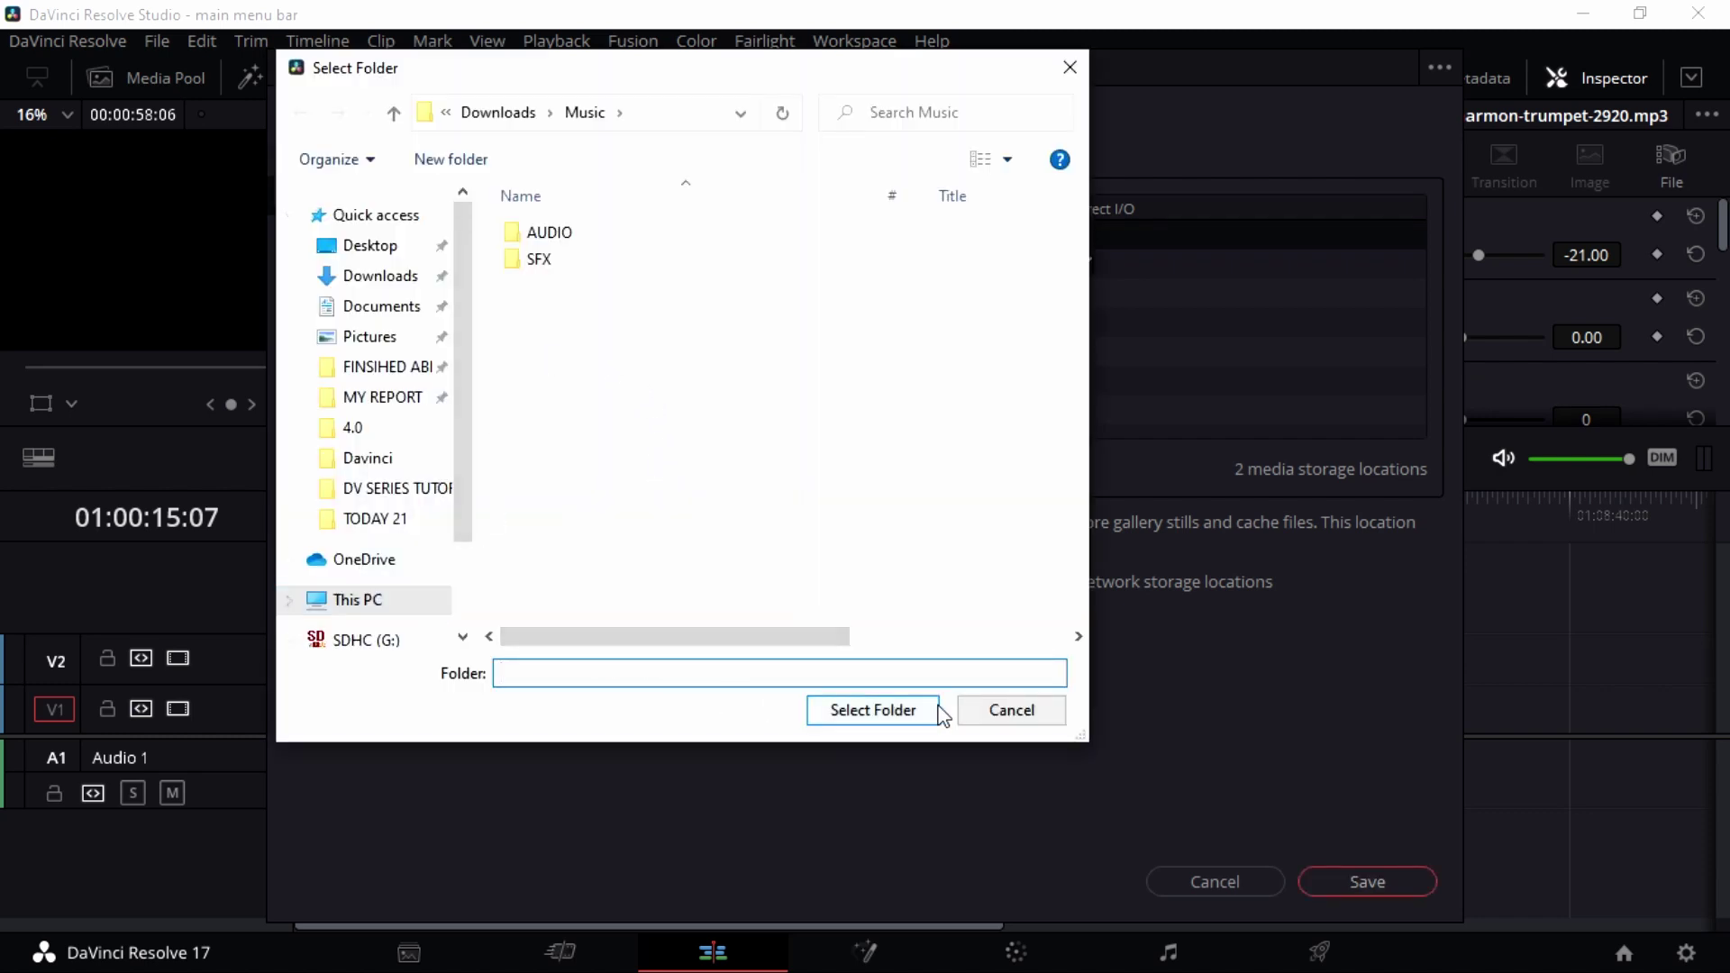
pyautogui.click(982, 710)
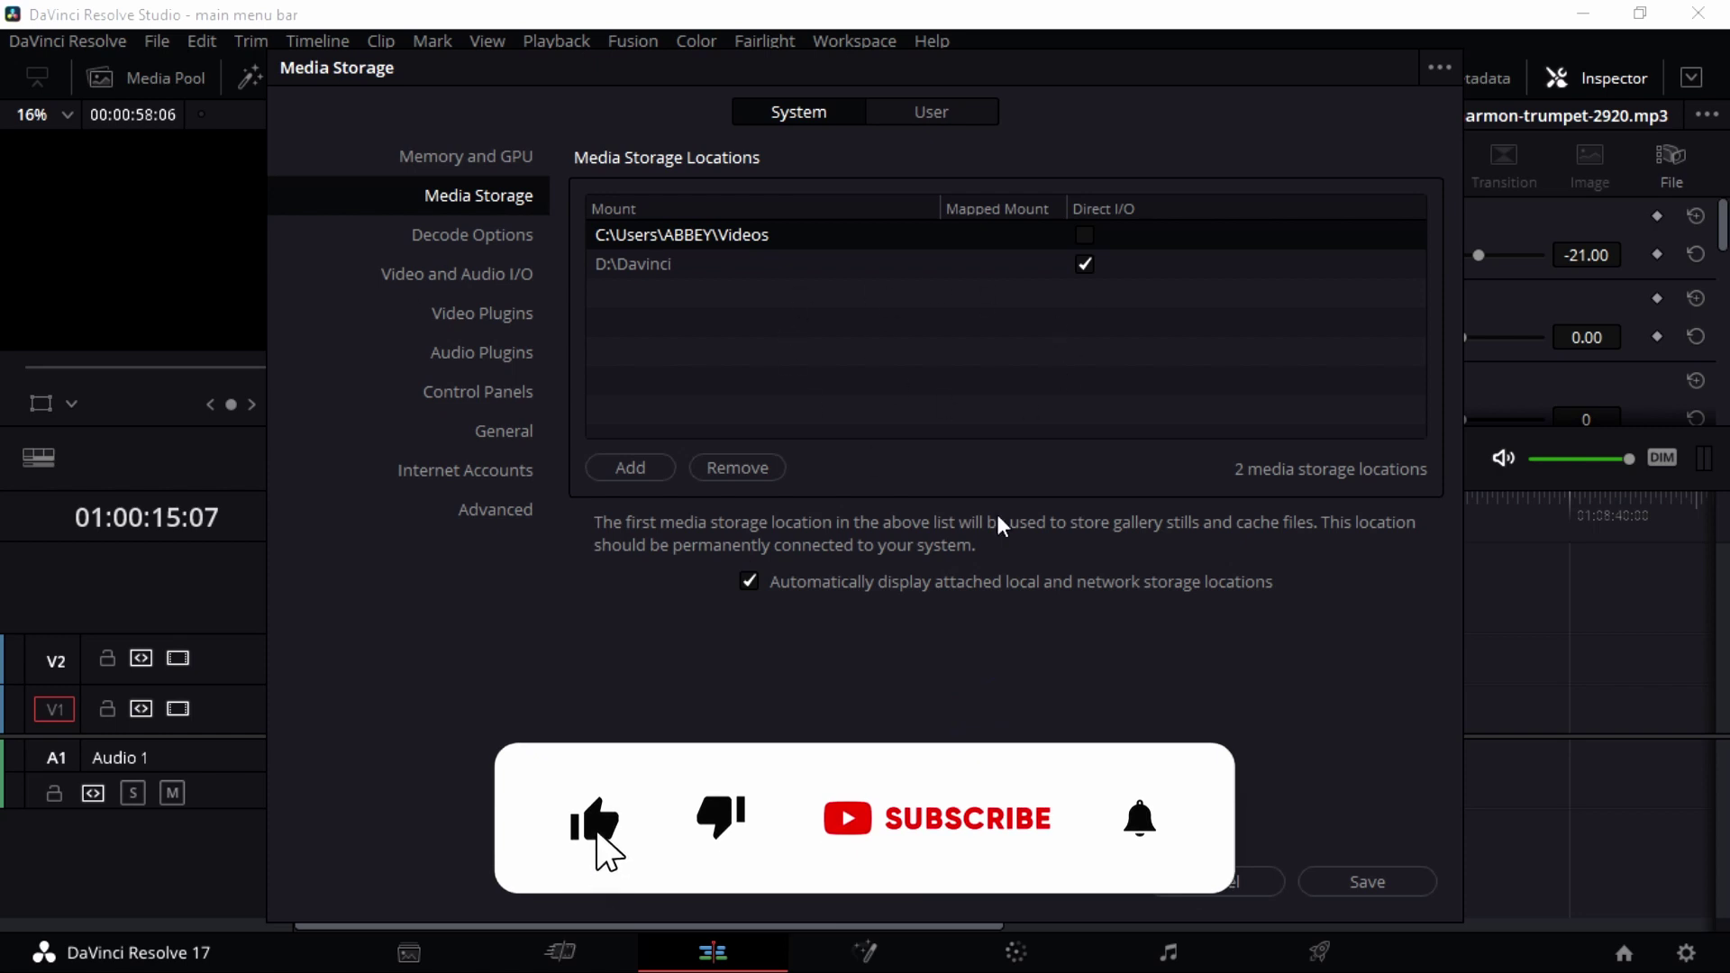
# Step: Enable automatic refresh of growing media pool files in Decode Options and the Fairlight Audio Accelerator in Video and Audio I/O
pyautogui.click(476, 237)
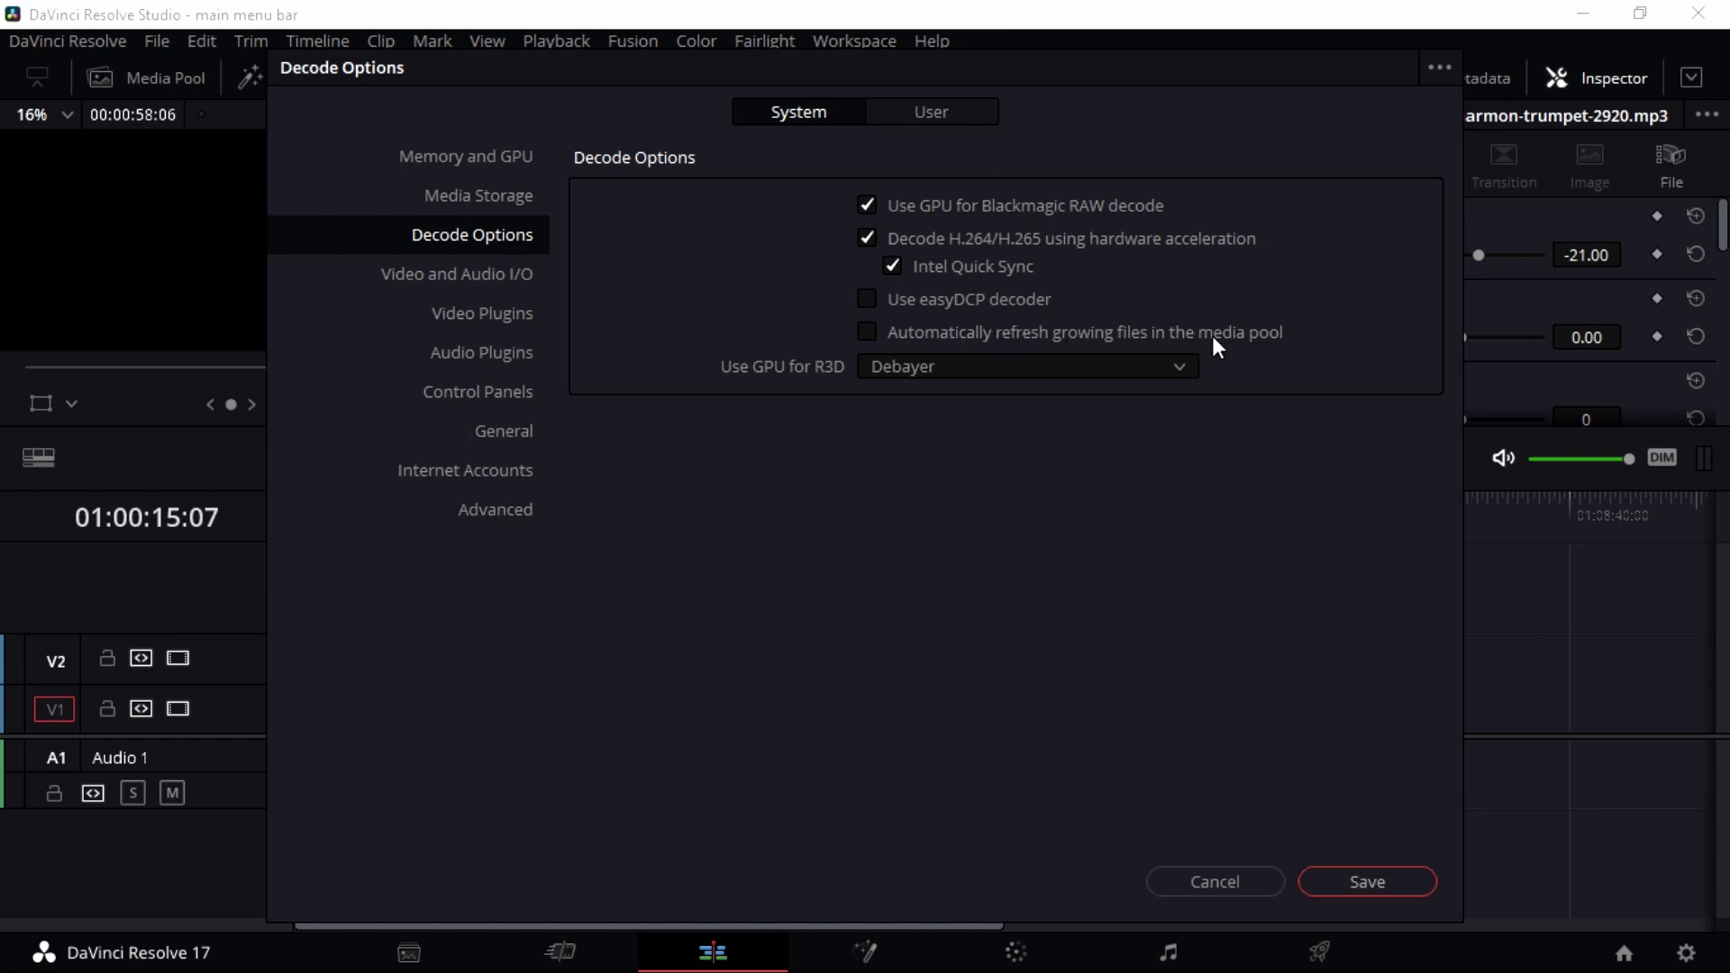
pyautogui.click(868, 332)
pyautogui.click(460, 277)
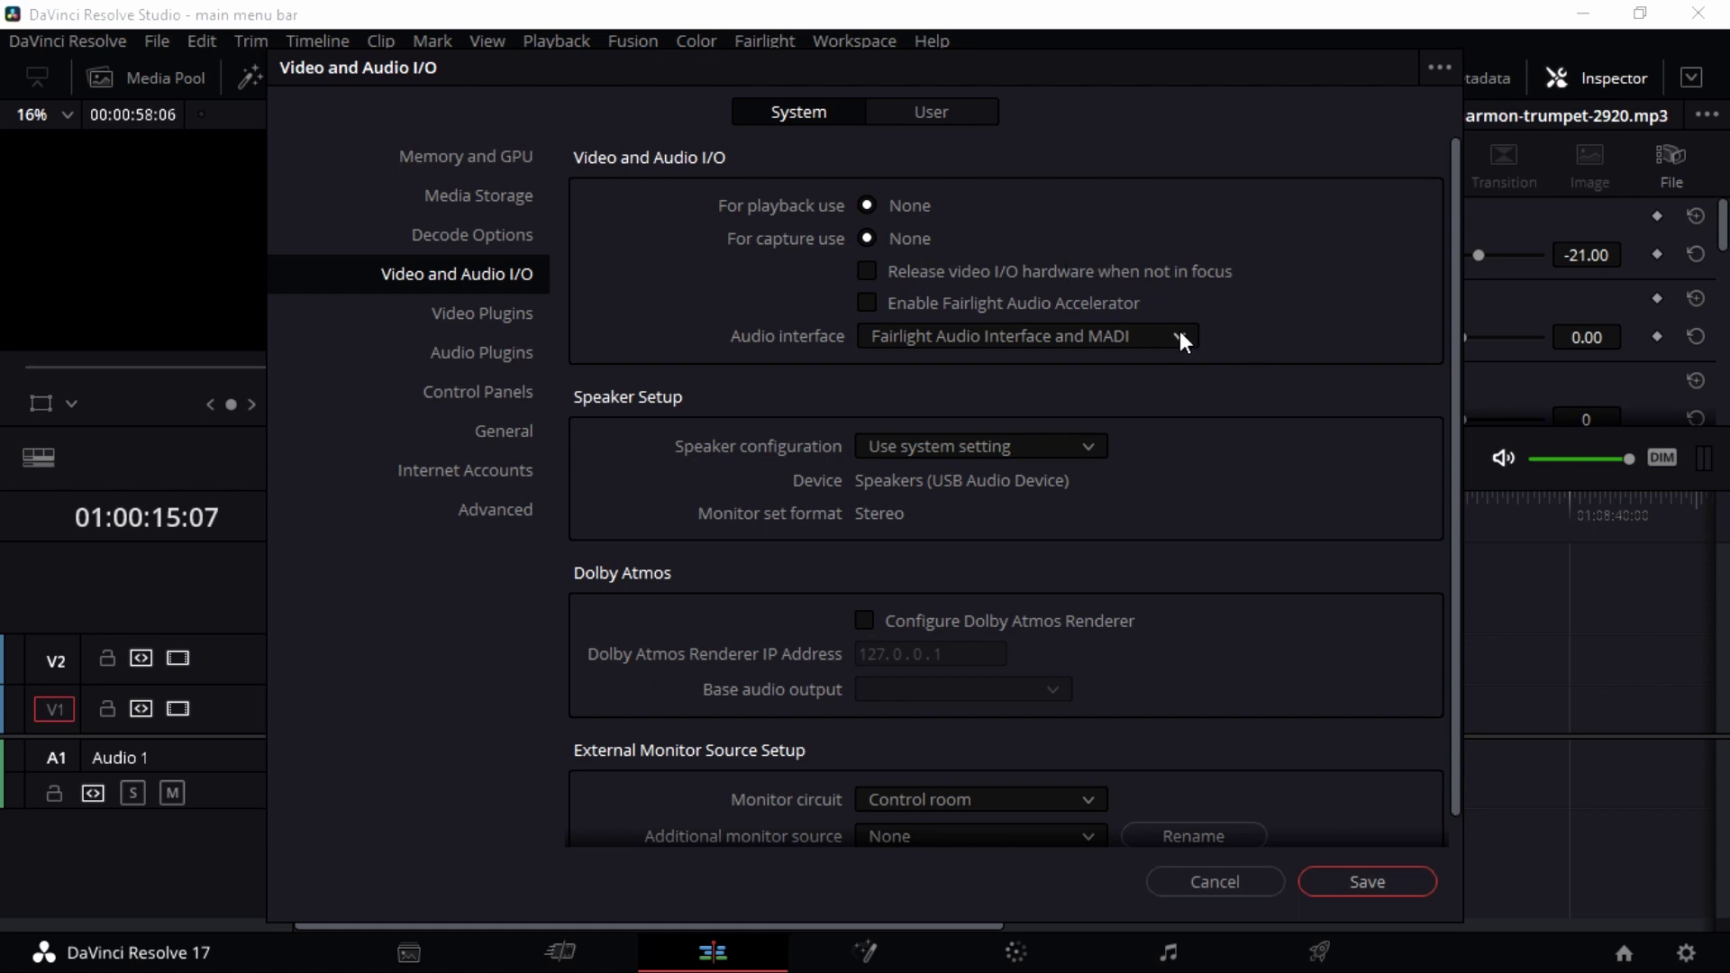
pyautogui.click(870, 302)
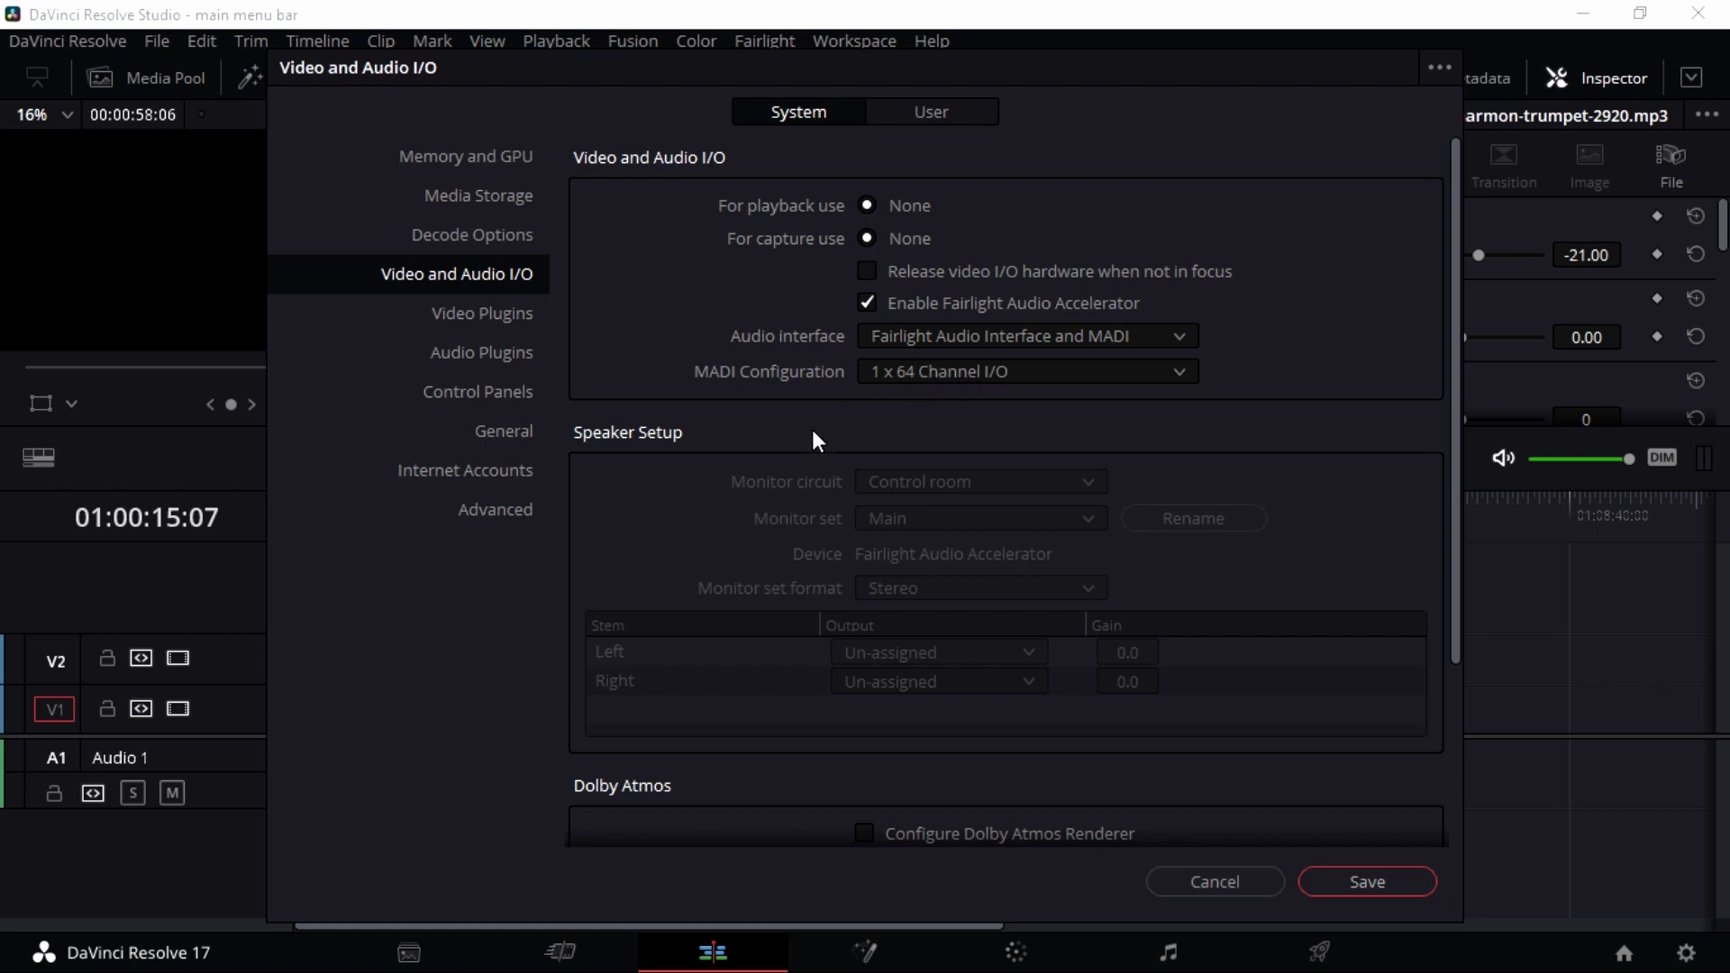
pyautogui.scroll(-3, 813, 429)
pyautogui.scroll(3, 797, 410)
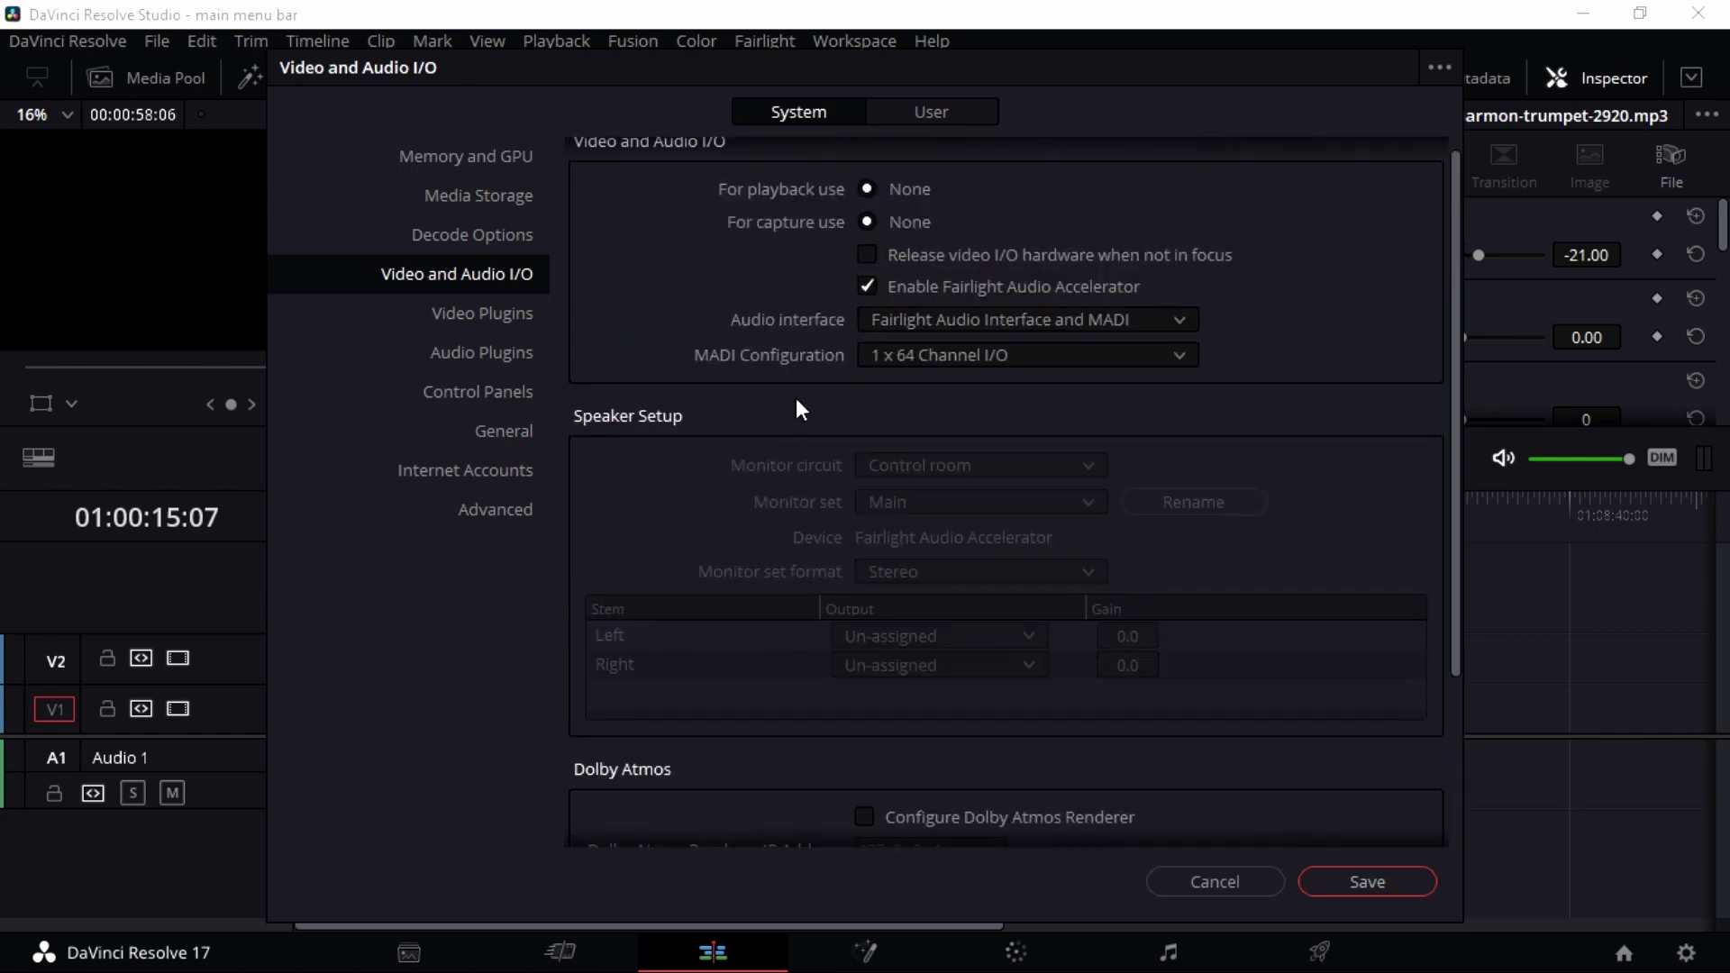
# Step: Examine the Video Plugins, Audio Plugins, Control Panels, General, Internet Accounts and Advanced sections of the system preferences
pyautogui.click(482, 312)
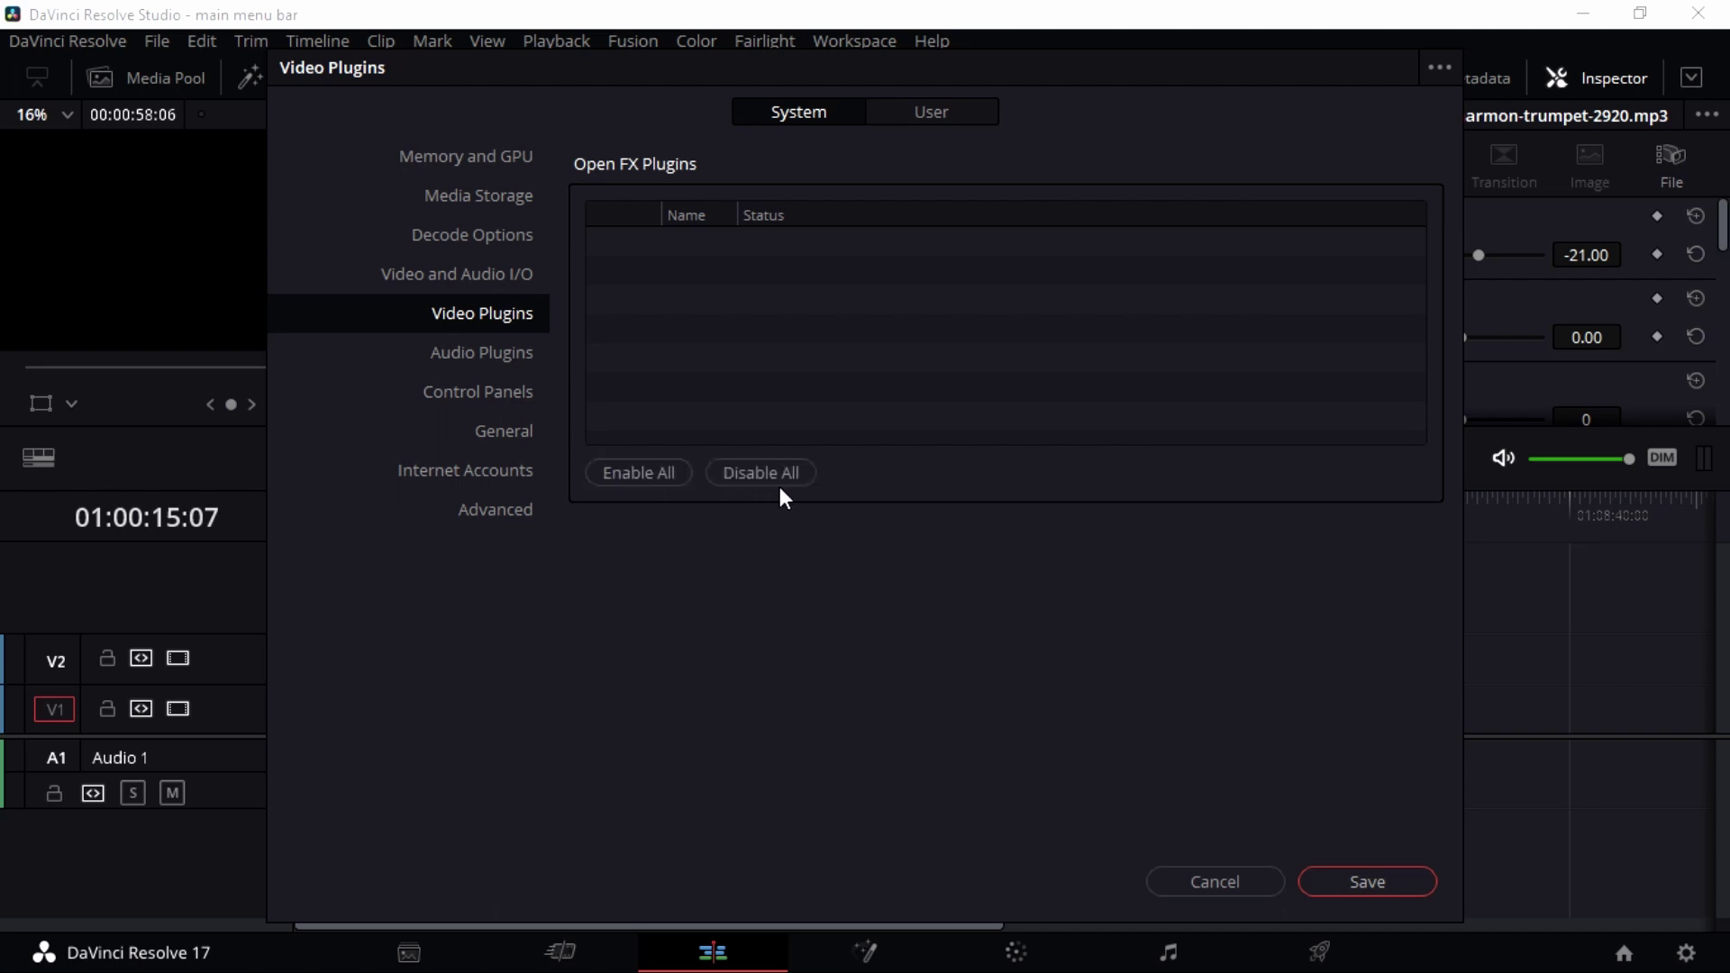
pyautogui.click(512, 353)
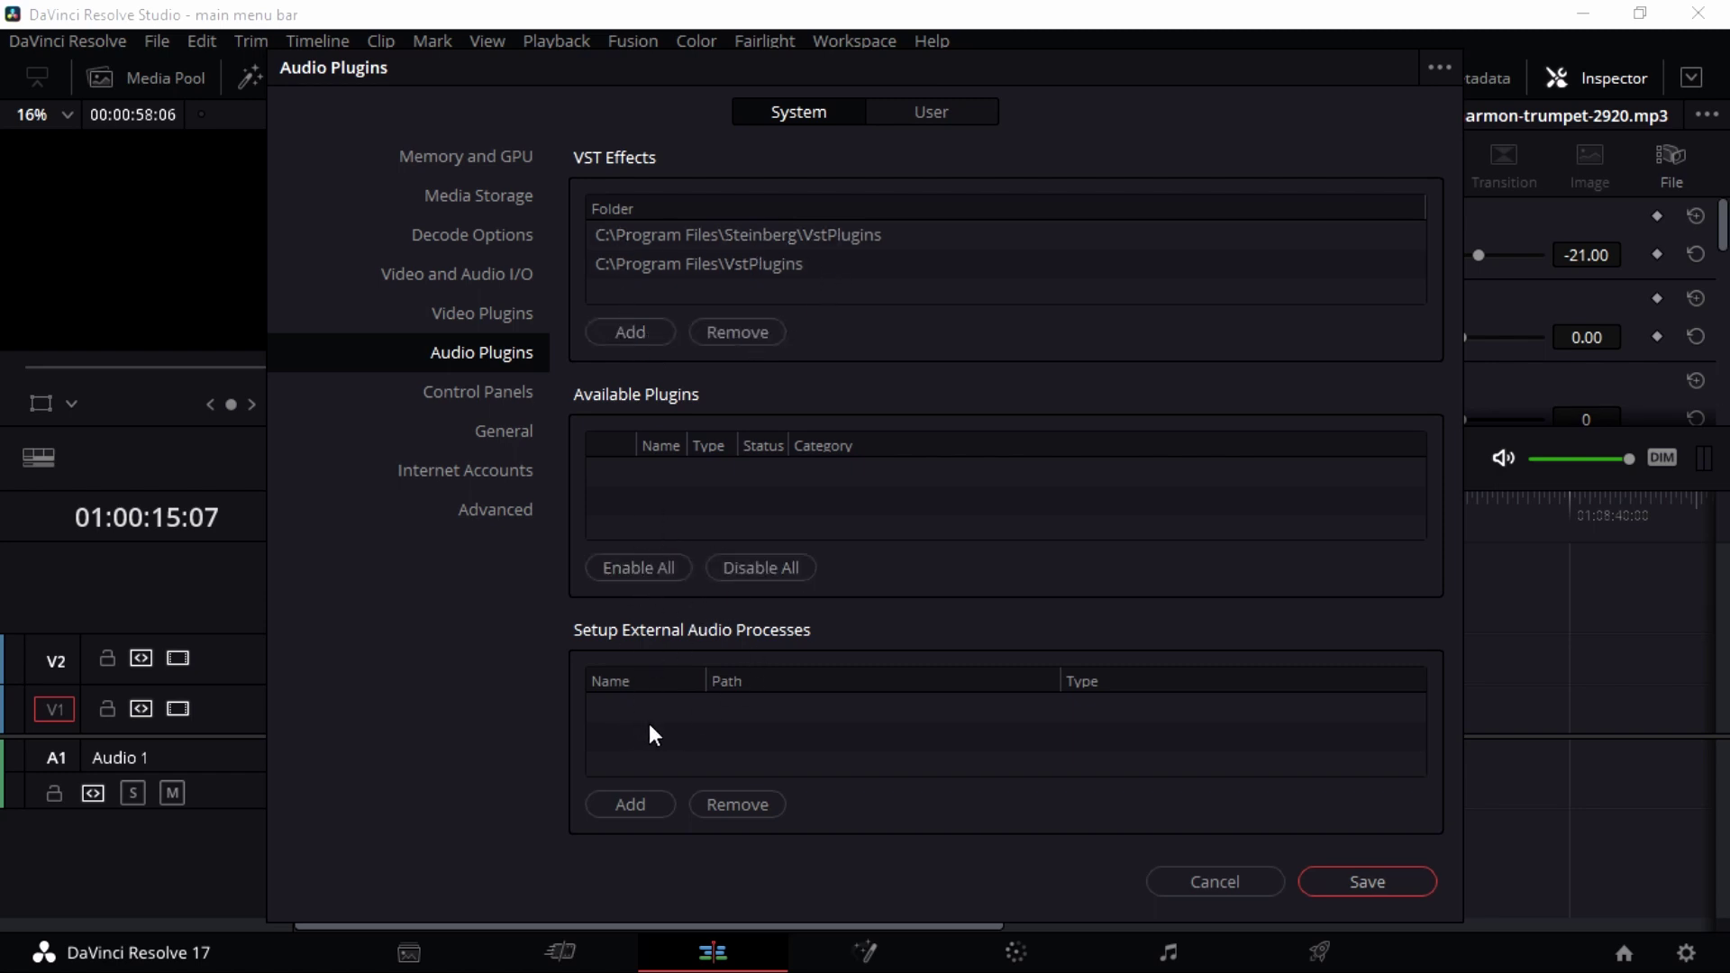
pyautogui.click(478, 392)
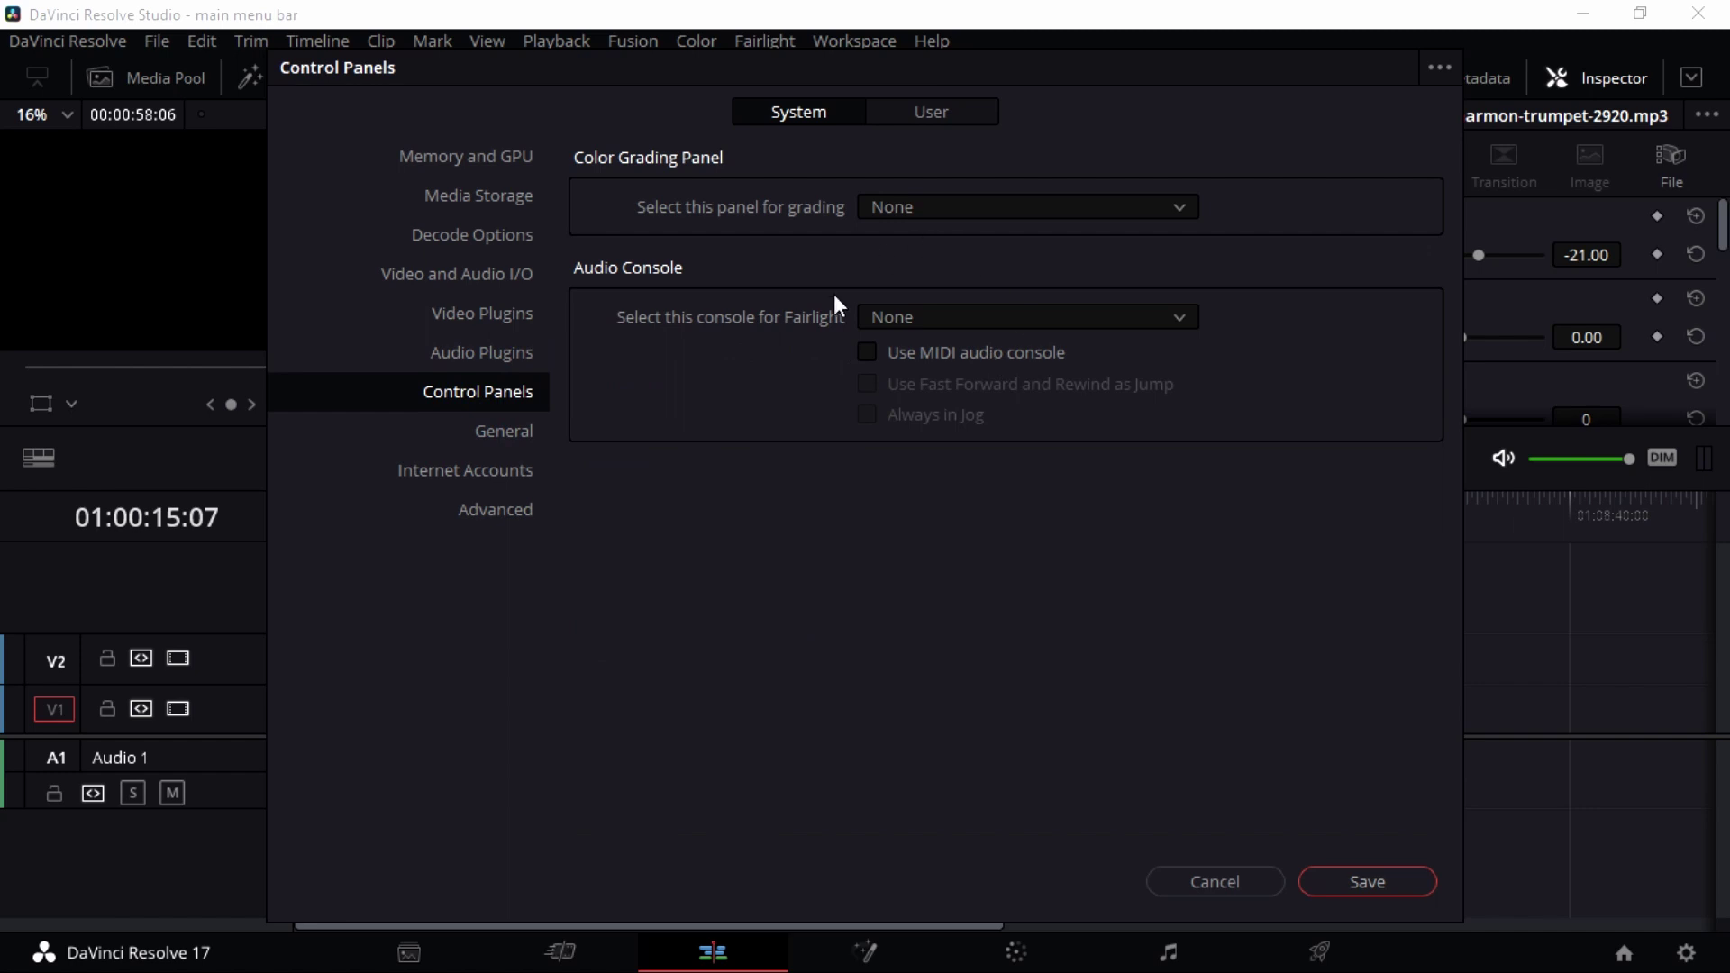
pyautogui.click(533, 424)
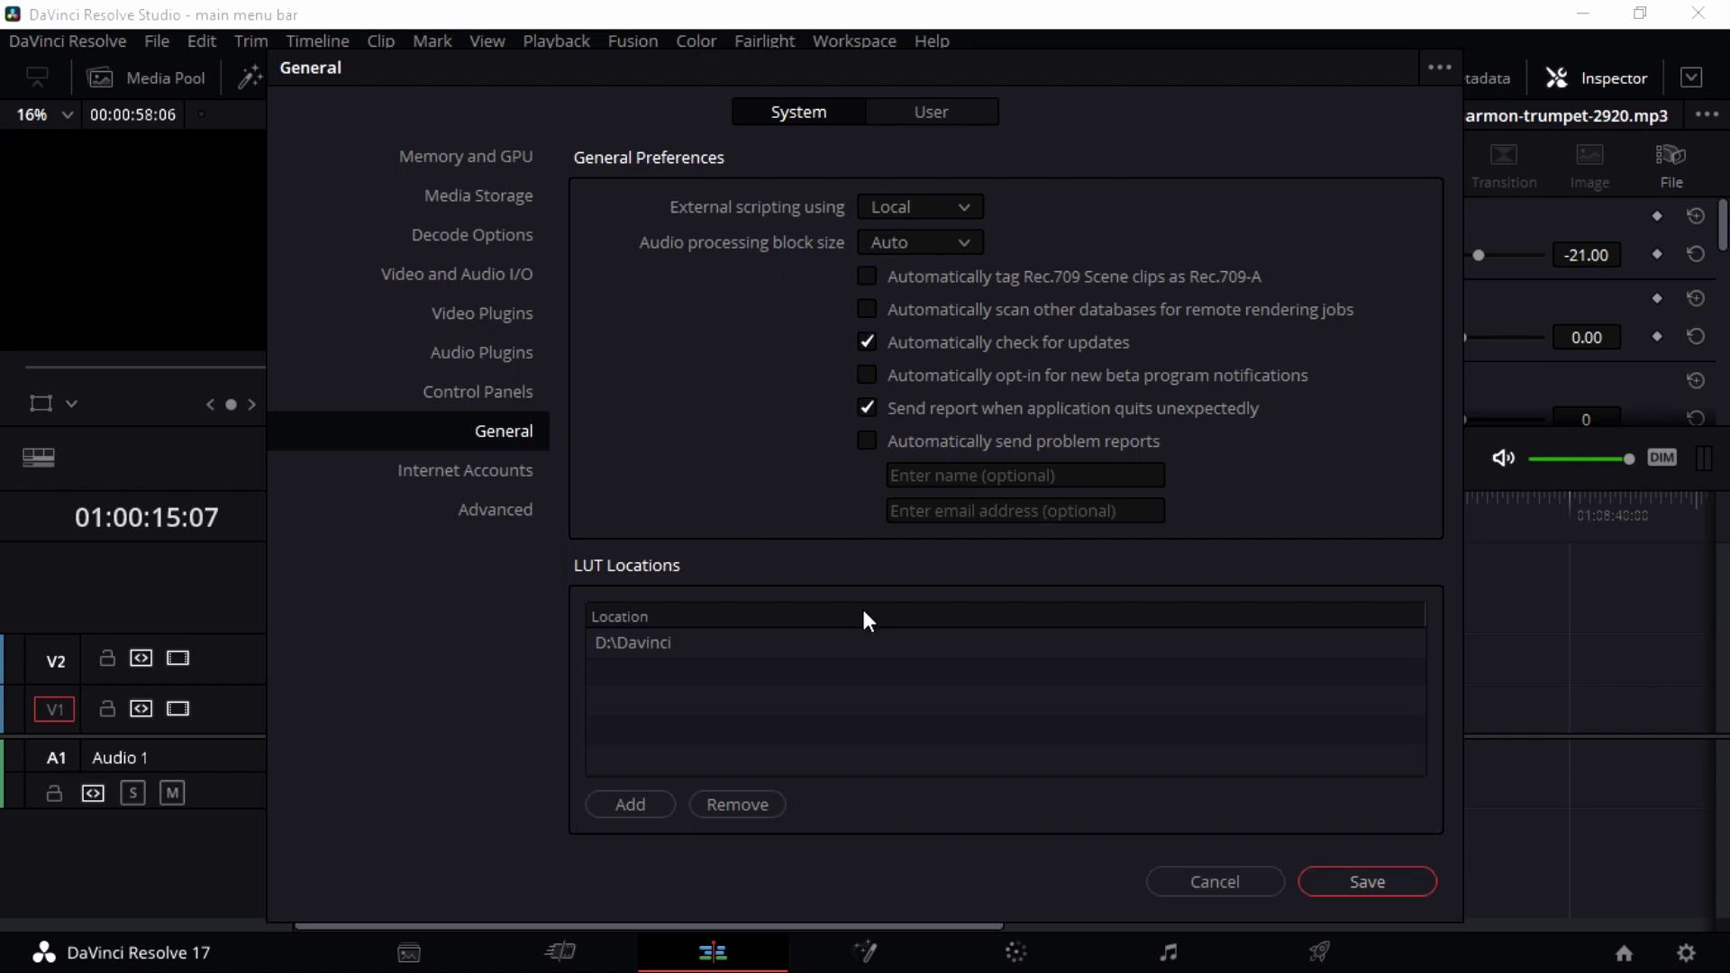
pyautogui.click(494, 478)
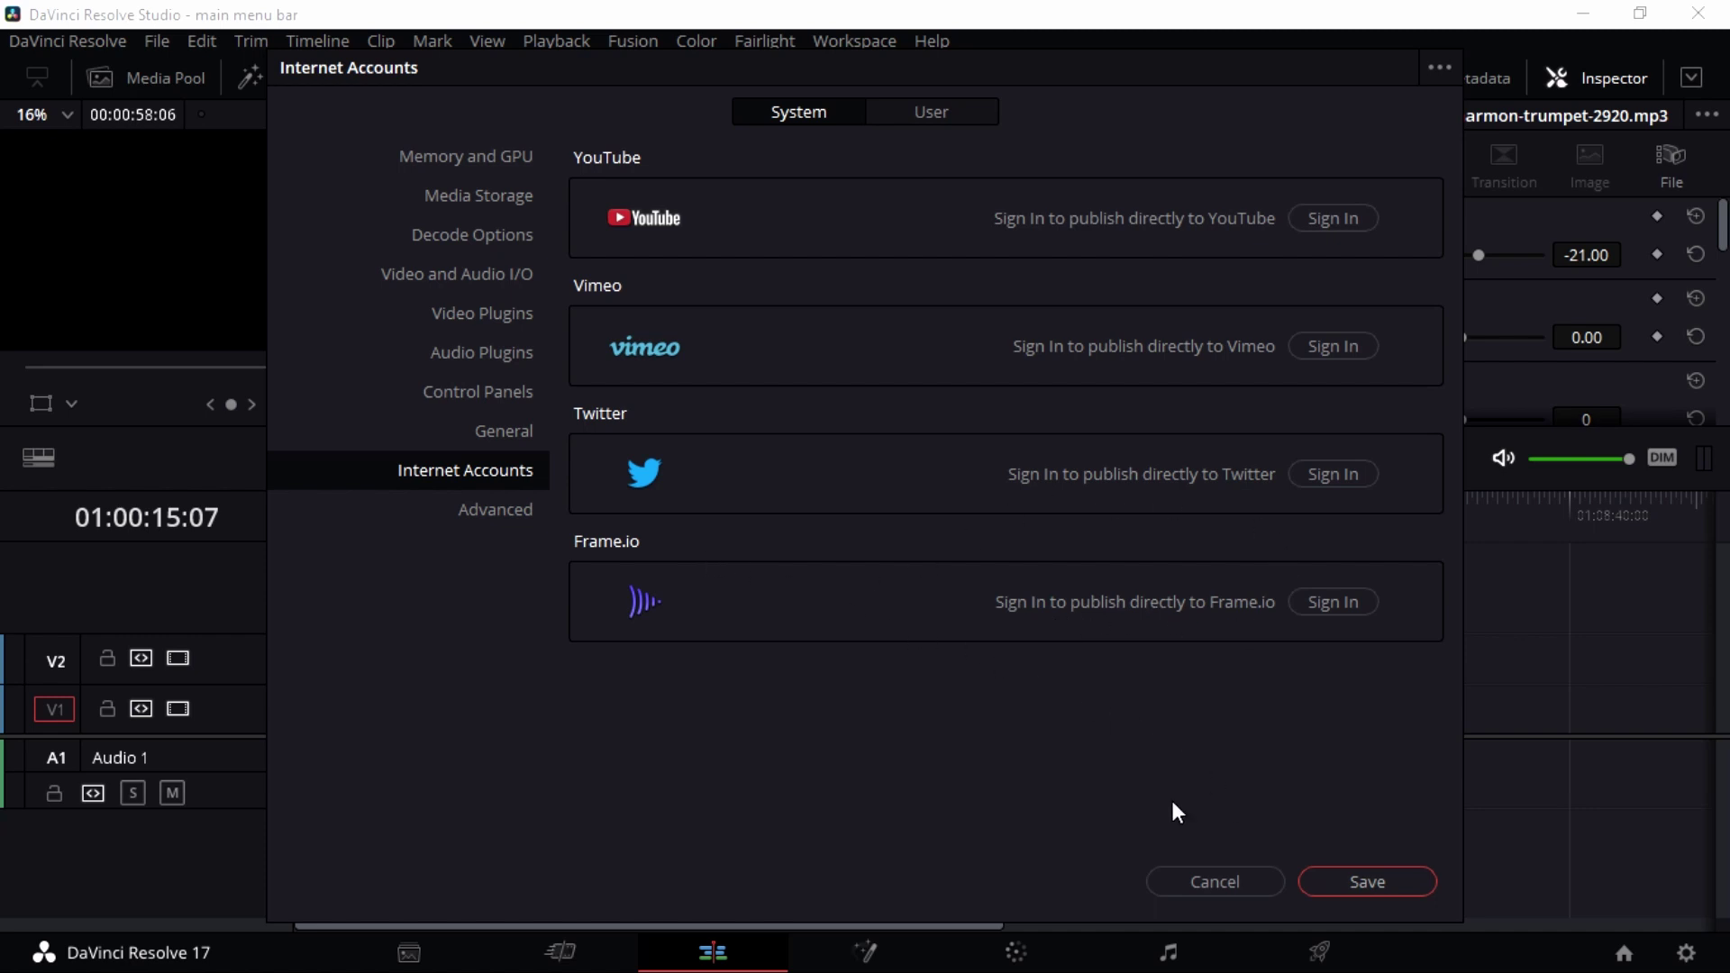
pyautogui.click(473, 513)
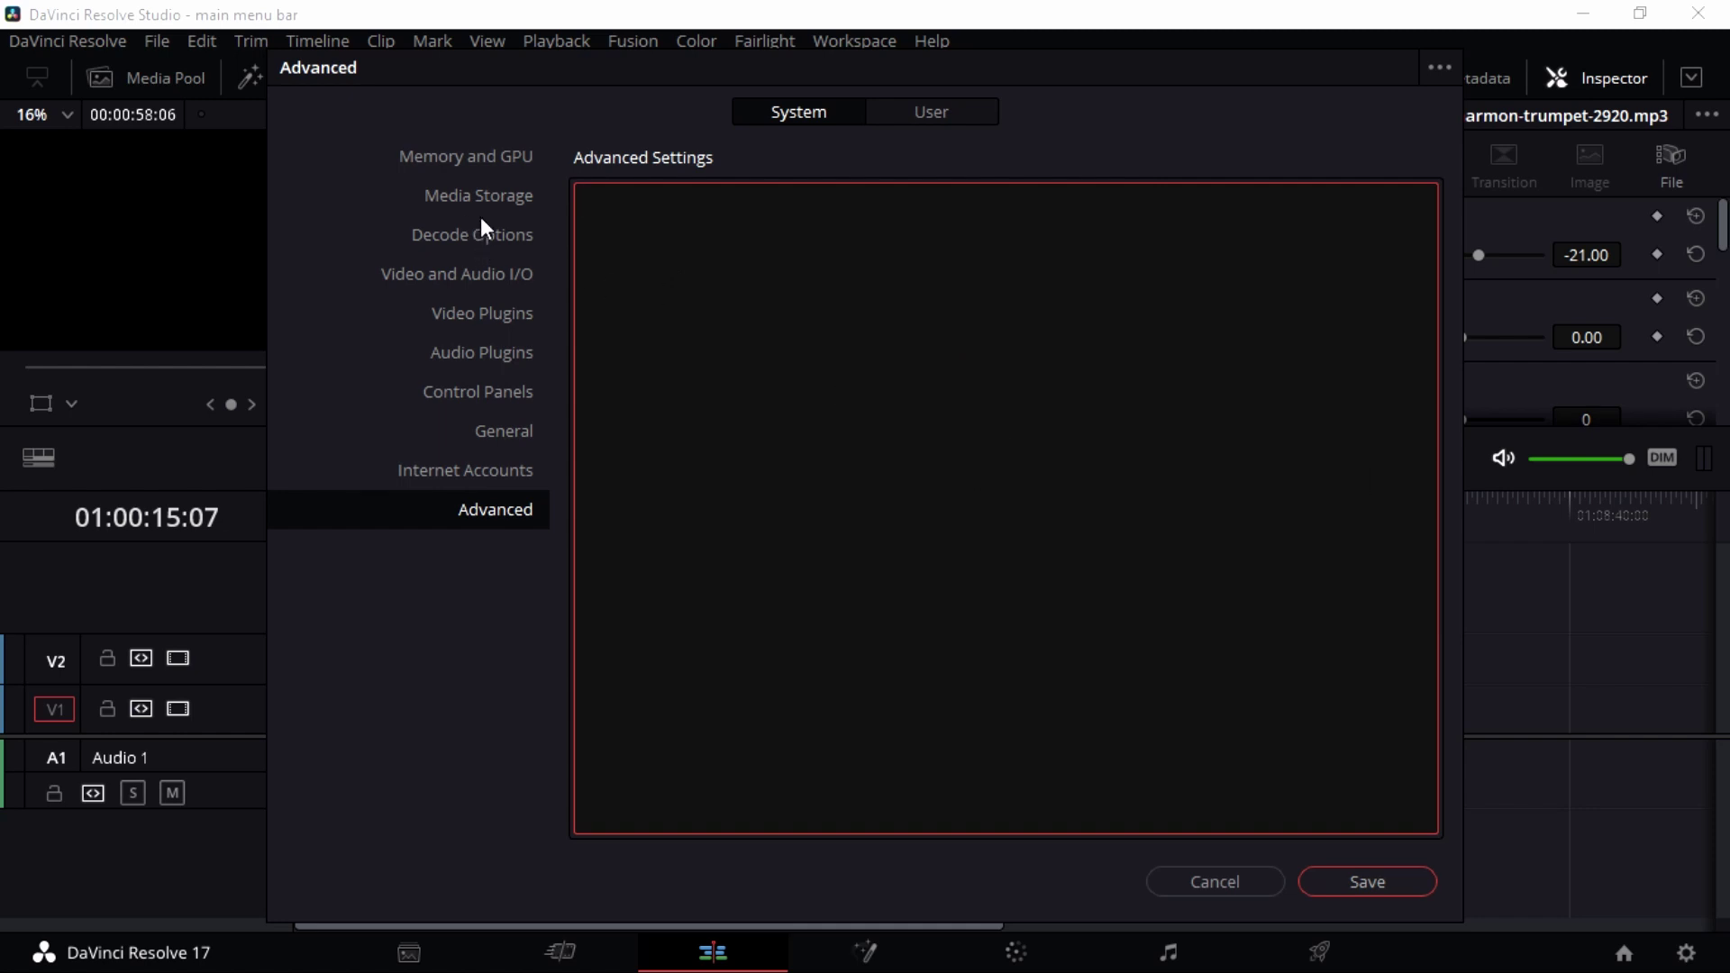
# Step: Check the Memory and GPU configuration and save the preferences
pyautogui.click(495, 166)
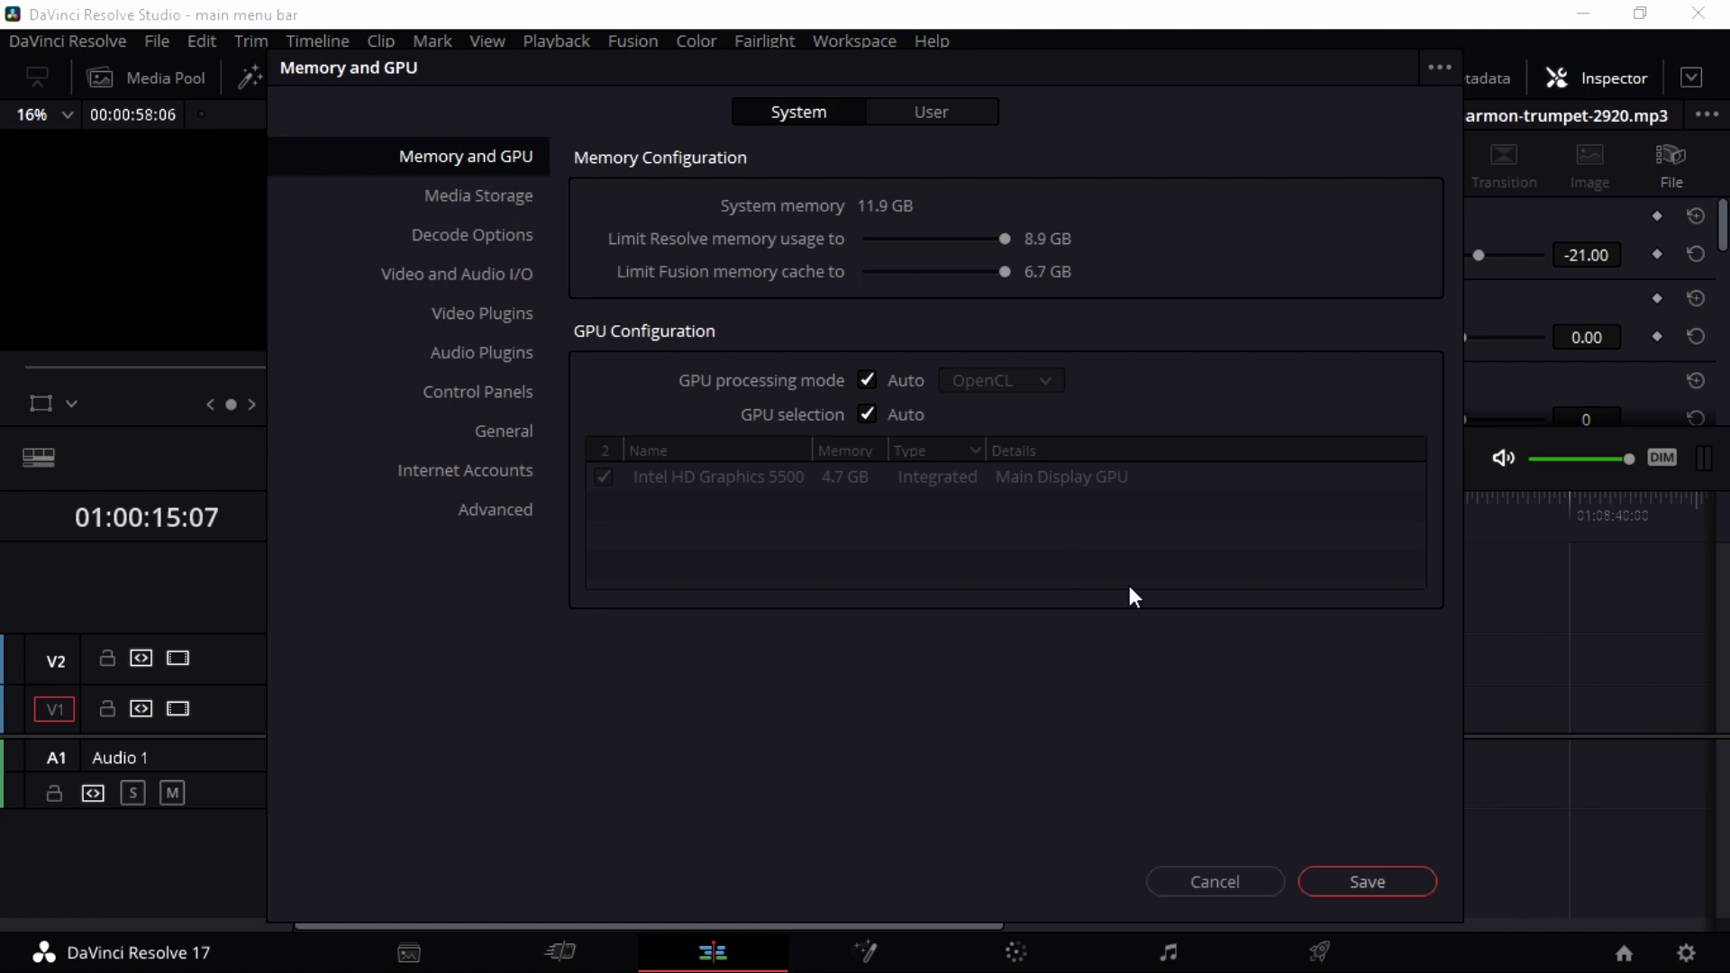
pyautogui.click(1366, 880)
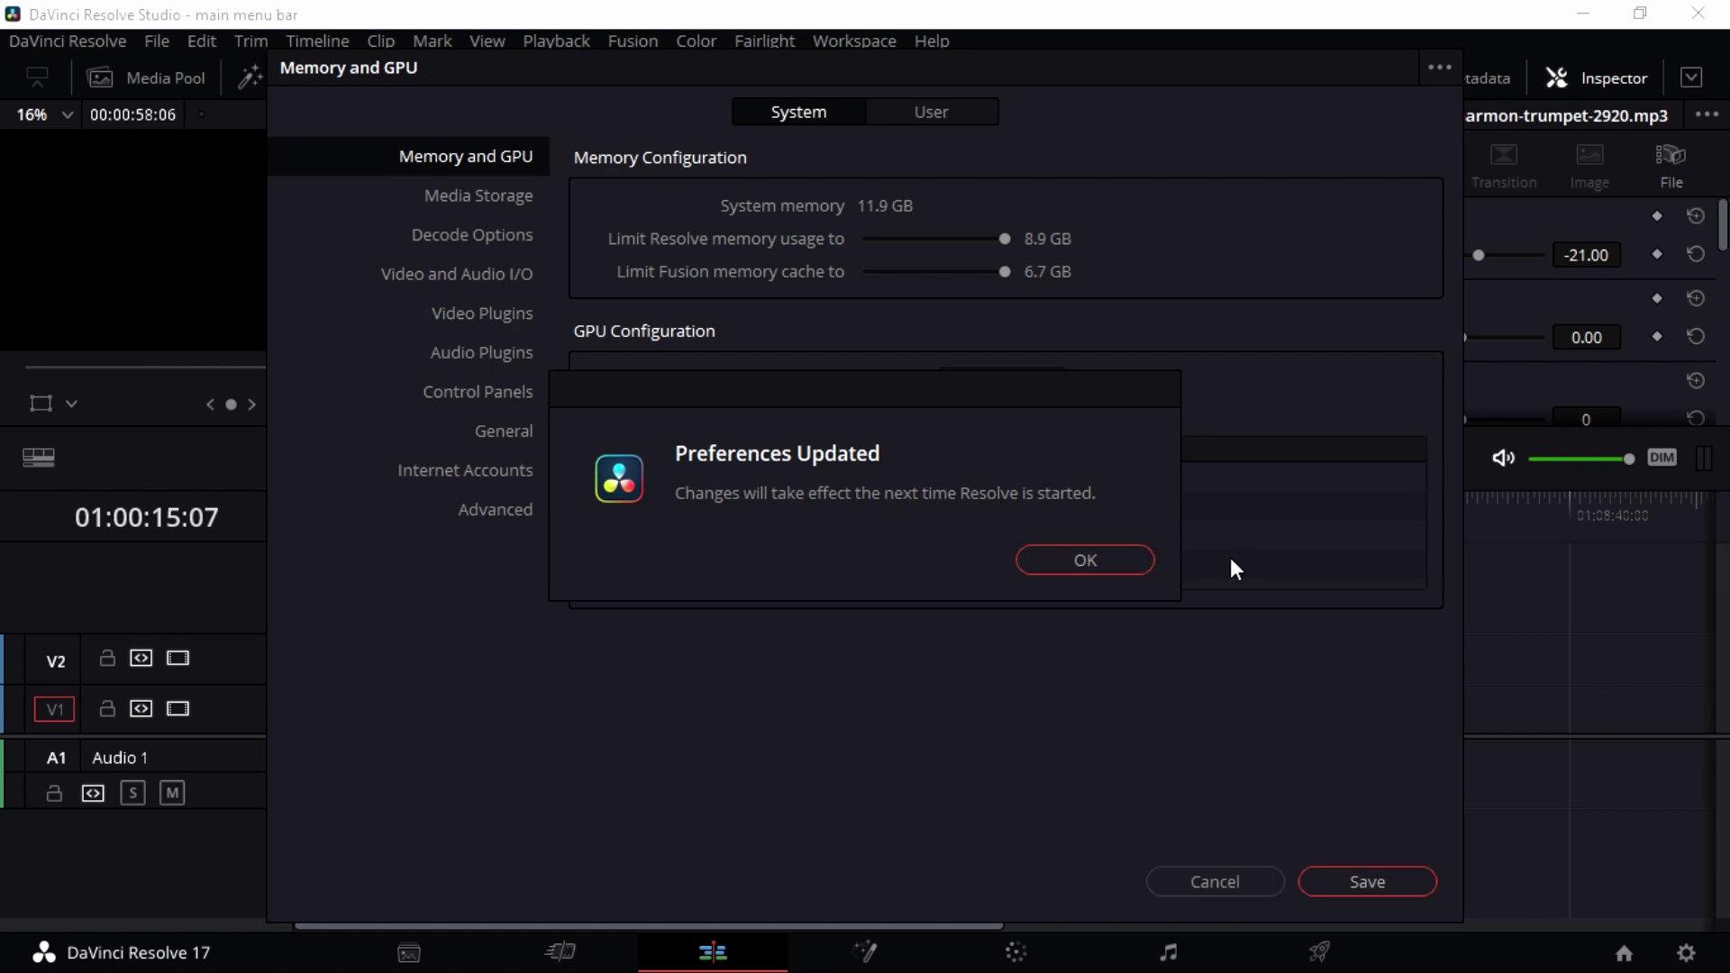
pyautogui.press('Return')
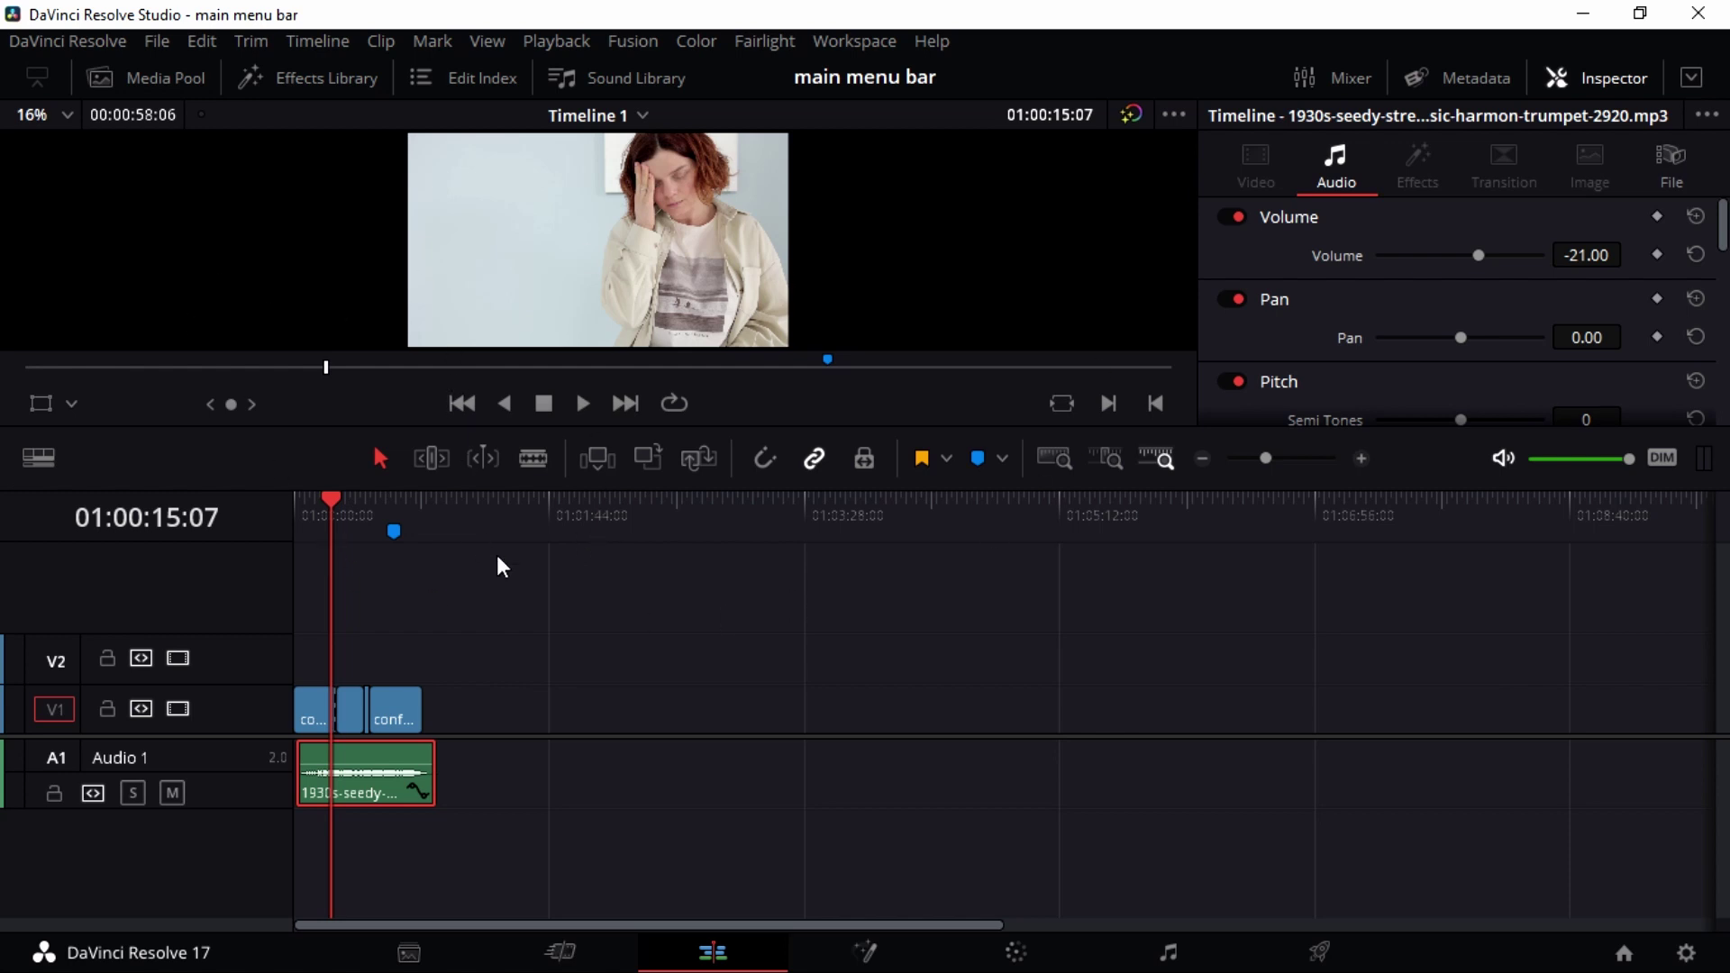
# Step: Examine the File commands for projects, timelines, importing and exporting, including the metadata import options
pyautogui.click(81, 41)
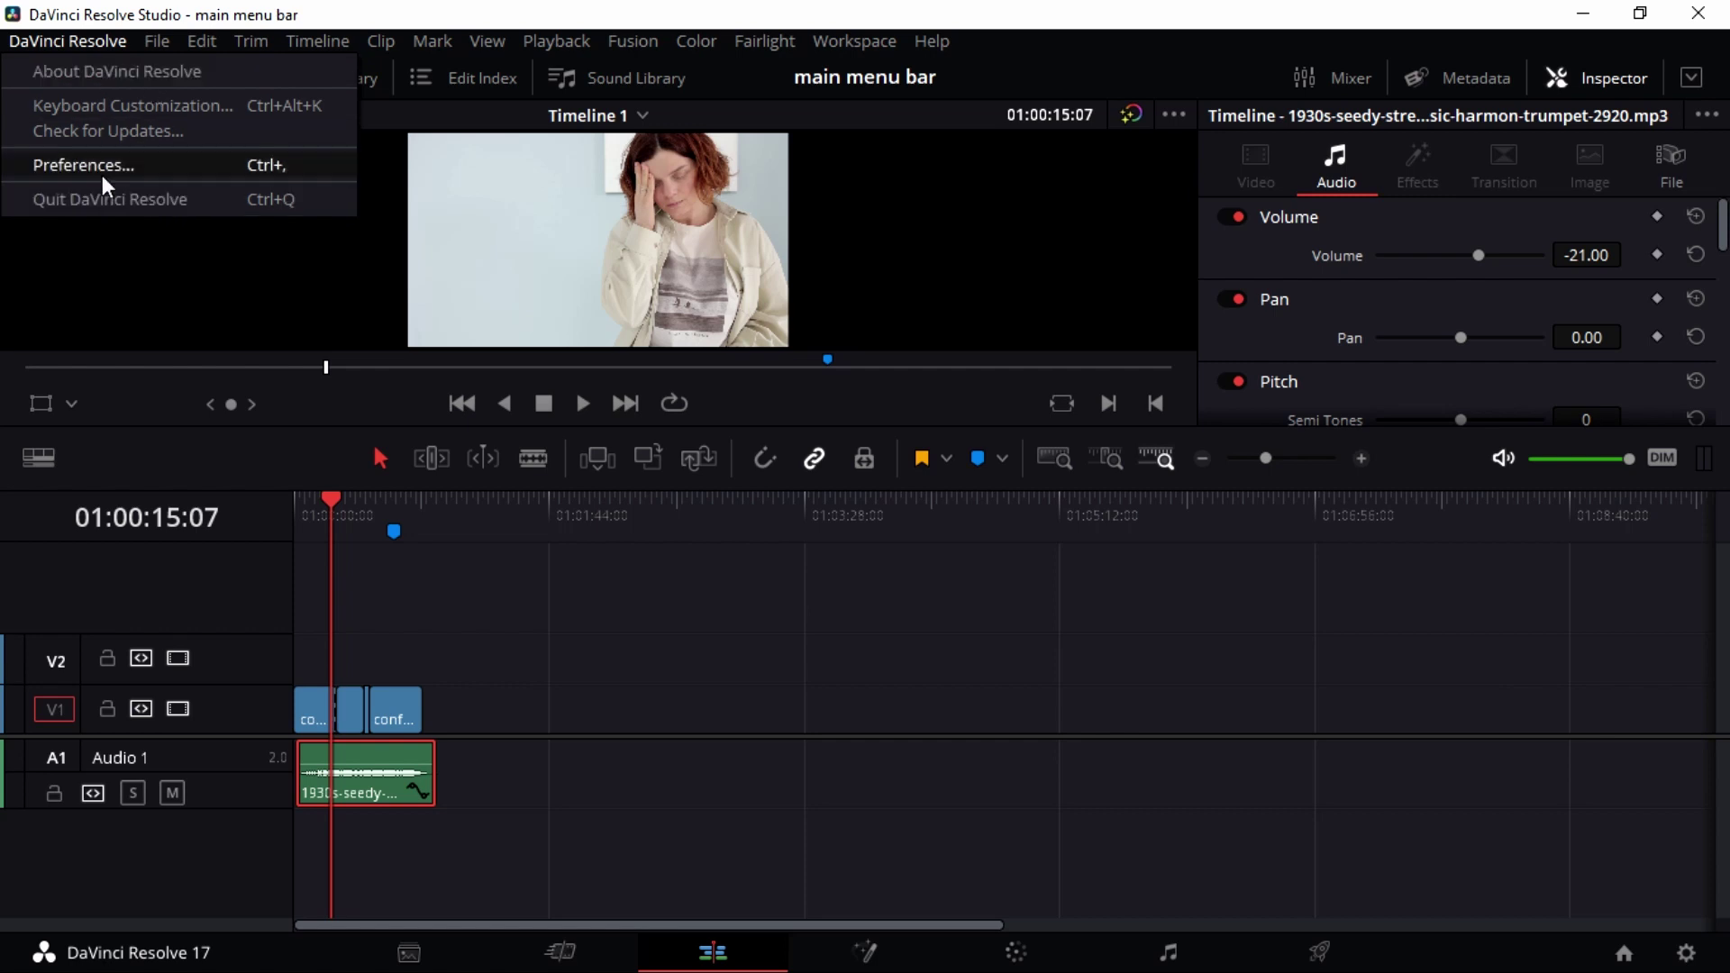
pyautogui.click(155, 43)
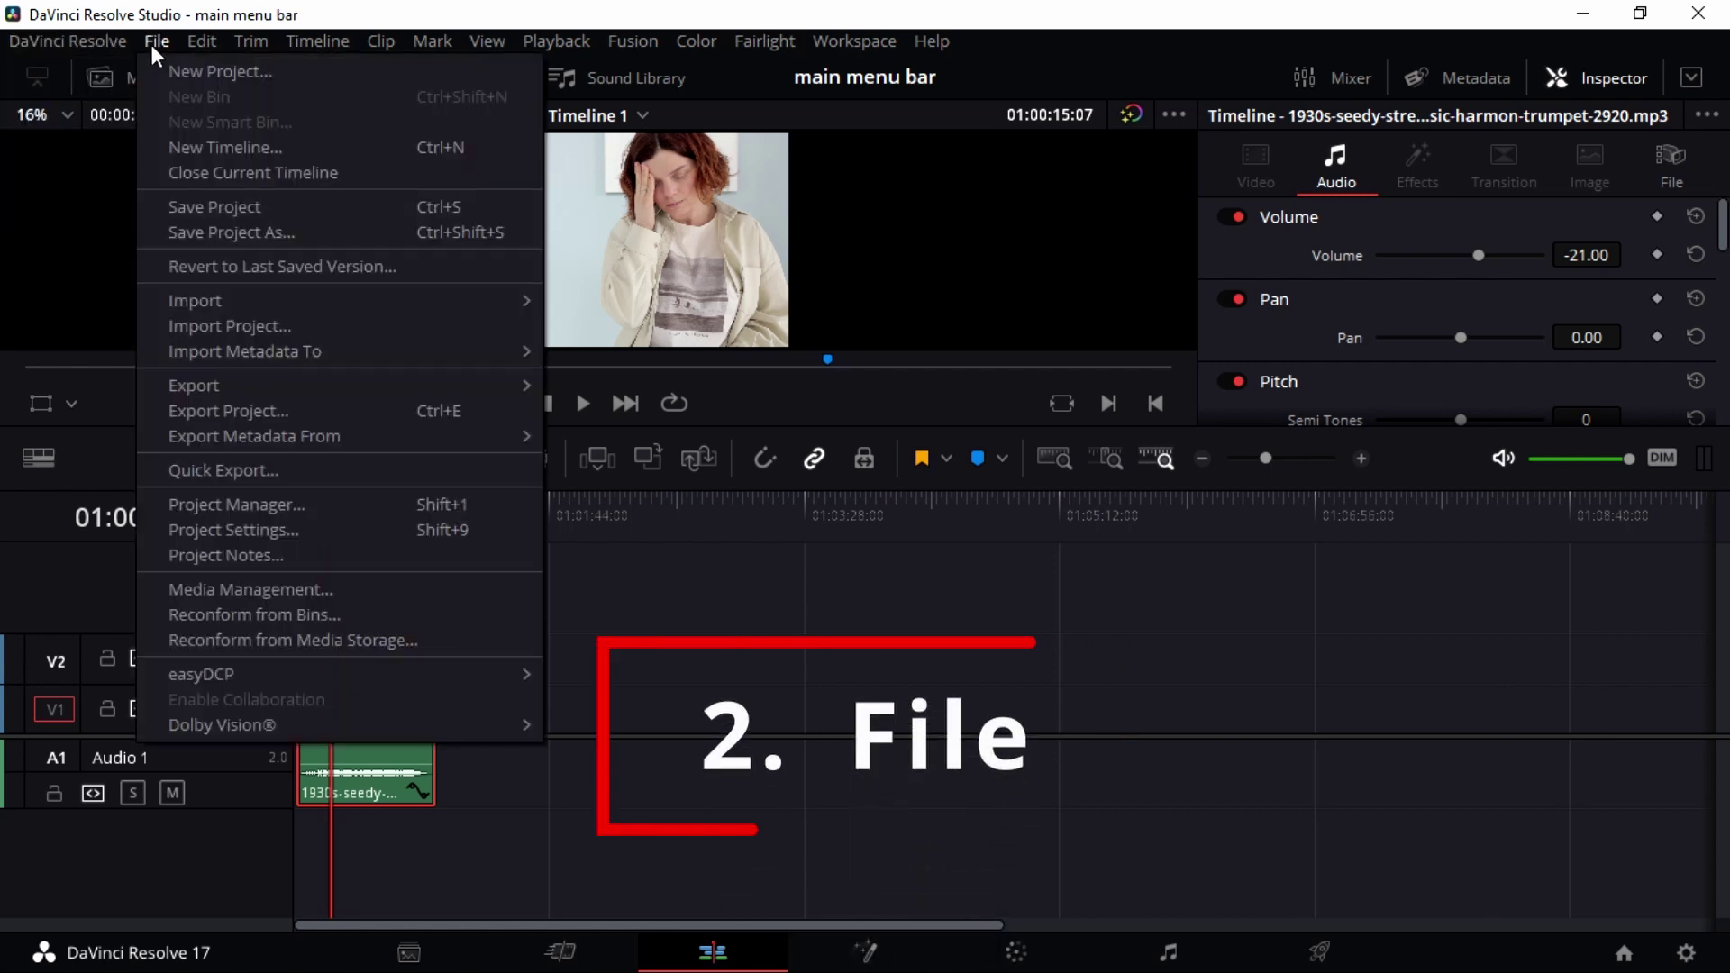
pyautogui.moveTo(186, 56)
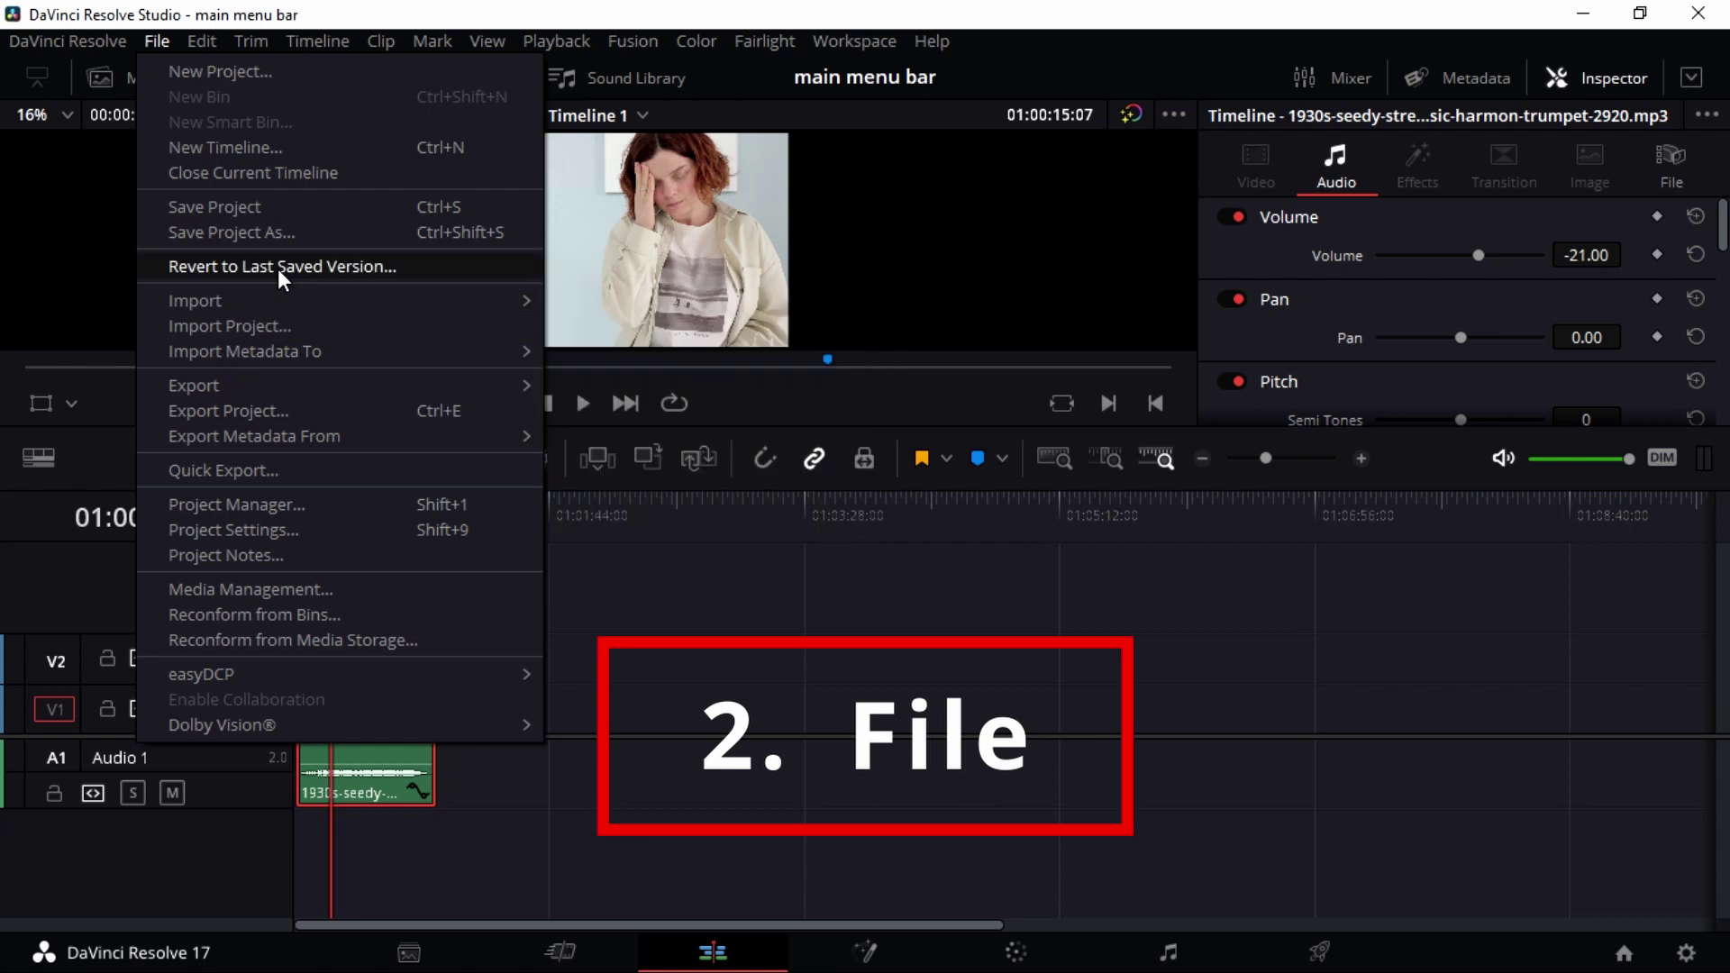
pyautogui.moveTo(268, 303)
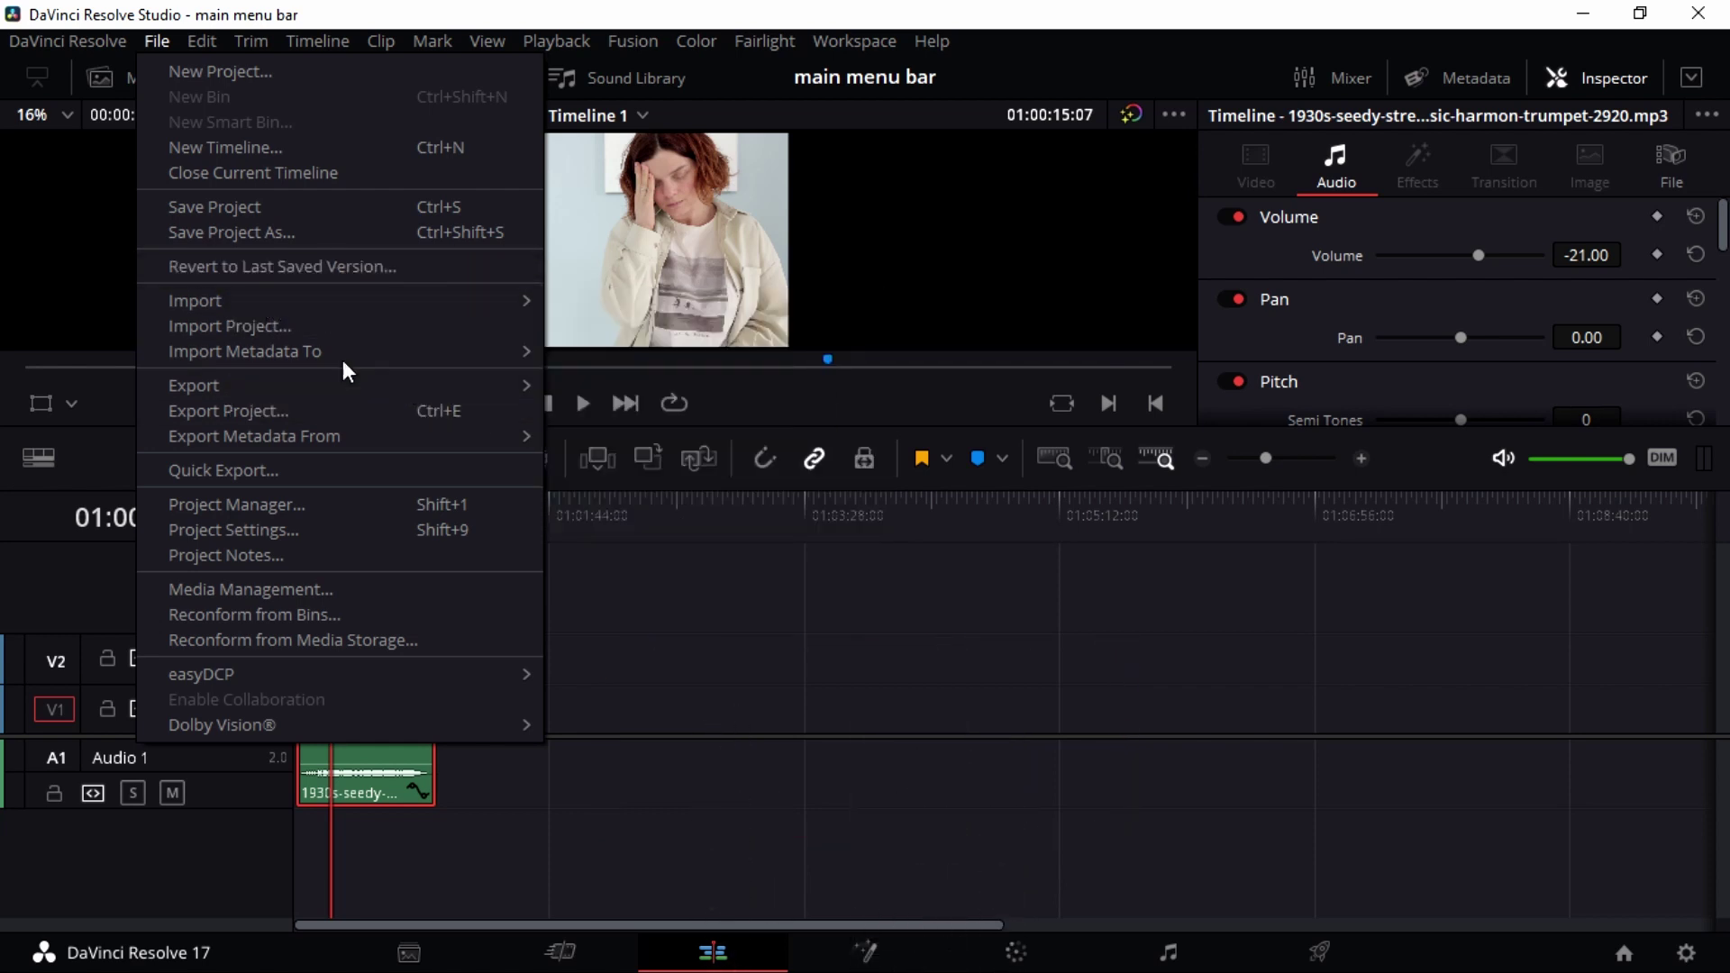
pyautogui.moveTo(454, 360)
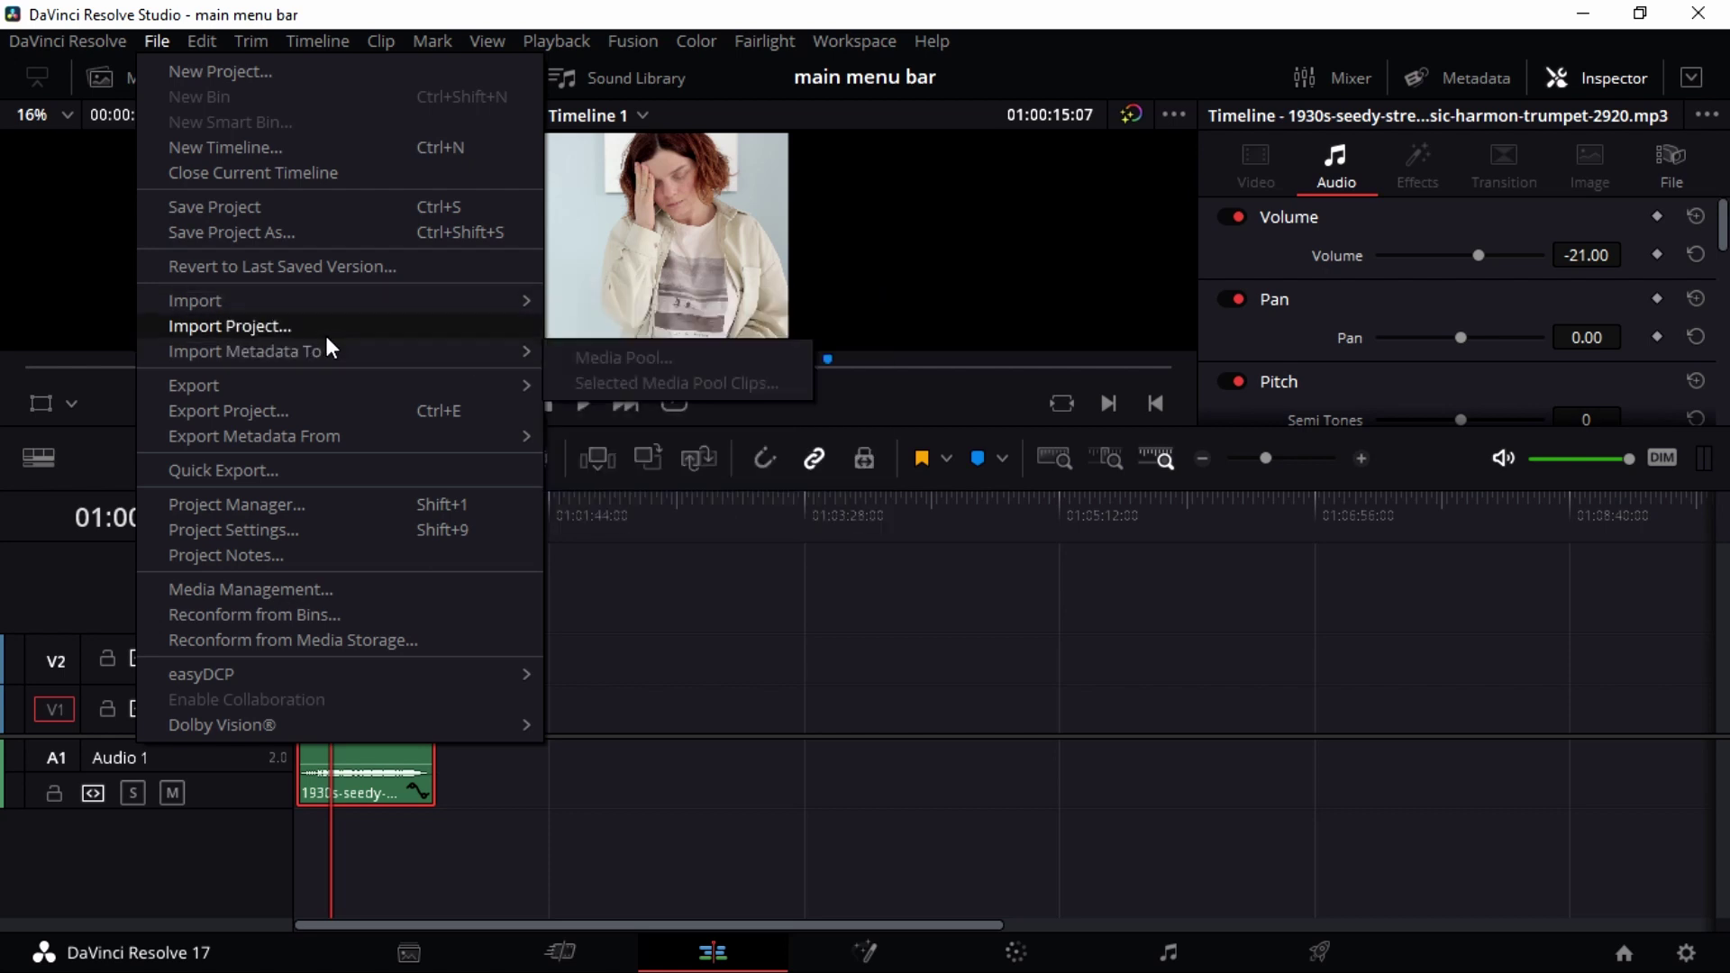
pyautogui.moveTo(319, 351)
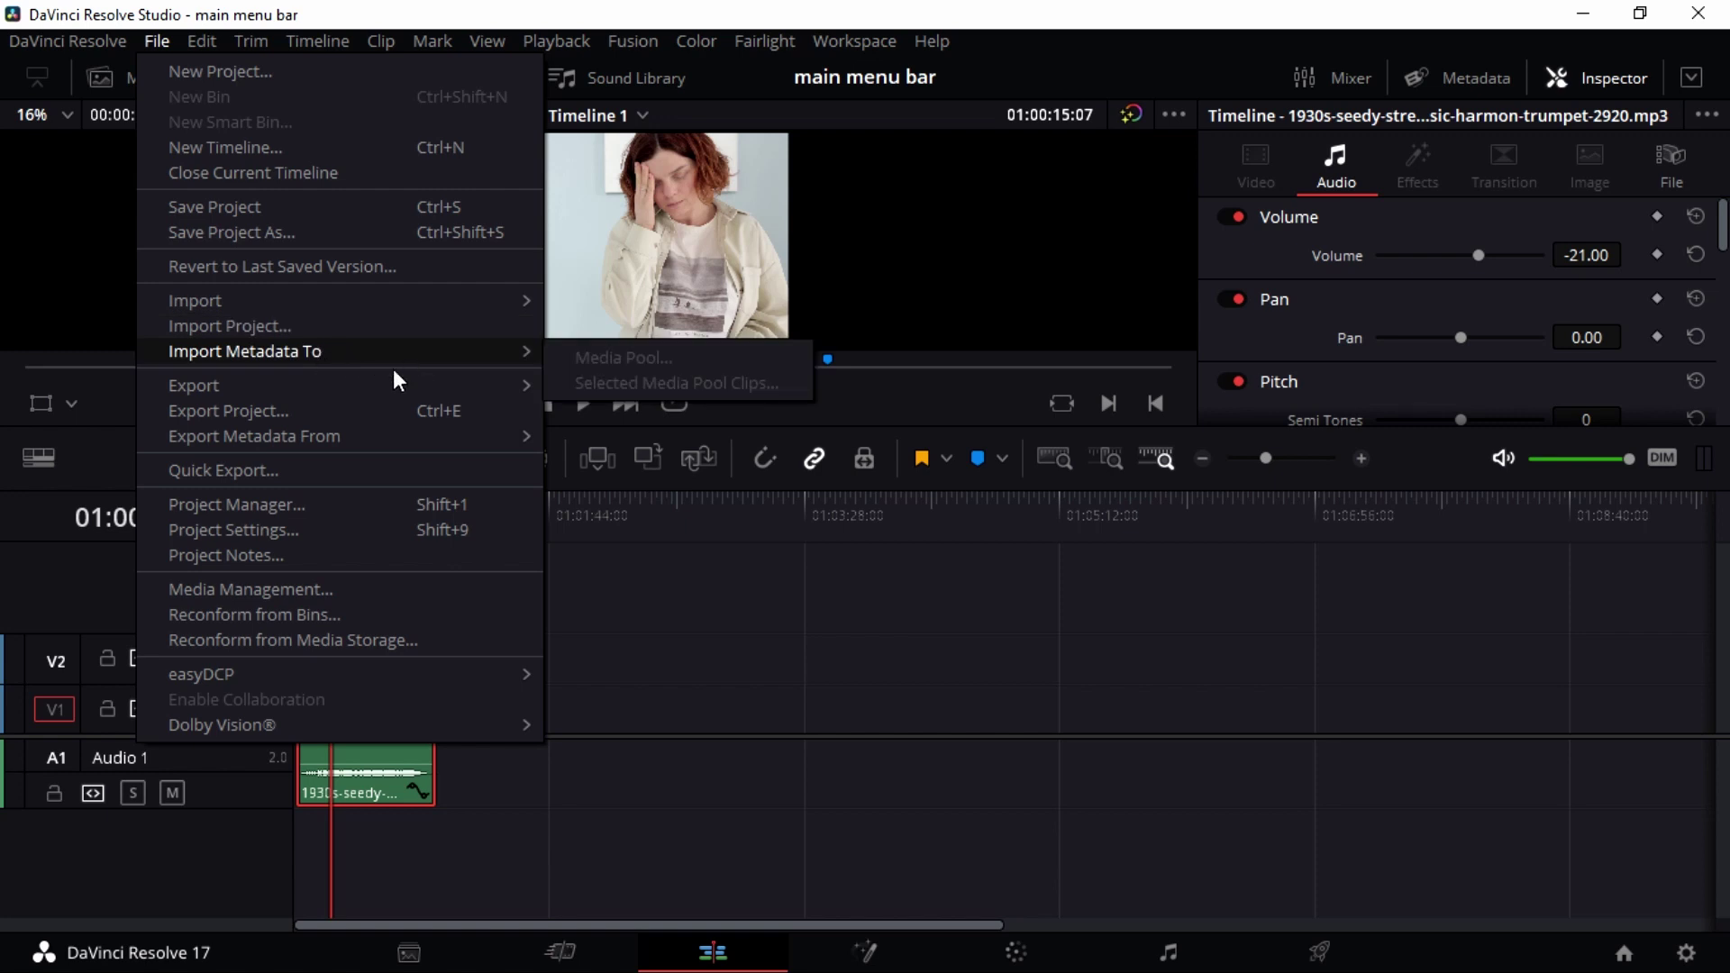
pyautogui.moveTo(304, 389)
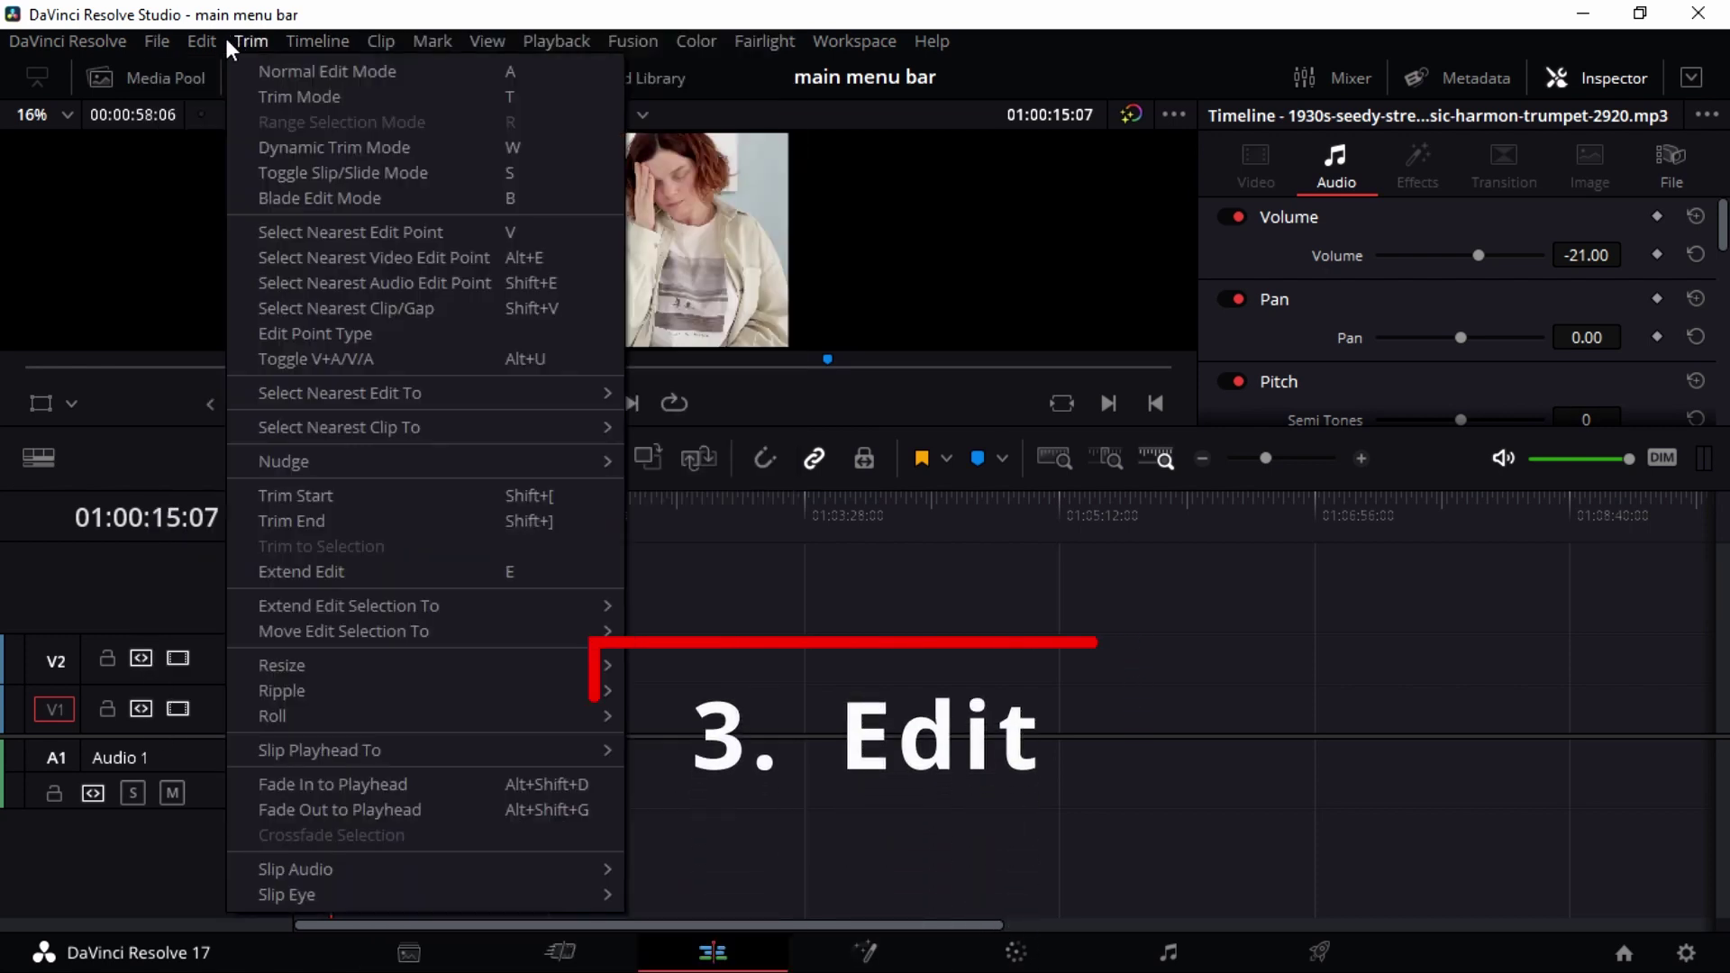
# Step: Examine the Edit commands down to the end of the list, and the Trim commands including Move Edit Selection To and Select Nearest Clip To
pyautogui.click(218, 38)
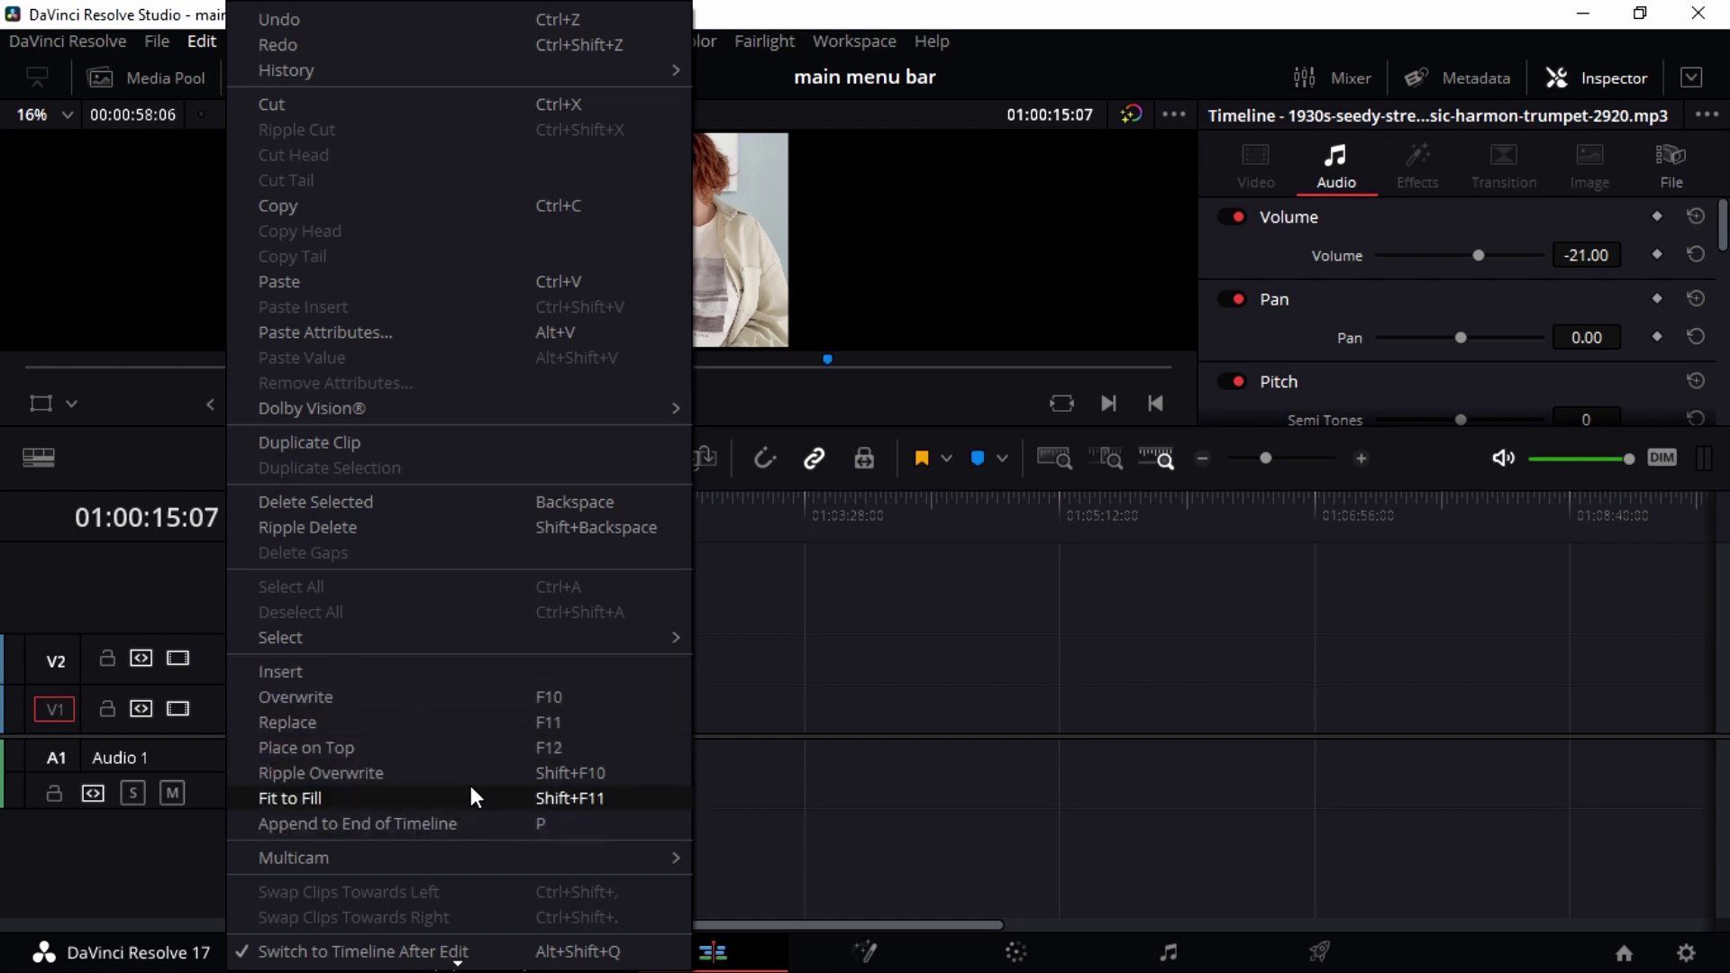
pyautogui.scroll(-1, 467, 796)
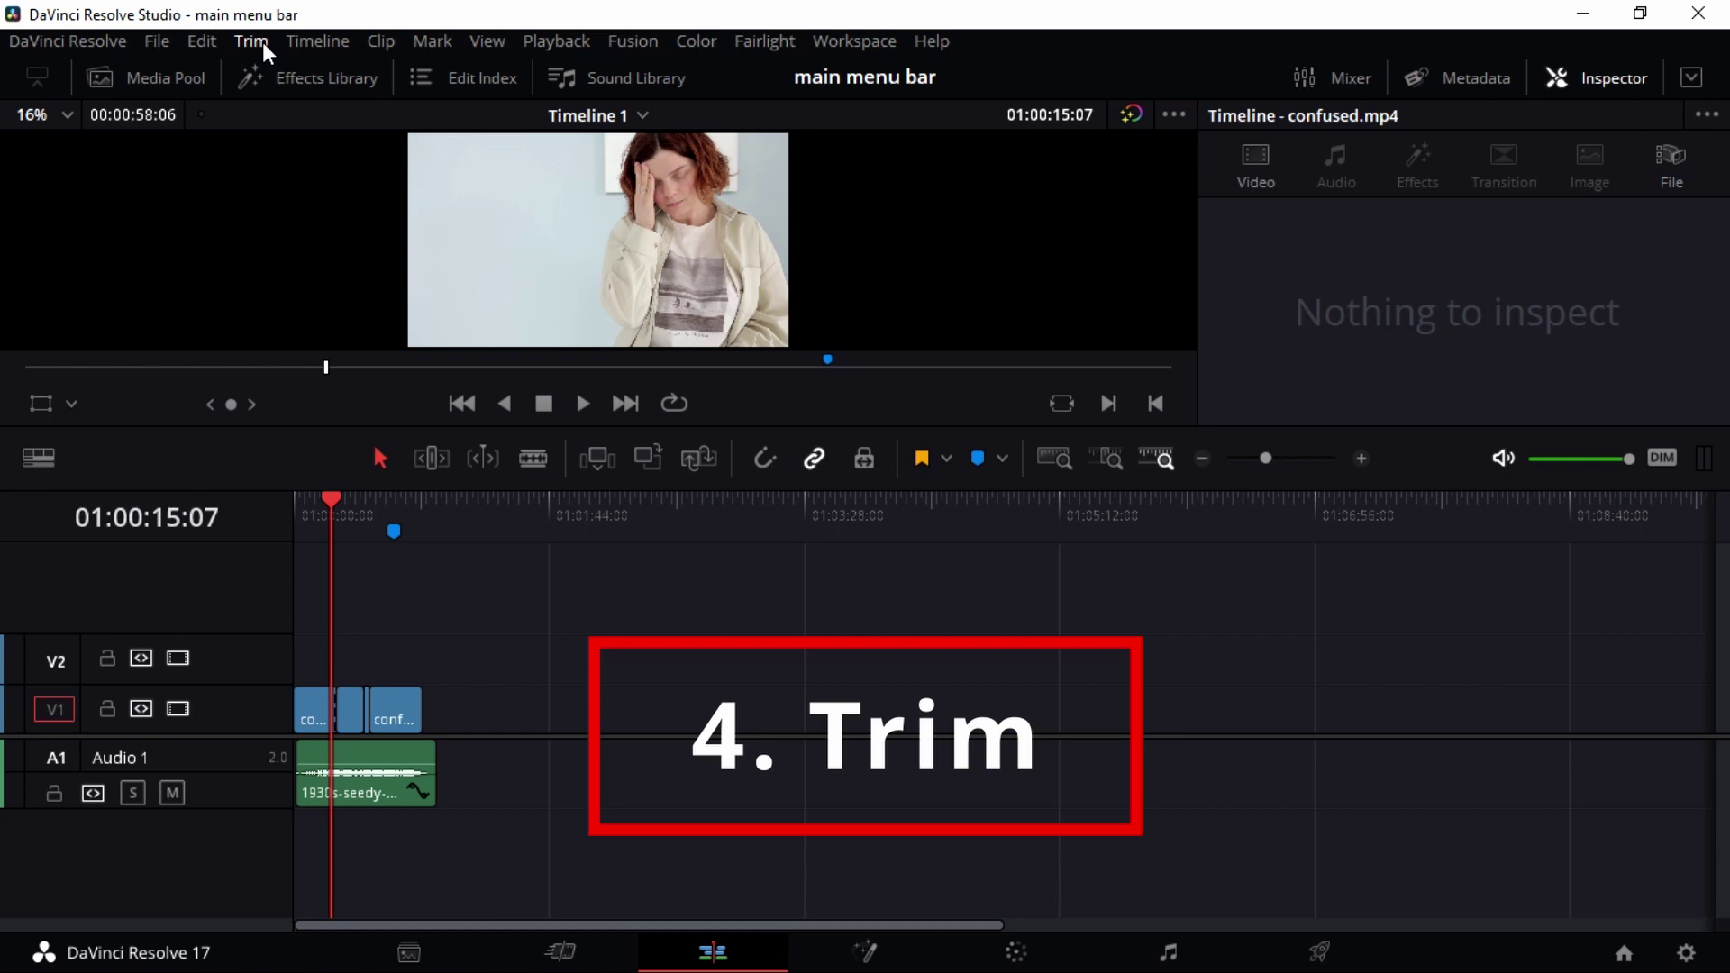
pyautogui.click(251, 42)
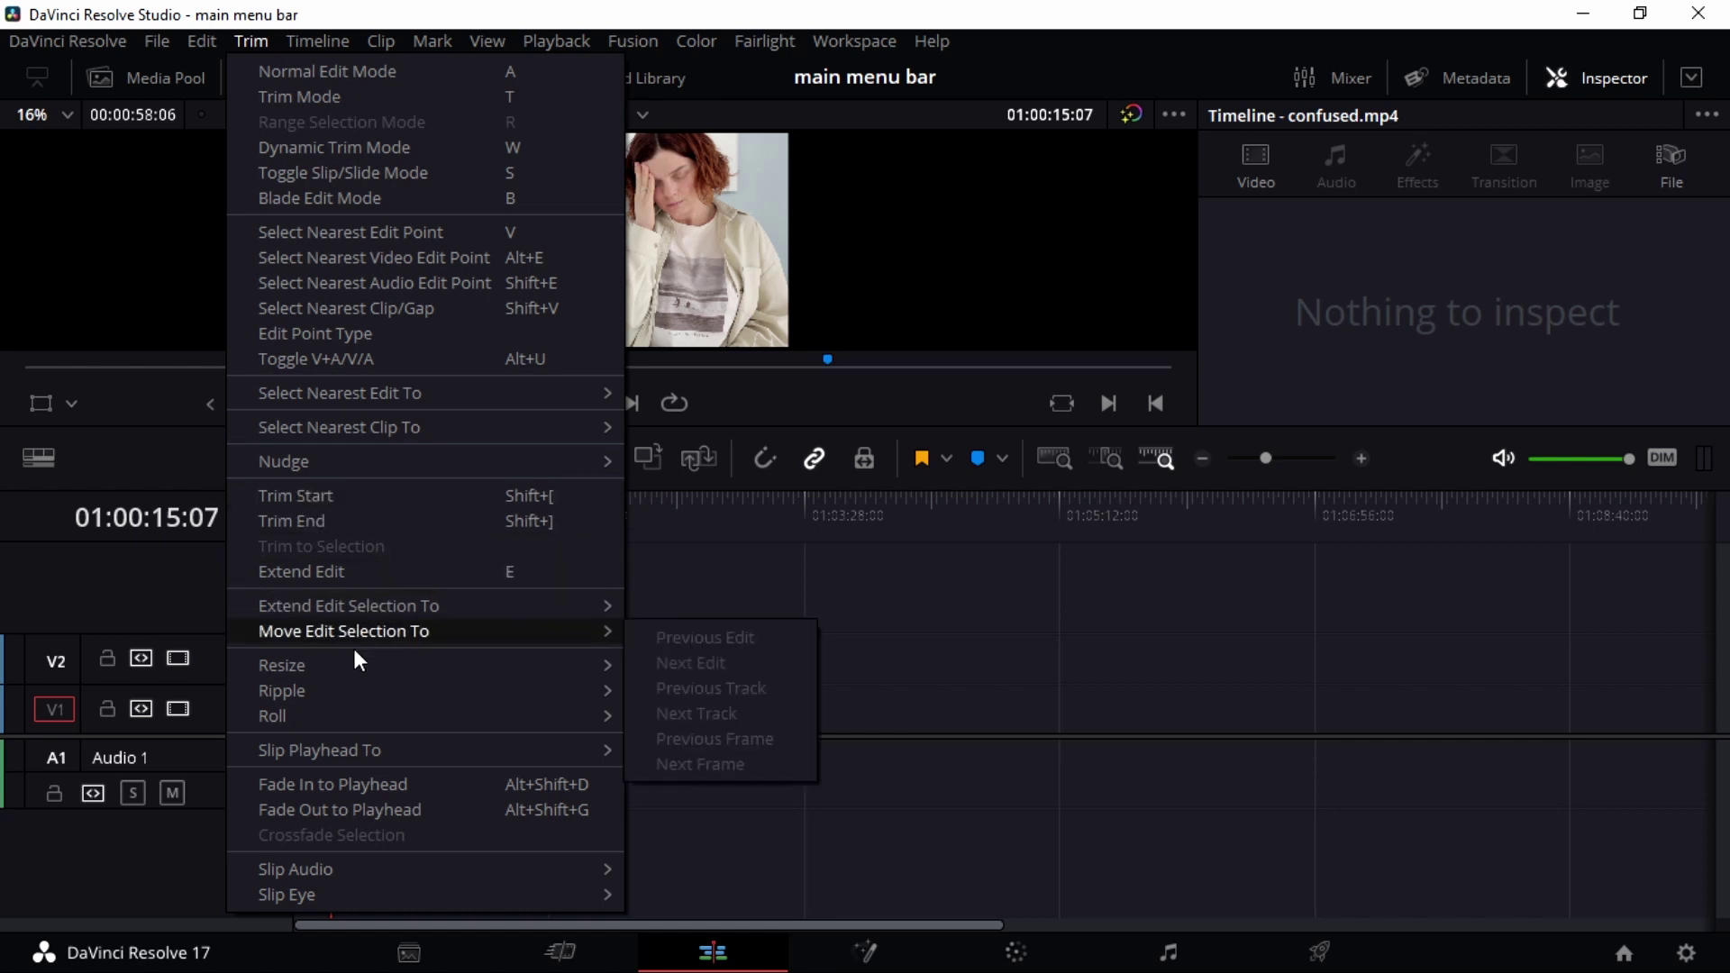
pyautogui.moveTo(349, 673)
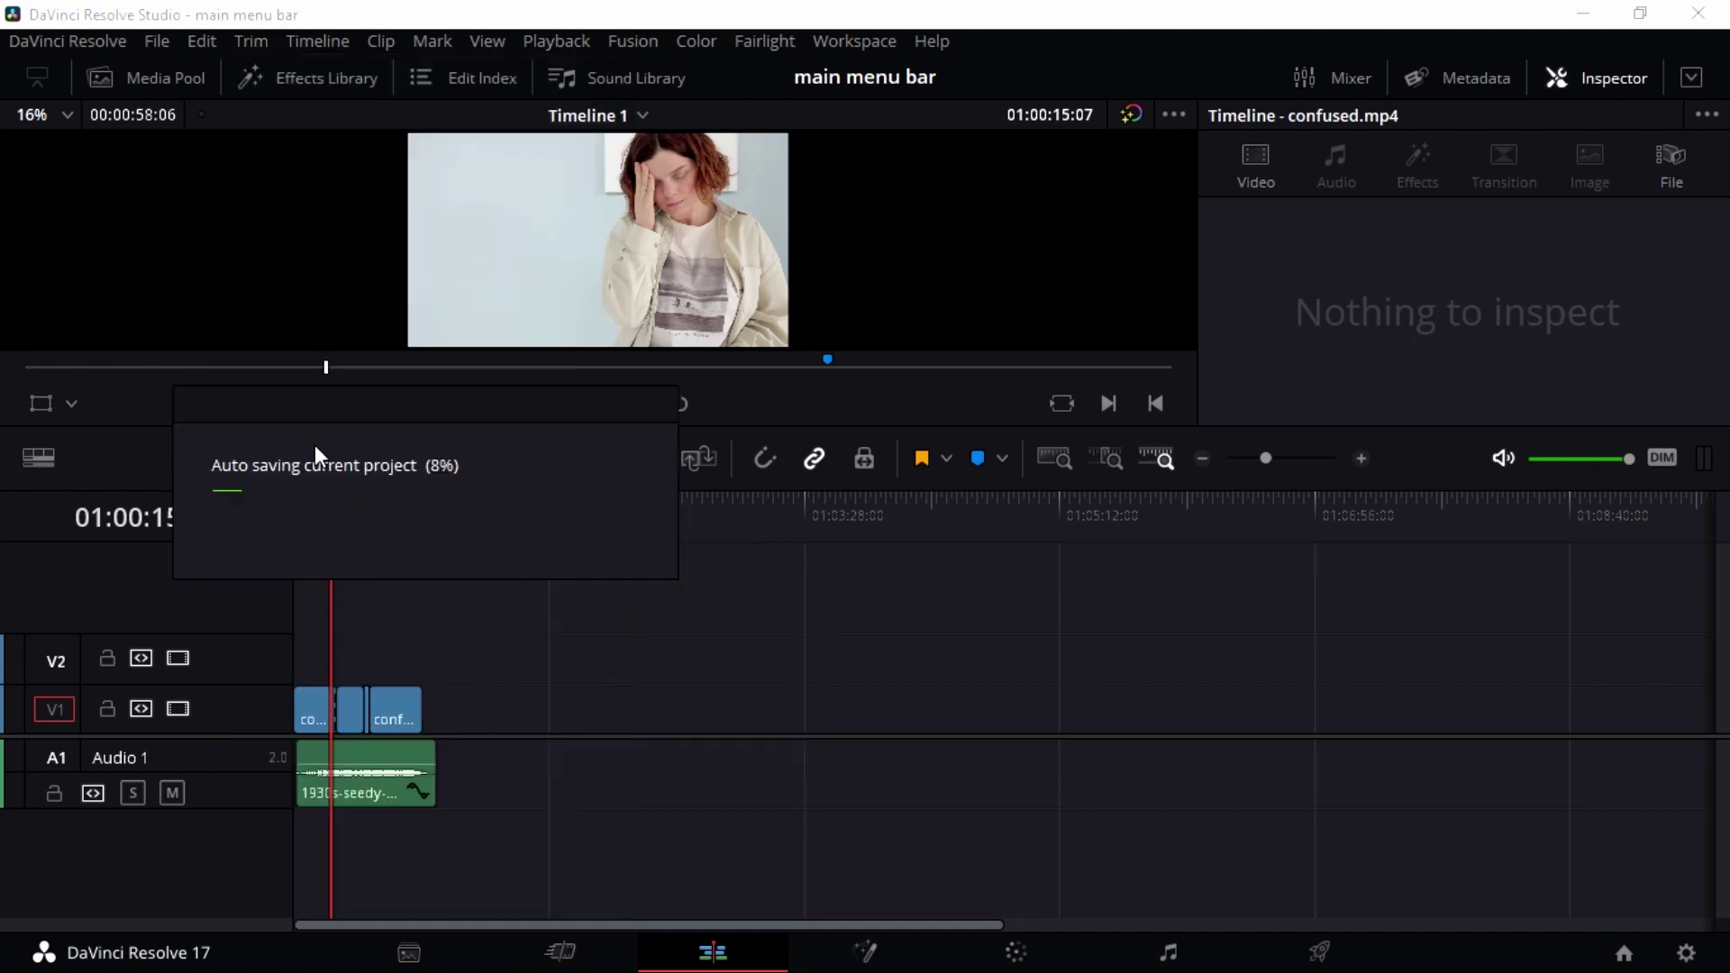
pyautogui.click(256, 45)
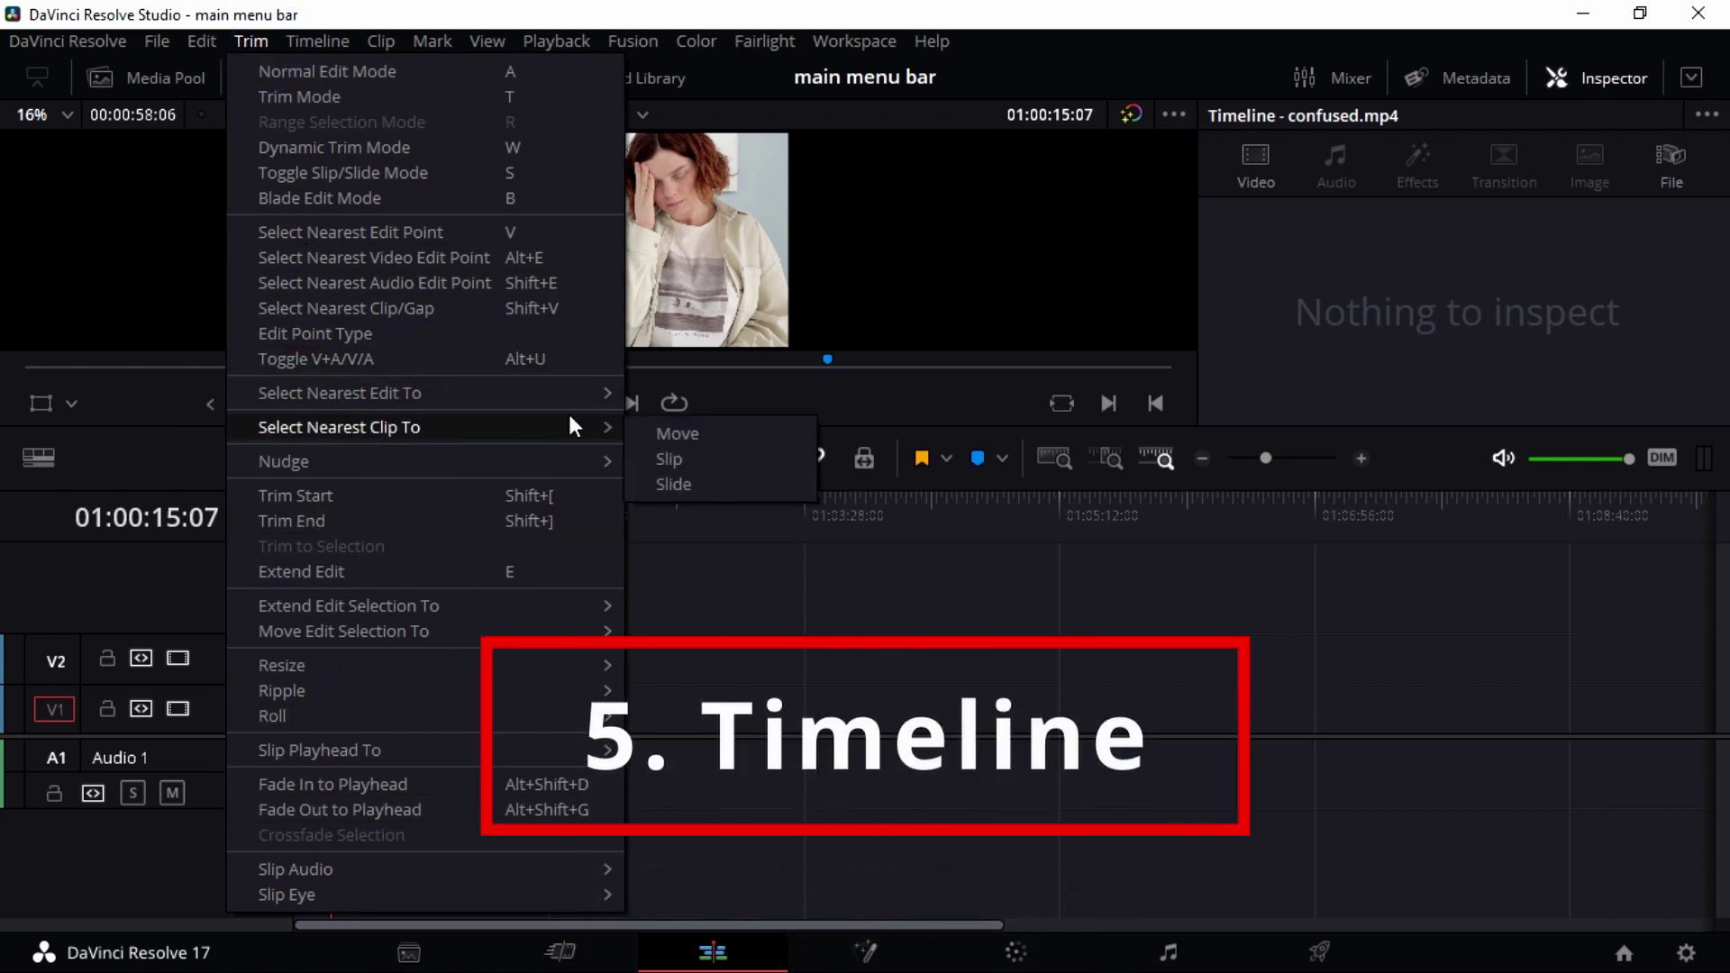
pyautogui.click(667, 553)
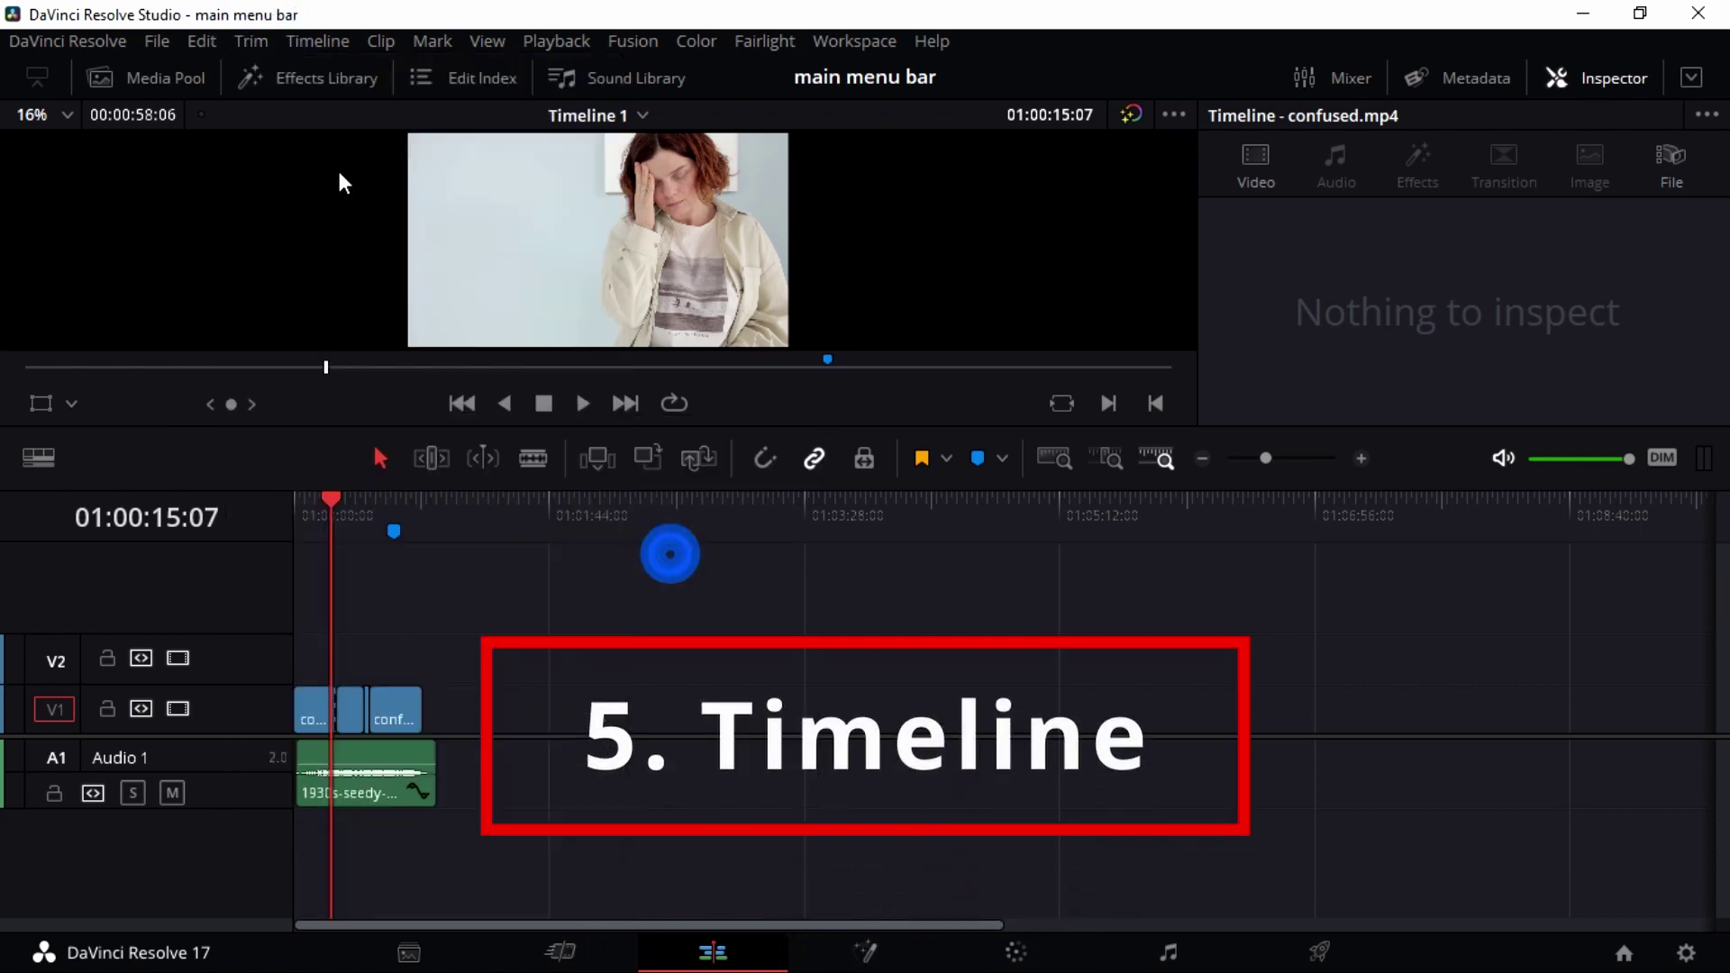
# Step: Add the standard transition at the end of the first confused.mp4 clip, near 01:00:17:13
pyautogui.click(328, 41)
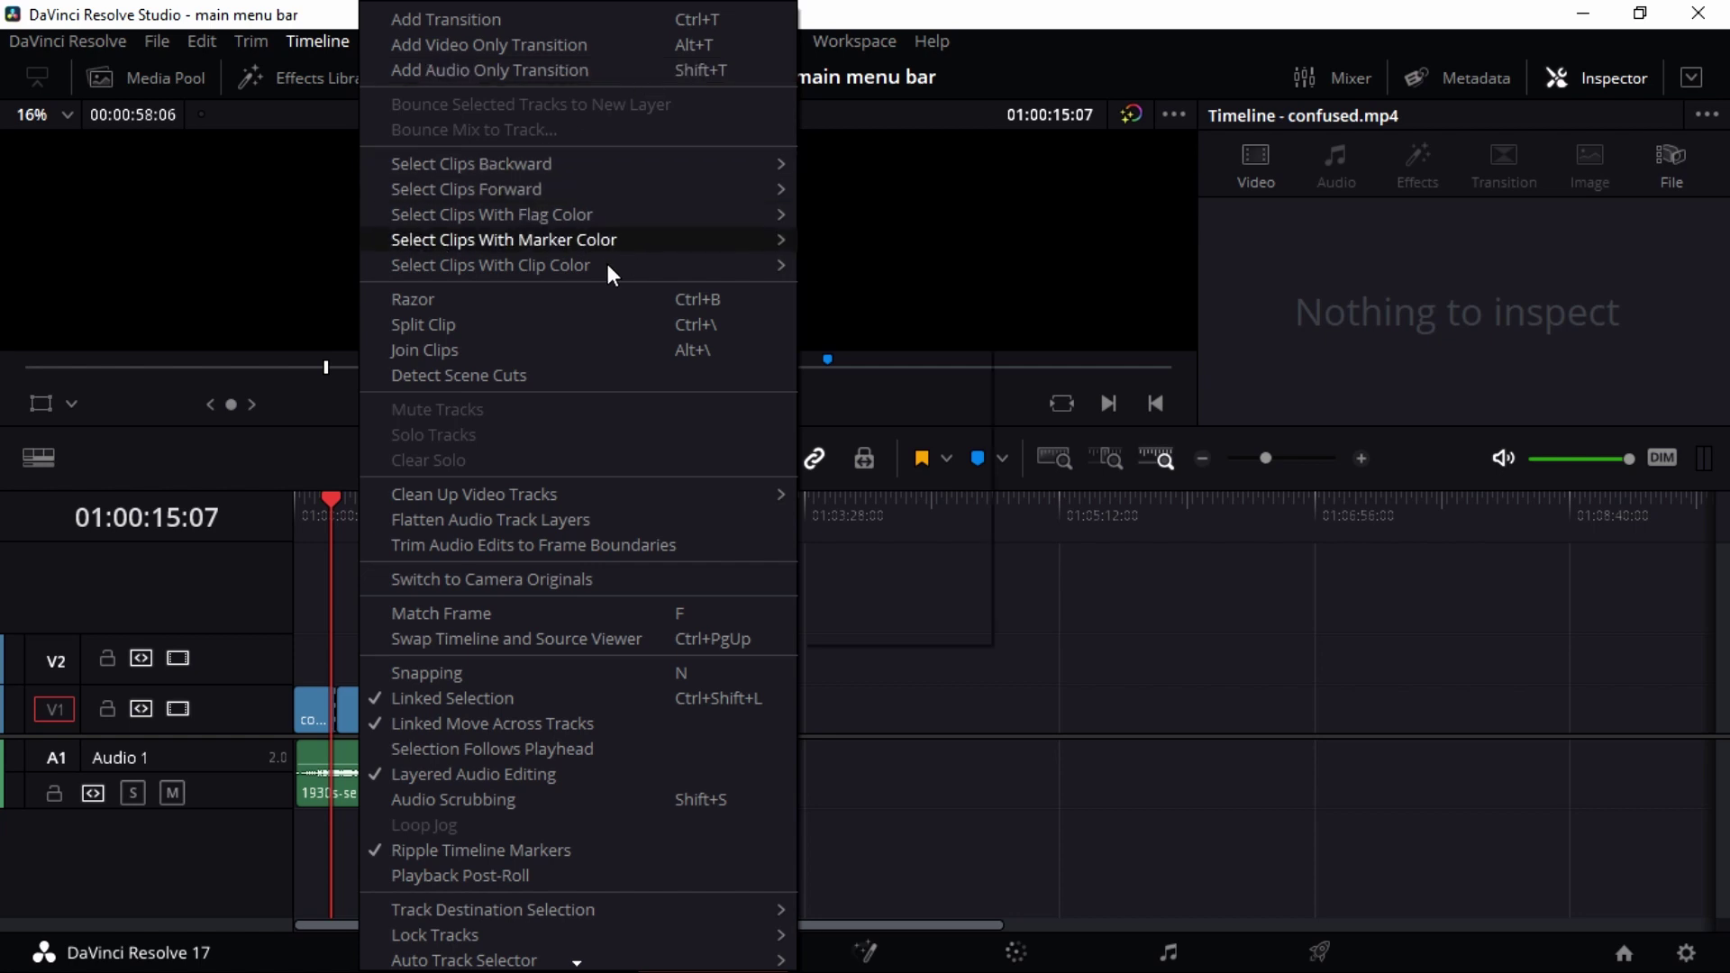
pyautogui.click(824, 302)
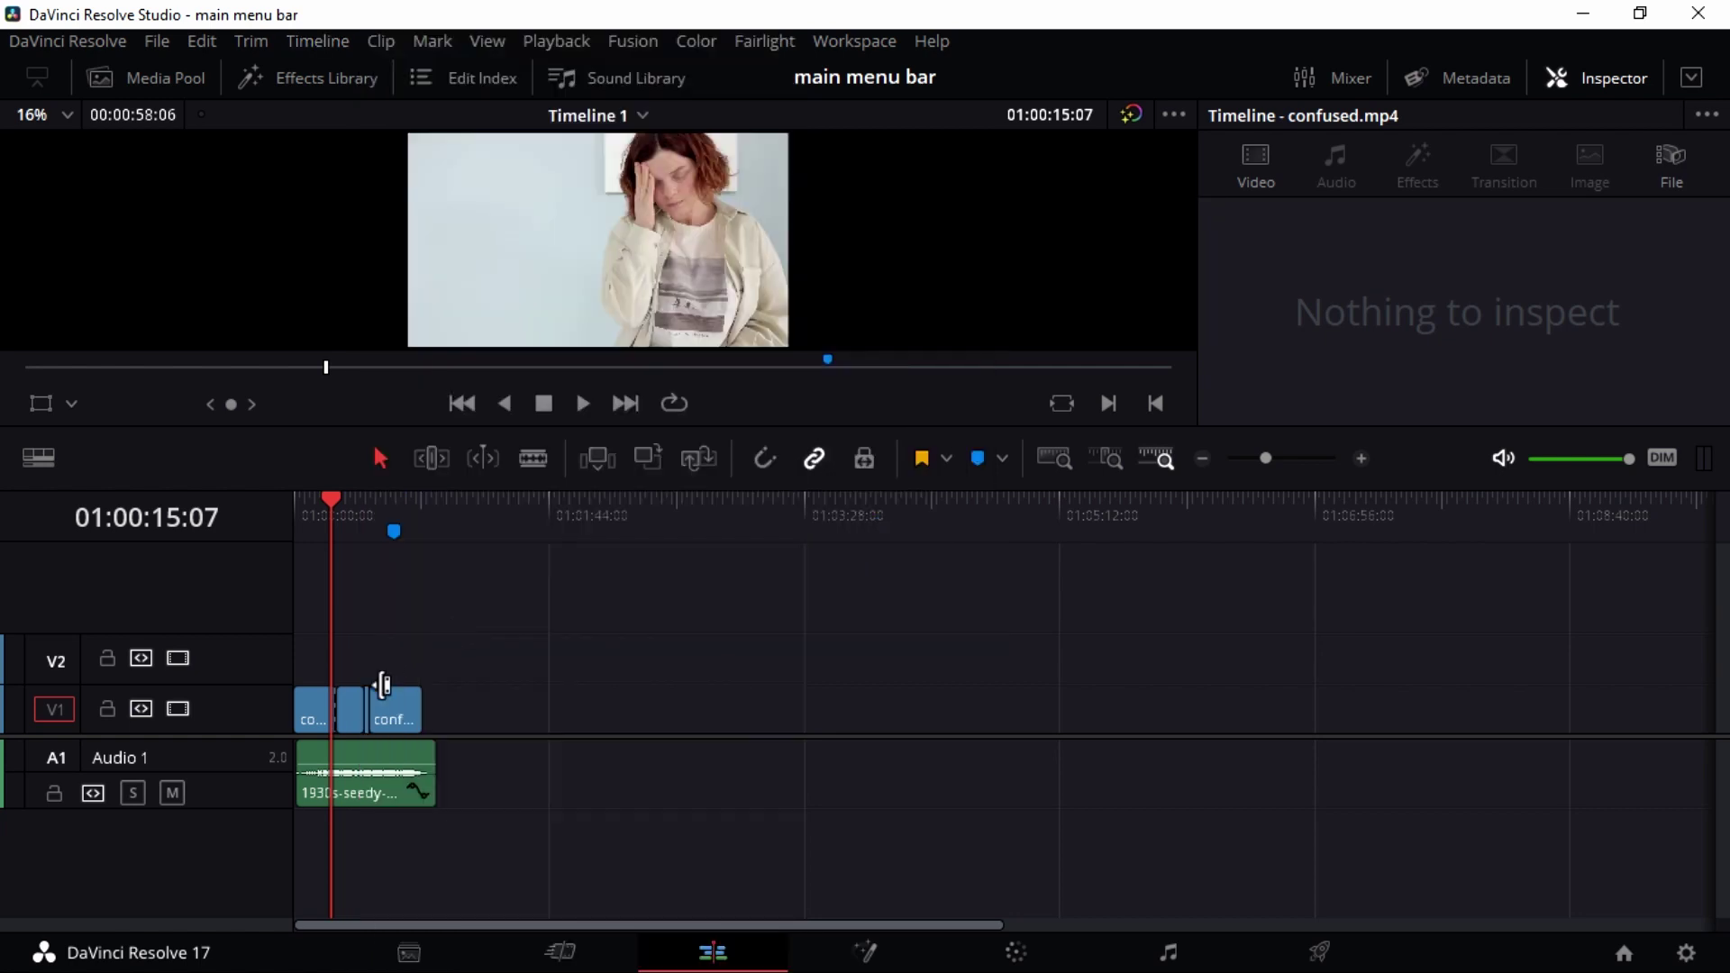
pyautogui.click(338, 509)
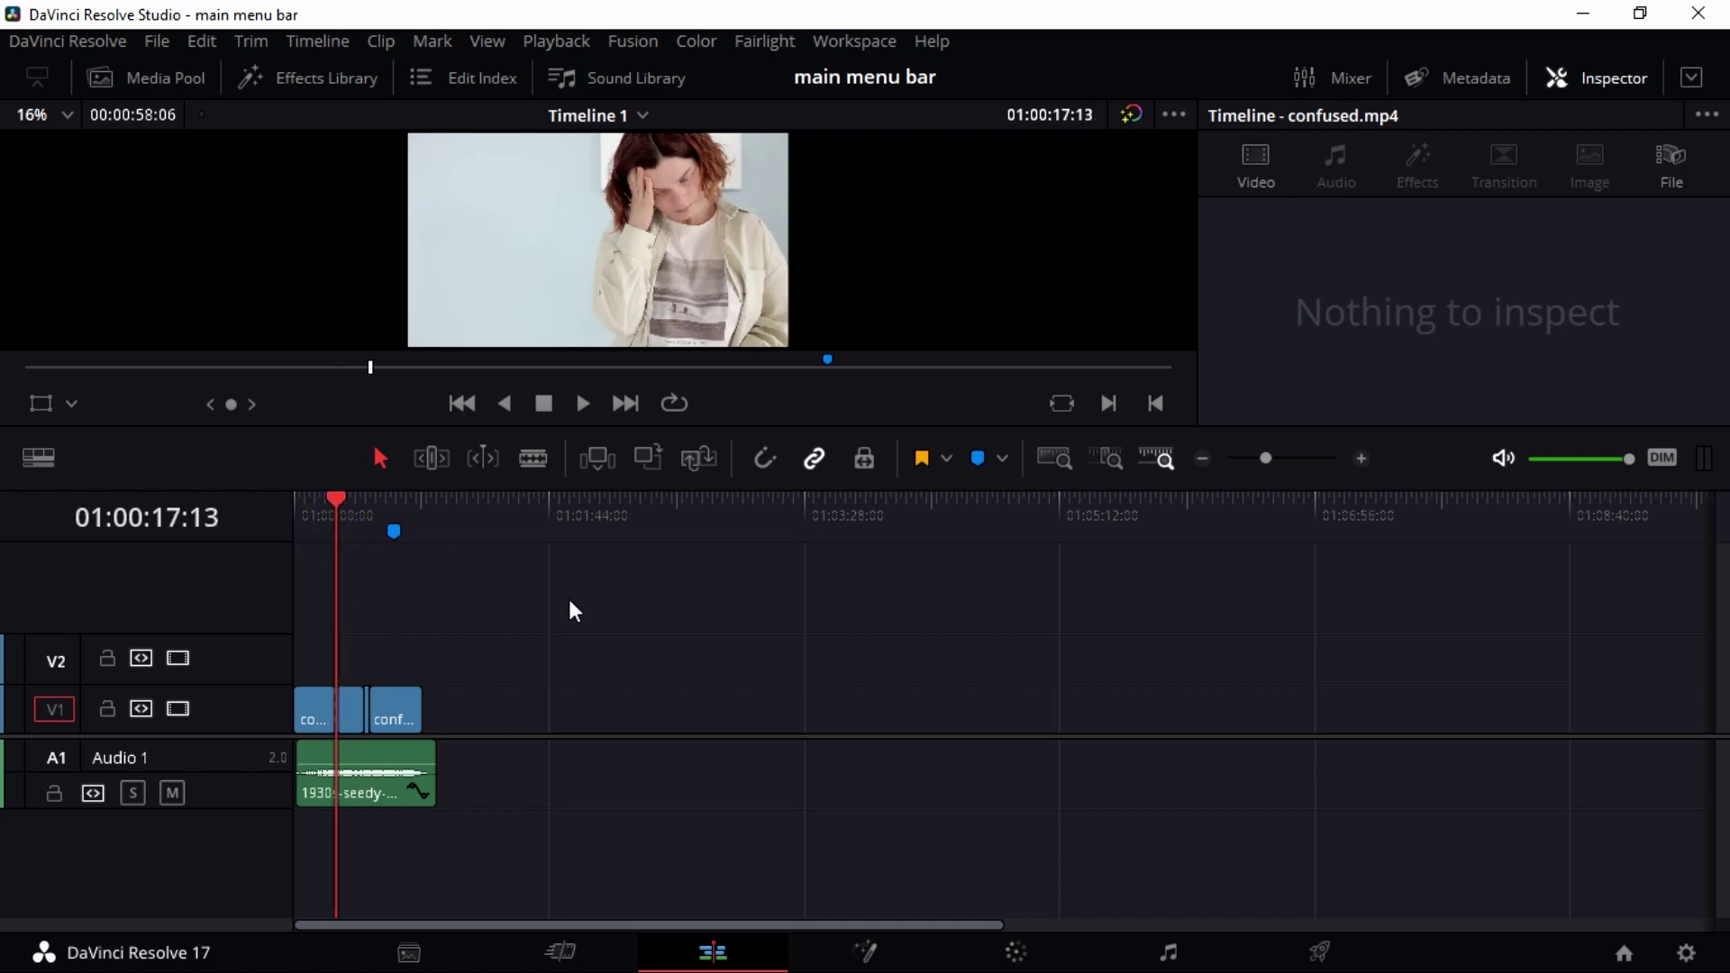
pyautogui.moveTo(1284, 464); pyautogui.dragTo(1301, 463)
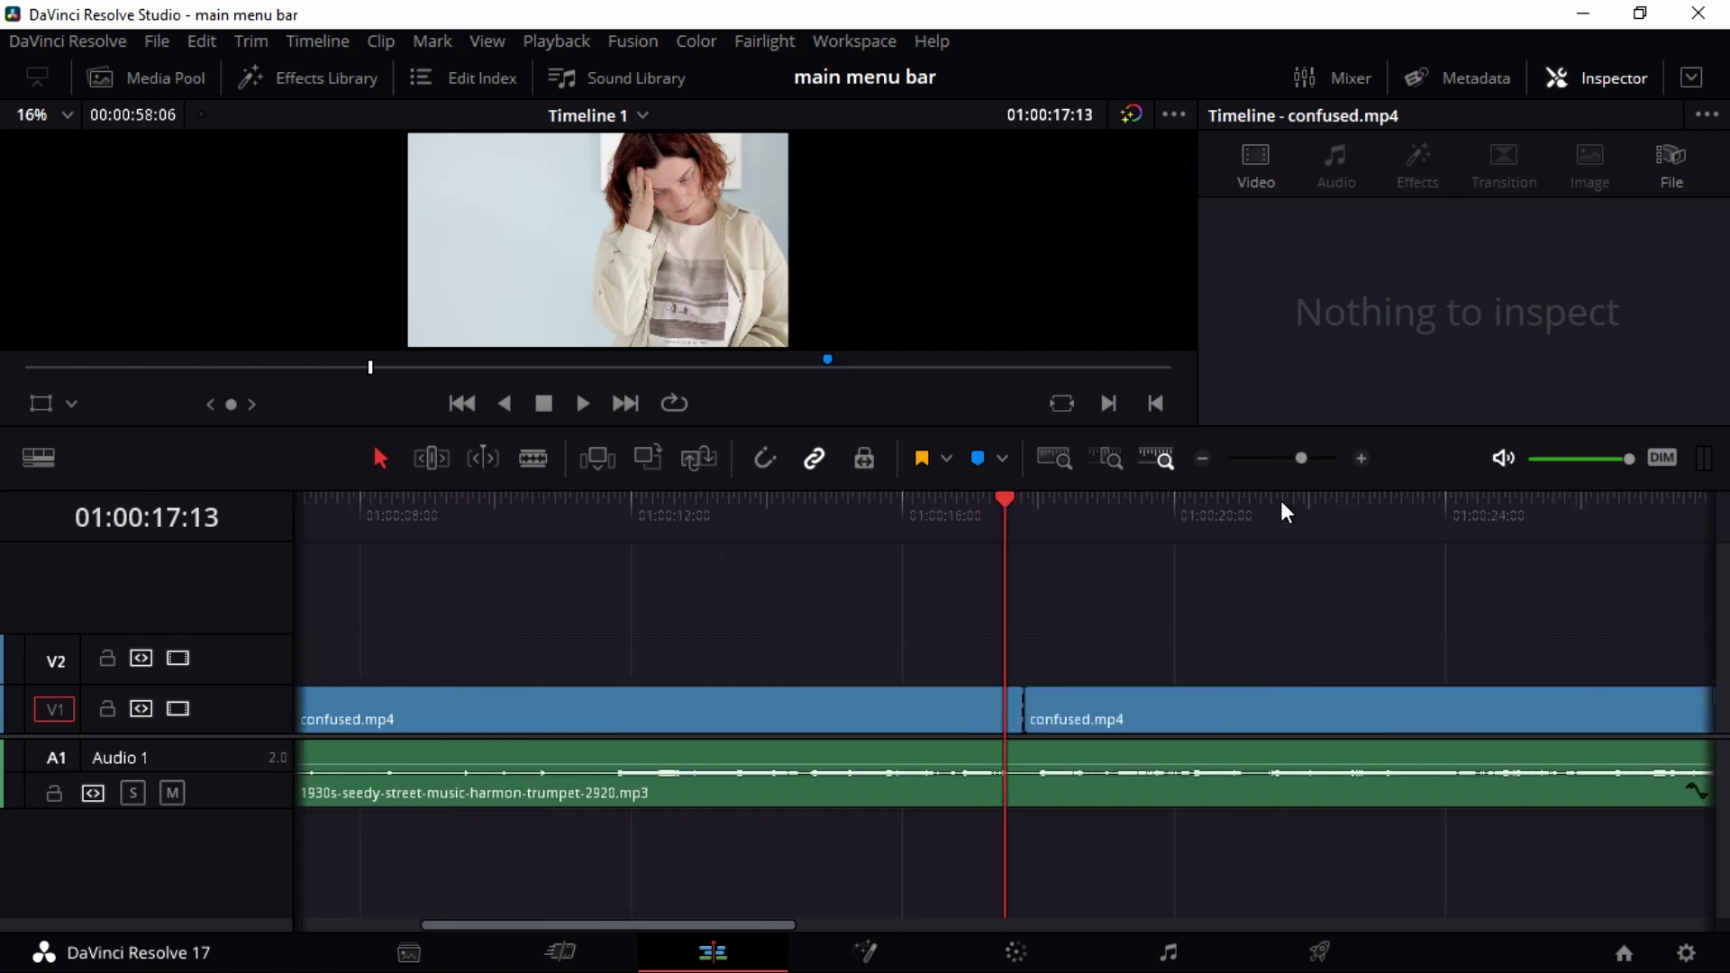
pyautogui.click(916, 715)
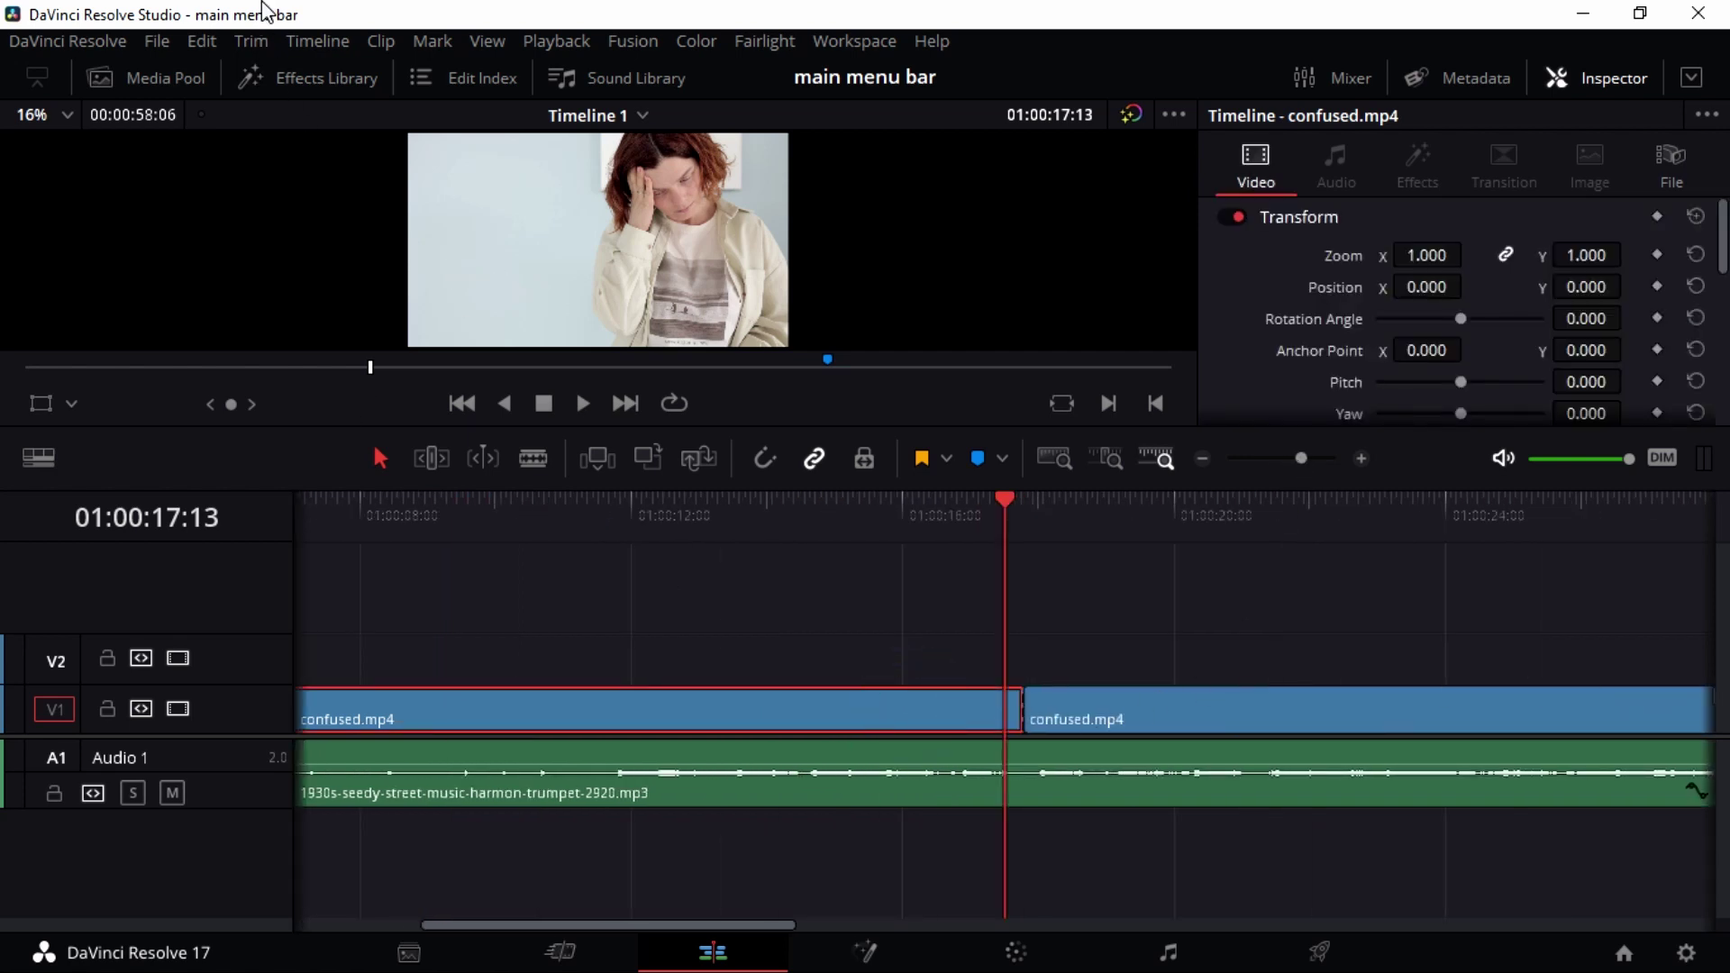
pyautogui.click(301, 43)
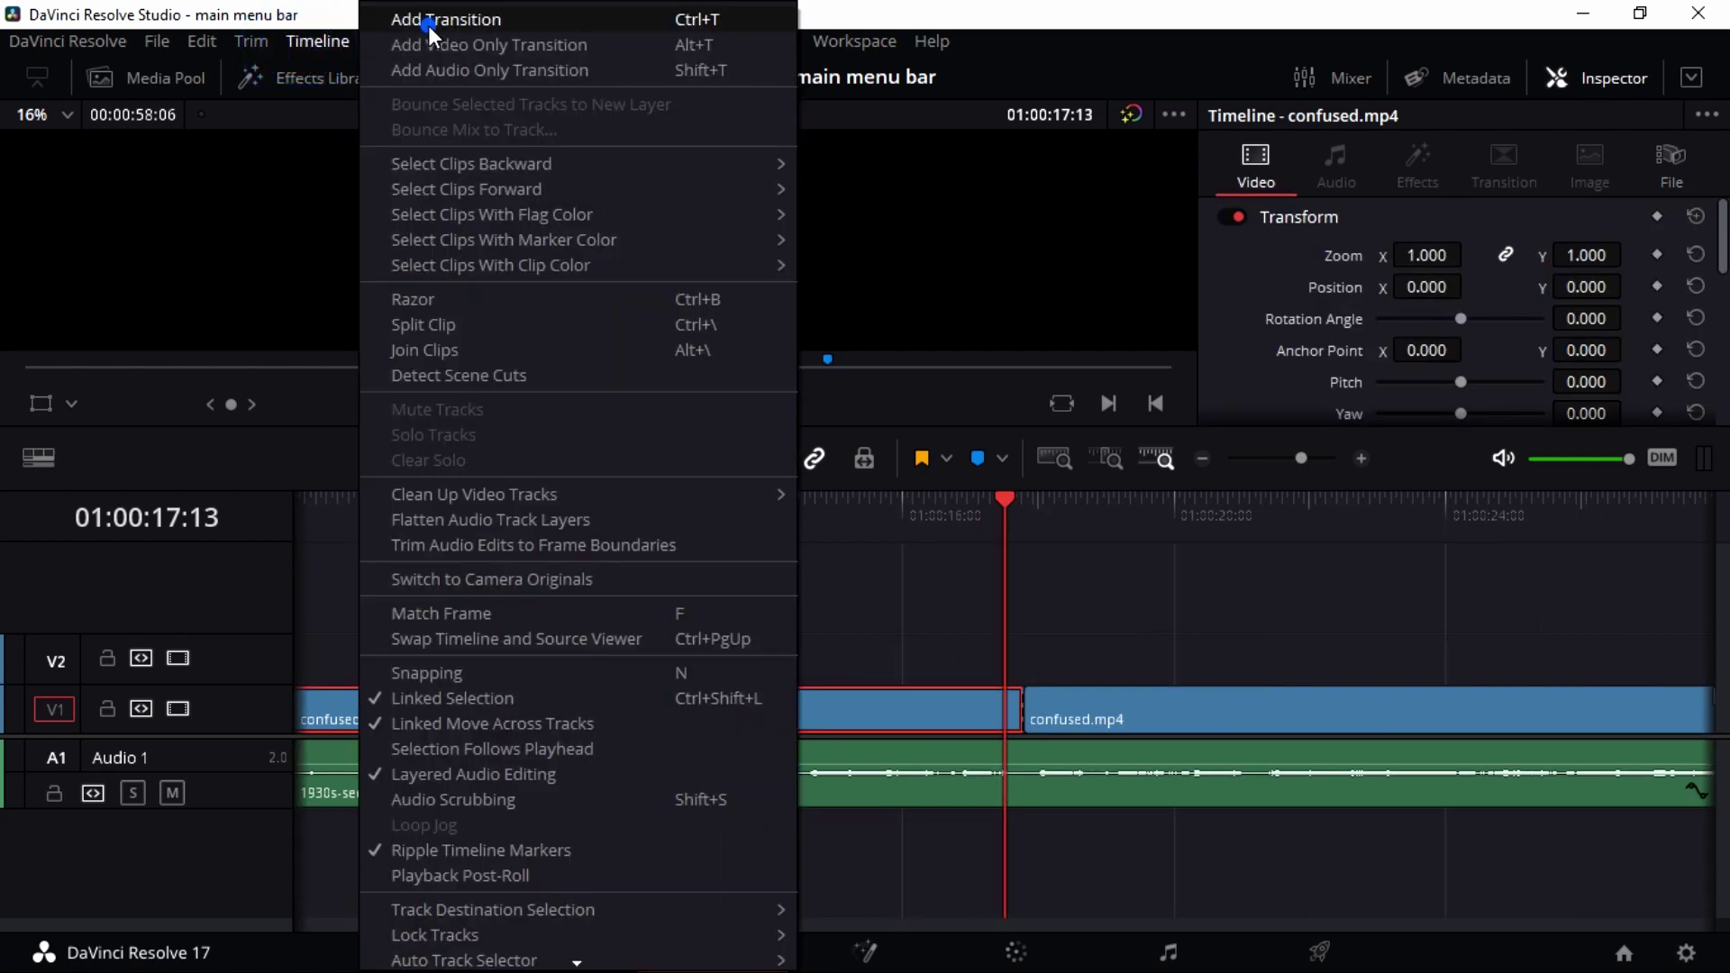
pyautogui.click(429, 21)
# Step: Play the timeline from 01:00:16:18 through the new transition and inspect the transition's settings
pyautogui.moveTo(1004, 501); pyautogui.dragTo(957, 521)
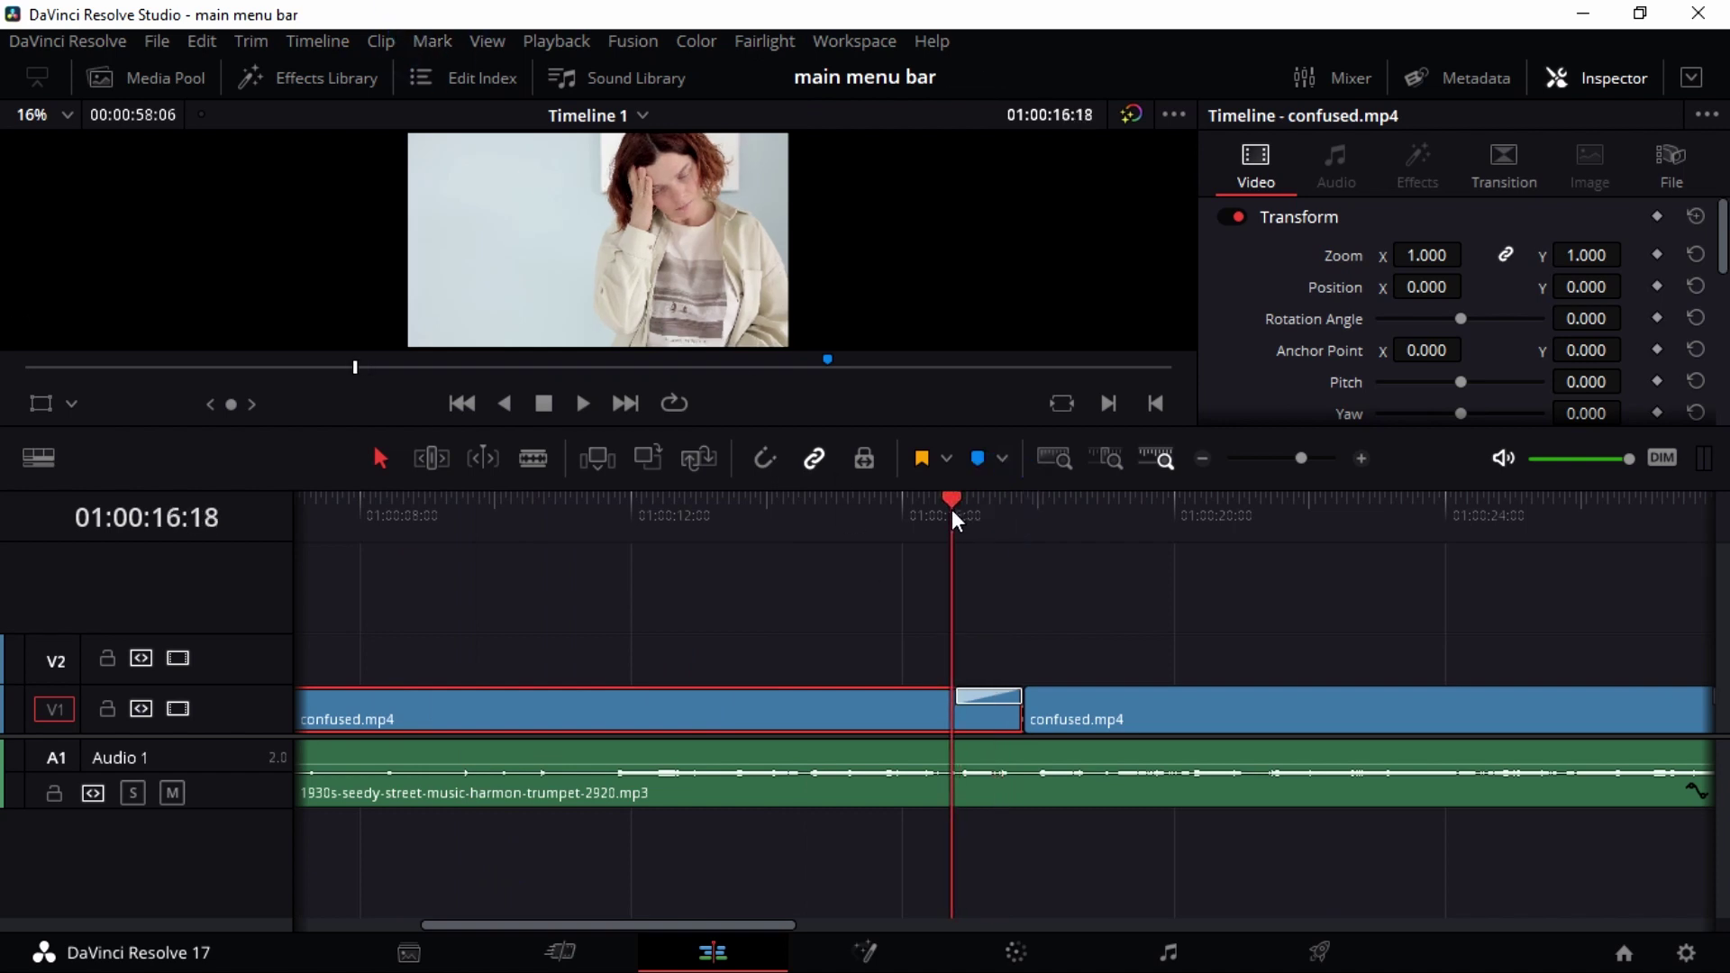
pyautogui.press('space')
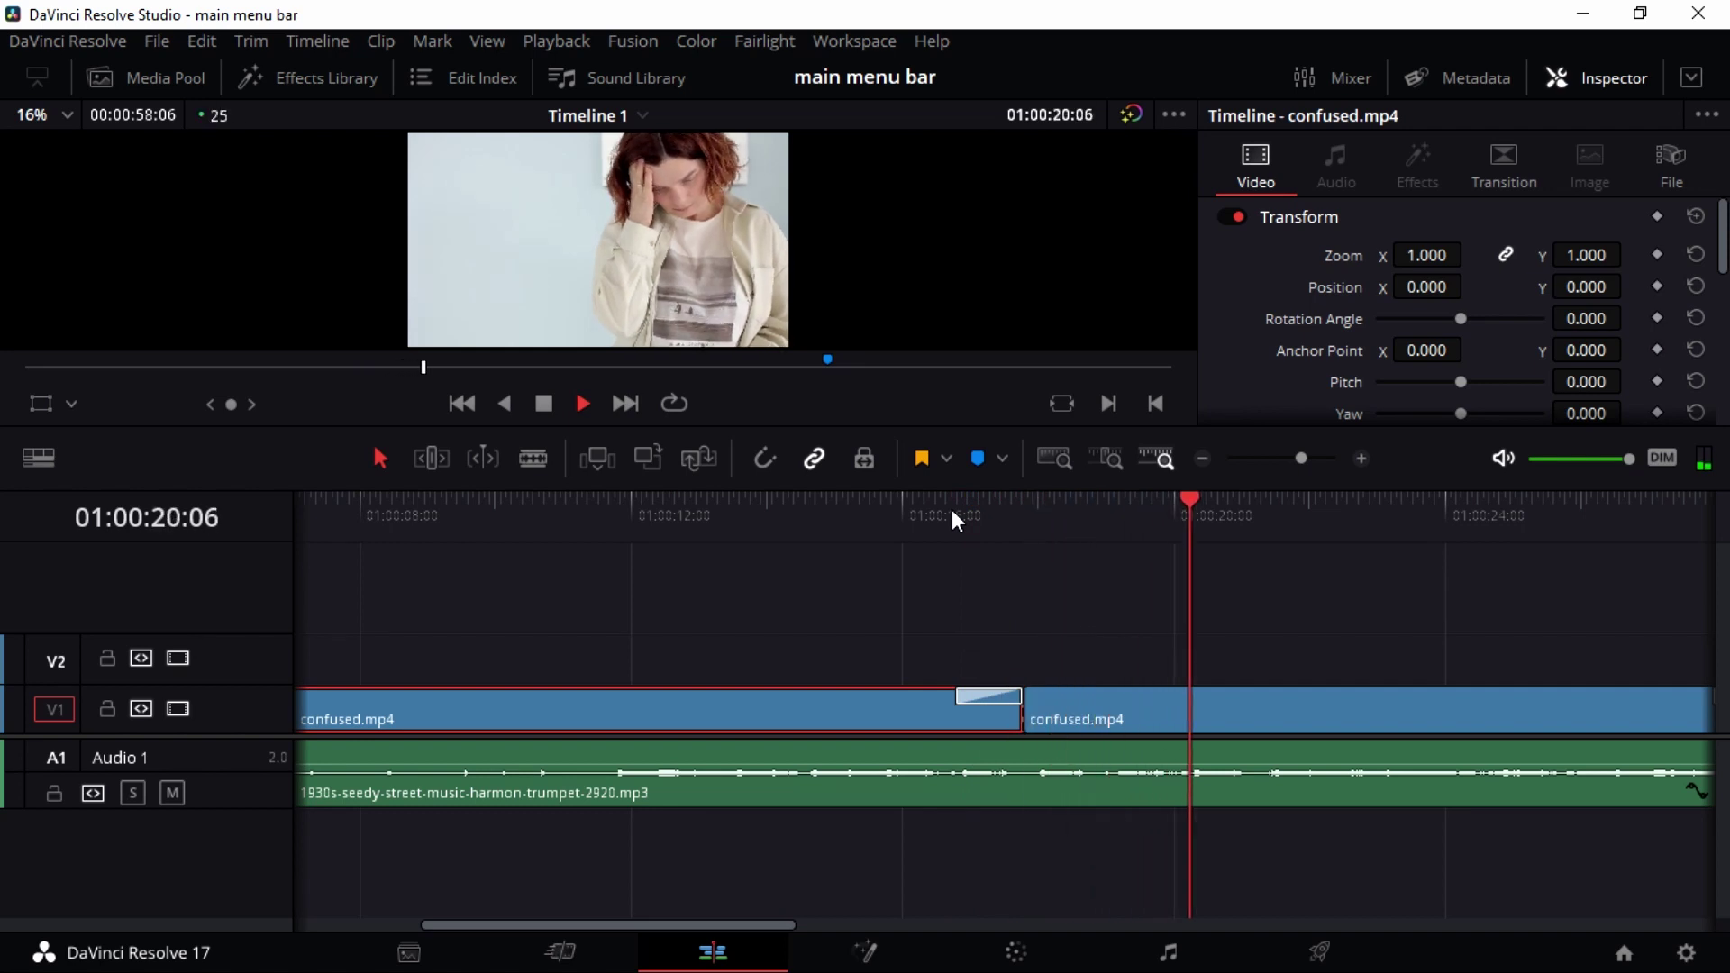
pyautogui.press('space')
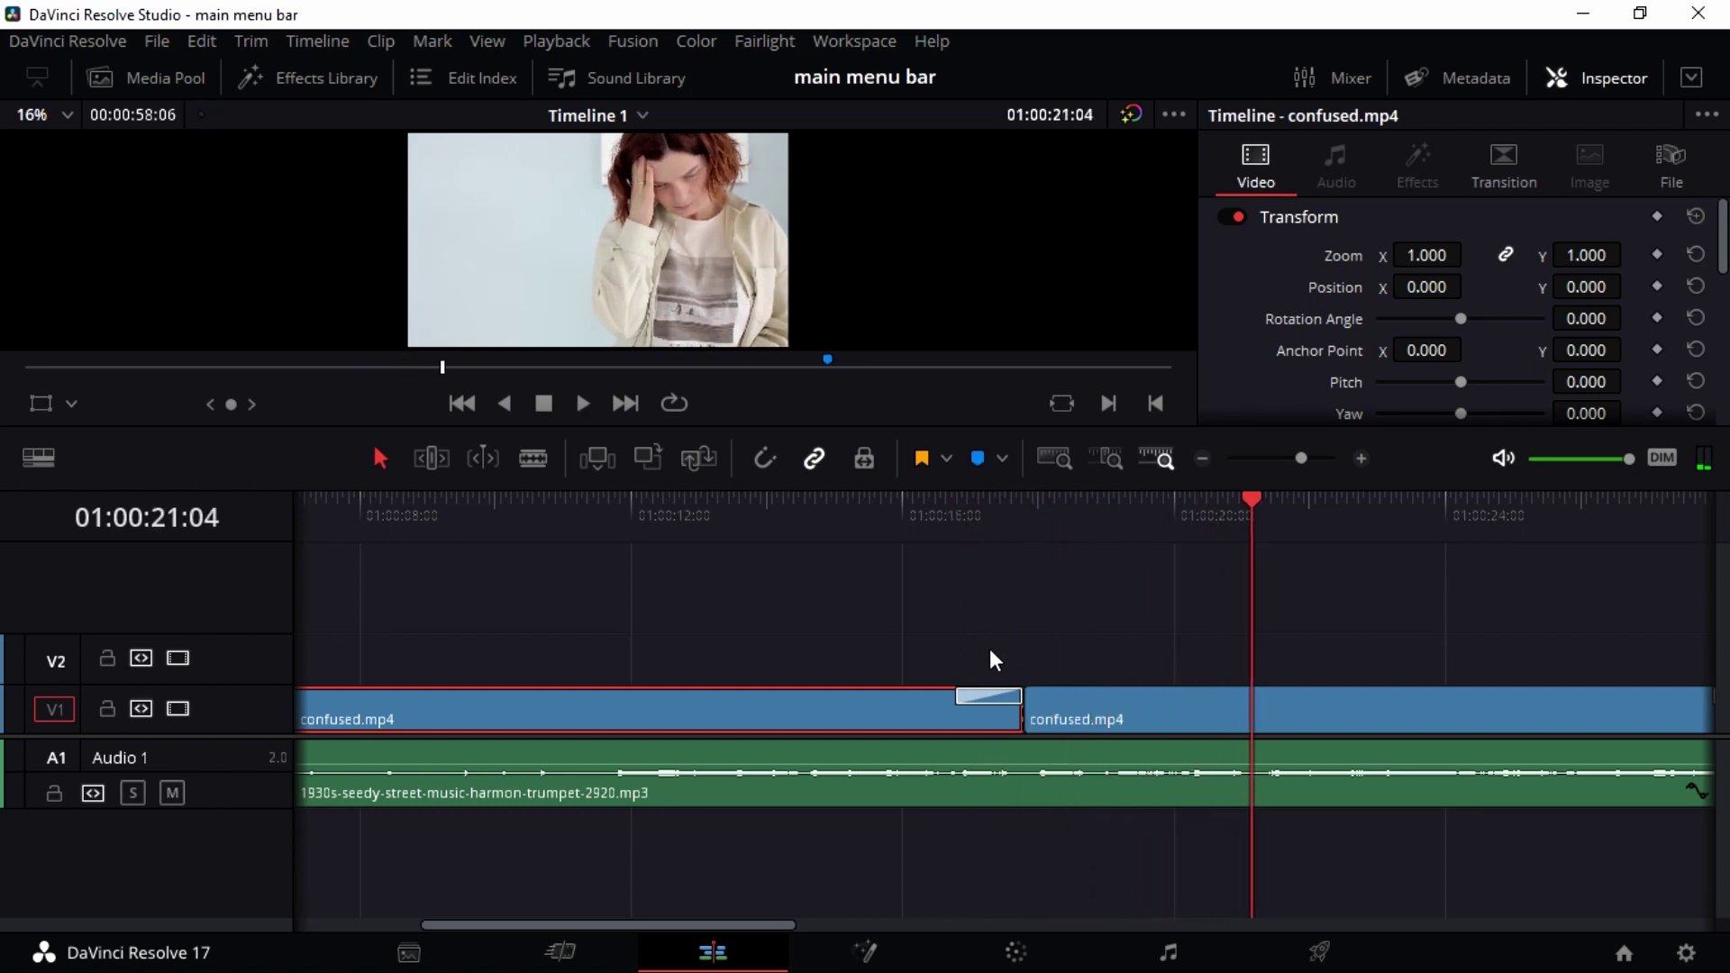
pyautogui.click(989, 696)
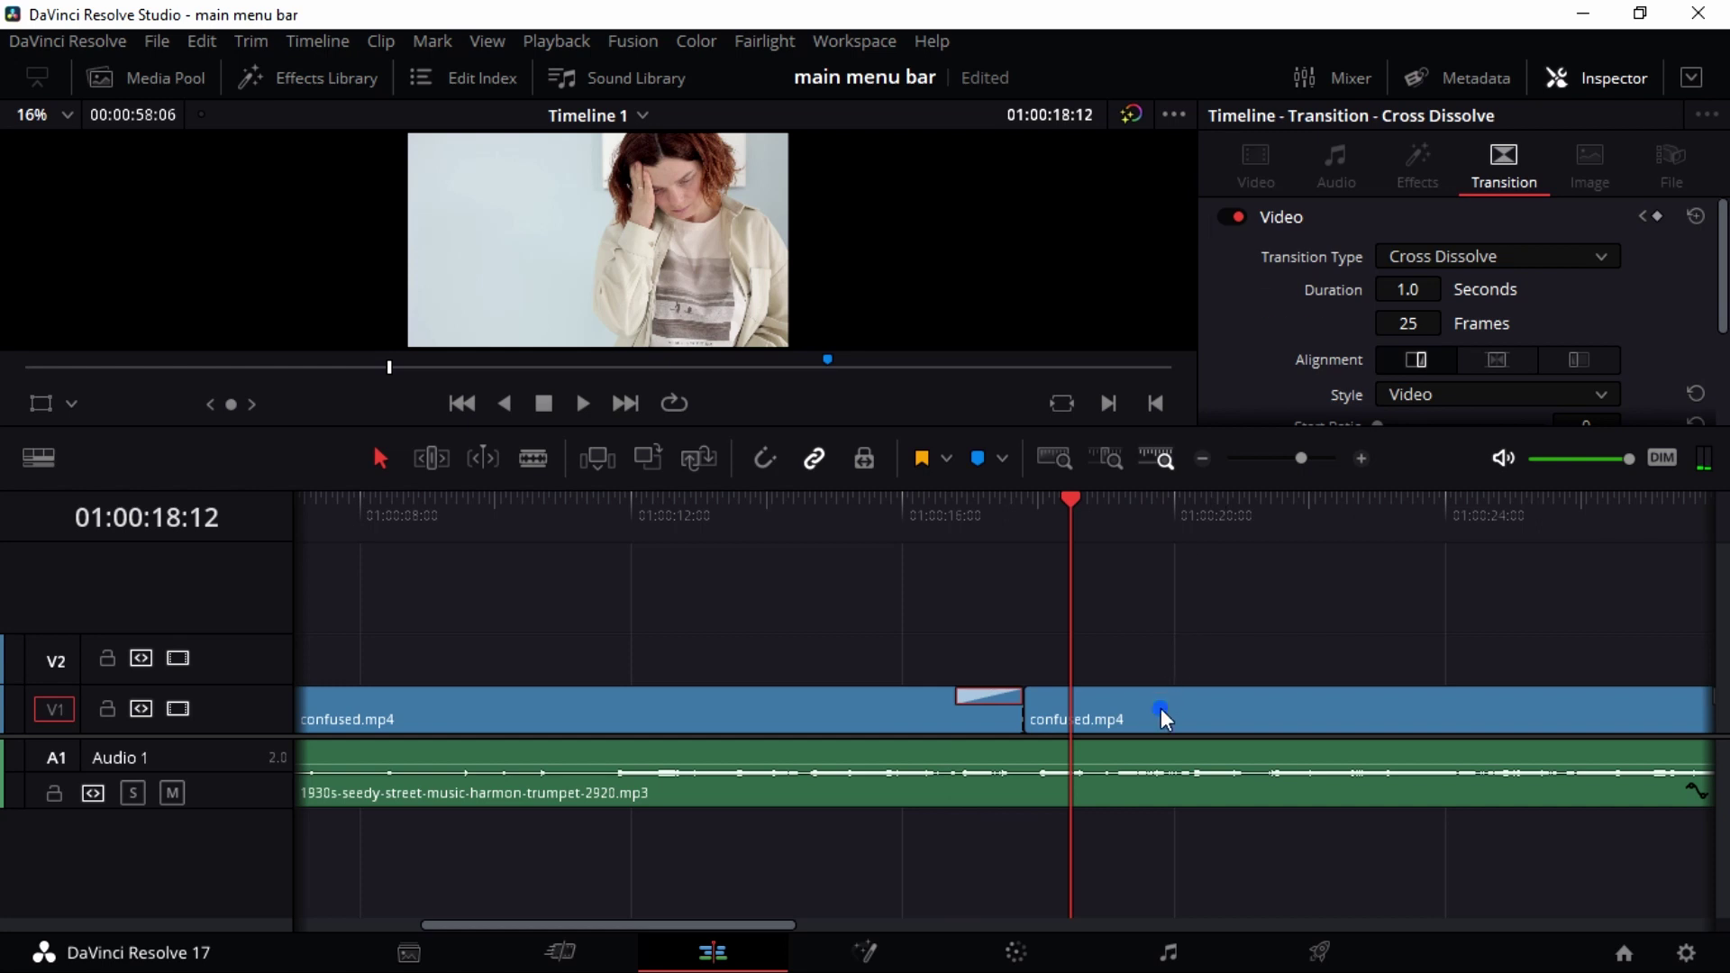
# Step: Add the Smooth Cut video transition to the selected edit points of the second confused.mp4 clip and play back the clip's end
pyautogui.click(1161, 708)
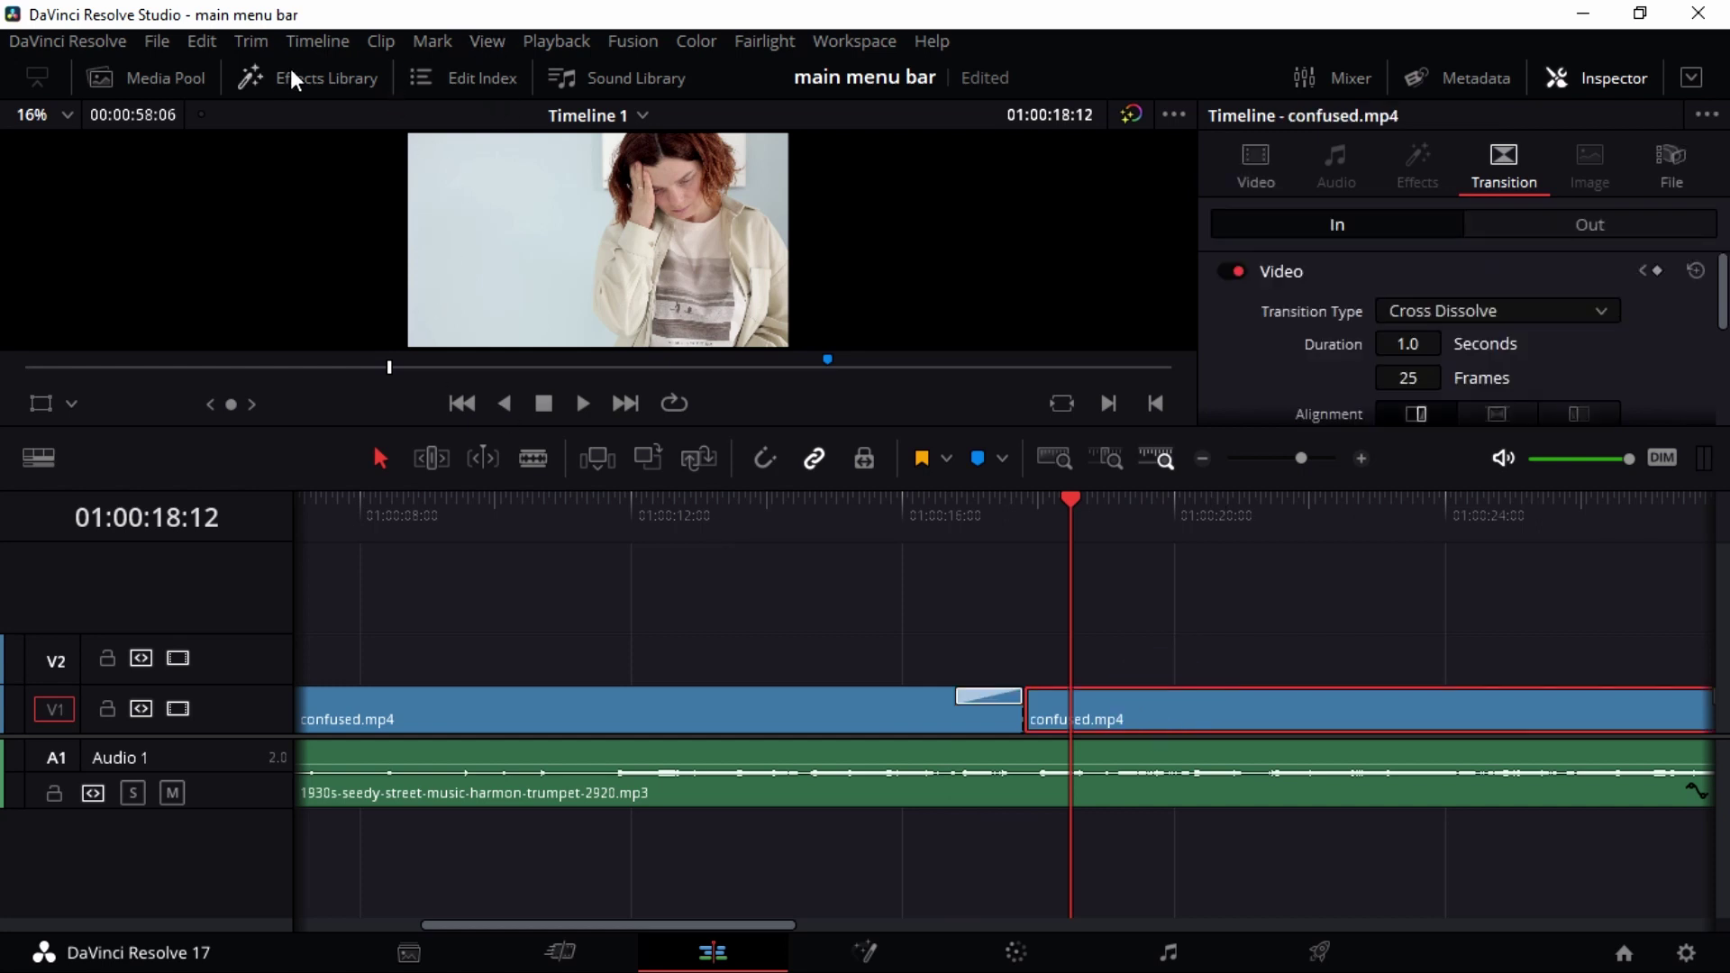
pyautogui.click(358, 65)
pyautogui.click(125, 183)
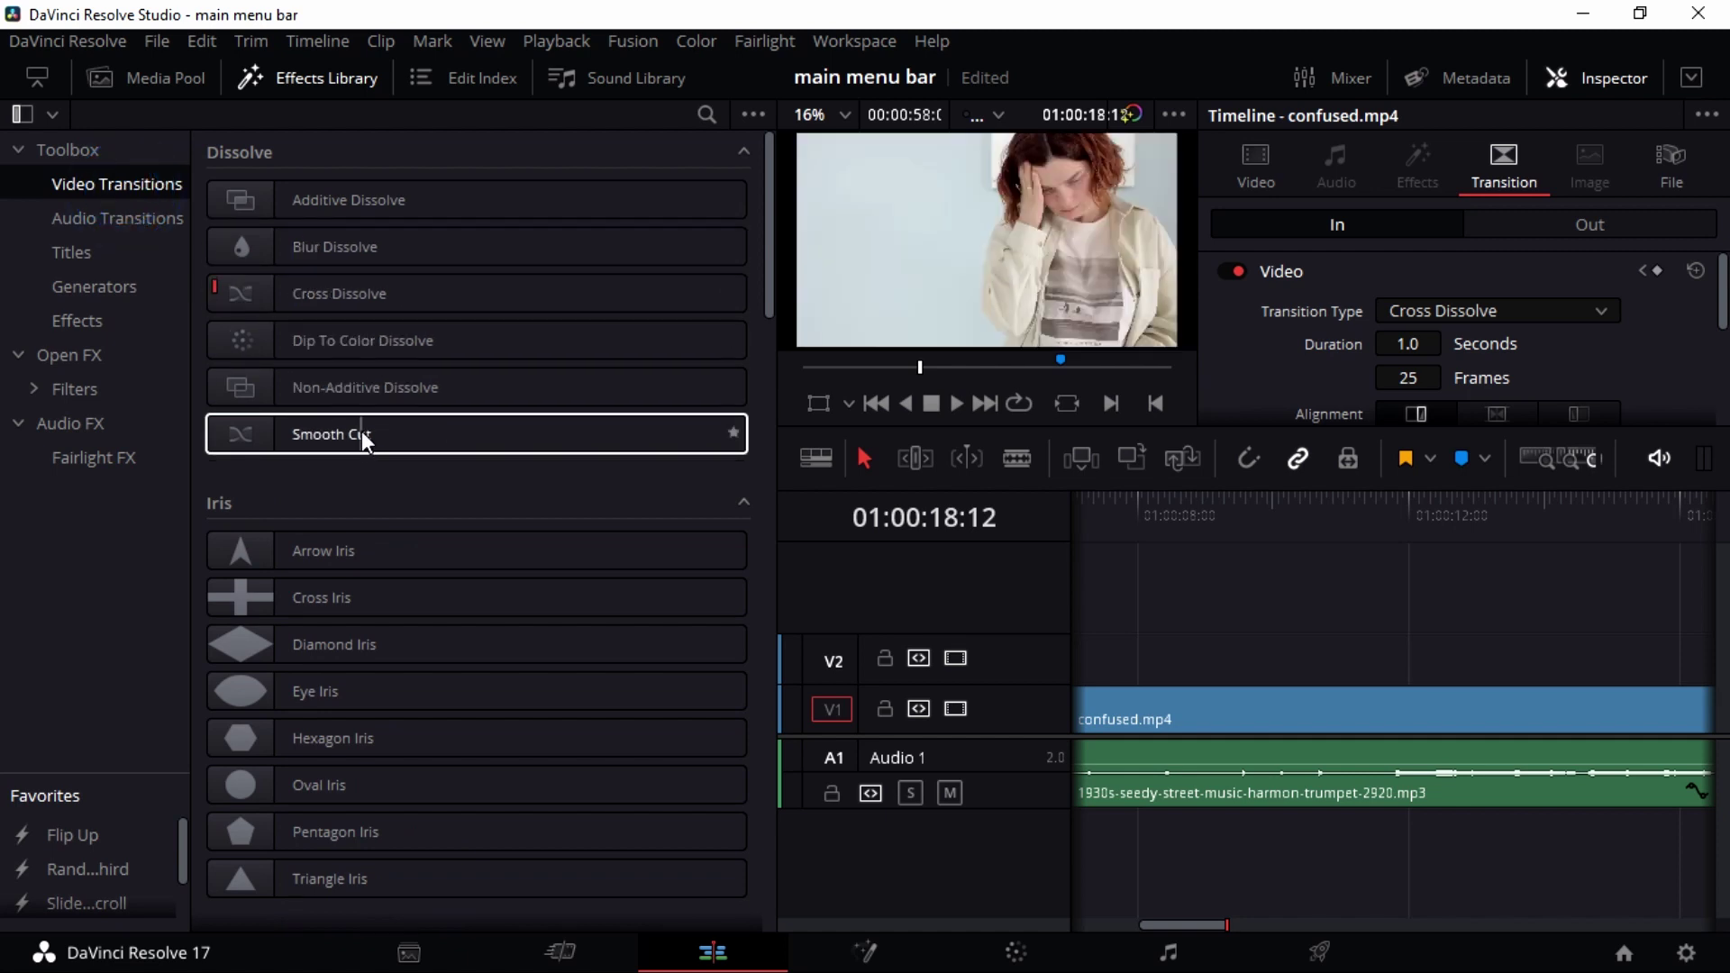
pyautogui.click(364, 431)
pyautogui.rightClick(364, 430)
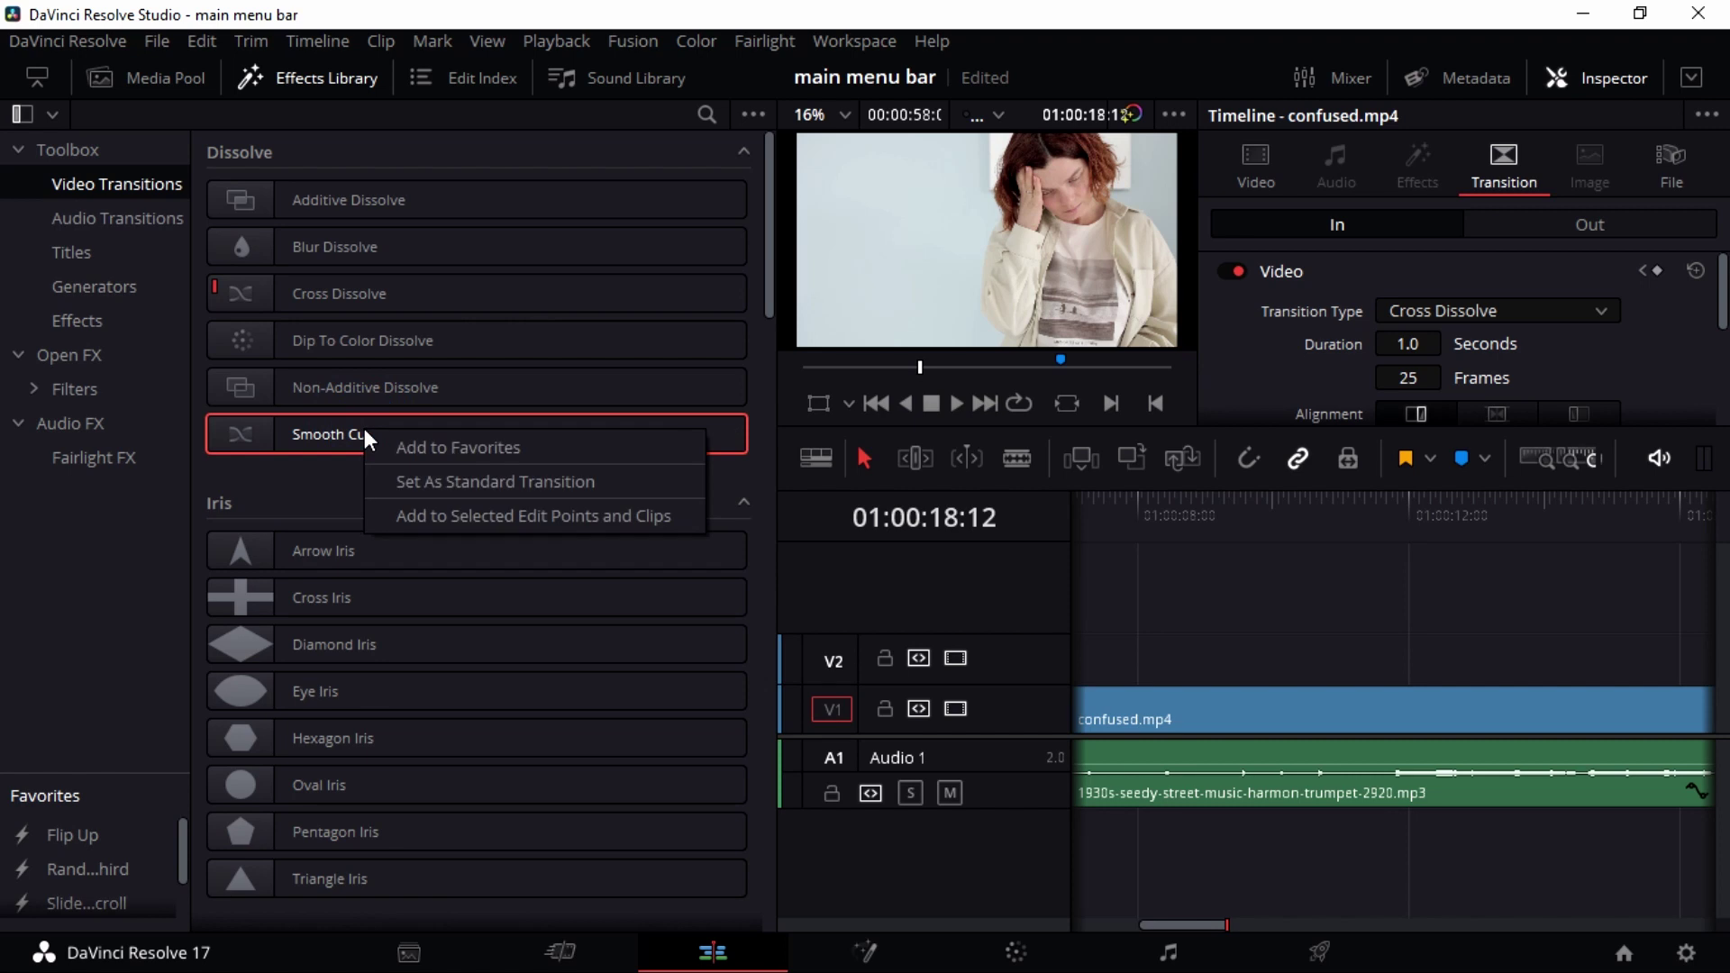
pyautogui.click(498, 518)
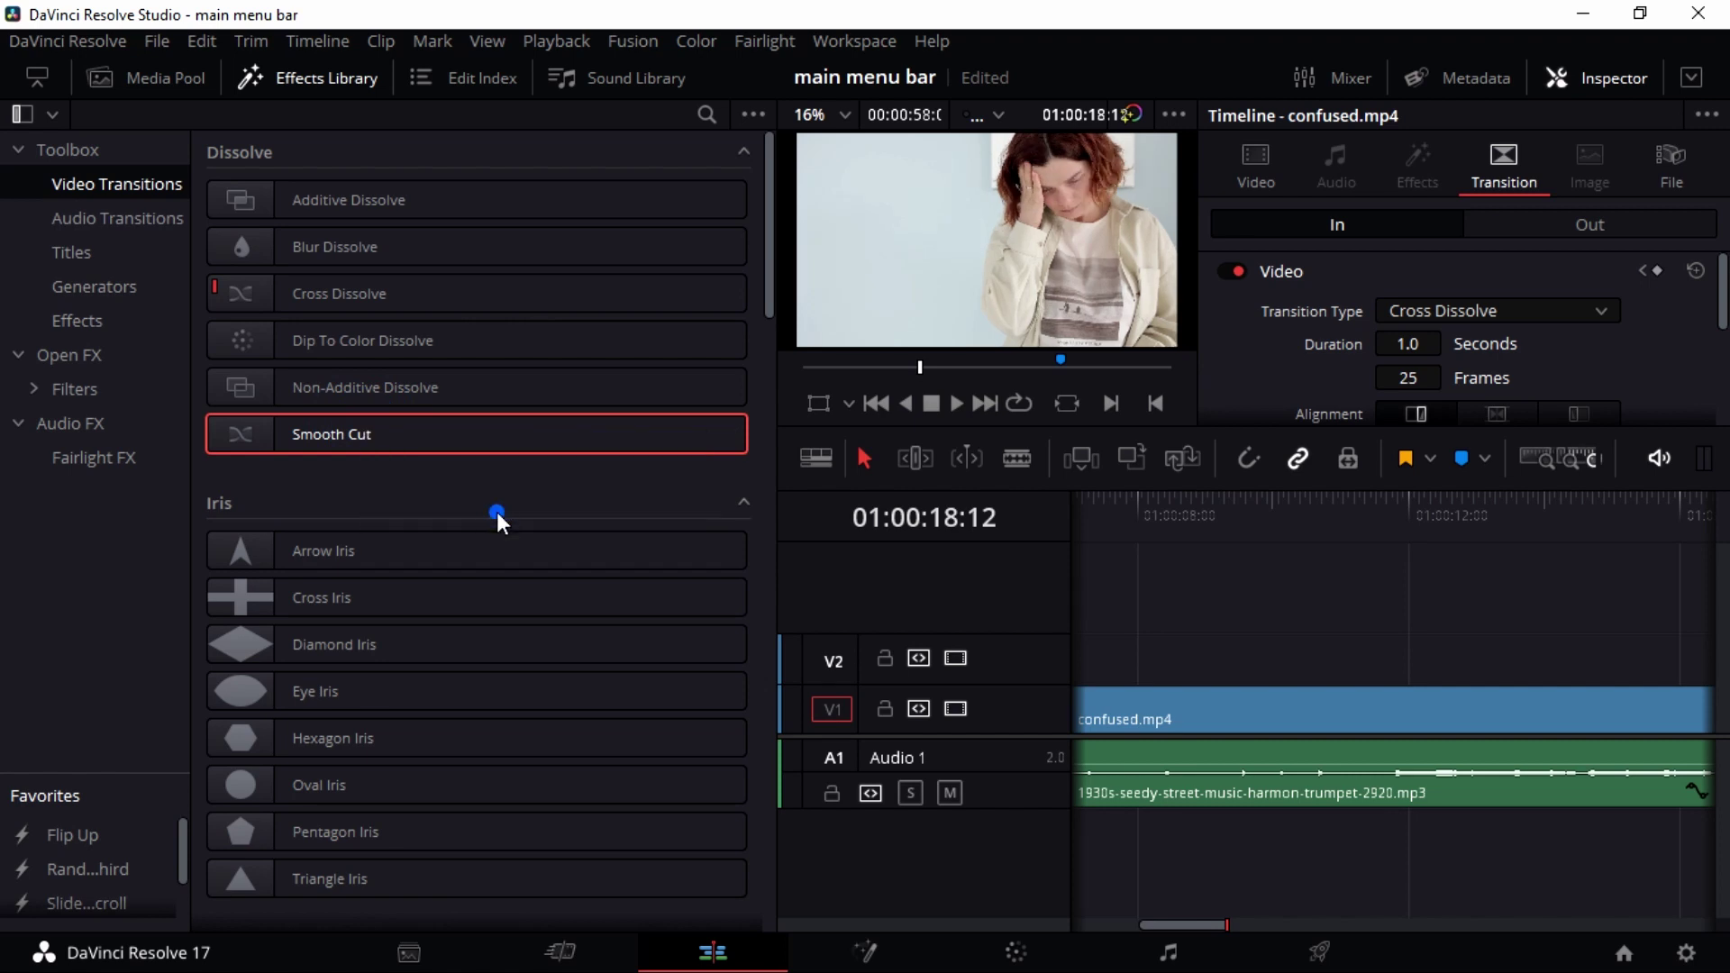
pyautogui.click(302, 72)
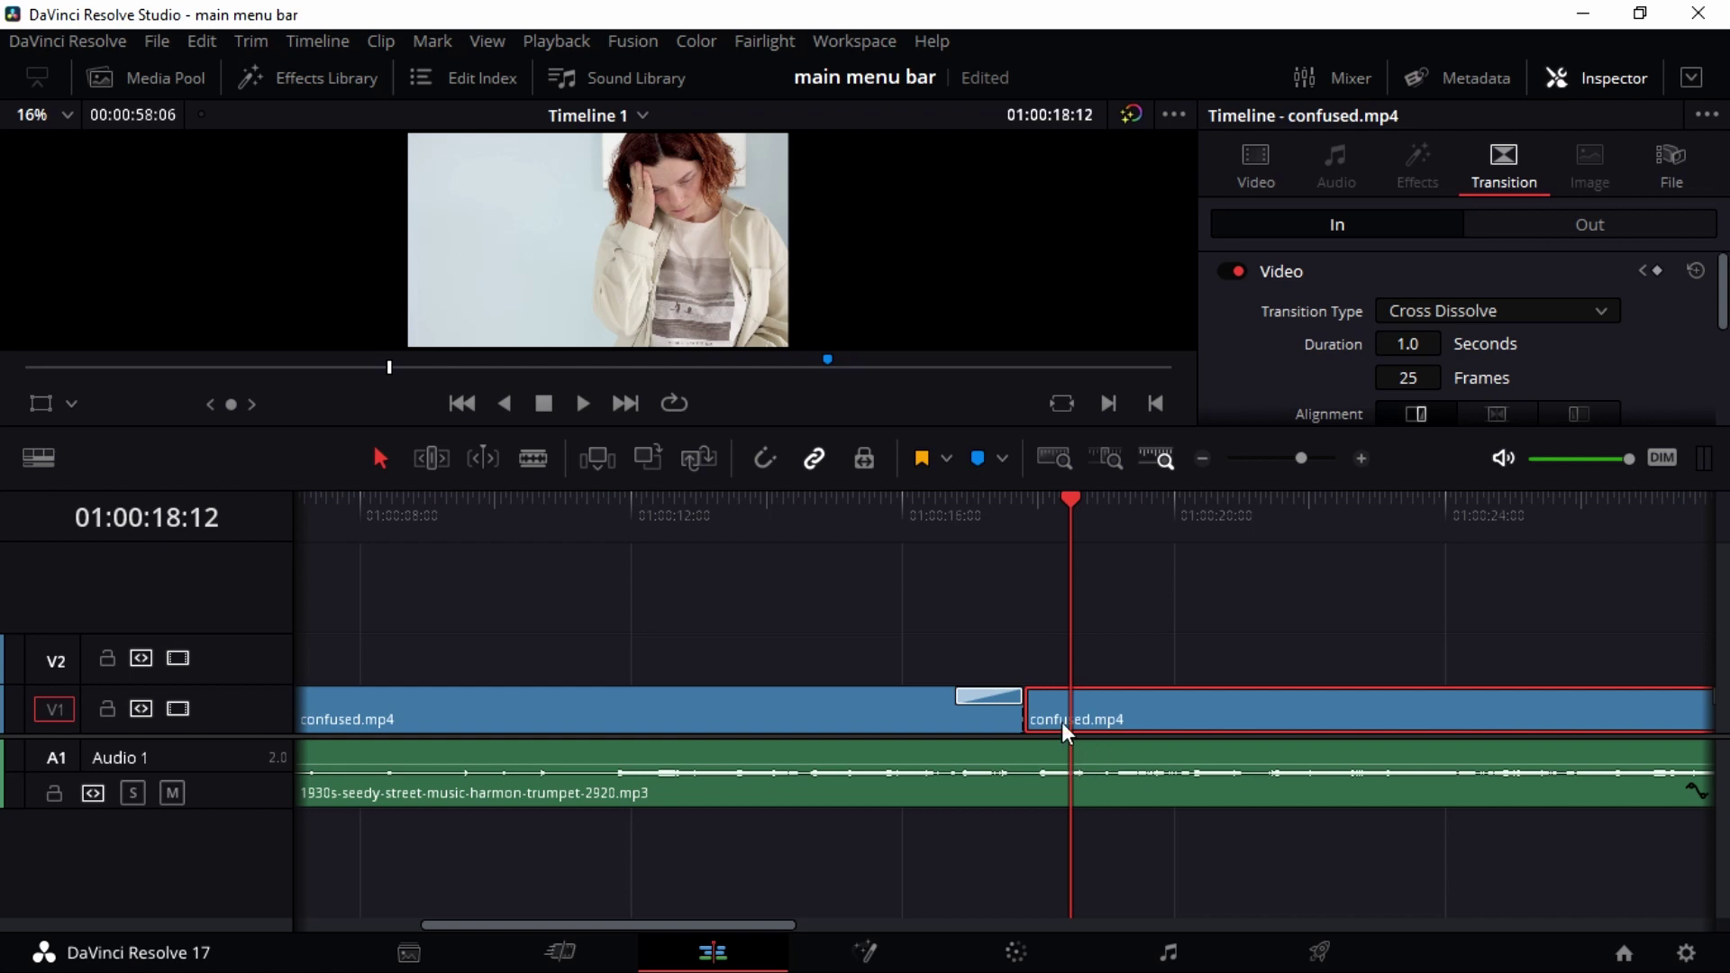
pyautogui.click(1030, 512)
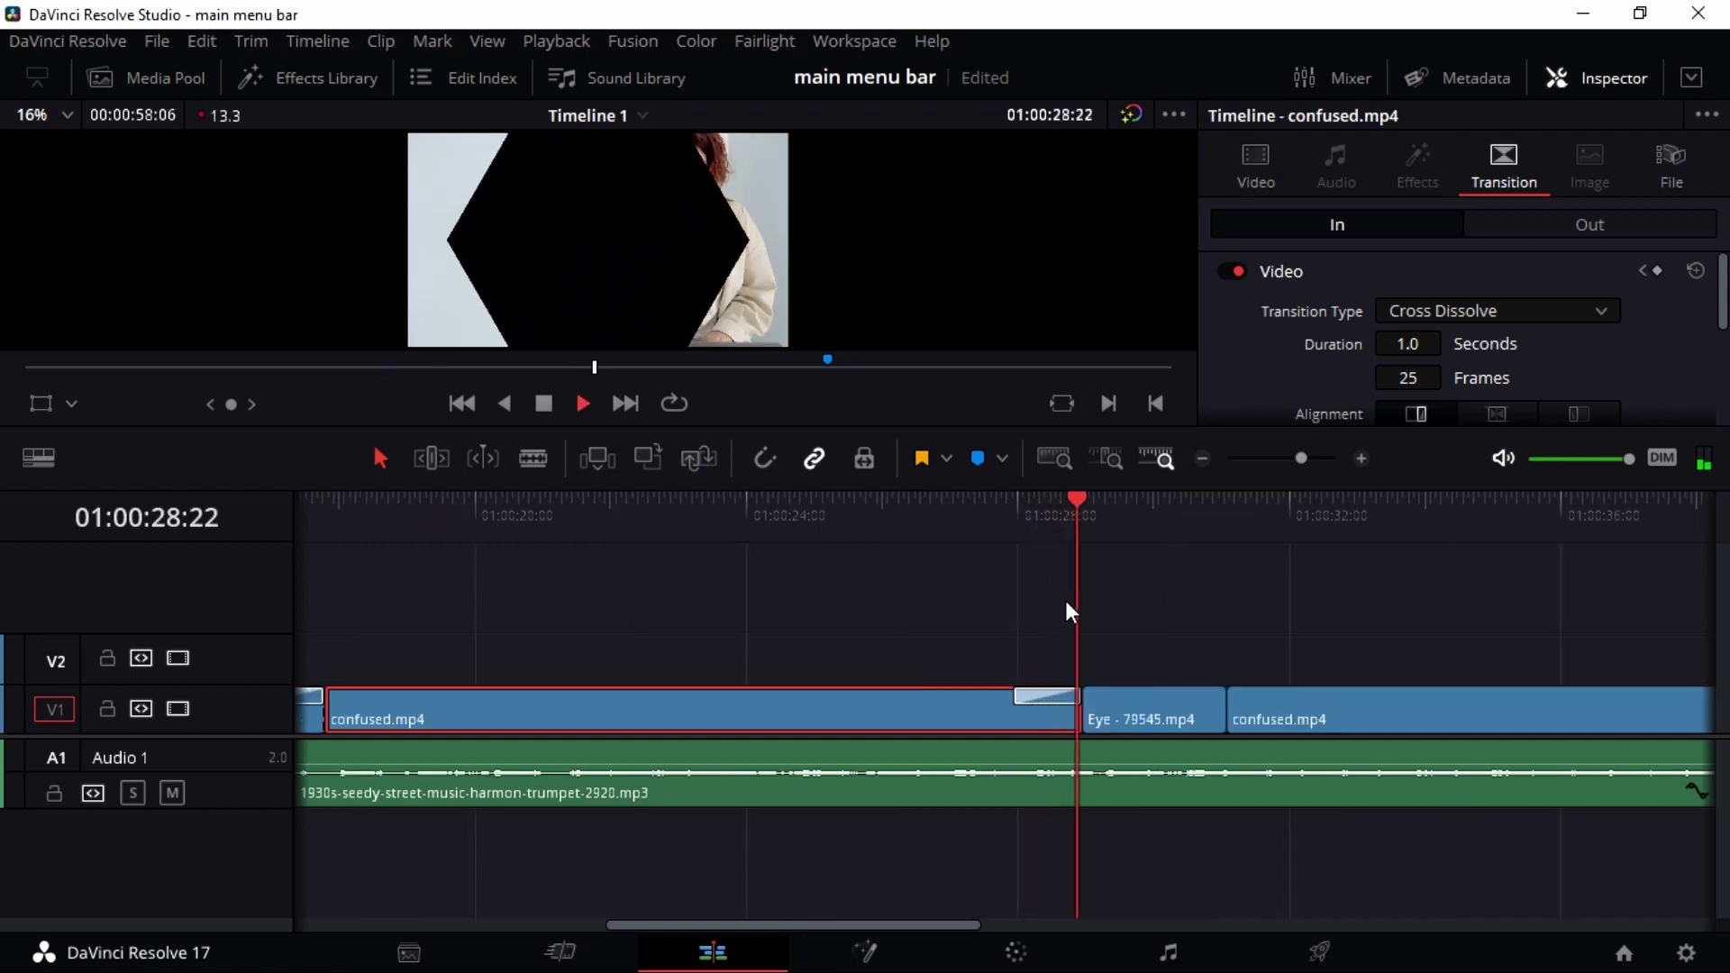
pyautogui.press('space')
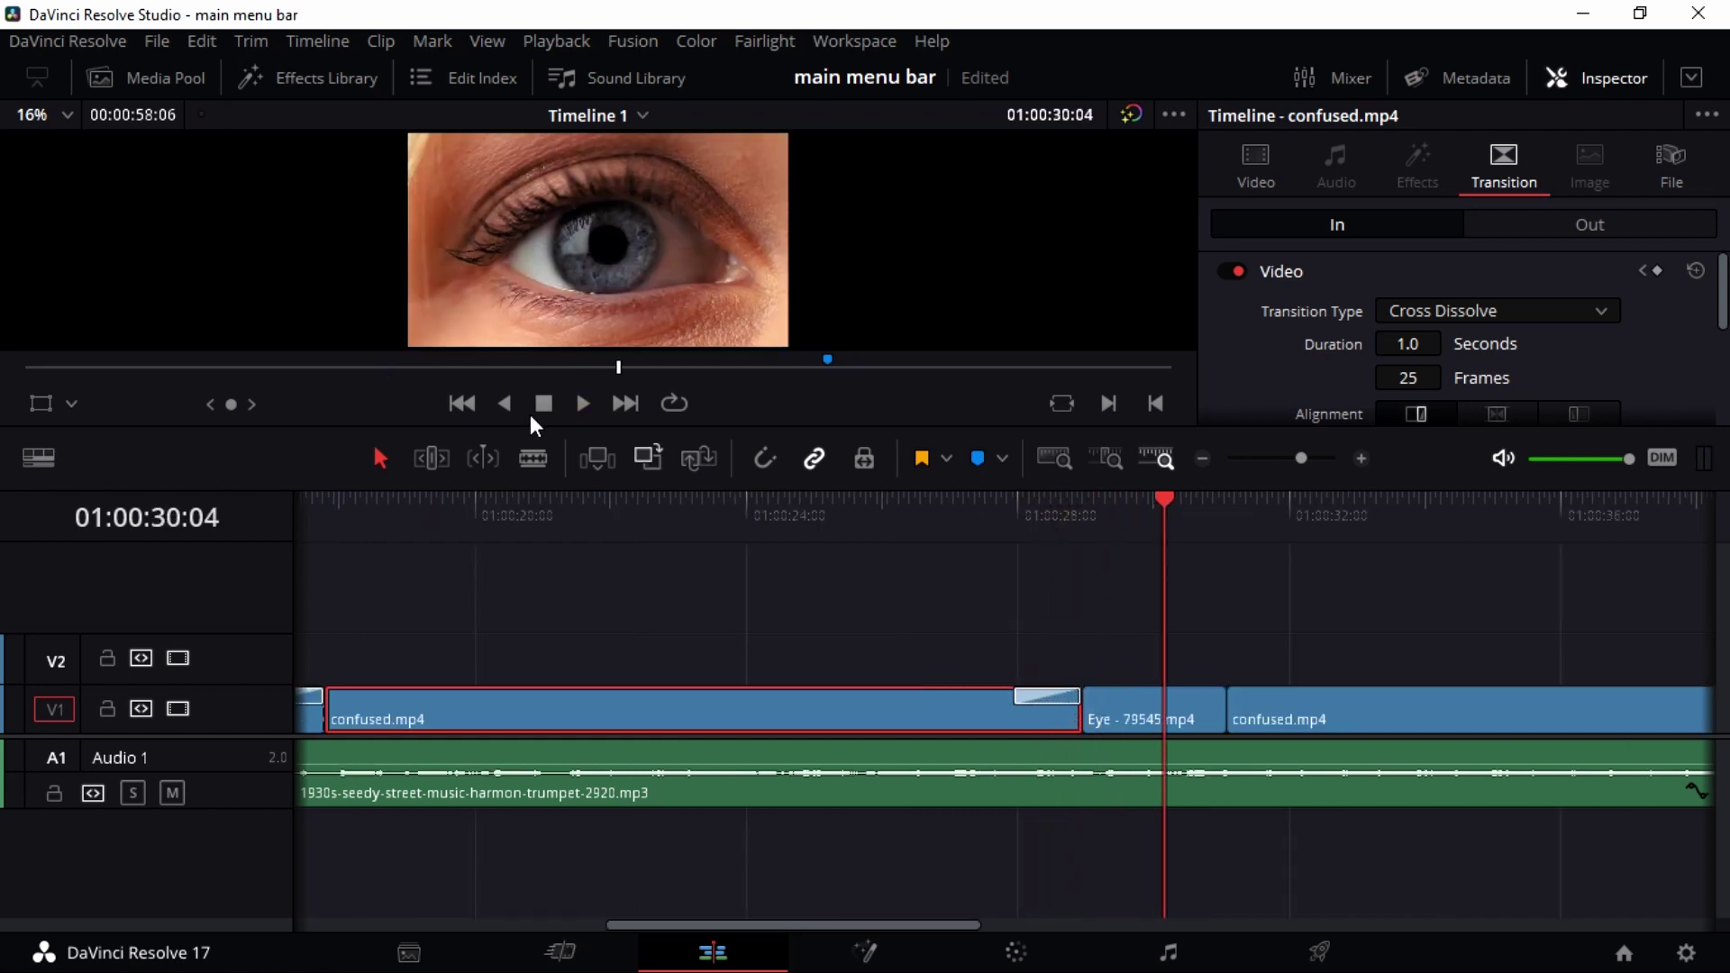
# Step: Select the clips backward on V1 from the confused.mp4 clip that follows the Eye clip, with the playhead at 01:00:32:09
pyautogui.click(317, 41)
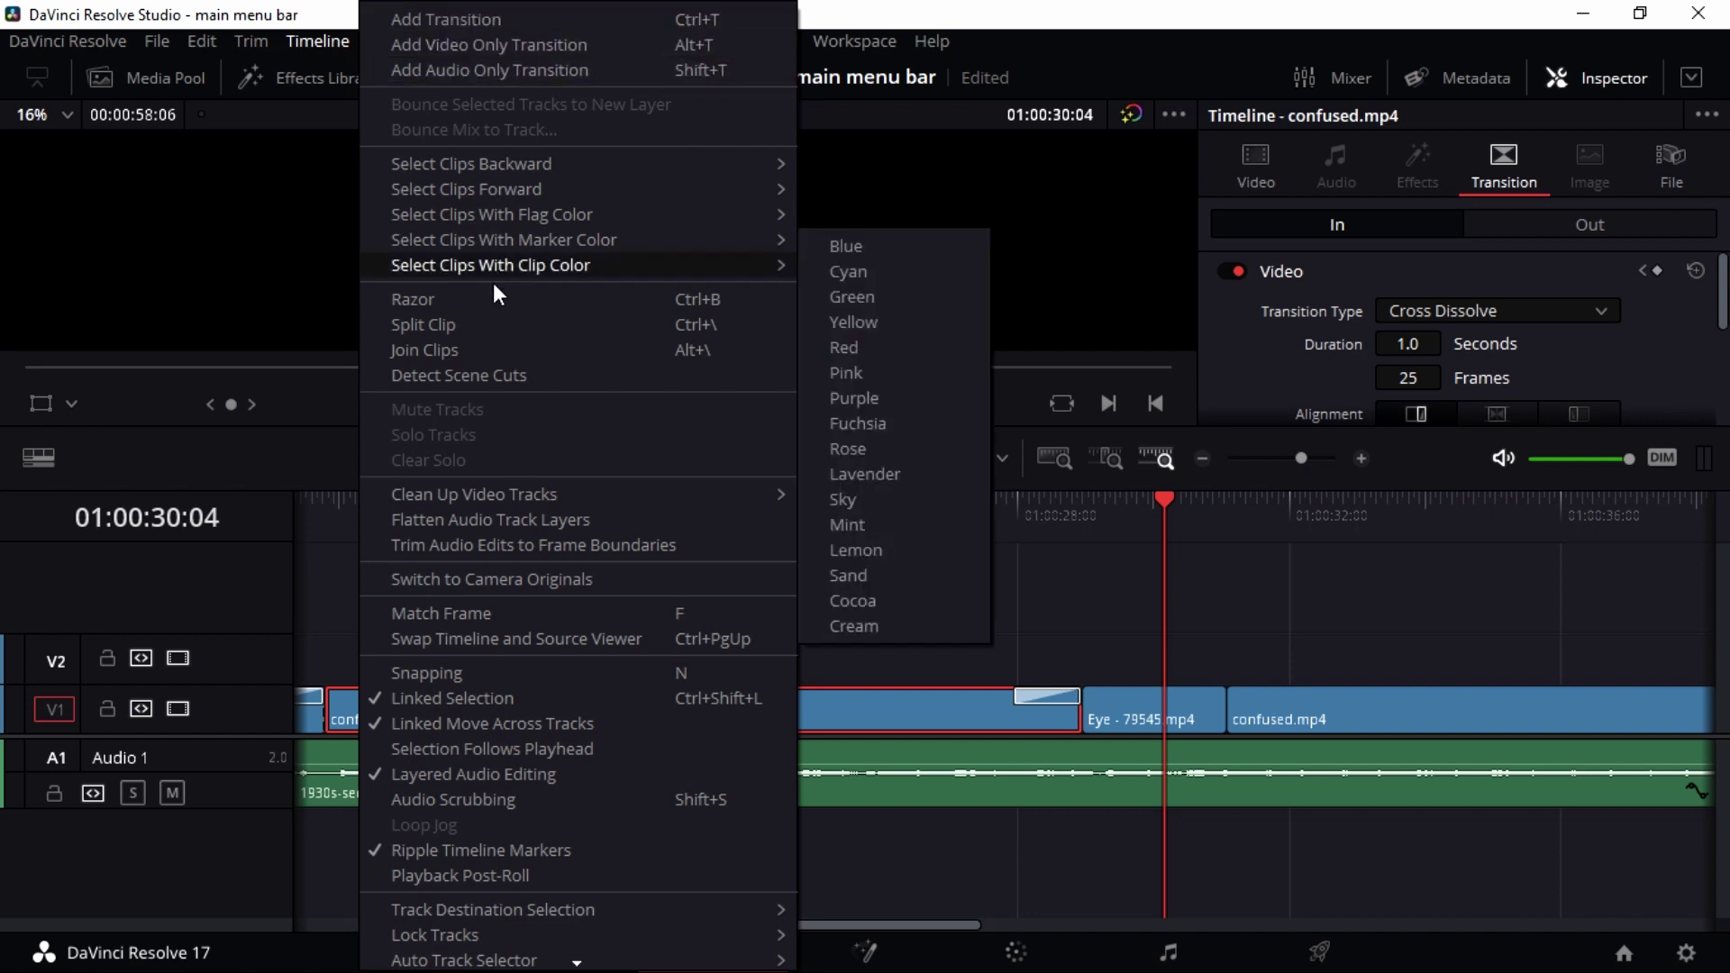
pyautogui.moveTo(534, 161)
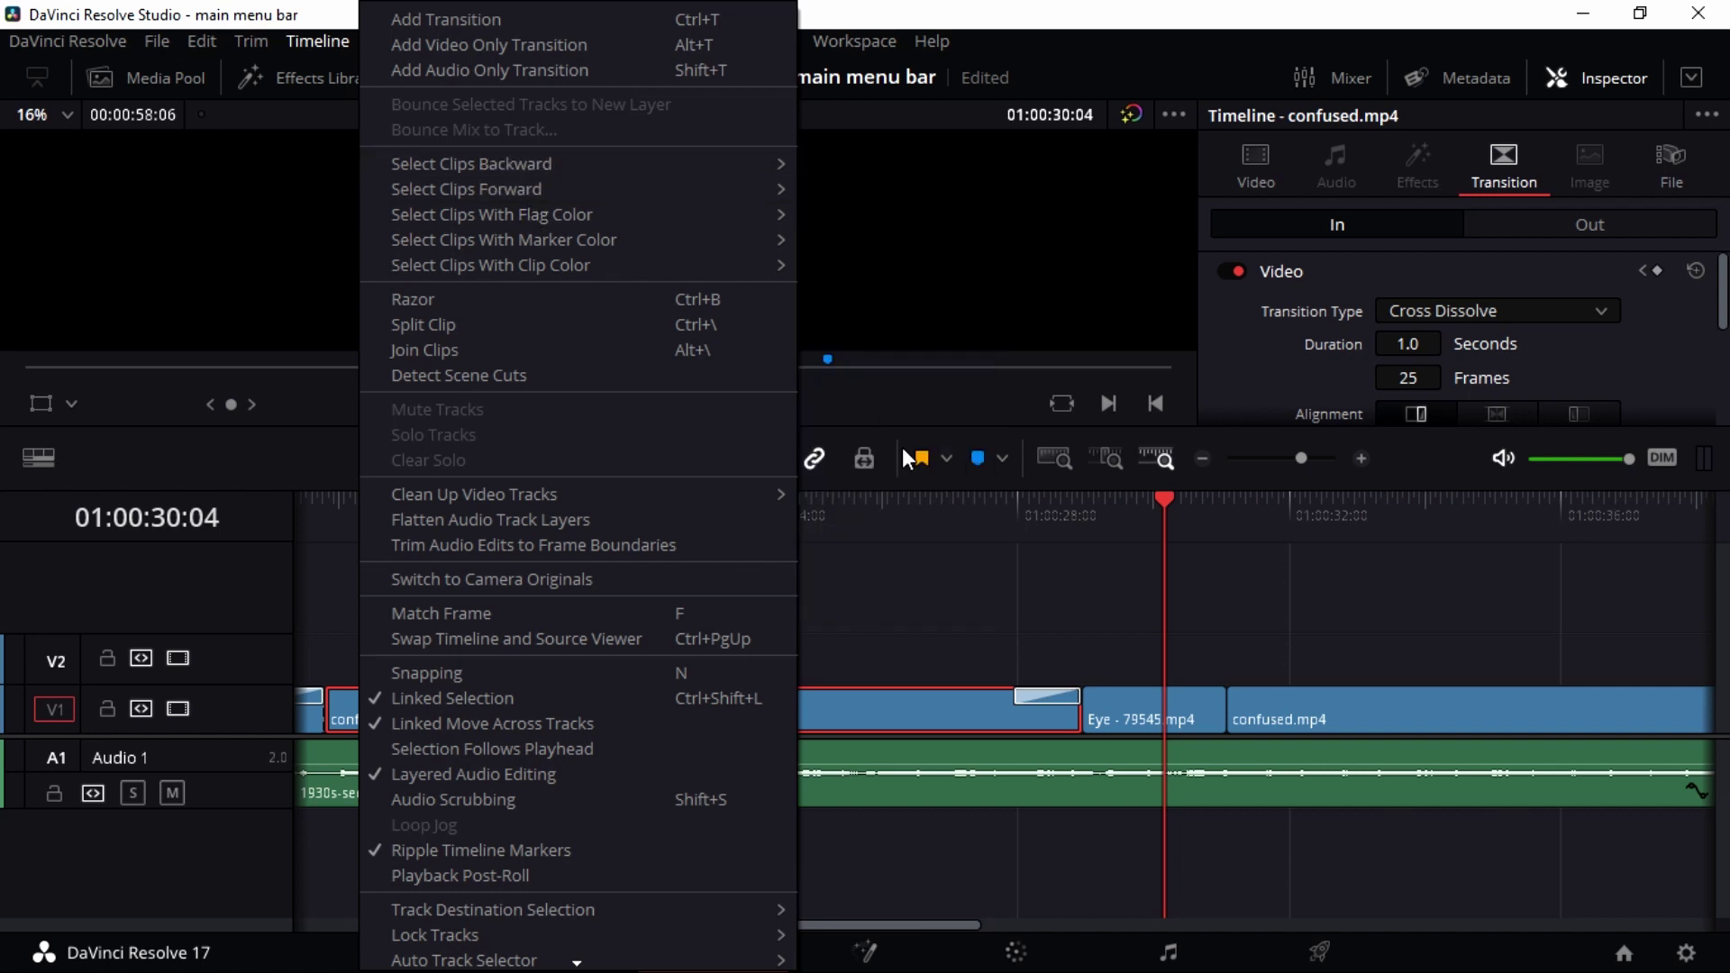
pyautogui.click(1092, 602)
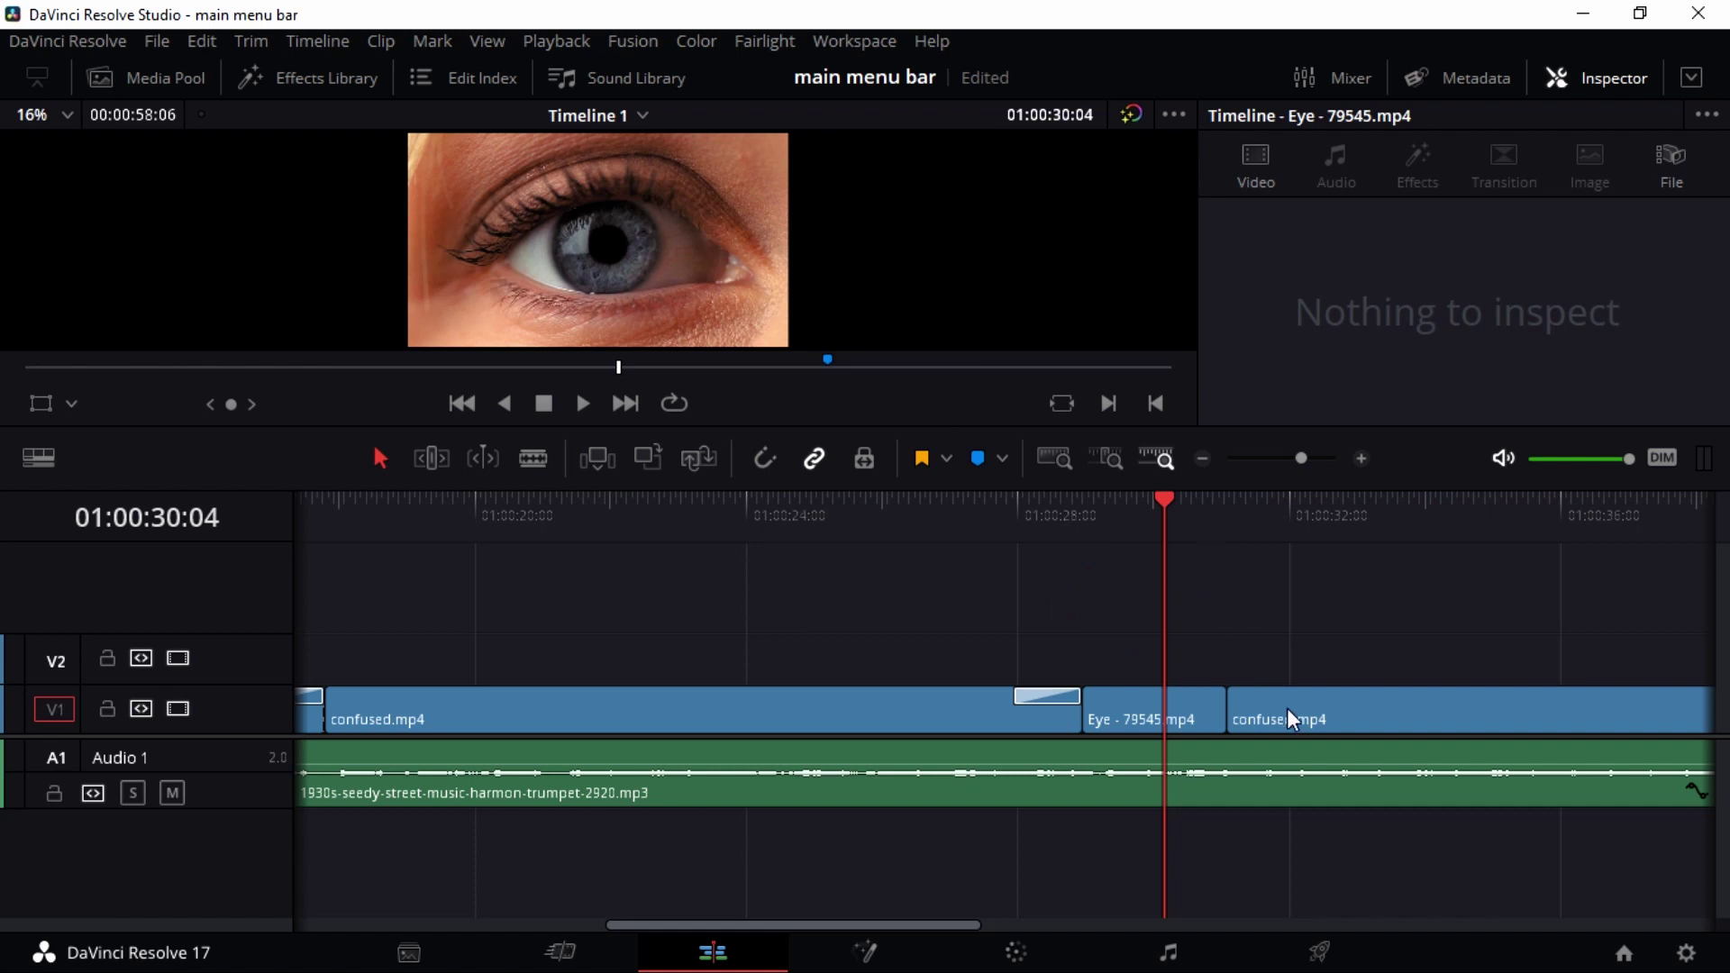
pyautogui.click(1312, 701)
pyautogui.click(1315, 512)
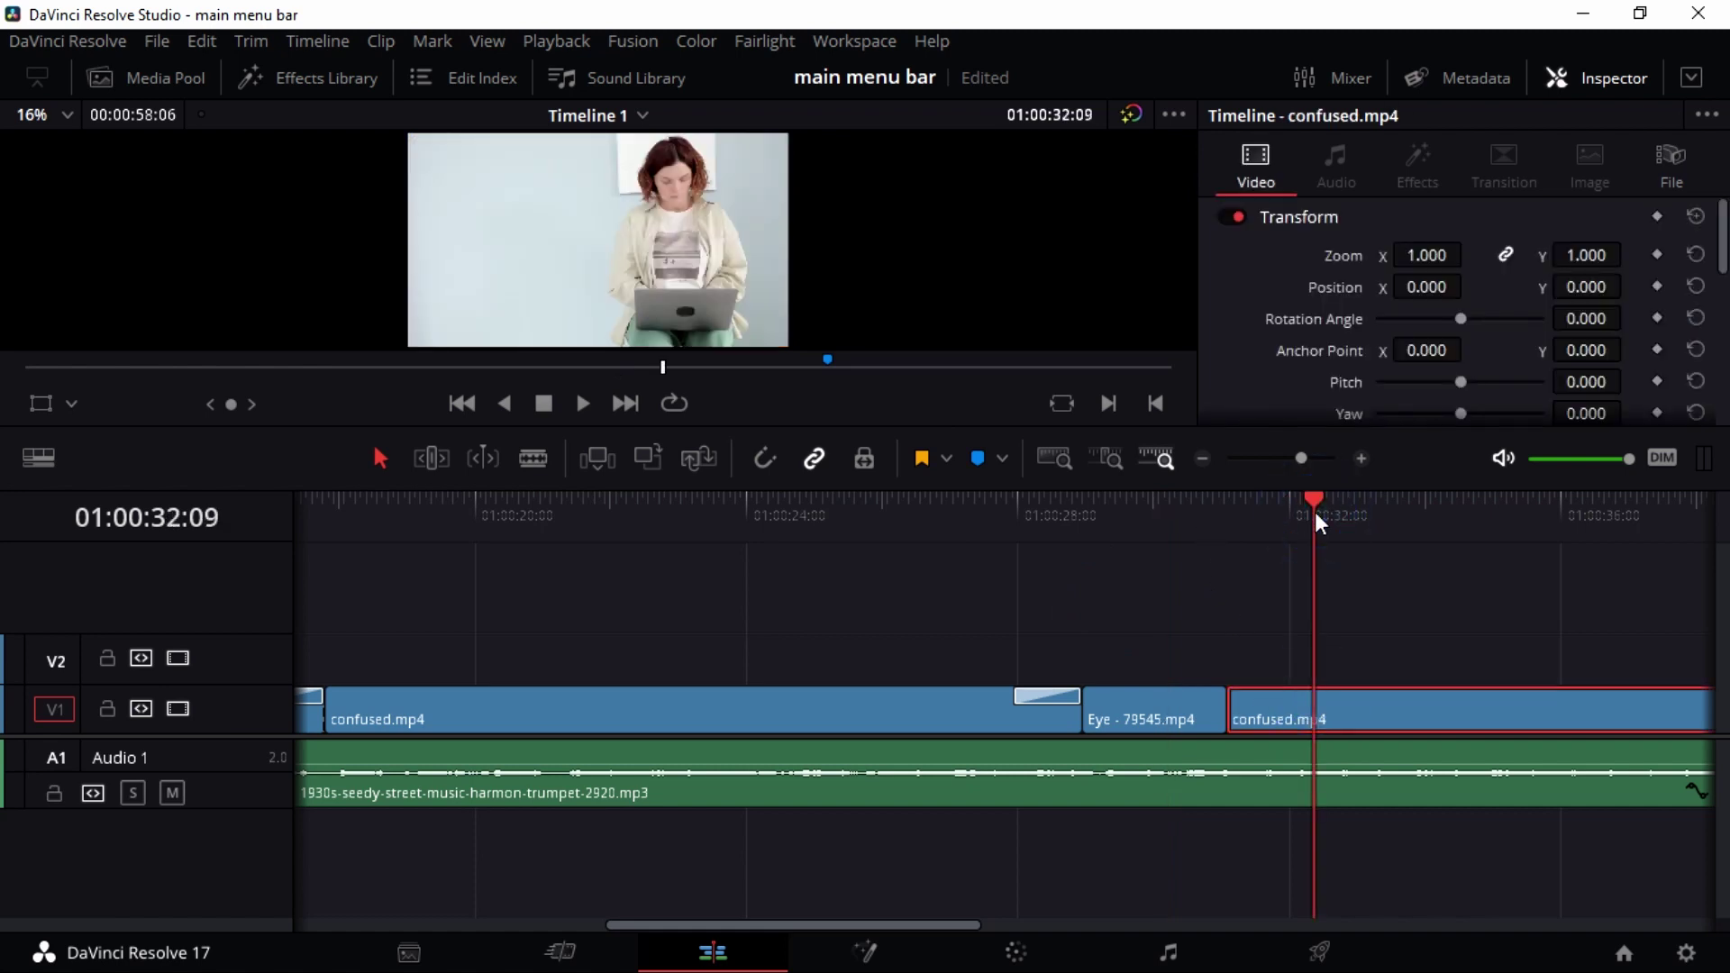
pyautogui.hotkey('ctrl', 'y')
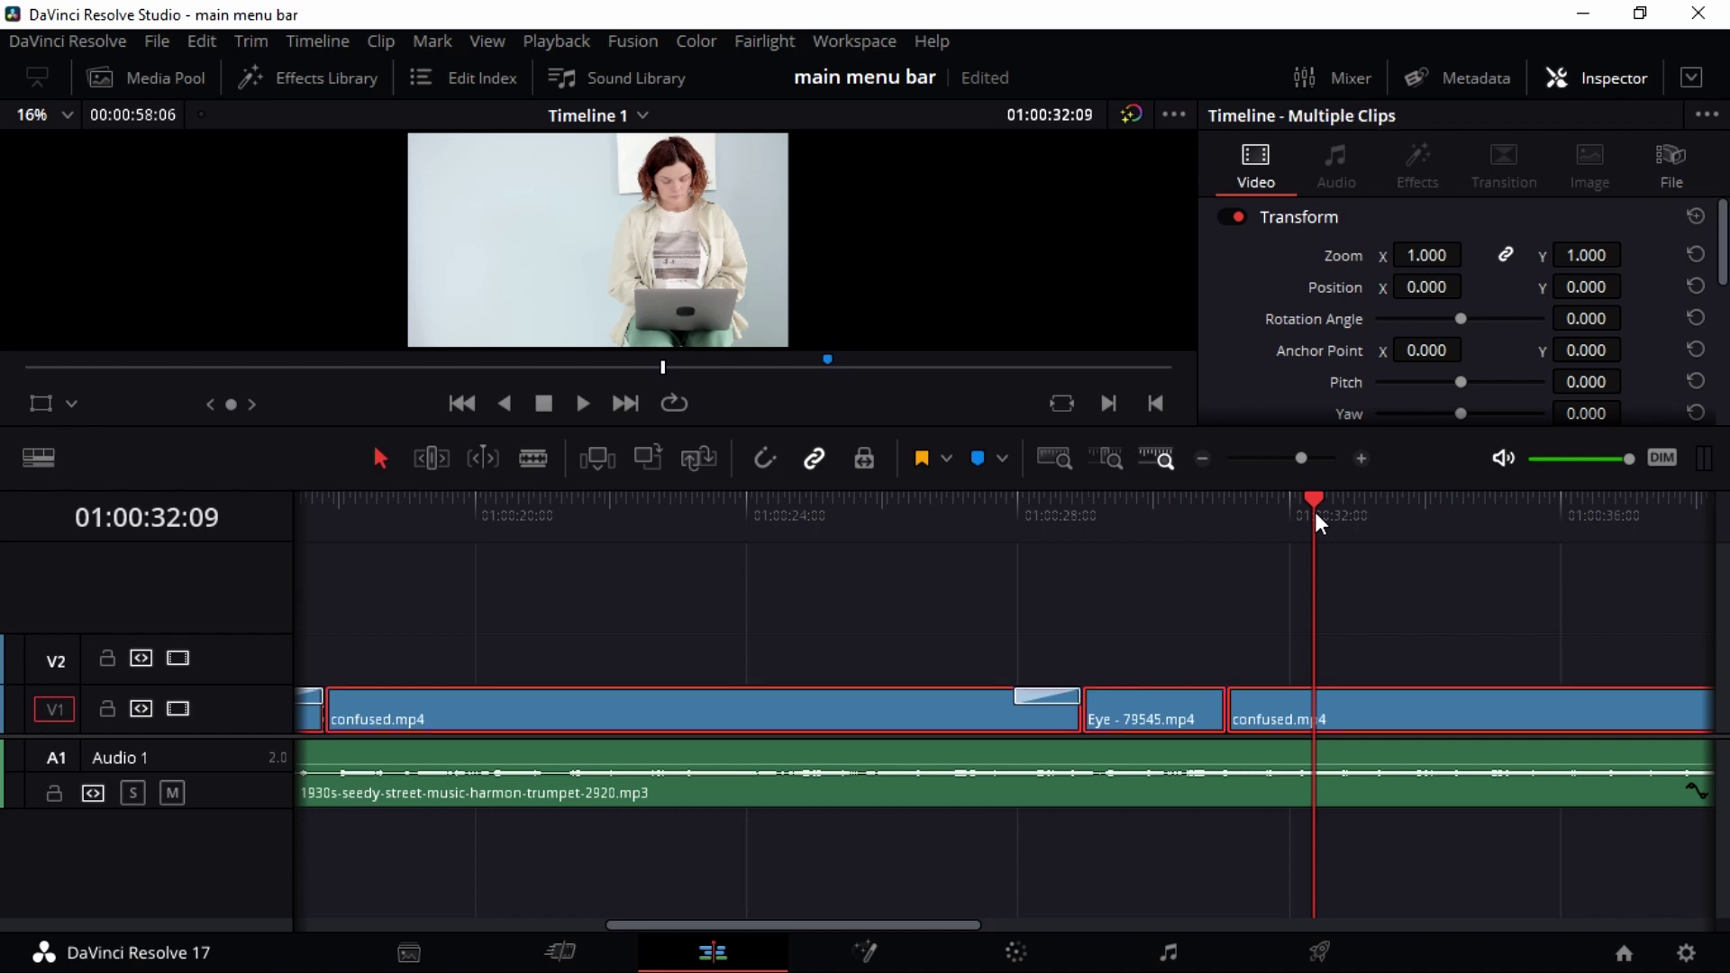
# Step: Examine the Timeline commands for selecting clips forward and by marker color, and minimize the Screen Recorder window
pyautogui.click(317, 41)
pyautogui.moveTo(532, 191)
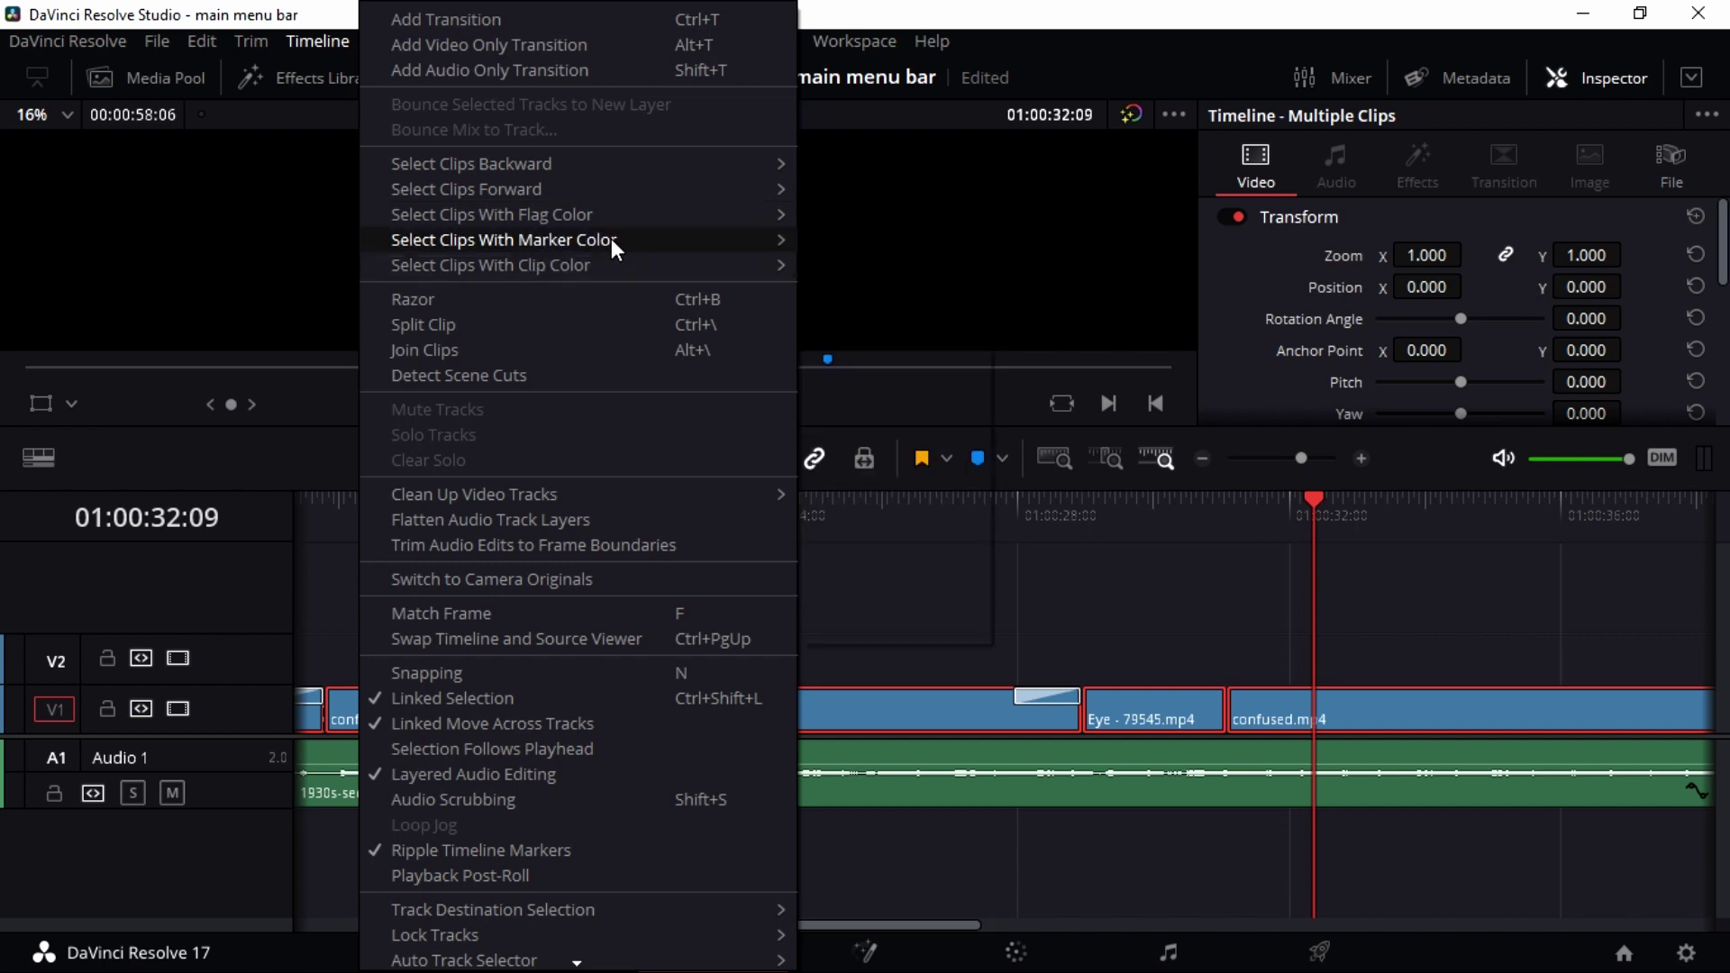
pyautogui.moveTo(612, 242)
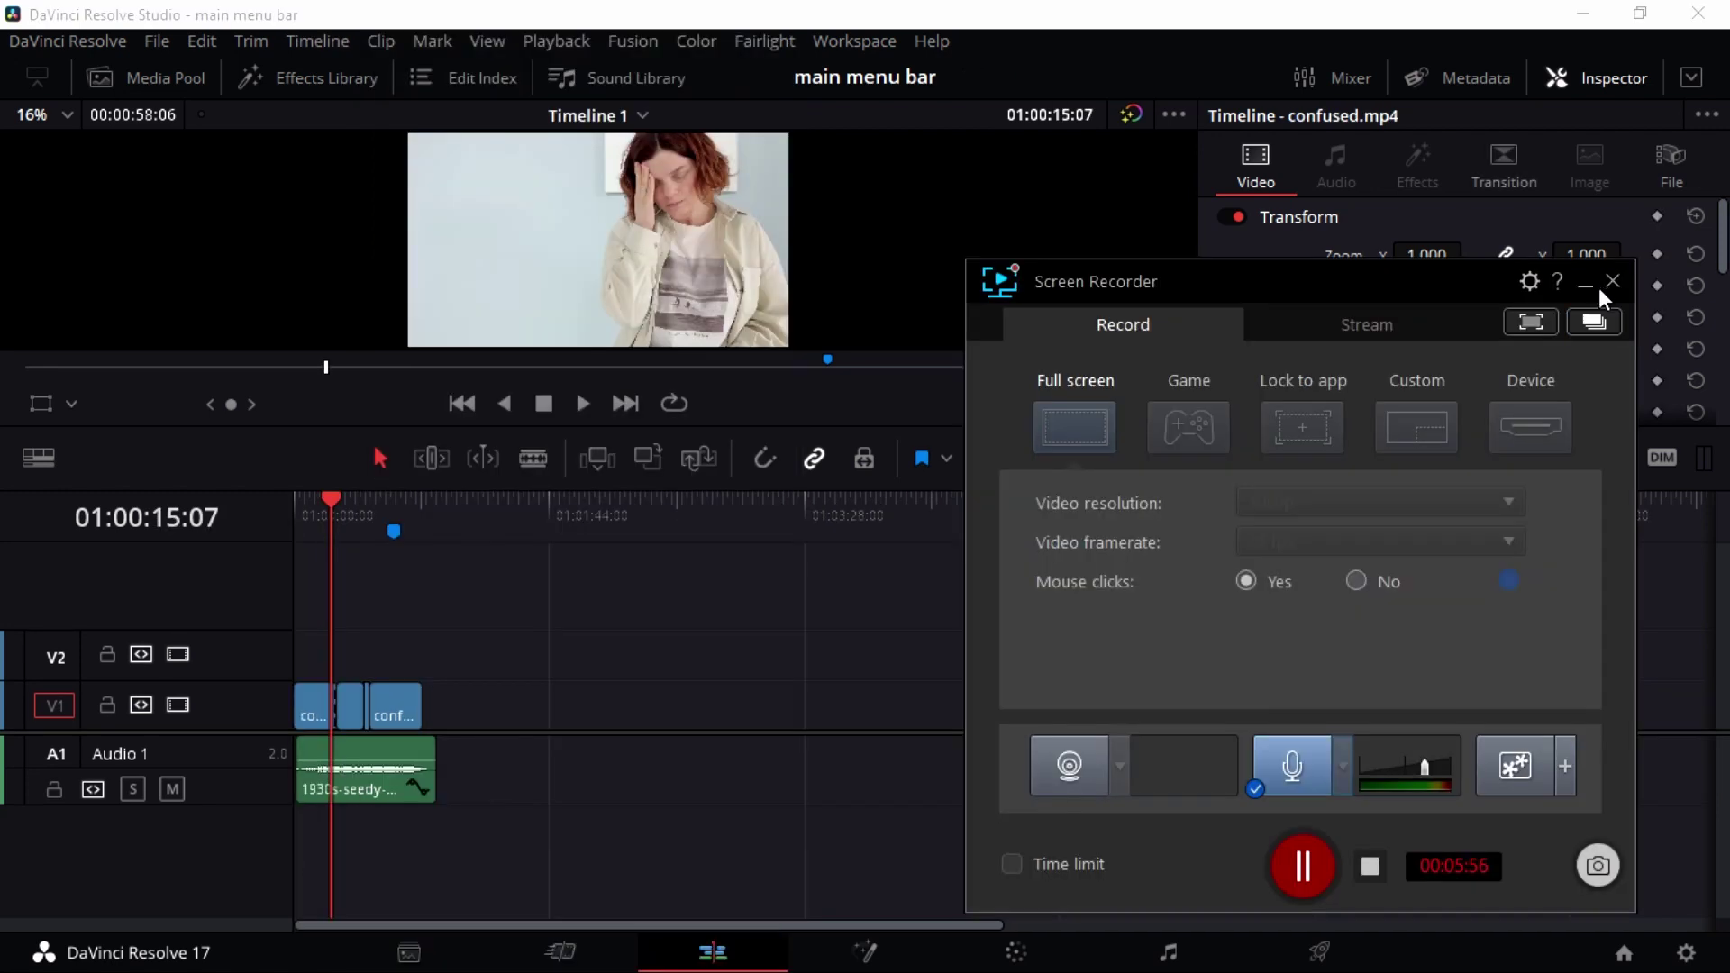
pyautogui.click(1586, 285)
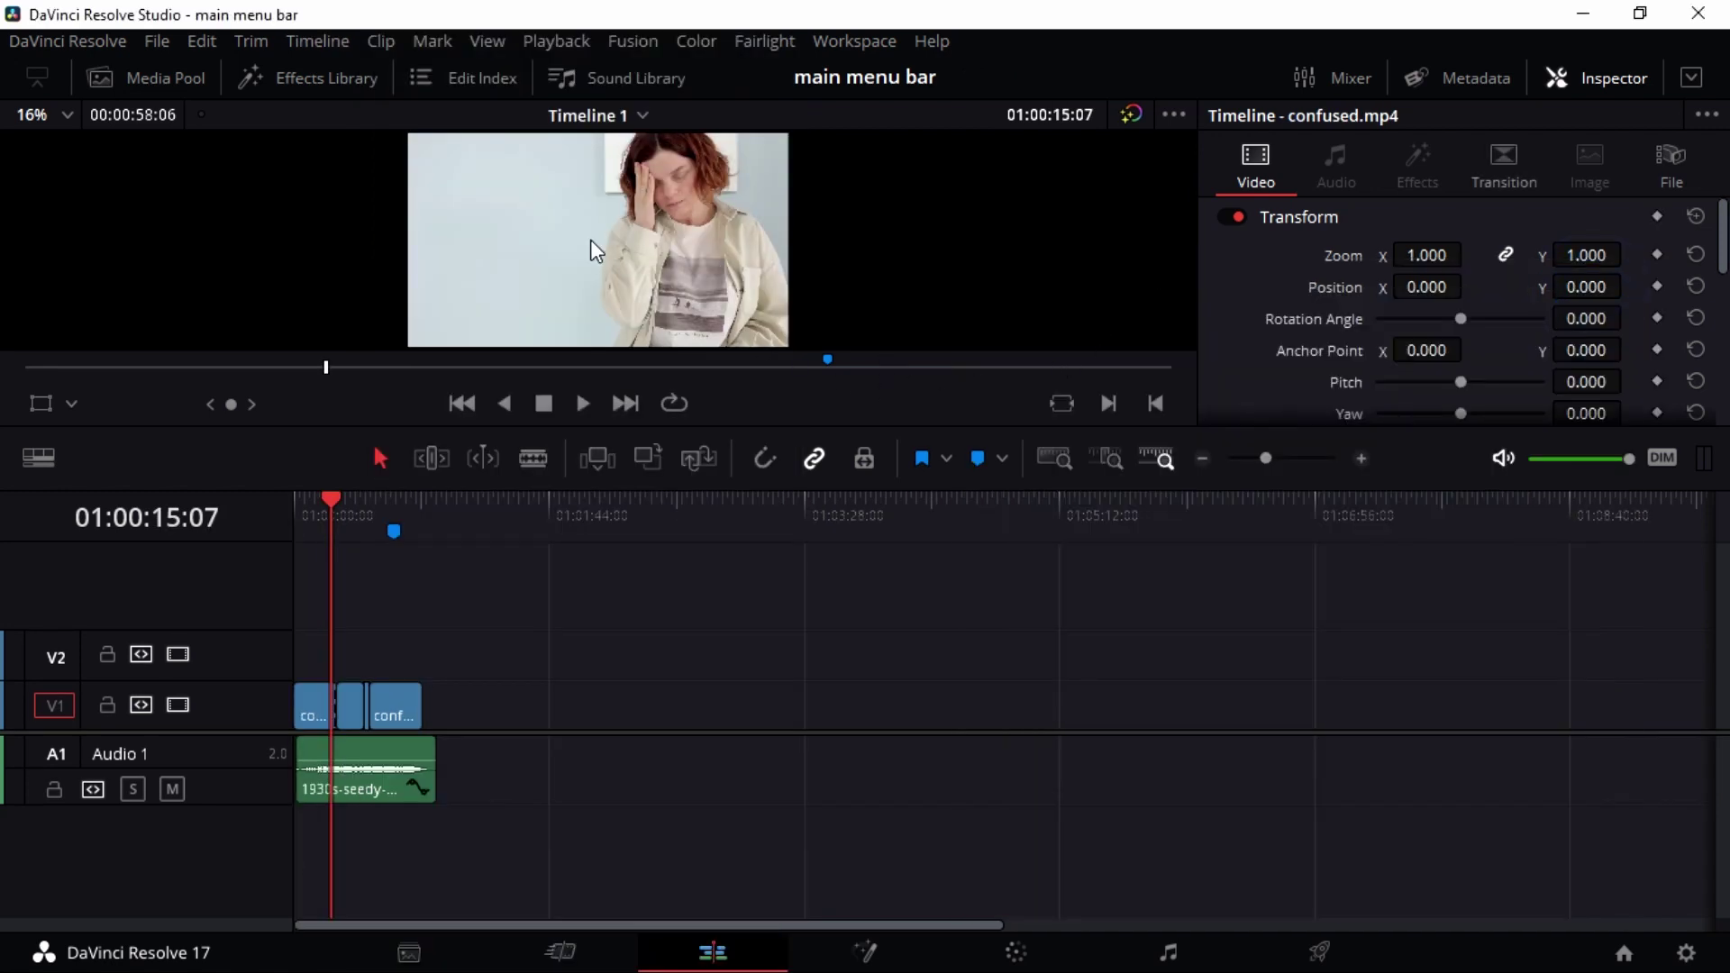
# Step: Examine the Timeline commands for cleaning up video tracks and snapping, and switch to the Edit page
pyautogui.click(317, 41)
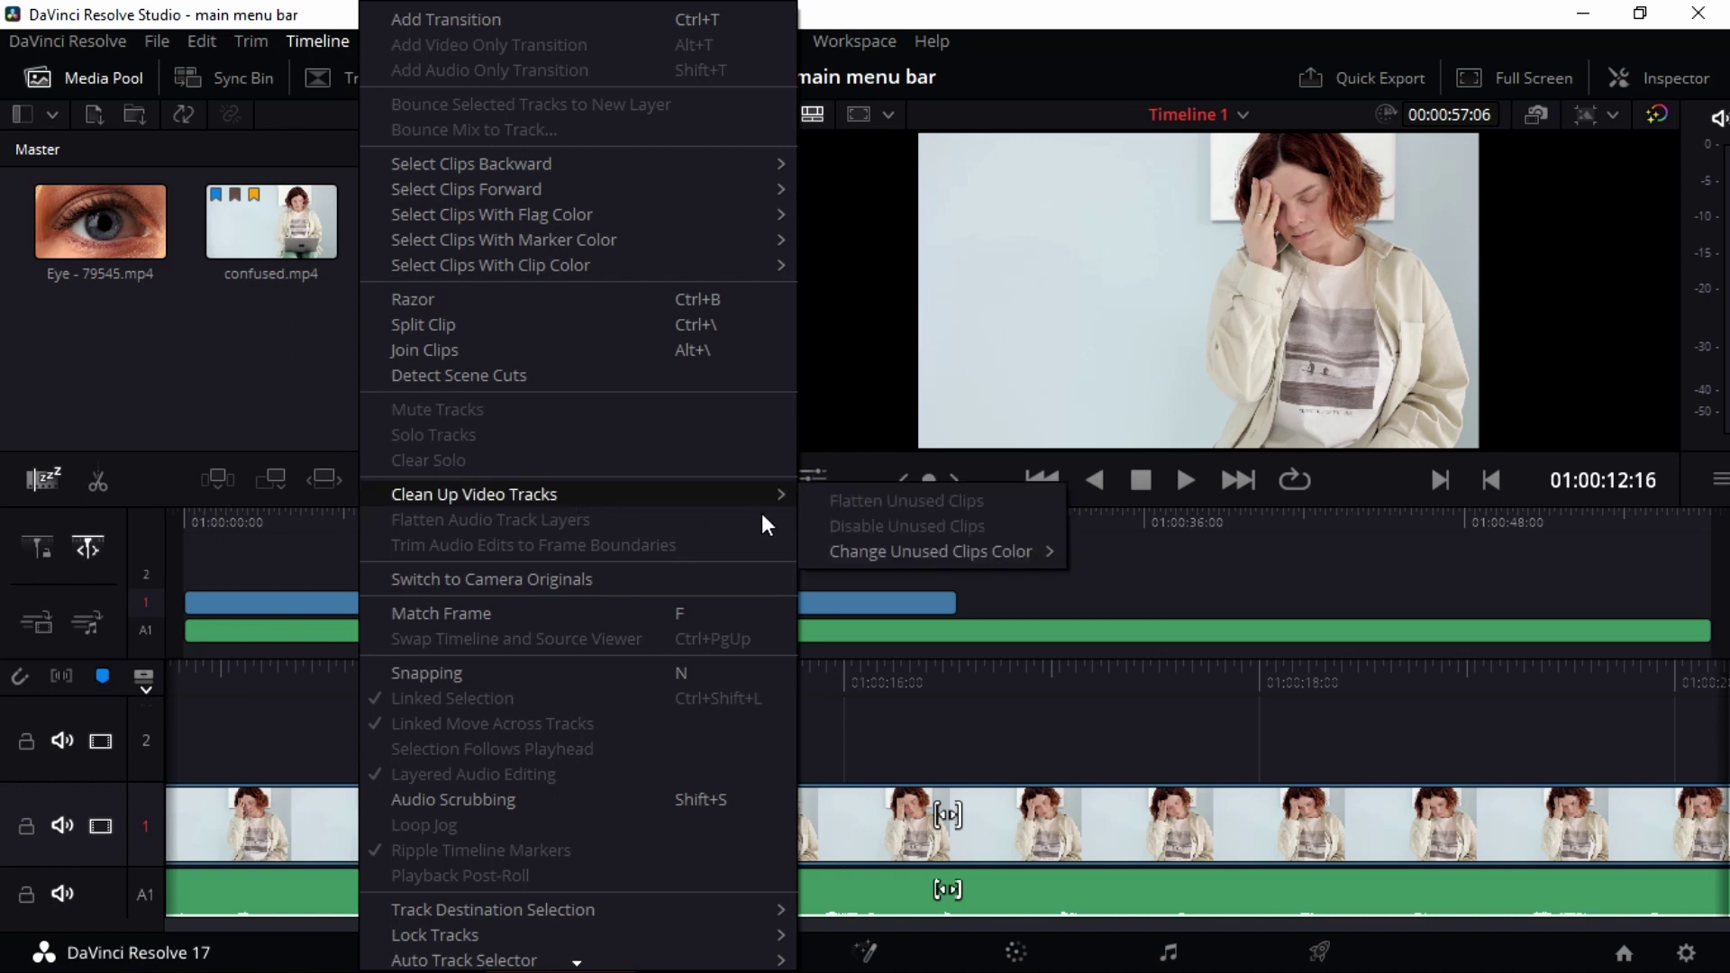
pyautogui.moveTo(555, 497)
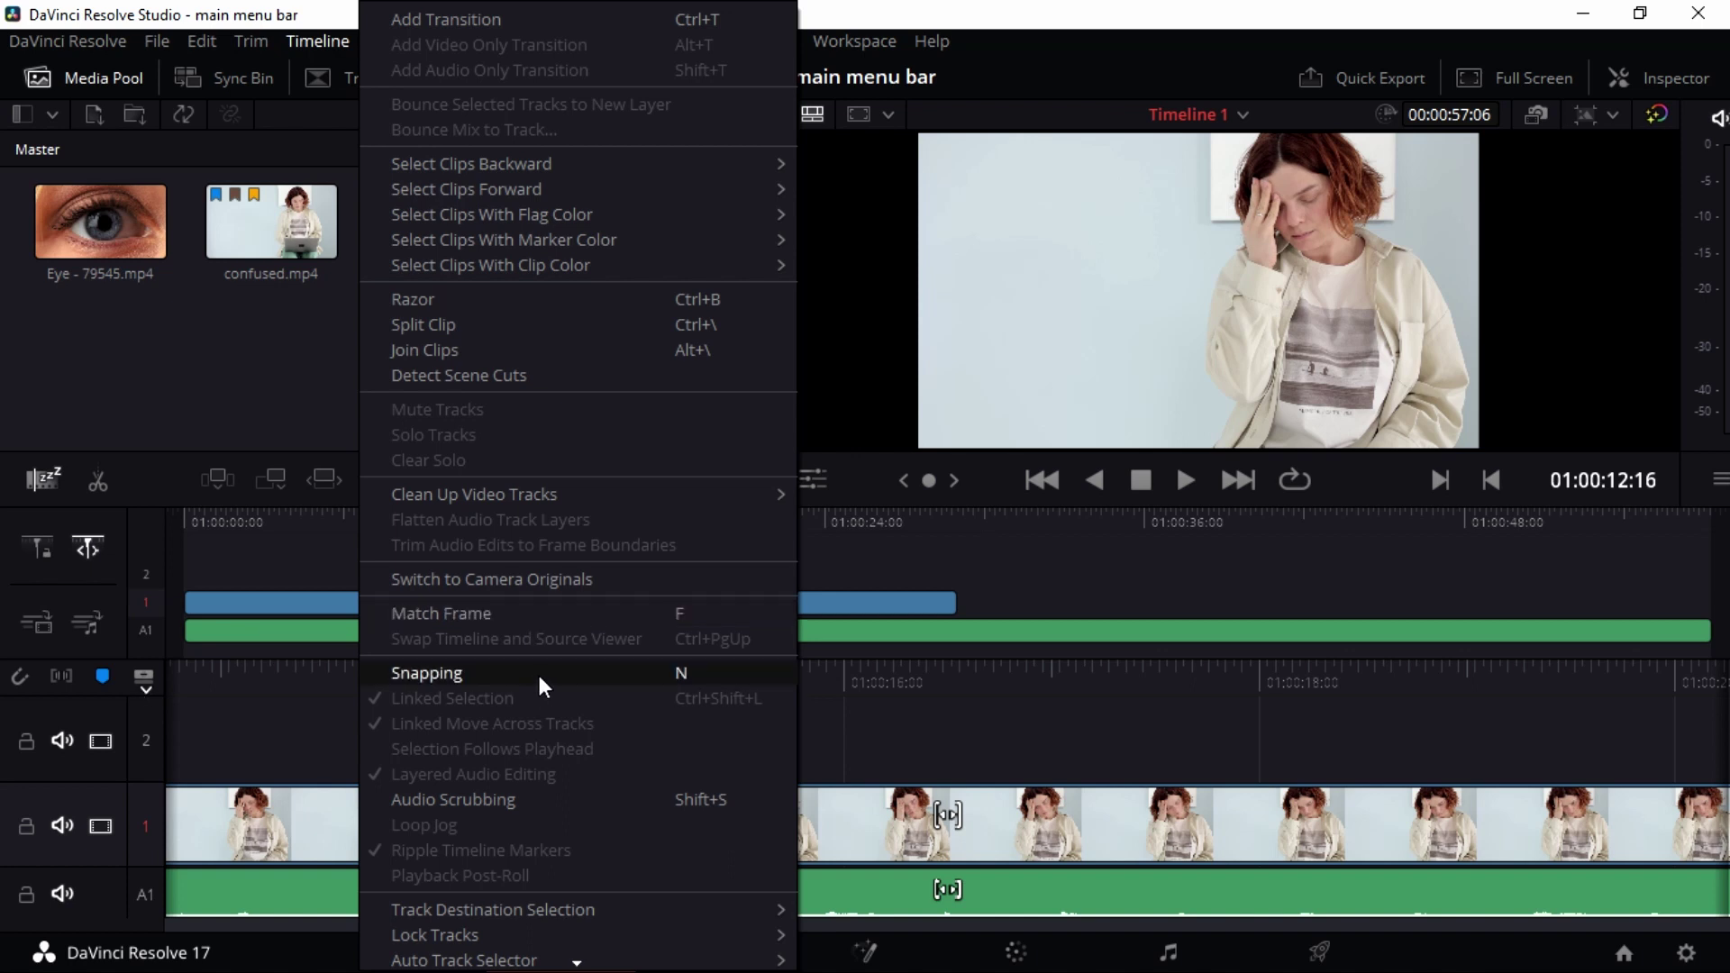
pyautogui.click(683, 680)
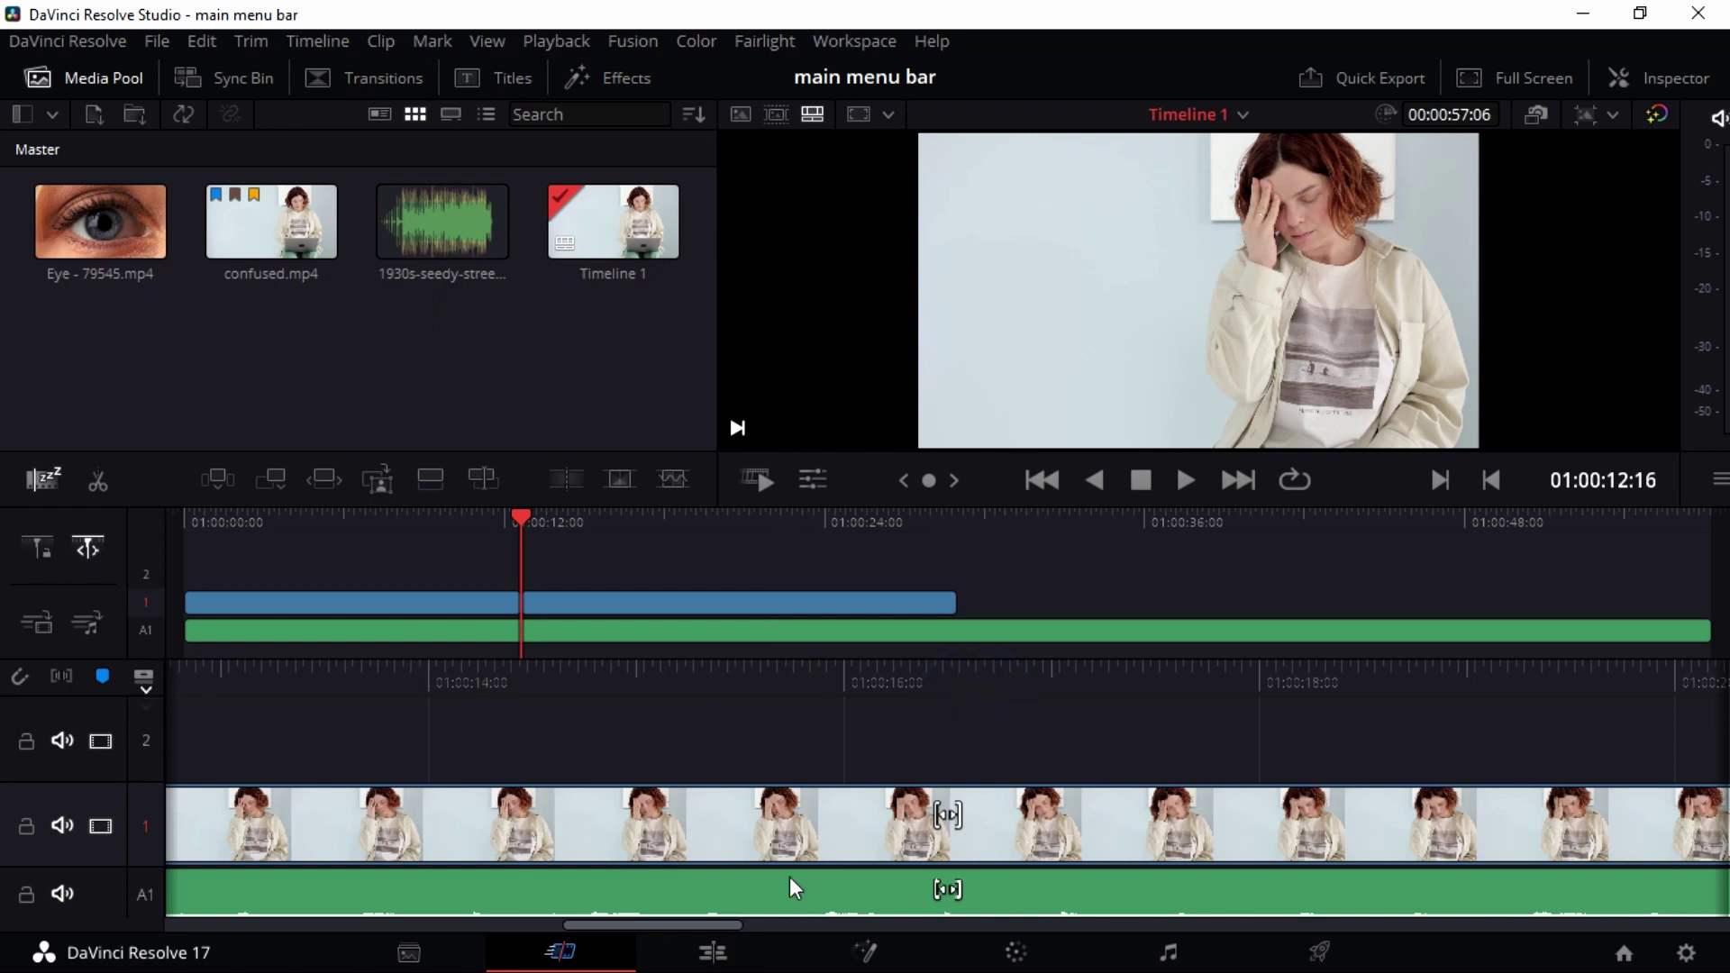
pyautogui.click(721, 957)
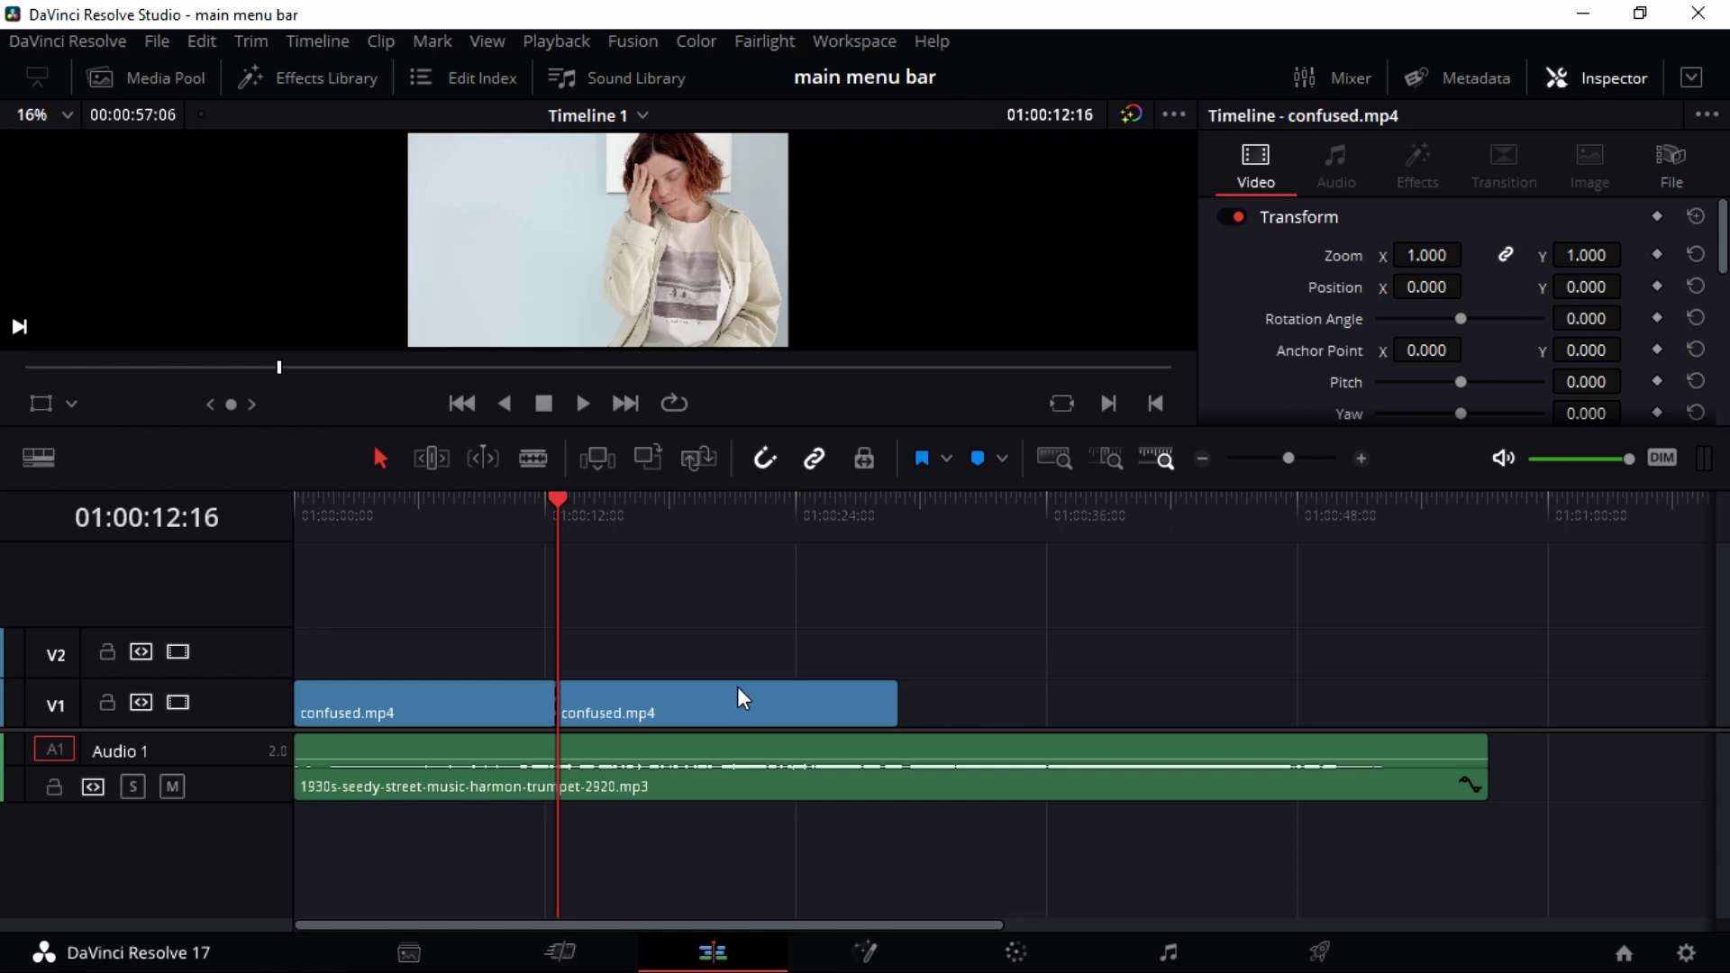
# Step: Move the playhead to 01:00:18:01 and try sliding the second confused.mp4 clip on V1 to demonstrate snapping
pyautogui.moveTo(538, 498); pyautogui.dragTo(673, 524)
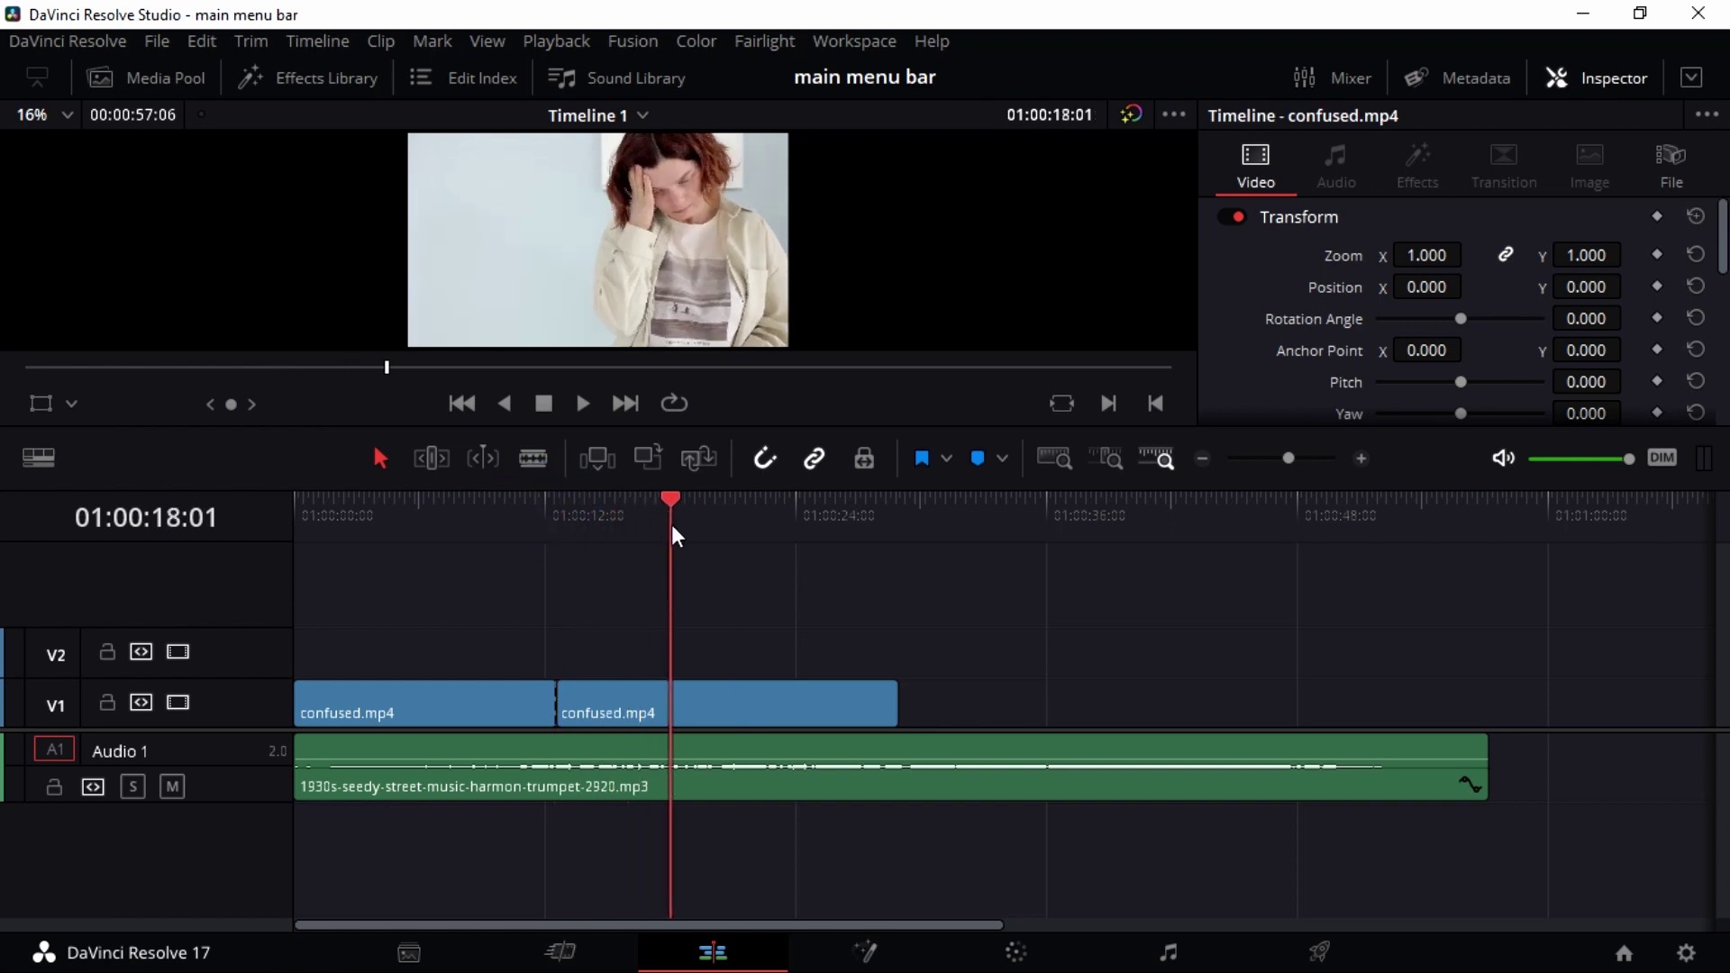
pyautogui.moveTo(624, 694); pyautogui.dragTo(696, 711)
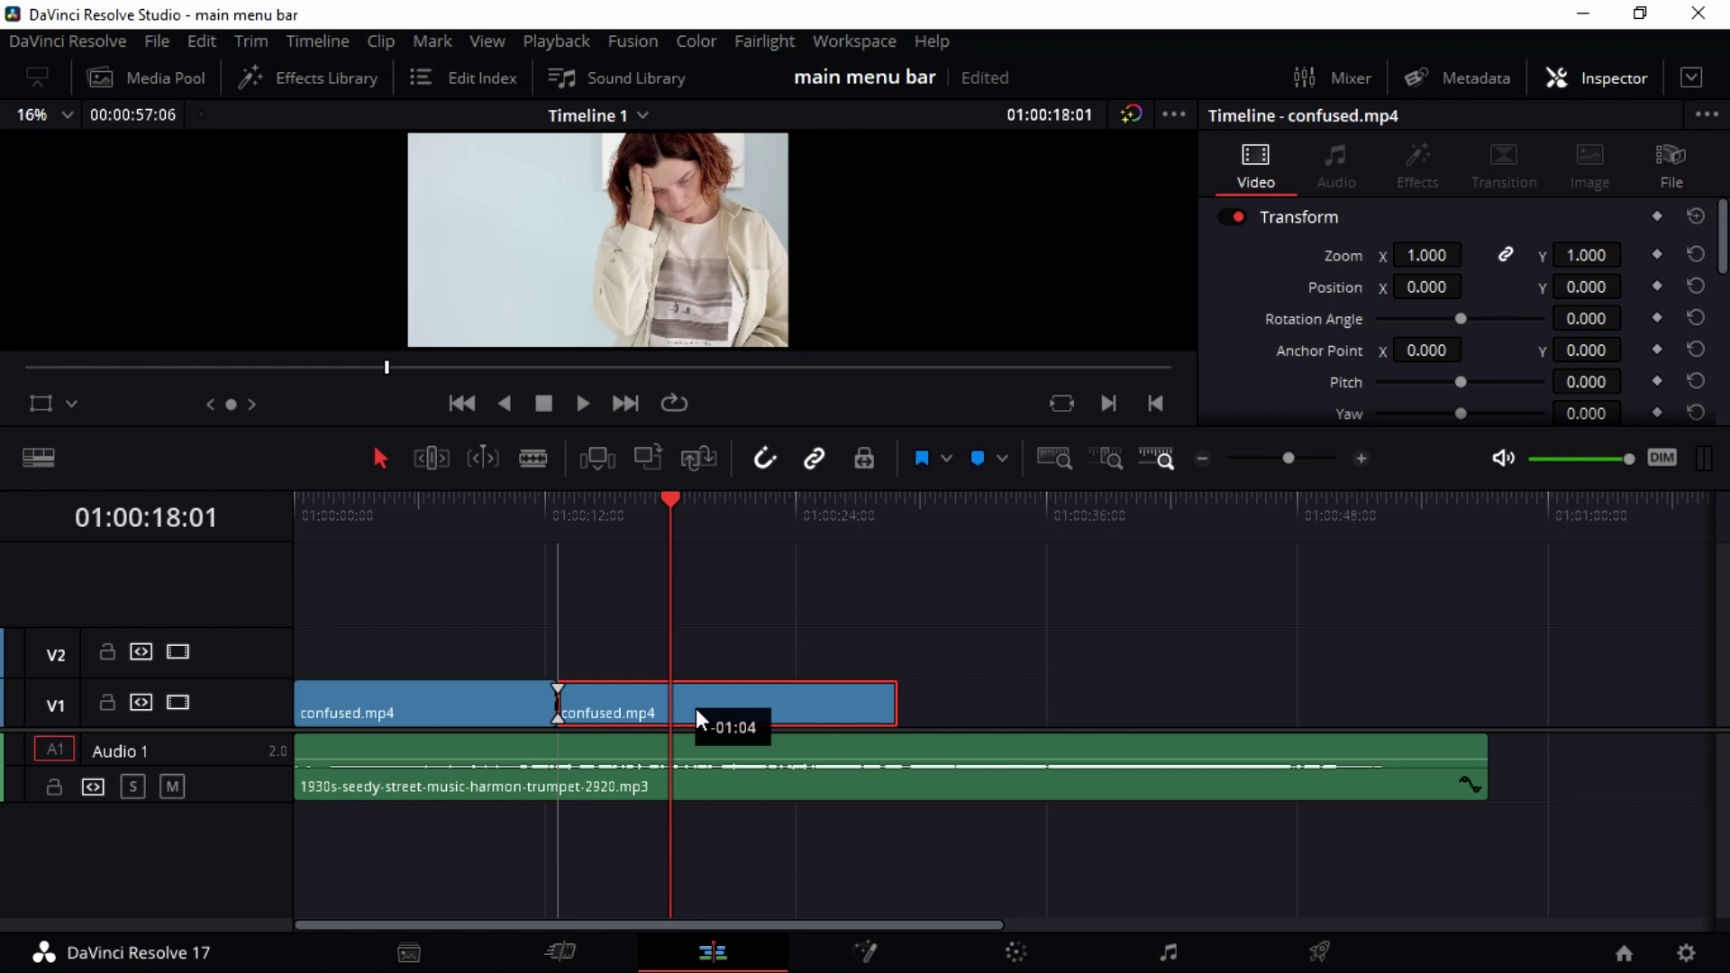
pyautogui.moveTo(695, 708)
pyautogui.mouseDown()
pyautogui.moveTo(733, 706)
pyautogui.moveTo(711, 712)
pyautogui.mouseUp()
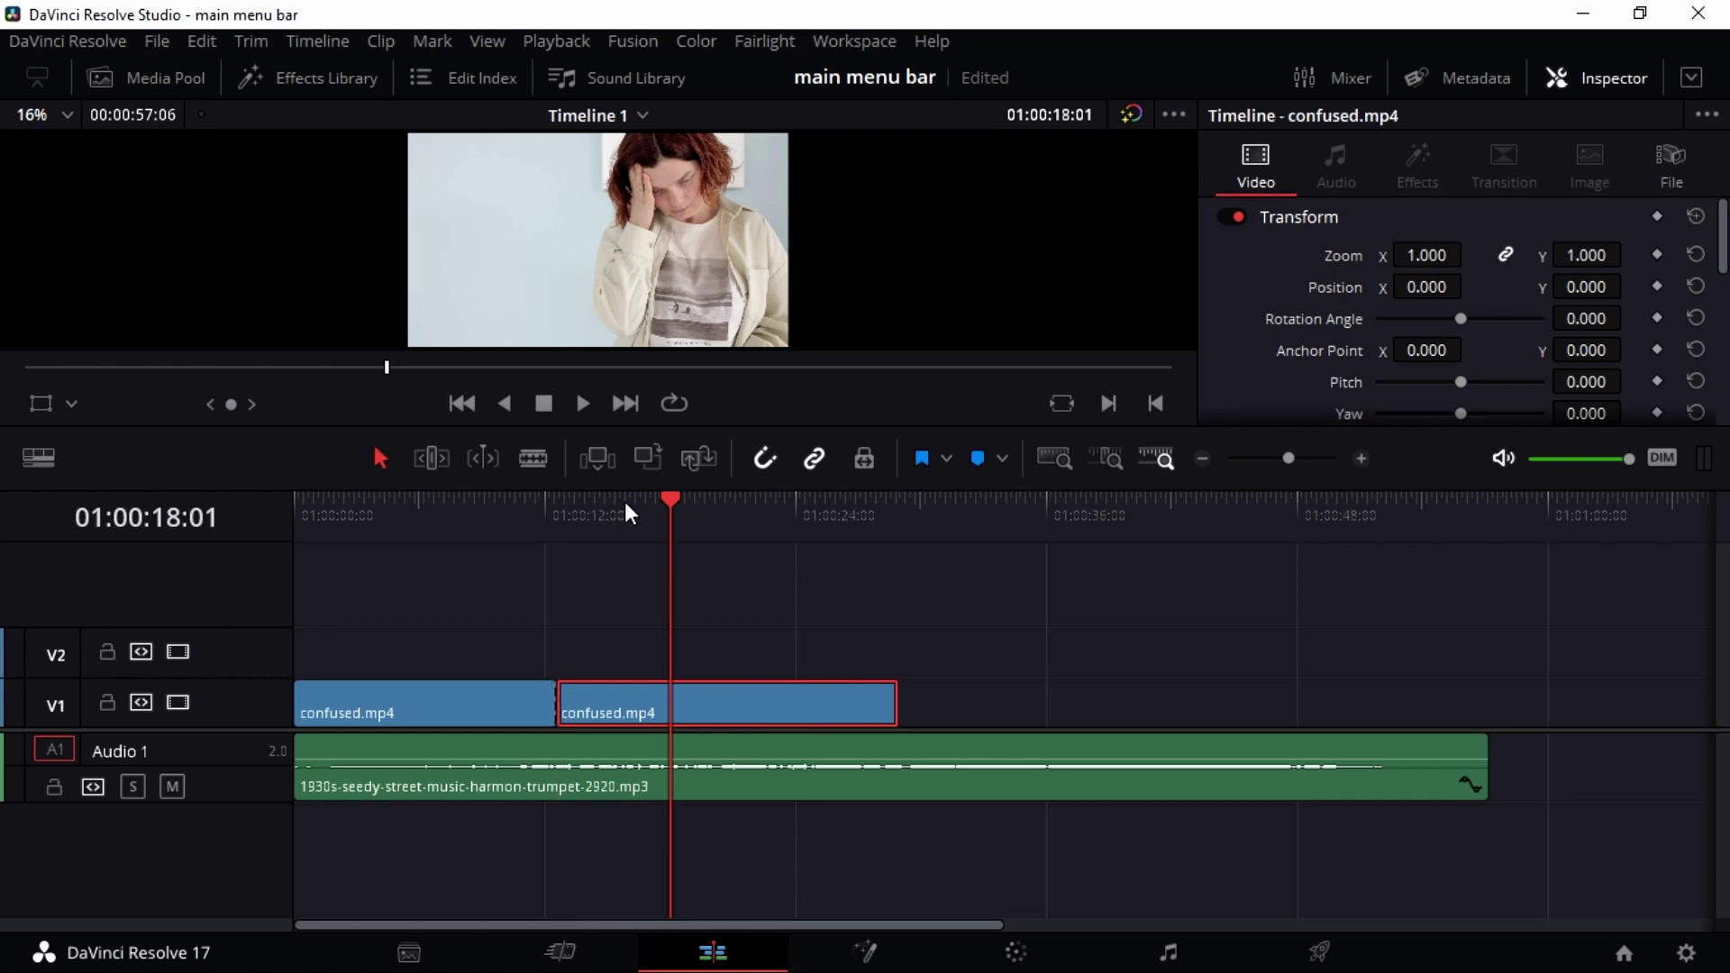
# Step: Move the playhead to 01:00:14:24 and clear the clip selection
pyautogui.click(616, 510)
pyautogui.click(606, 615)
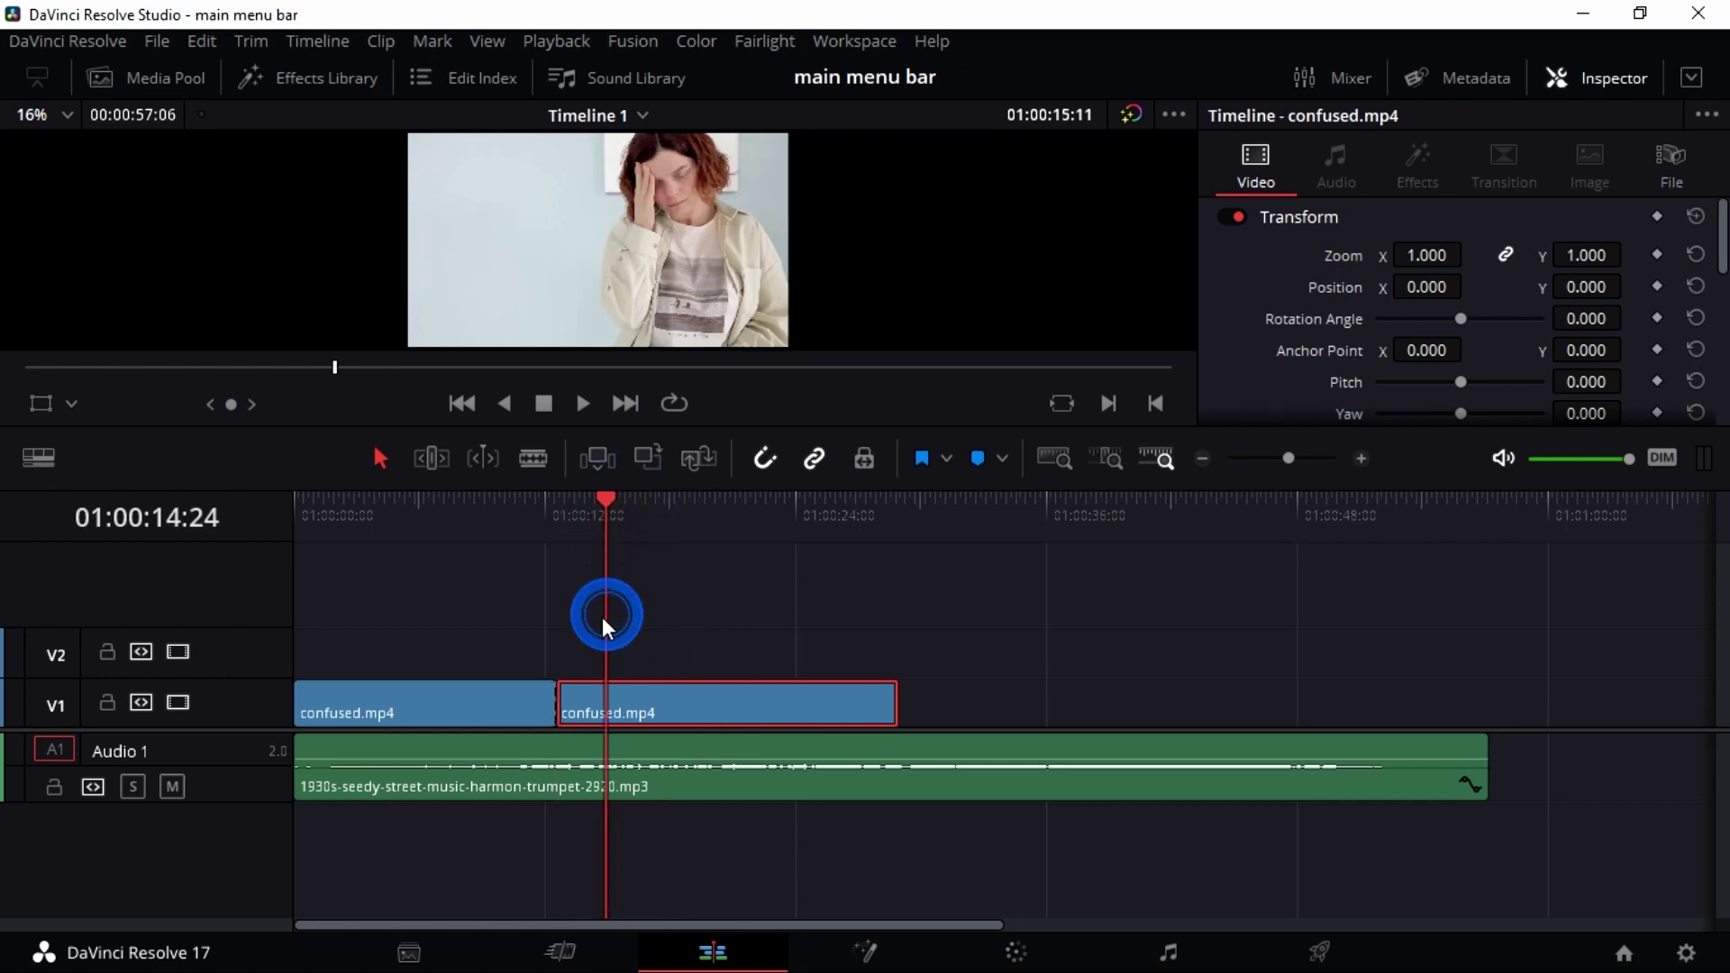
pyautogui.click(562, 603)
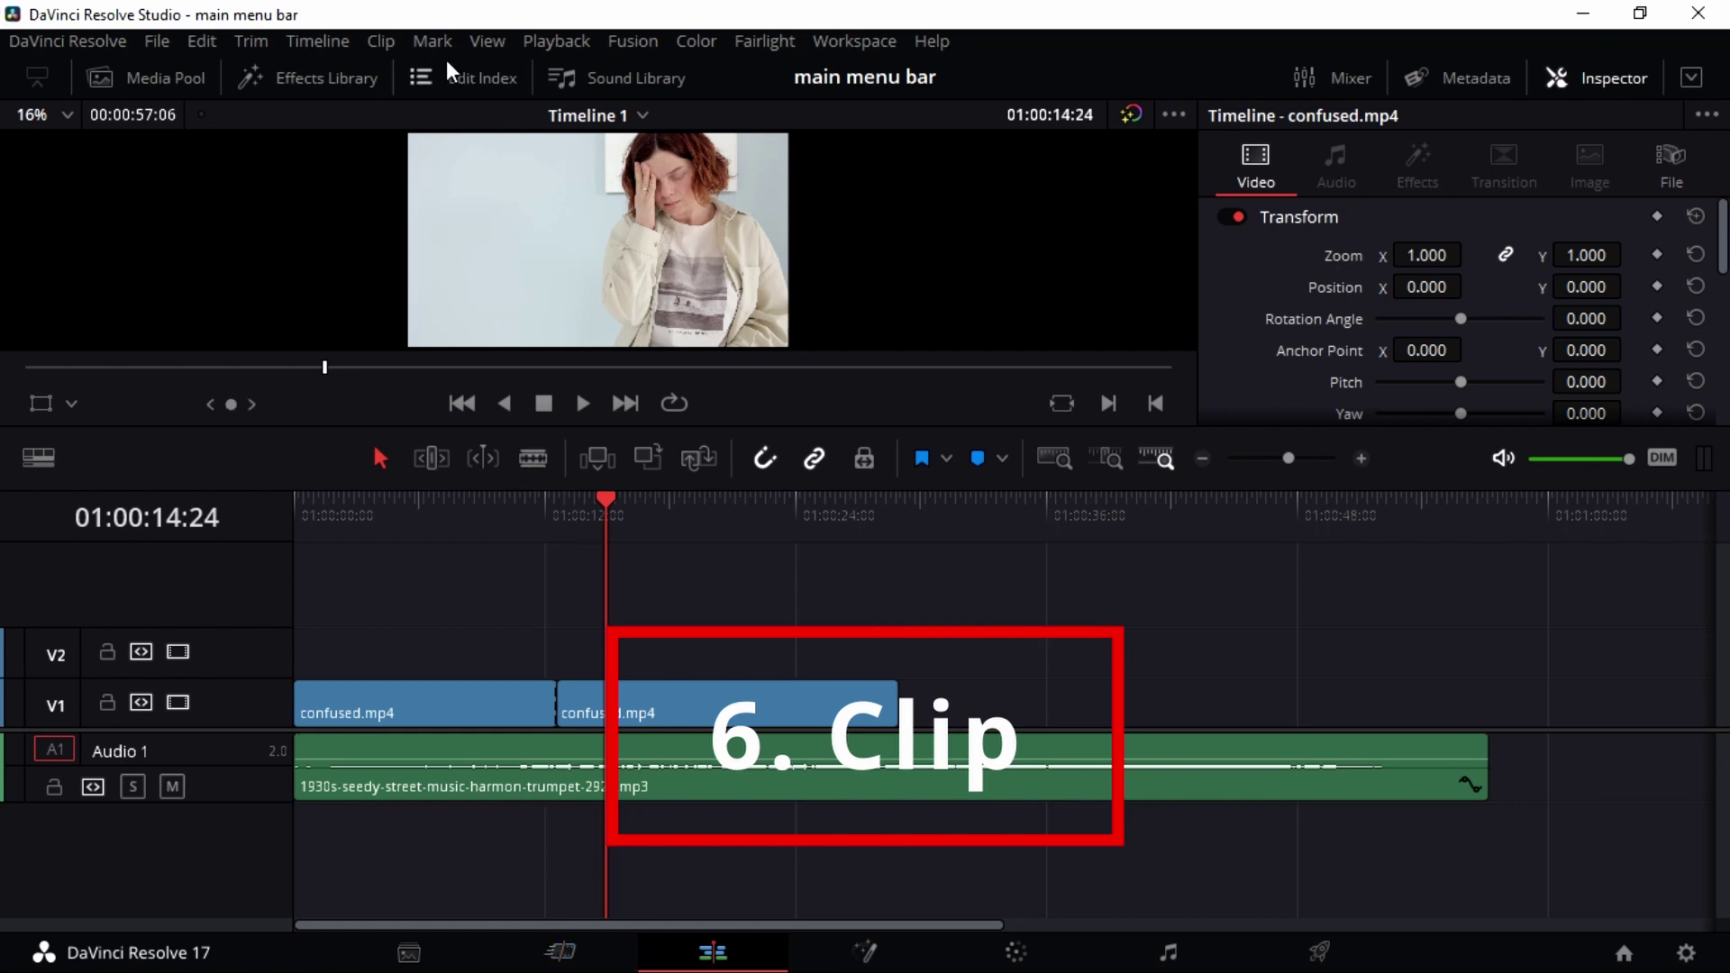
# Step: Select the second confused.mp4 clip on V1 and examine the Clip commands, from New Compound Clip to Conform Lock Enabled
pyautogui.click(393, 46)
pyautogui.click(942, 549)
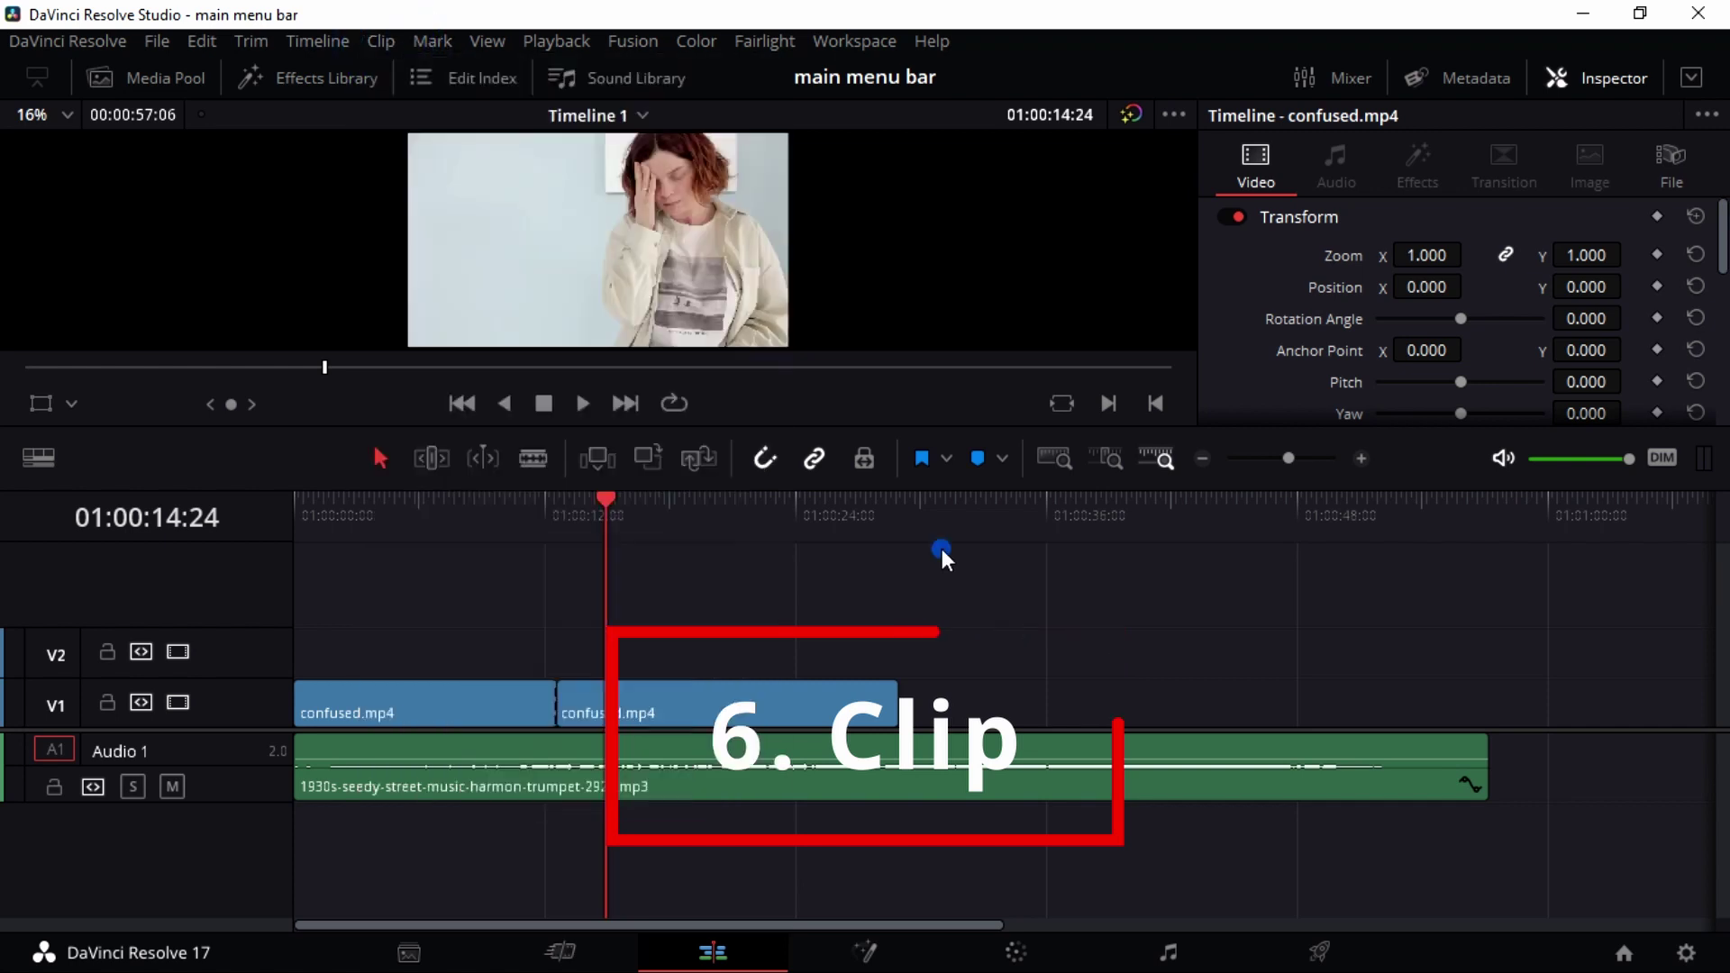
pyautogui.click(689, 712)
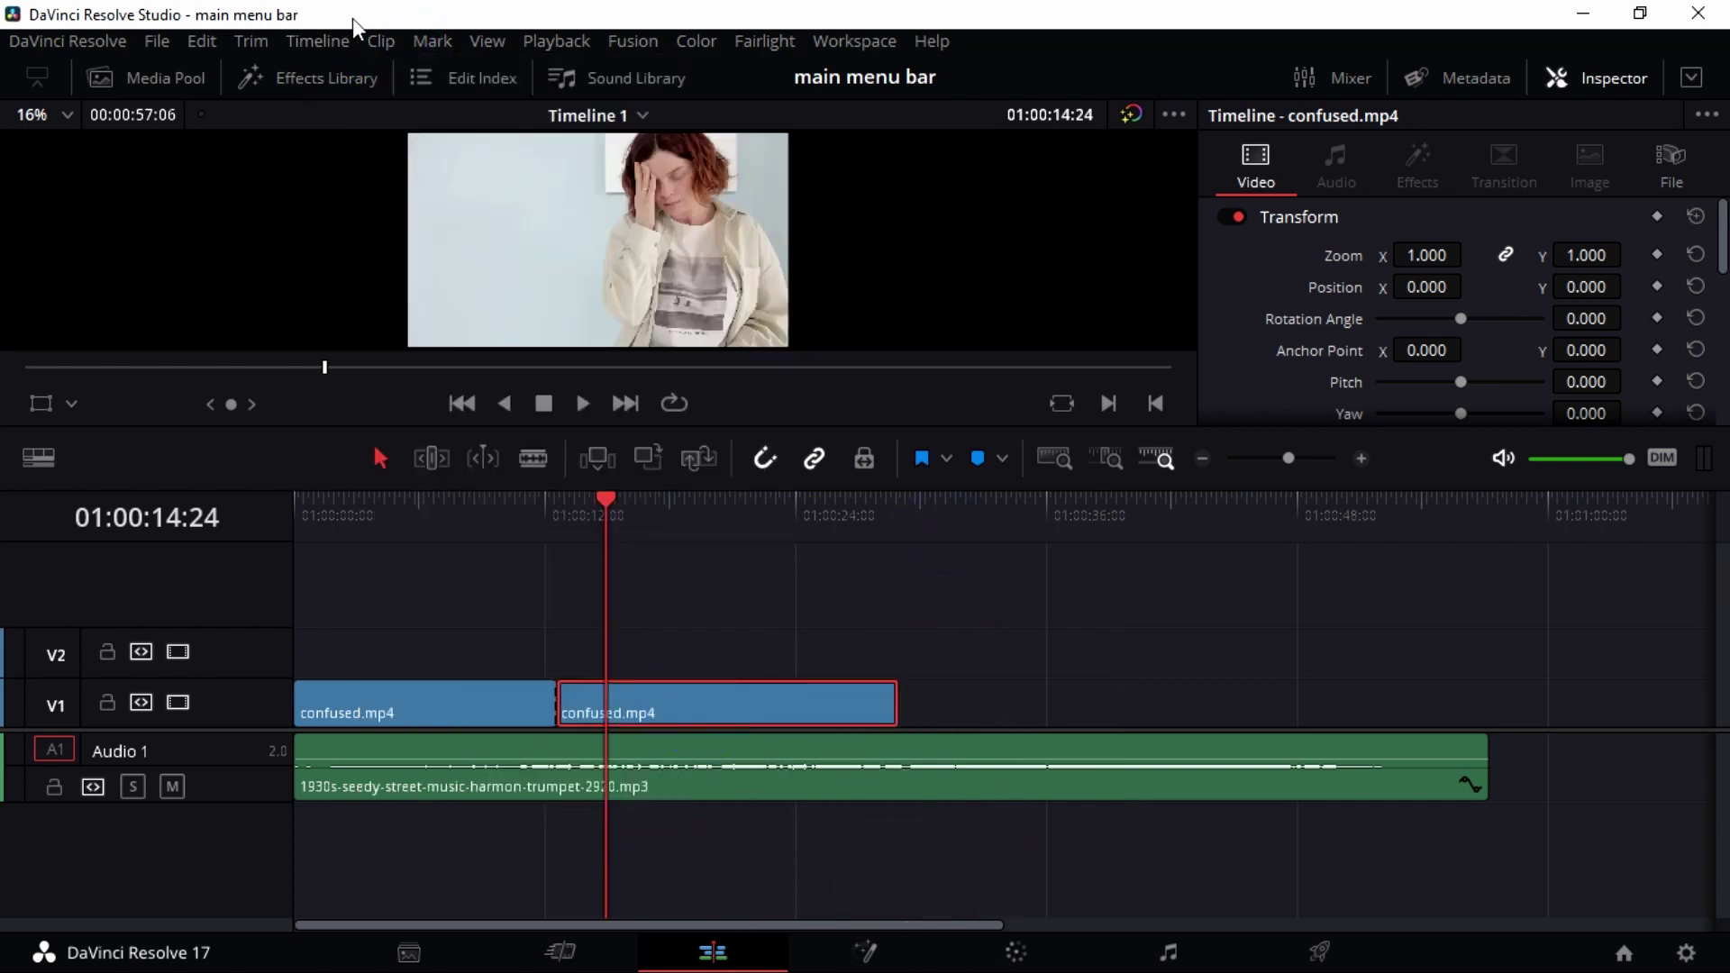
pyautogui.click(380, 41)
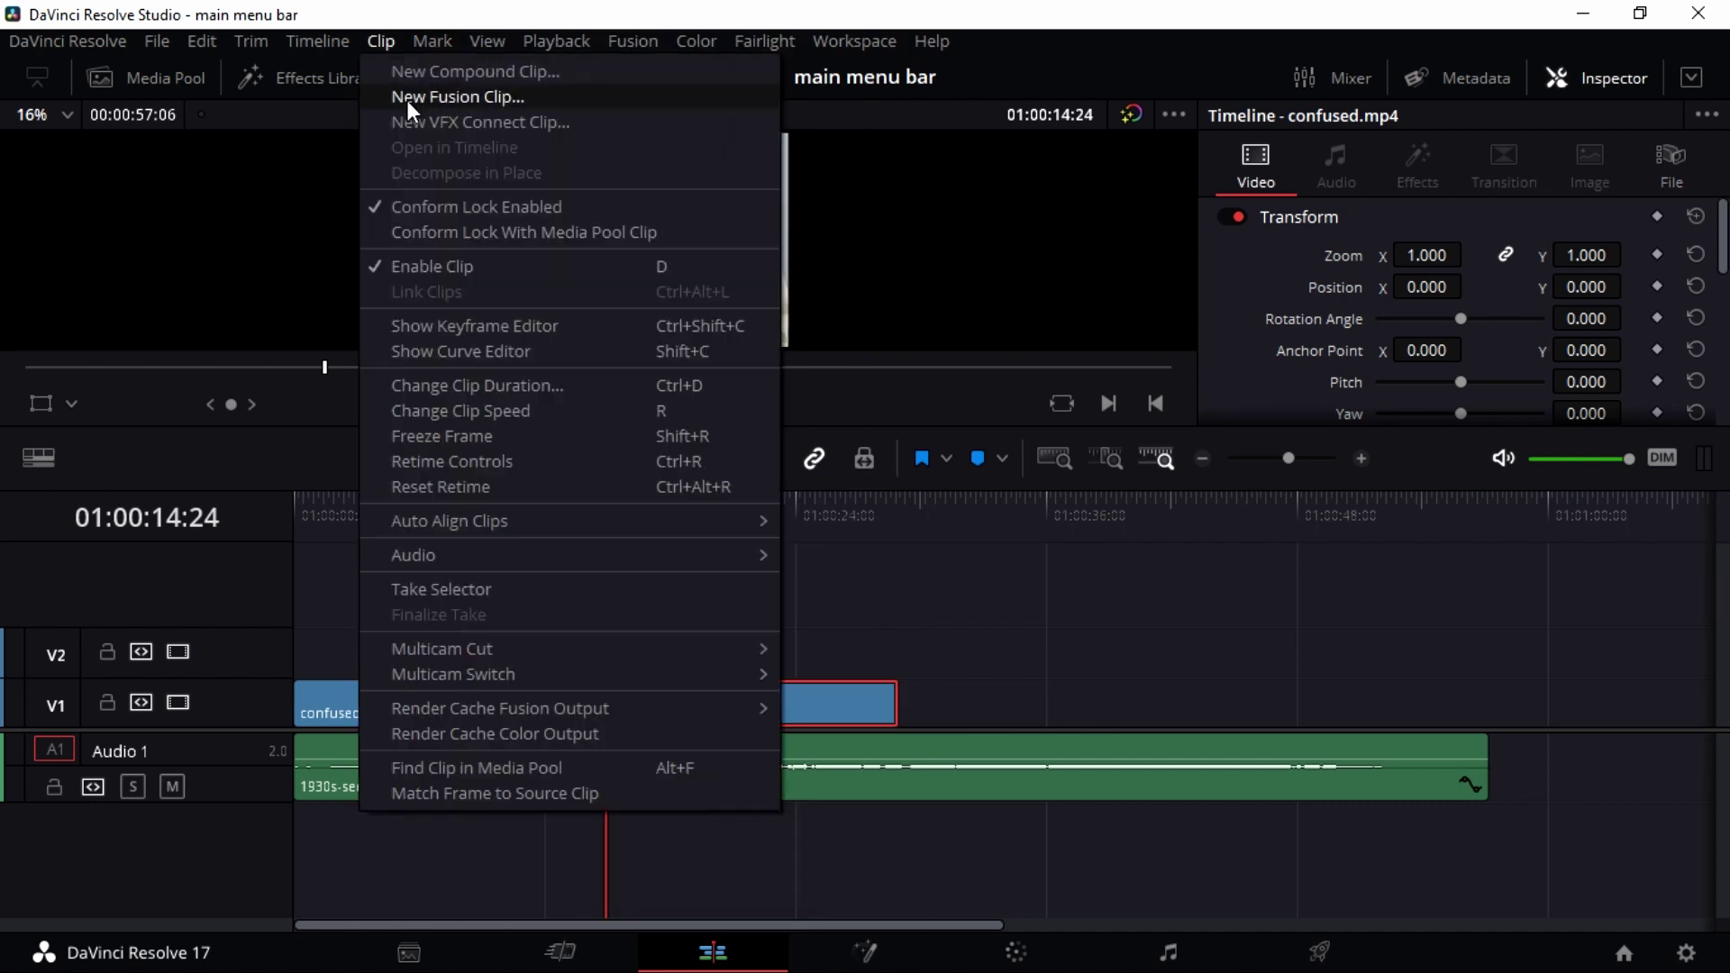
pyautogui.click(471, 209)
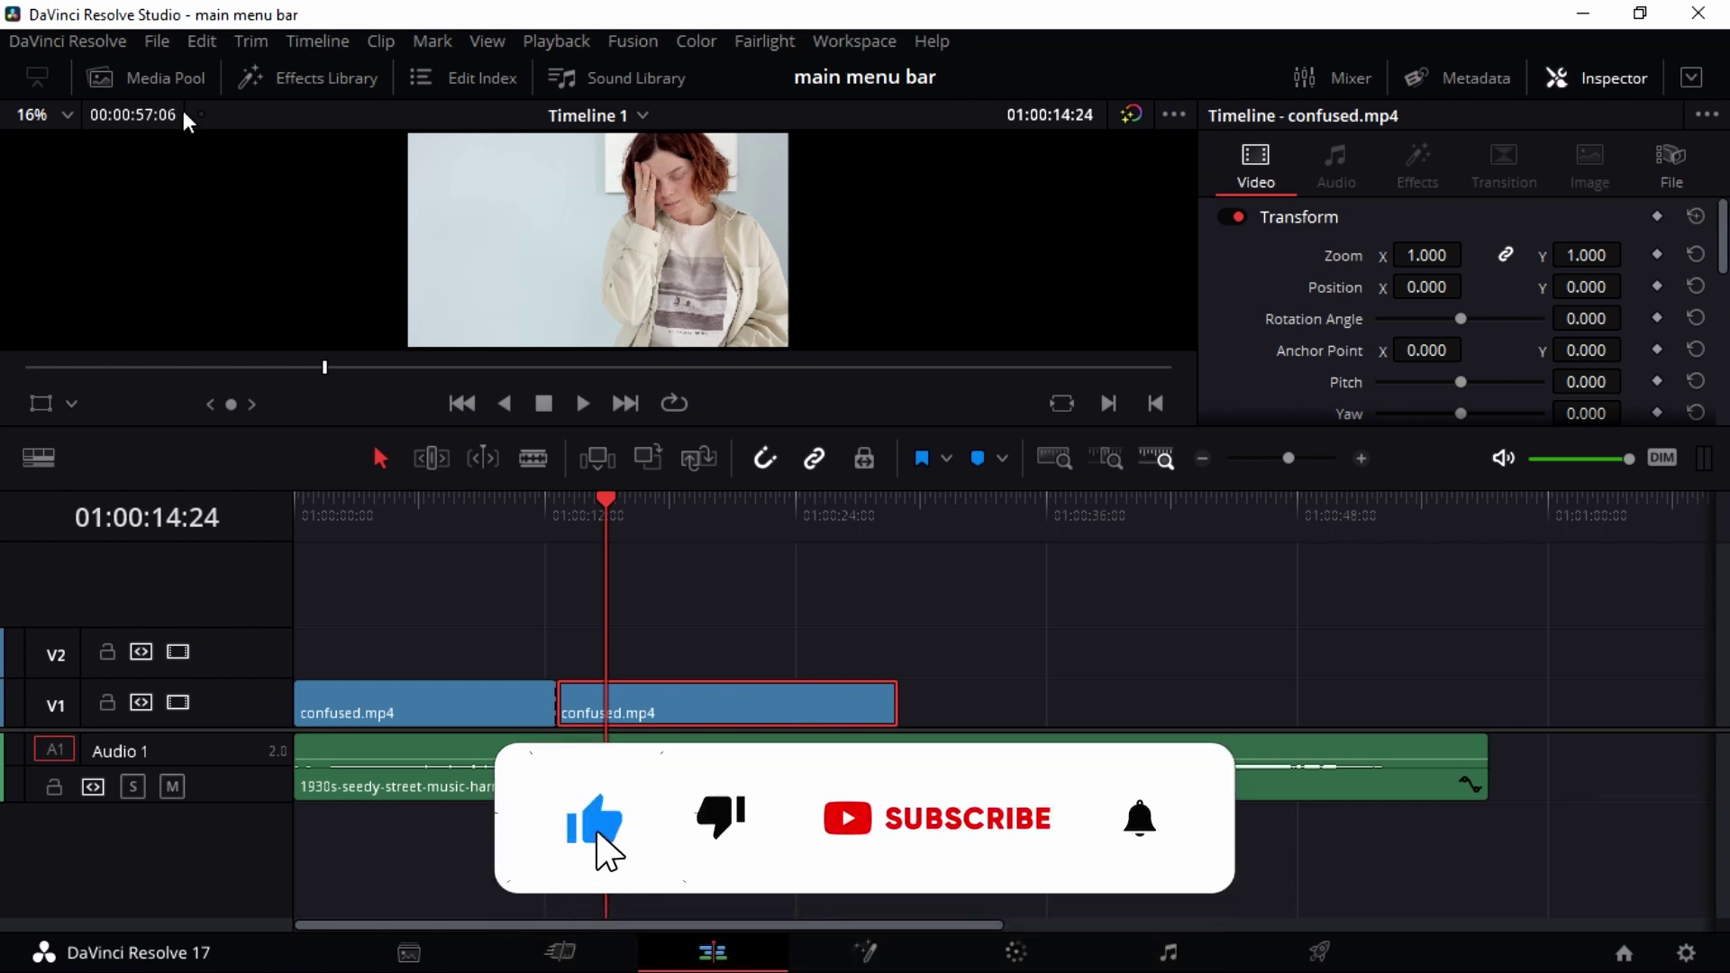
# Step: Show the Media Pool, start importing media and browse to the Video folder in Downloads
pyautogui.click(146, 78)
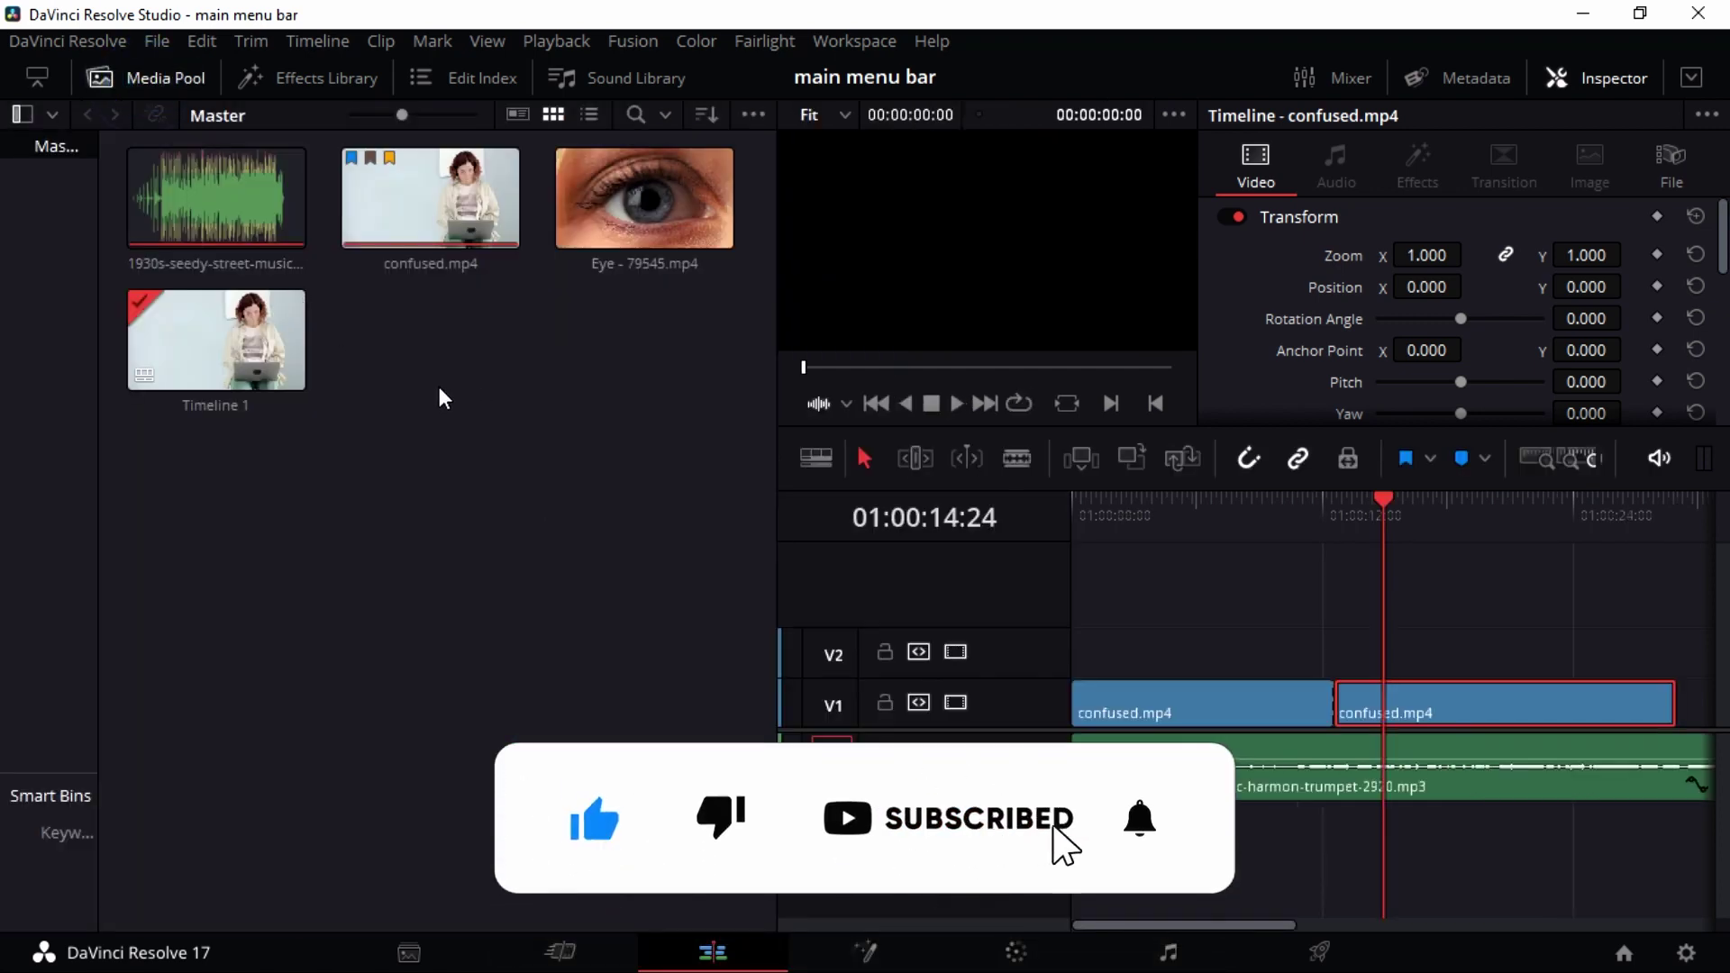
pyautogui.rightClick(411, 387)
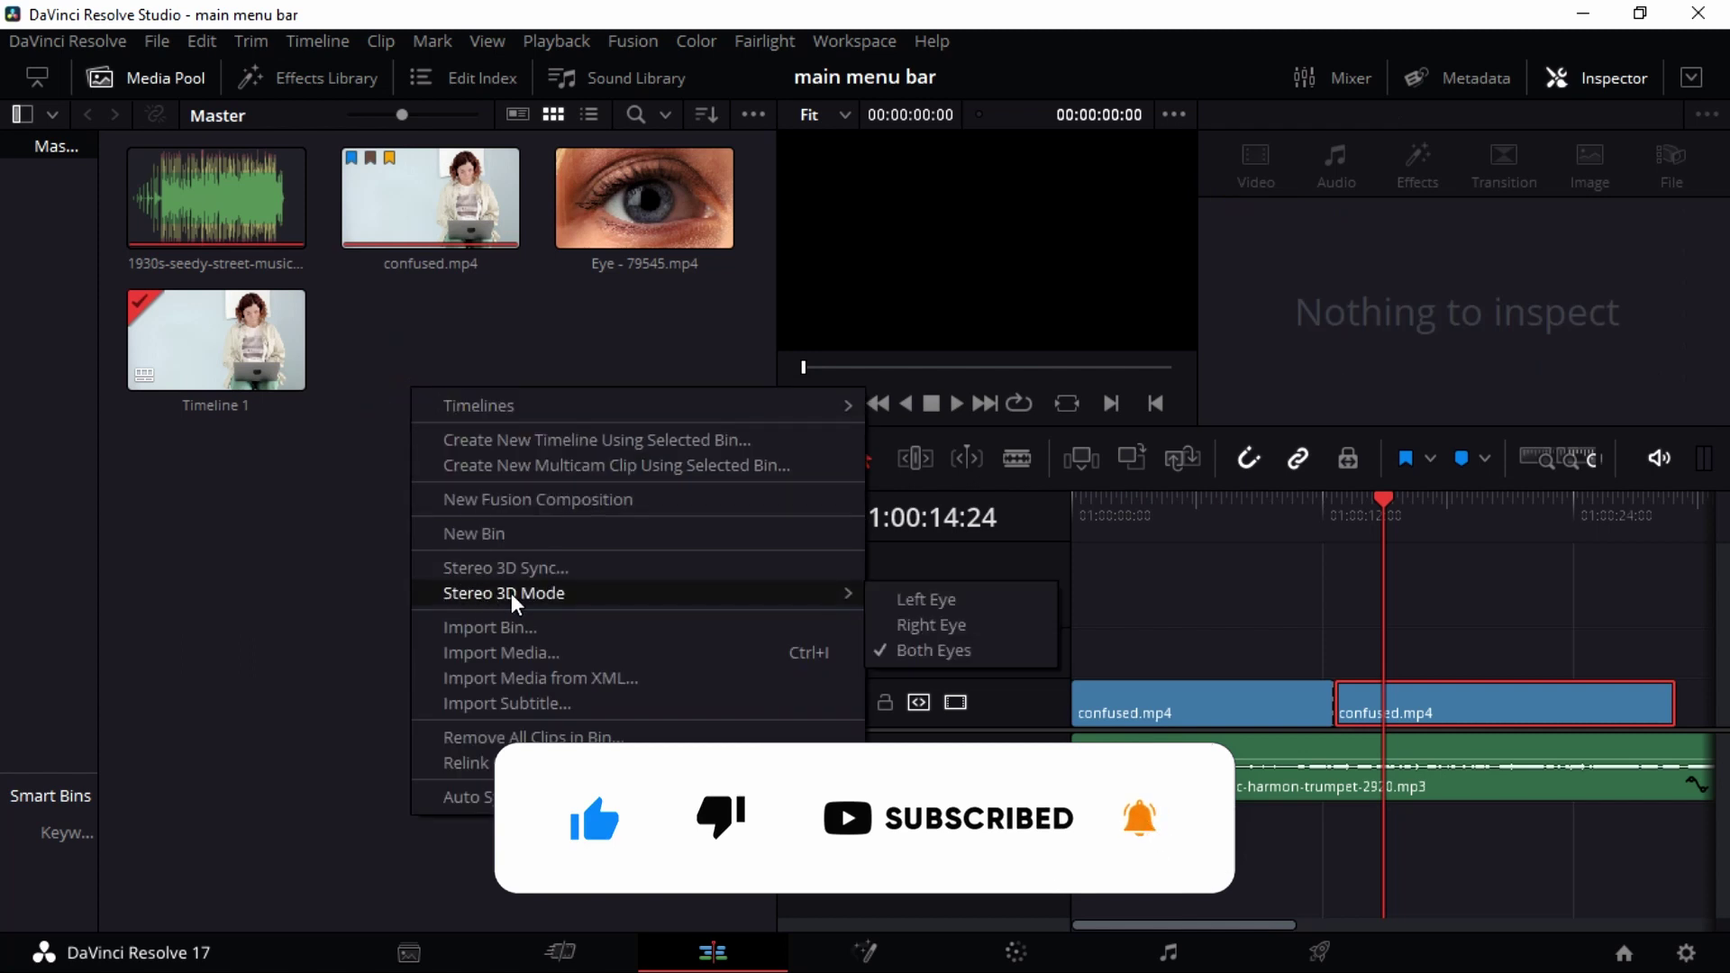
pyautogui.doubleClick(525, 645)
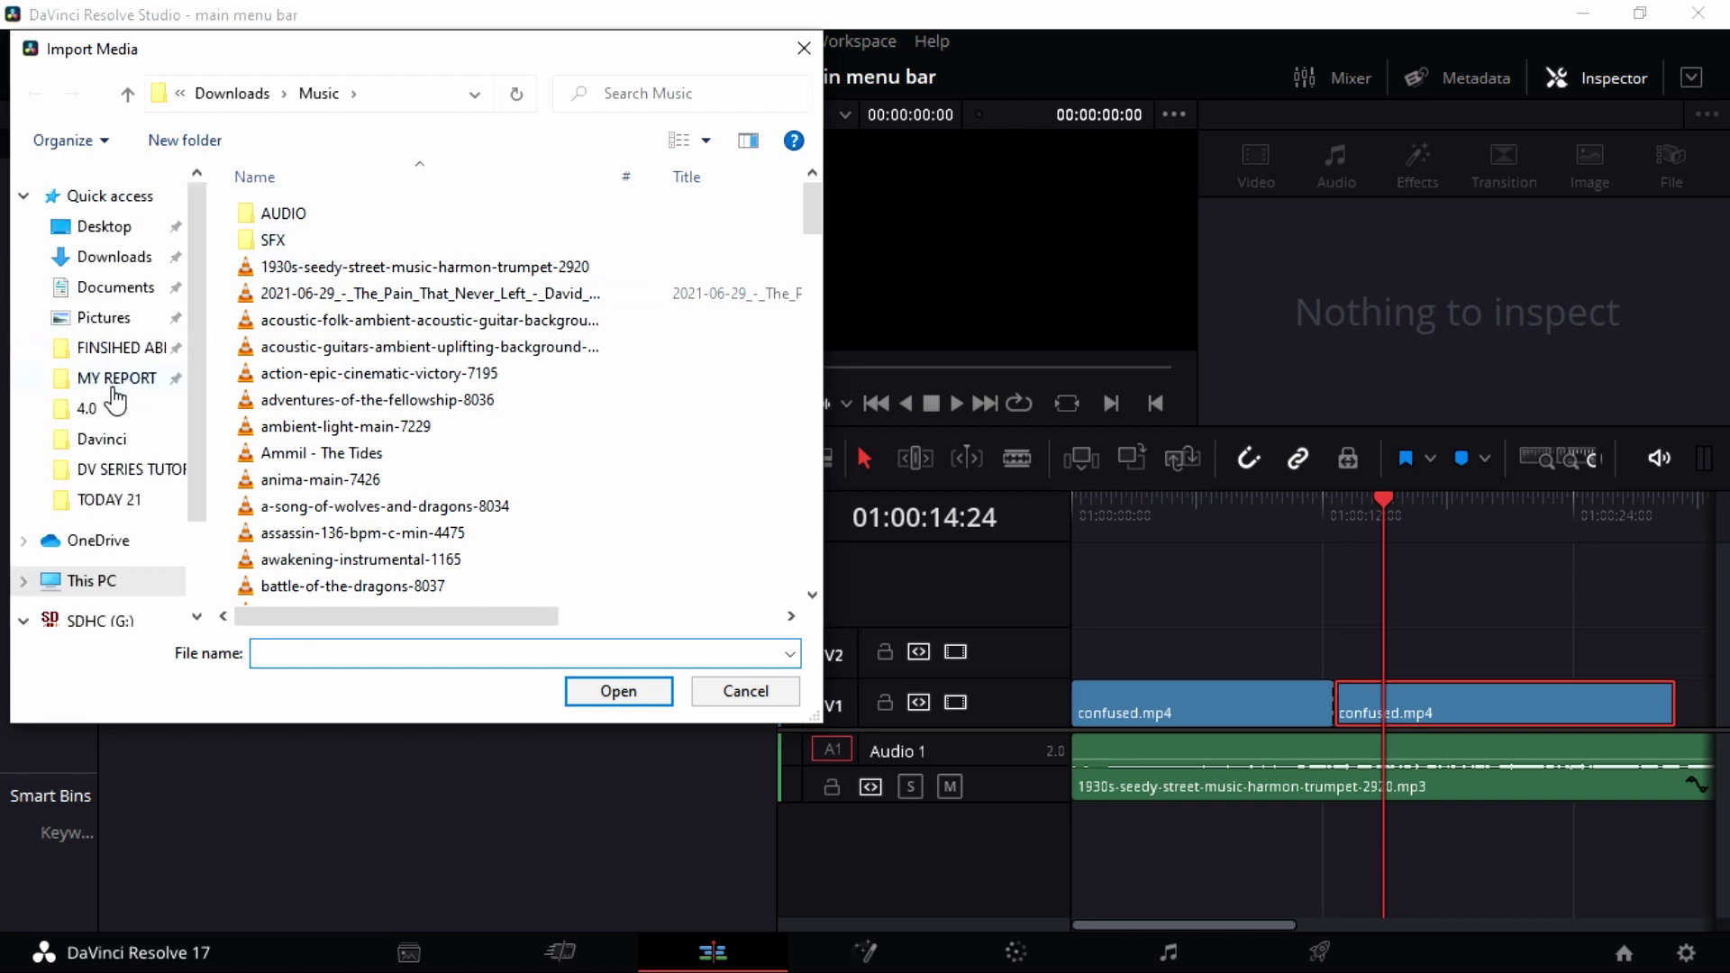
pyautogui.click(123, 257)
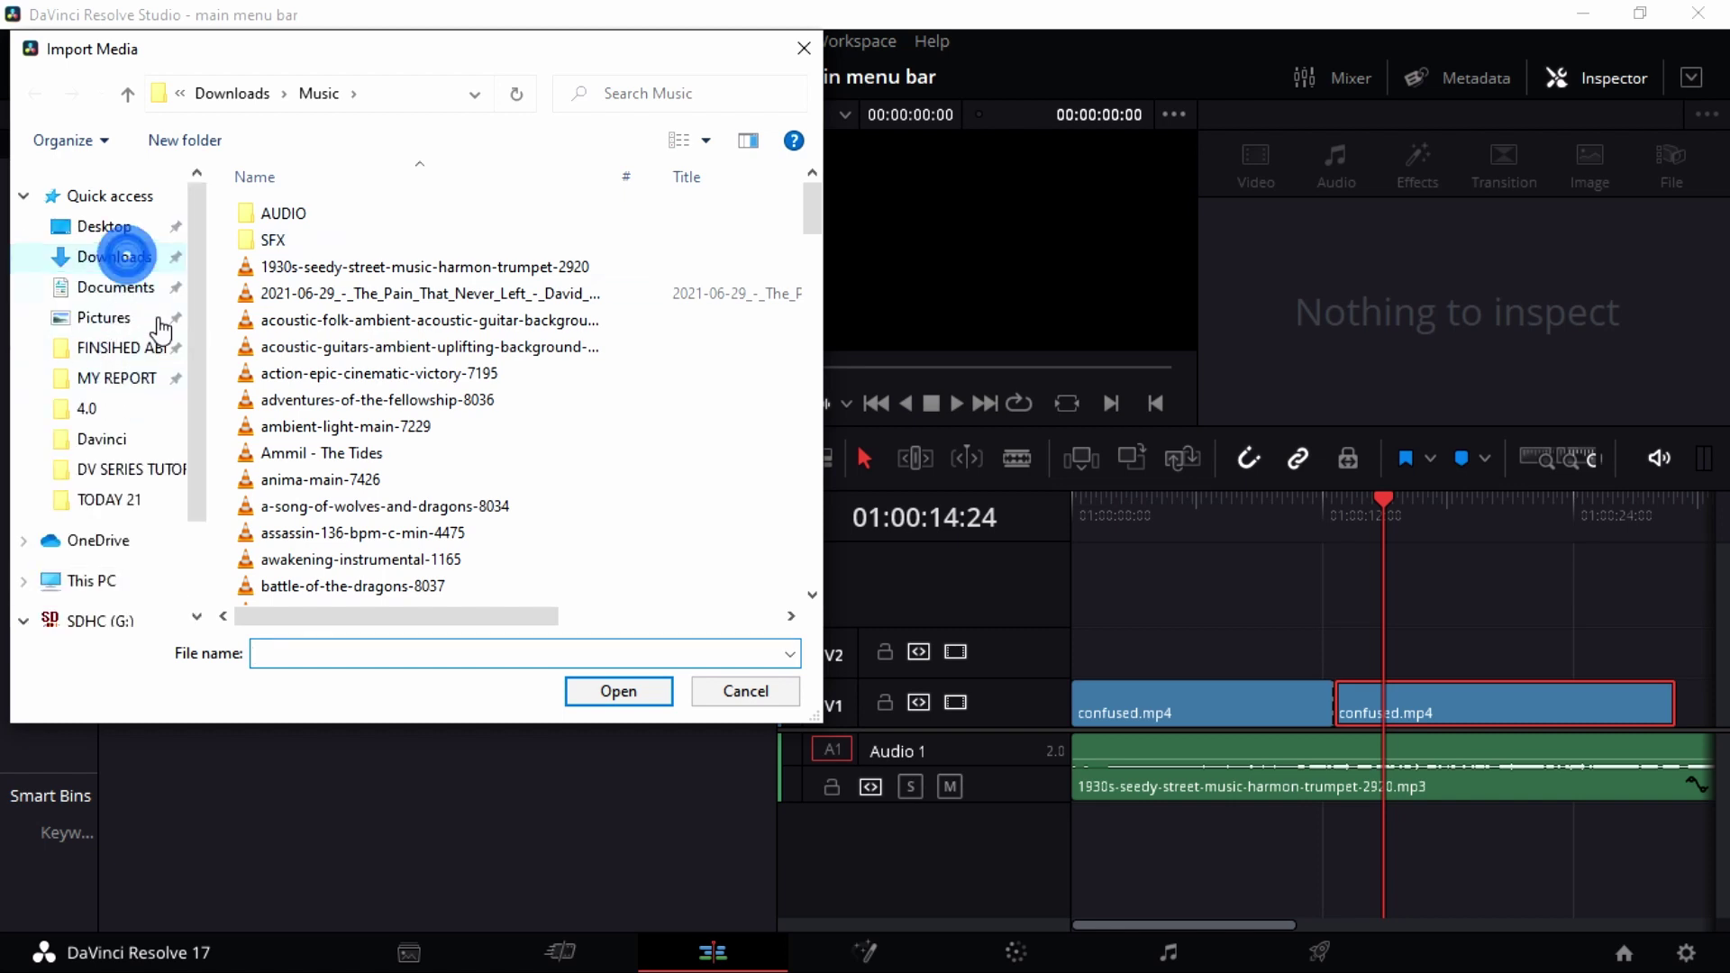
pyautogui.doubleClick(353, 281)
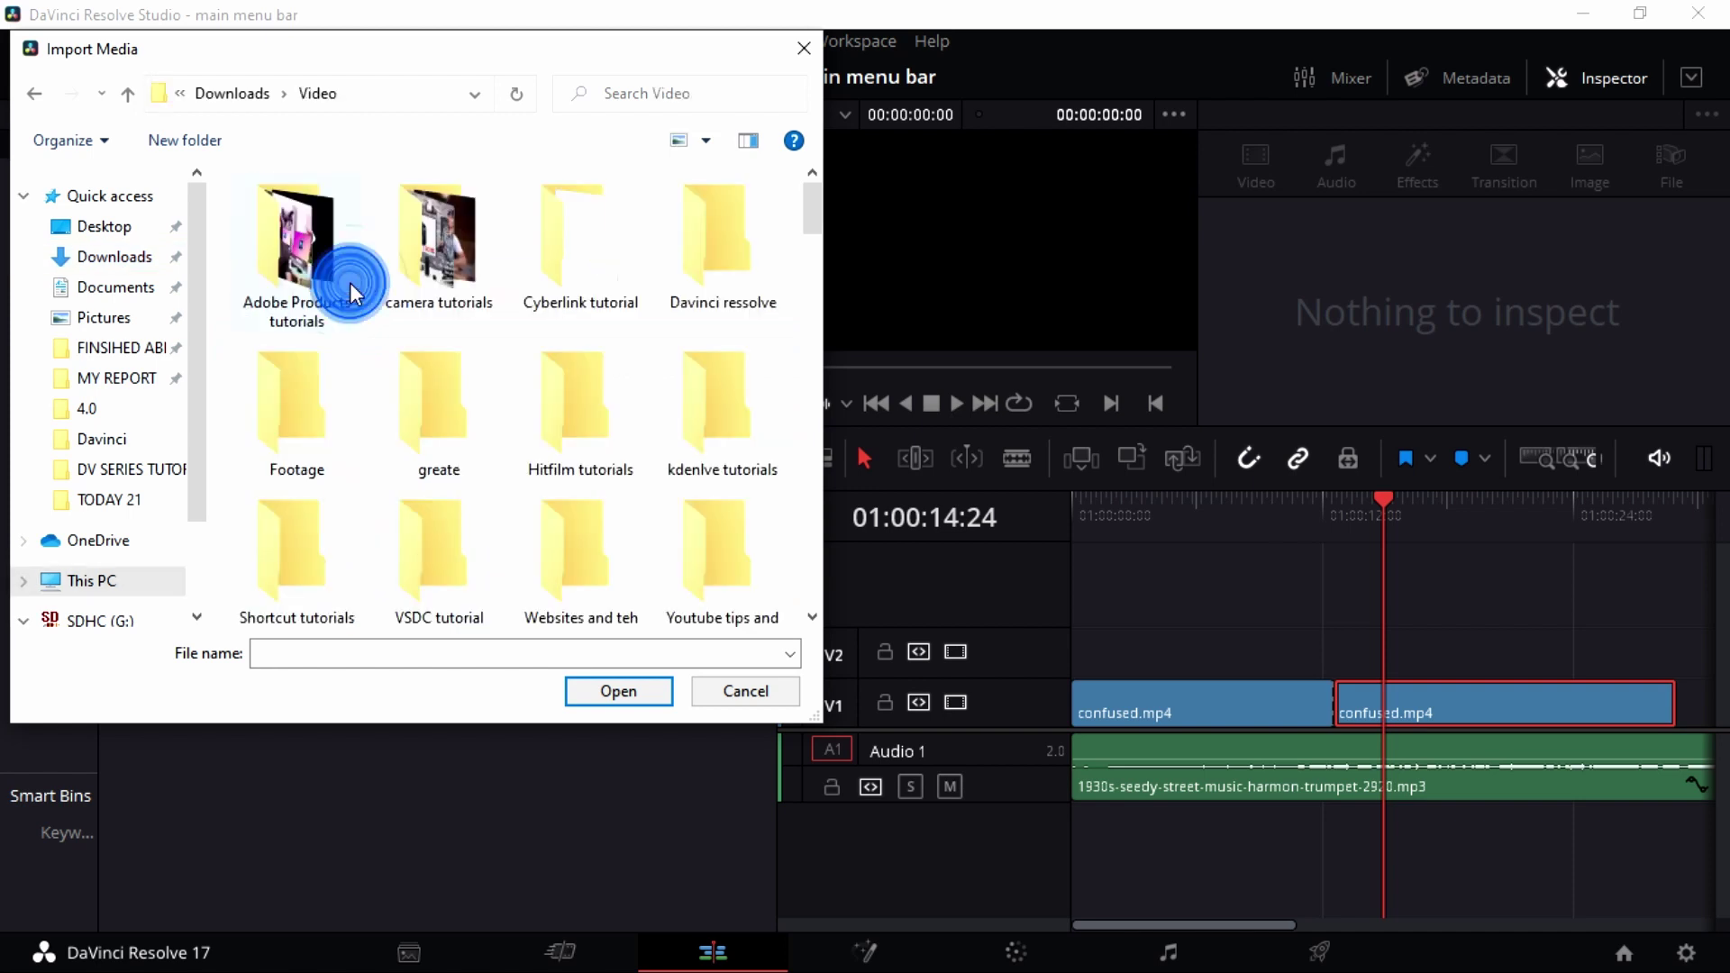
# Step: Import the Subscribe Button - 73041 video from the Video folder into the Media Pool
pyautogui.scroll(-2, 433, 446)
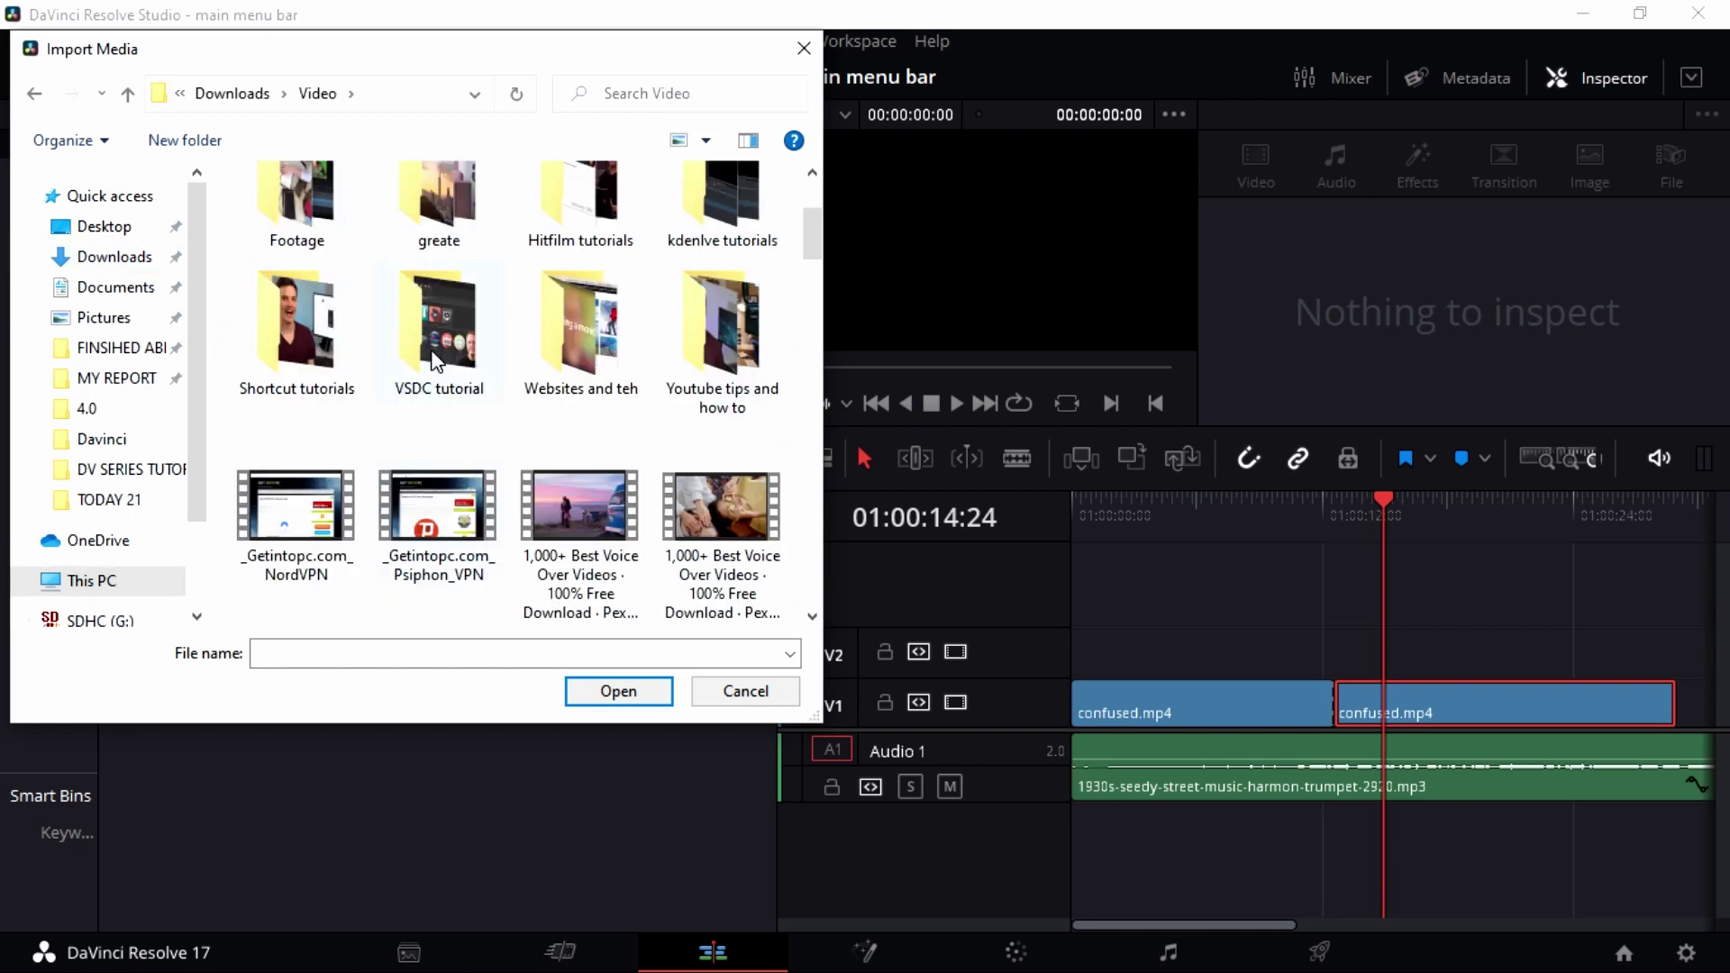
pyautogui.scroll(-5, 410, 387)
pyautogui.scroll(-6, 401, 396)
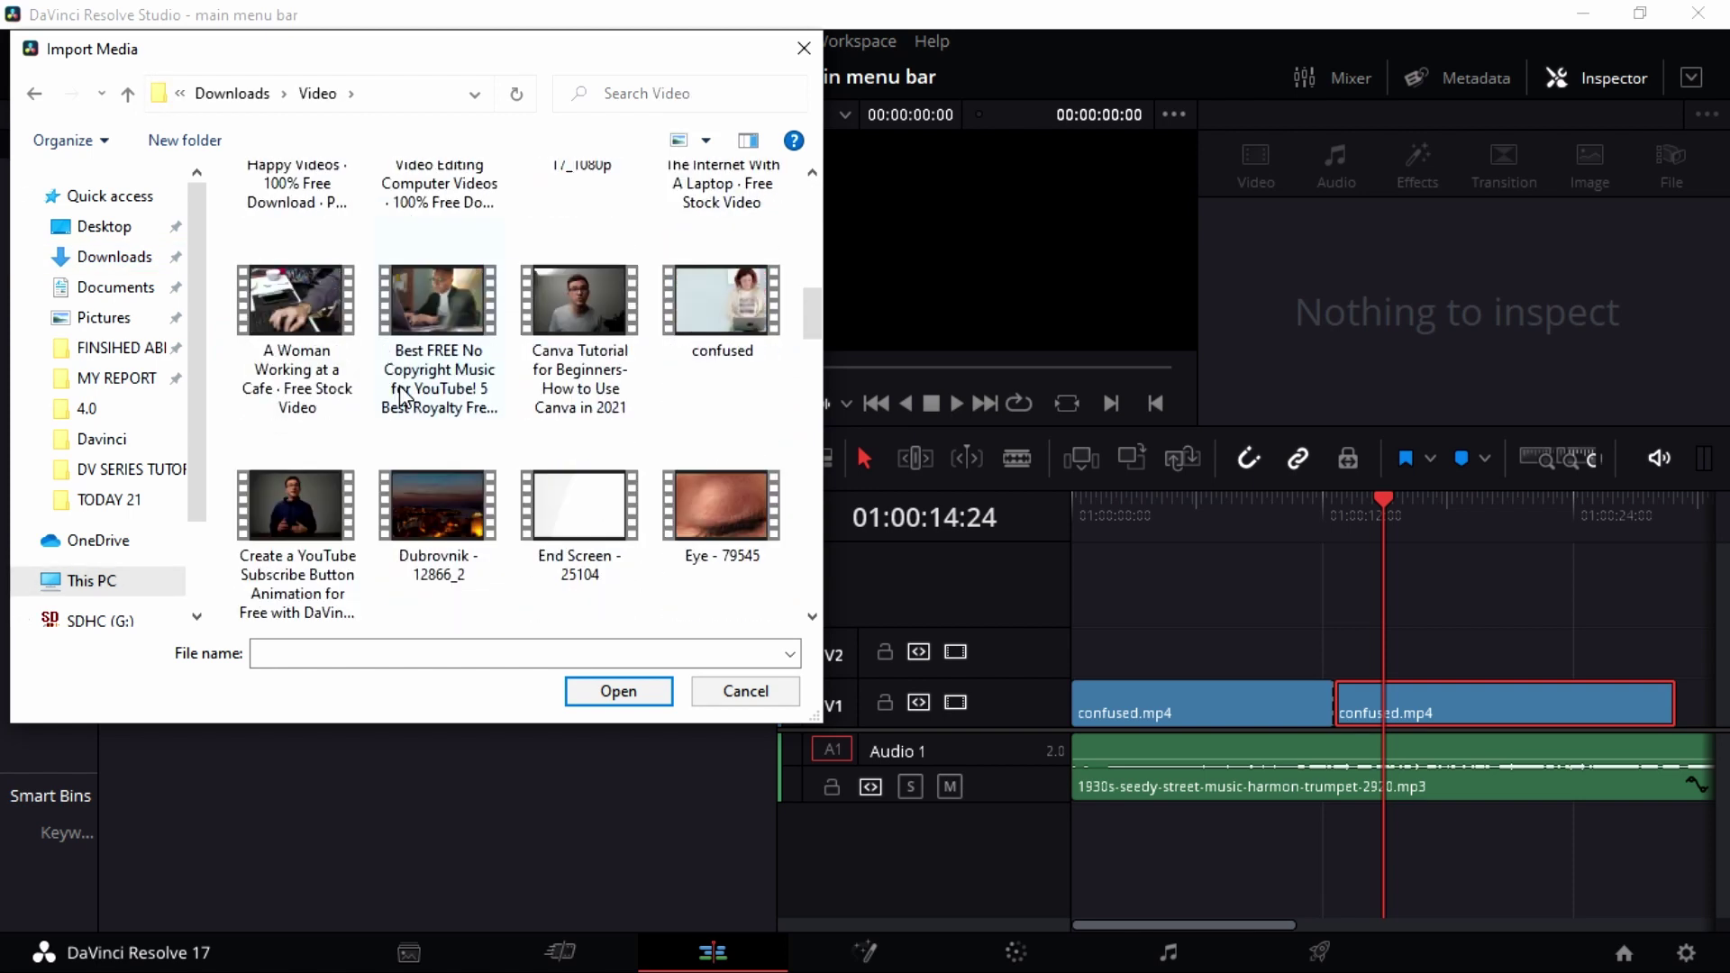
pyautogui.scroll(-6, 399, 396)
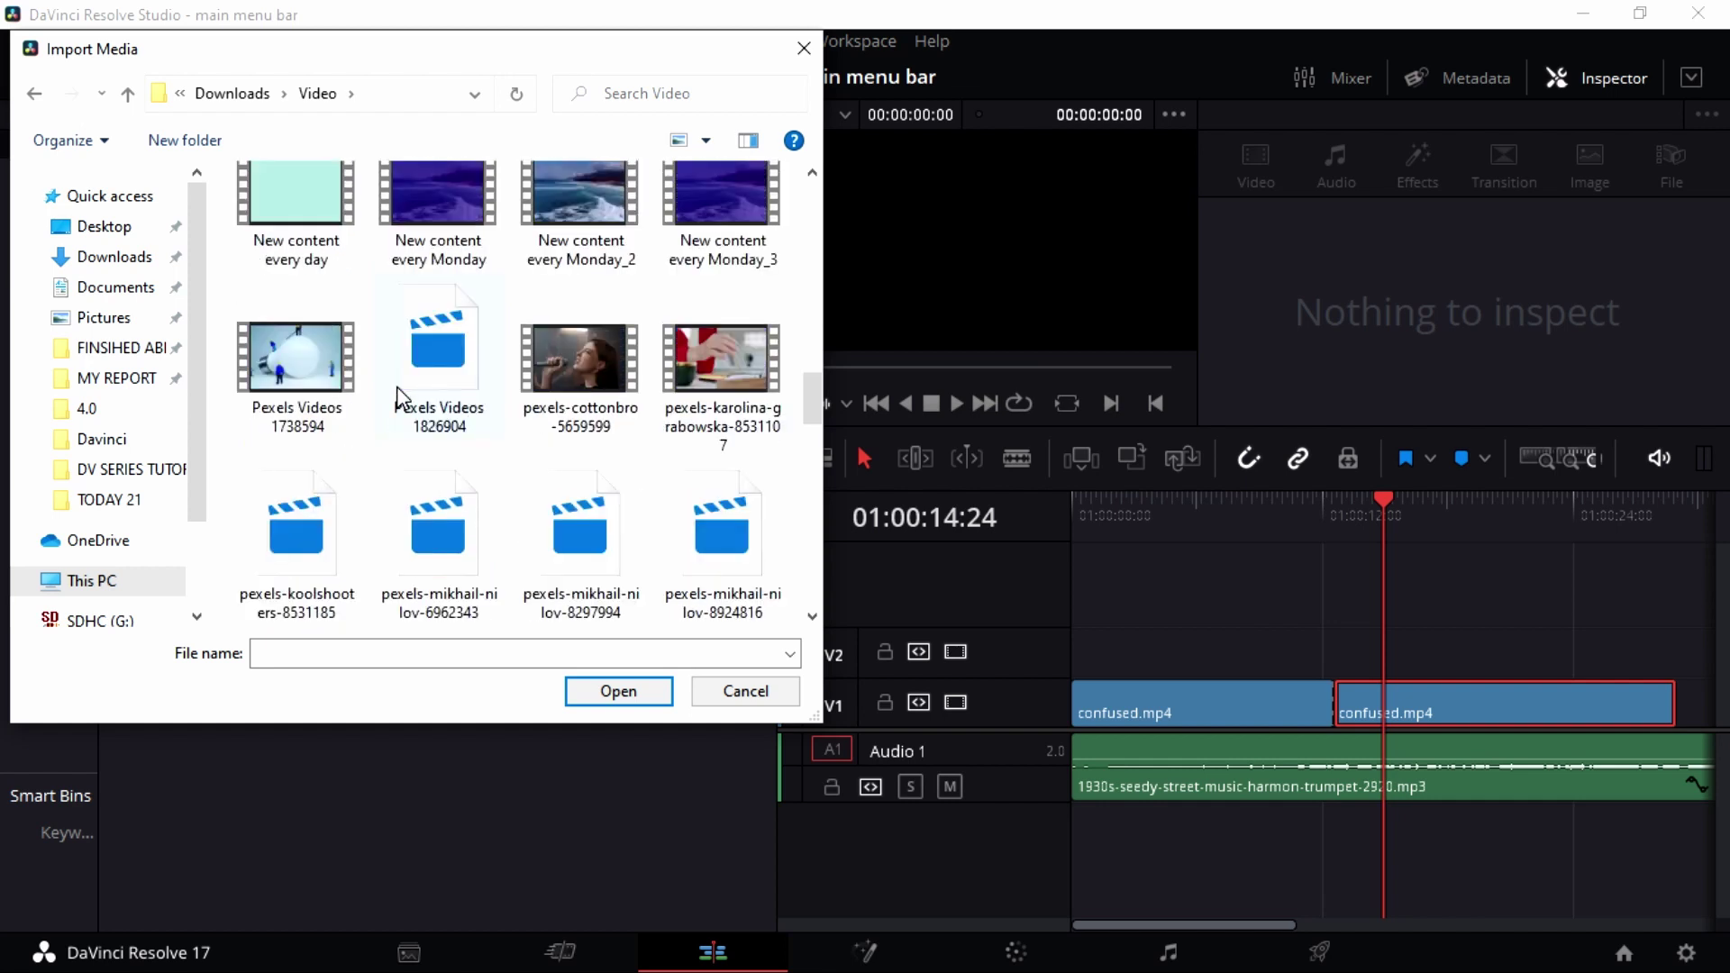
pyautogui.scroll(-9, 361, 432)
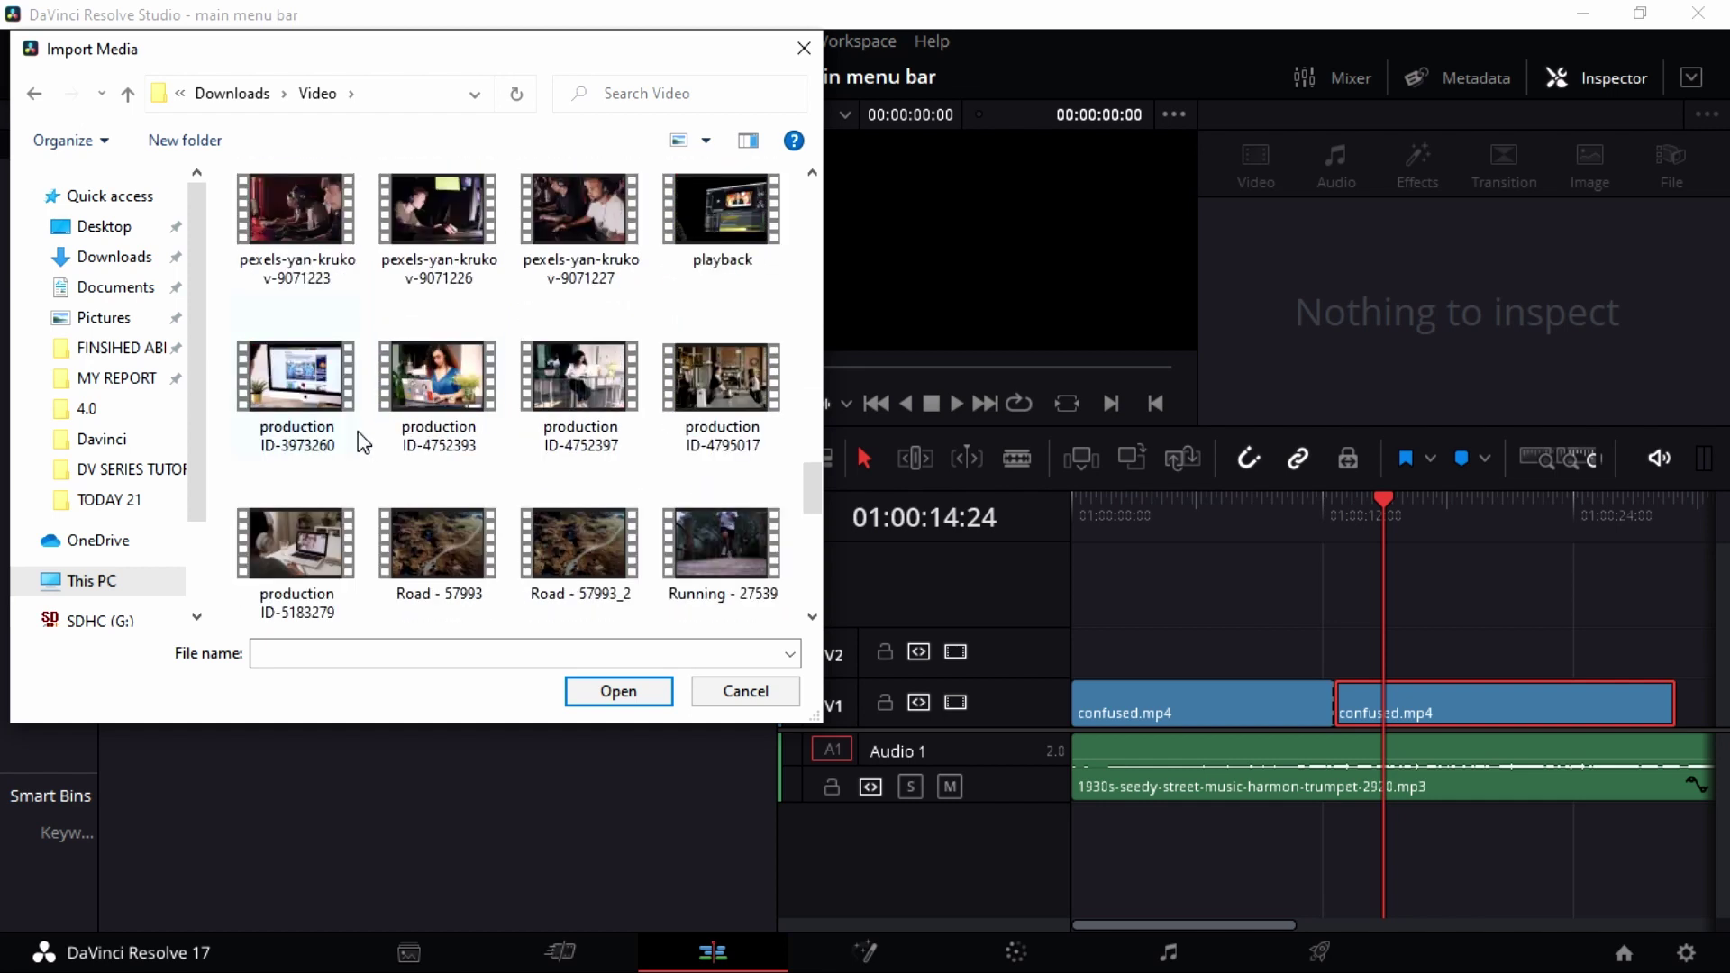
pyautogui.scroll(3, 306, 320)
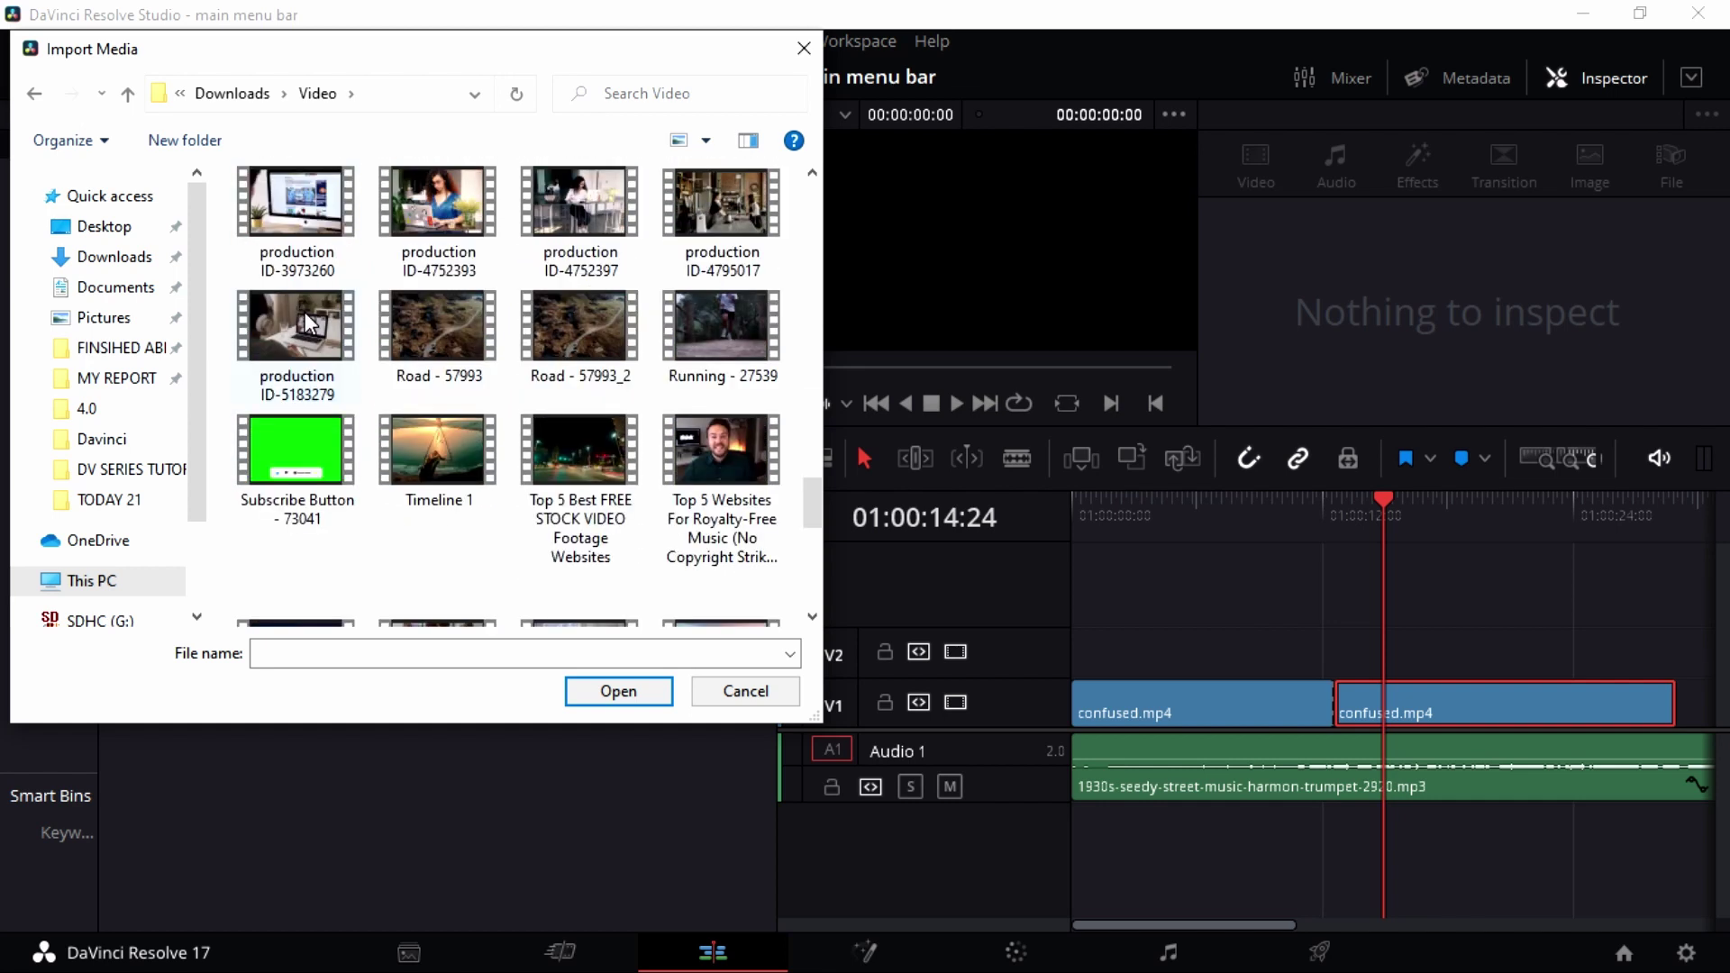
pyautogui.click(303, 464)
pyautogui.click(618, 692)
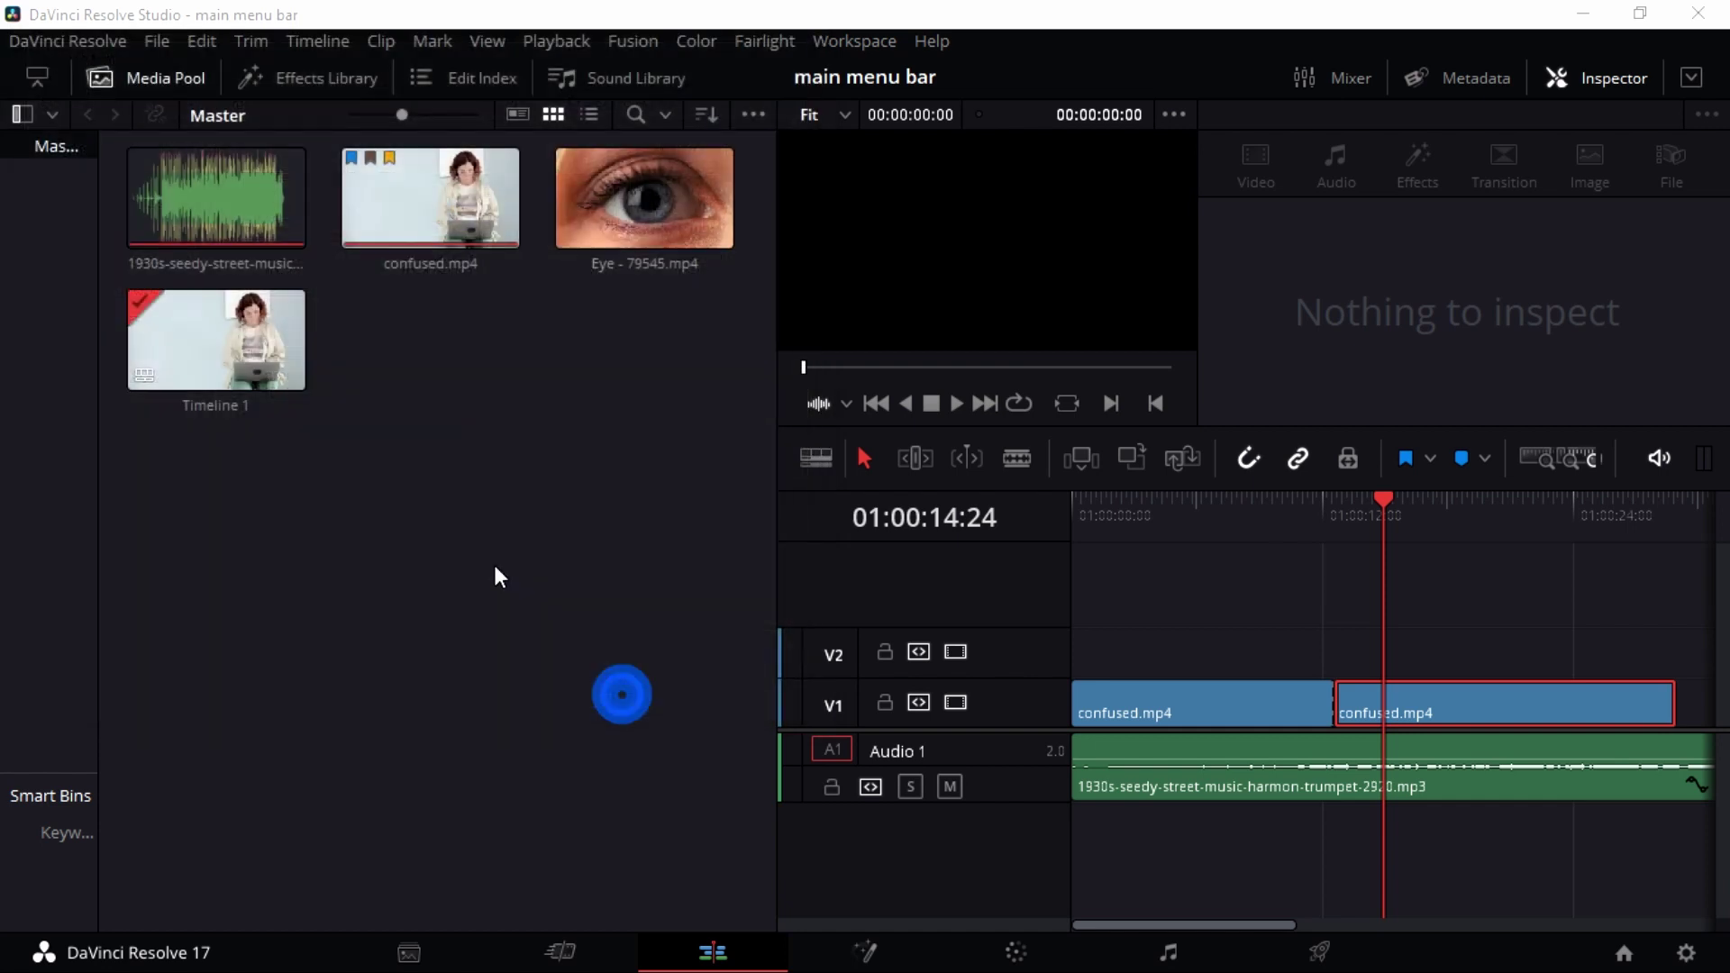
# Step: Place Subscribe Button - 73041.mp4 on V2 at the end of the second confused.mp4 clip and hide the Media Pool
pyautogui.moveTo(268, 351); pyautogui.dragTo(1676, 641)
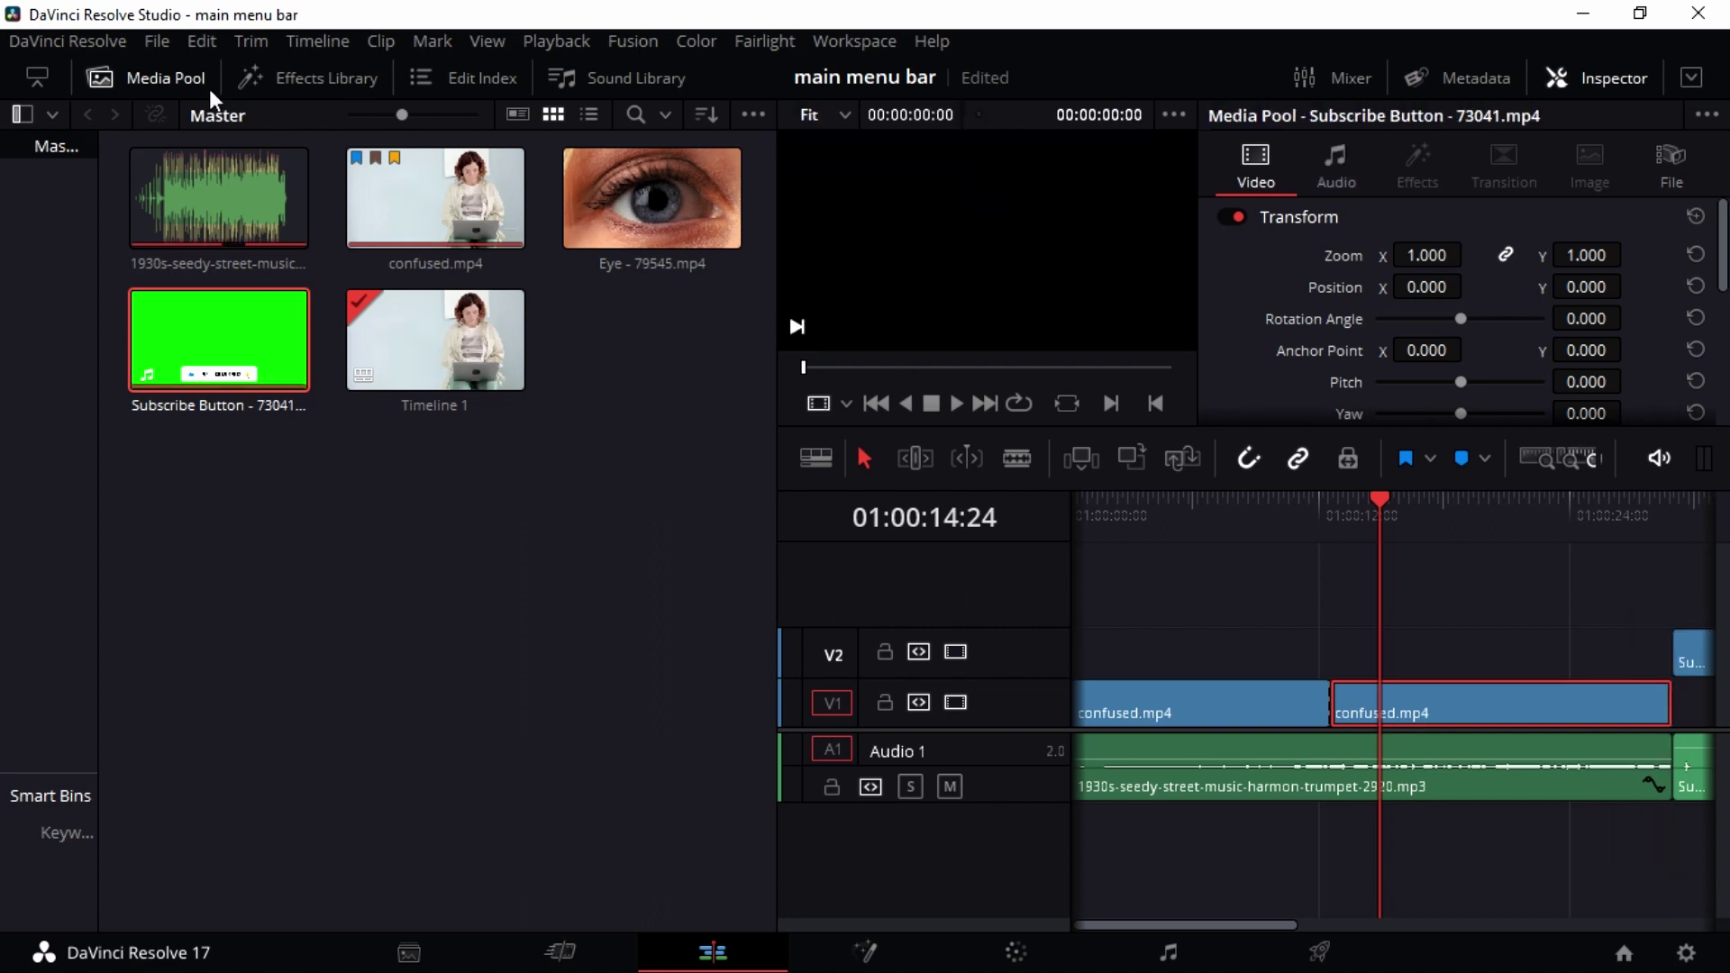
pyautogui.click(149, 77)
# Step: Disable Conform Lock on the Subscribe Button clip on V2 and unlink its video from its audio
pyautogui.click(975, 649)
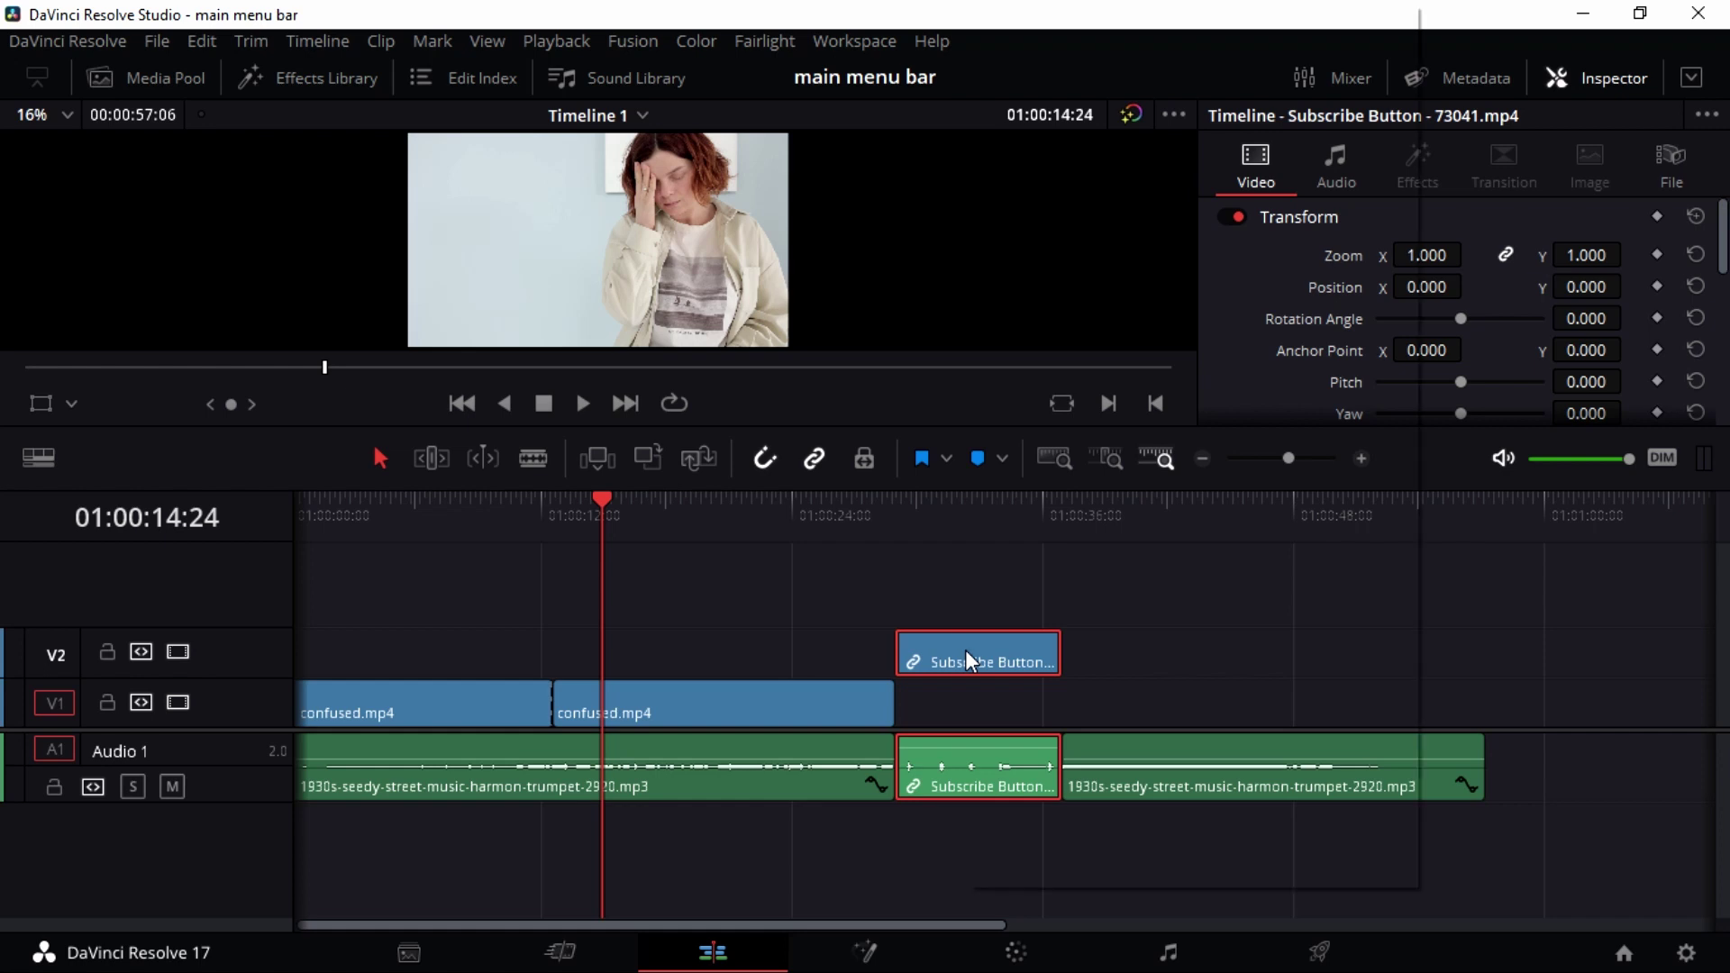
pyautogui.rightClick(967, 651)
pyautogui.click(1030, 658)
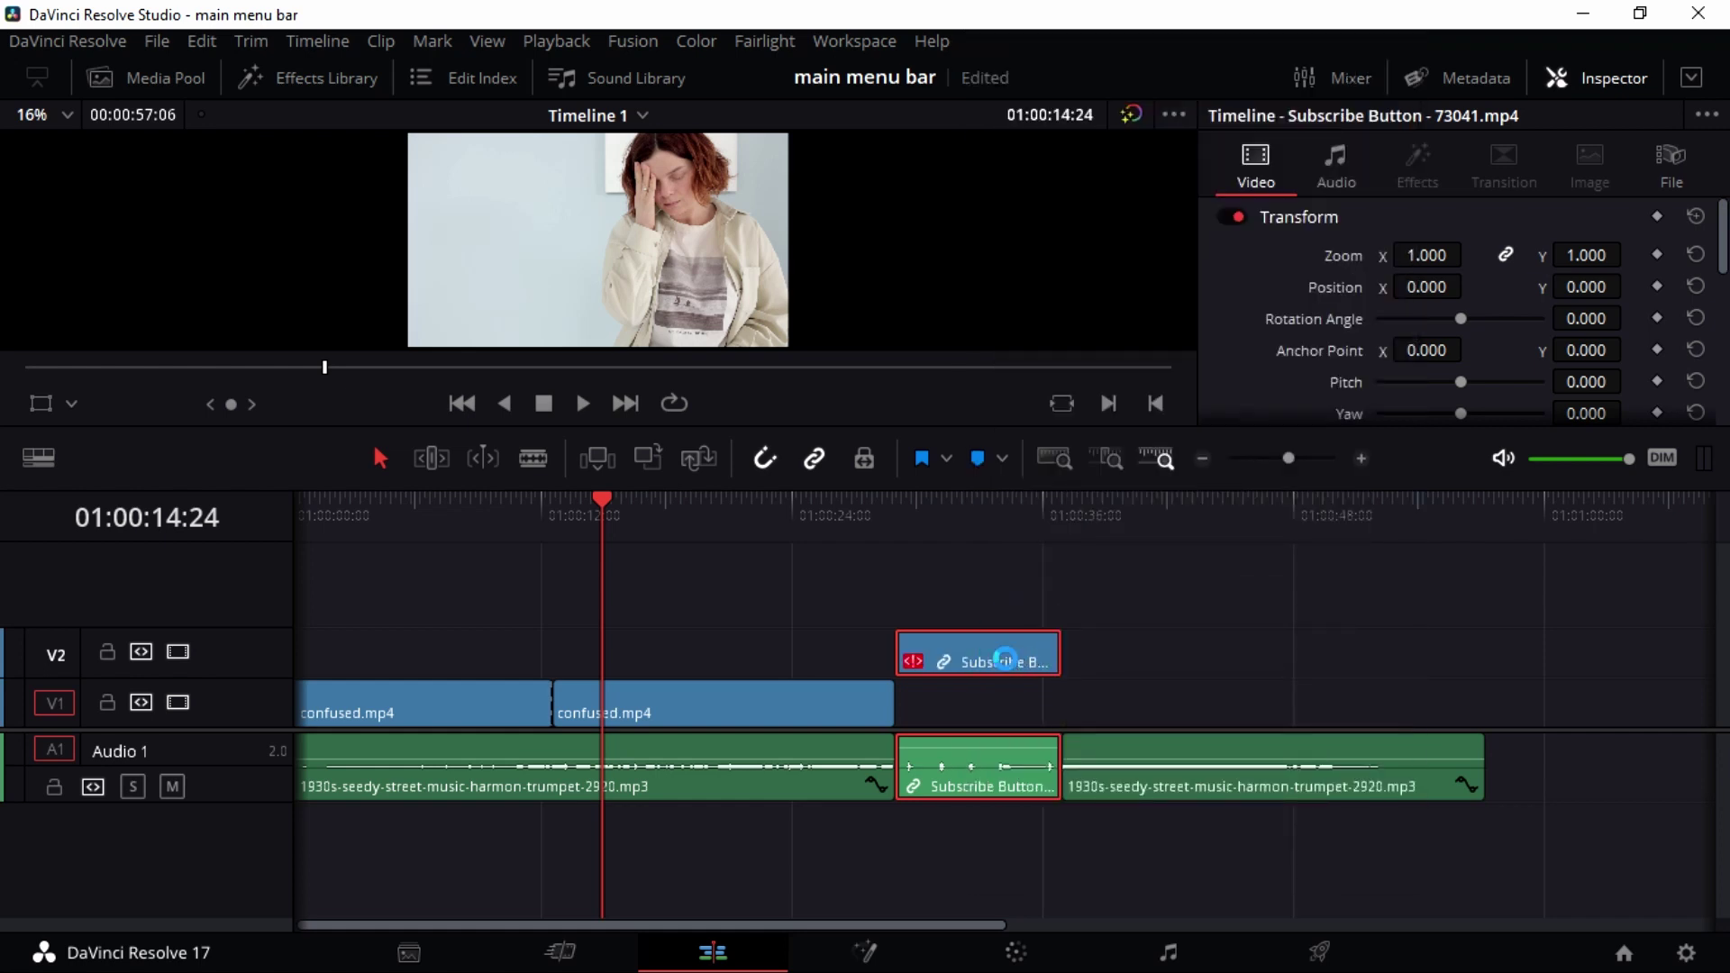
pyautogui.rightClick(991, 653)
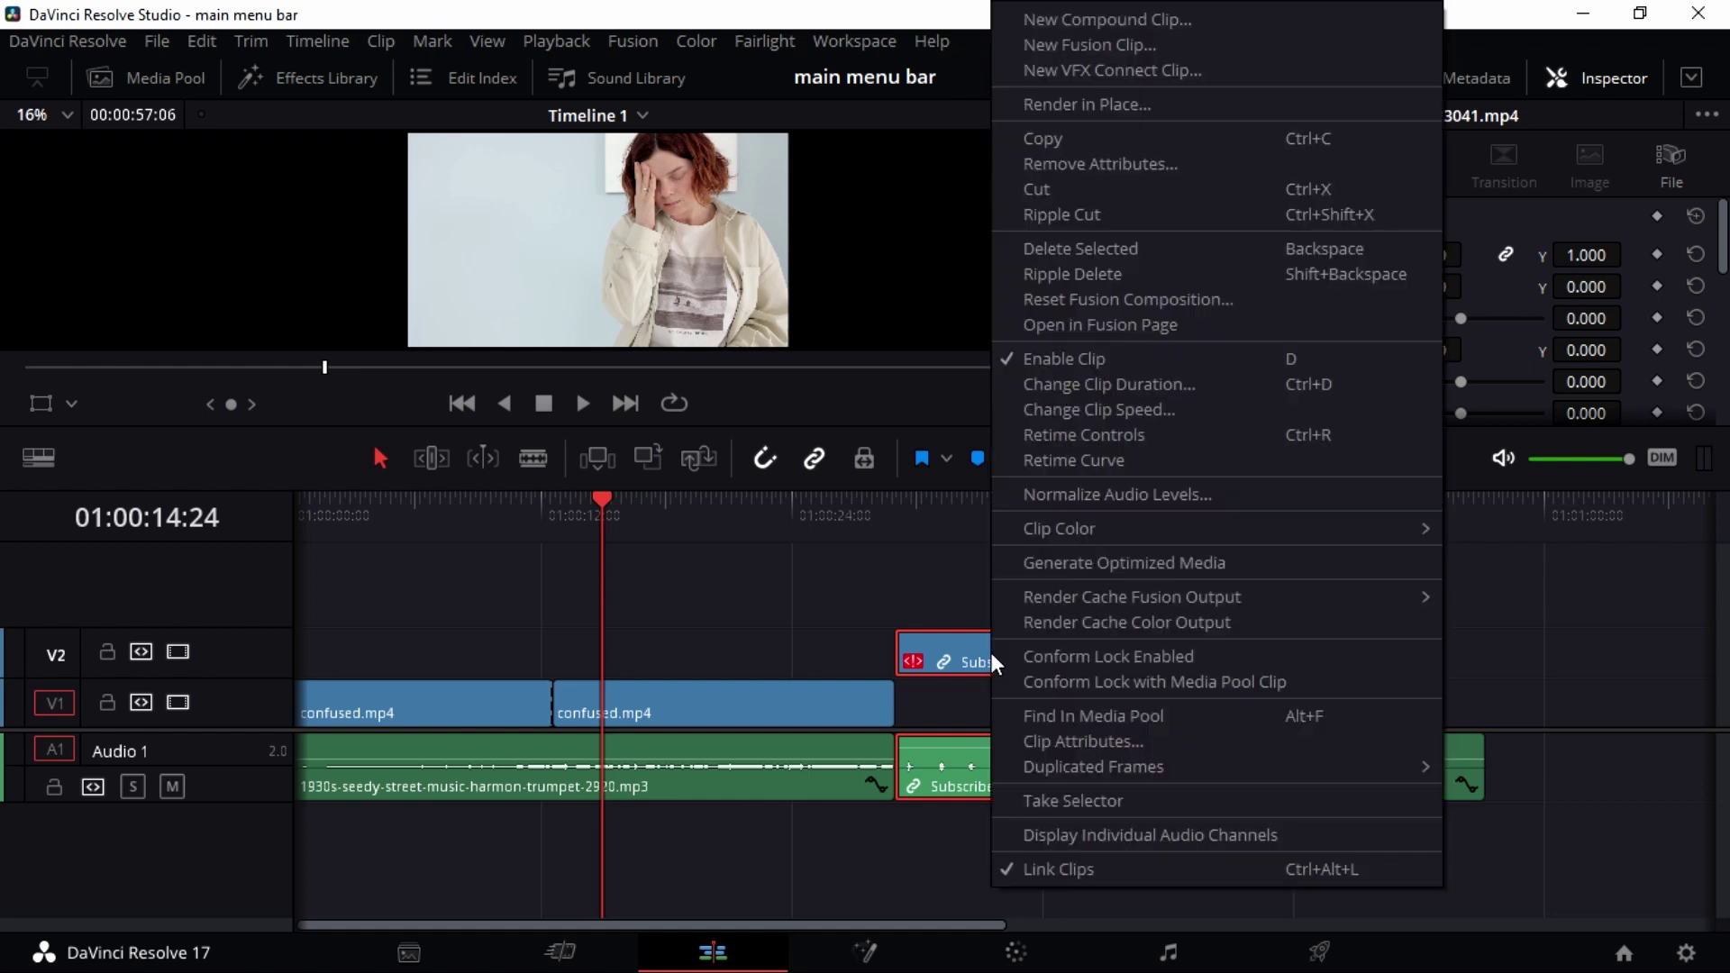
pyautogui.click(1094, 870)
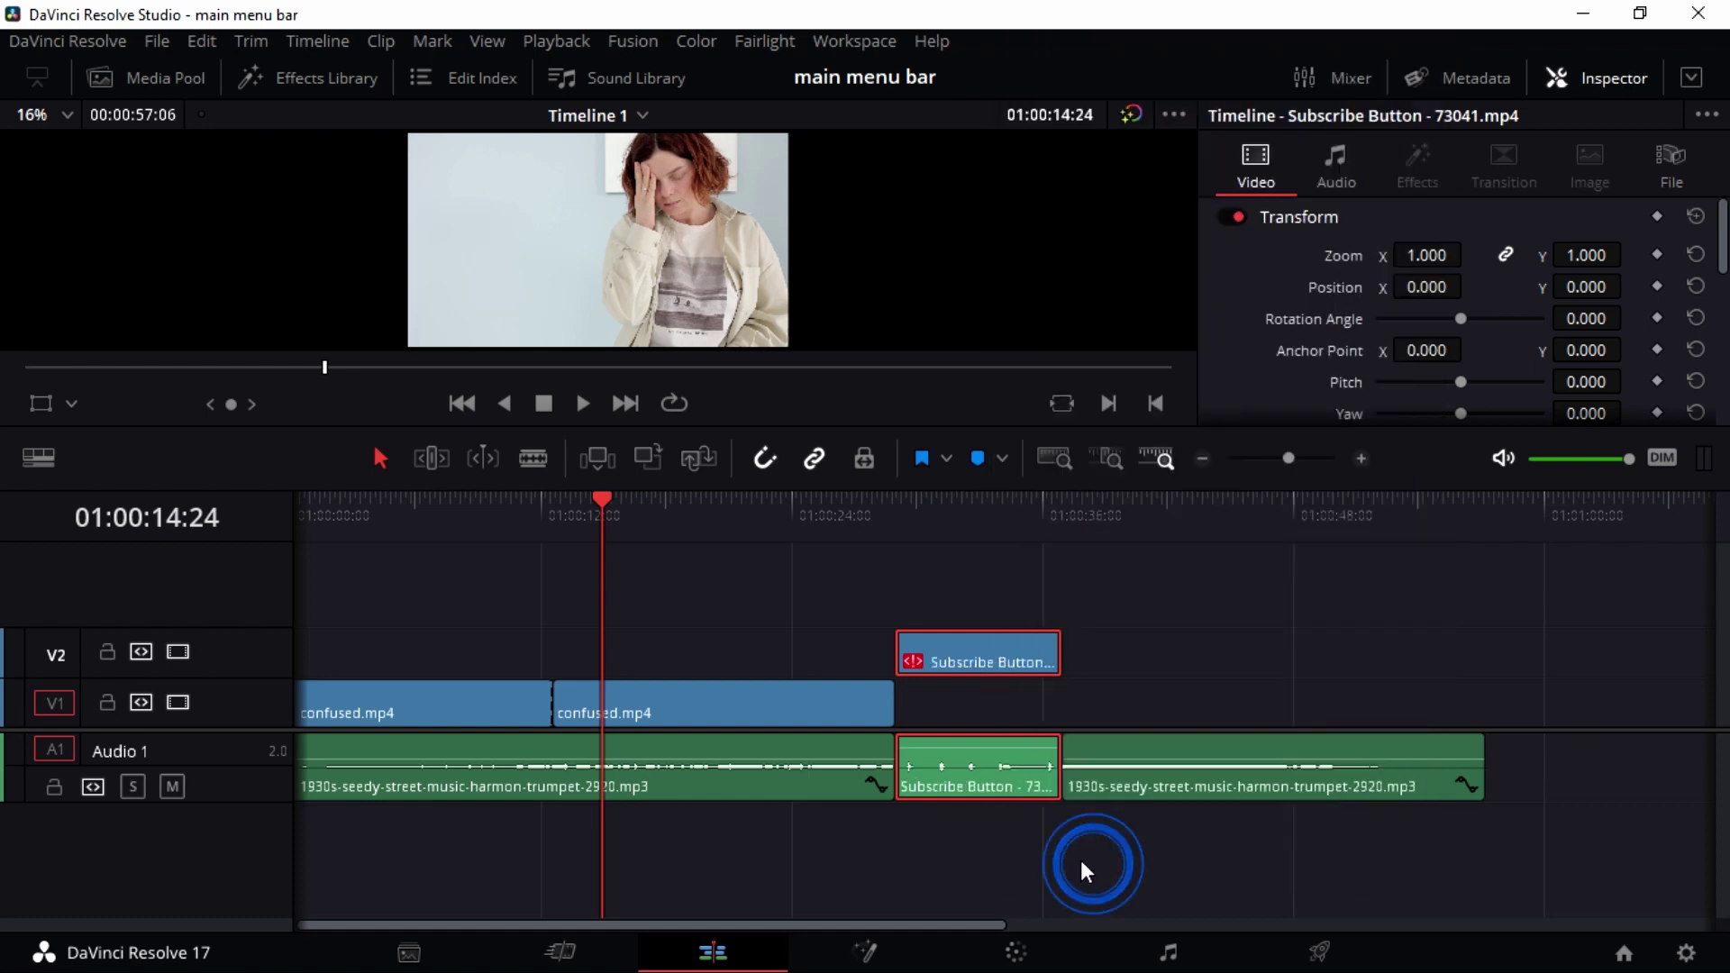
pyautogui.click(1122, 668)
pyautogui.moveTo(1011, 665); pyautogui.dragTo(978, 651)
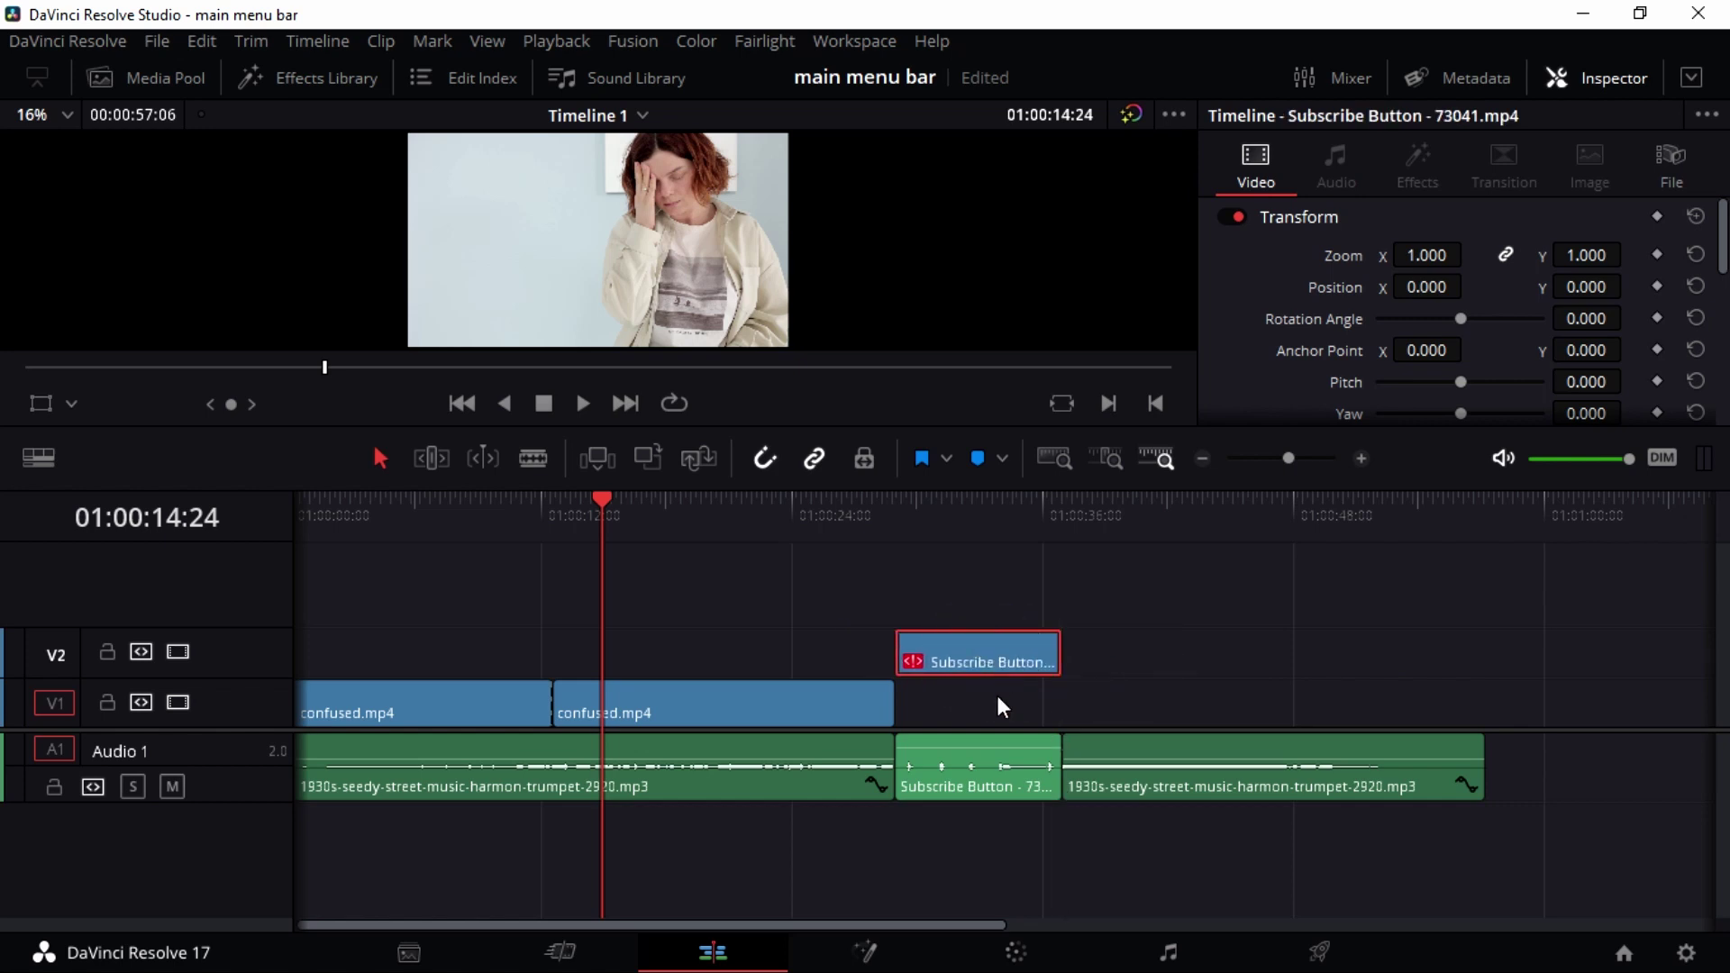
pyautogui.moveTo(982, 766)
pyautogui.mouseDown()
pyautogui.moveTo(985, 820)
pyautogui.moveTo(977, 785)
pyautogui.mouseUp()
# Step: Undo the unlinking and Conform Lock change, and move the Subscribe Button clip to V3 and A2, ending flush with the second confused.mp4 clip
pyautogui.hotkey('ctrl', 'z')
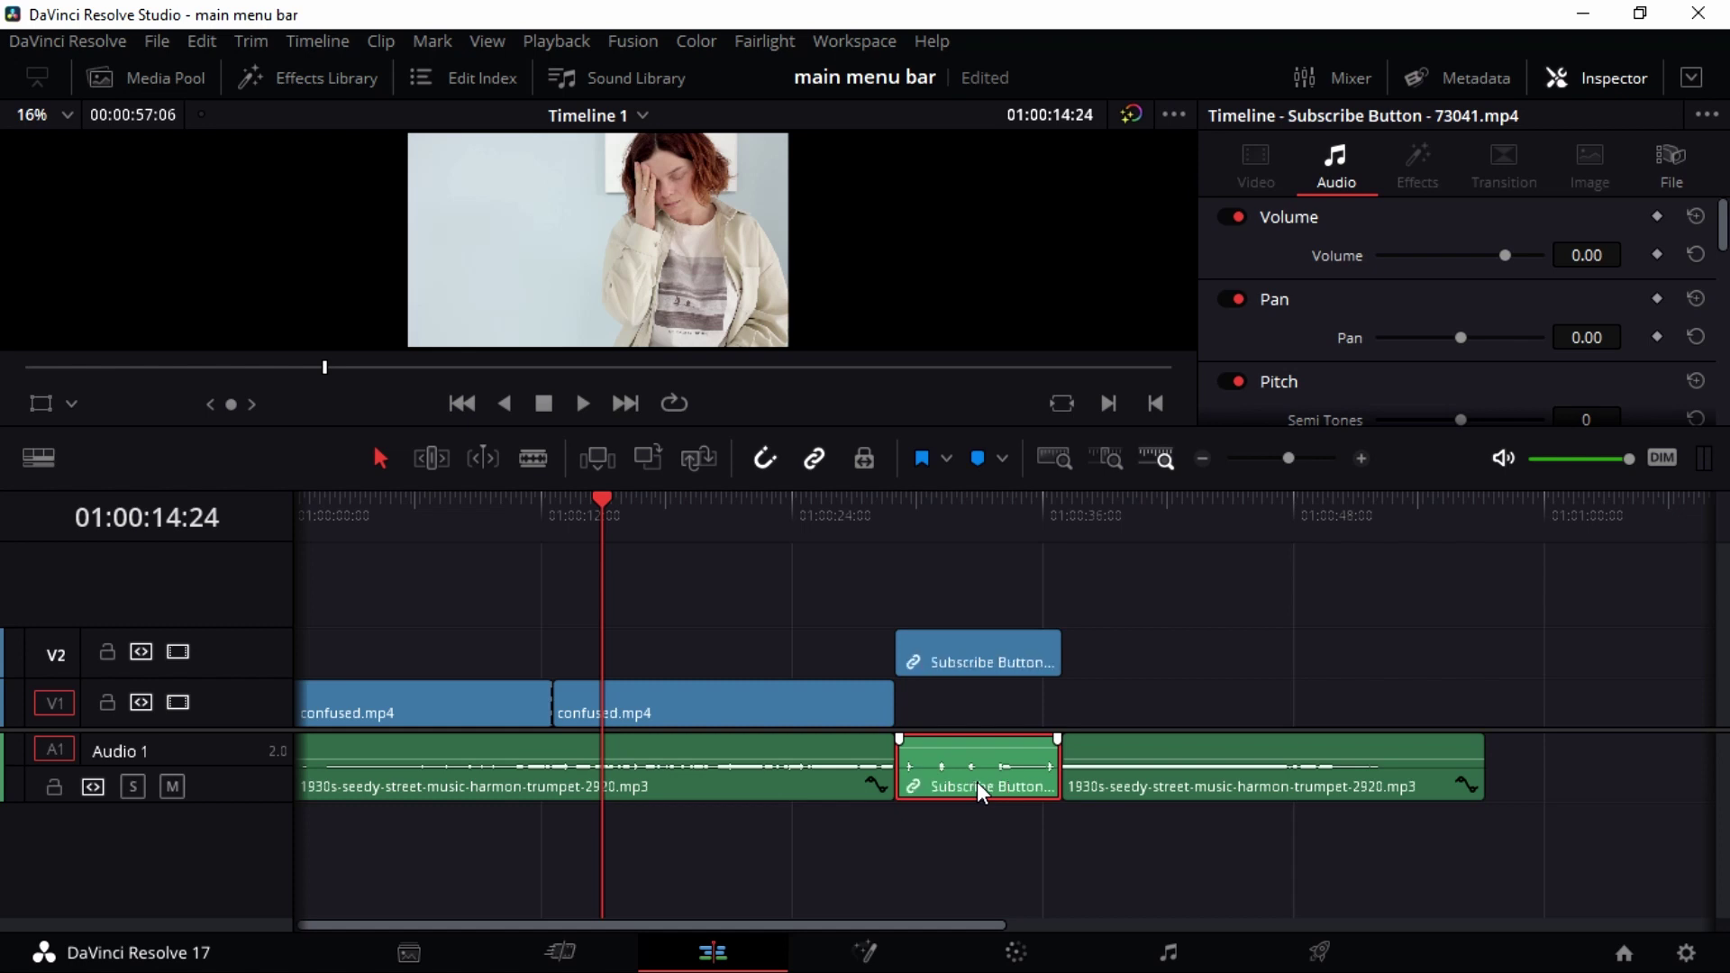
pyautogui.click(964, 662)
pyautogui.moveTo(964, 665); pyautogui.dragTo(771, 615)
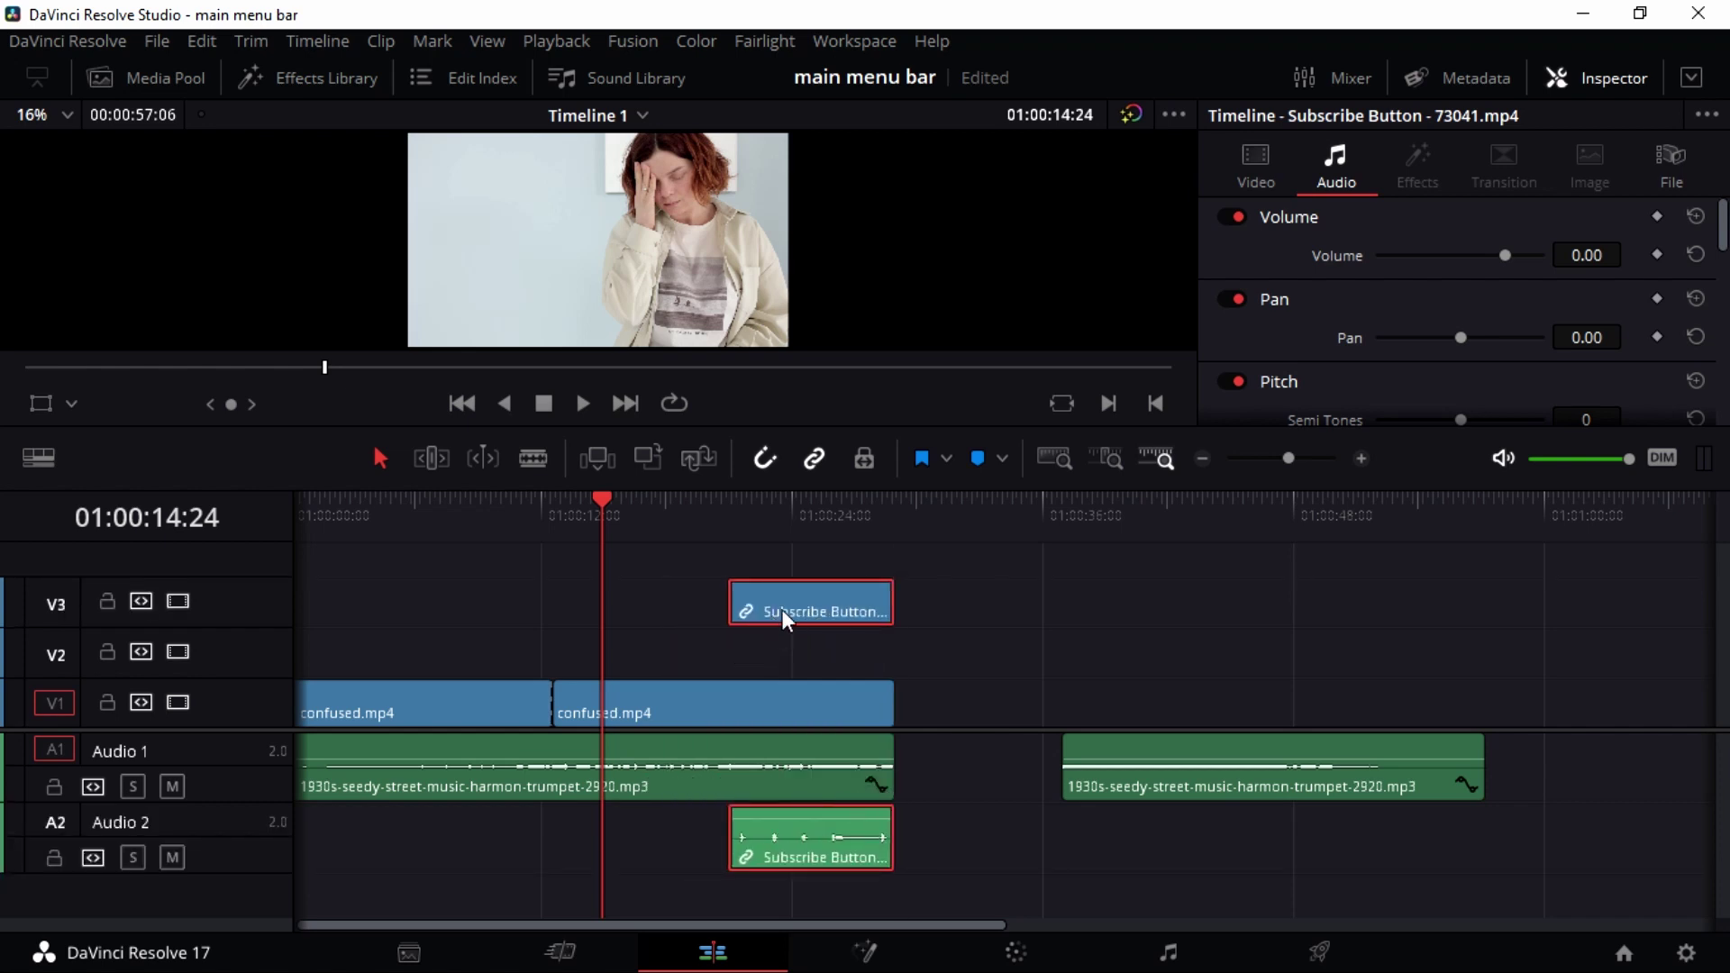
# Step: Unlink the Subscribe Button clip's video and audio and move only its video from V3 down to V2
pyautogui.rightClick(781, 609)
pyautogui.click(878, 868)
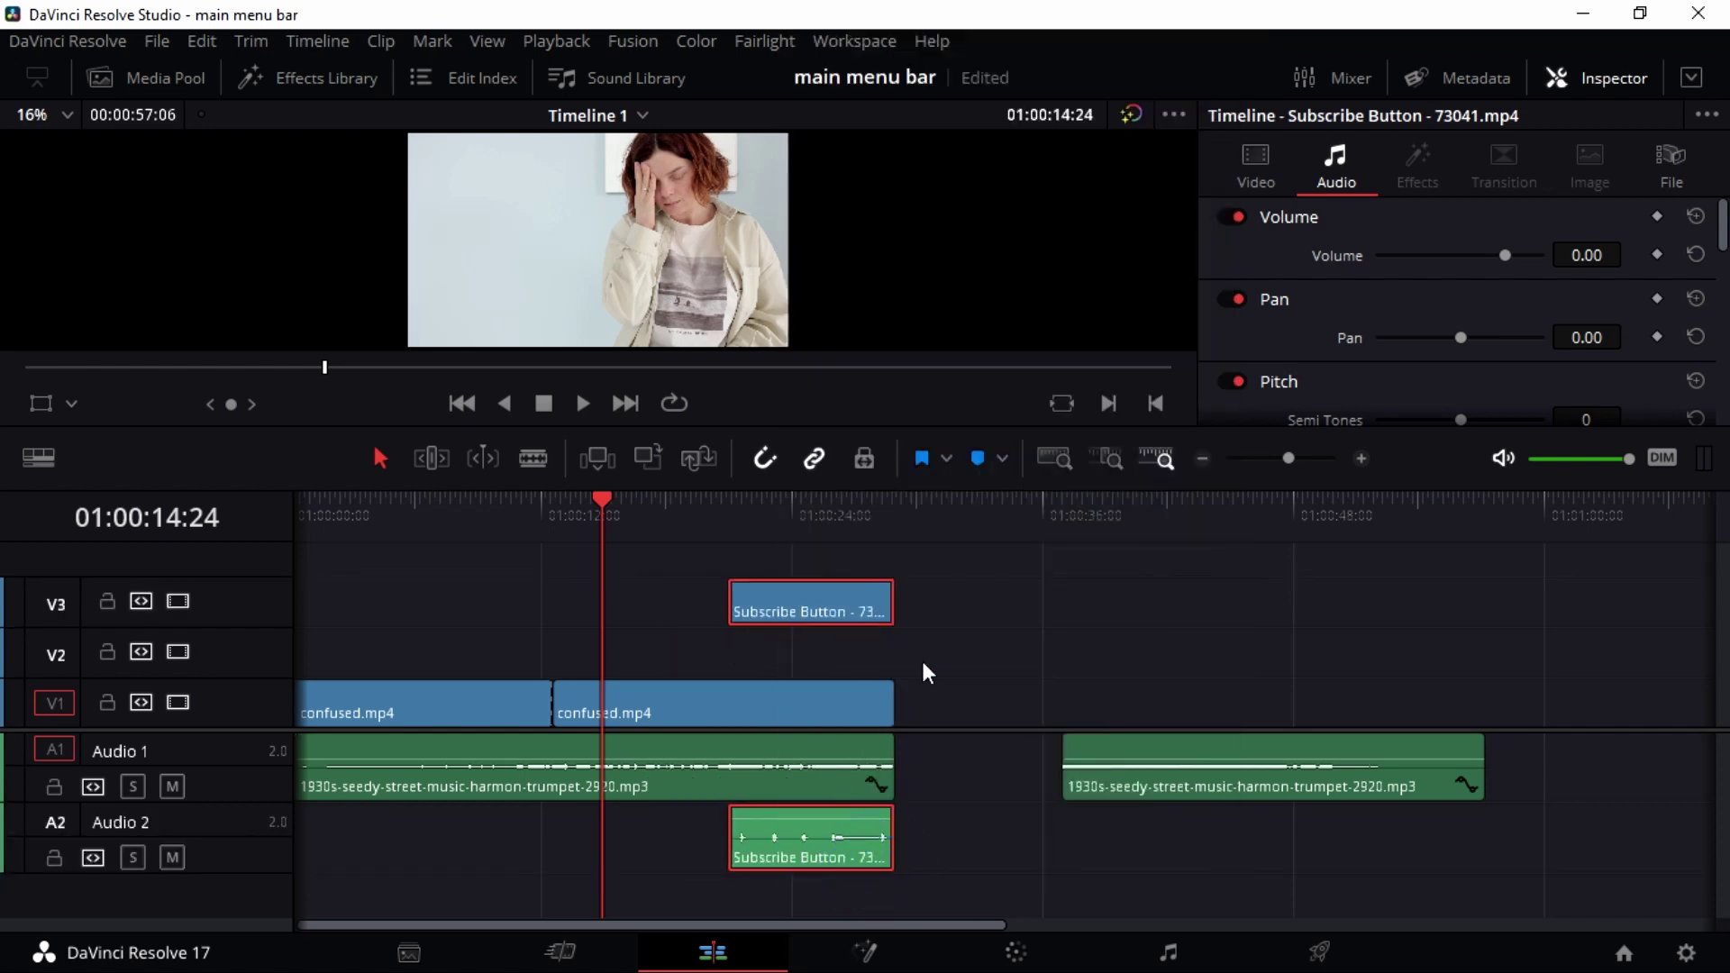
pyautogui.click(977, 657)
pyautogui.moveTo(792, 607); pyautogui.dragTo(823, 643)
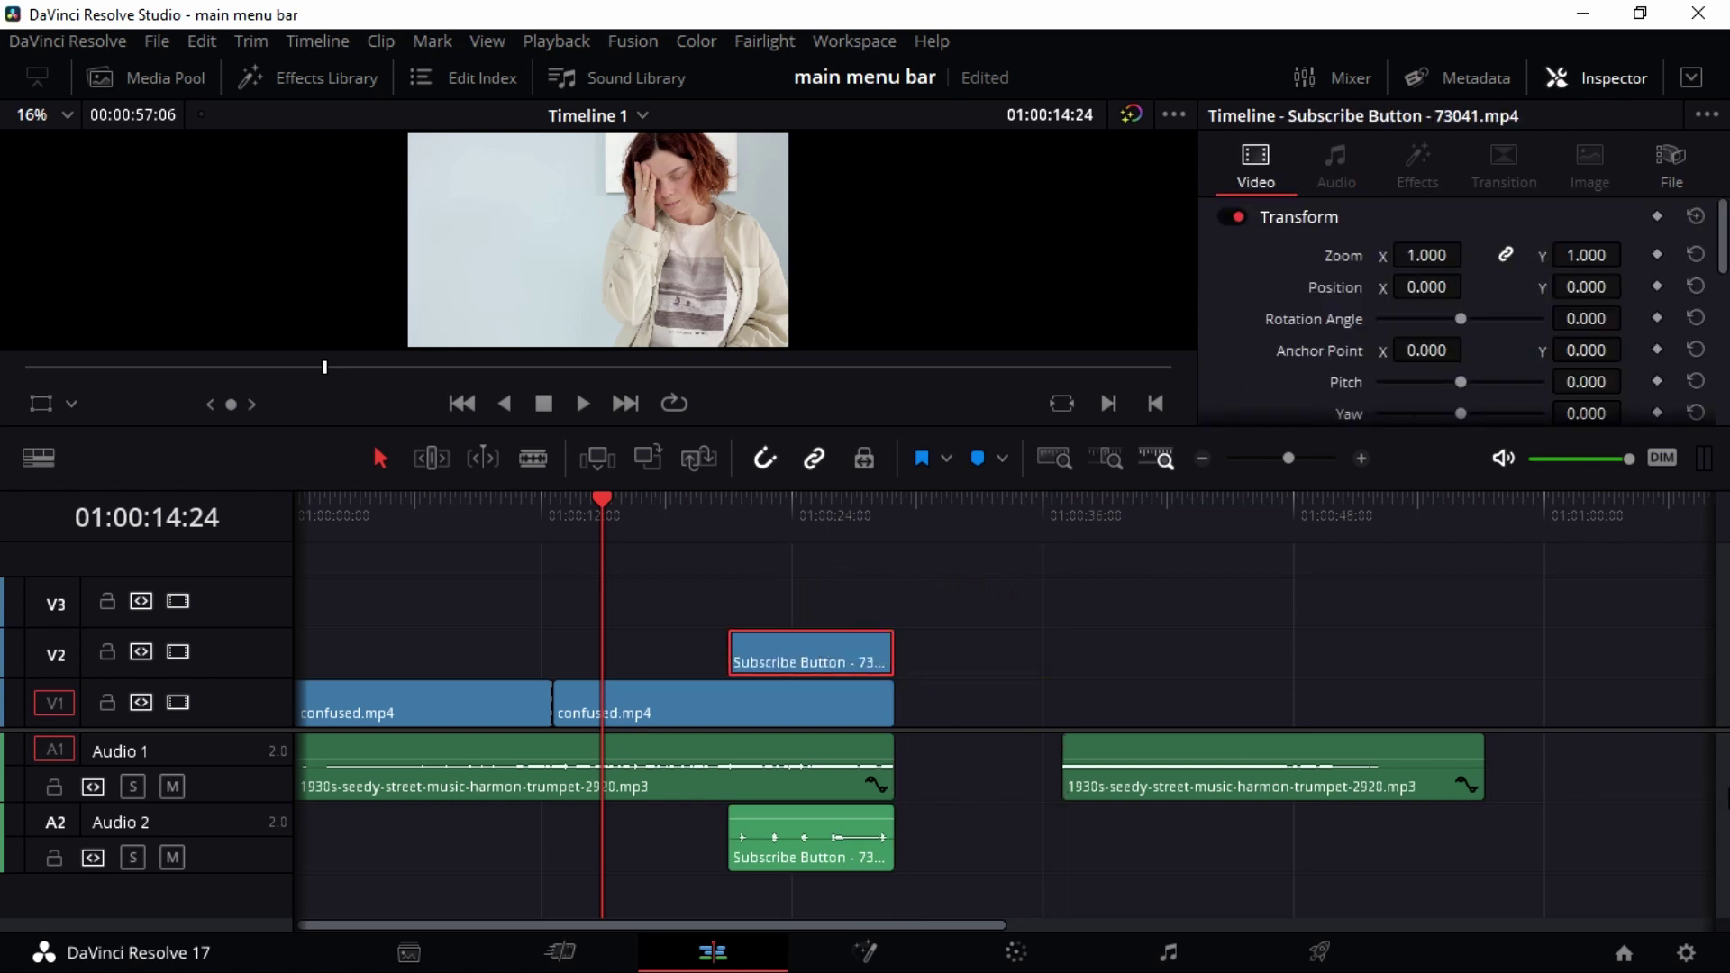
pyautogui.click(809, 651)
pyautogui.click(798, 843)
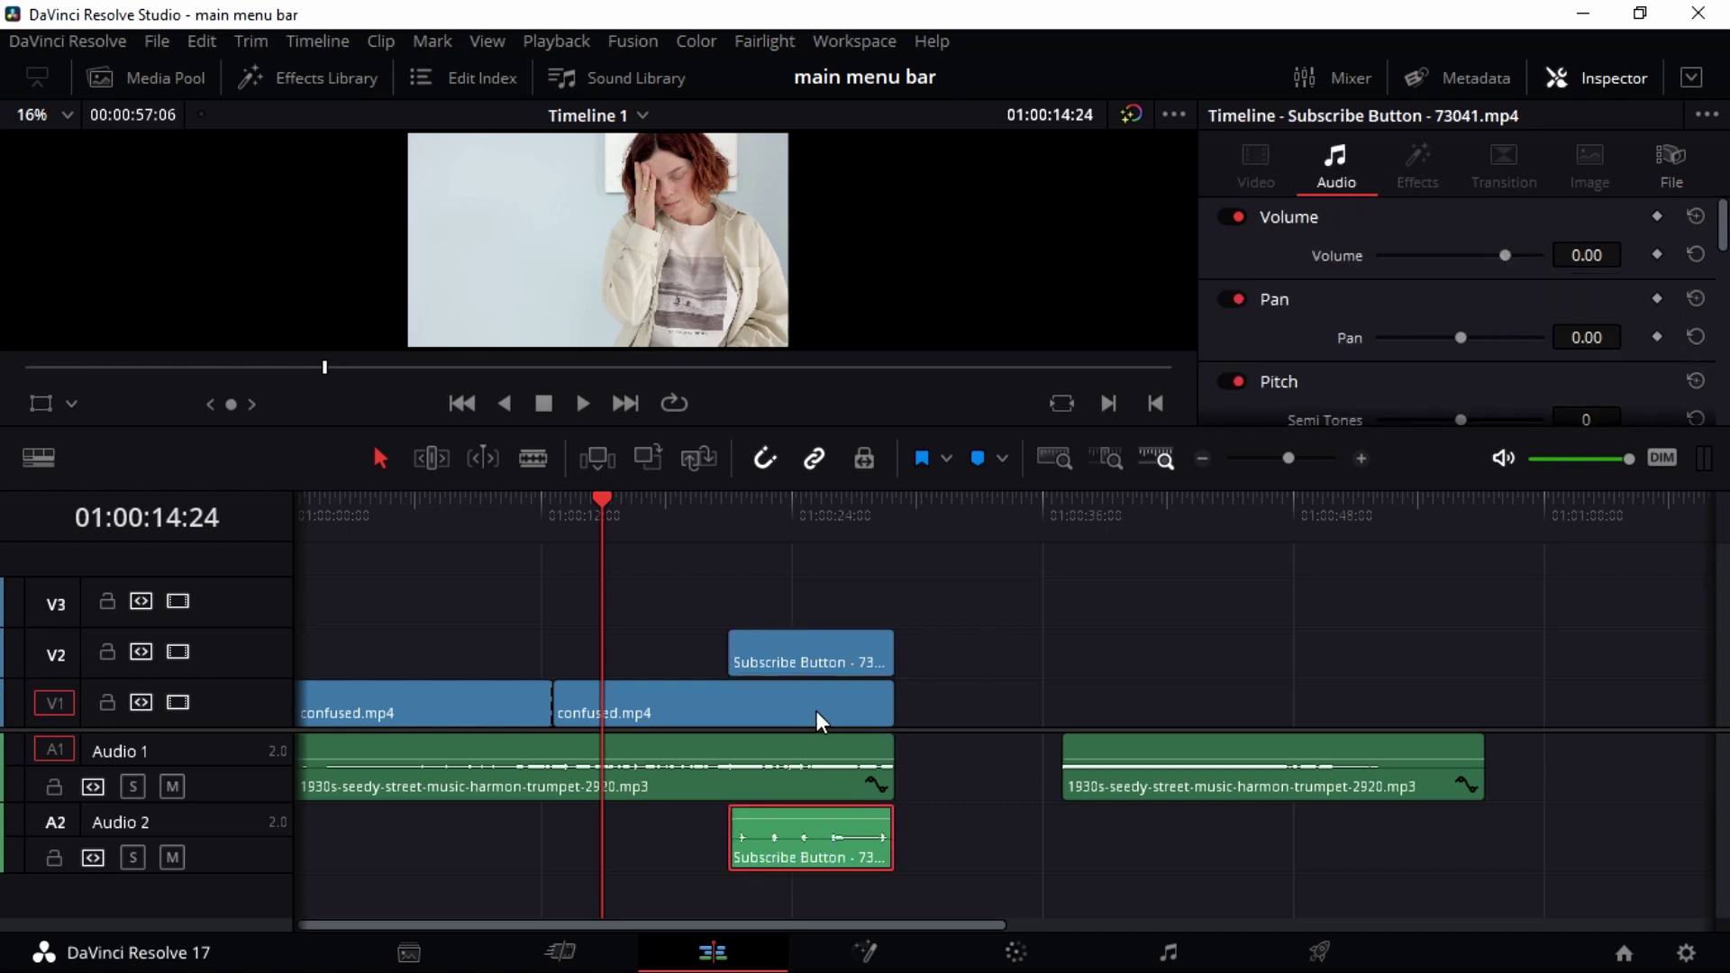
# Step: Return the Subscribe Button video to V3 and restore the link with its audio on A2
pyautogui.hotkey('alt', 'Up')
pyautogui.hotkey('ctrl', 'alt', 'l')
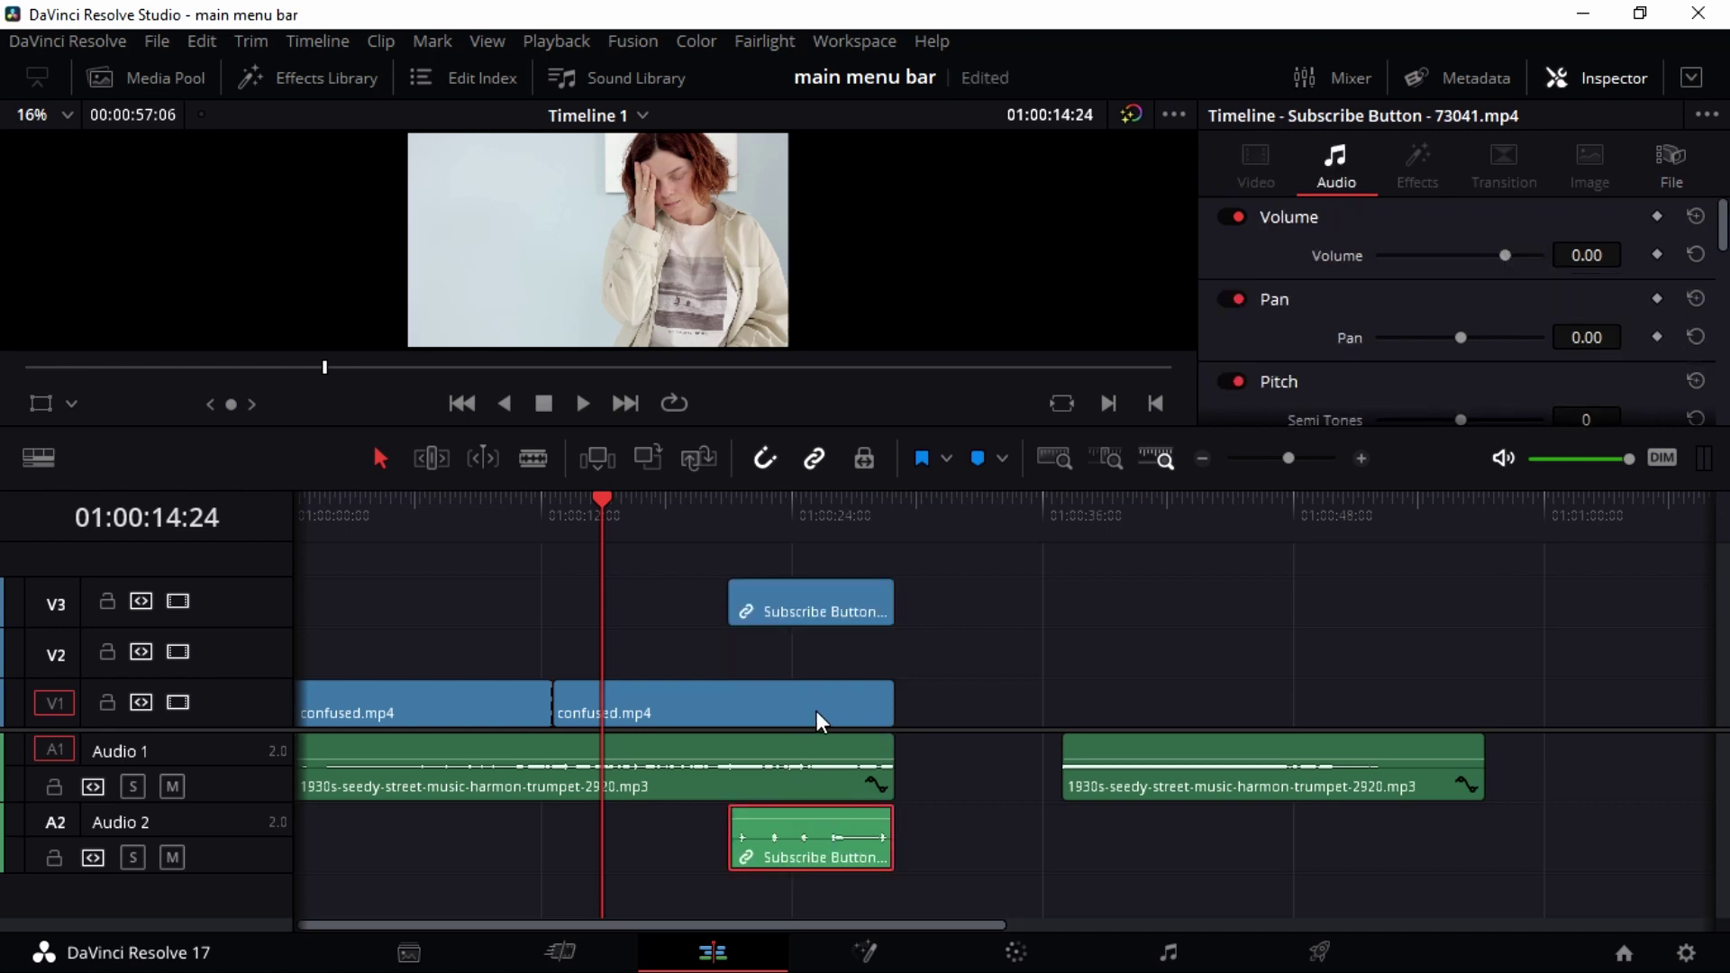
# Step: Disable Conform Lock on the Subscribe Button clip on V3 and shift the linked clip slightly later in the timeline
pyautogui.rightClick(823, 622)
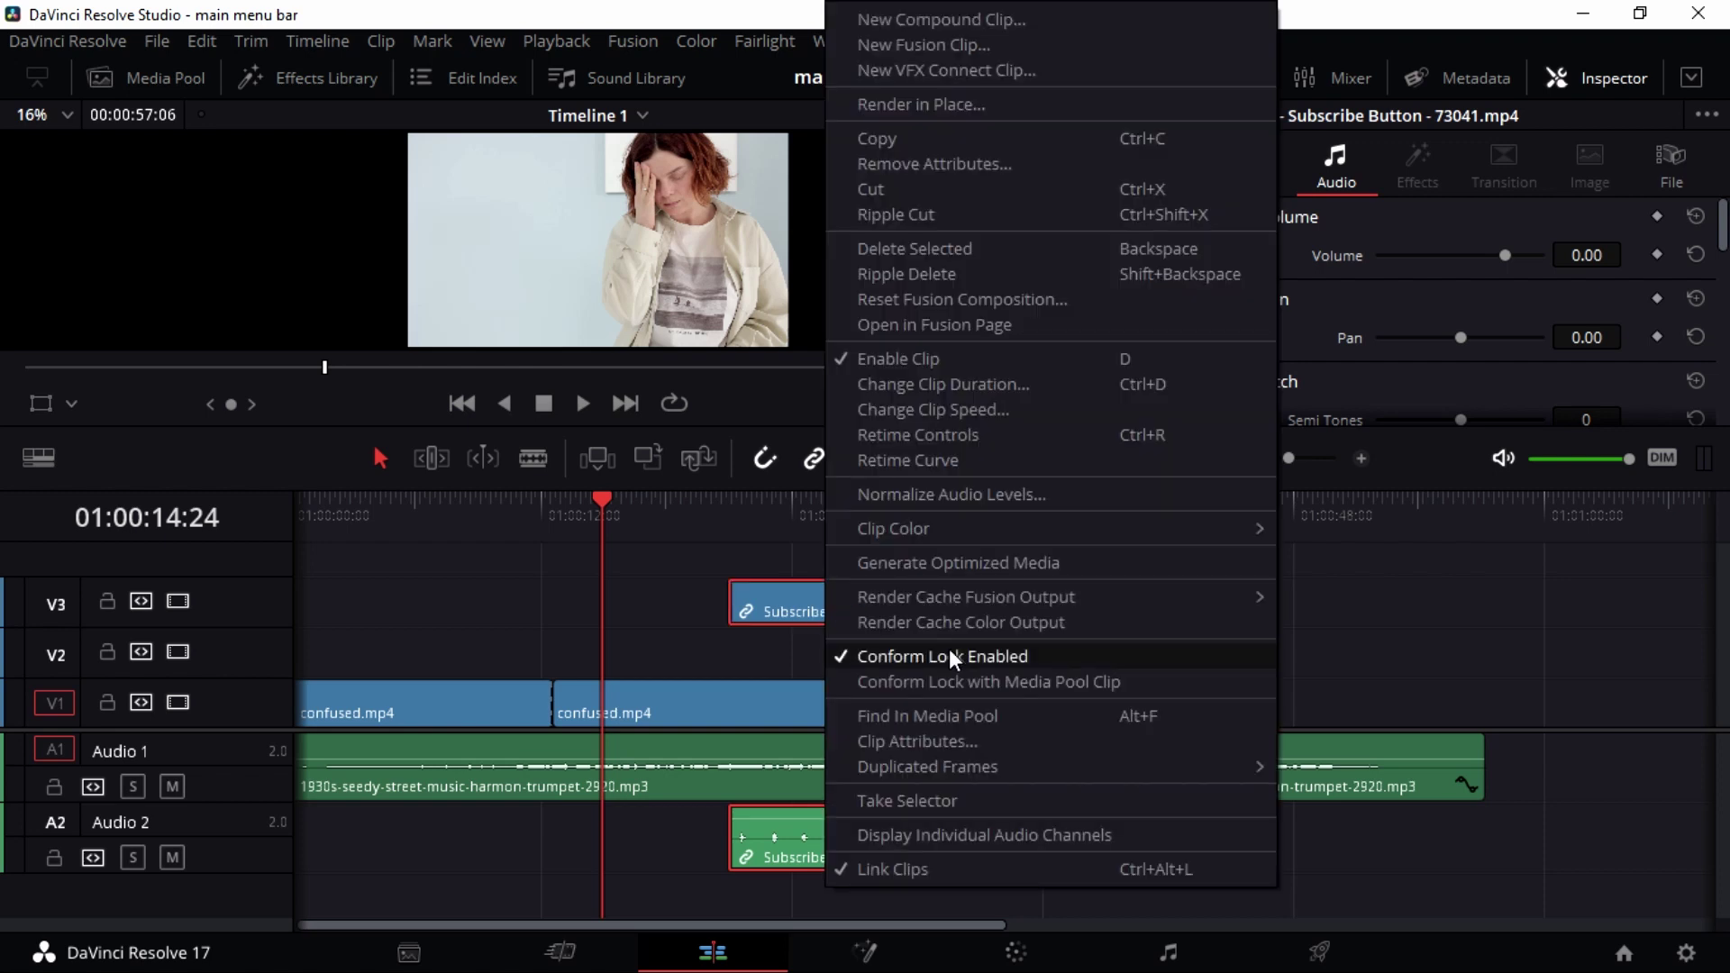
pyautogui.click(928, 661)
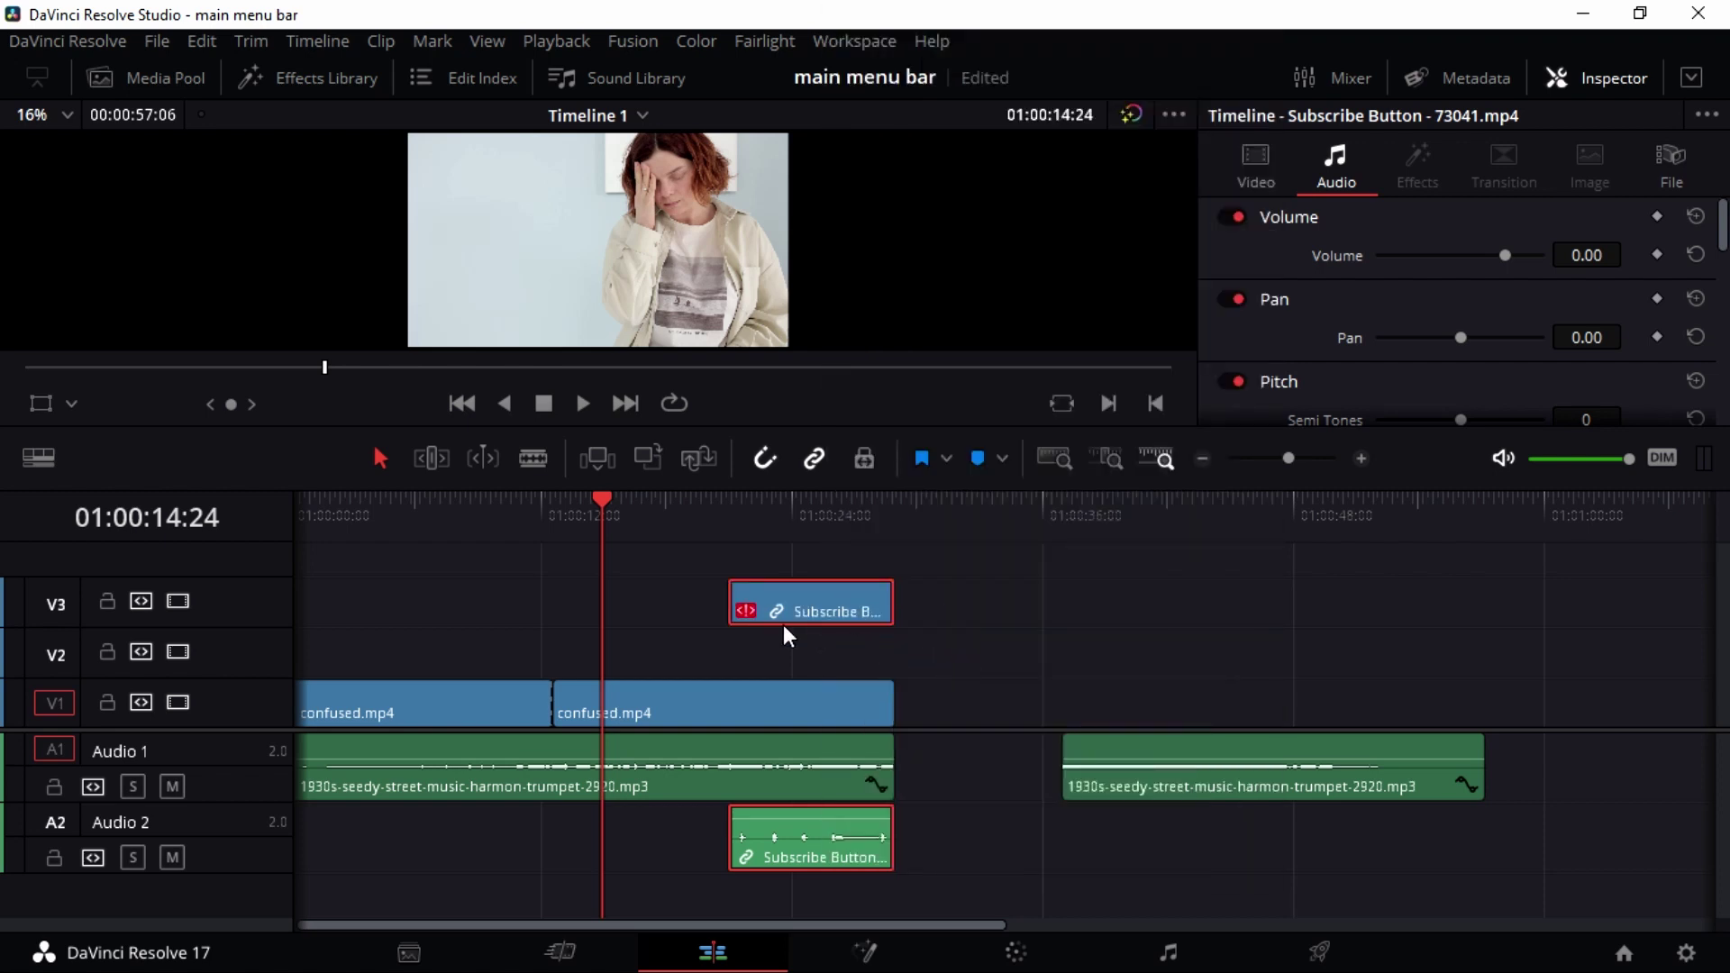
pyautogui.moveTo(790, 602); pyautogui.dragTo(826, 629)
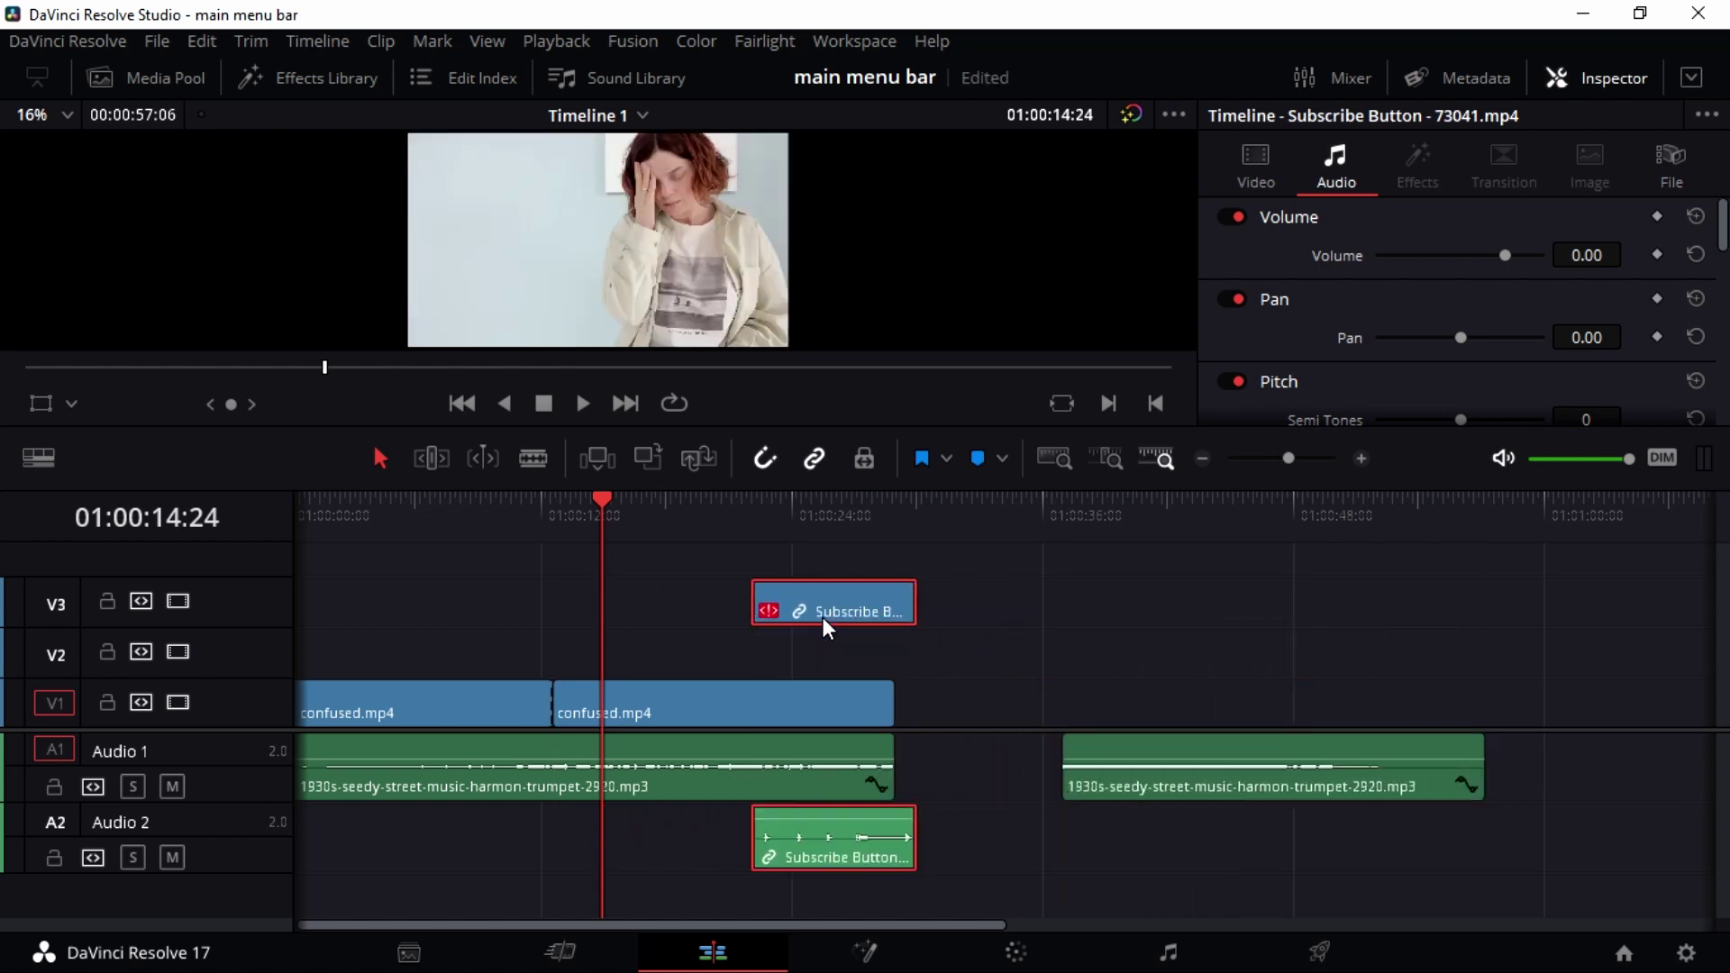
# Step: Disable and re-enable the linked Subscribe Button clip on V3 and A2 twice
pyautogui.click(380, 40)
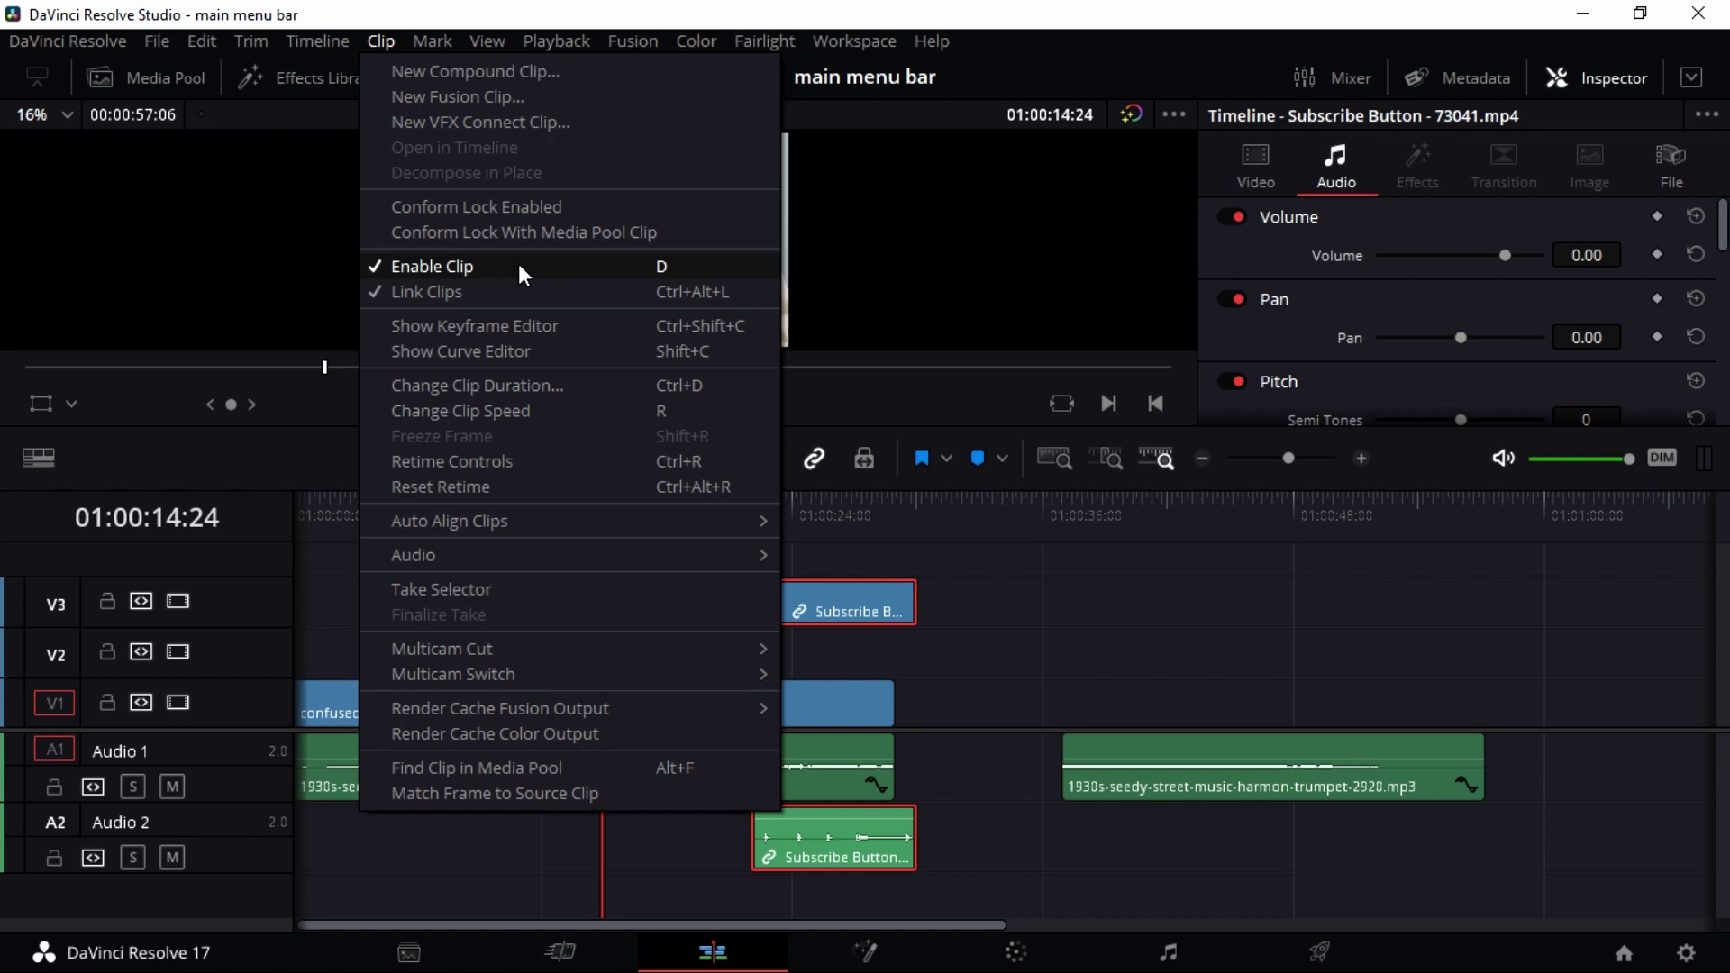
pyautogui.click(522, 265)
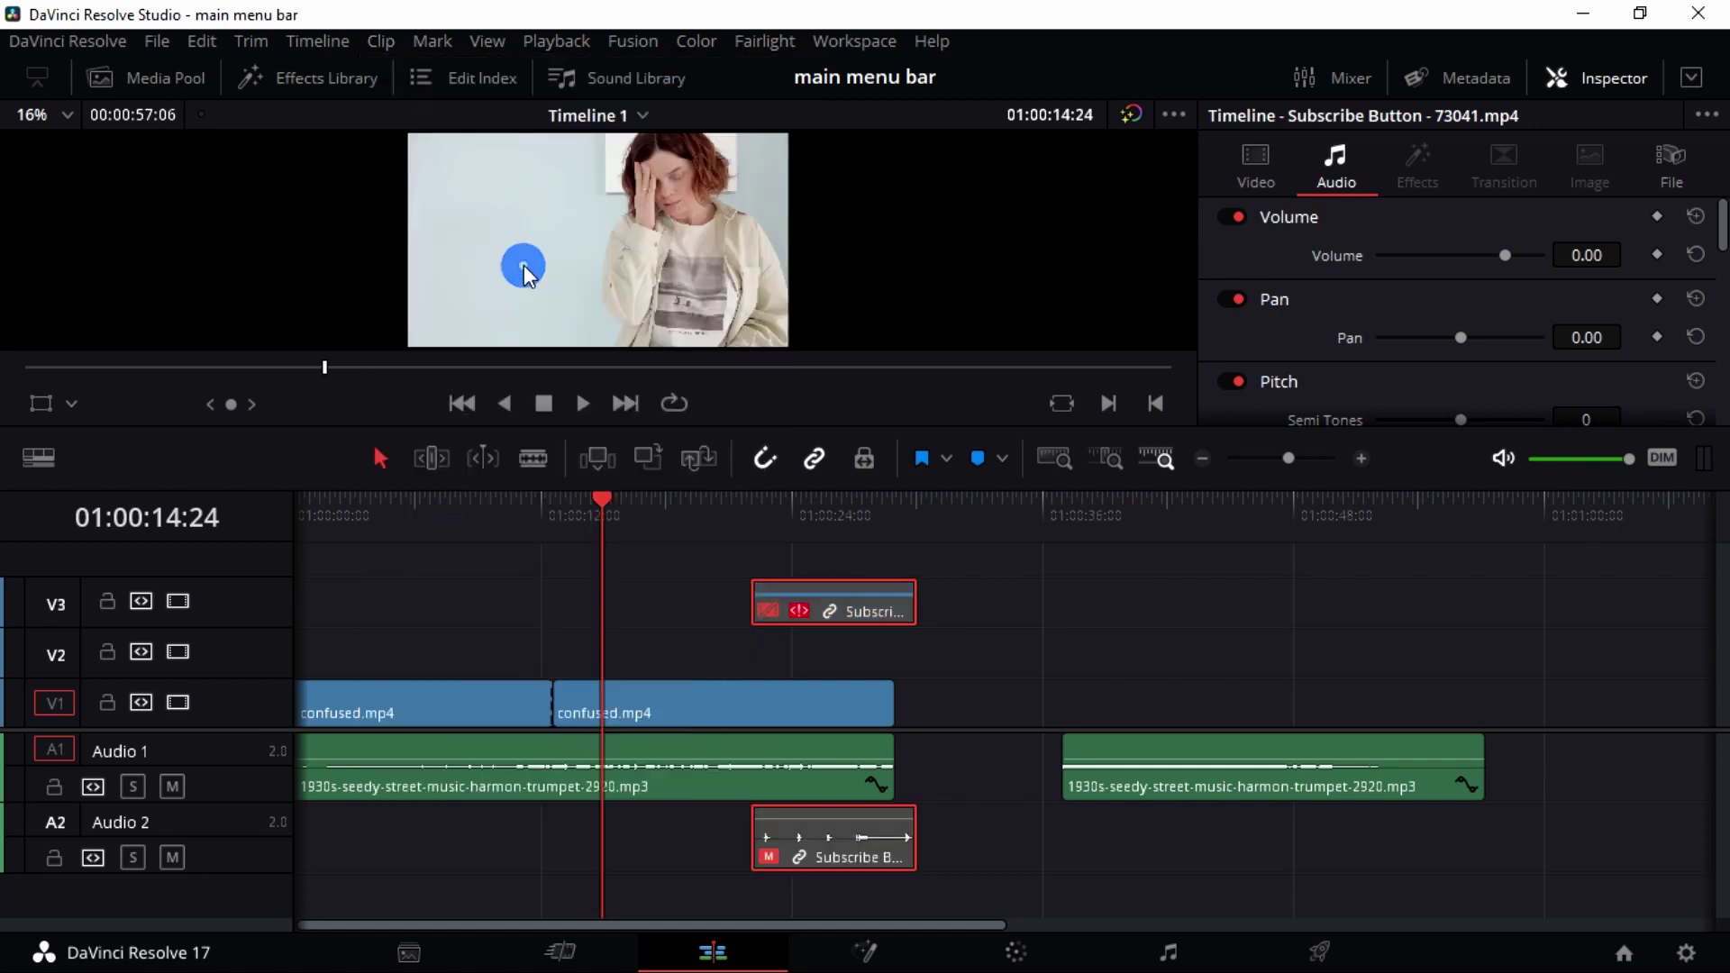
pyautogui.press('d')
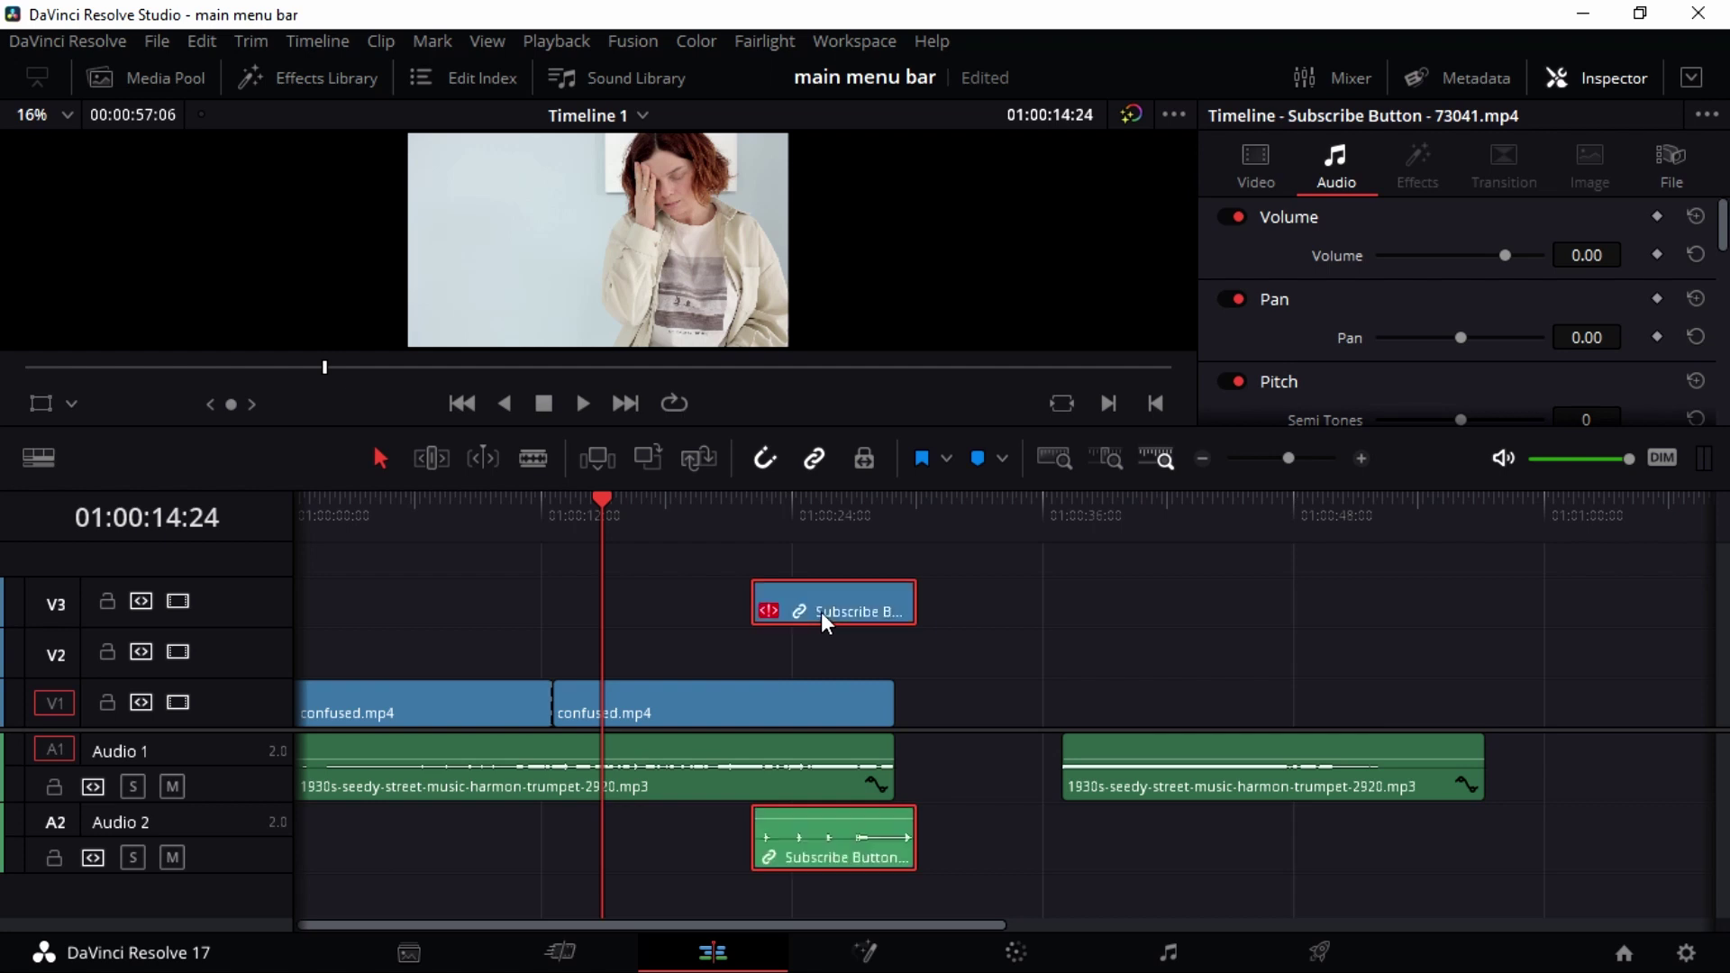
pyautogui.press('d')
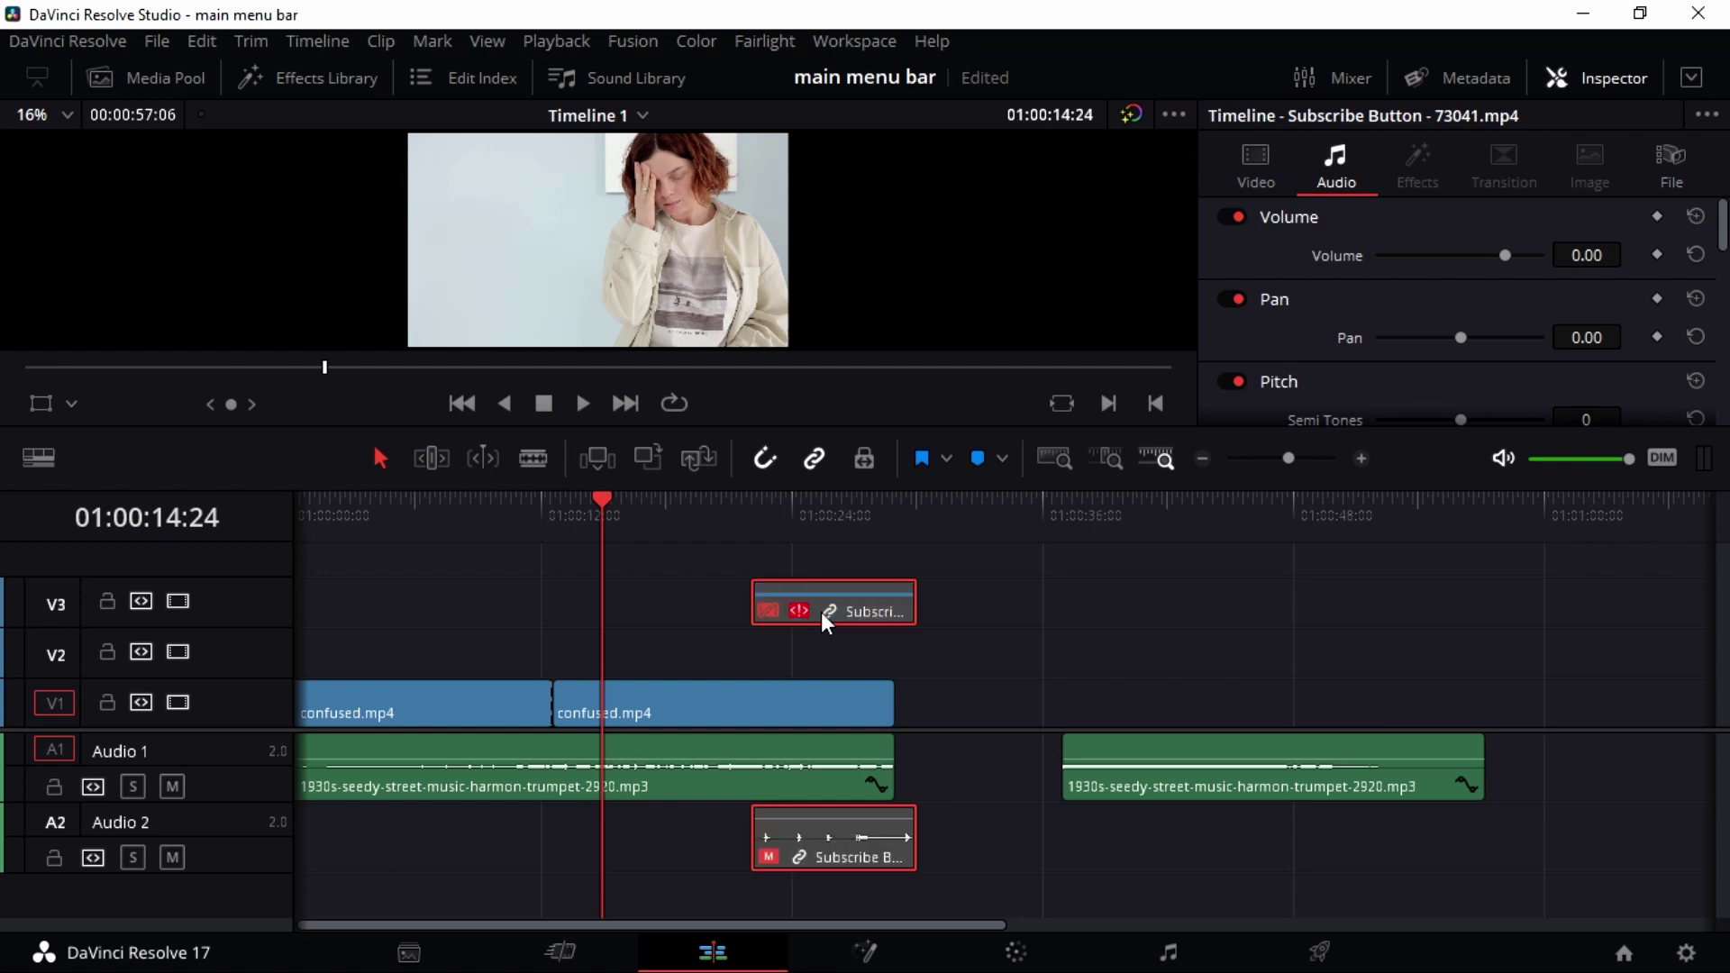
pyautogui.press('d')
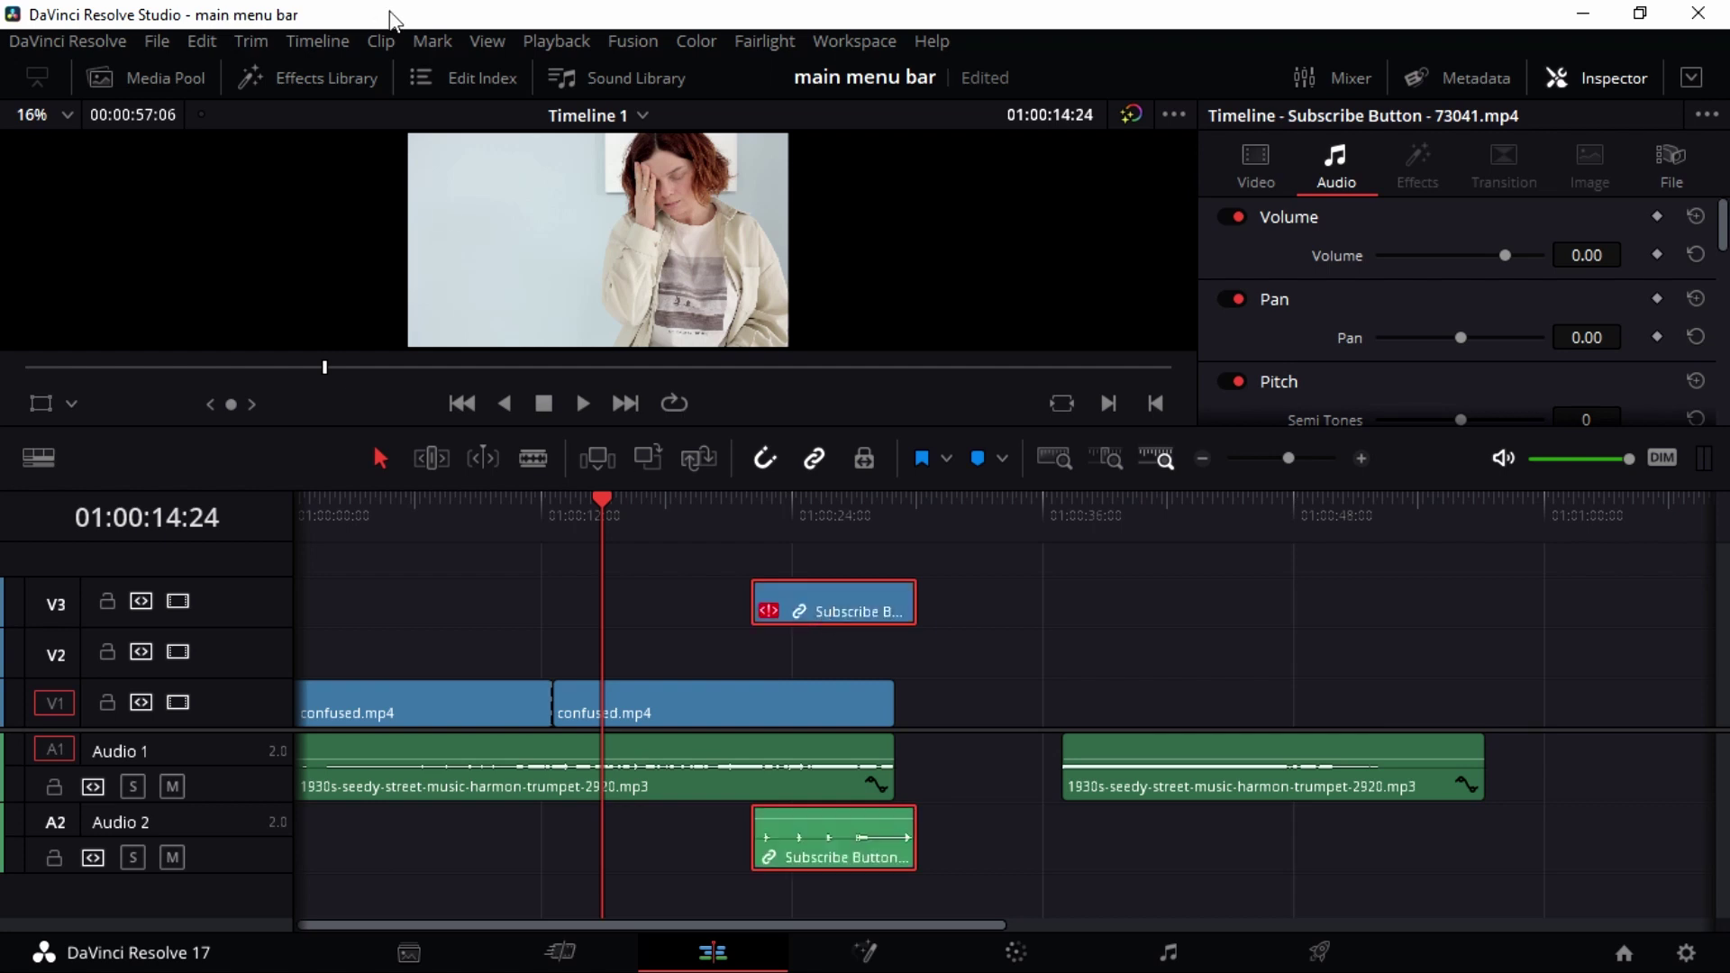
# Step: Slow the Subscribe Button clip on V3 to 81% speed and extend its end by 01:21 to a duration of 09:21
pyautogui.click(381, 41)
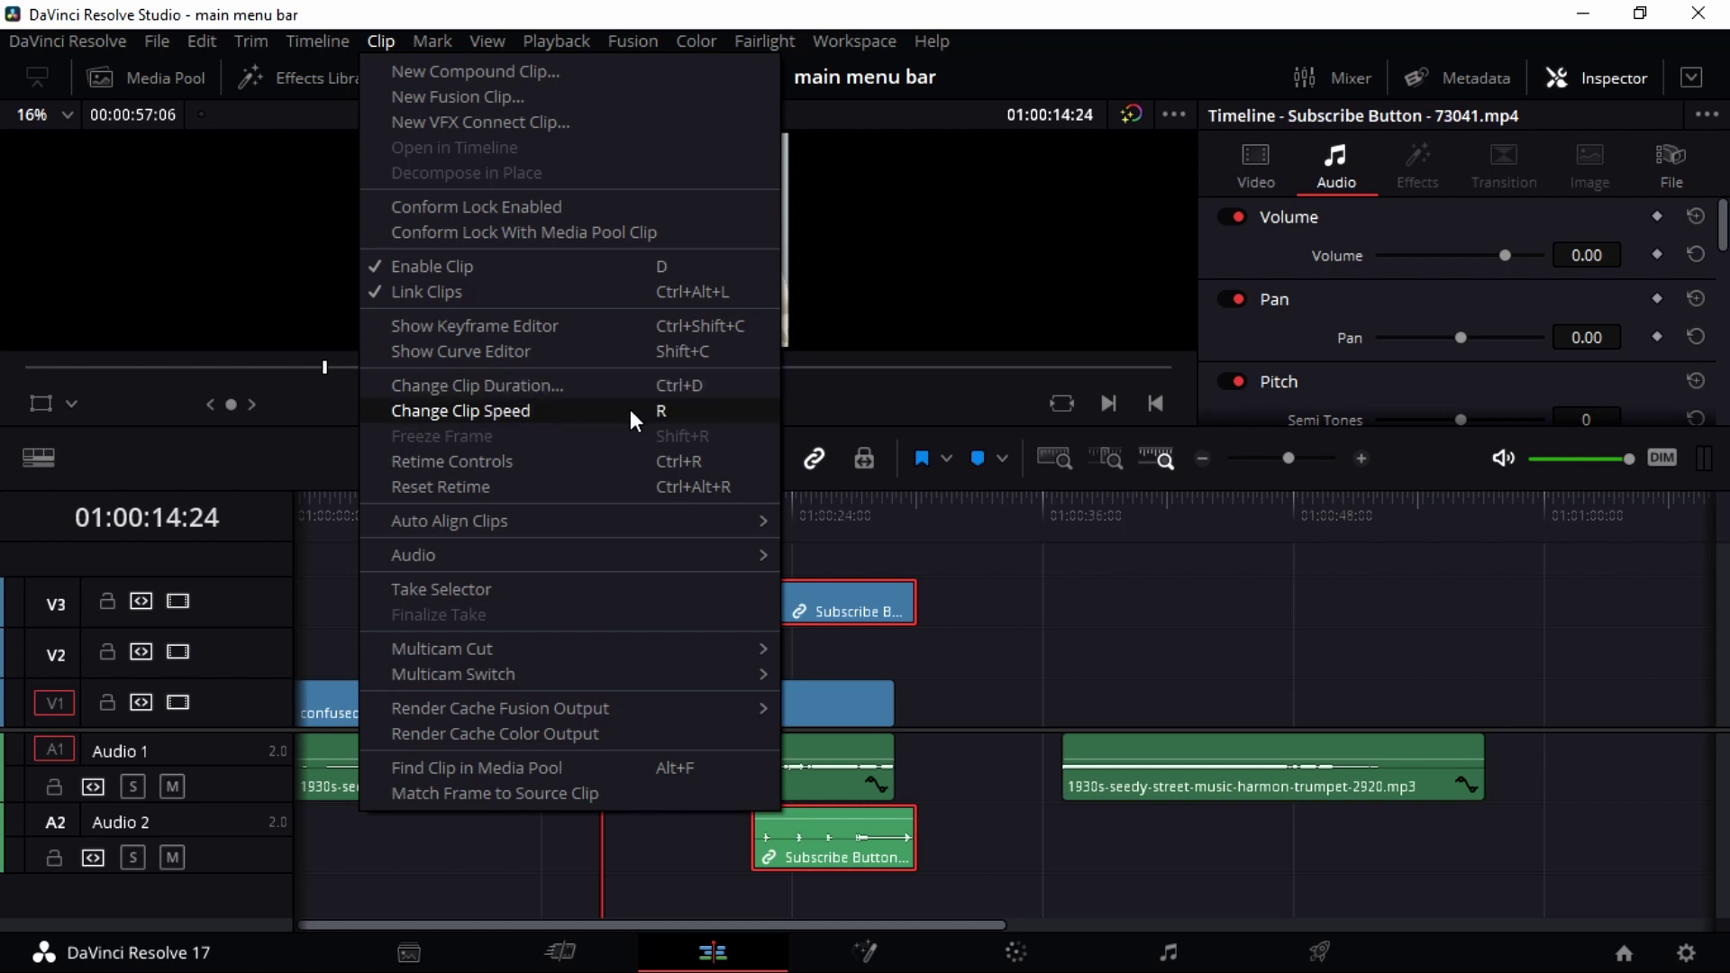
pyautogui.click(845, 609)
pyautogui.press('r')
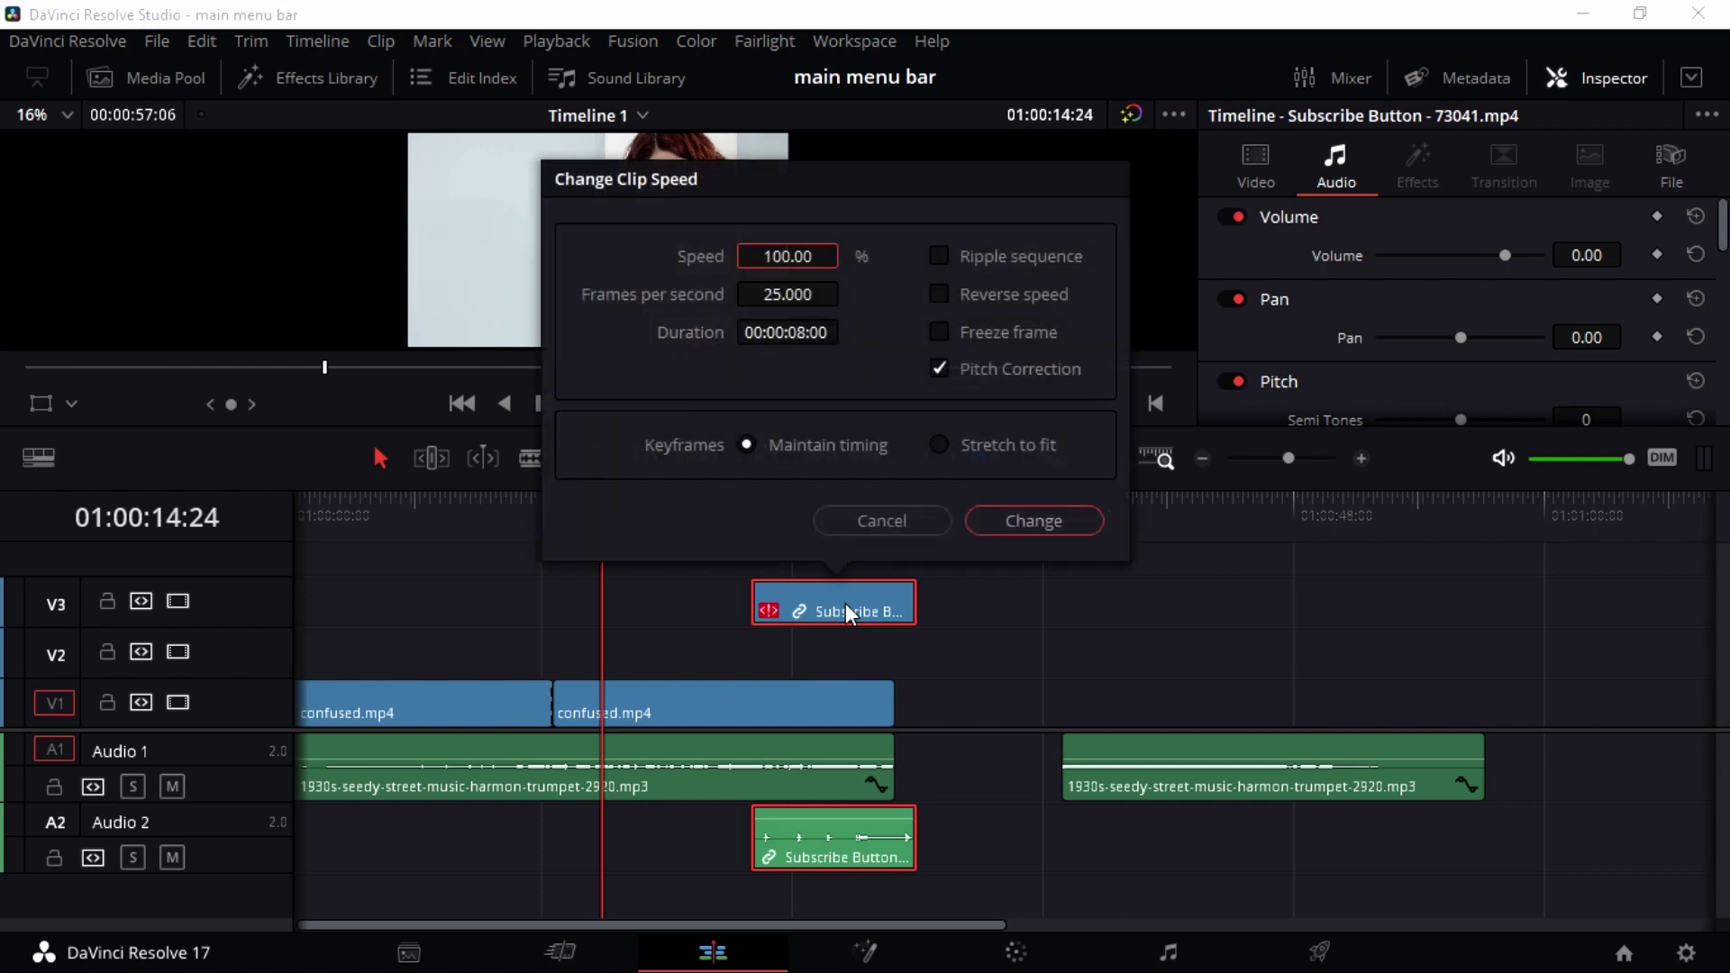
pyautogui.moveTo(782, 243); pyautogui.dragTo(761, 244)
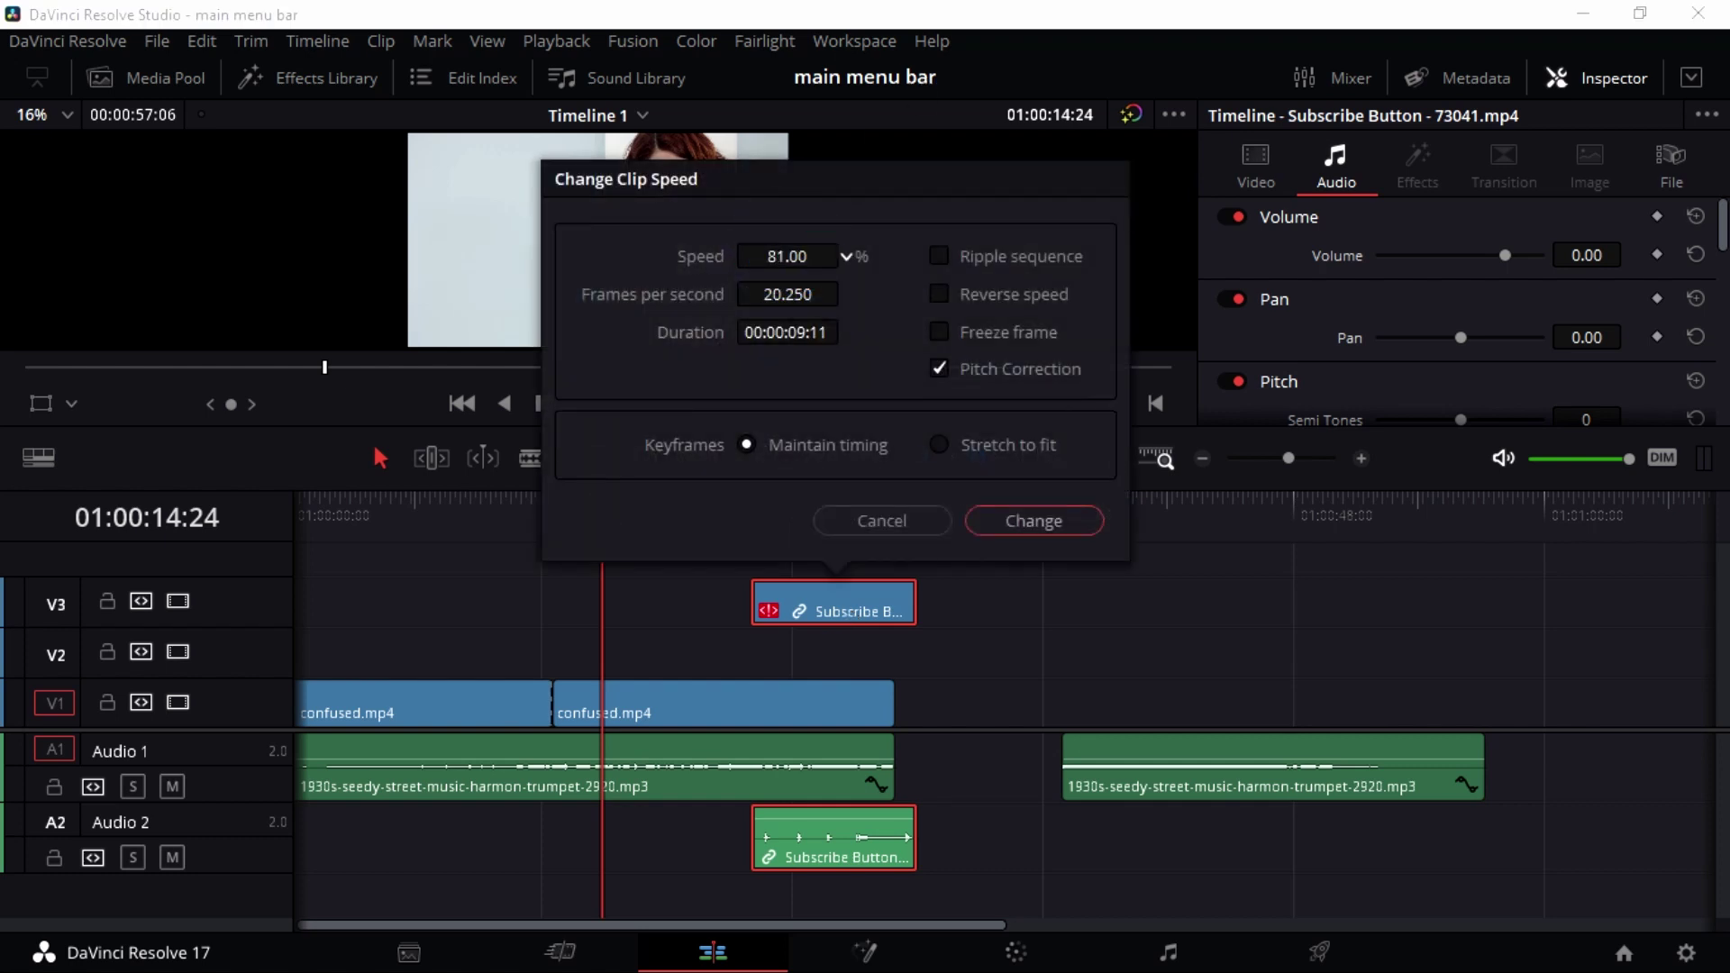
pyautogui.click(1066, 531)
pyautogui.moveTo(927, 596); pyautogui.dragTo(1229, 619)
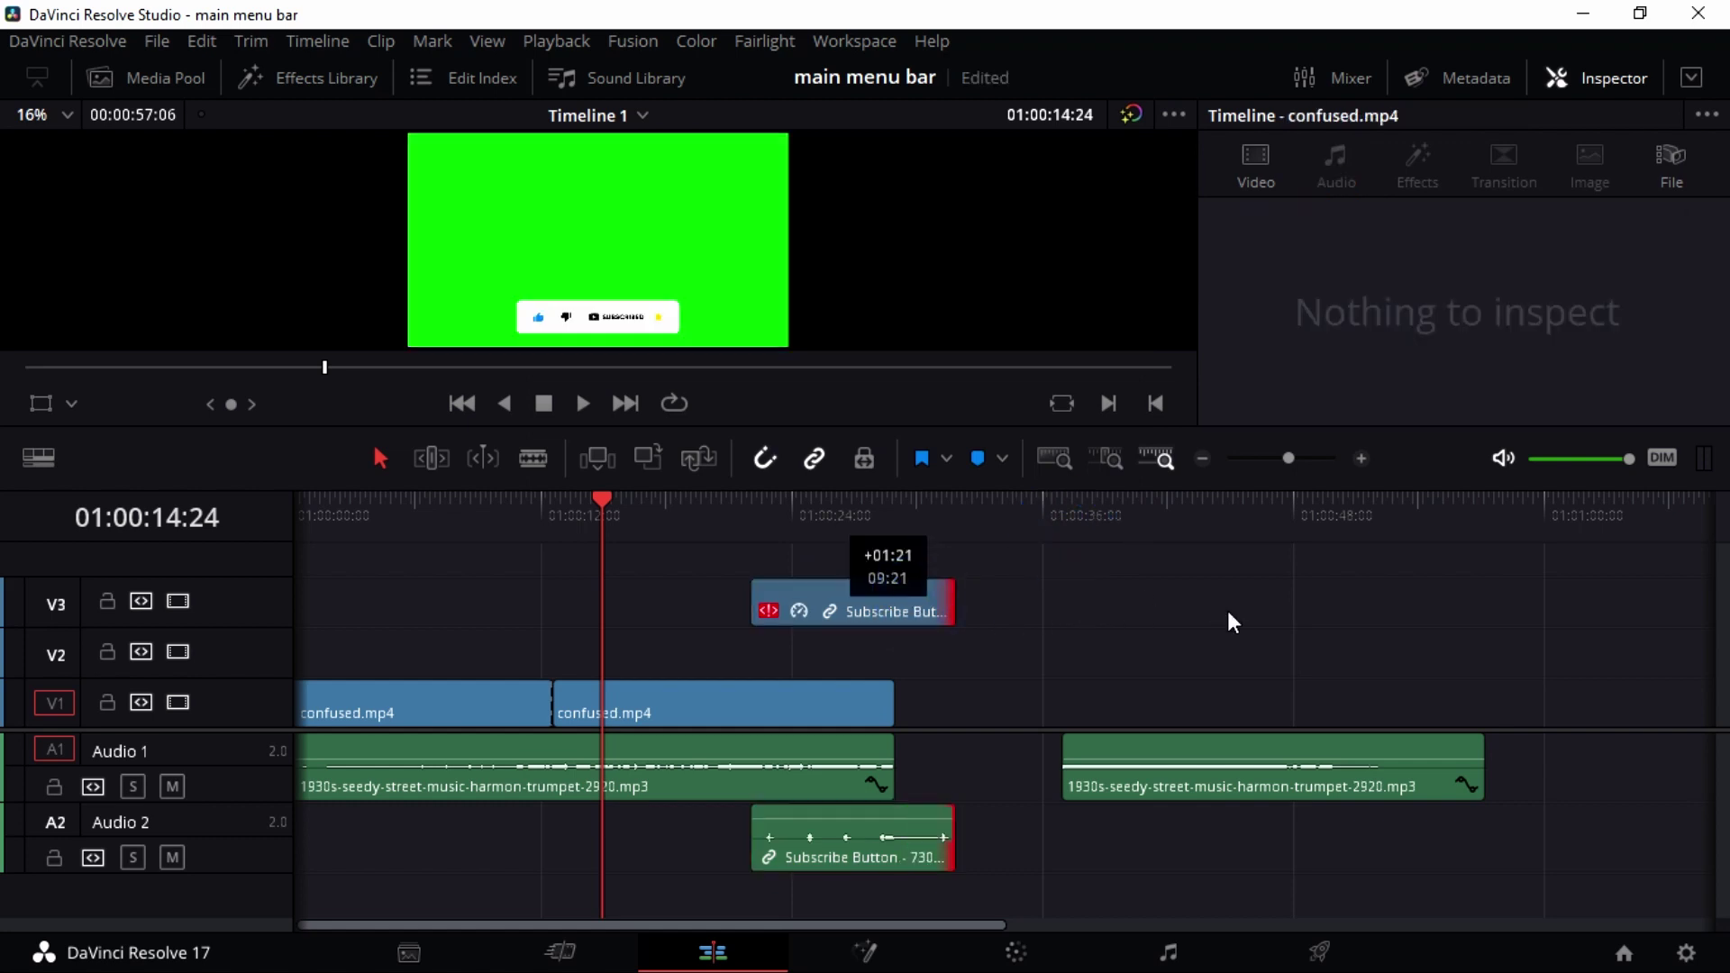
# Step: Move the playhead to 01:00:28:24 and review the retime, audio, multicam and render cache commands for the Subscribe Button clip
pyautogui.click(897, 511)
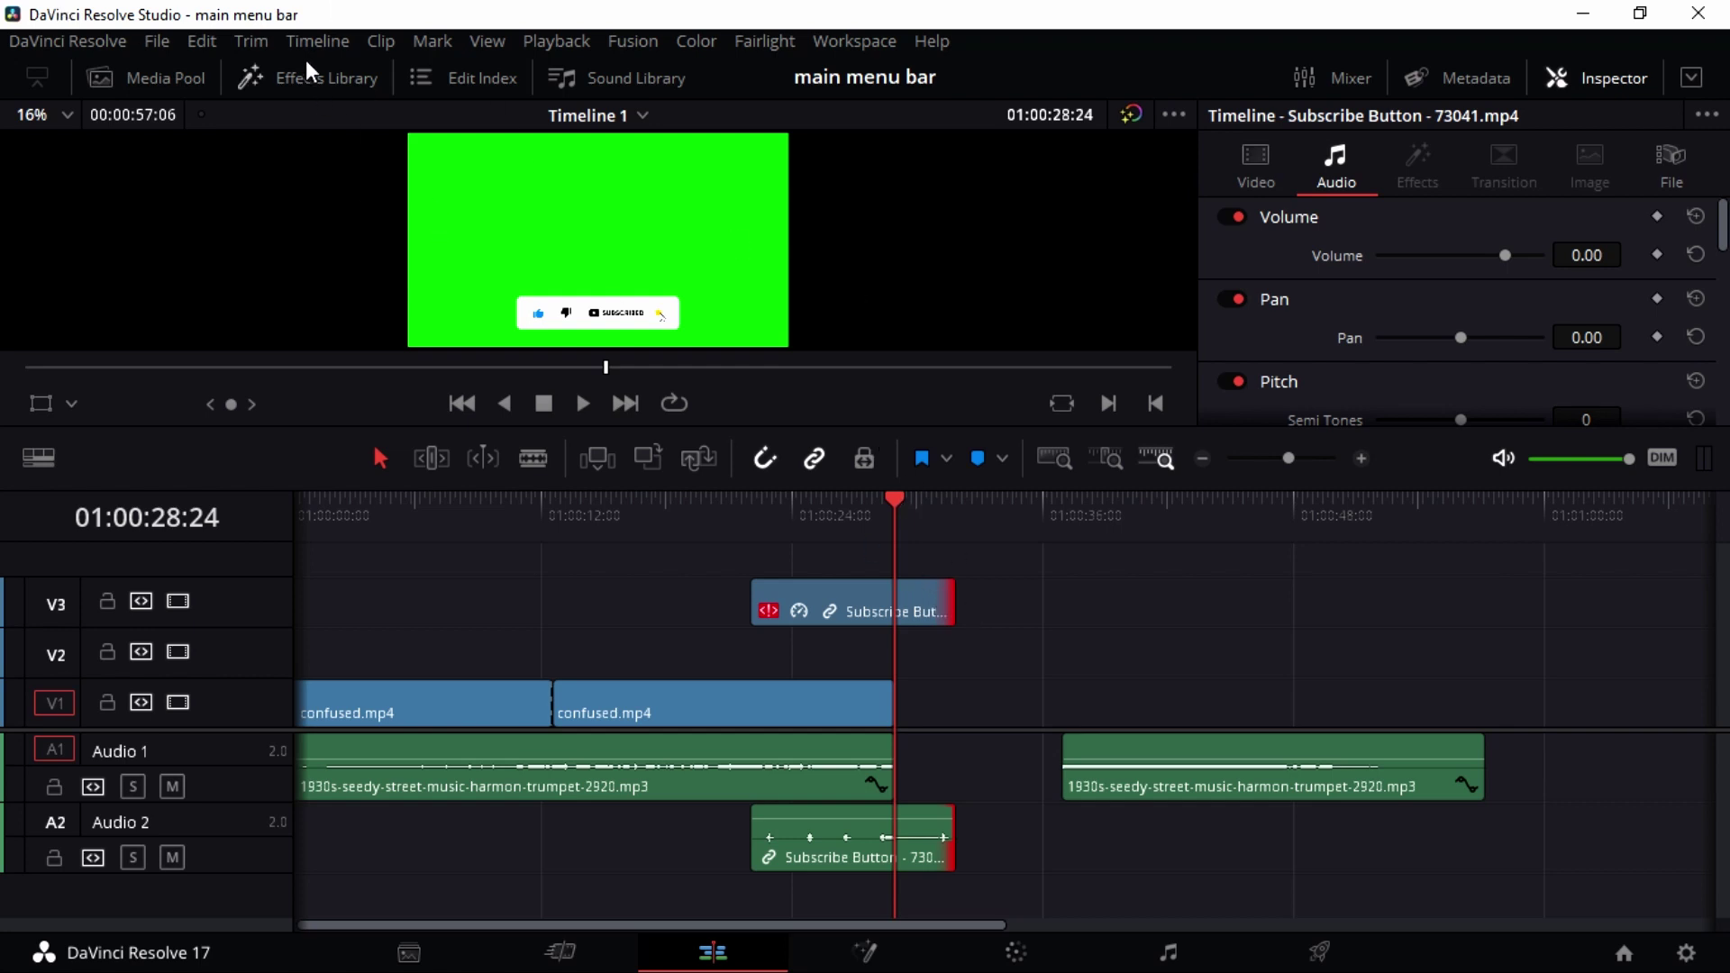
pyautogui.click(835, 607)
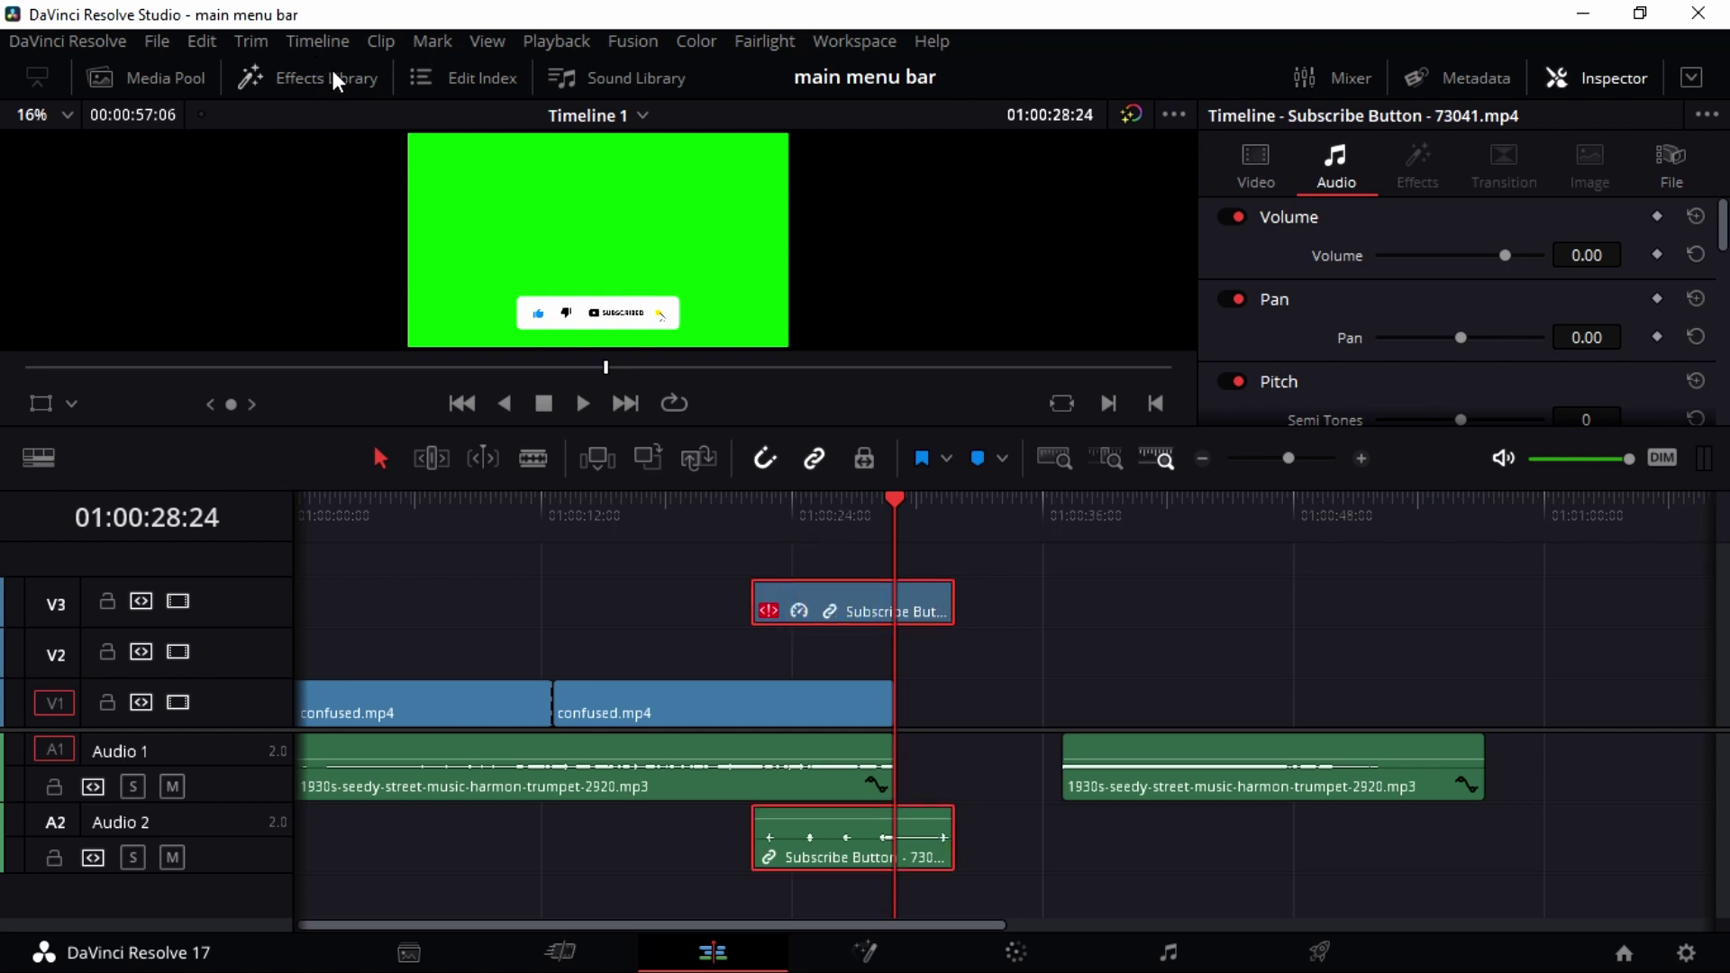
pyautogui.click(380, 41)
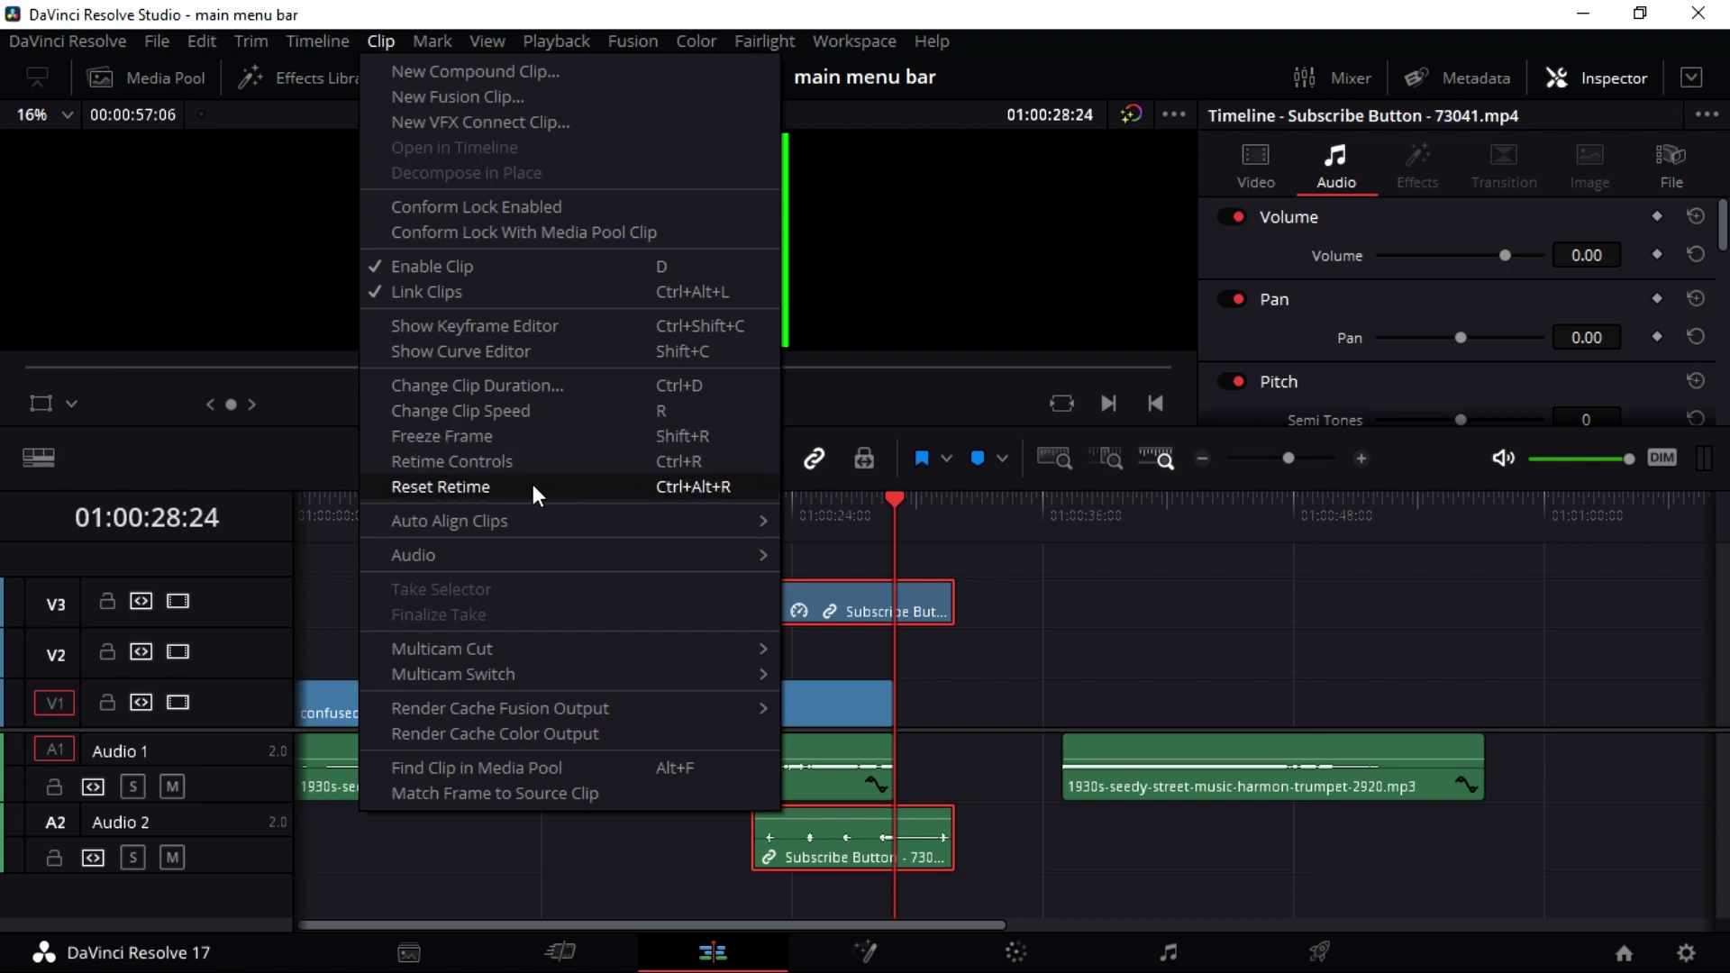
pyautogui.moveTo(528, 523)
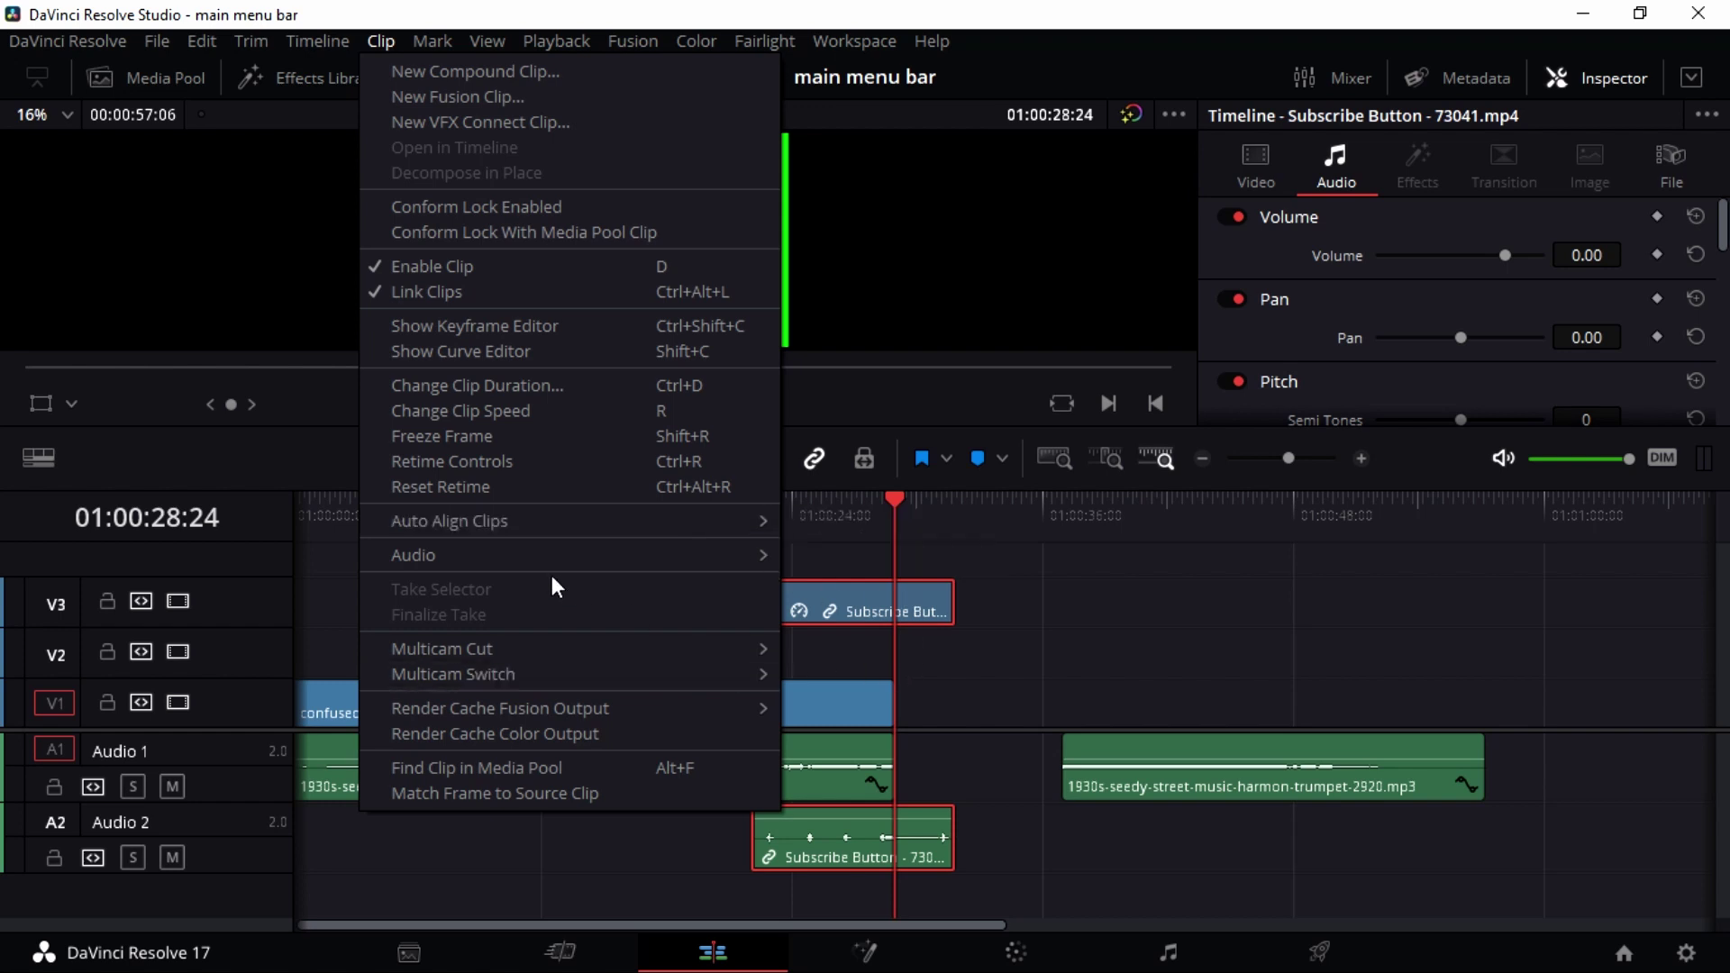
pyautogui.press('Escape')
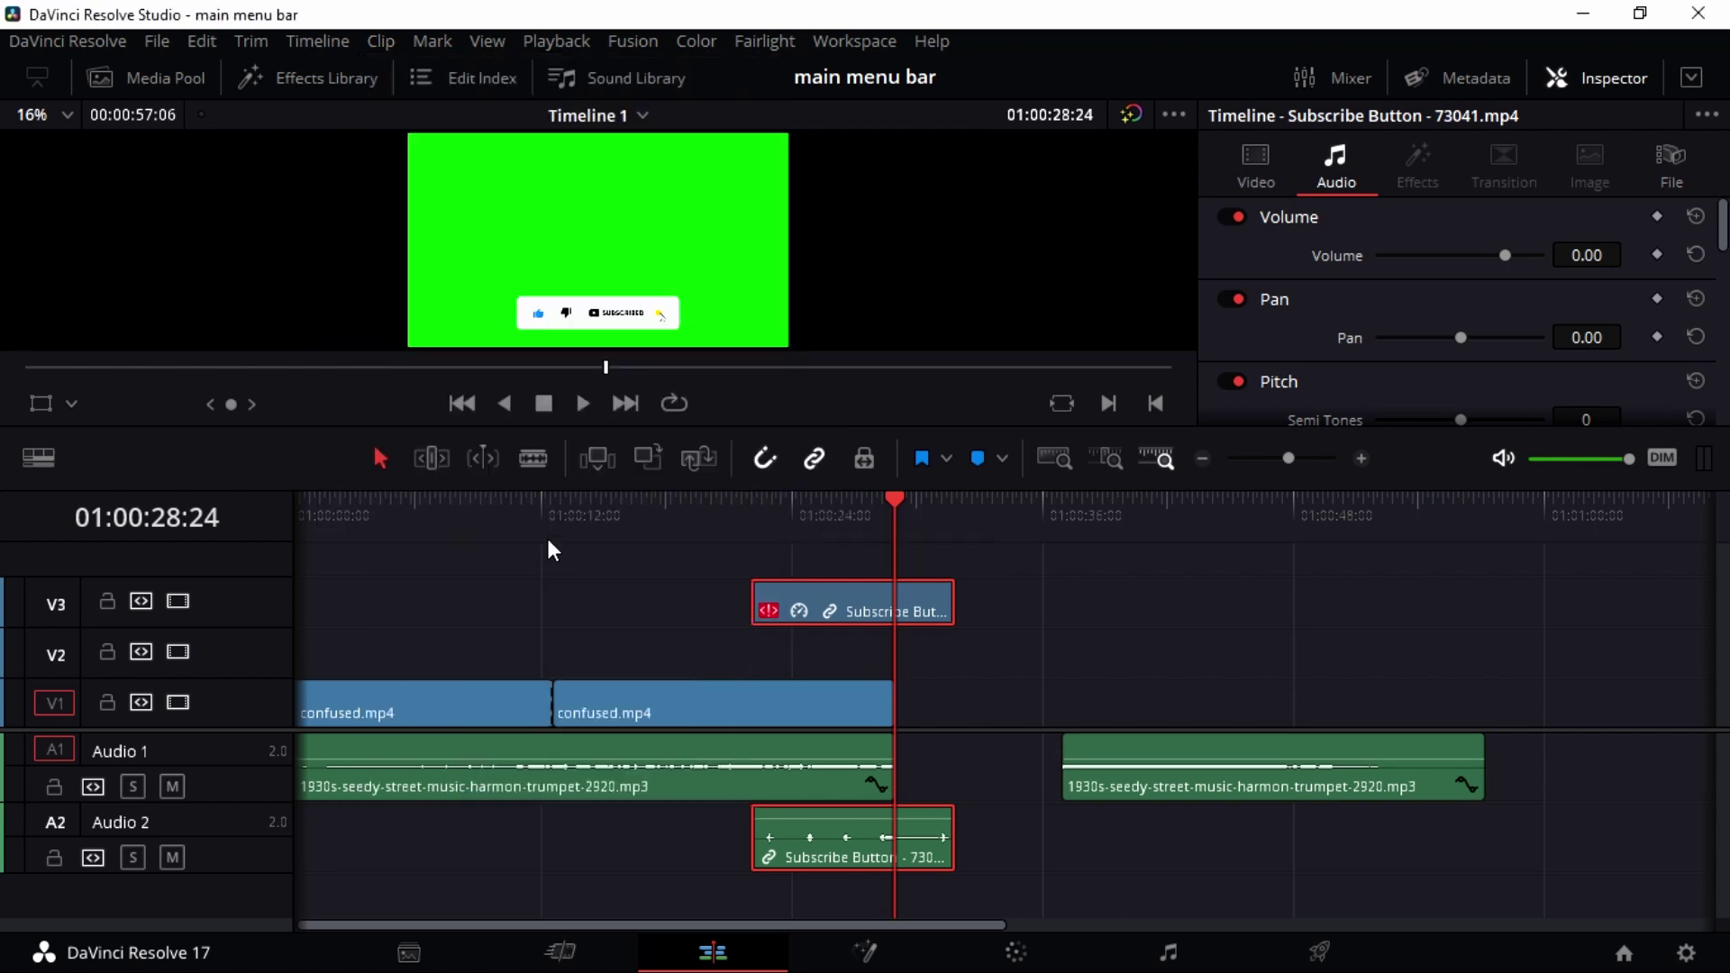
pyautogui.click(381, 42)
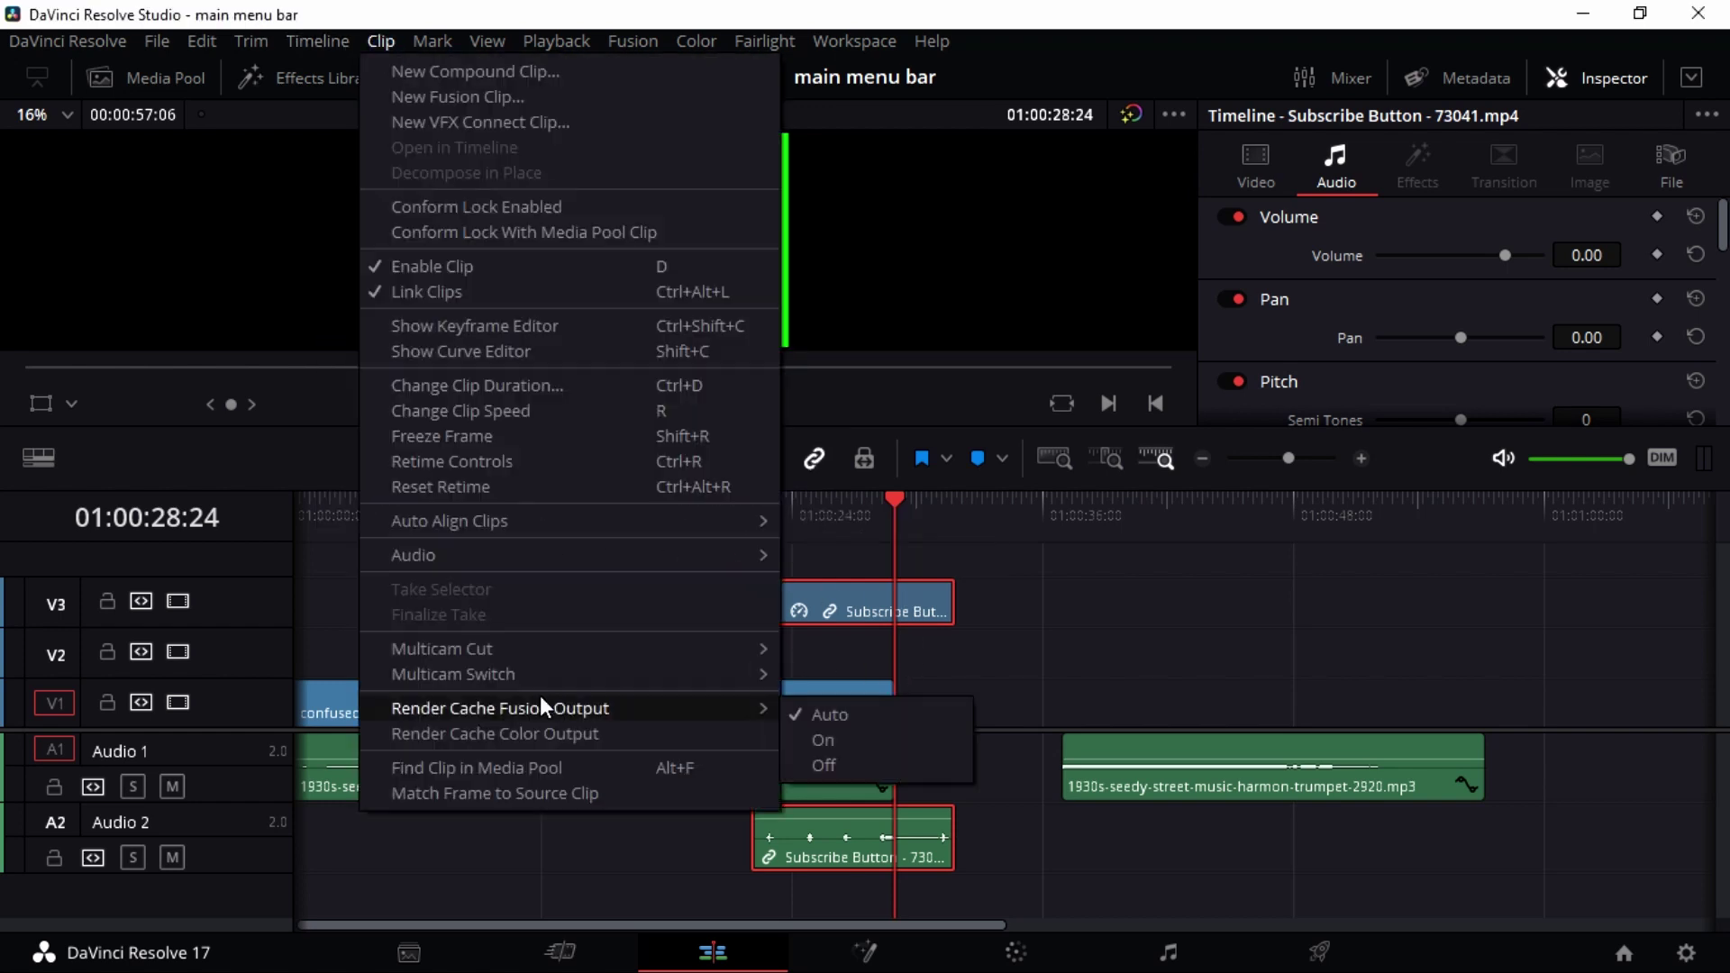
pyautogui.moveTo(559, 718)
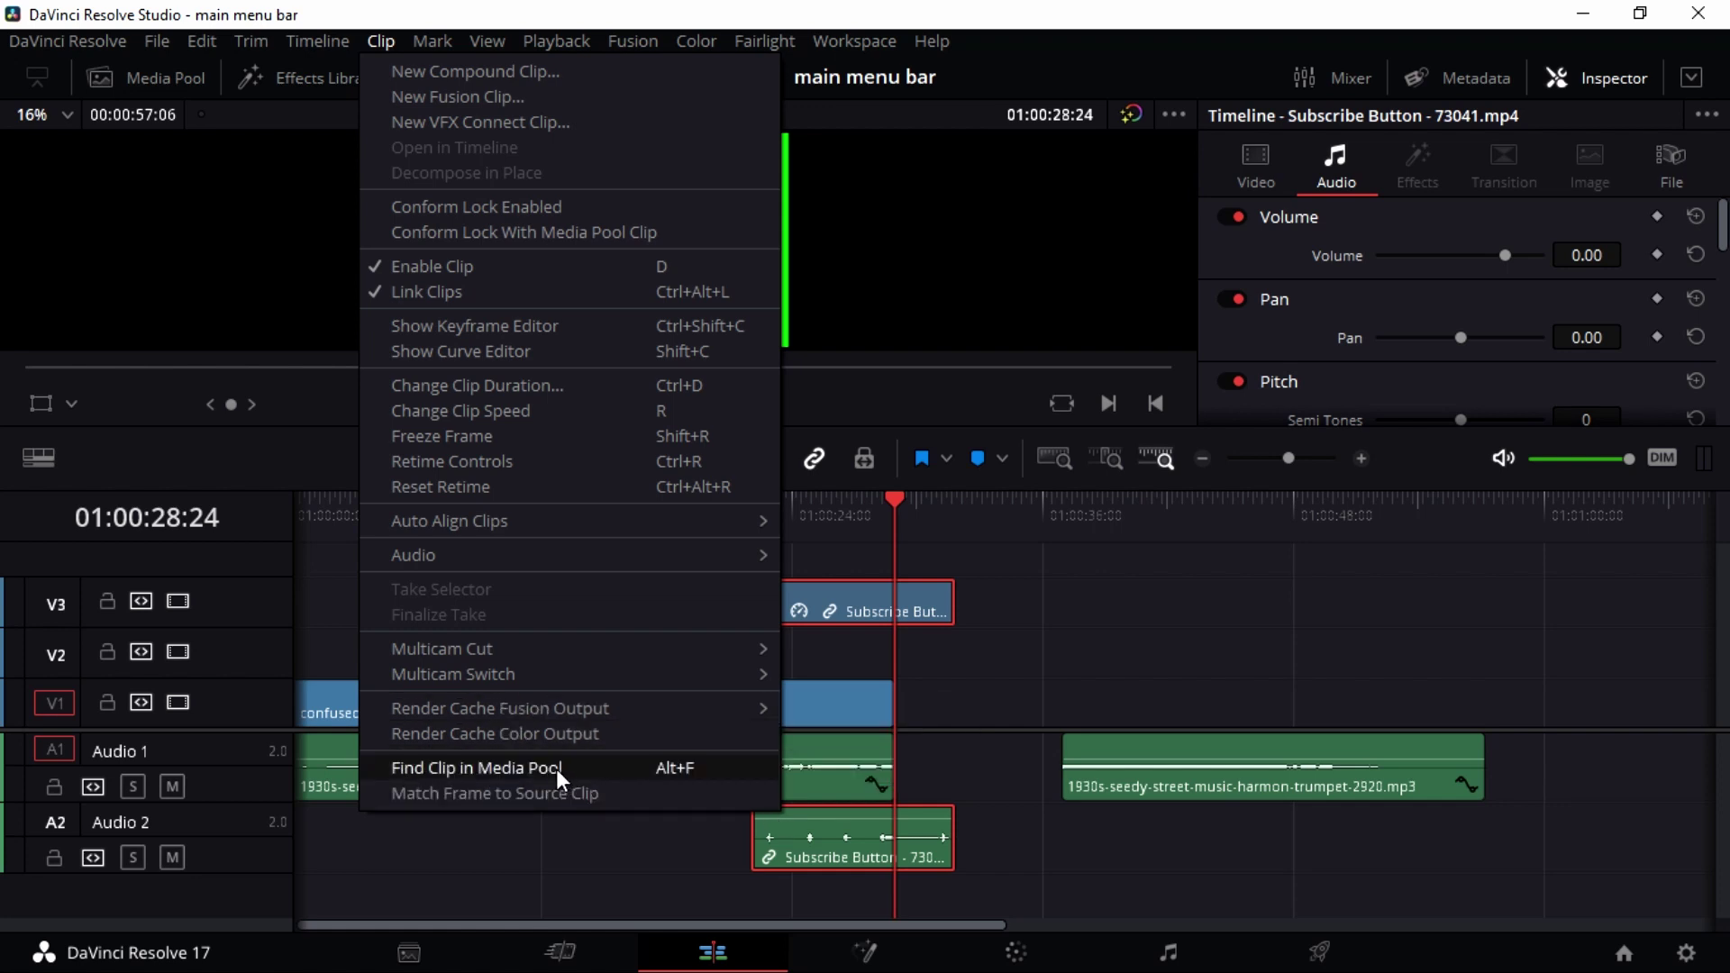
pyautogui.click(937, 668)
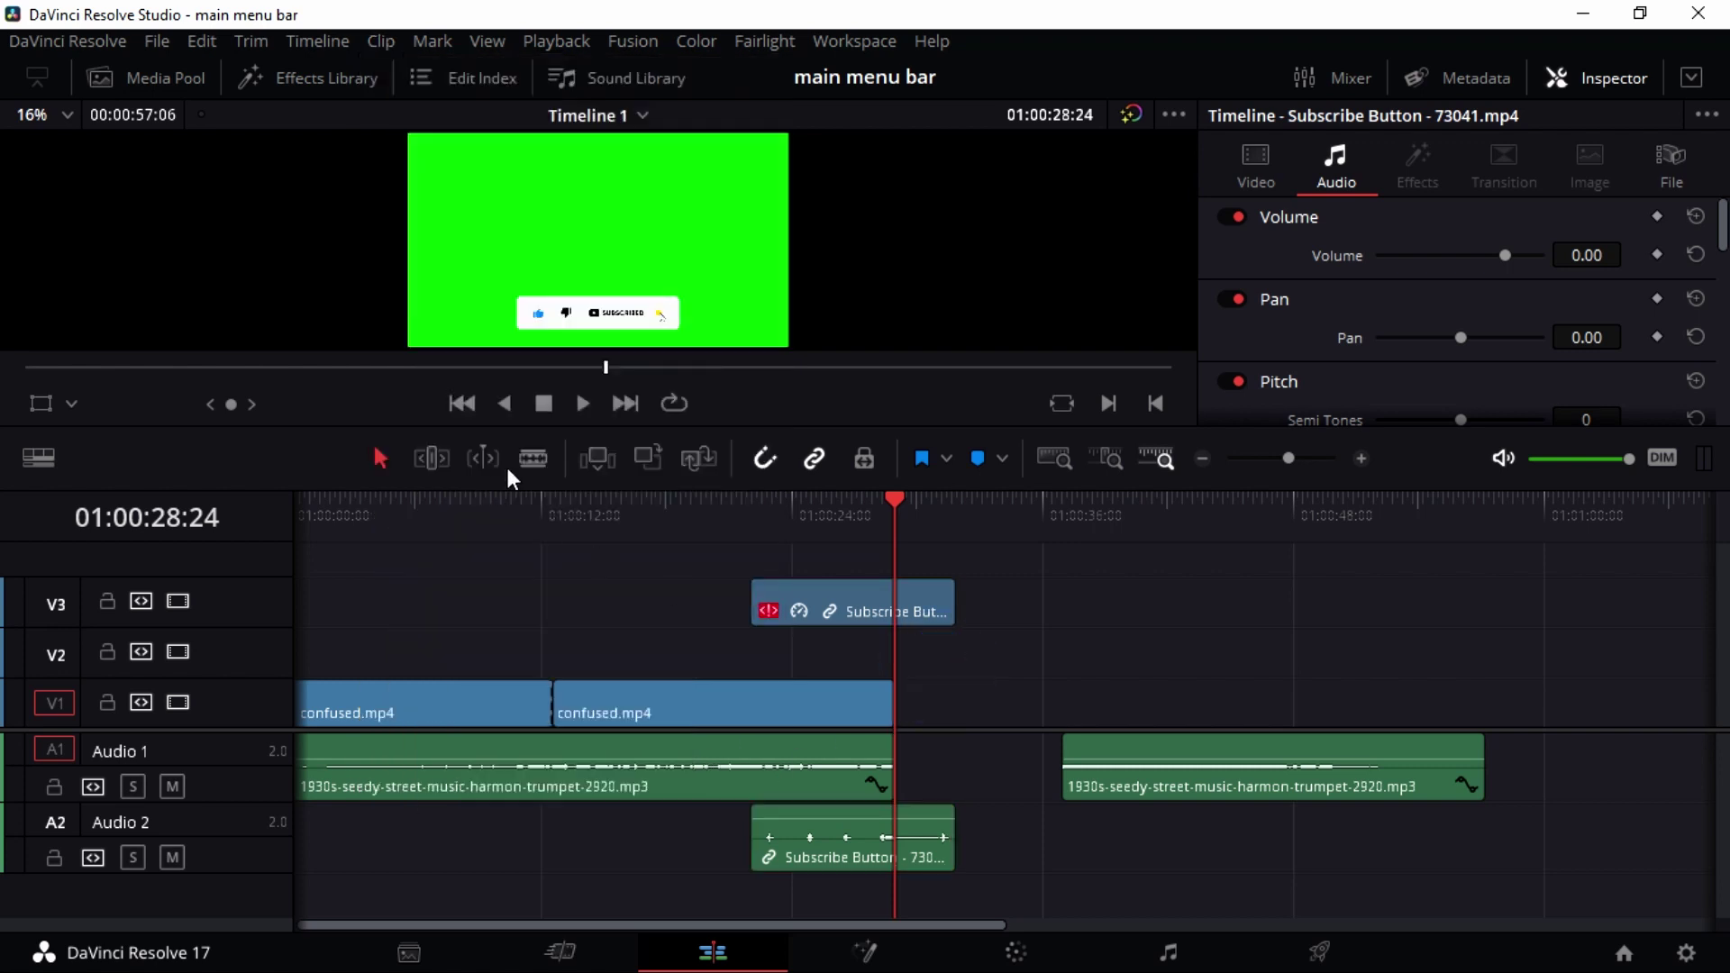
# Step: Show the Media Pool at a narrower width and locate the Subscribe Button timeline clip's source in it
pyautogui.click(147, 90)
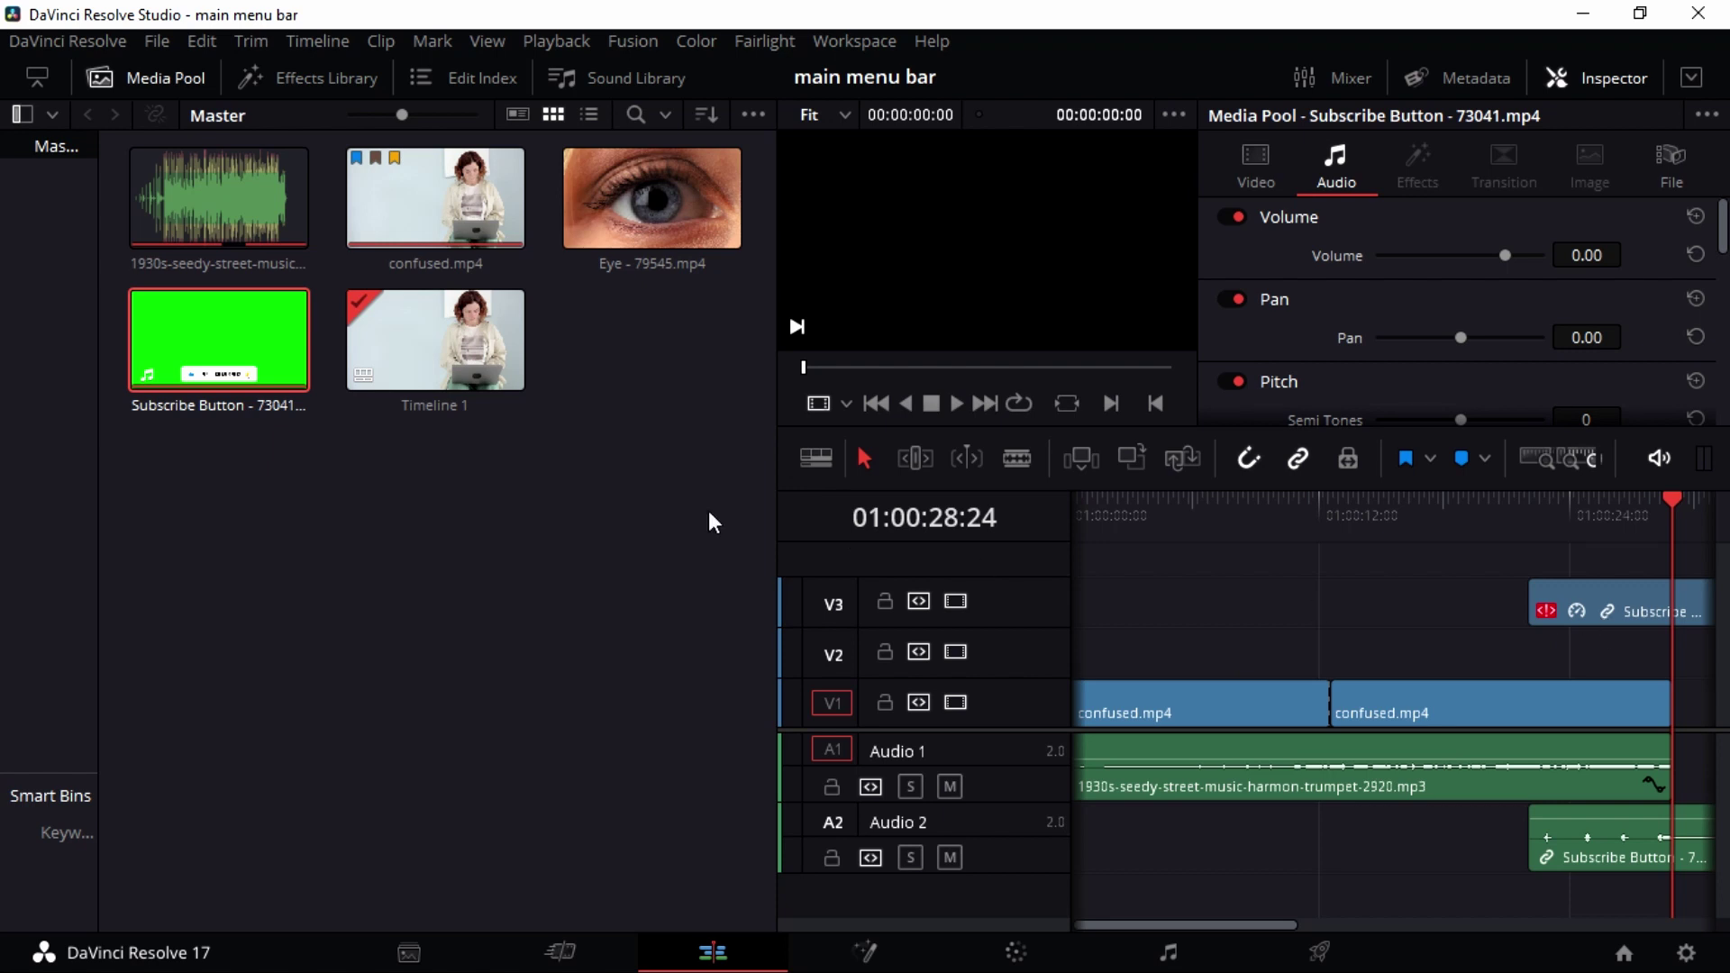
pyautogui.moveTo(770, 279); pyautogui.dragTo(715, 277)
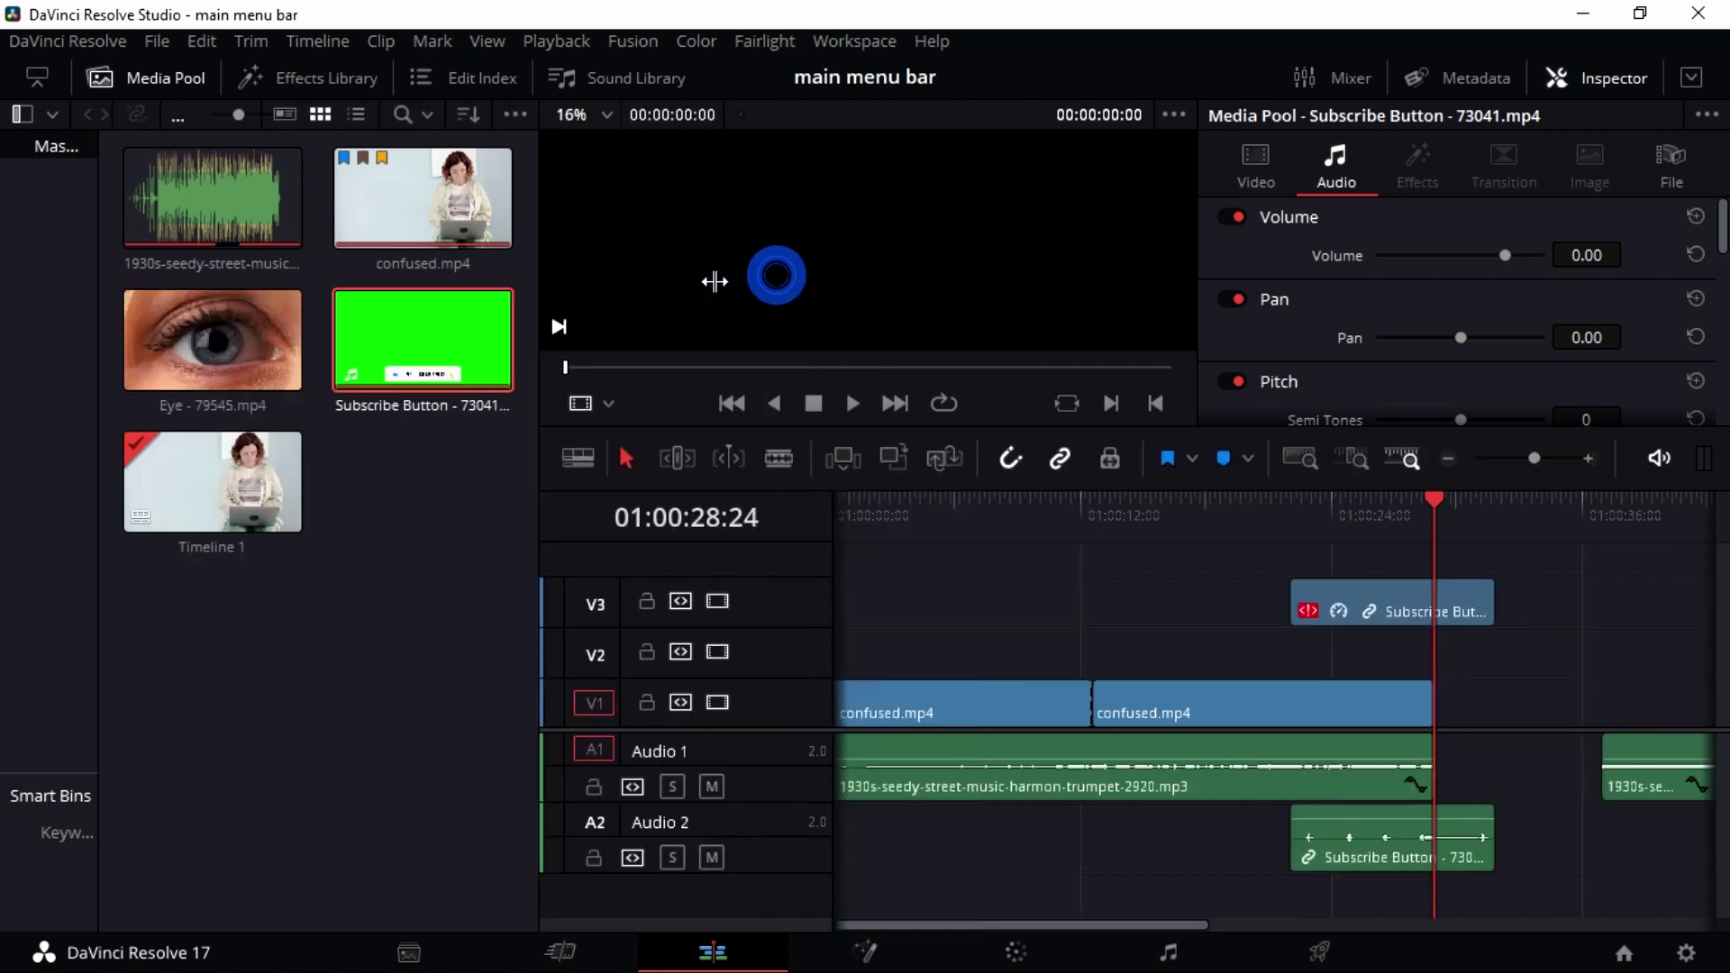
pyautogui.rightClick(1421, 599)
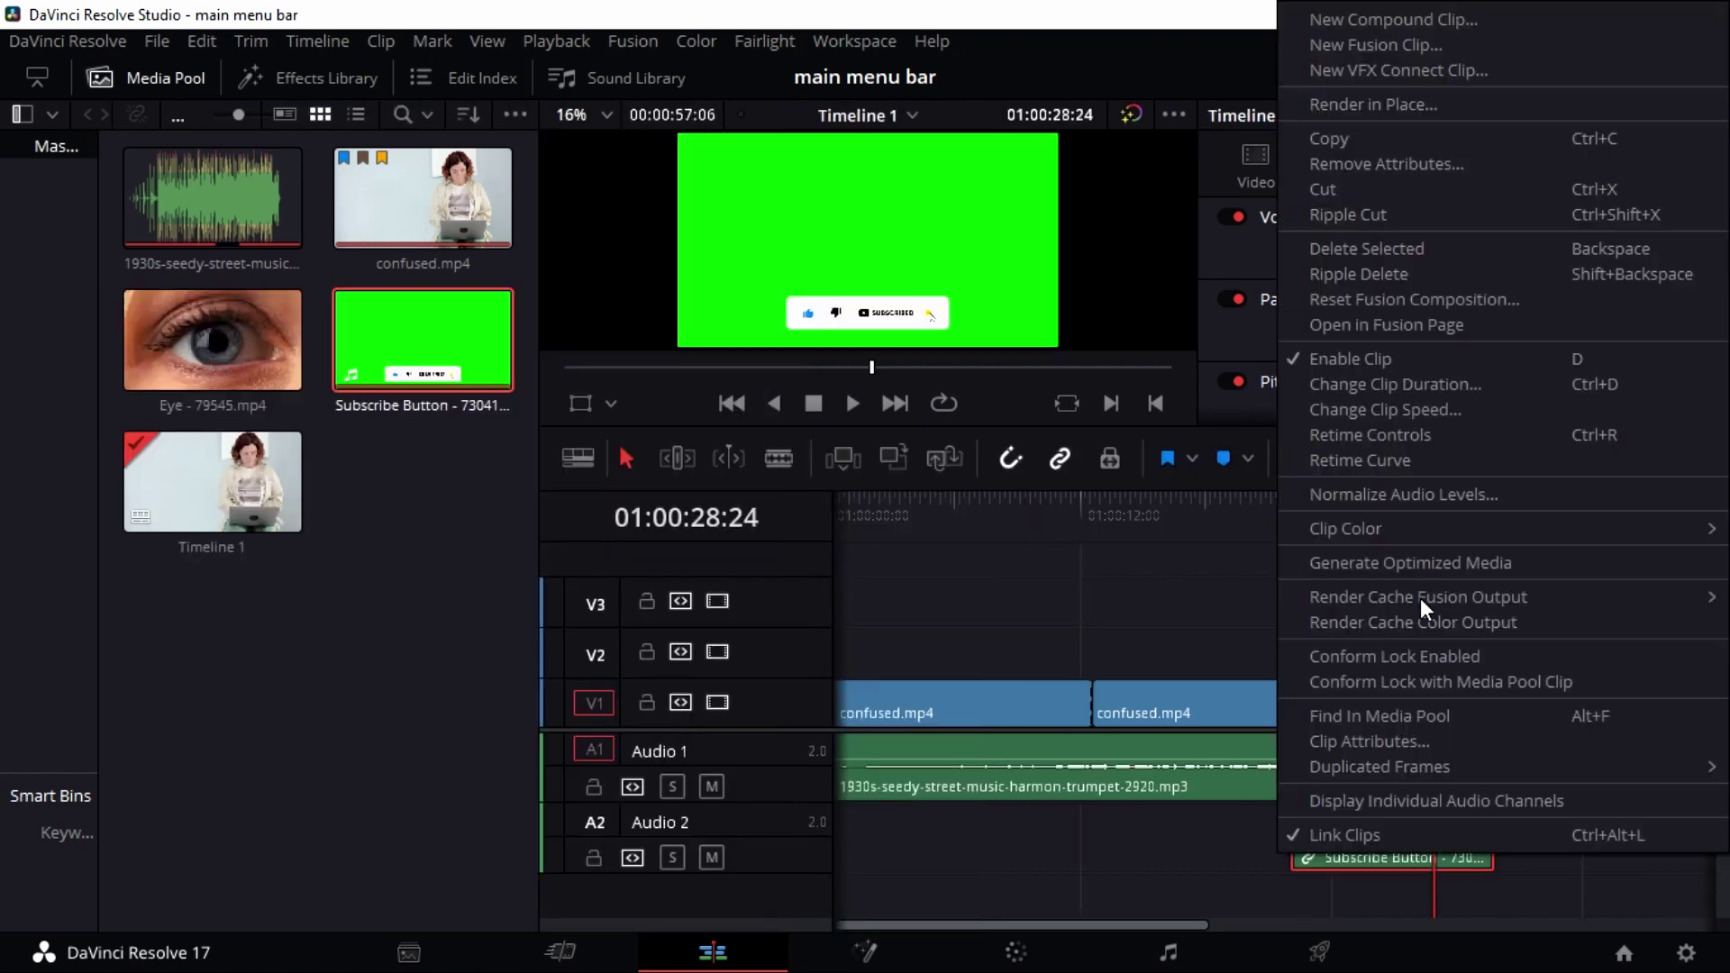
pyautogui.click(1134, 609)
pyautogui.click(1440, 588)
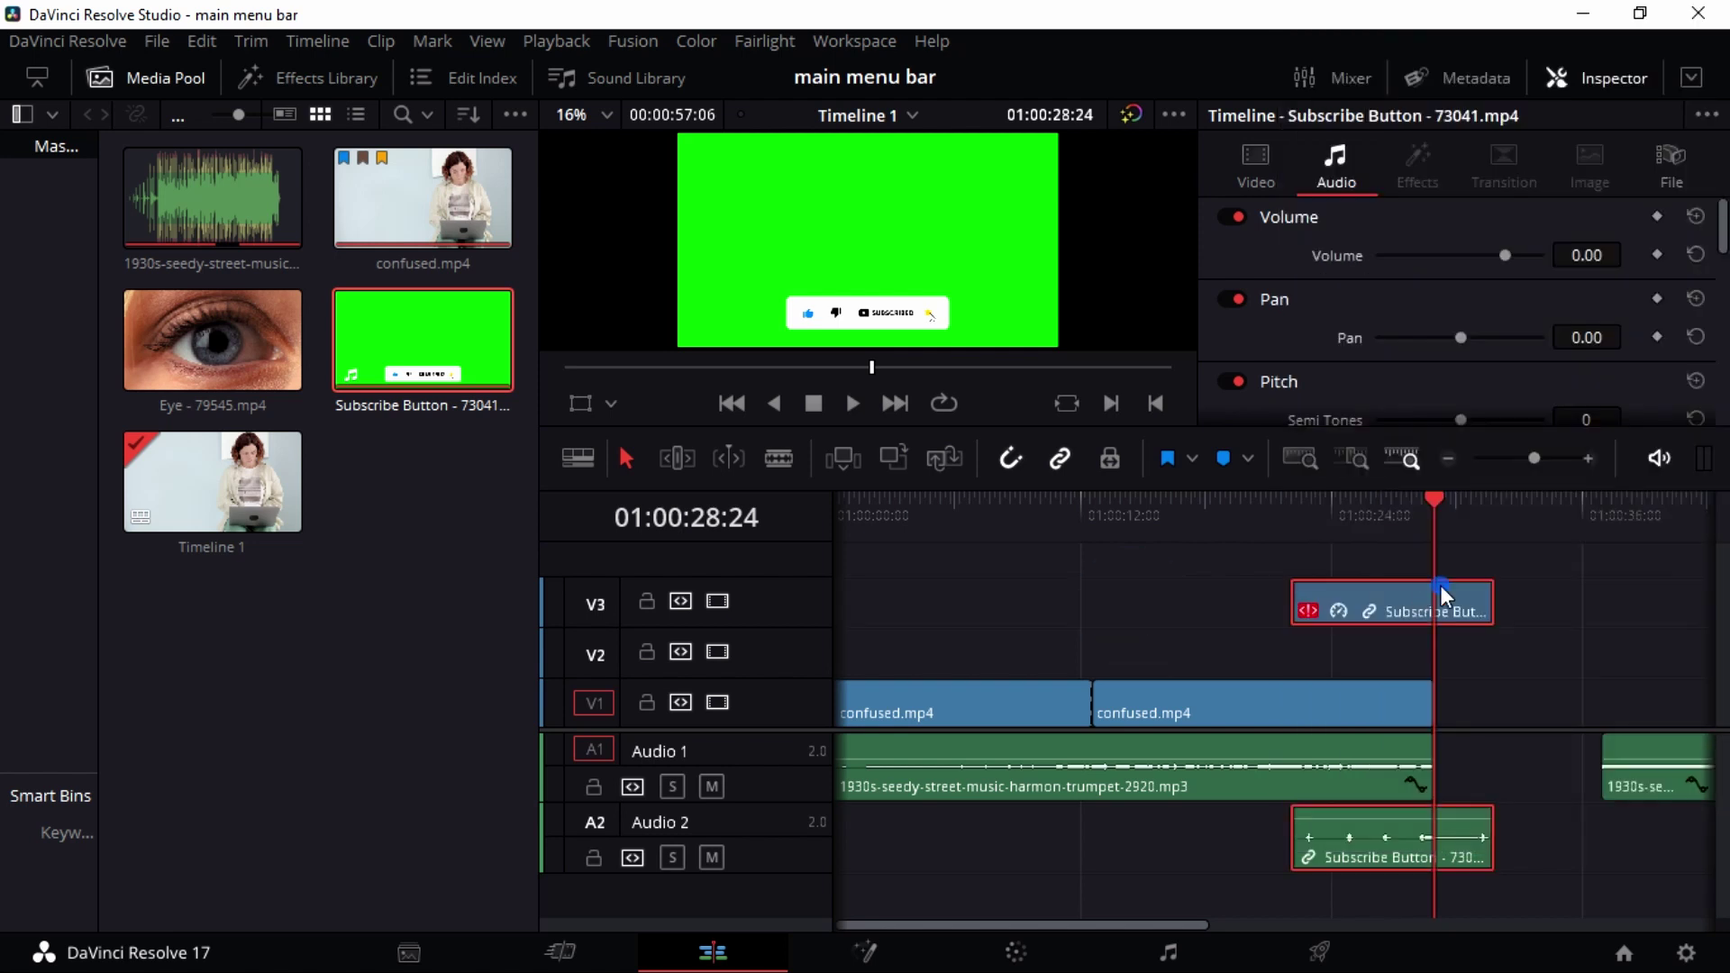
pyautogui.click(381, 40)
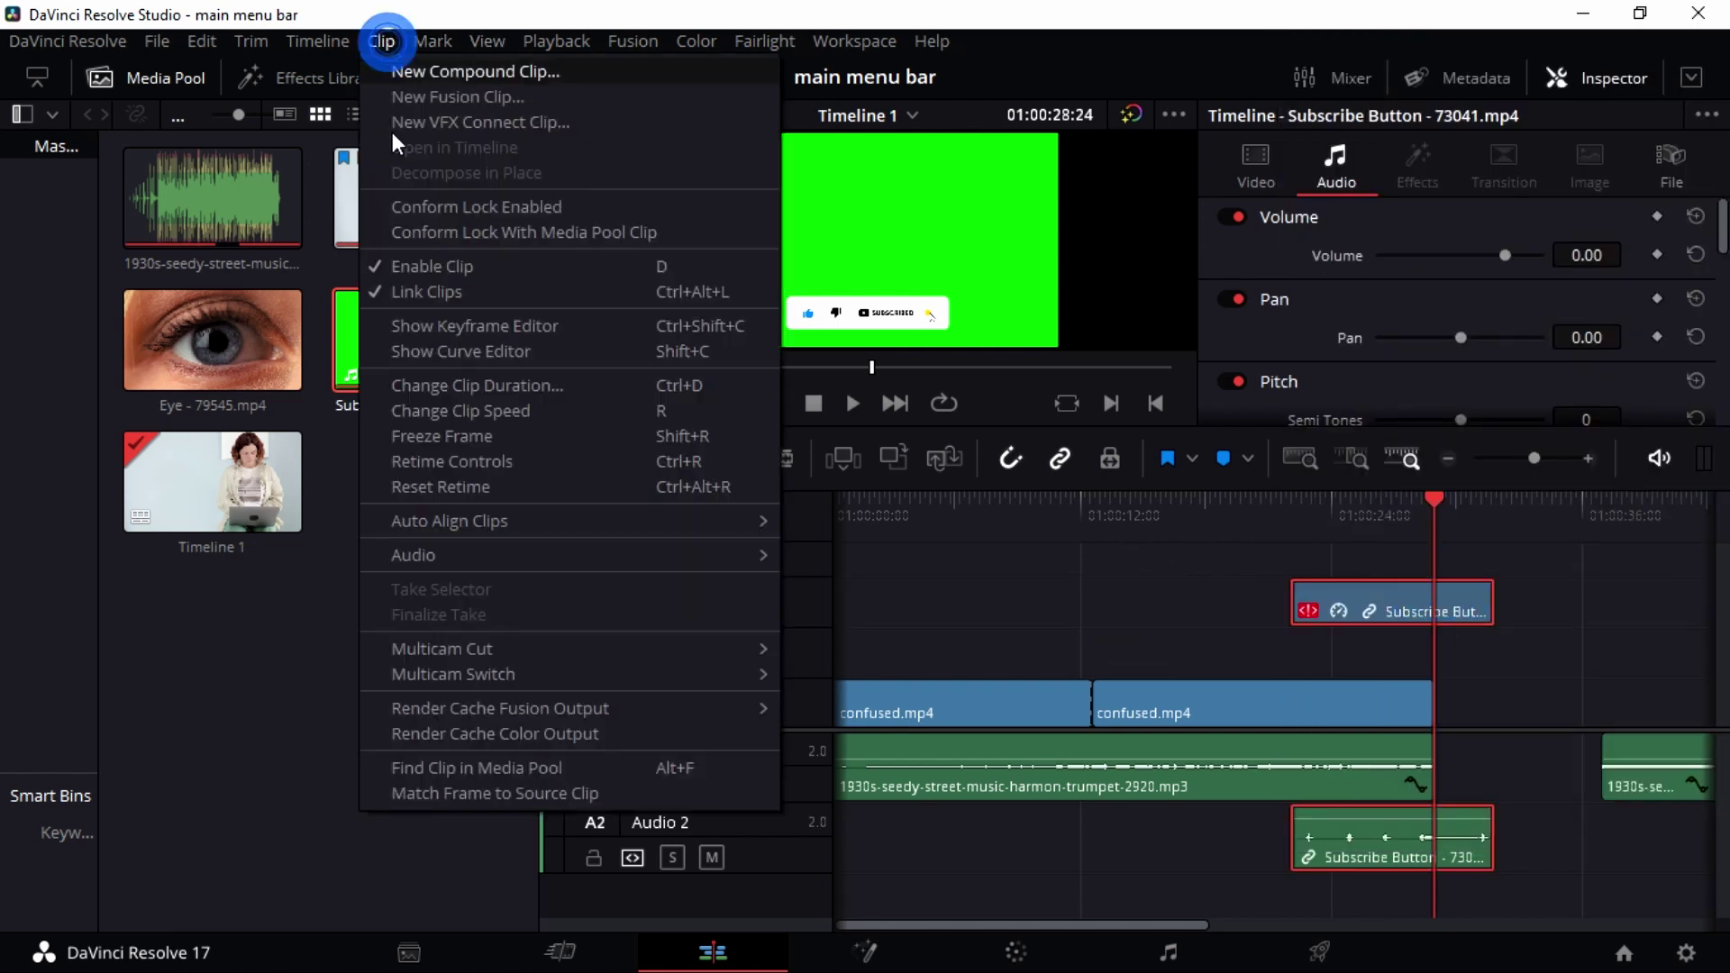
pyautogui.click(487, 768)
pyautogui.click(335, 340)
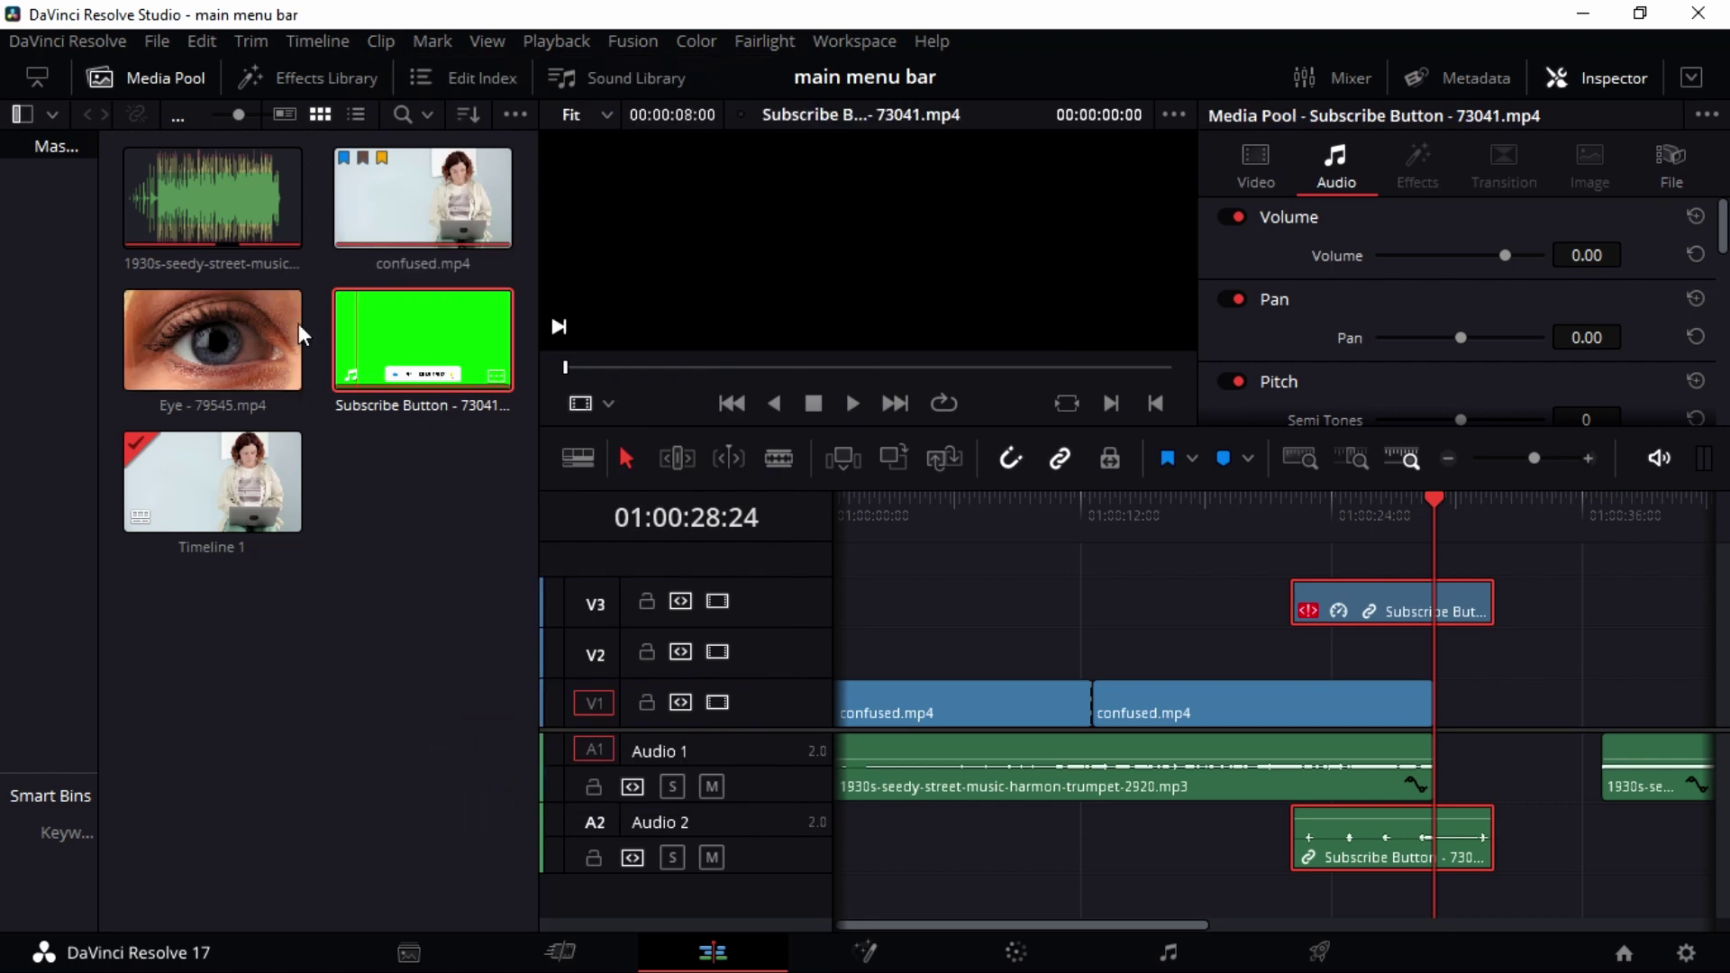
# Step: Locate the second confused.mp4 clip on V1 in the Media Pool, then deselect it
pyautogui.click(1121, 701)
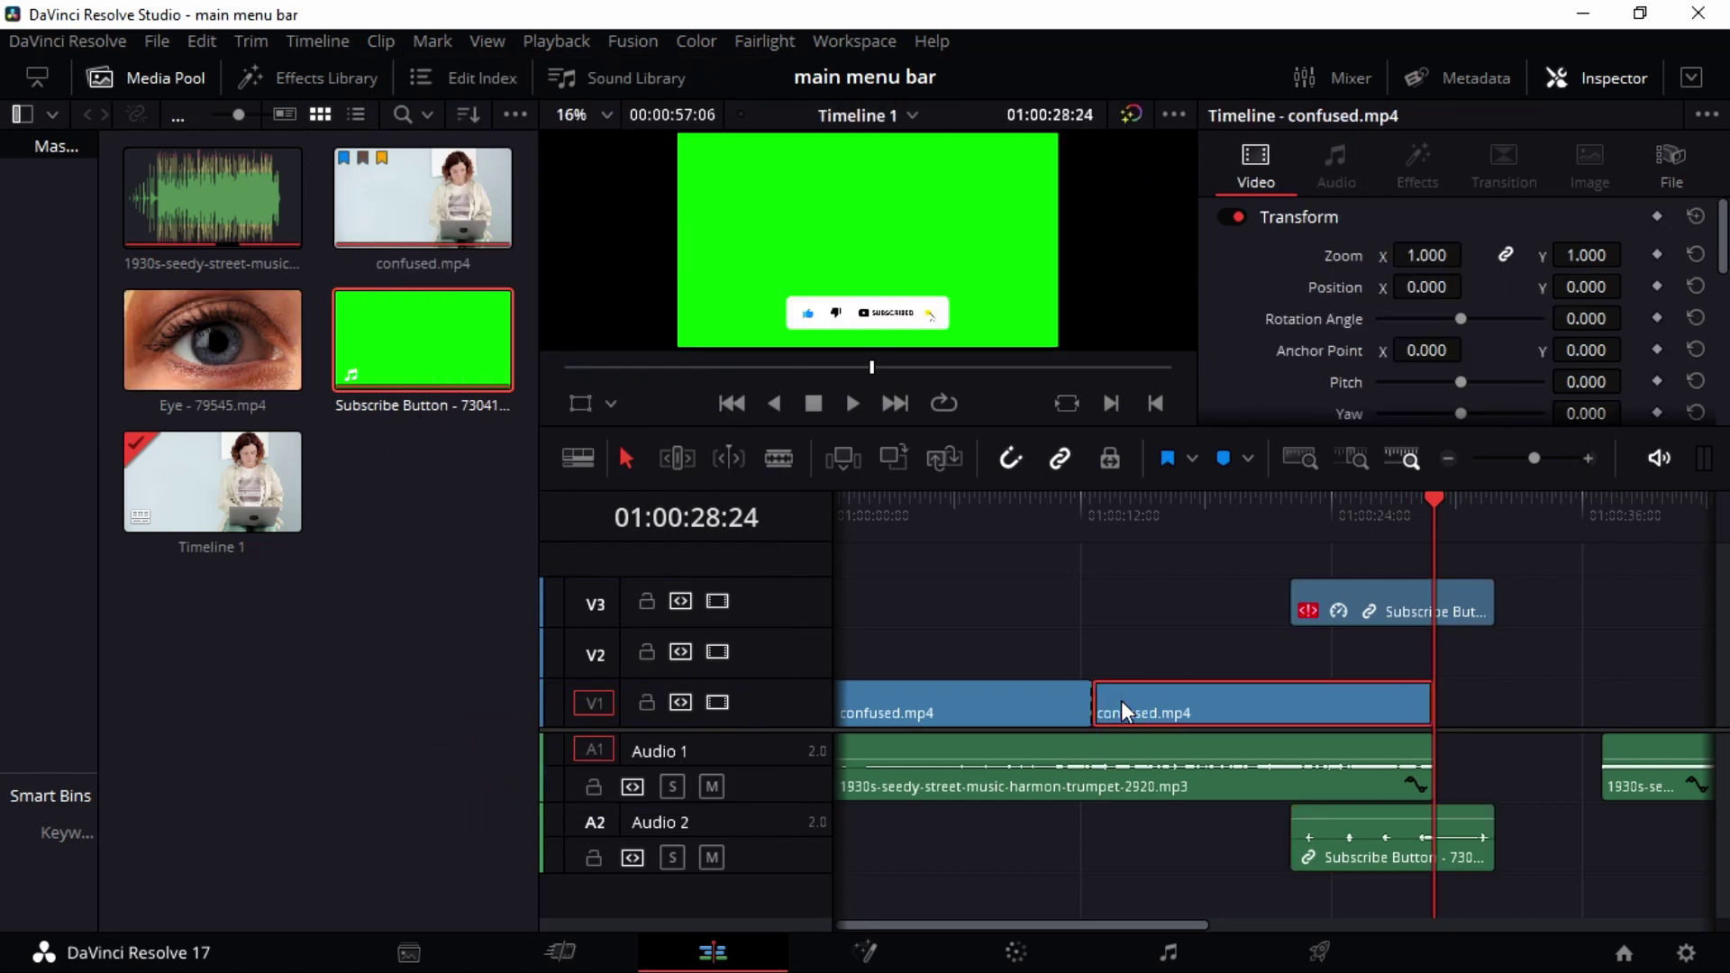
pyautogui.rightClick(1171, 699)
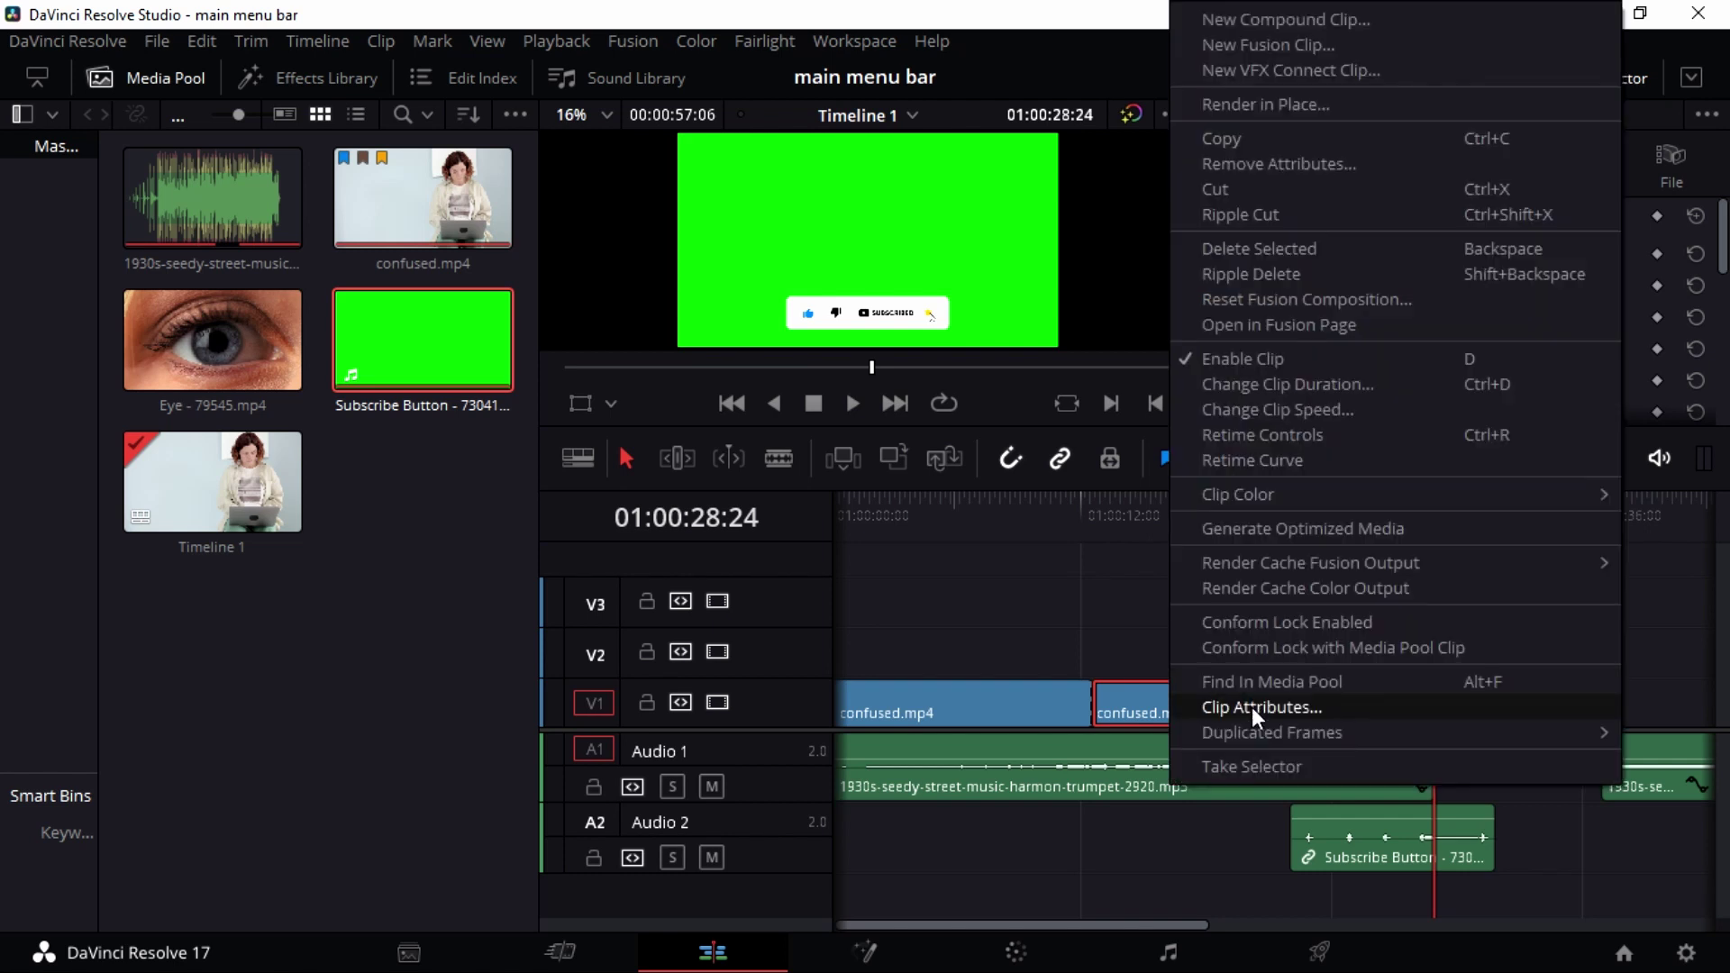
pyautogui.click(1263, 683)
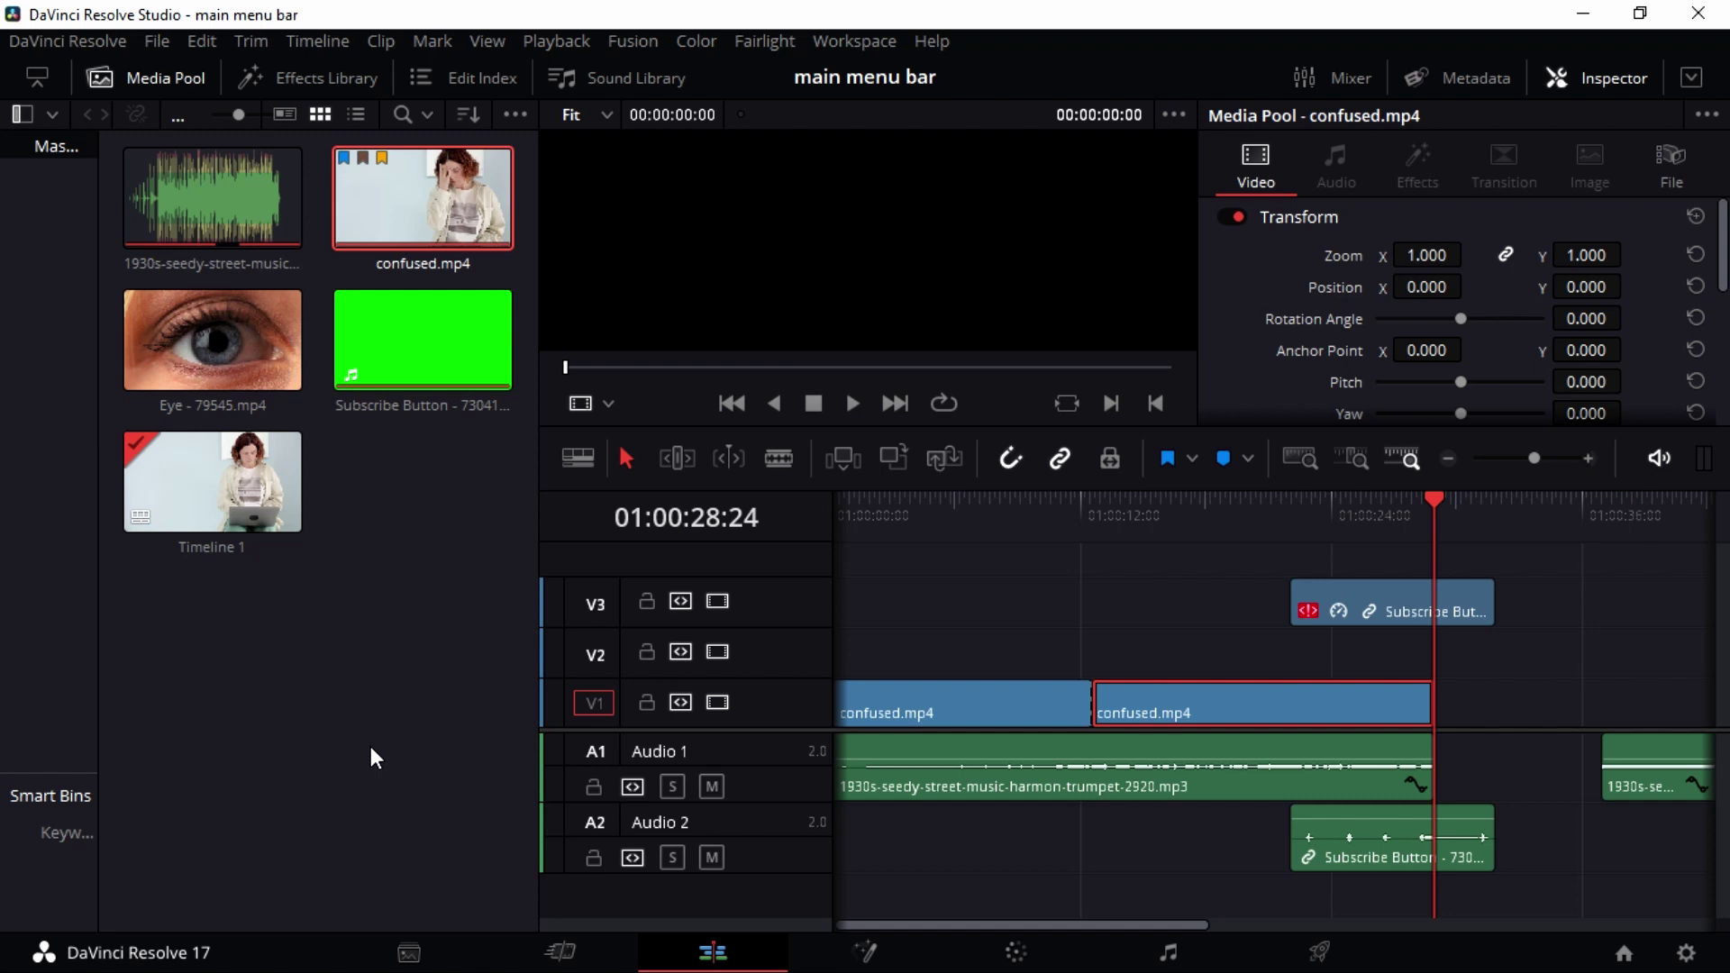
pyautogui.click(1217, 618)
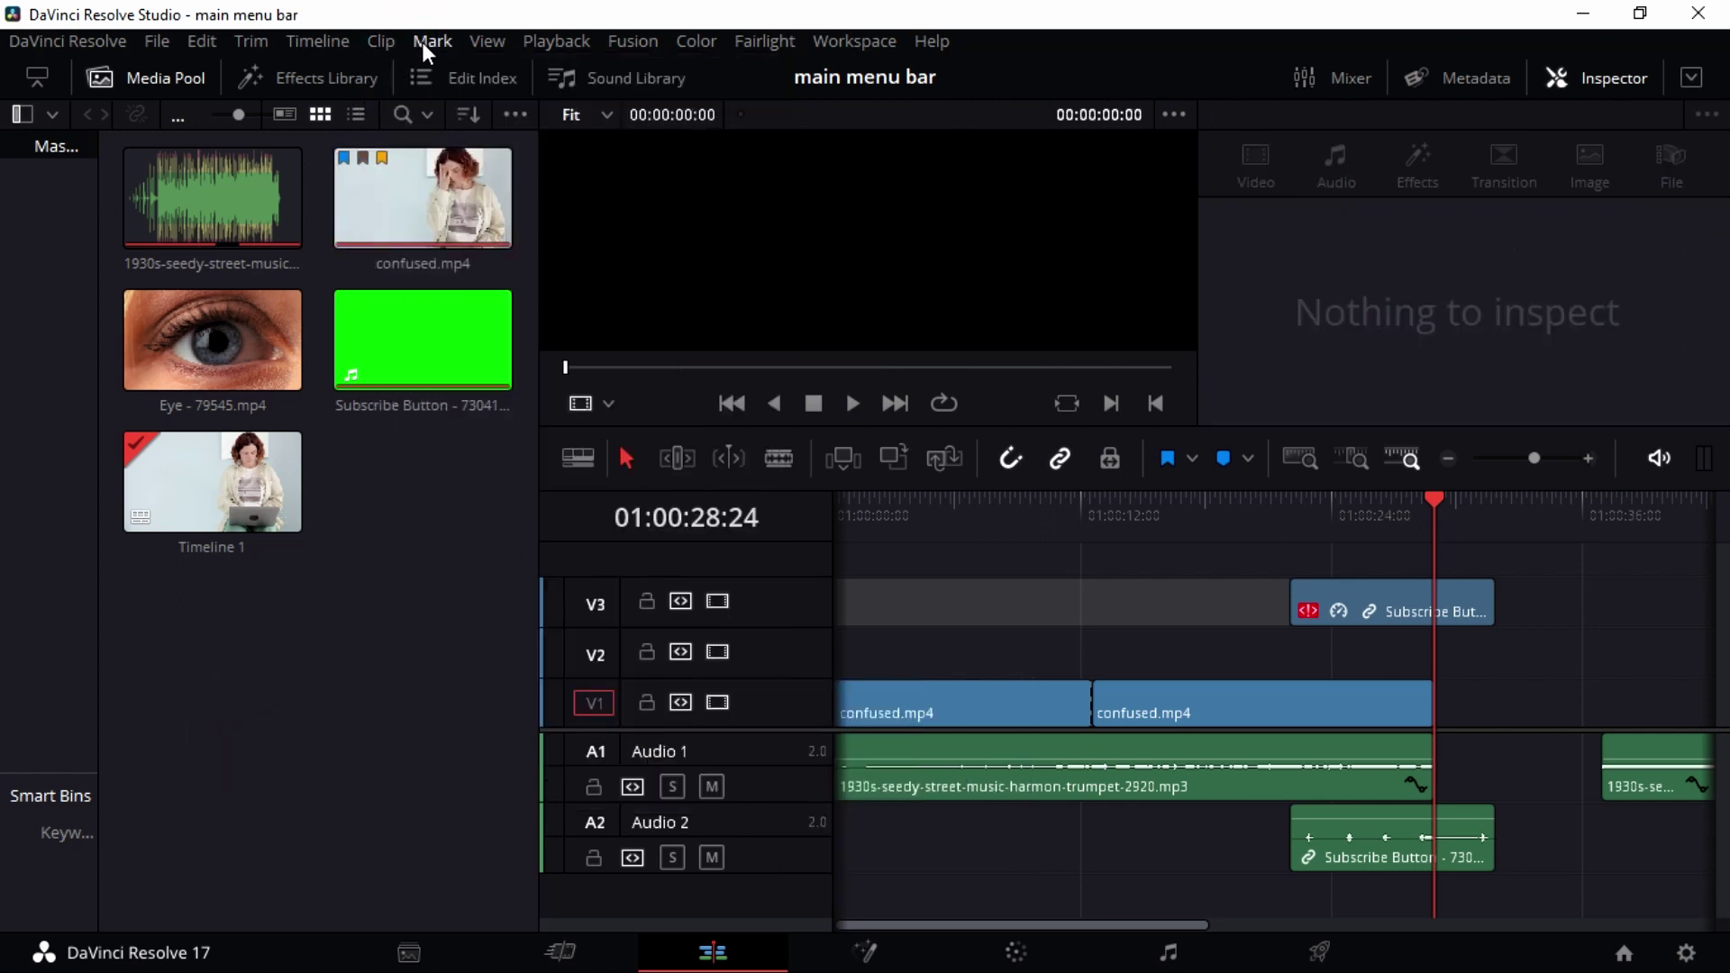
# Step: Review the Mark commands for setting and clearing in and out points
pyautogui.click(426, 49)
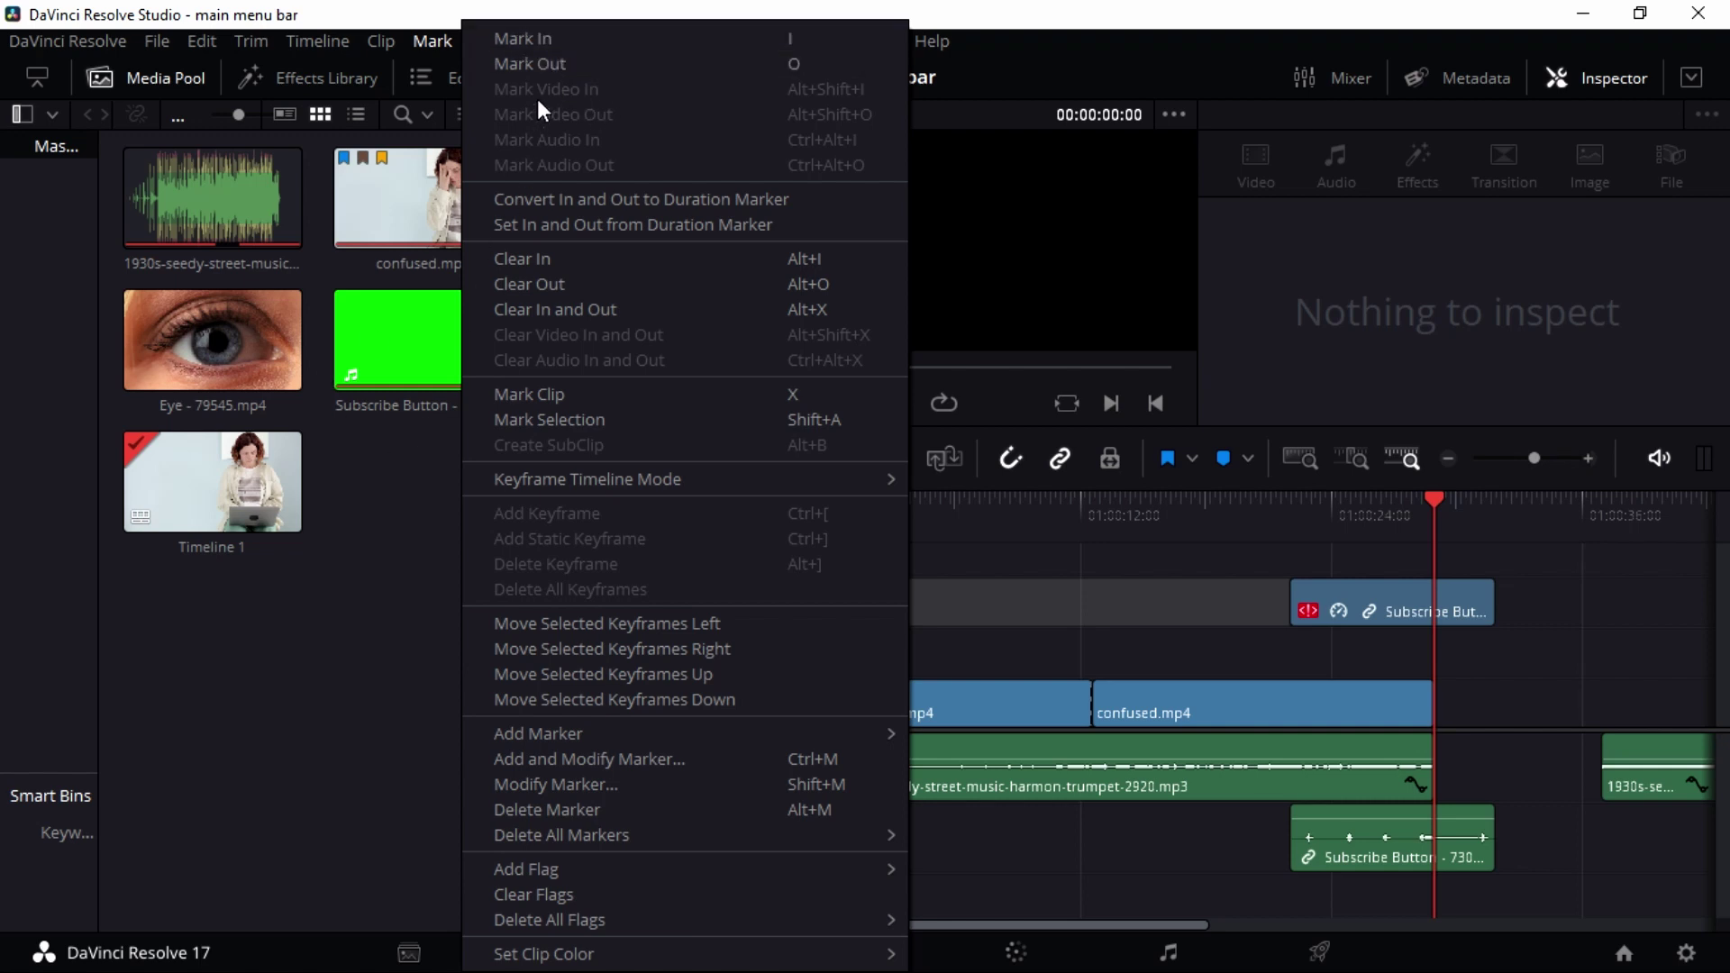
pyautogui.click(337, 504)
pyautogui.click(429, 232)
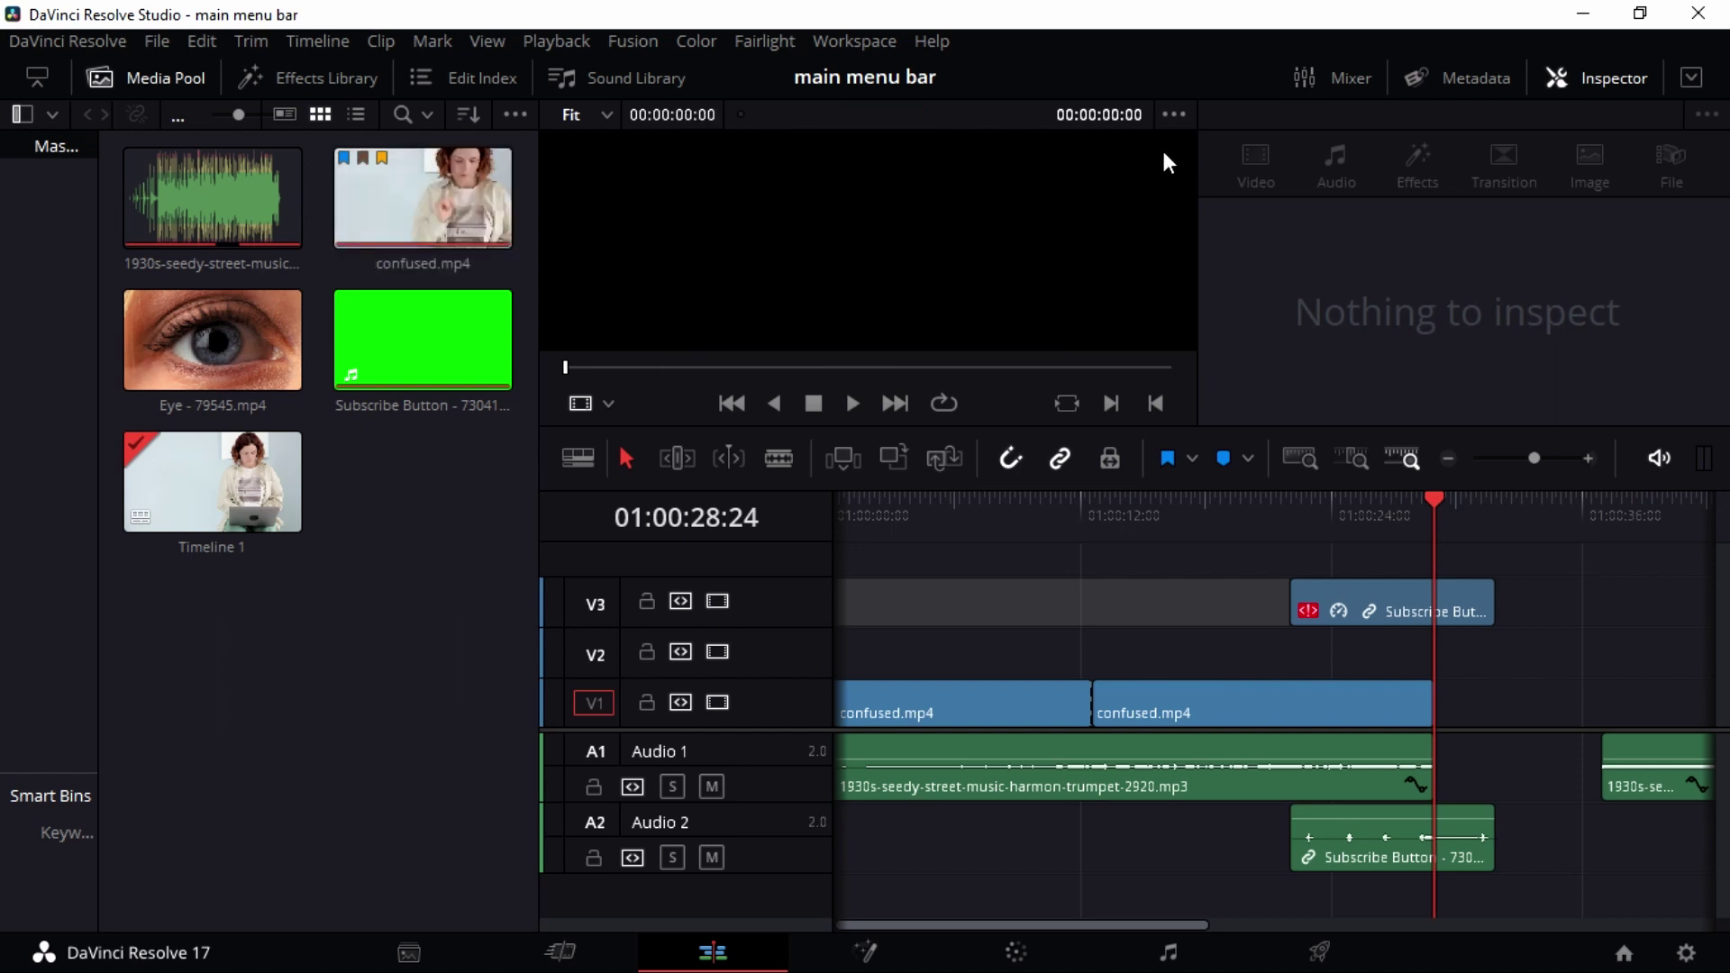
# Step: Hide the Inspector and switch to dual source and timeline viewers, narrowing the Media Pool to make room
pyautogui.click(1609, 78)
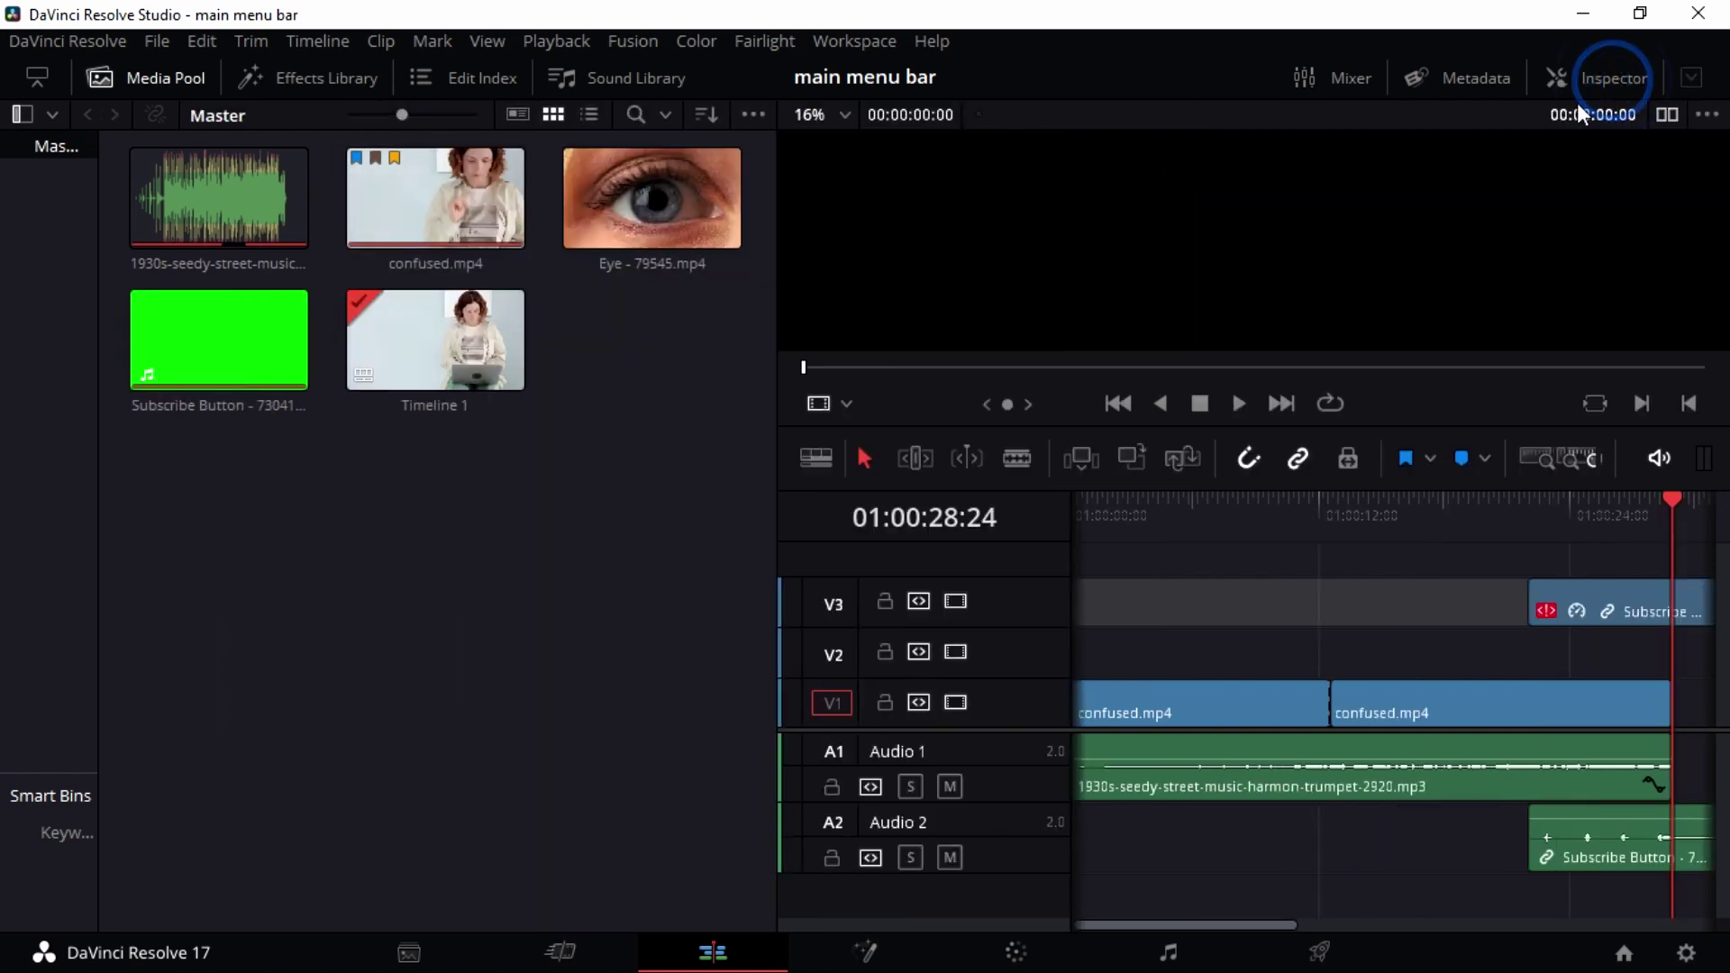
pyautogui.click(1666, 116)
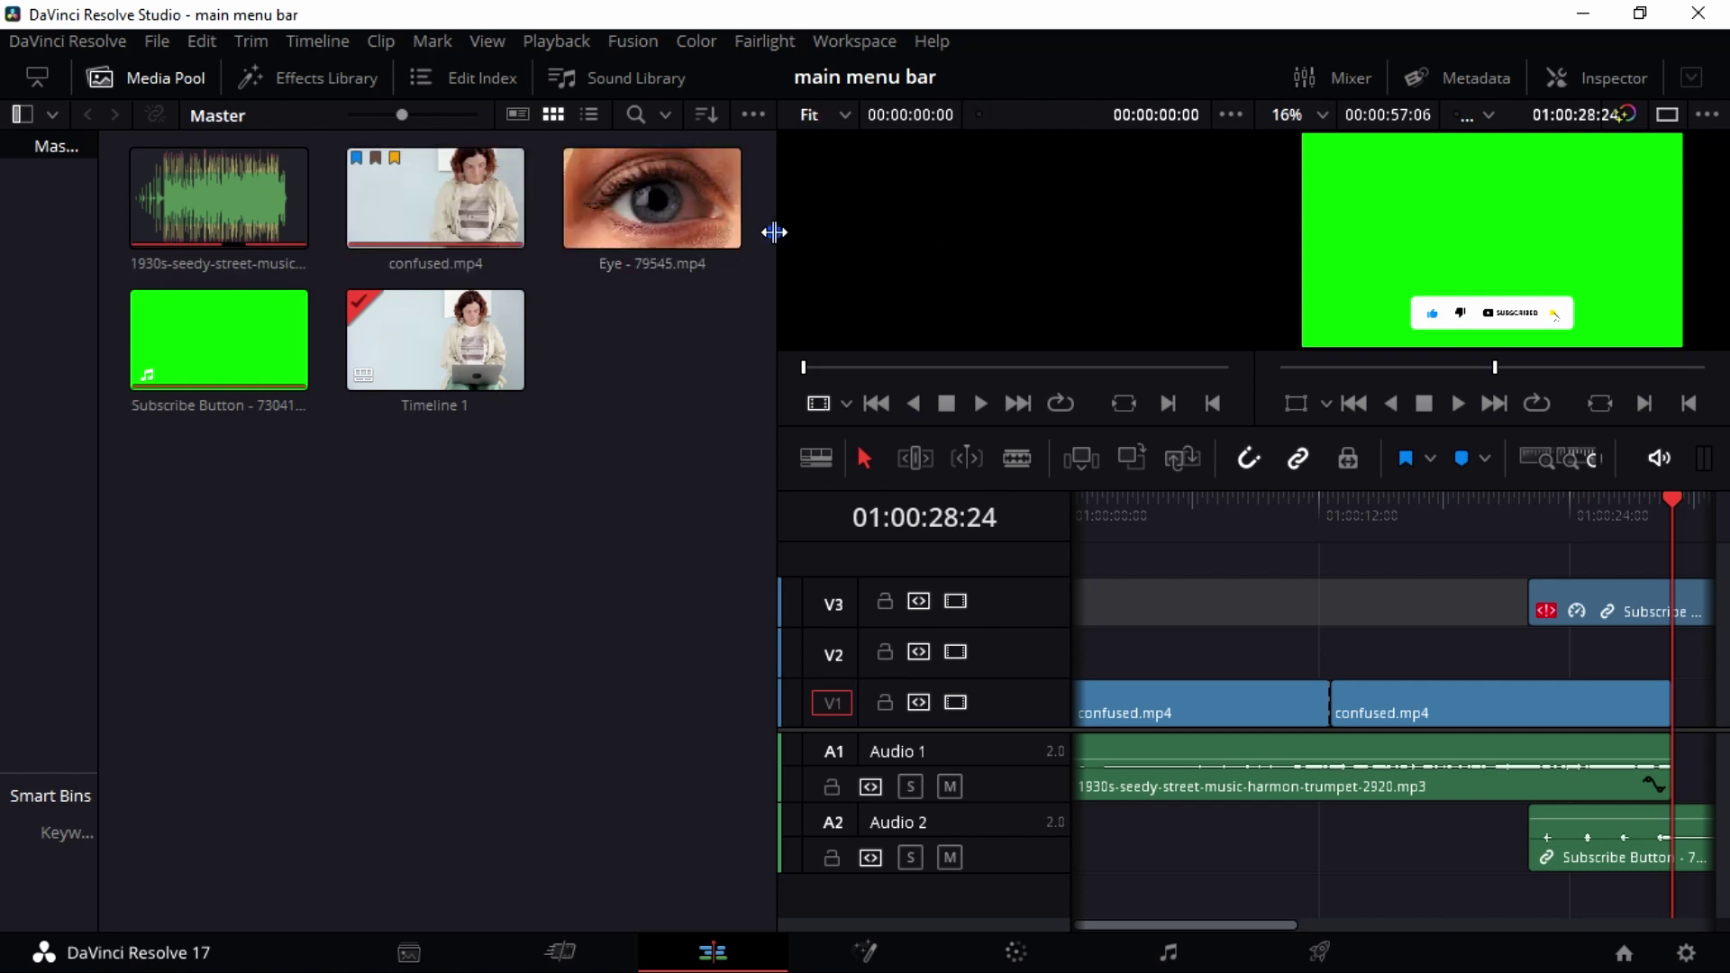
pyautogui.moveTo(775, 233); pyautogui.dragTo(635, 242)
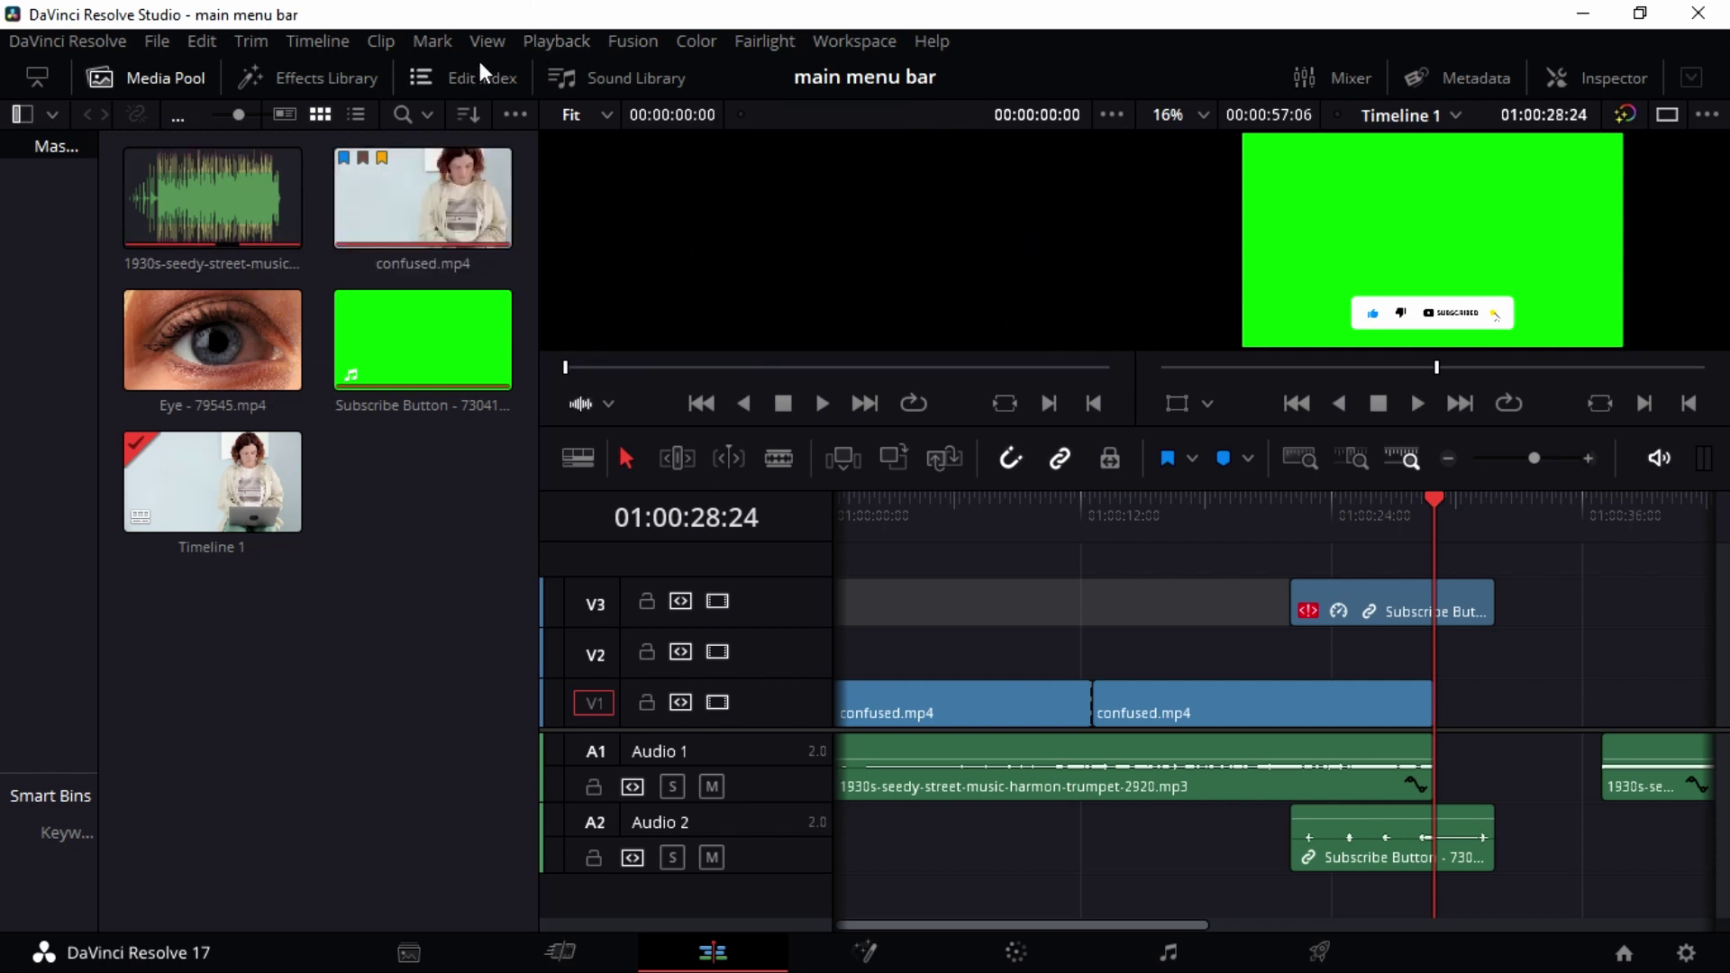
# Step: Select confused.mp4 in the Media Pool and examine the Mark commands for subclips, keyframe timeline mode and marker colours
pyautogui.click(441, 41)
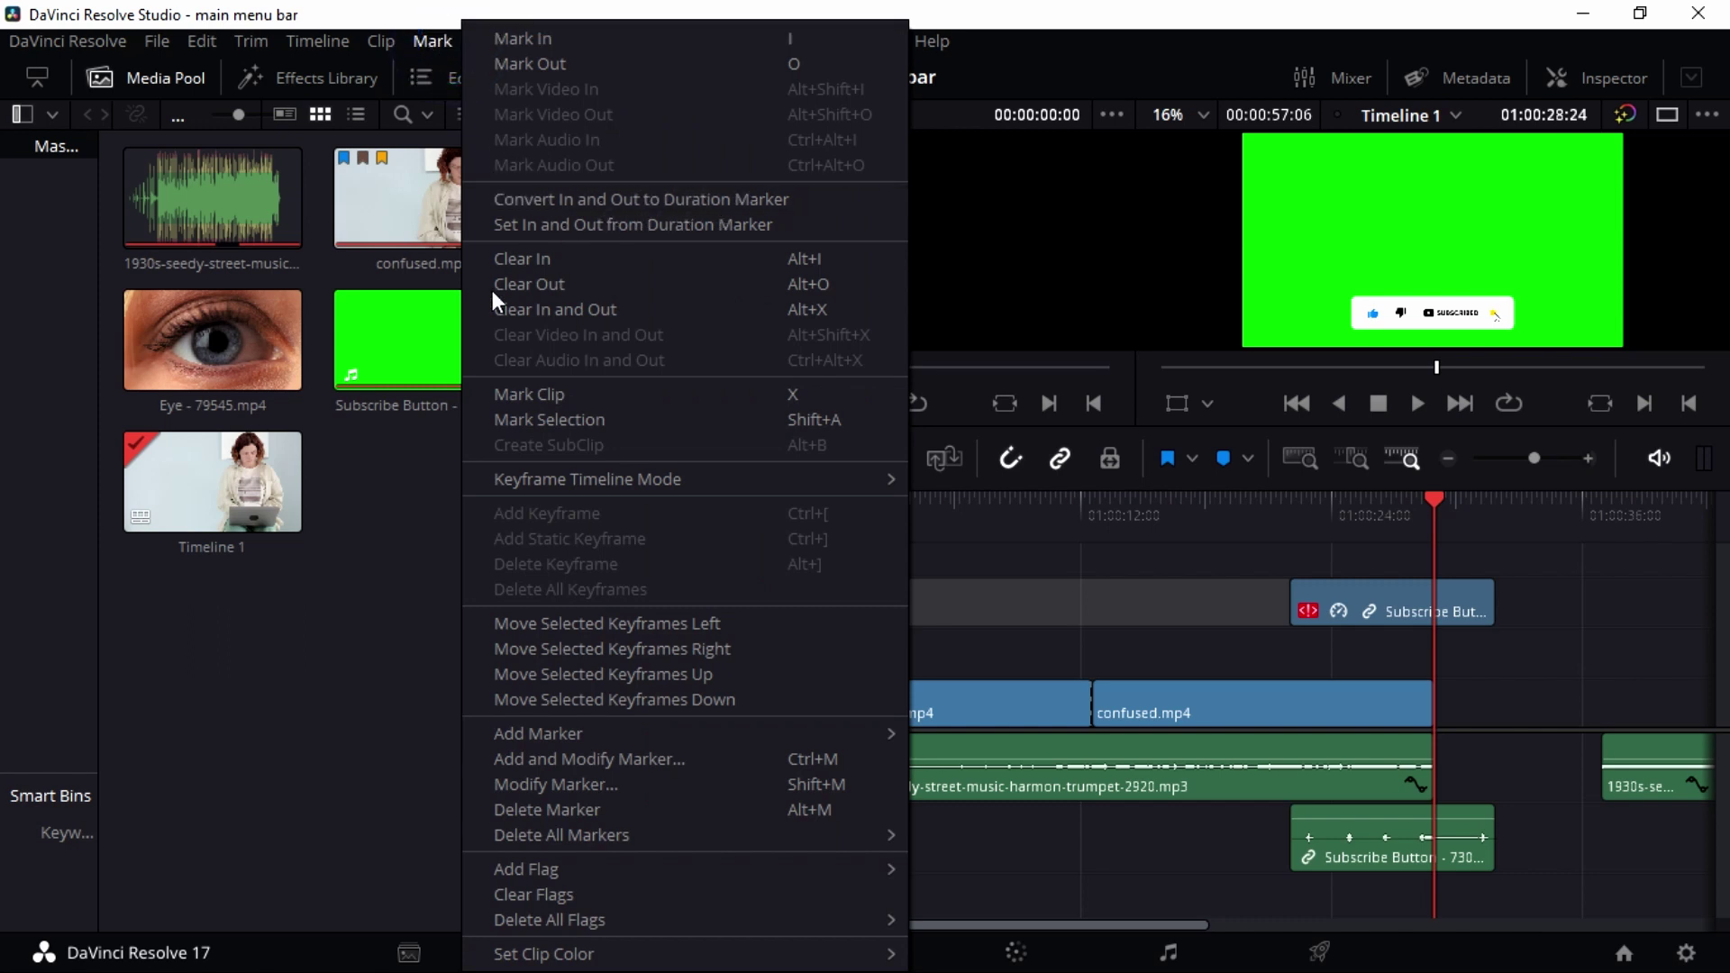
pyautogui.click(388, 456)
pyautogui.click(422, 198)
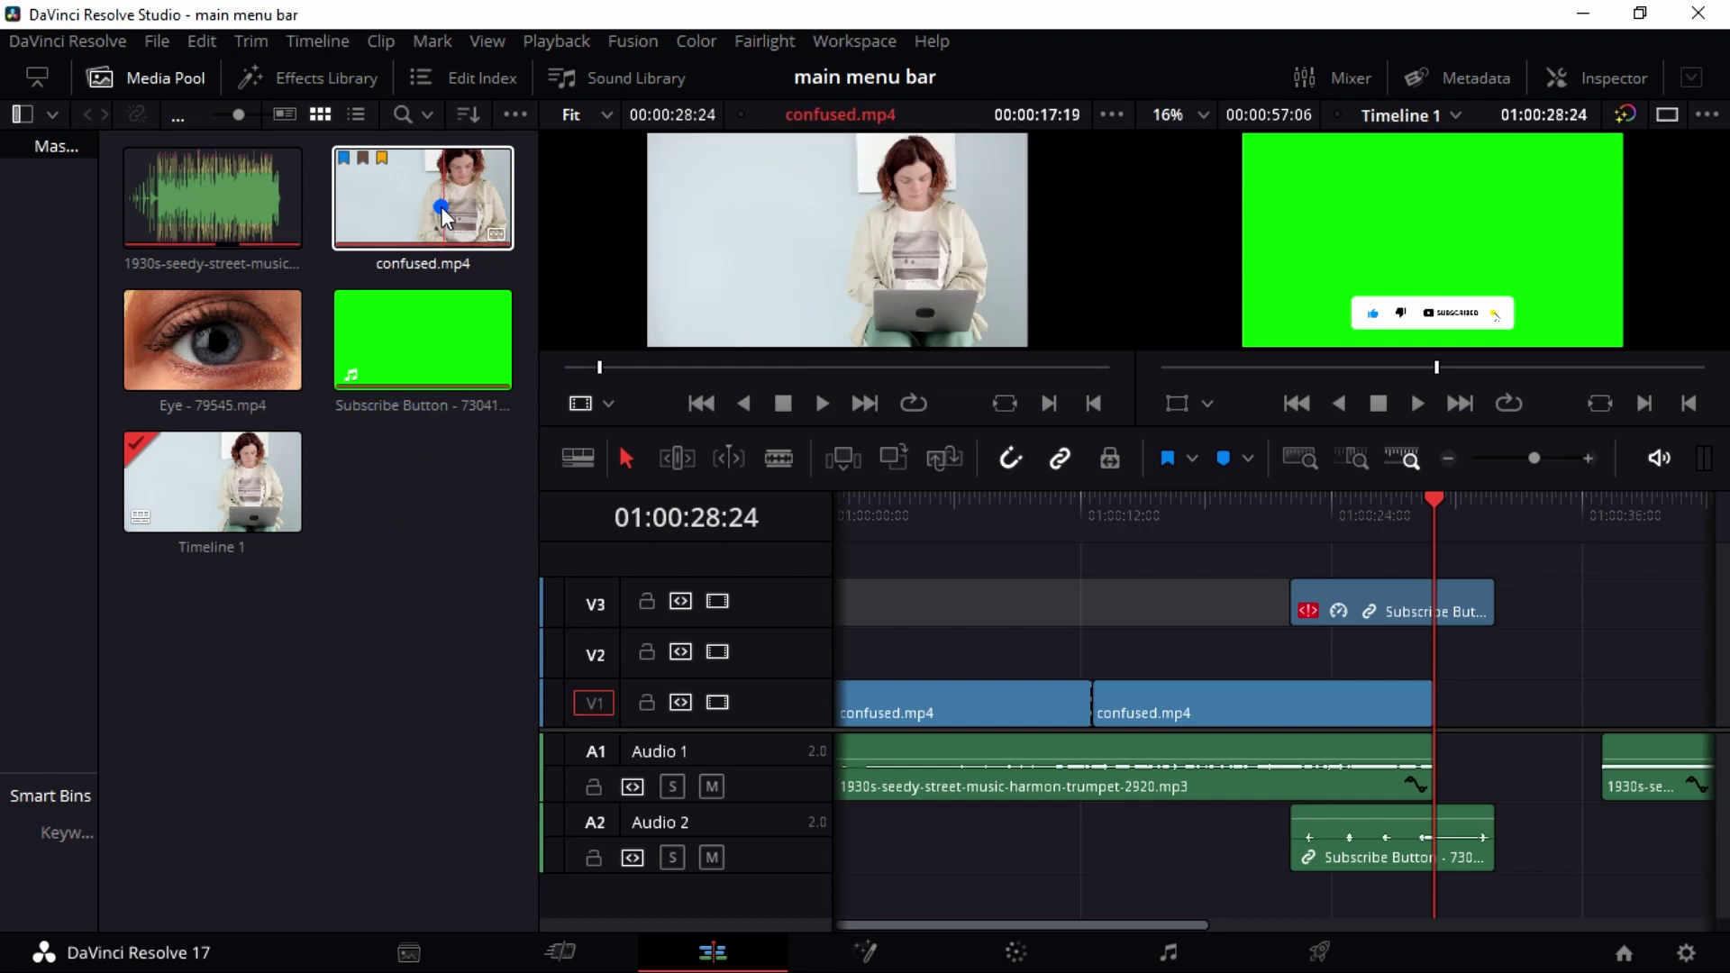
pyautogui.click(433, 42)
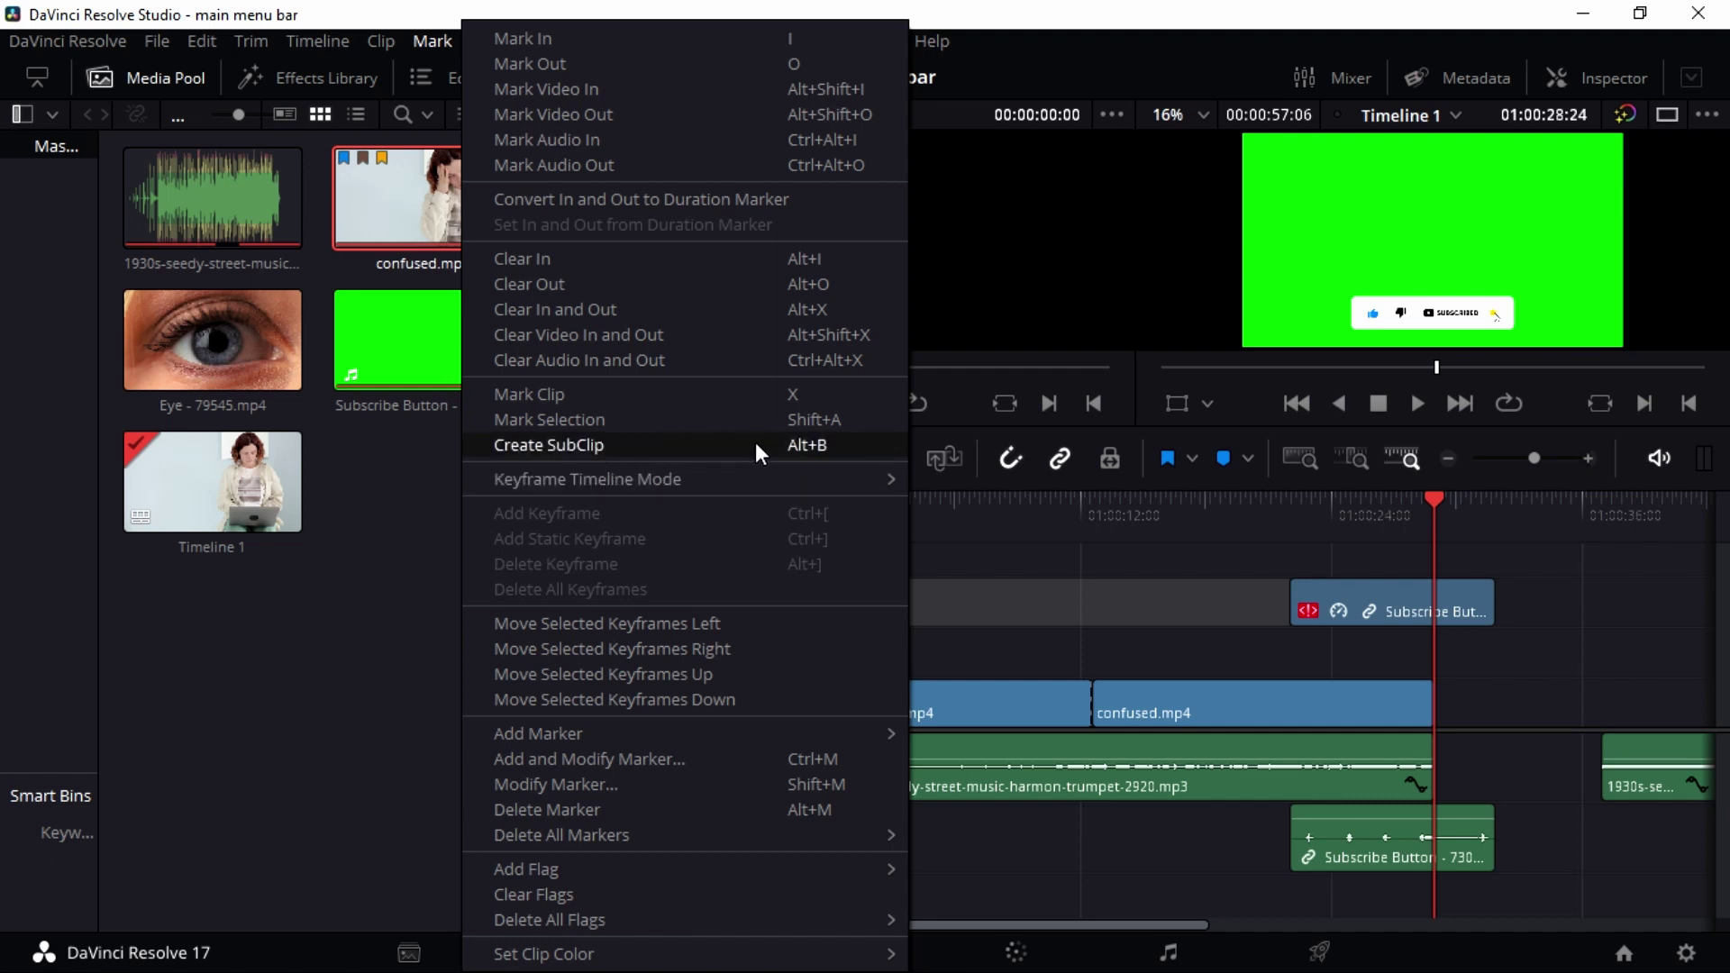
pyautogui.moveTo(654, 480)
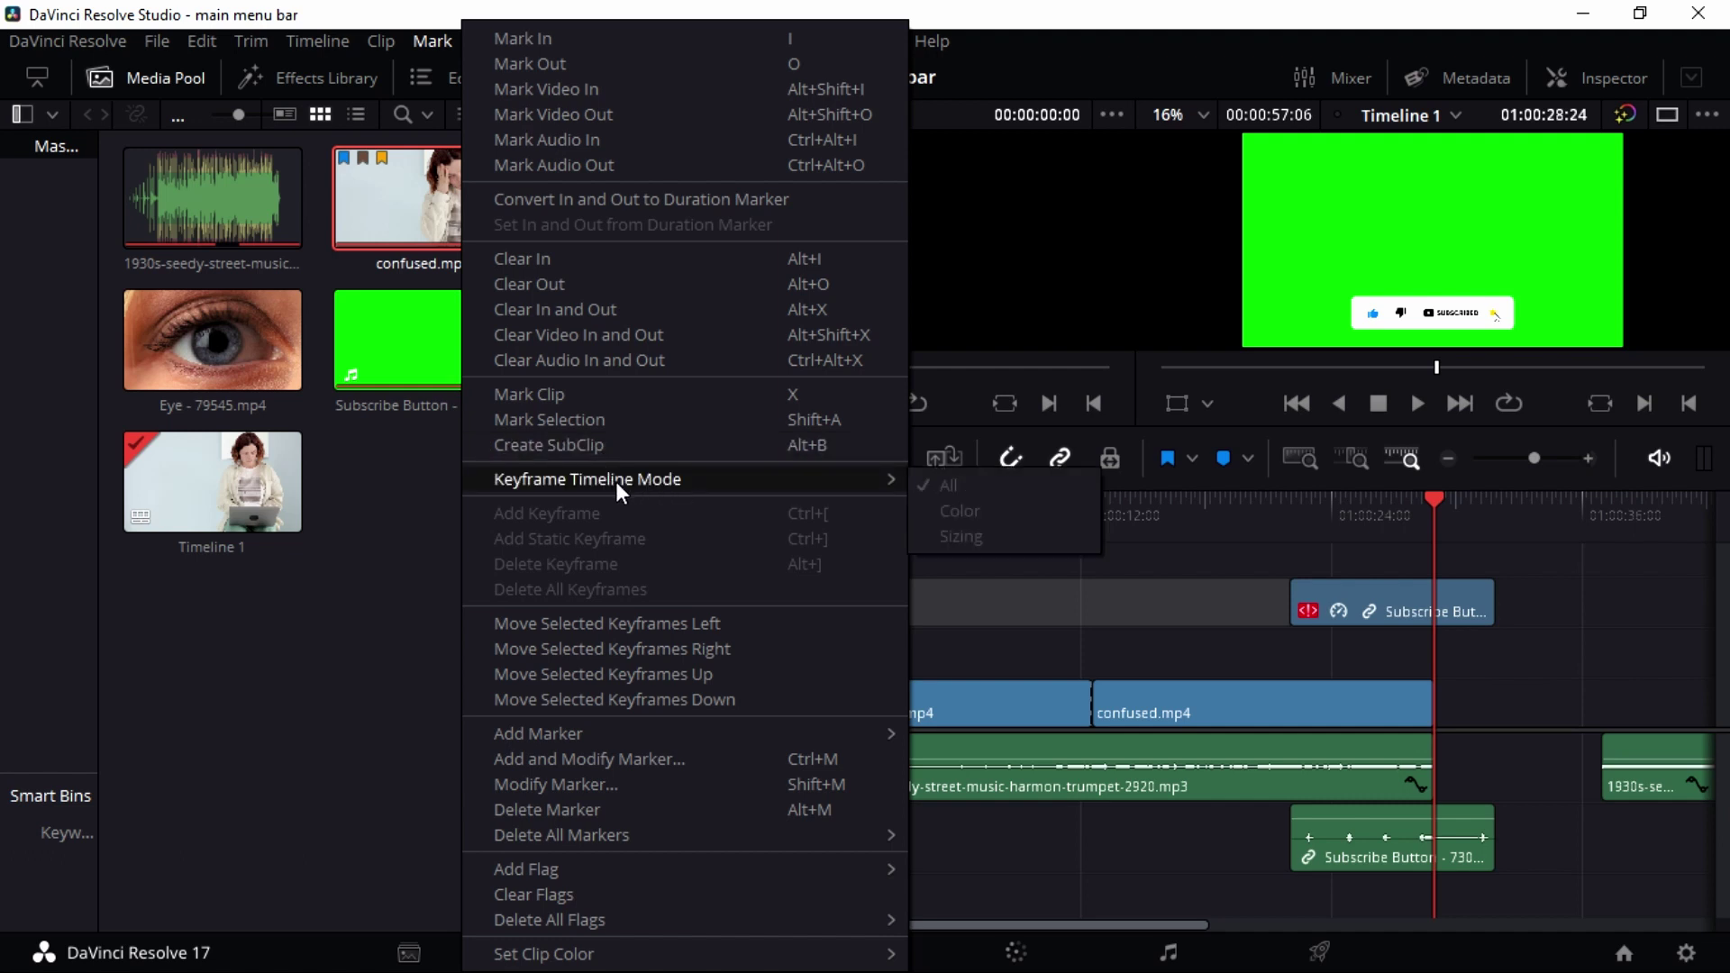
pyautogui.moveTo(645, 739)
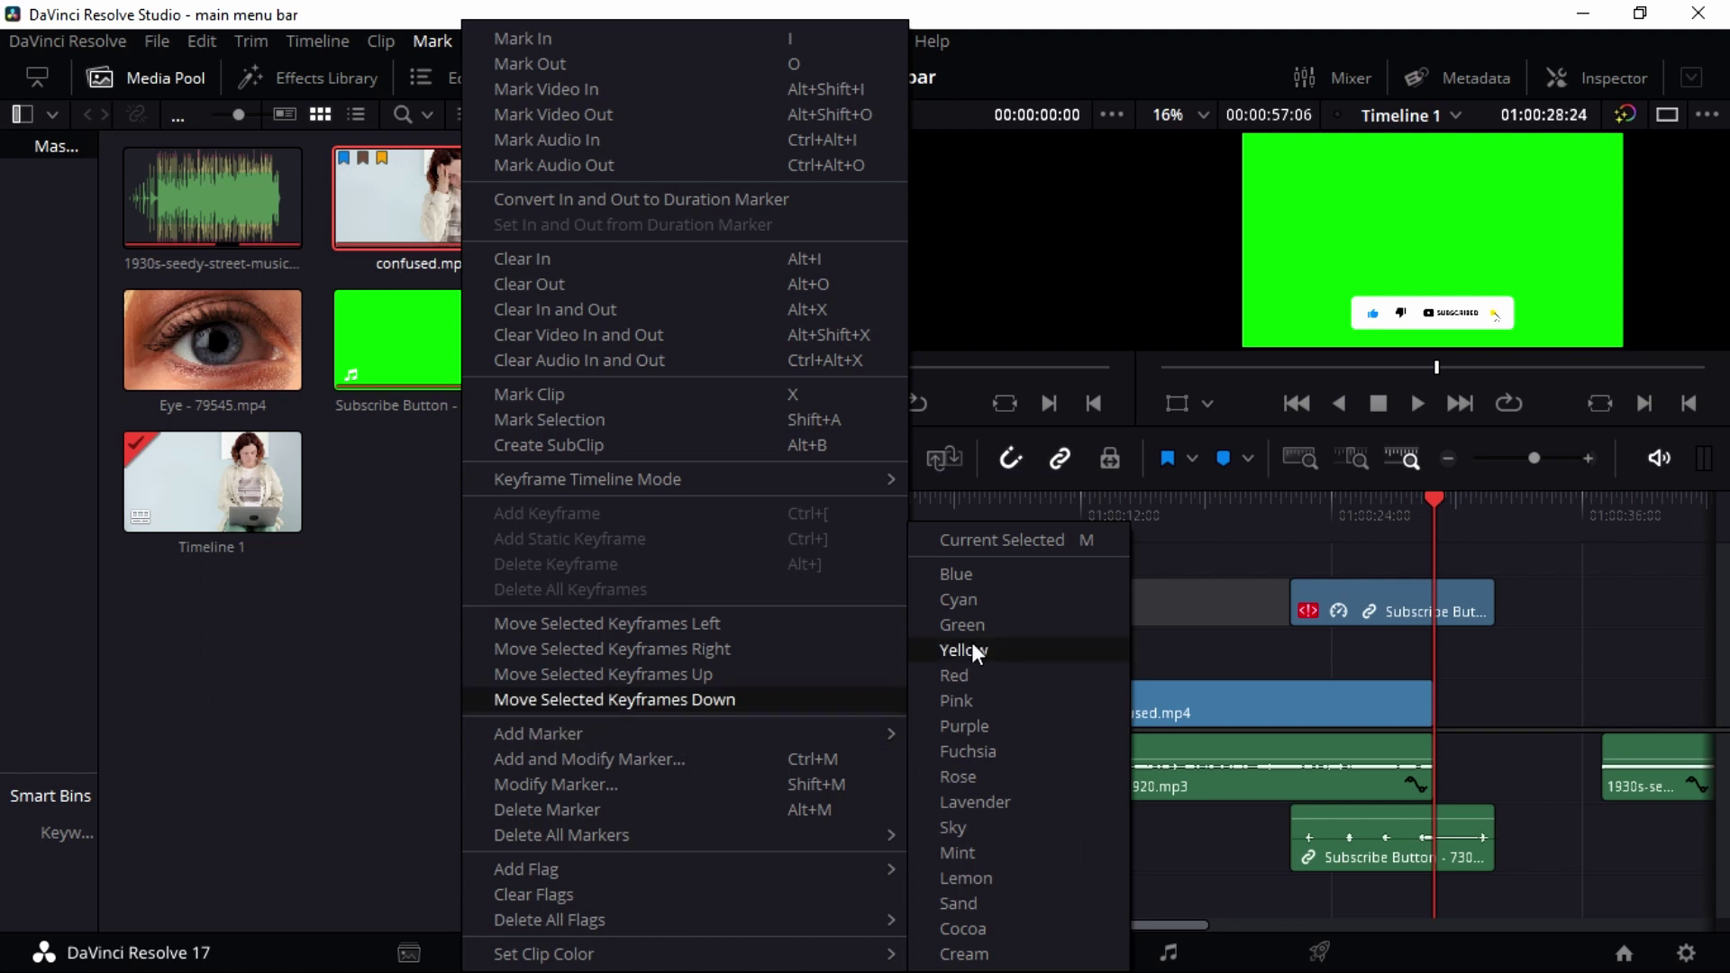
pyautogui.click(416, 605)
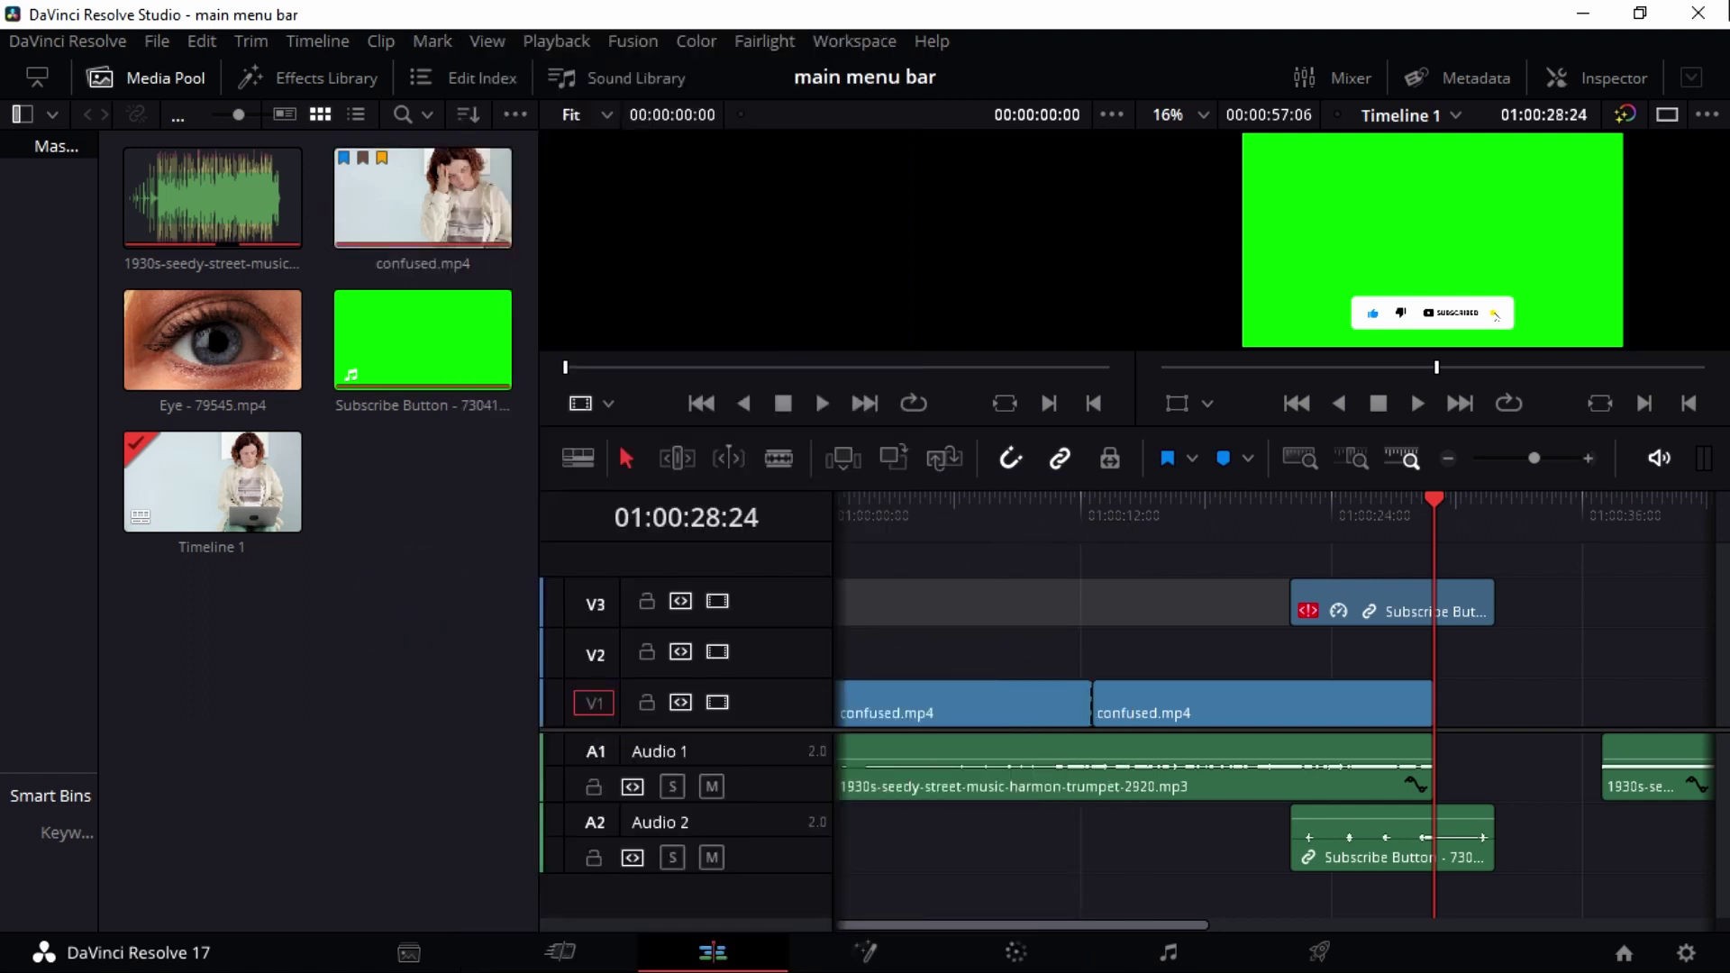
# Step: Add a blue timeline marker at 01:00:28:24 and move the playhead back to 01:00:26:01
pyautogui.click(1441, 505)
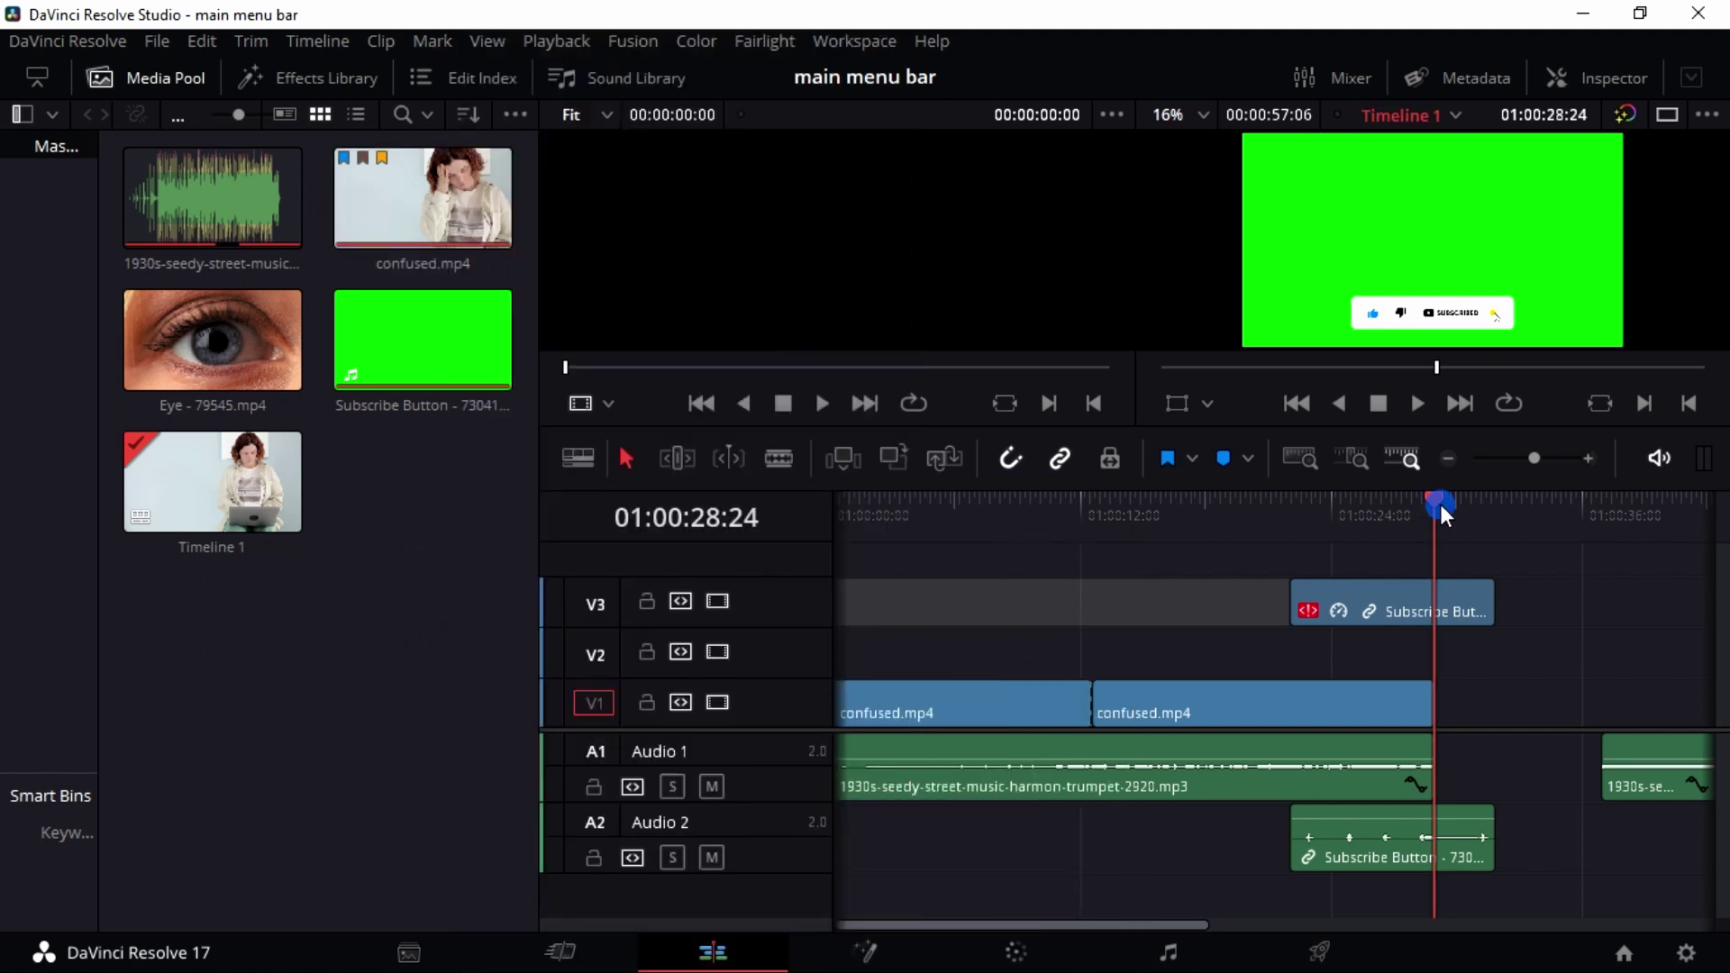
pyautogui.click(1230, 458)
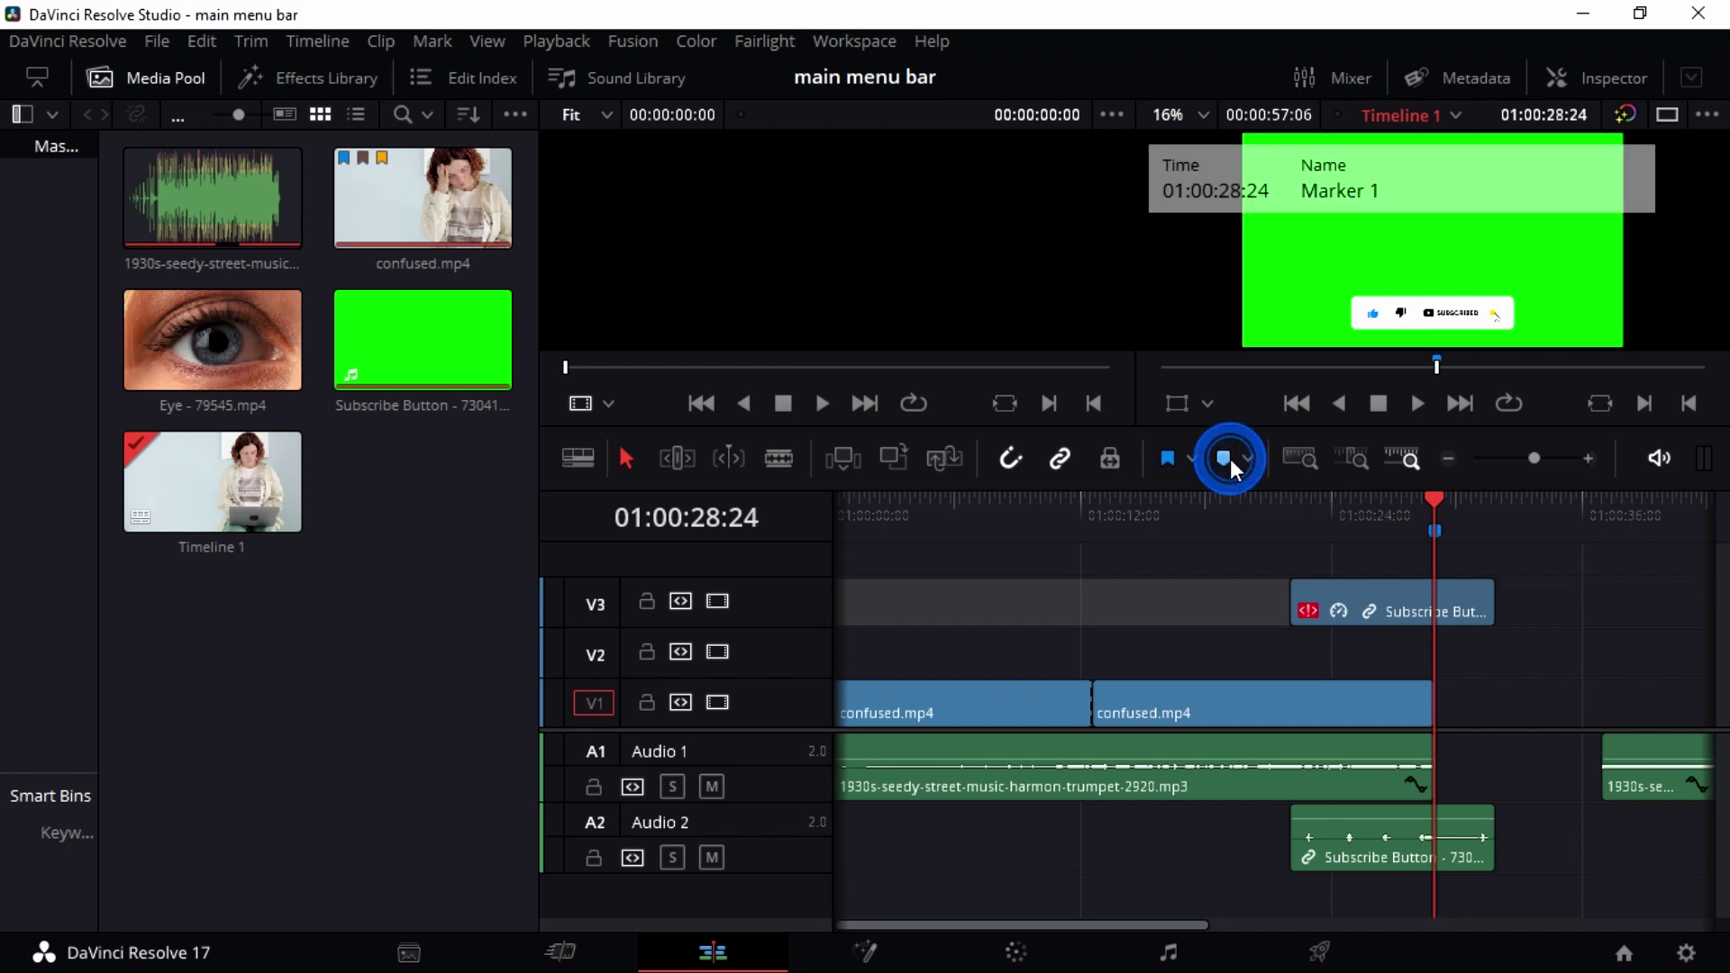
pyautogui.click(1405, 496)
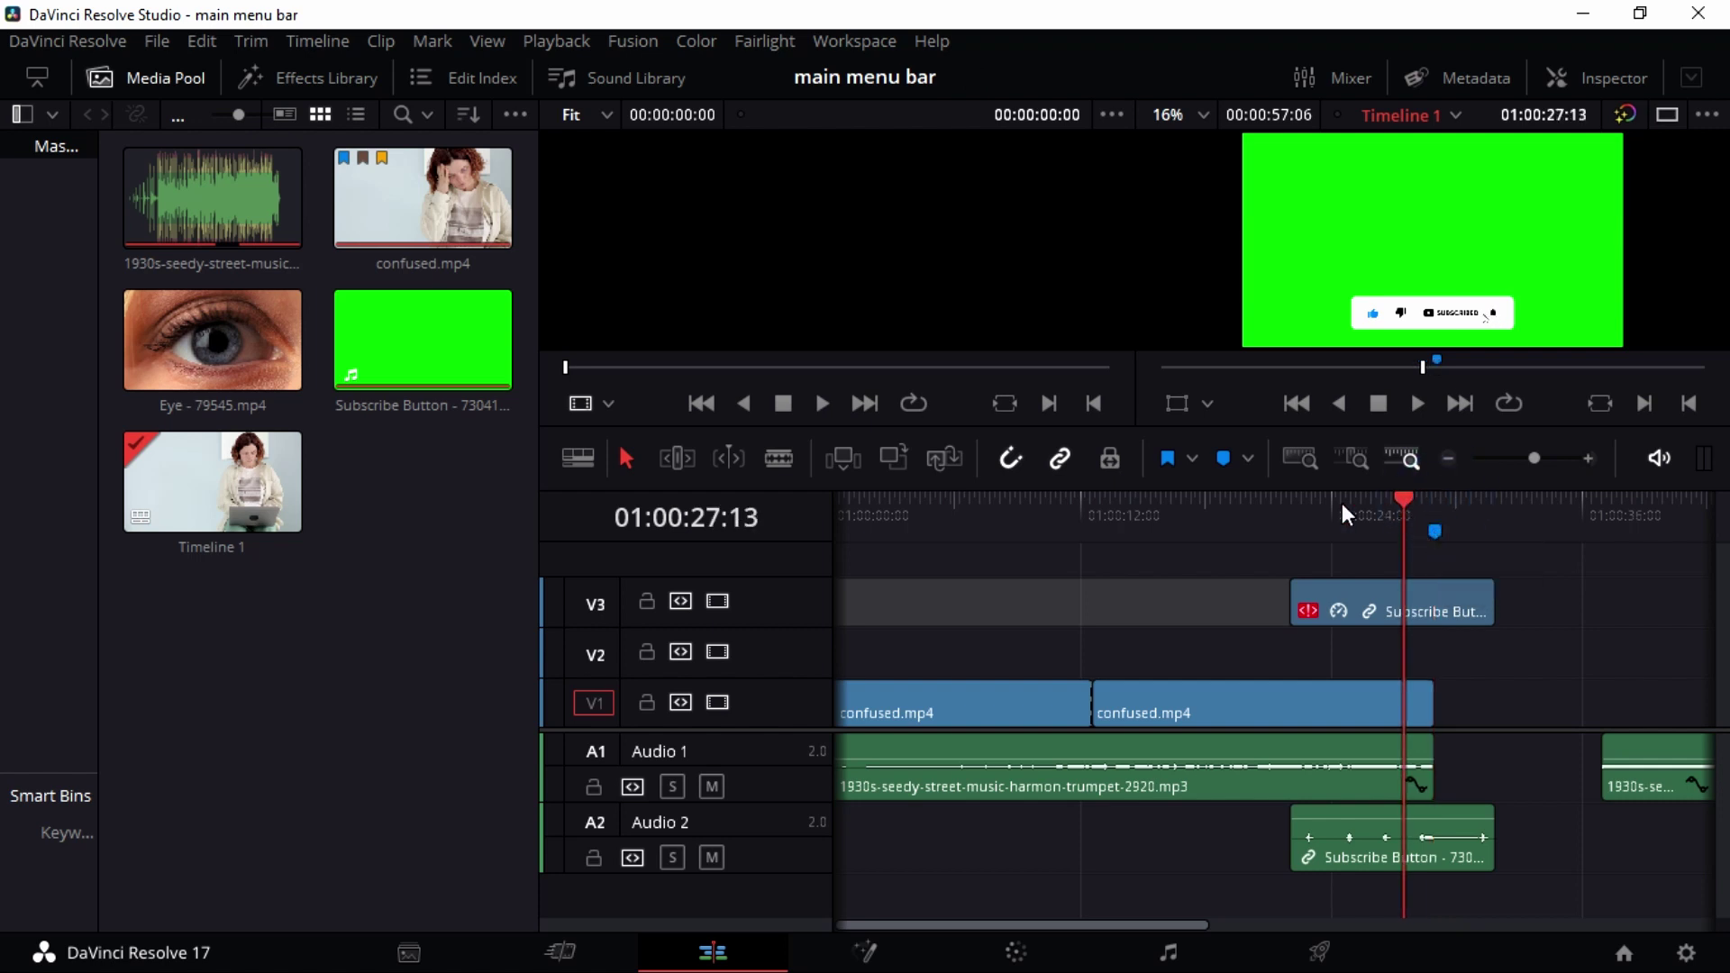
pyautogui.moveTo(1408, 505); pyautogui.dragTo(1374, 512)
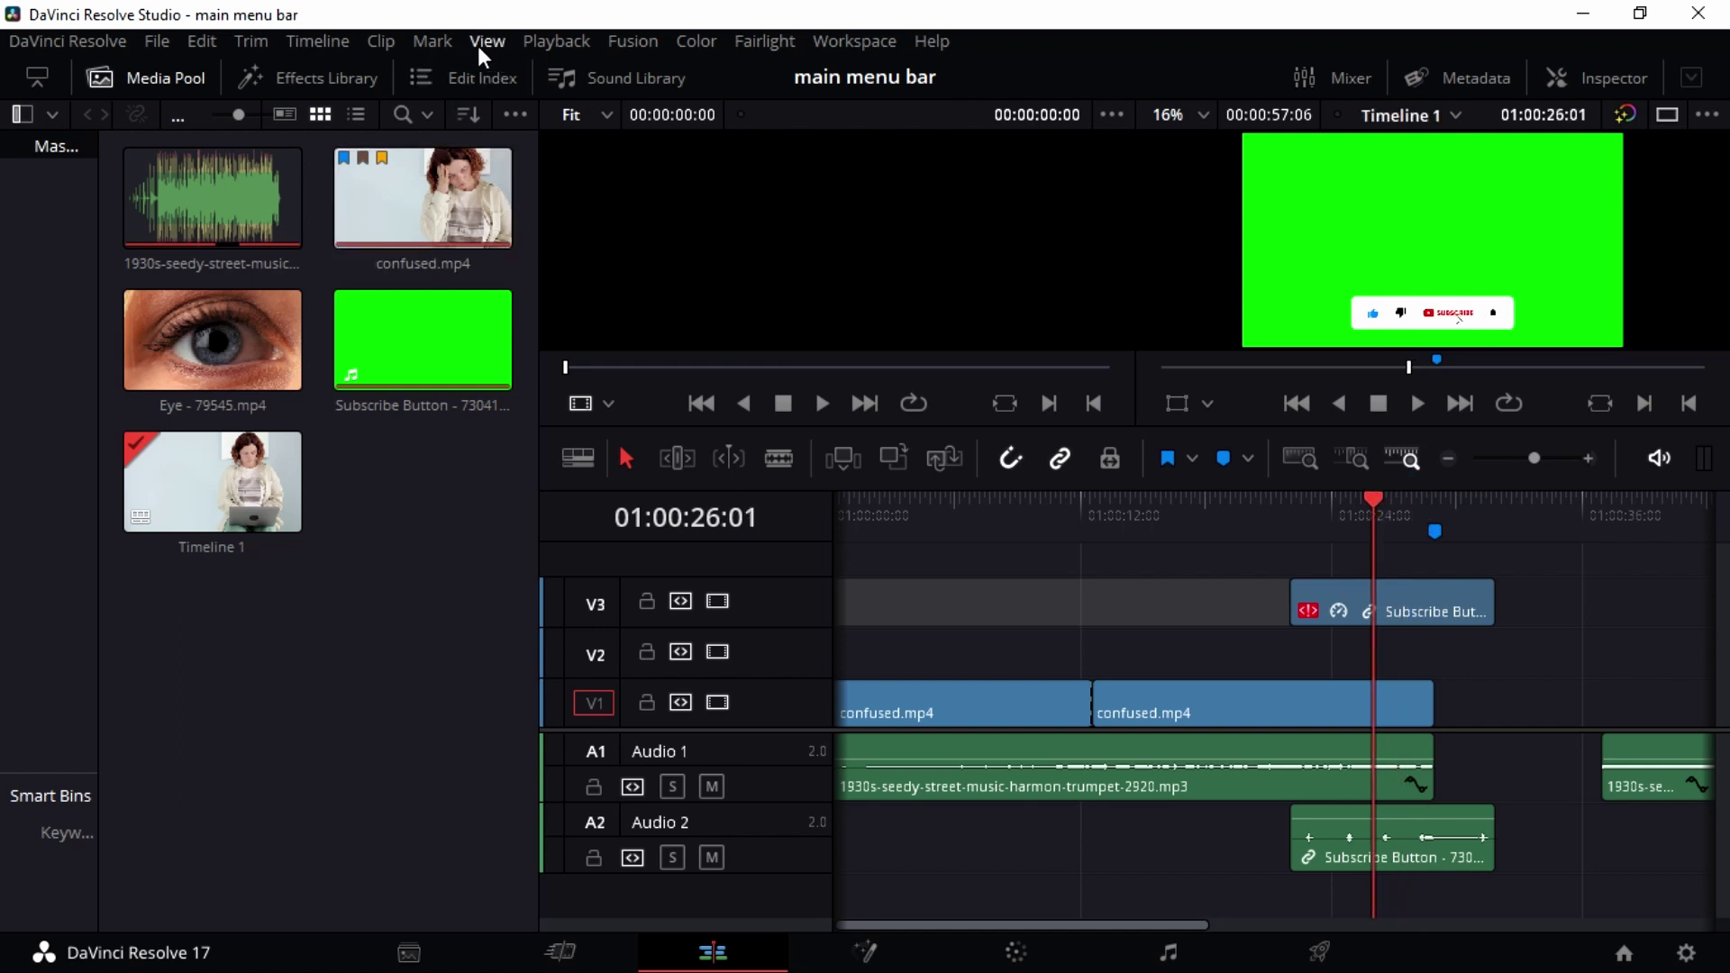
# Step: Try adding a coloured marker with the Mark commands at 01:00:26:01, also with the Subscribe Button clip on V3 selected
pyautogui.click(438, 42)
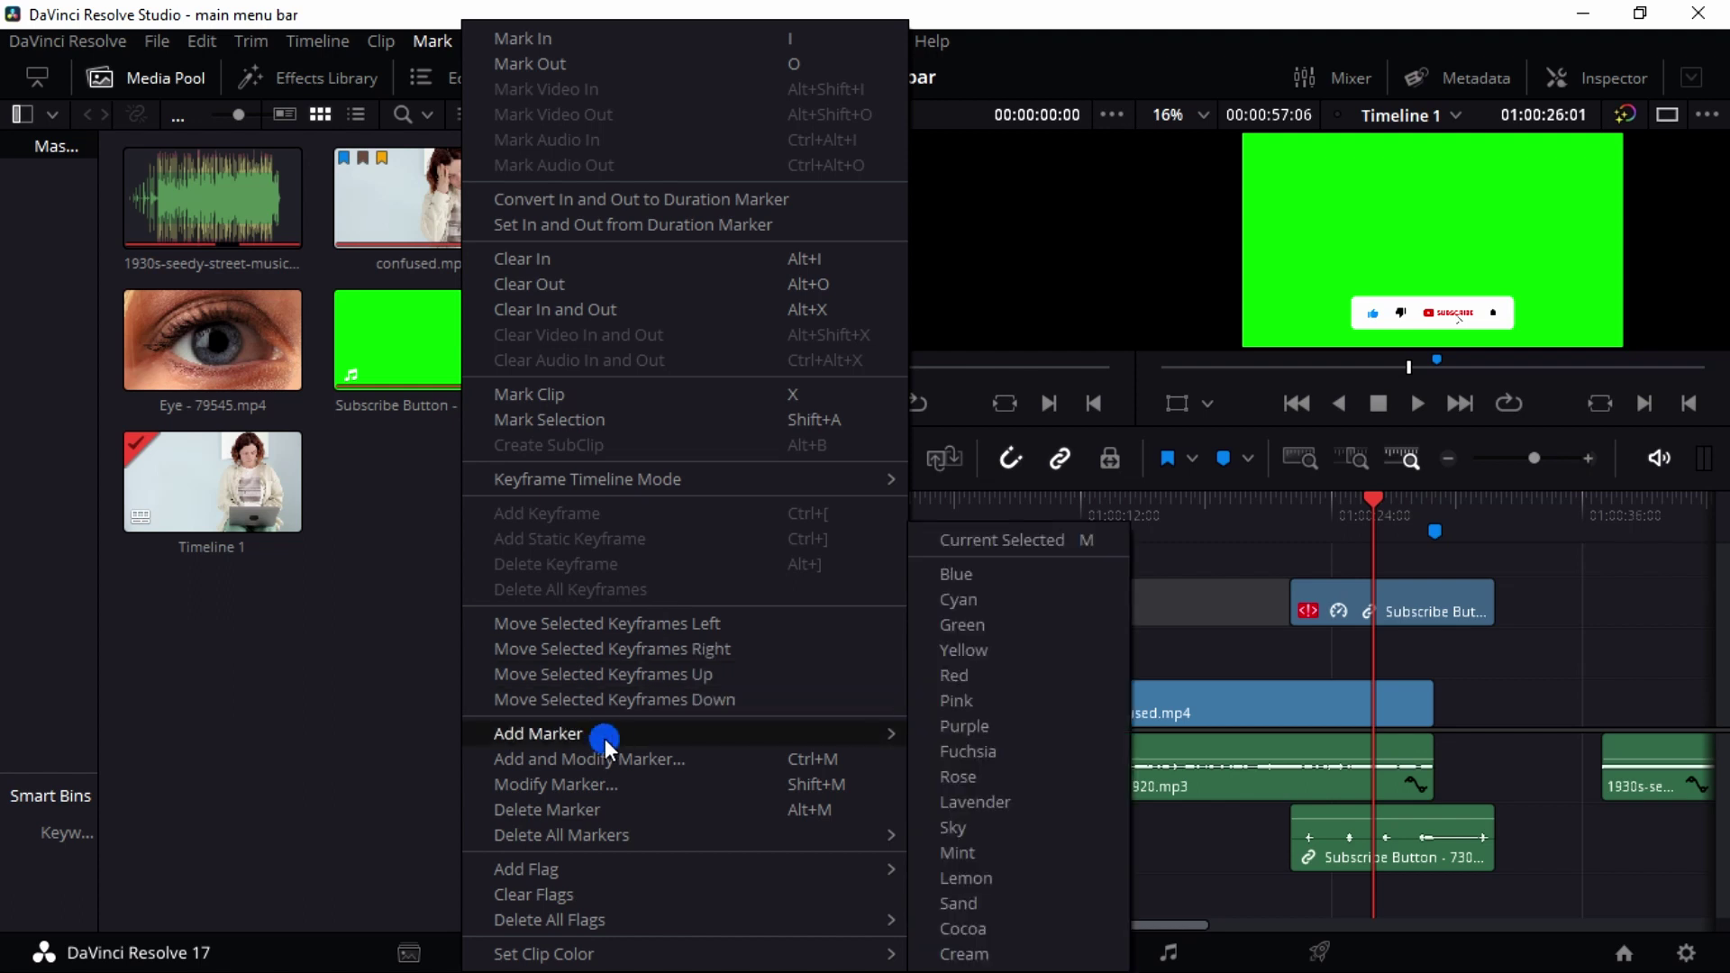
pyautogui.moveTo(793, 733)
pyautogui.click(973, 712)
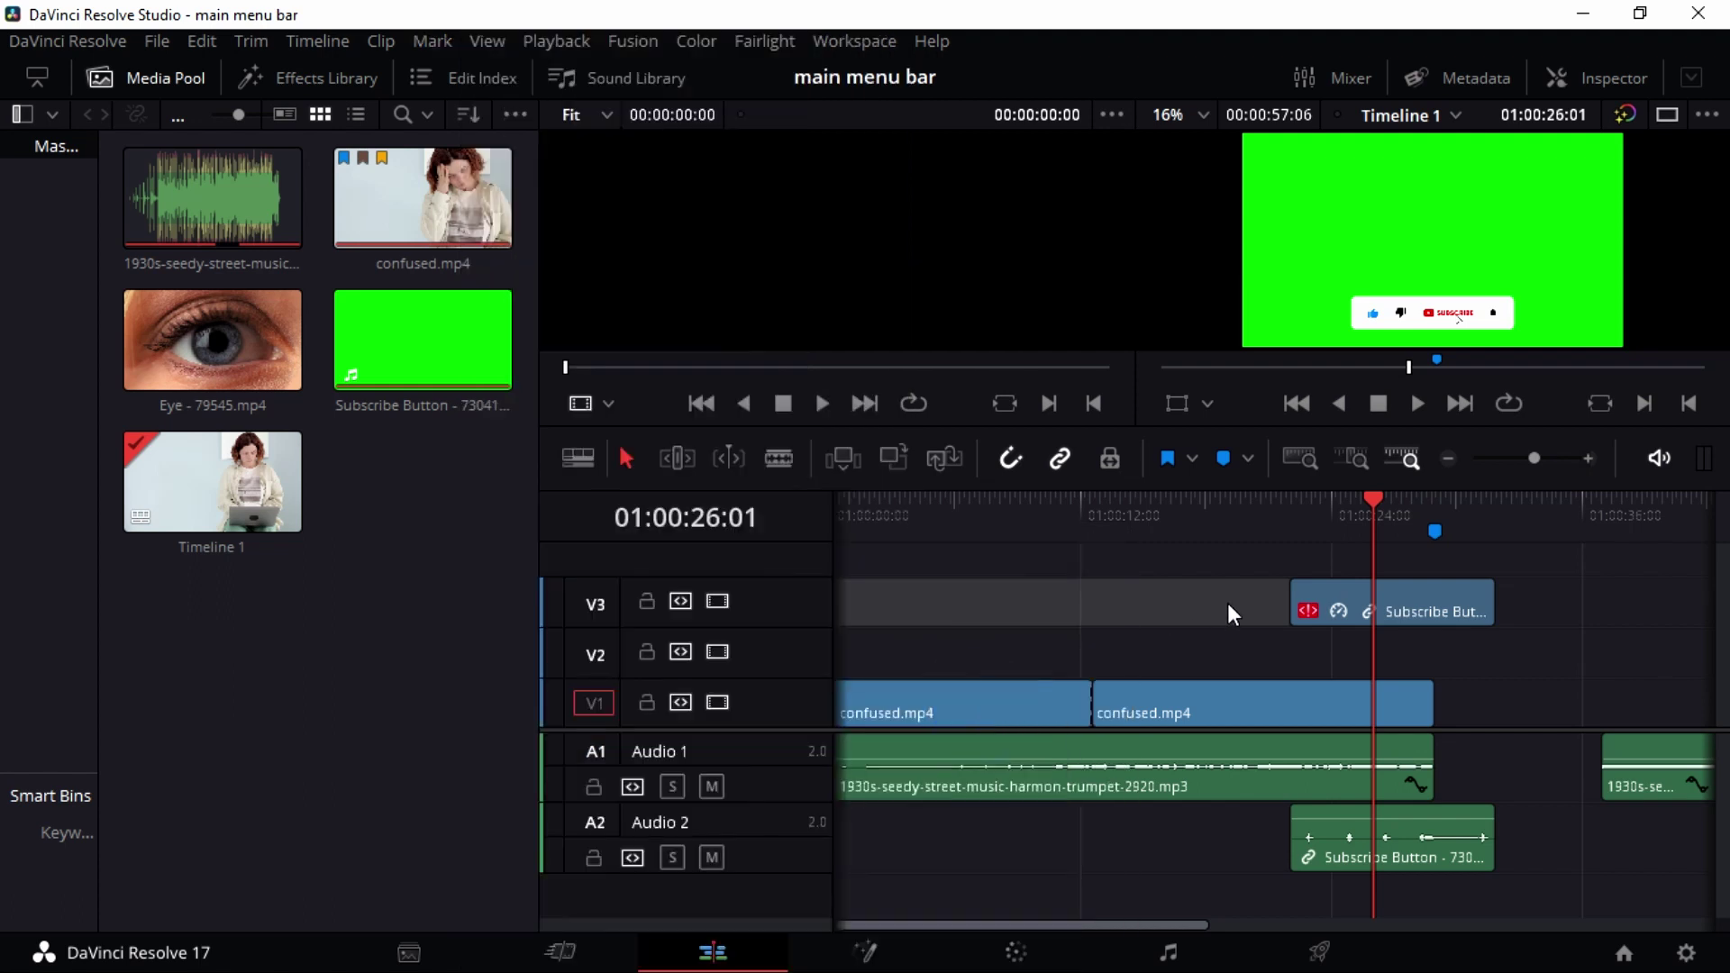
pyautogui.click(1321, 593)
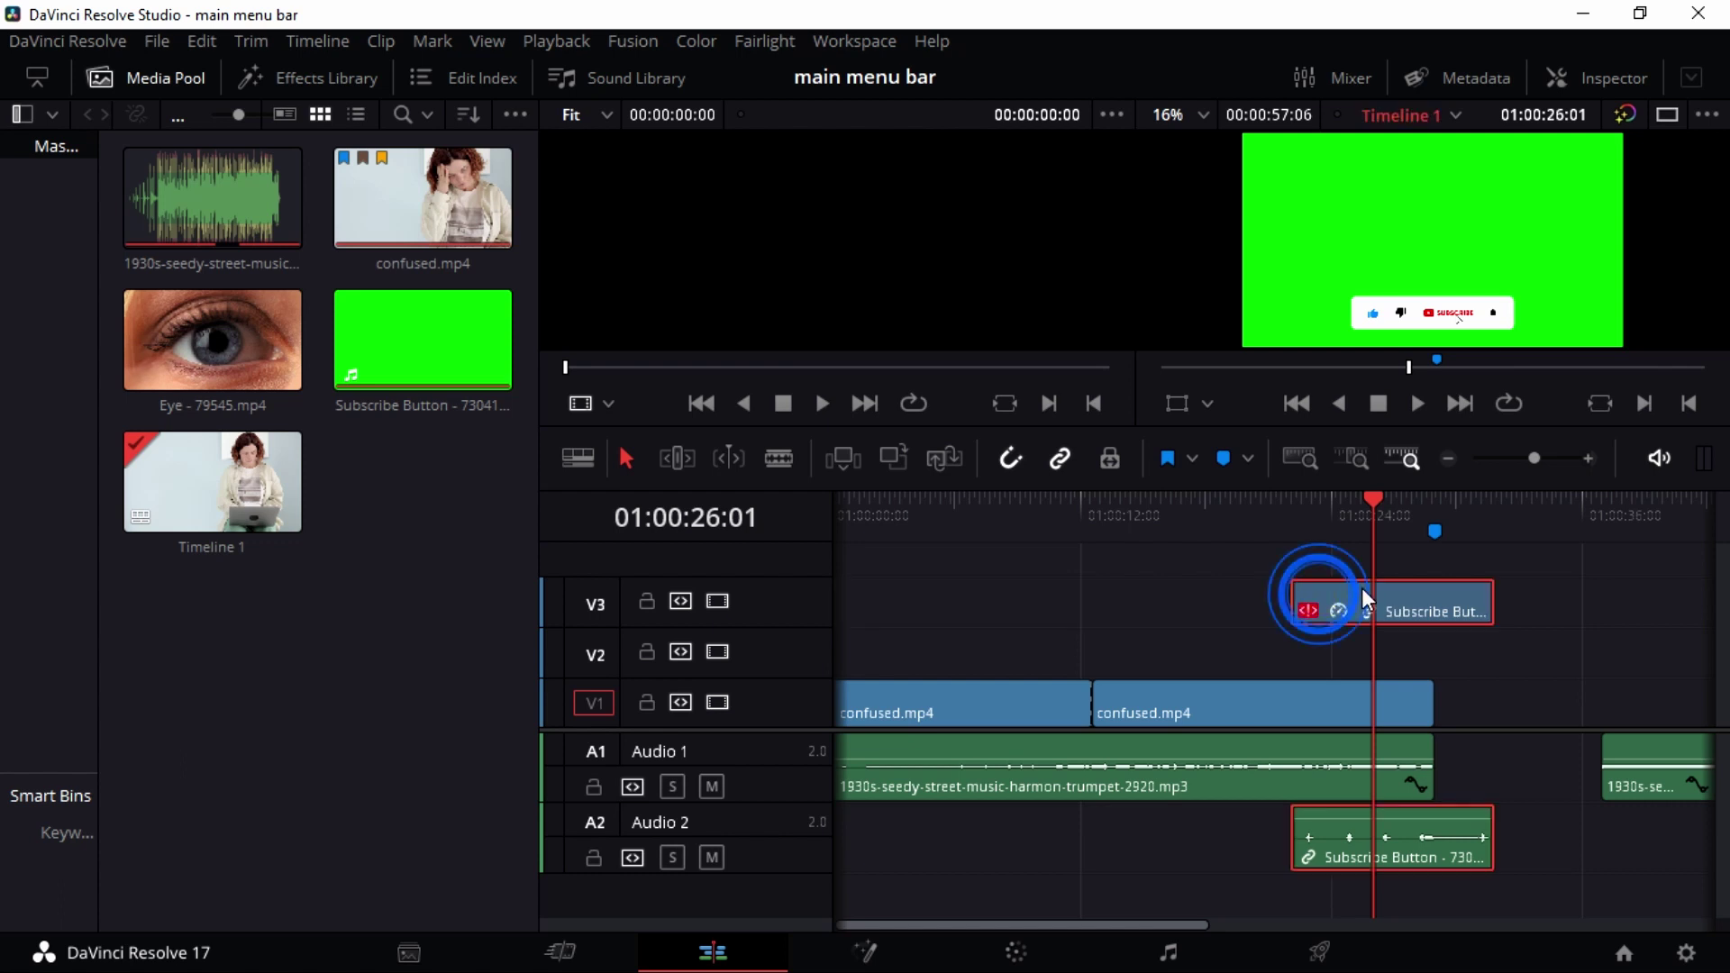
pyautogui.click(427, 41)
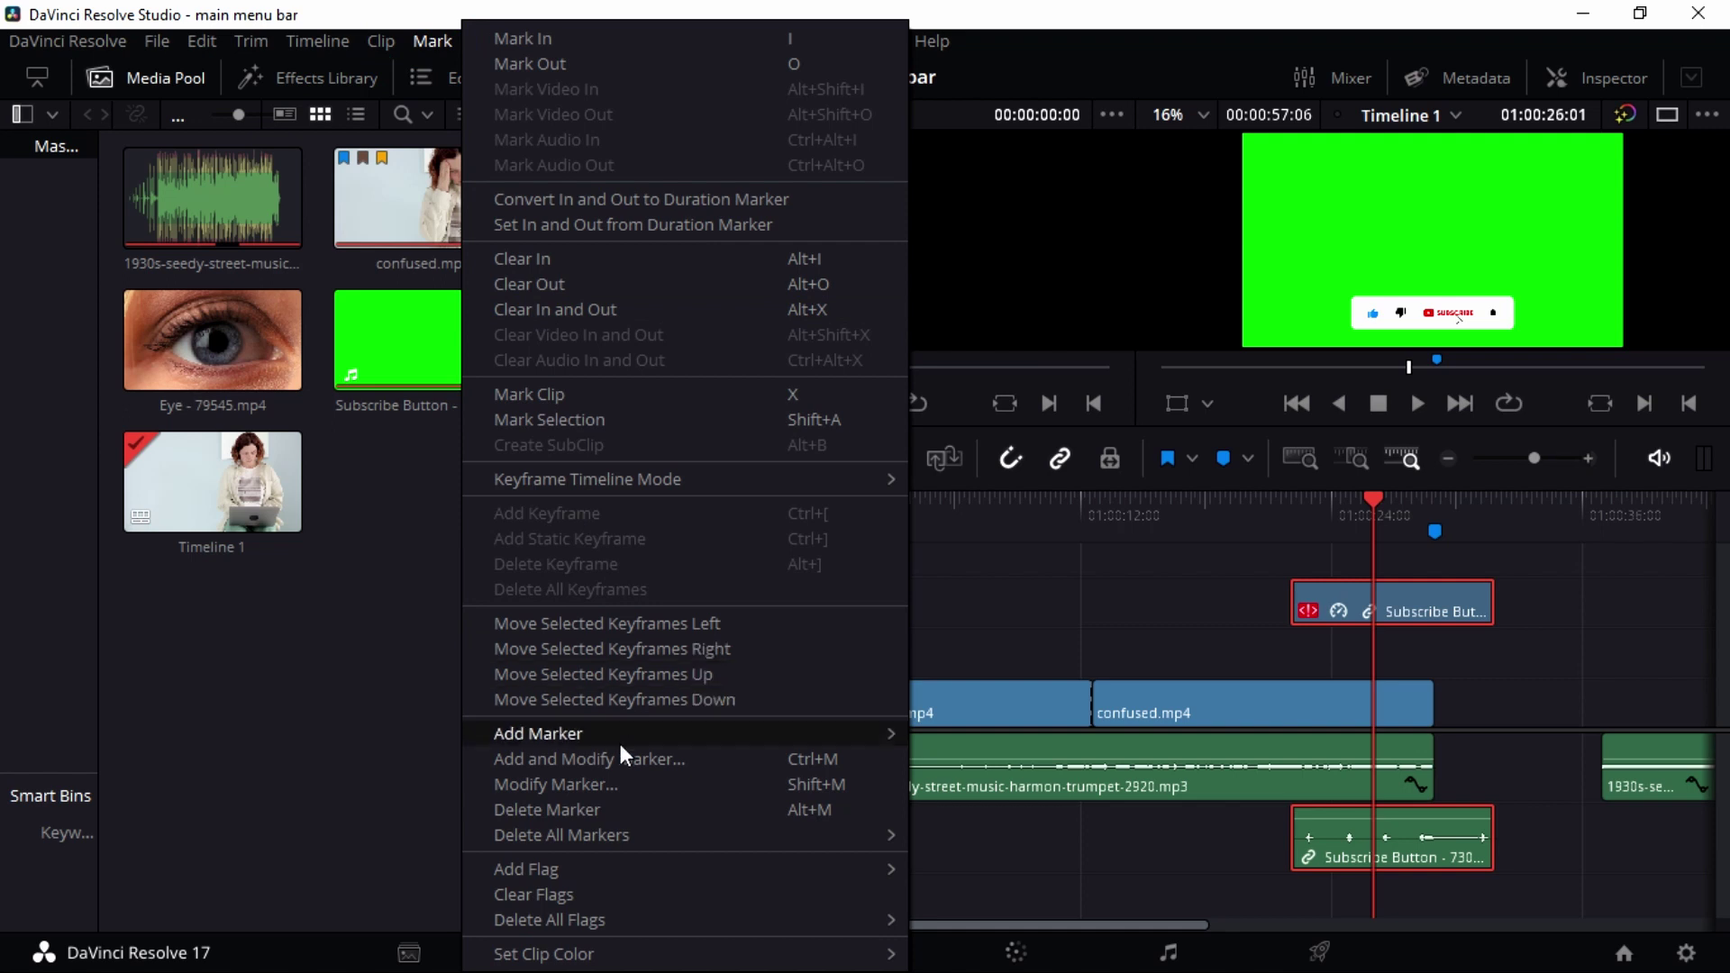
pyautogui.moveTo(630, 734)
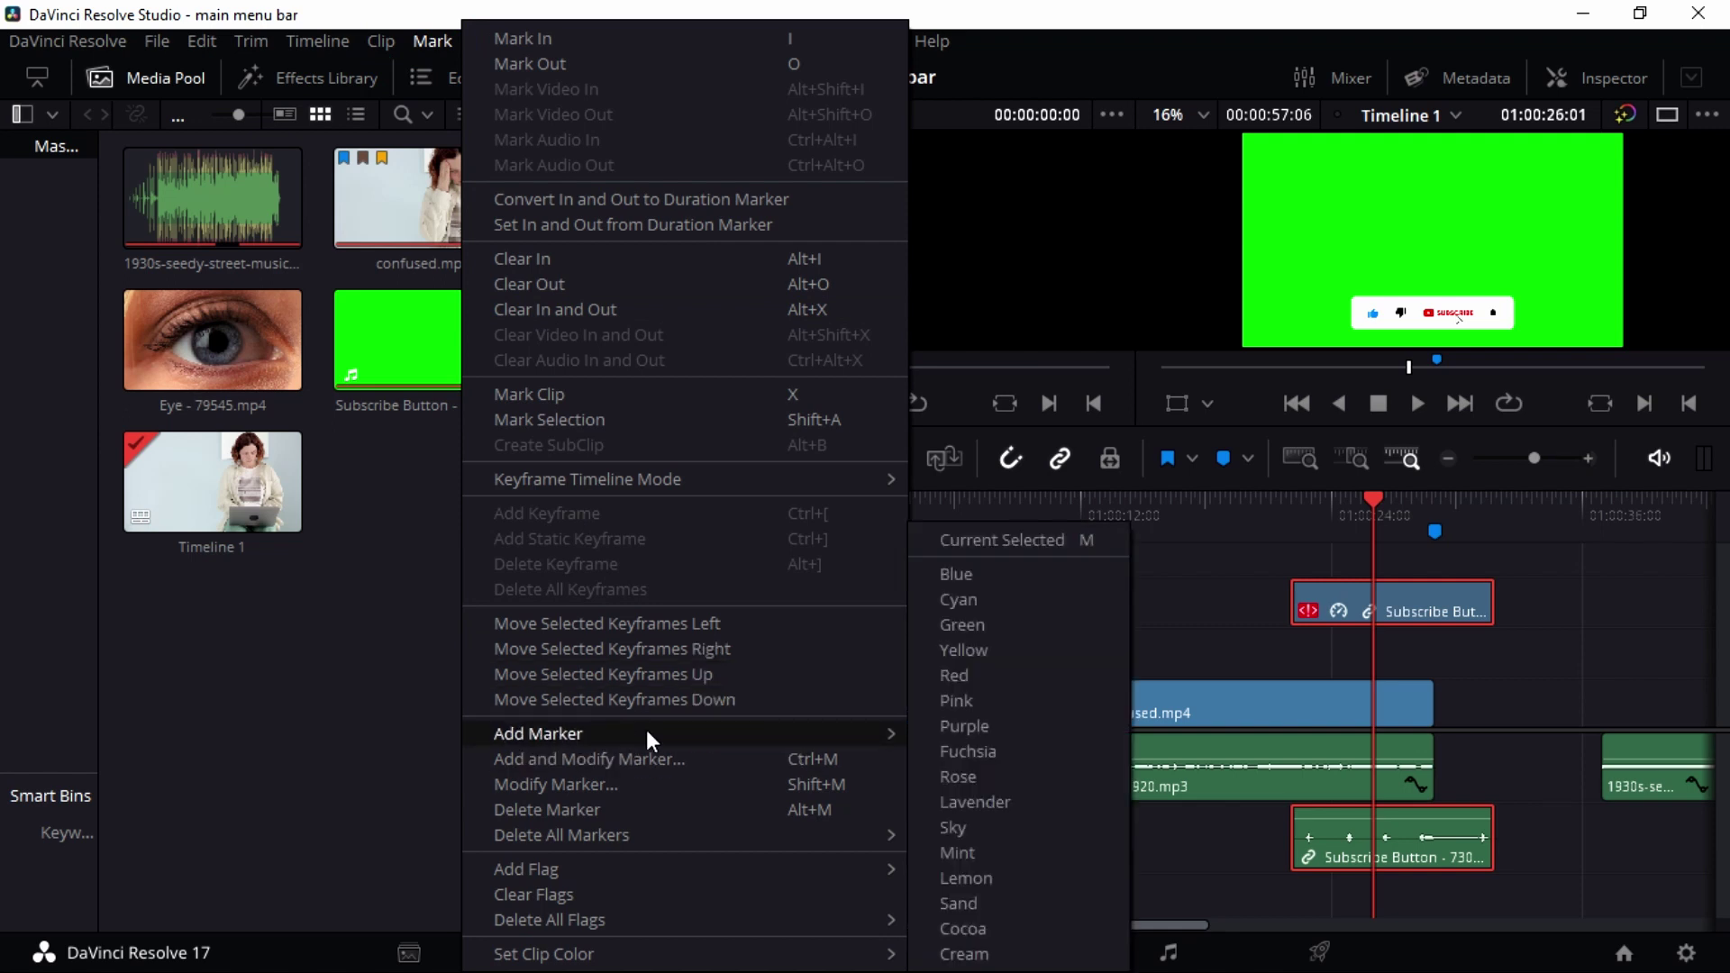
pyautogui.click(1101, 649)
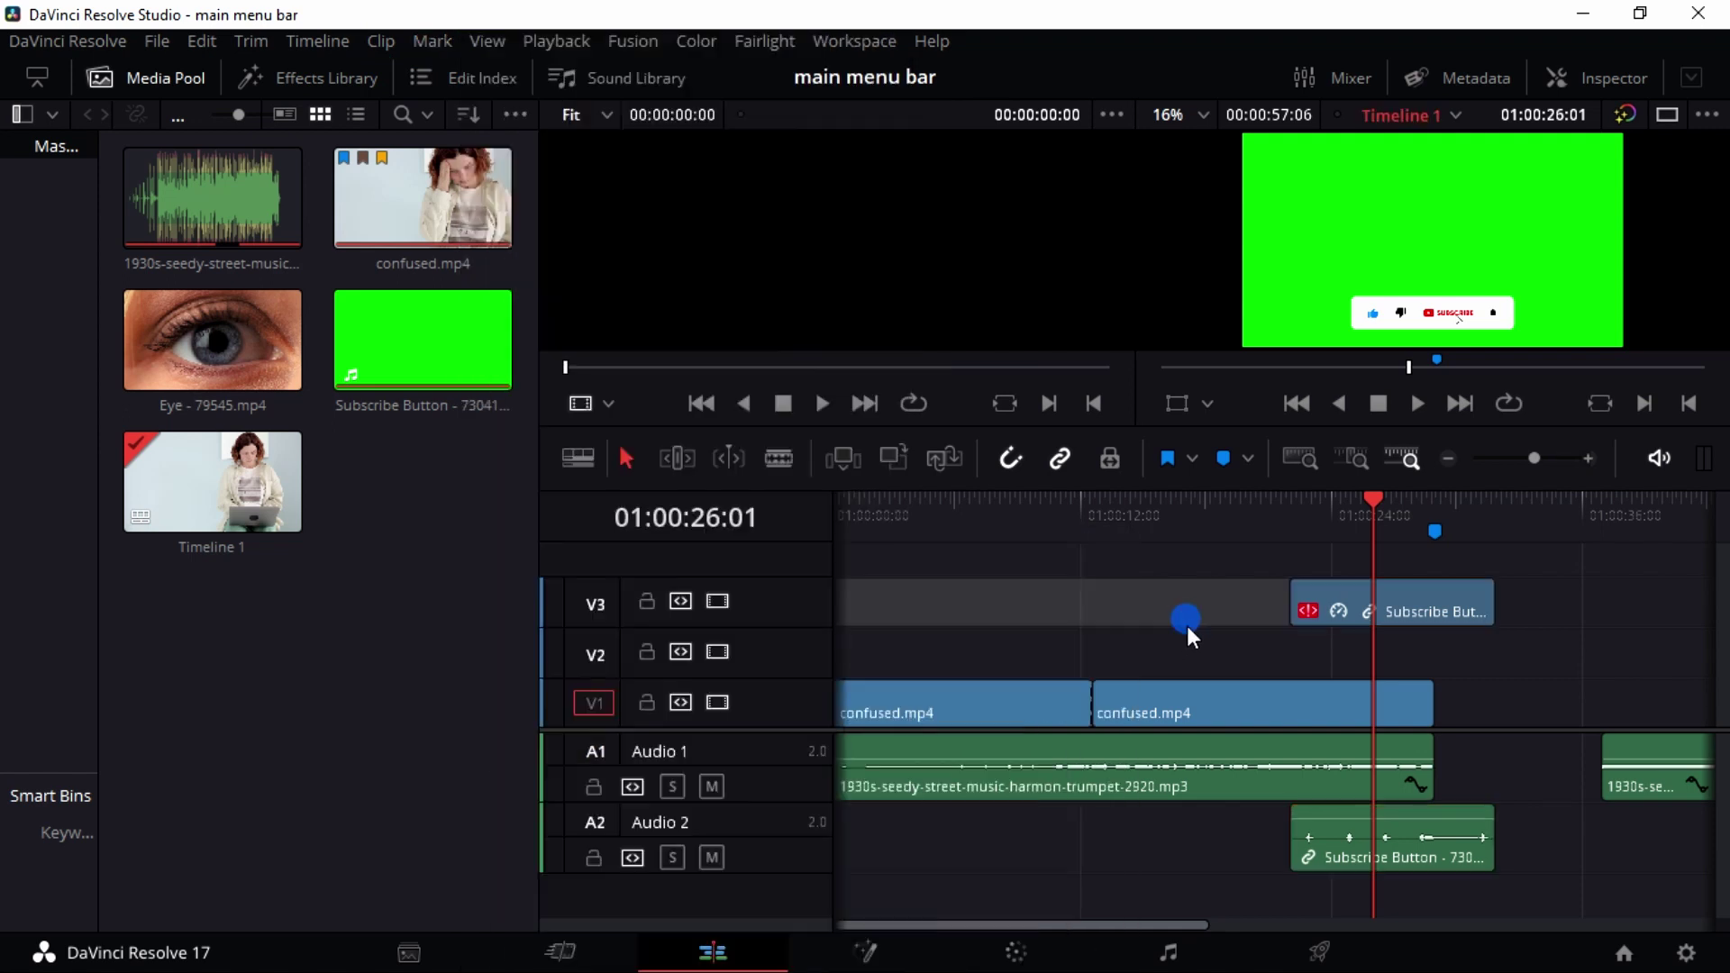
# Step: Add a cocoa-coloured timeline marker at 01:00:26:01 and move the playhead back to 01:00:22:02
pyautogui.click(1245, 457)
pyautogui.click(1270, 462)
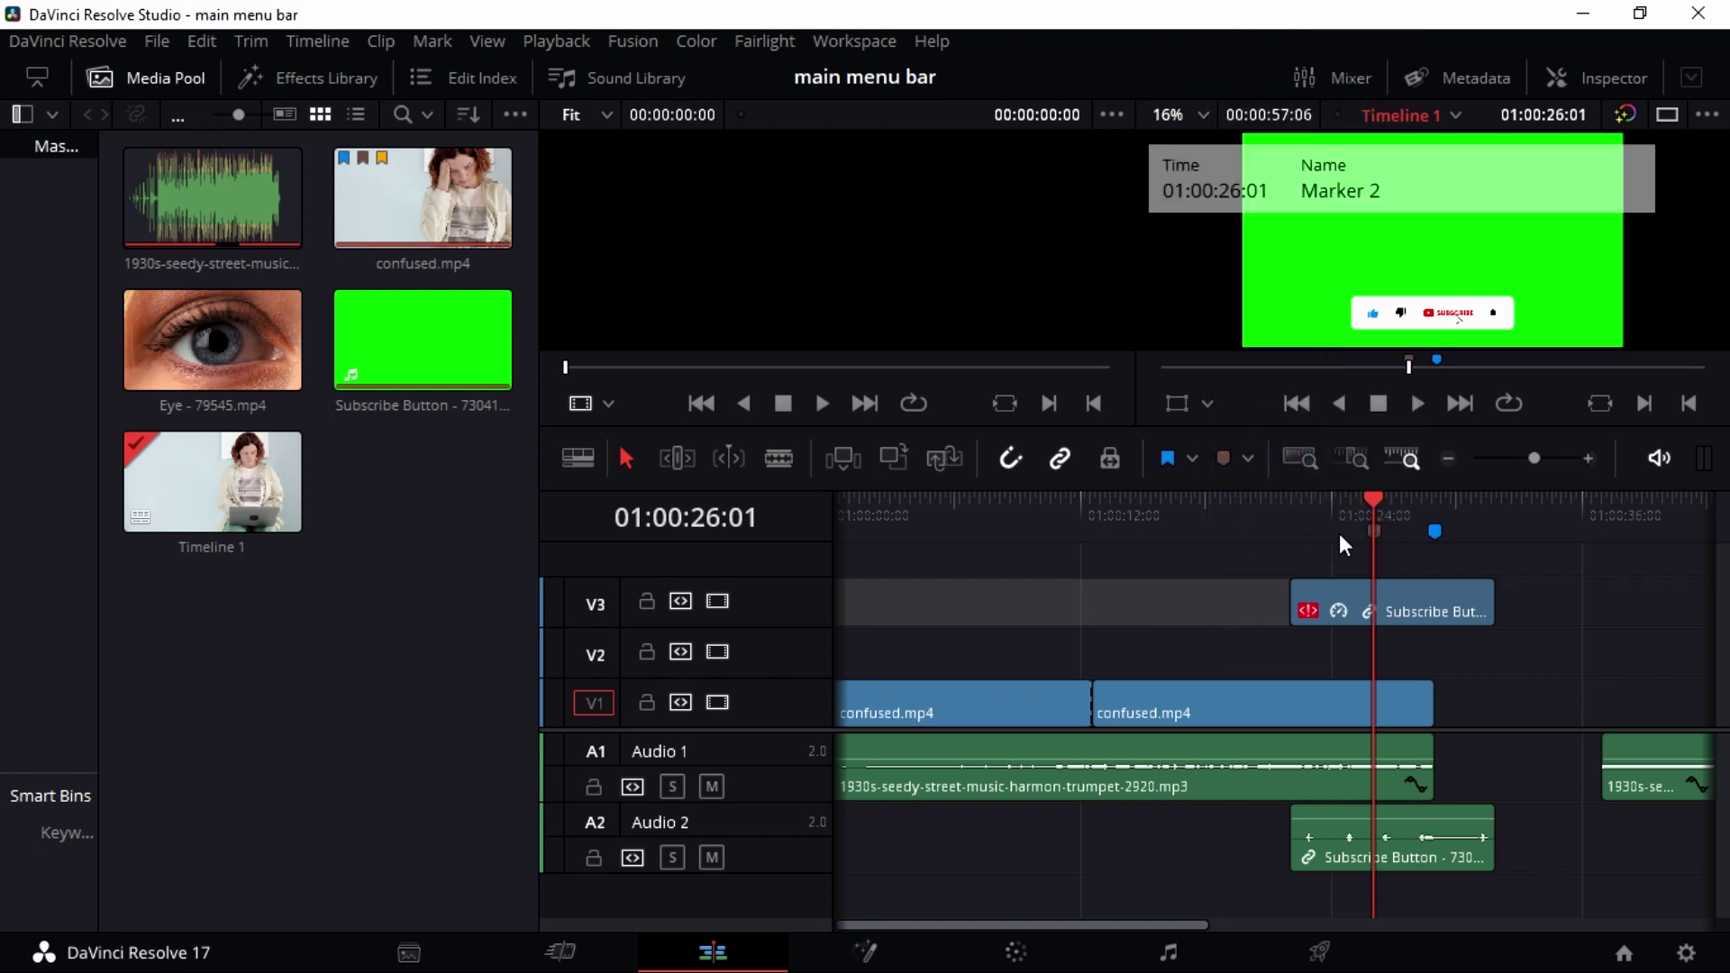
pyautogui.moveTo(1370, 498); pyautogui.dragTo(1318, 510)
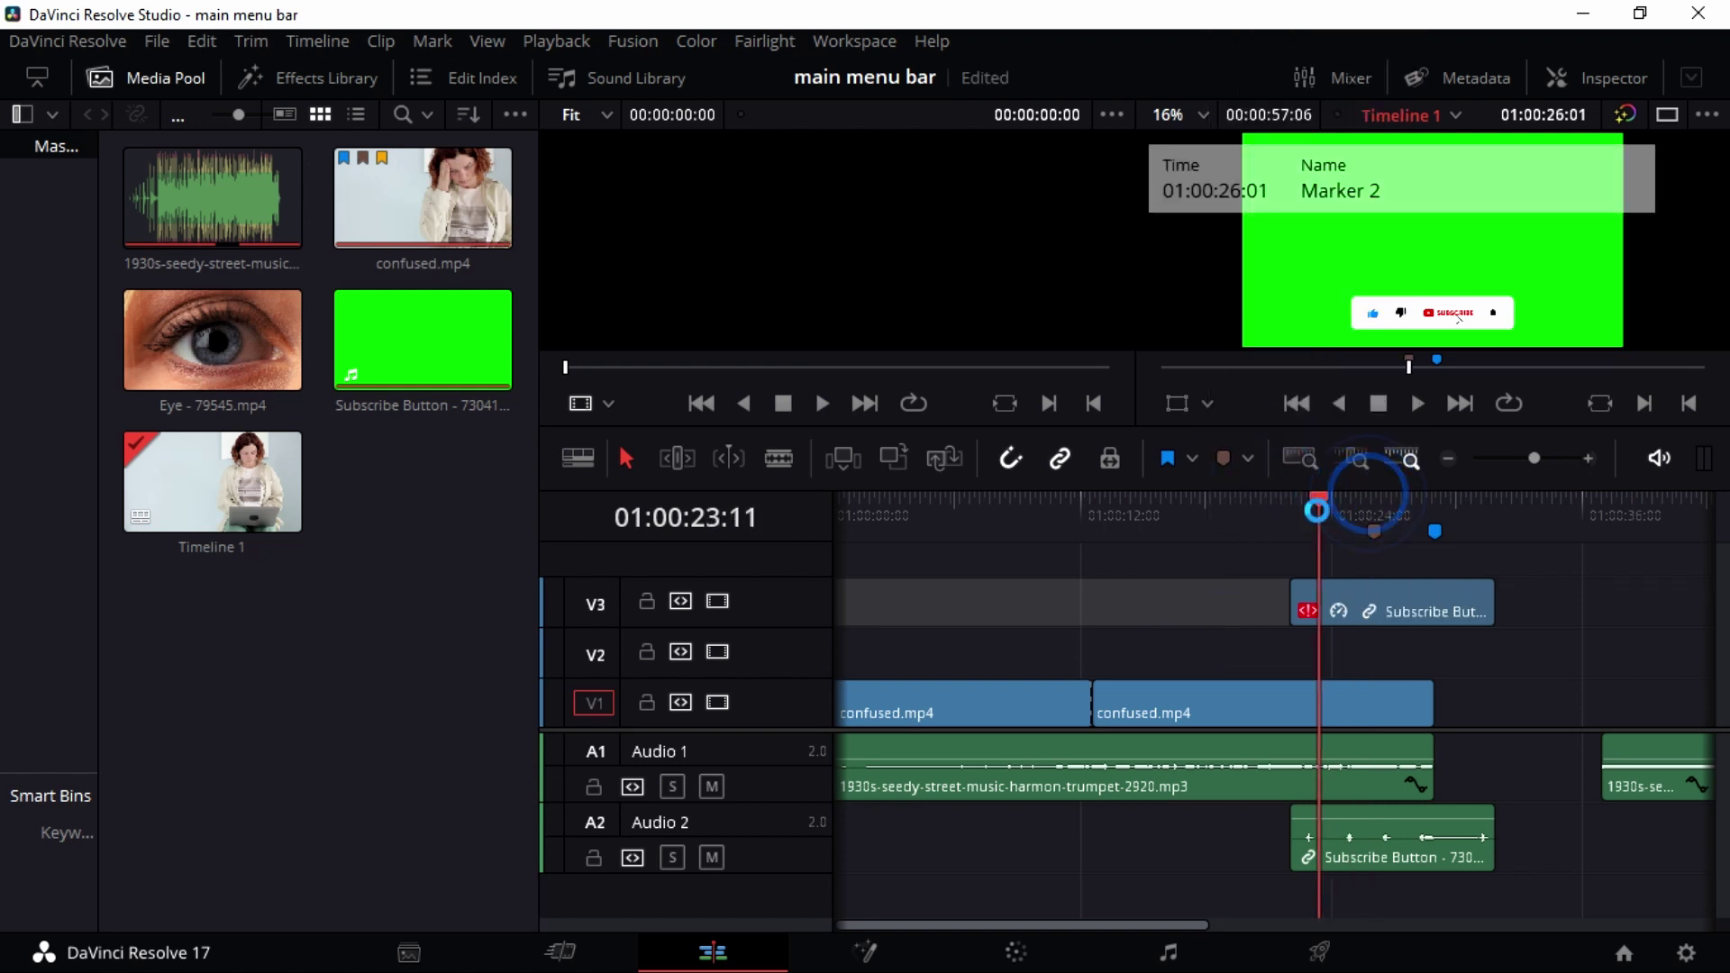
# Step: Remove the cocoa marker through its marker settings and delete the blue marker from the timeline
pyautogui.doubleClick(1373, 531)
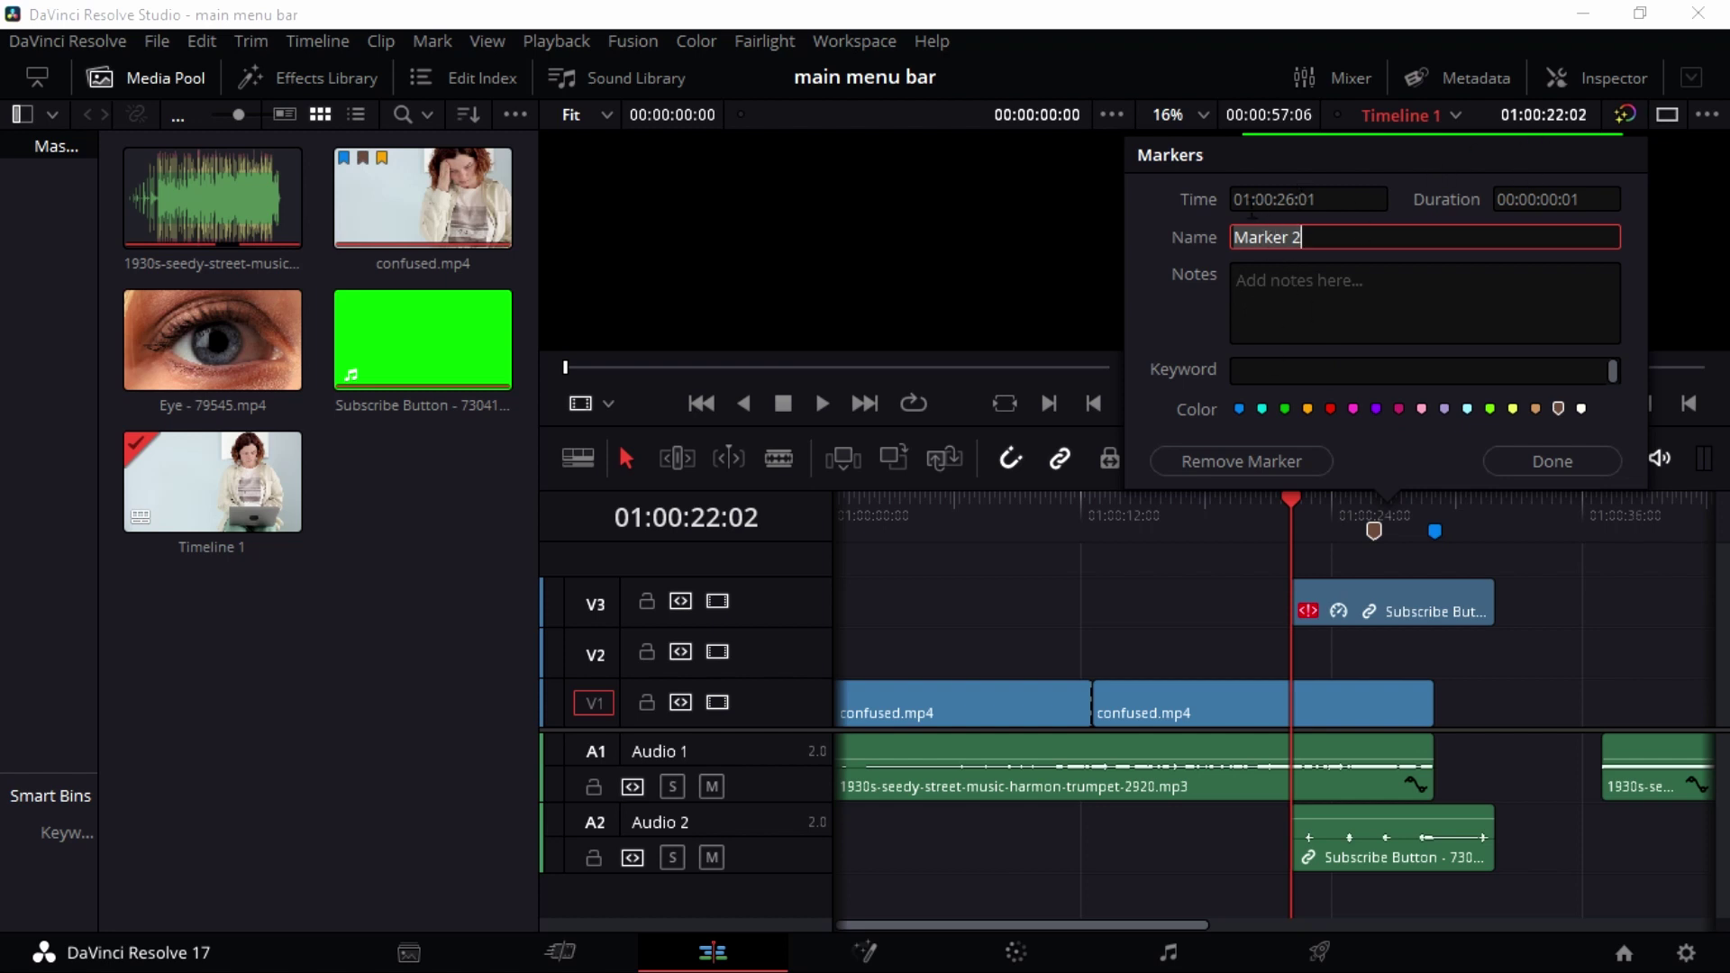
pyautogui.click(1275, 456)
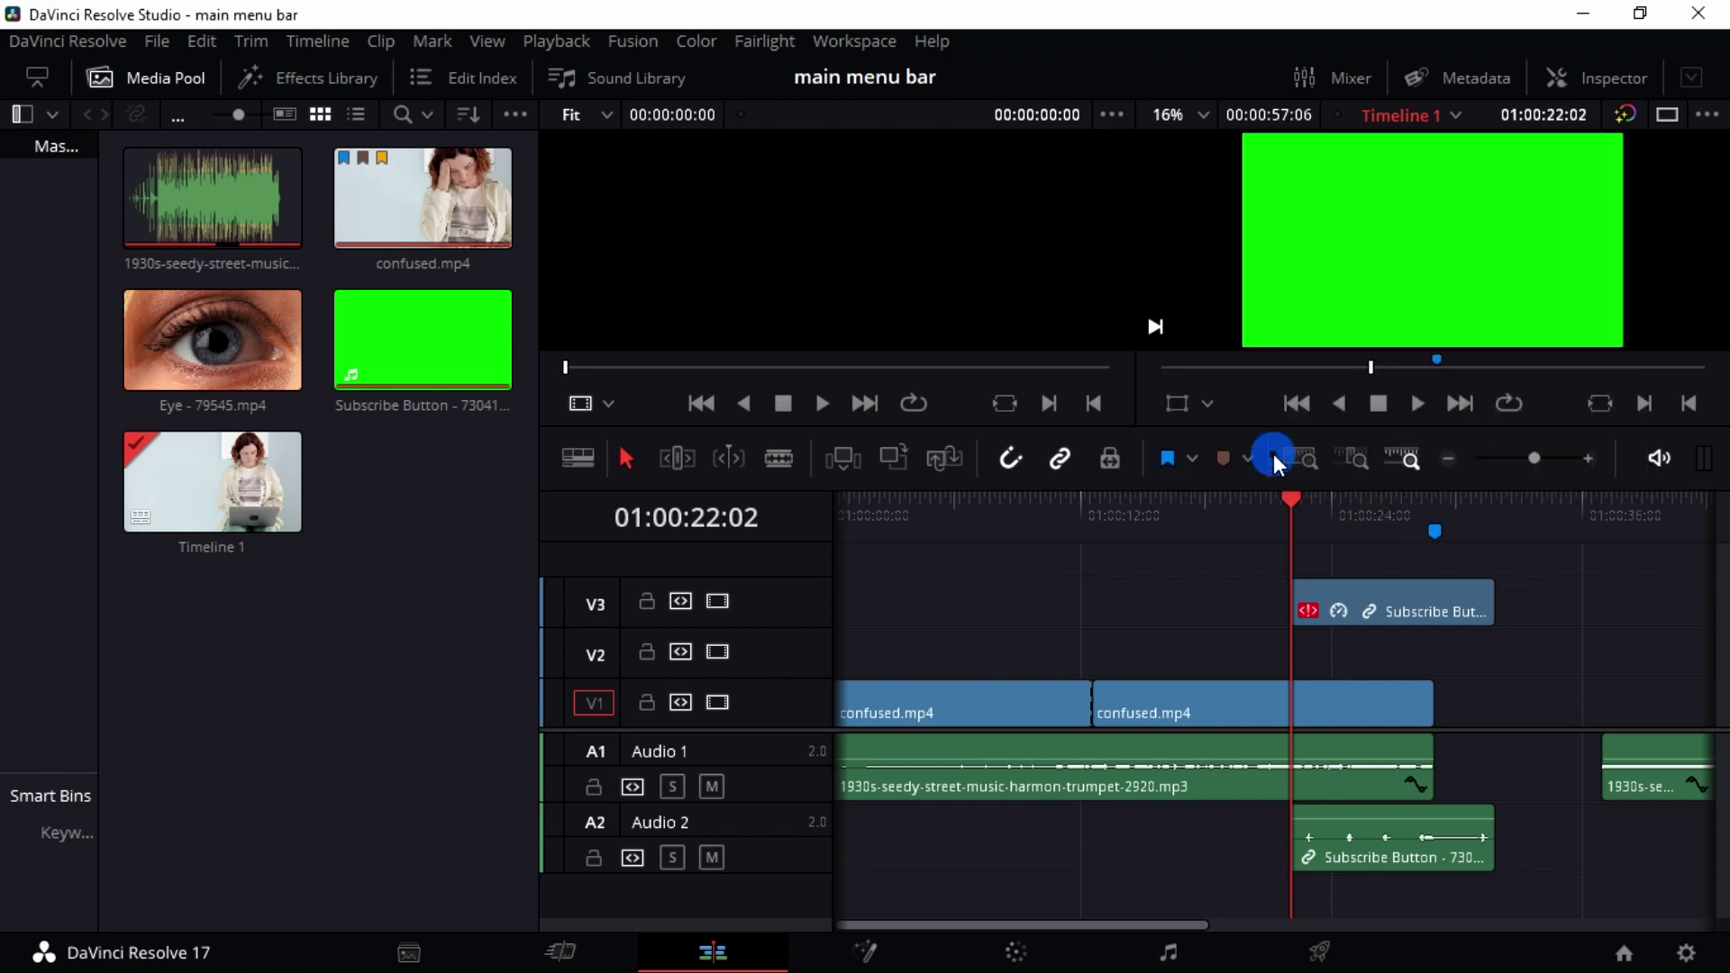
pyautogui.click(1436, 531)
pyautogui.press('Delete')
# Step: Examine the View commands from Stills and Highlight through Window Outline and timeline thumbnails to the Safe Area options
pyautogui.click(506, 43)
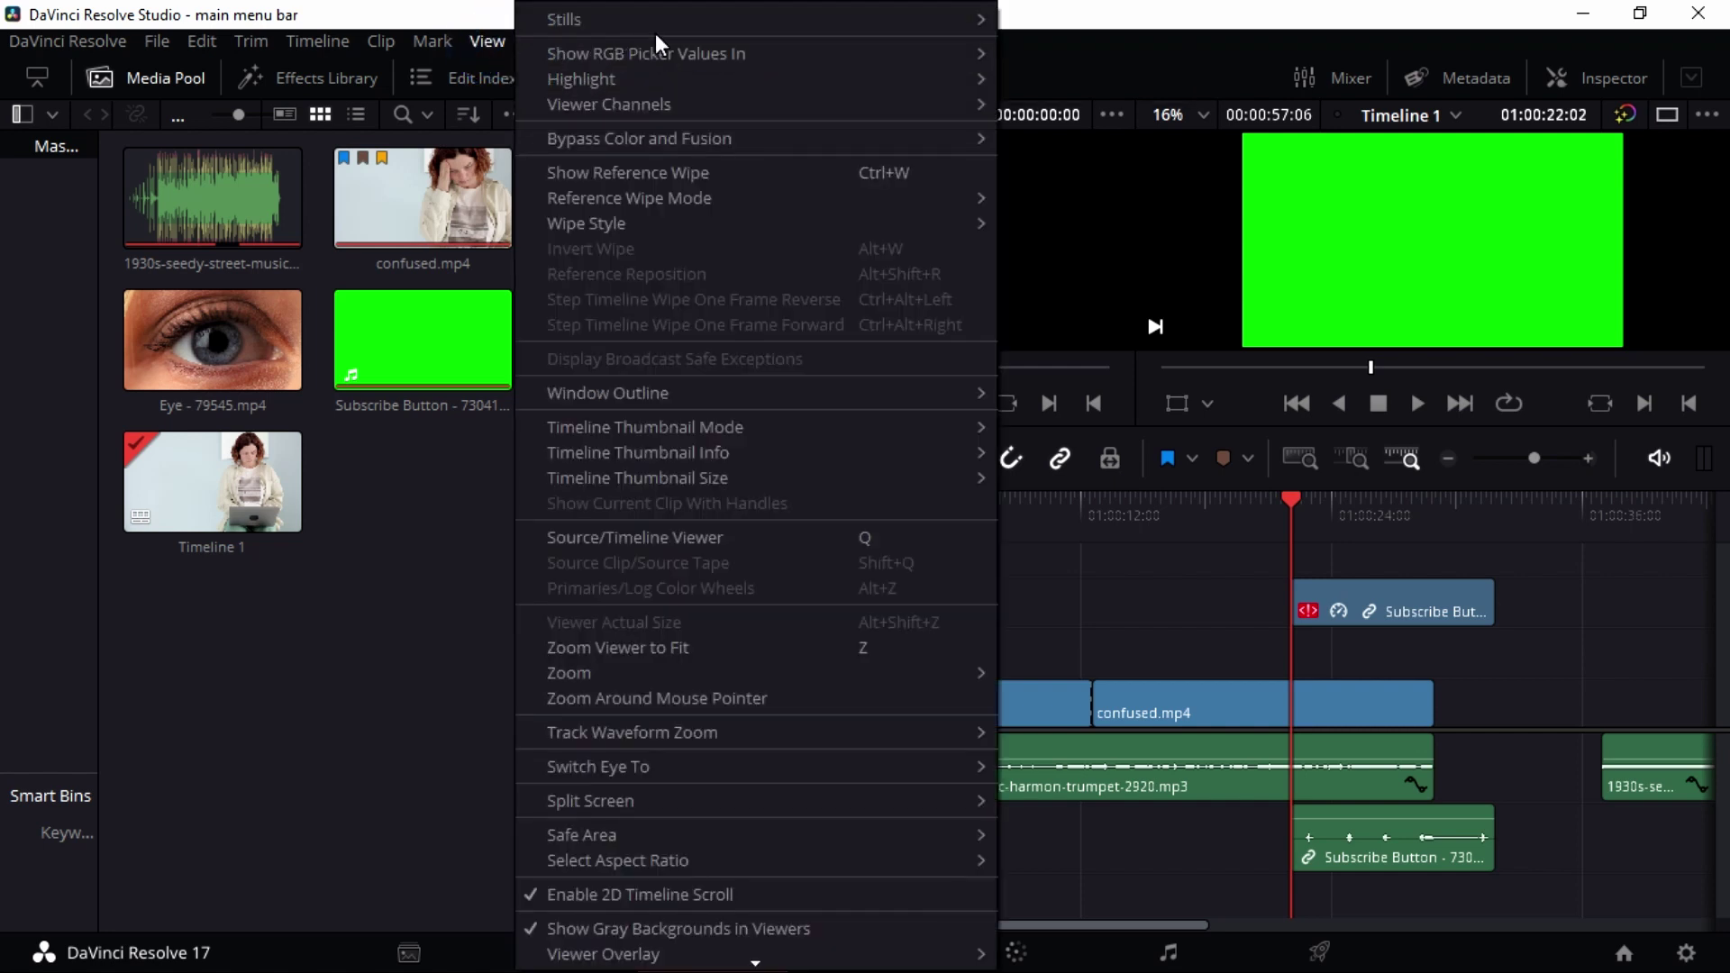
pyautogui.moveTo(598, 35)
pyautogui.moveTo(726, 78)
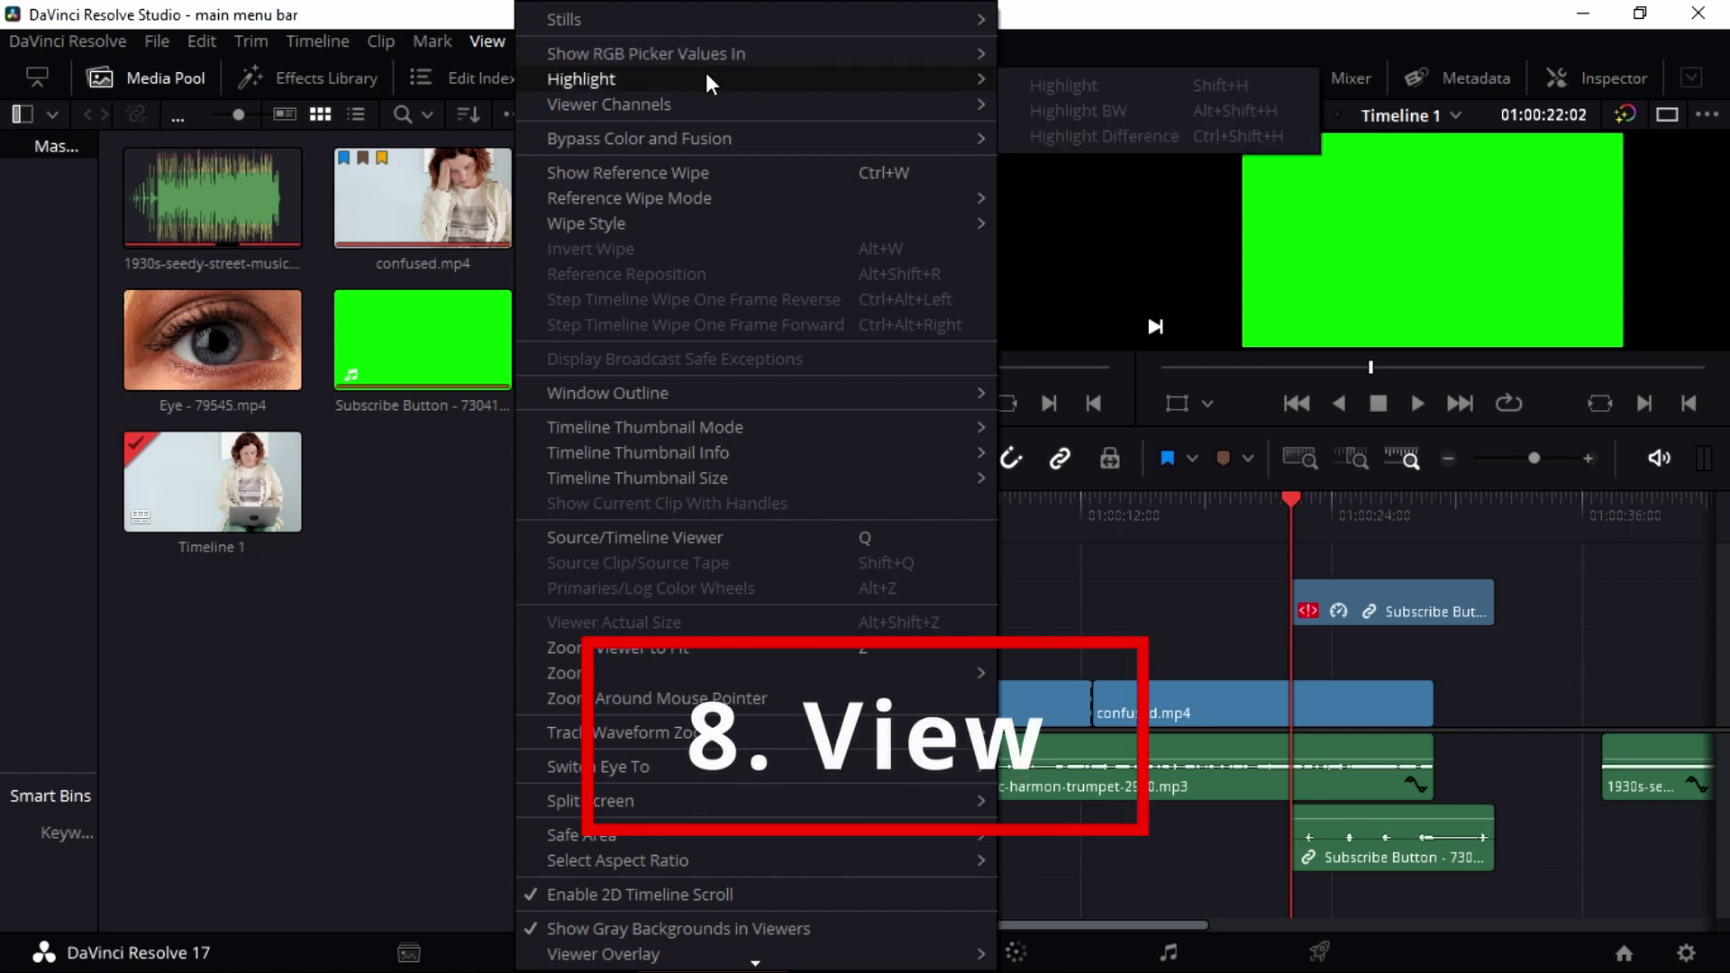
pyautogui.moveTo(695, 151)
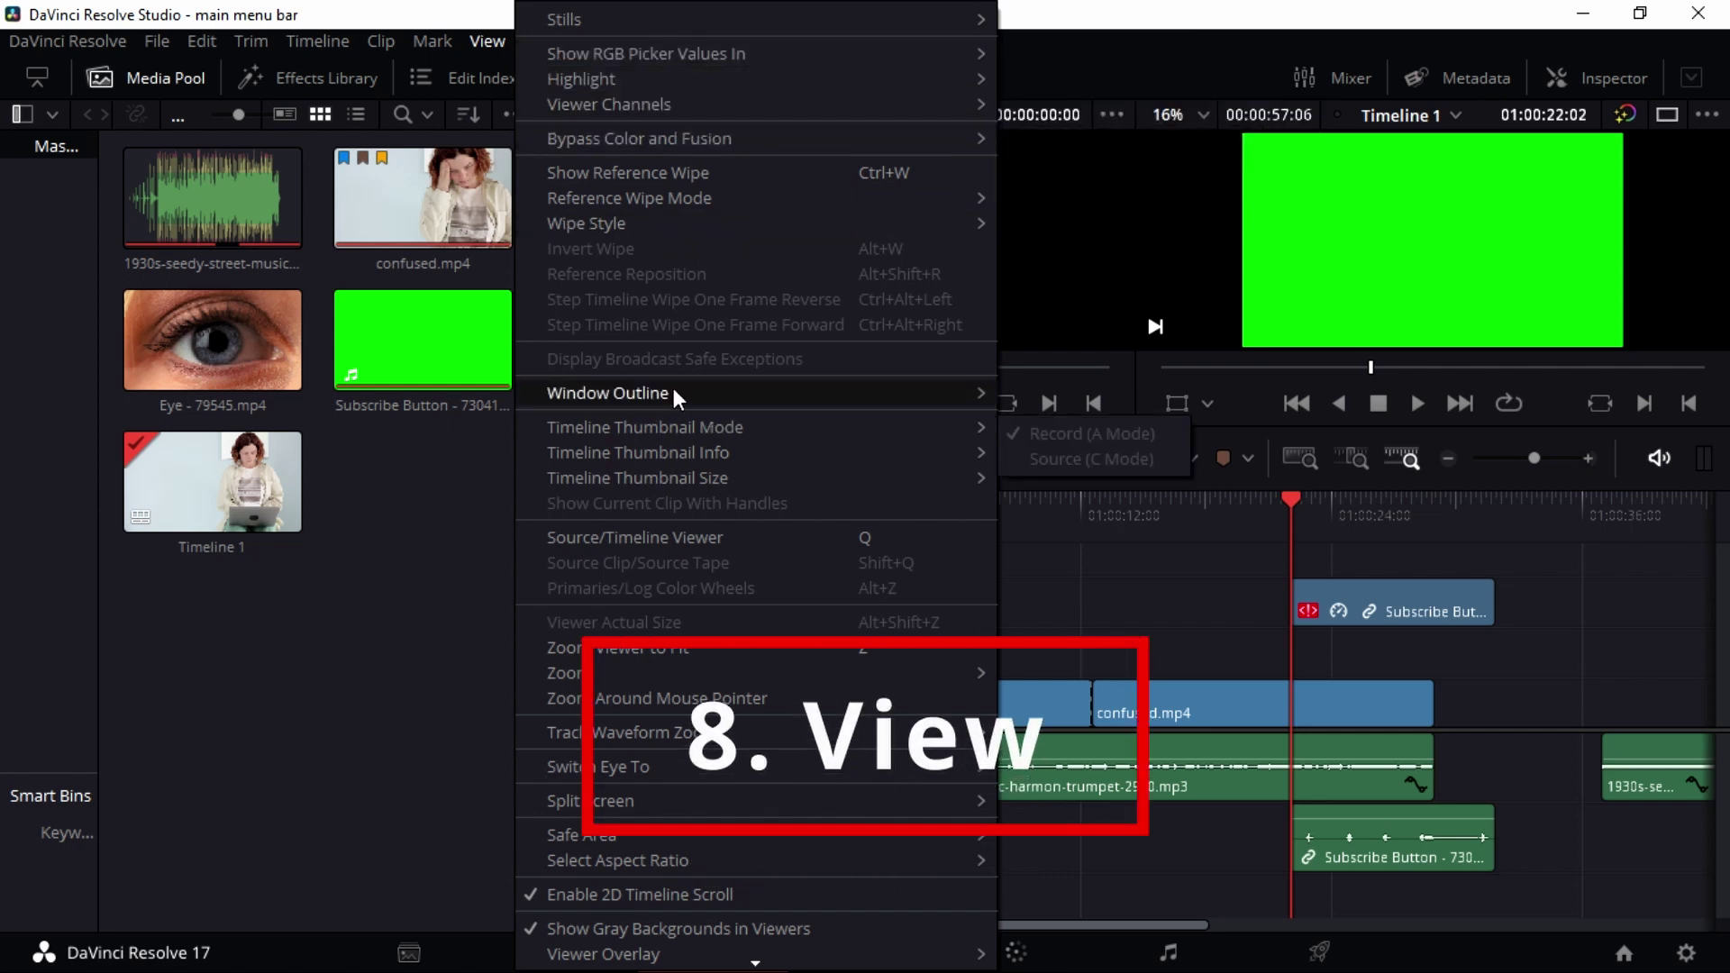
pyautogui.moveTo(673, 391)
pyautogui.moveTo(674, 434)
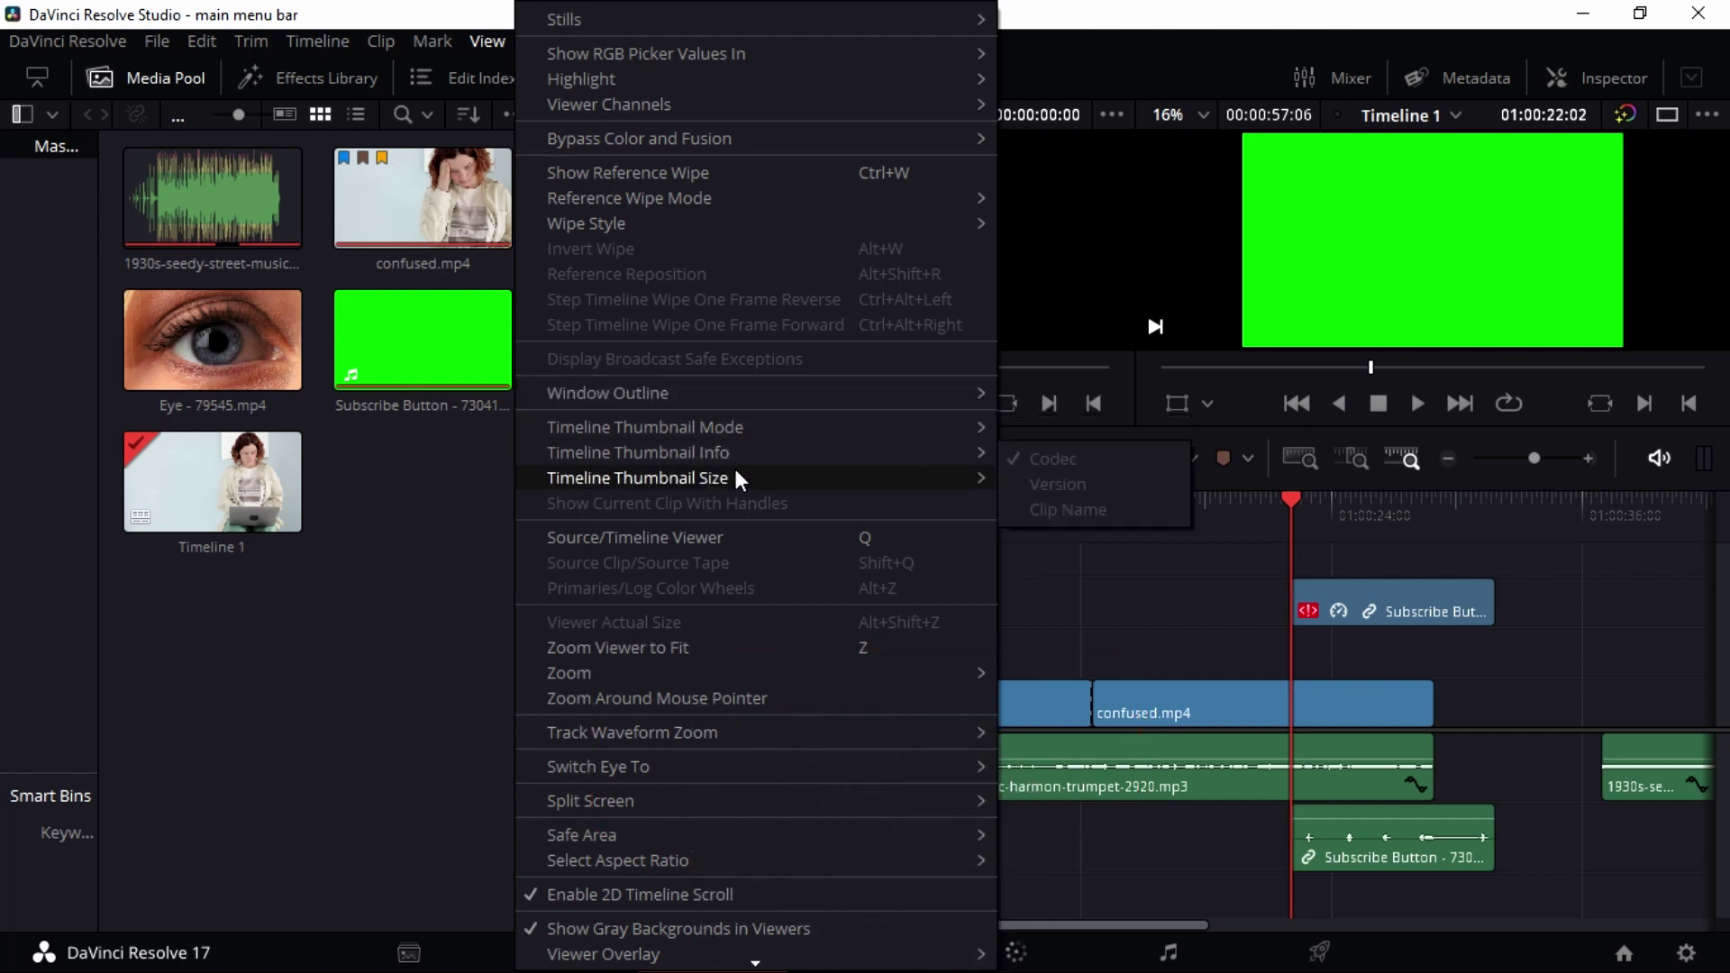
pyautogui.moveTo(675, 731)
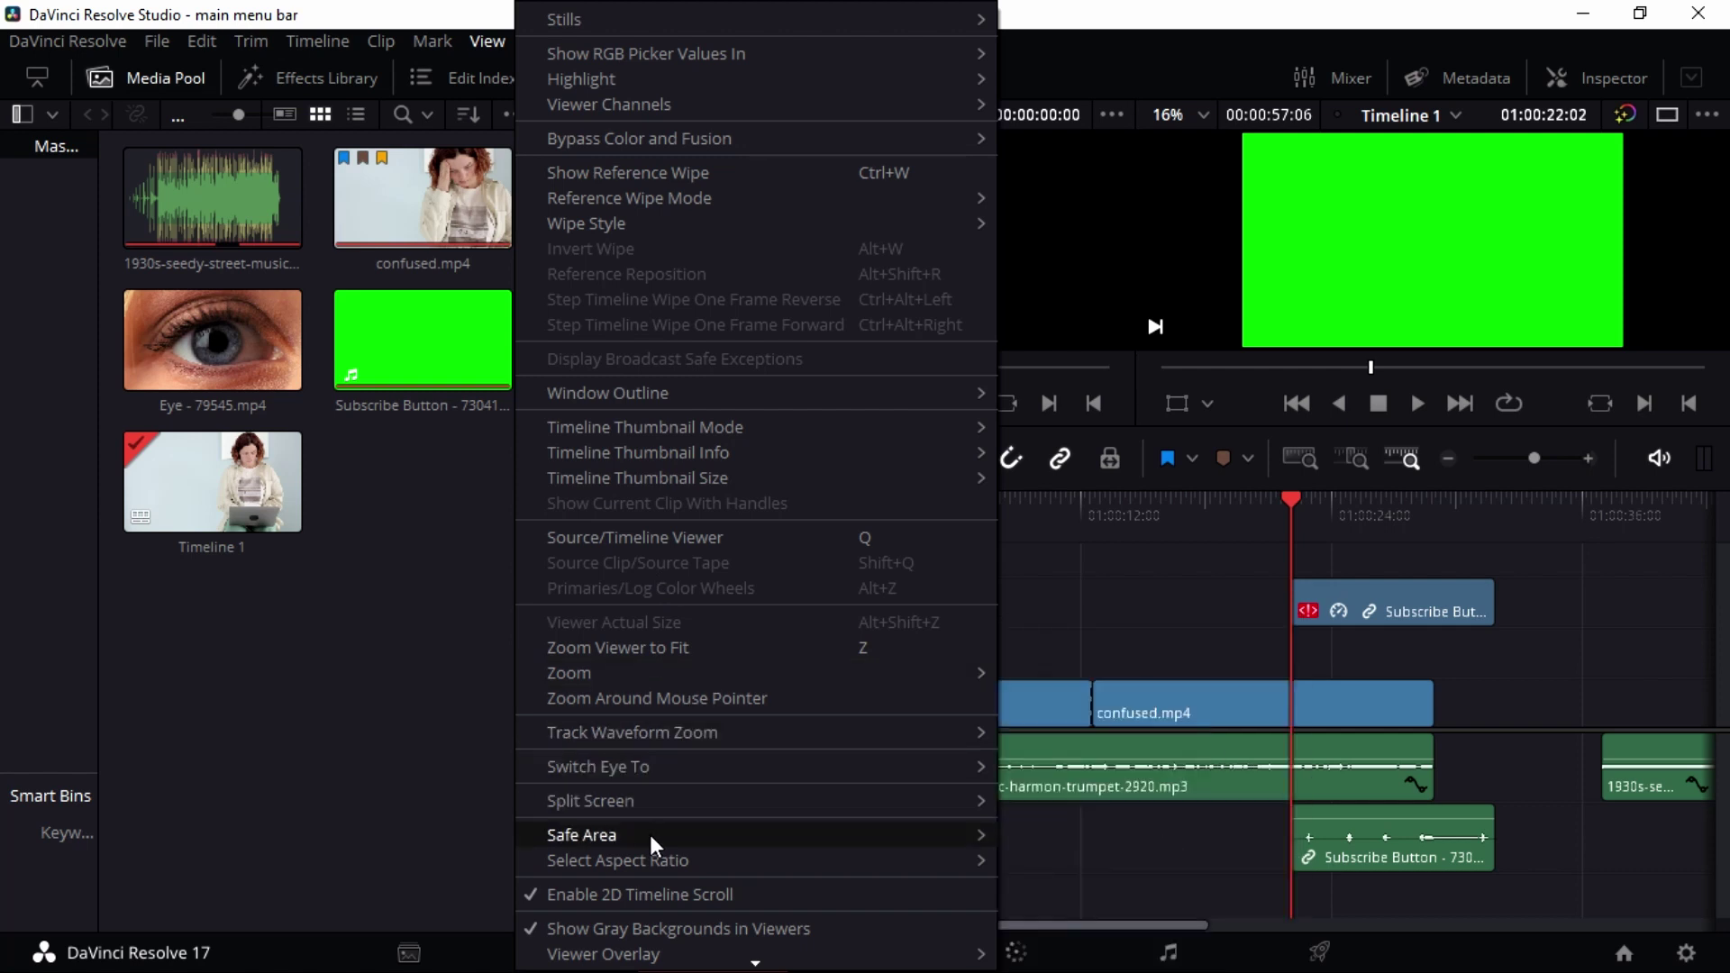
pyautogui.moveTo(651, 838)
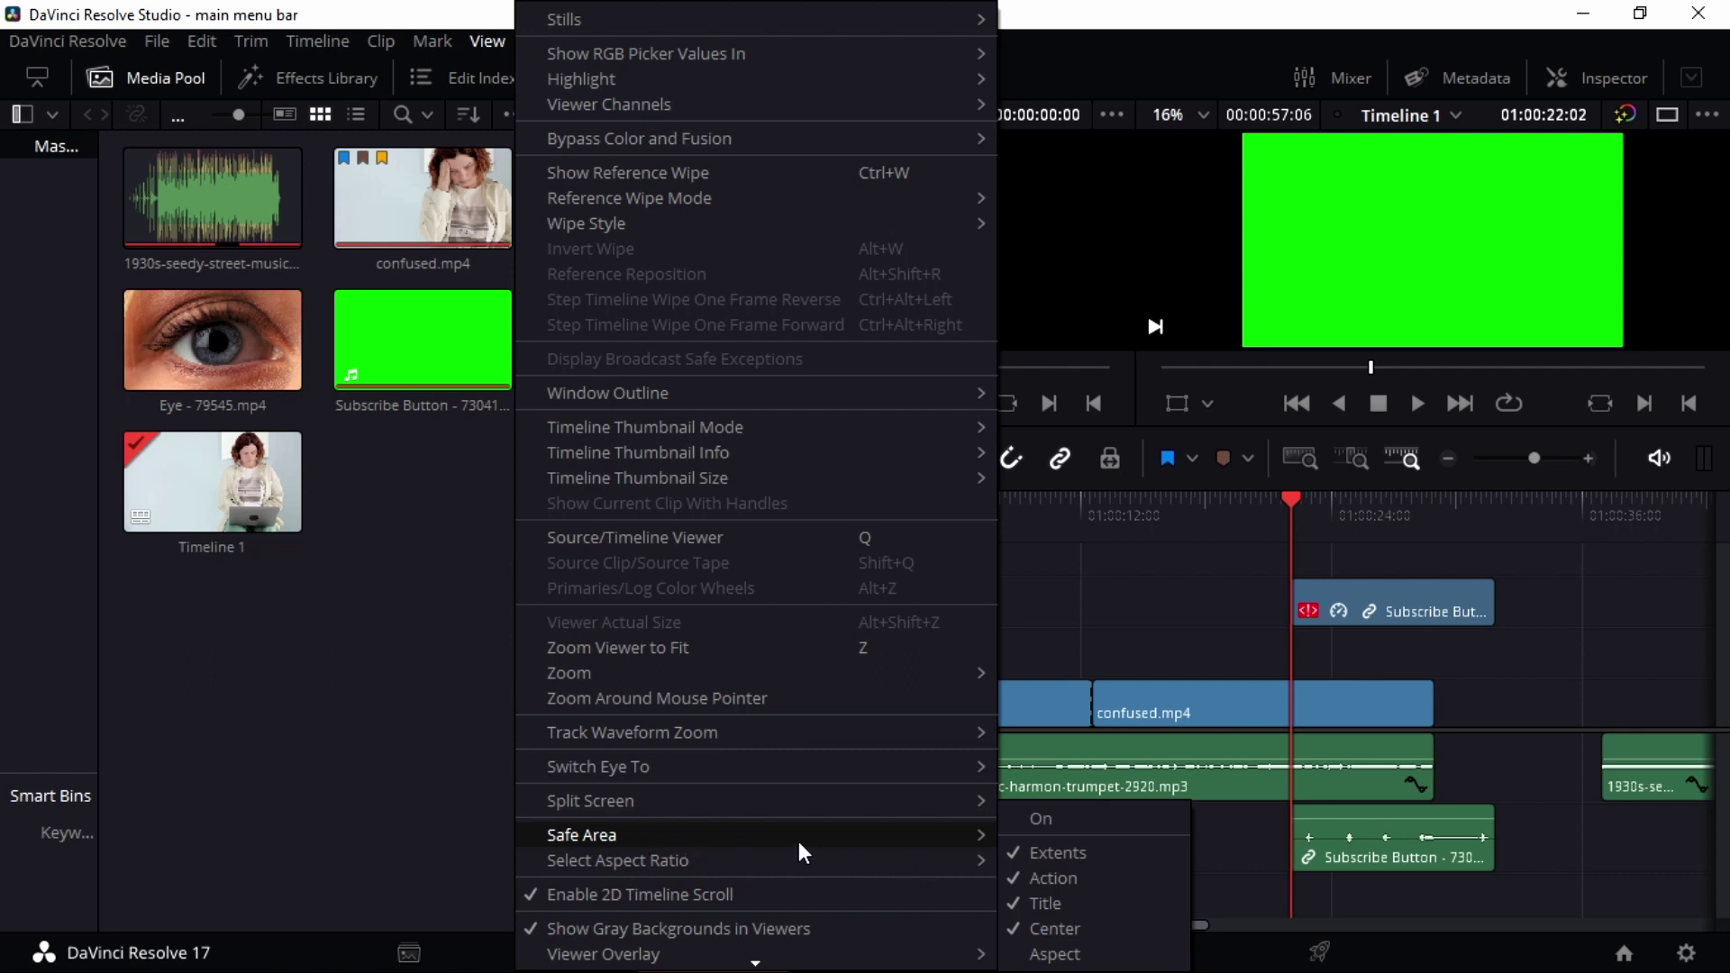
pyautogui.moveTo(773, 837)
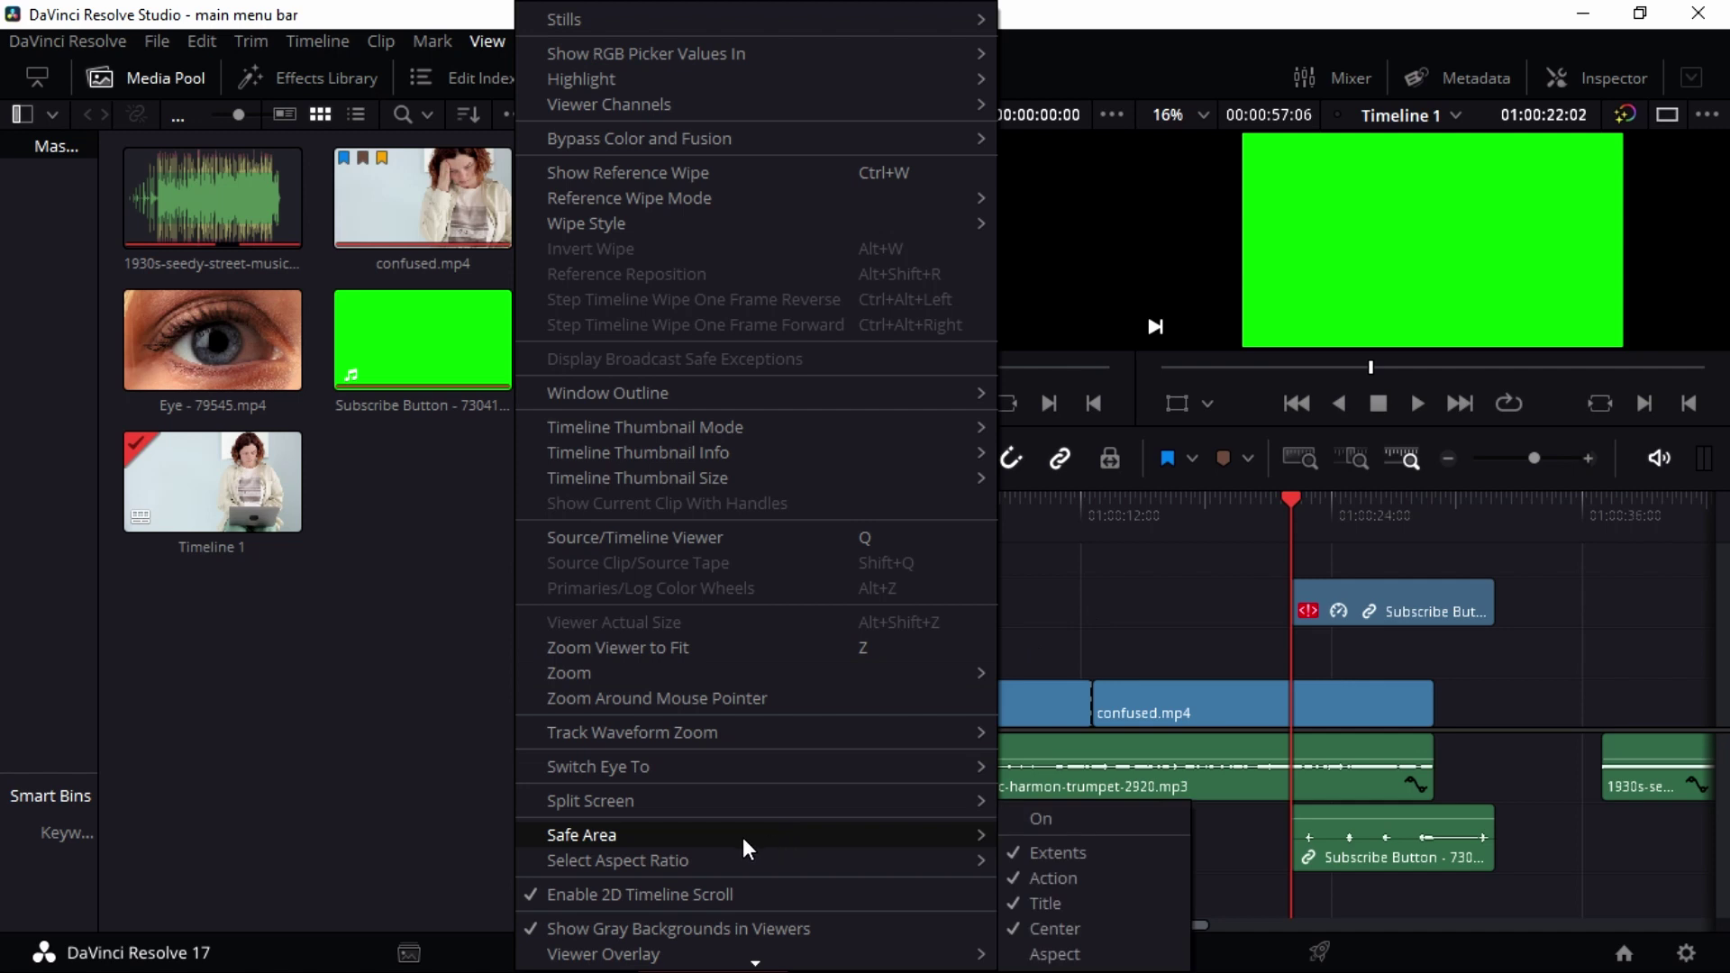
pyautogui.click(1024, 955)
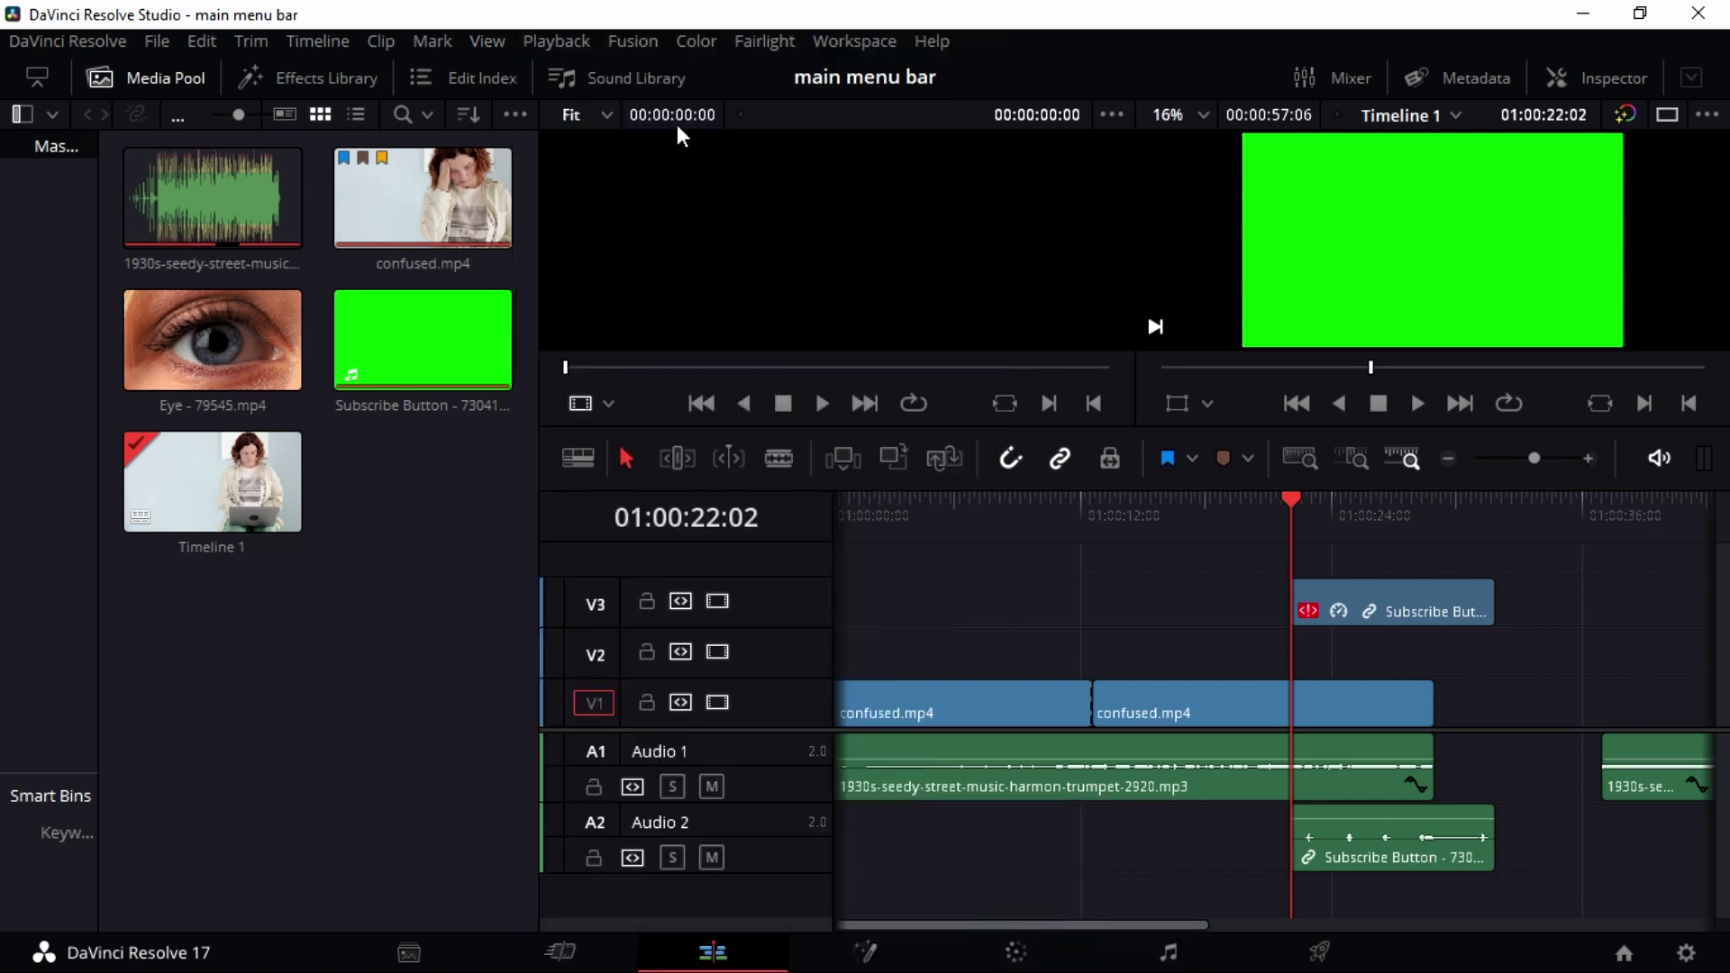
# Step: Examine the remaining View options for timeline scrolling, viewer overlays, file names, bins, audio track layers, markers and flags
pyautogui.click(495, 46)
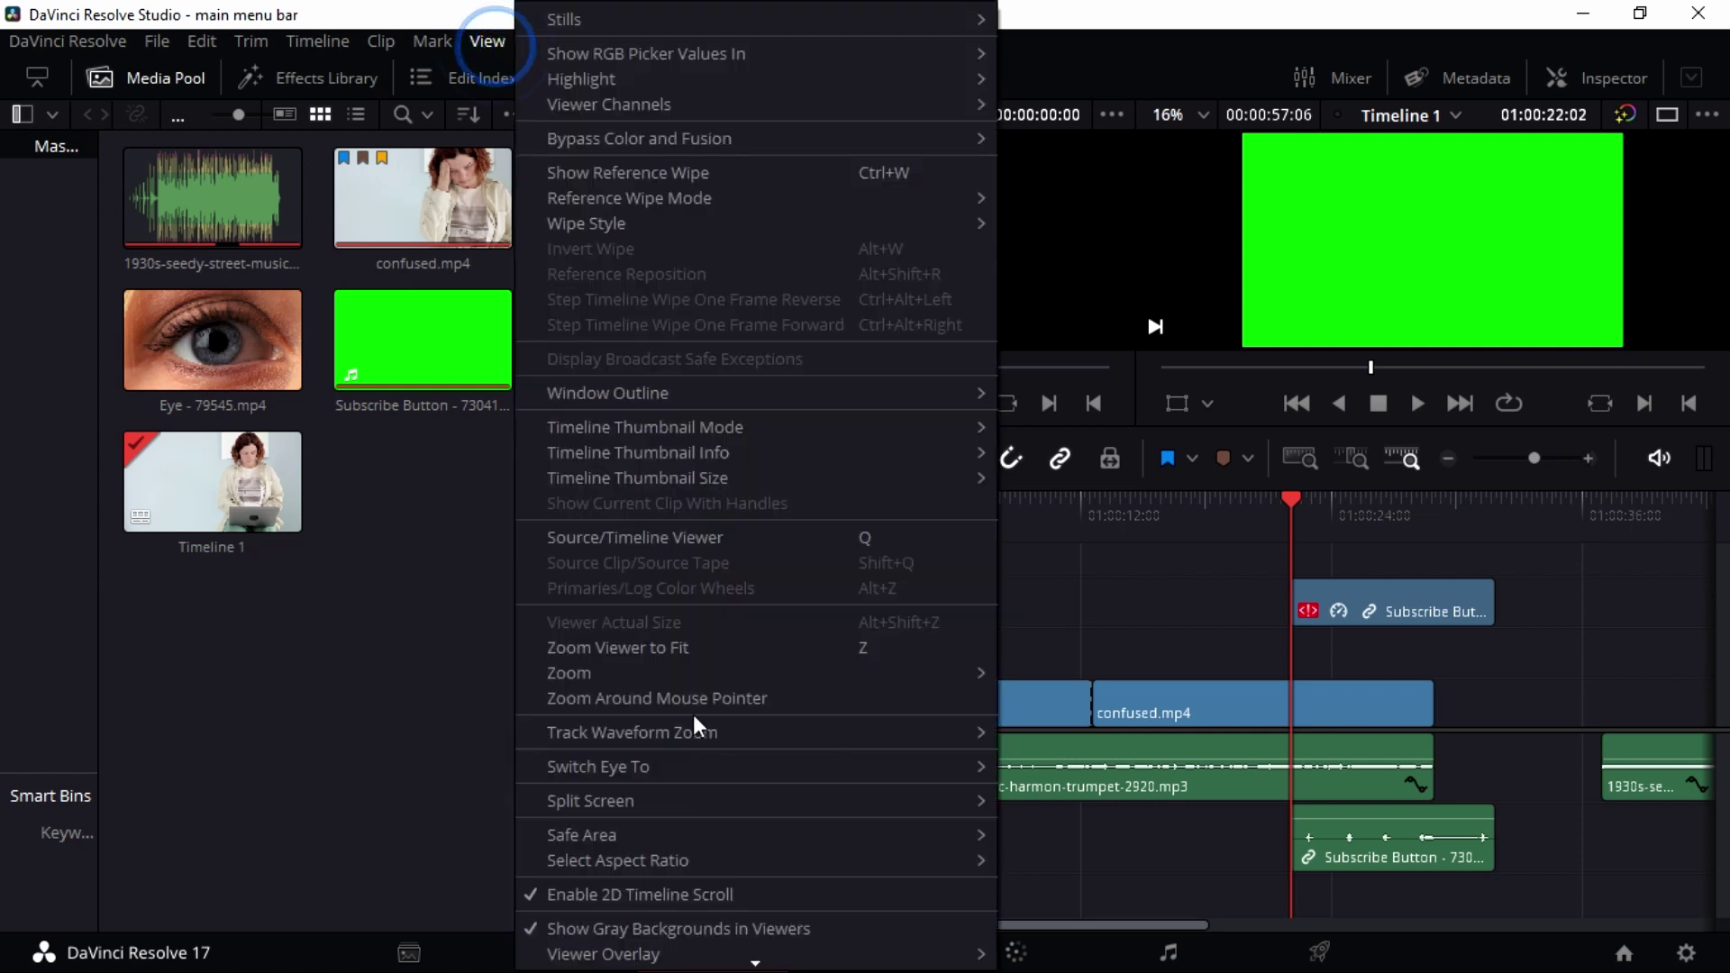
pyautogui.scroll(-2, 652, 916)
pyautogui.scroll(-6, 651, 916)
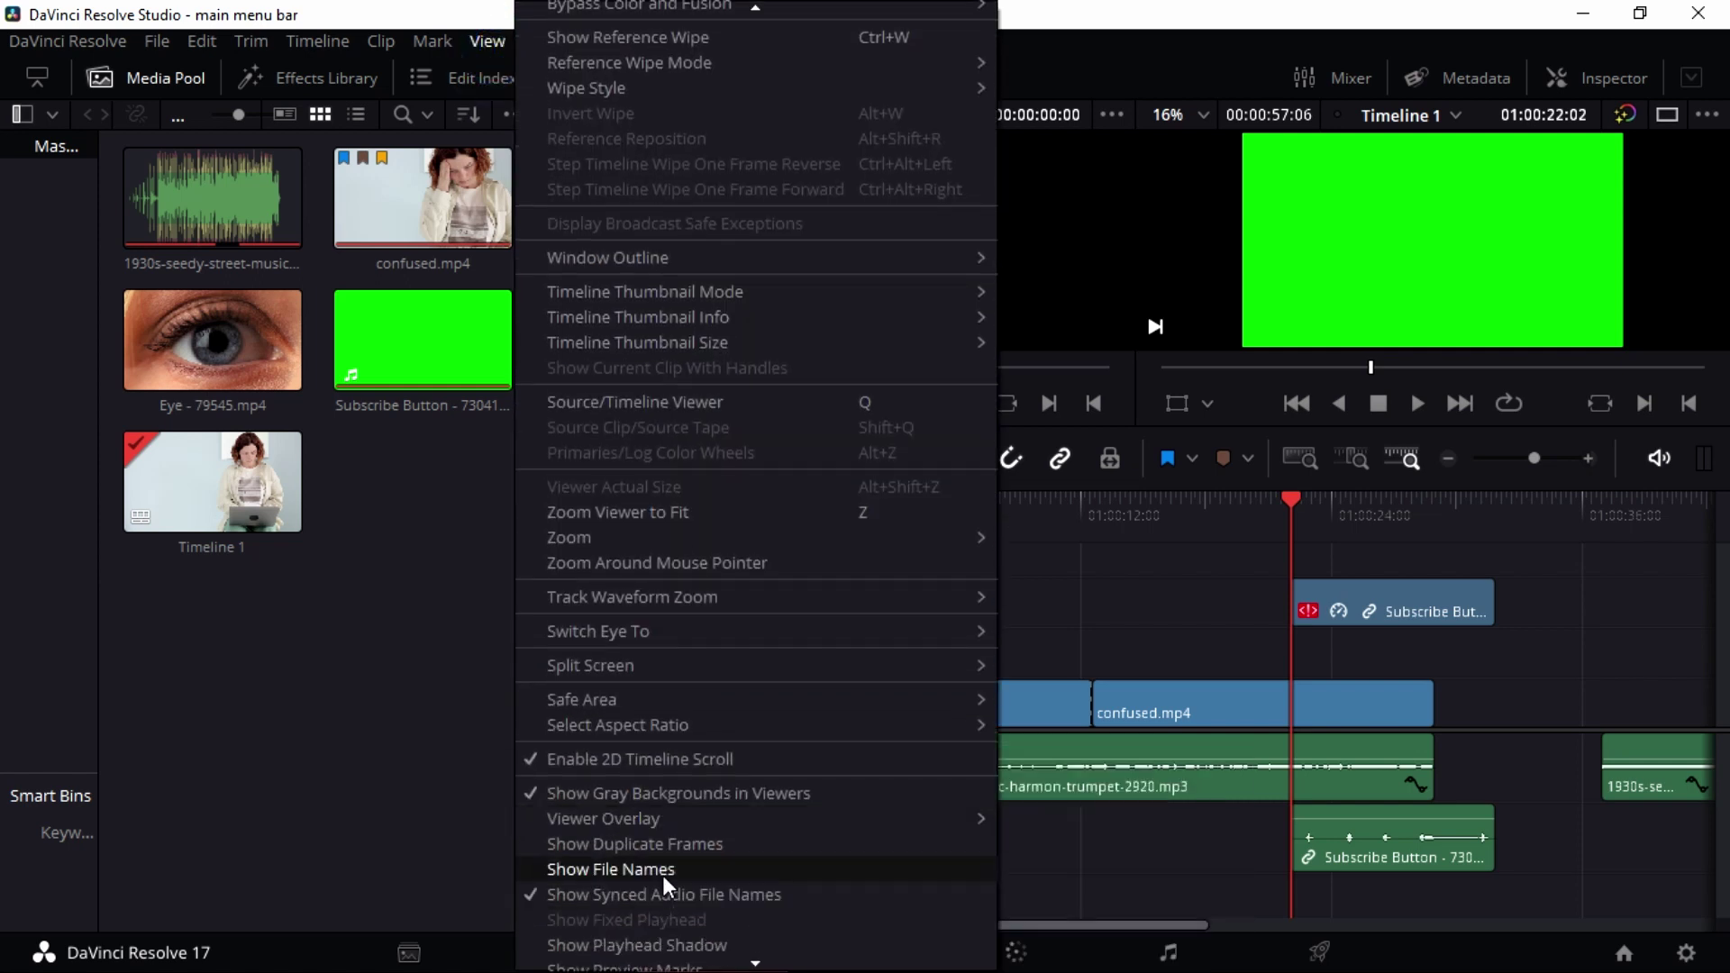
pyautogui.scroll(-1, 663, 874)
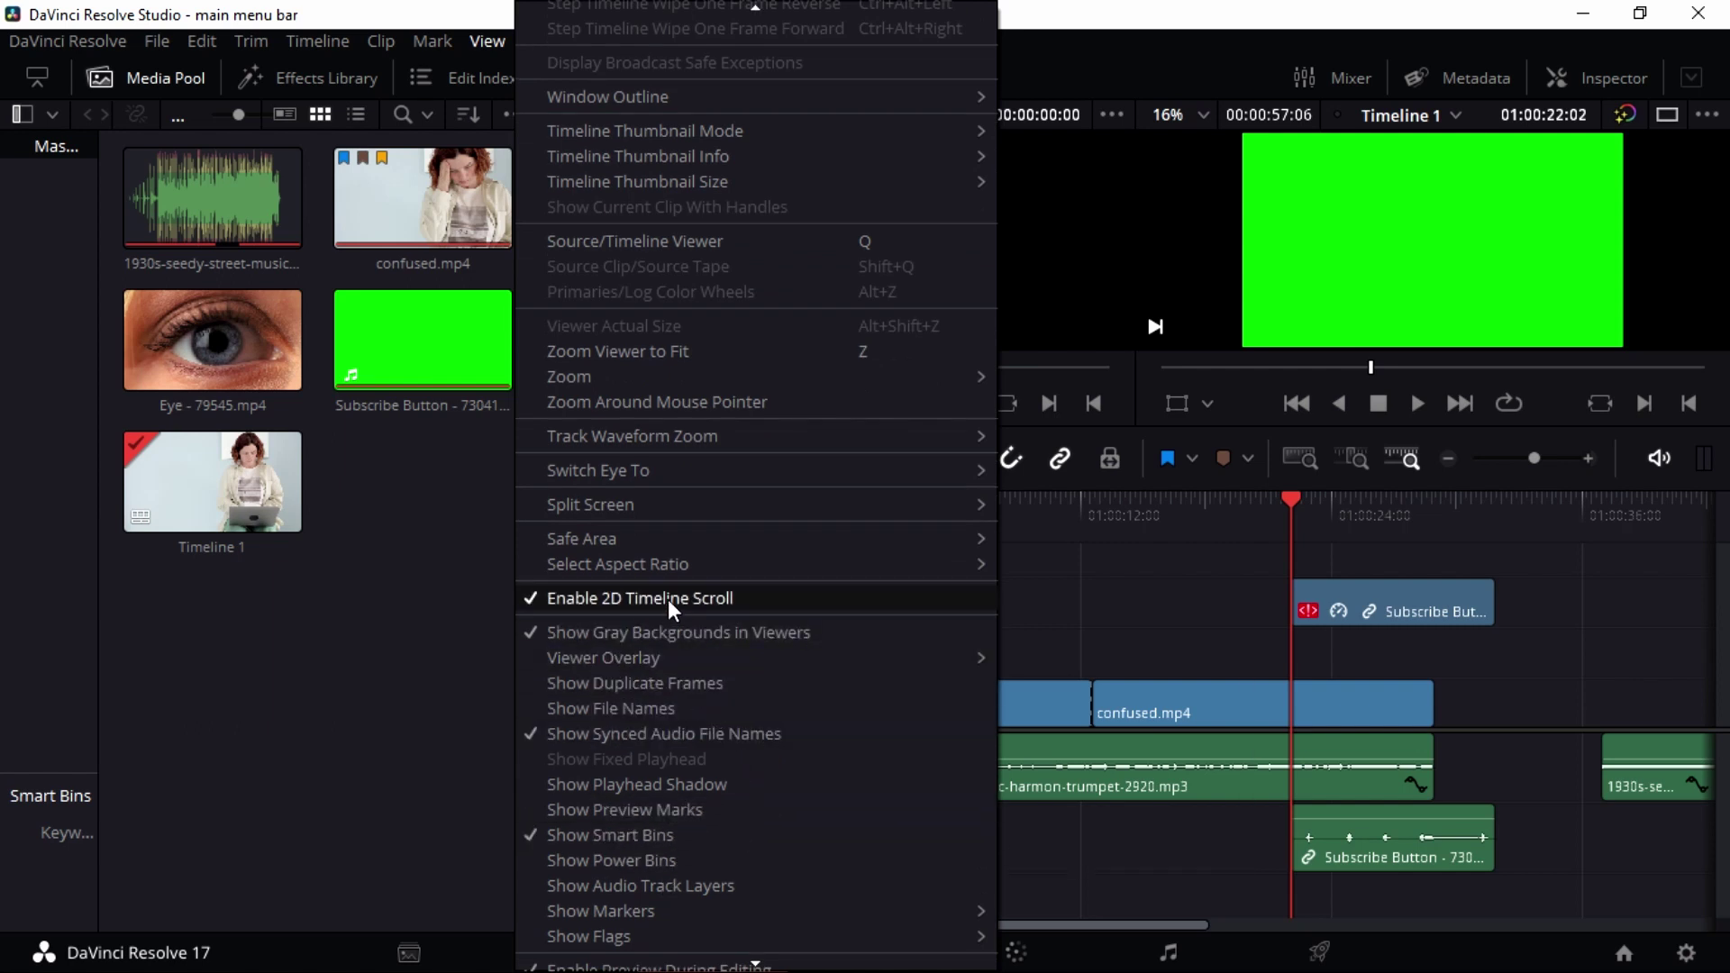
pyautogui.scroll(-1, 631, 785)
pyautogui.moveTo(644, 918)
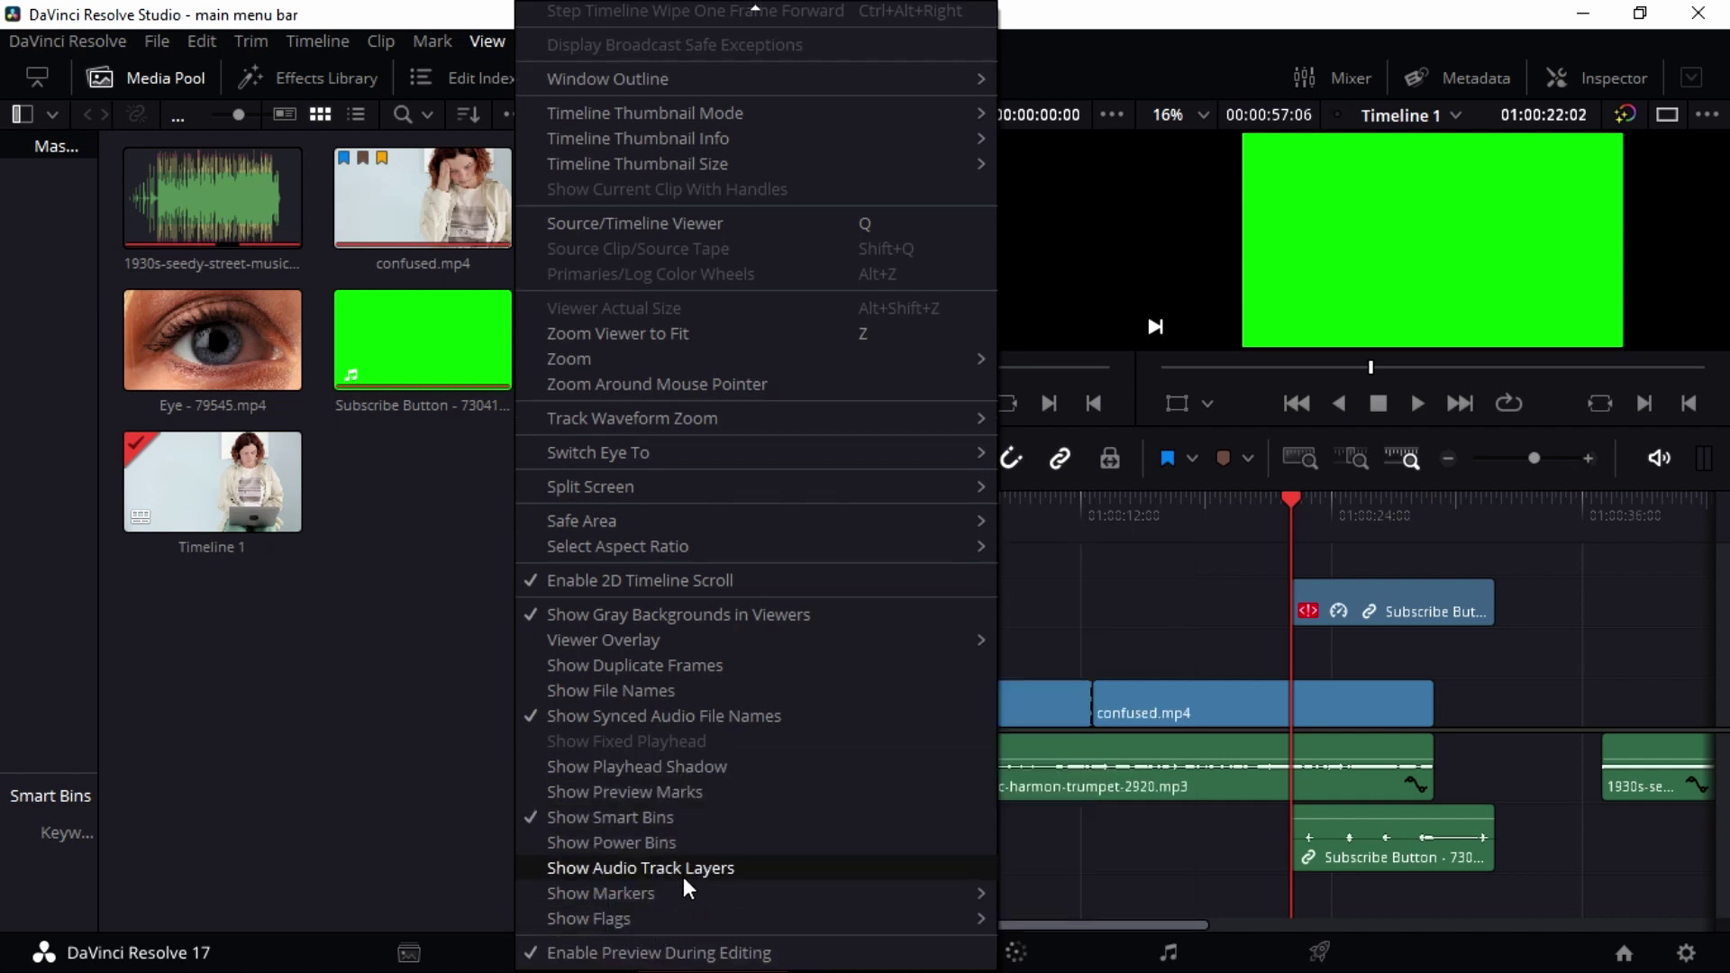
pyautogui.click(460, 738)
# Step: Review the Playback options for optimized and proxy media, and set the timeline proxy mode to Quarter Resolution
pyautogui.click(537, 40)
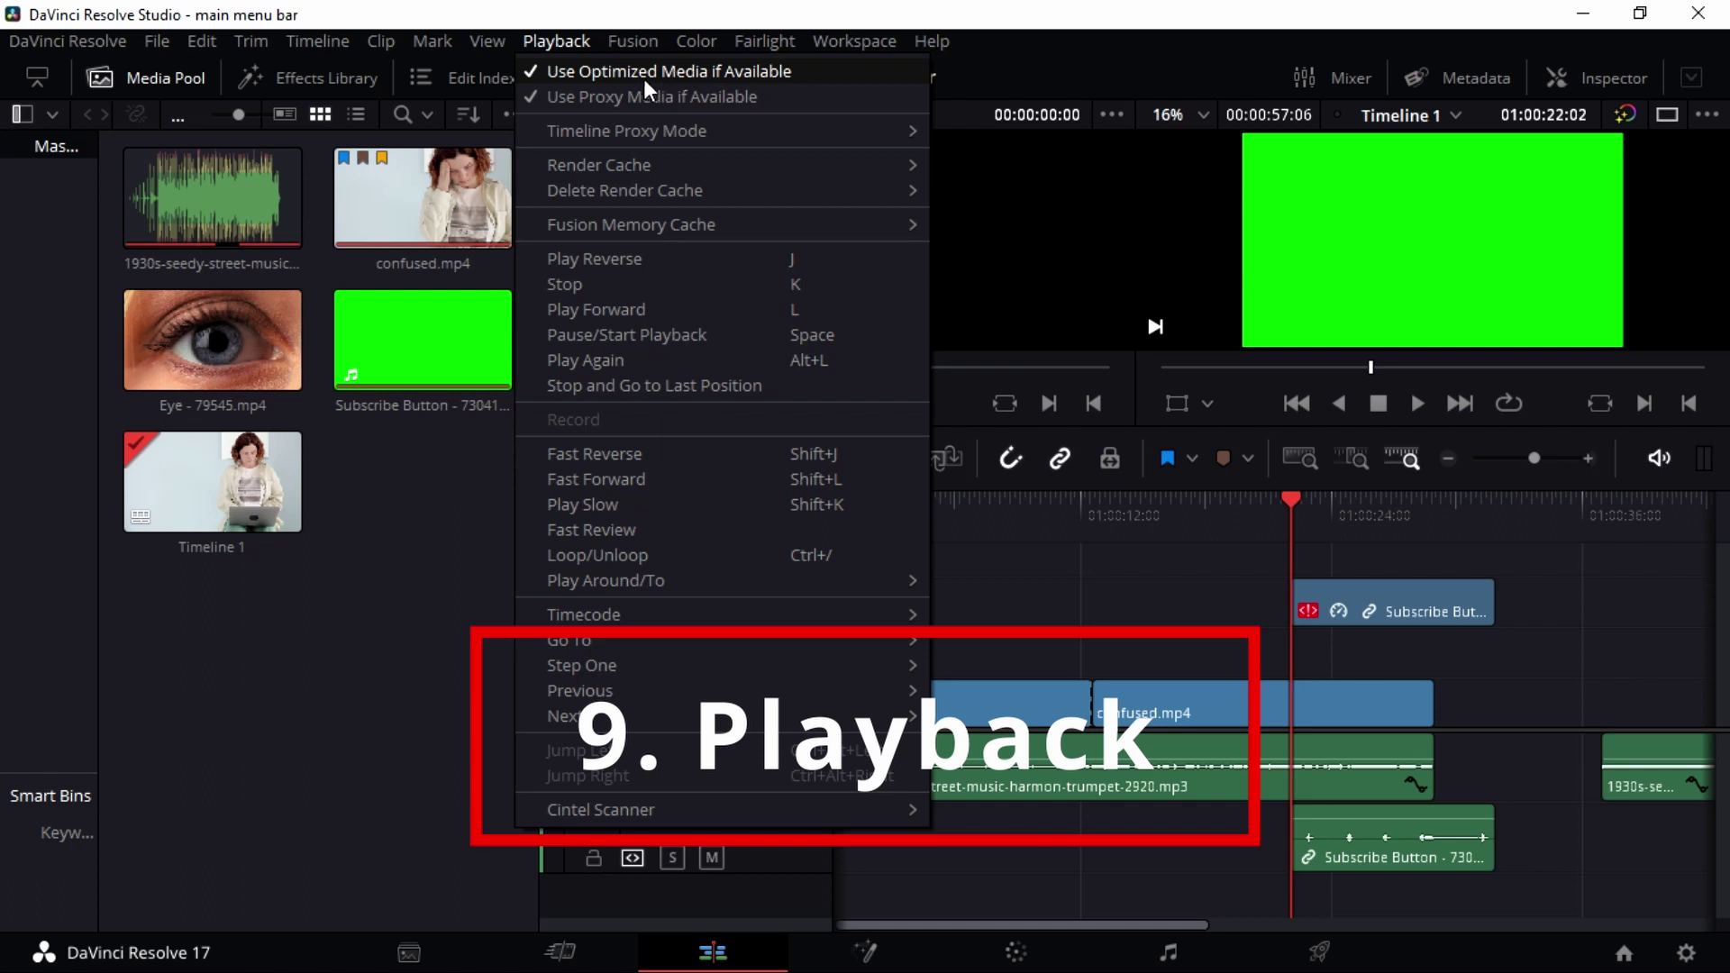
pyautogui.click(718, 65)
pyautogui.click(586, 41)
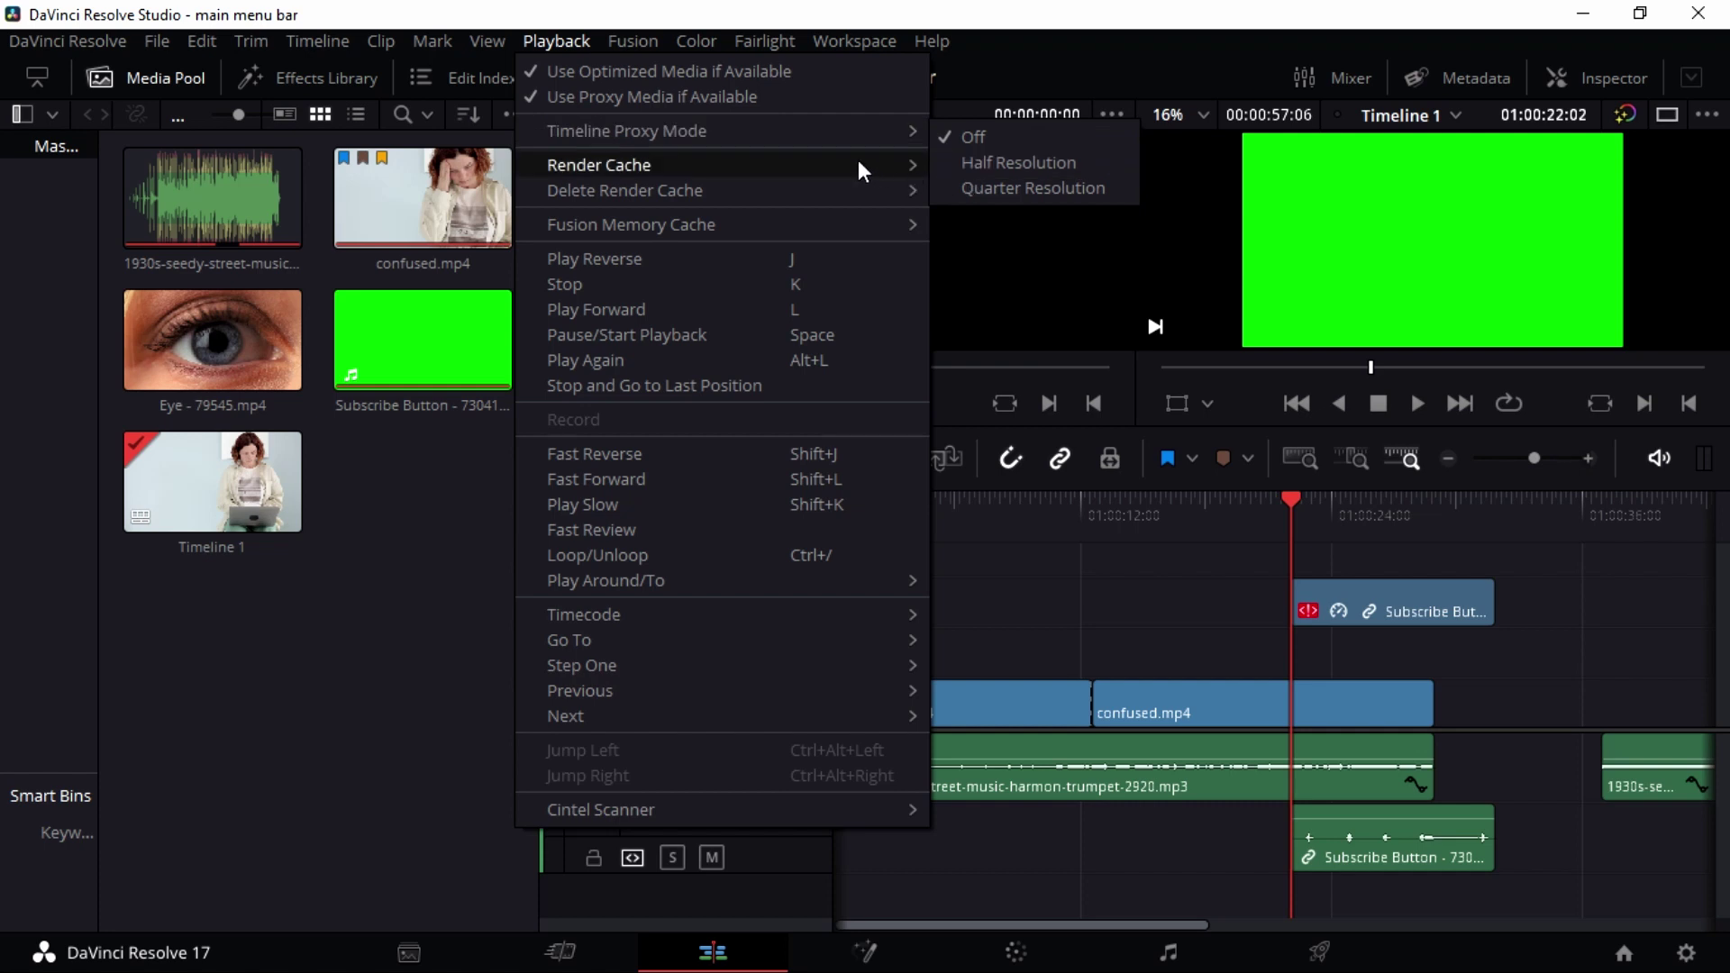
pyautogui.click(983, 188)
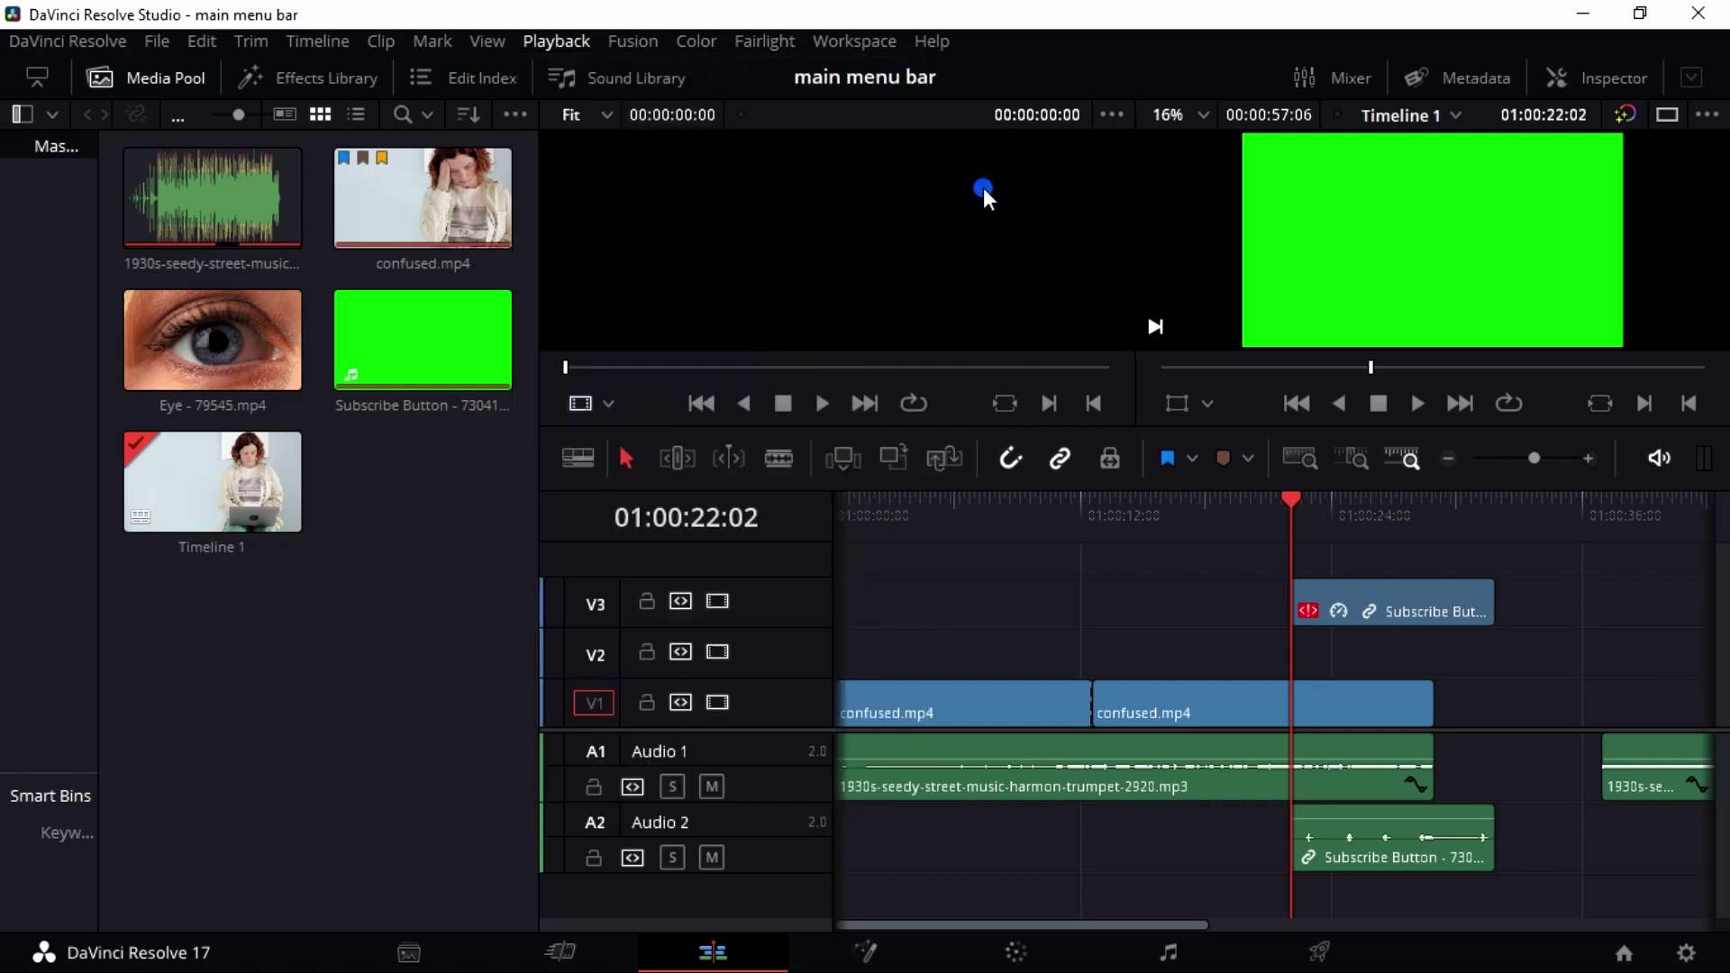
# Step: Review the timeline proxy mode choices and set the render cache to Smart
pyautogui.click(559, 43)
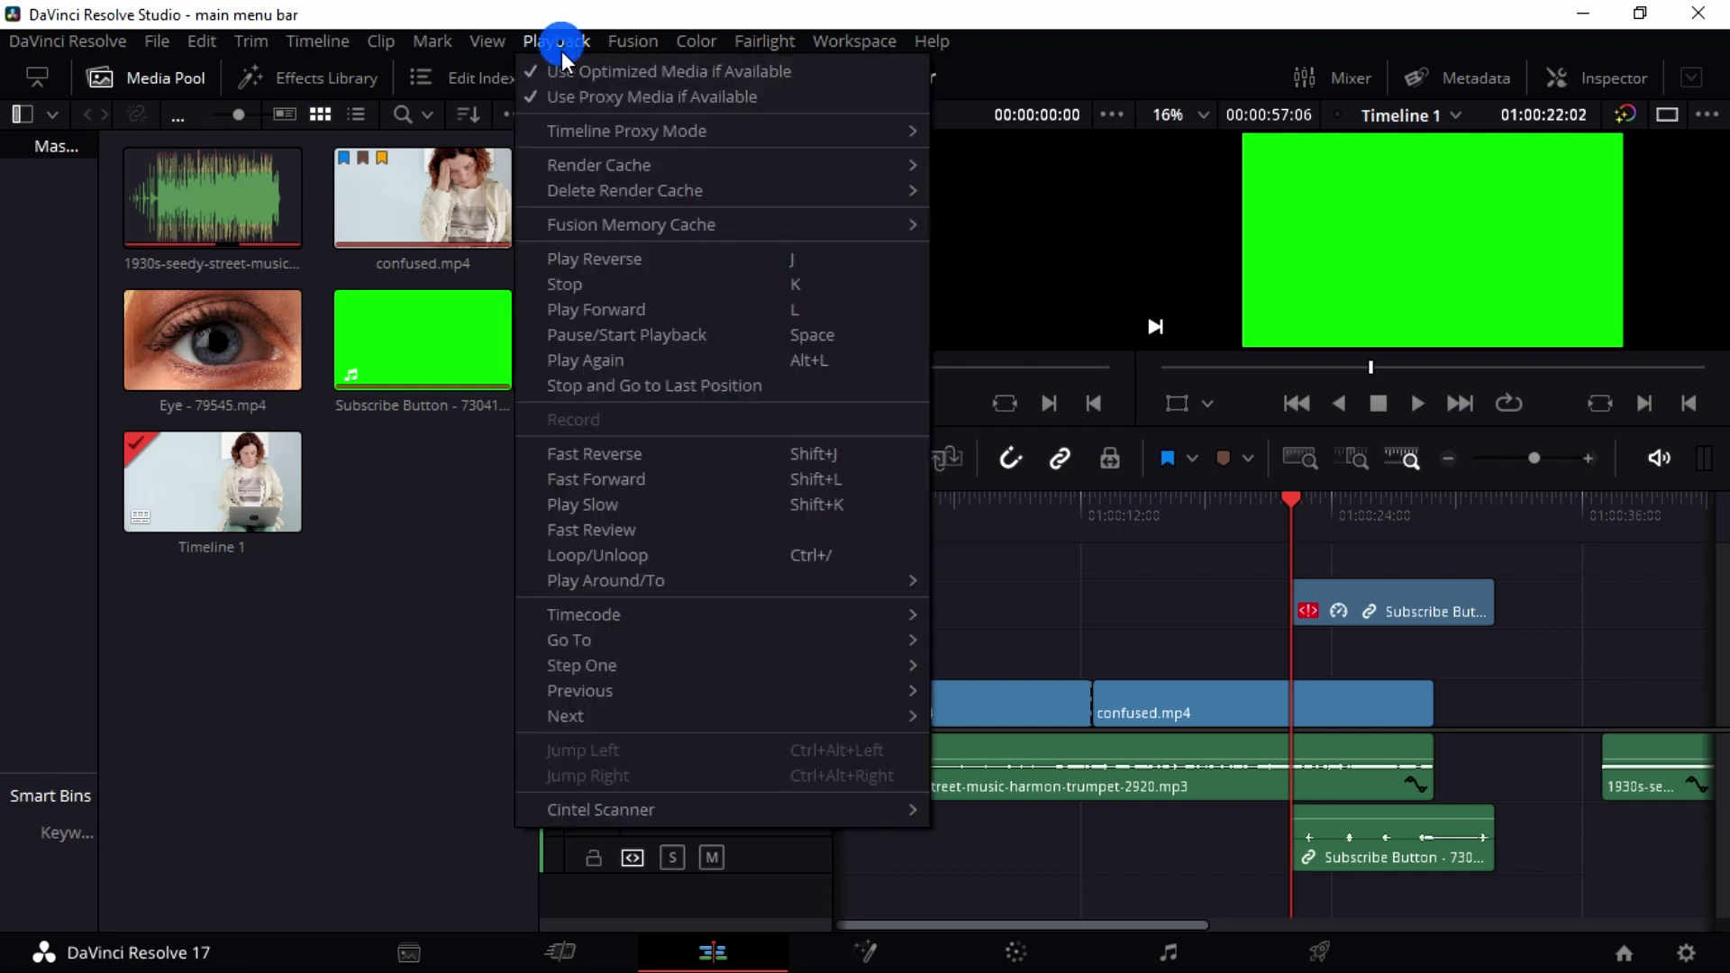
pyautogui.moveTo(712, 131)
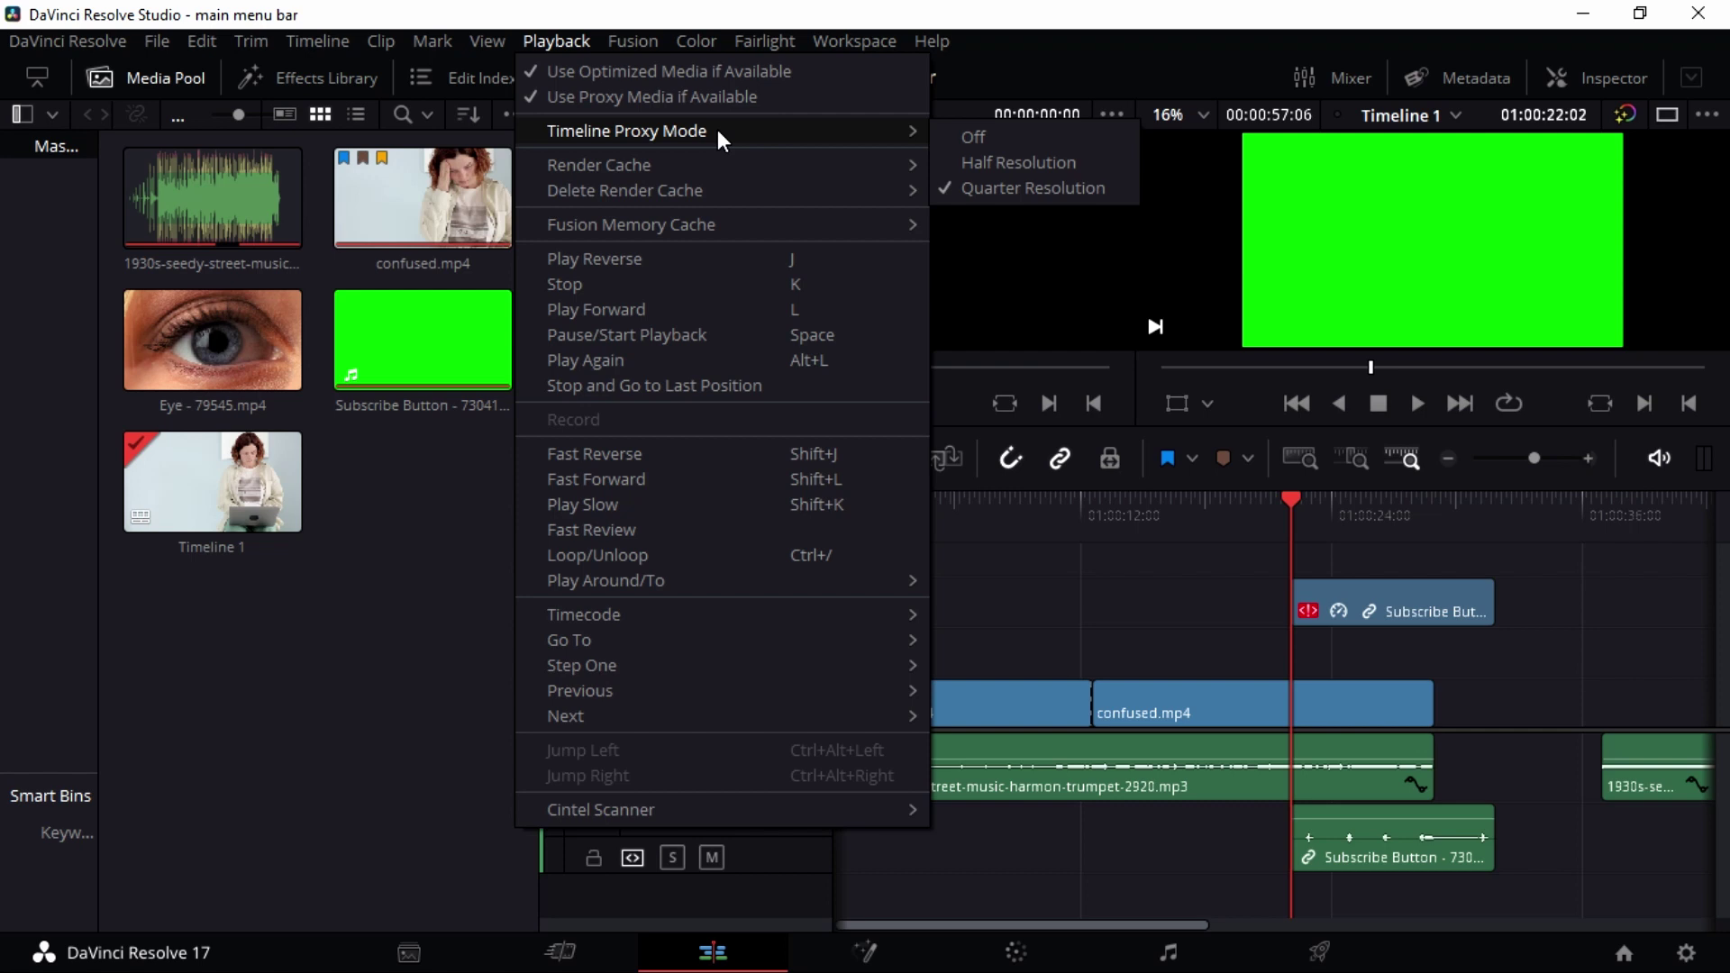
pyautogui.moveTo(669, 173)
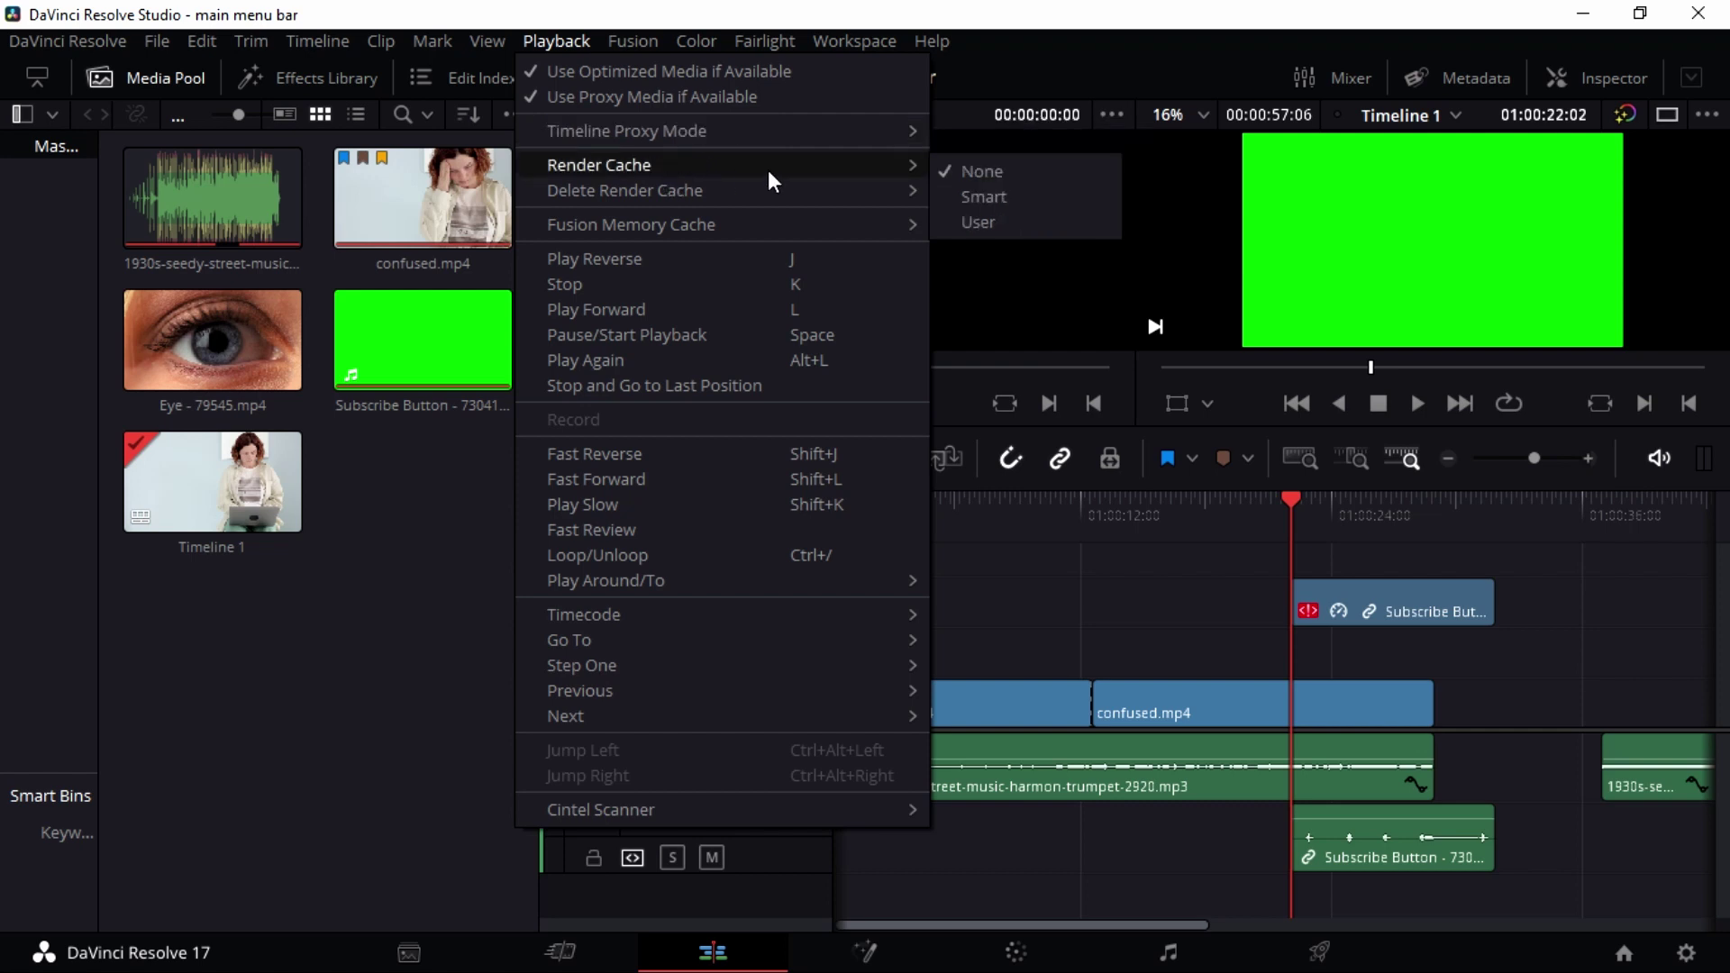
pyautogui.click(968, 195)
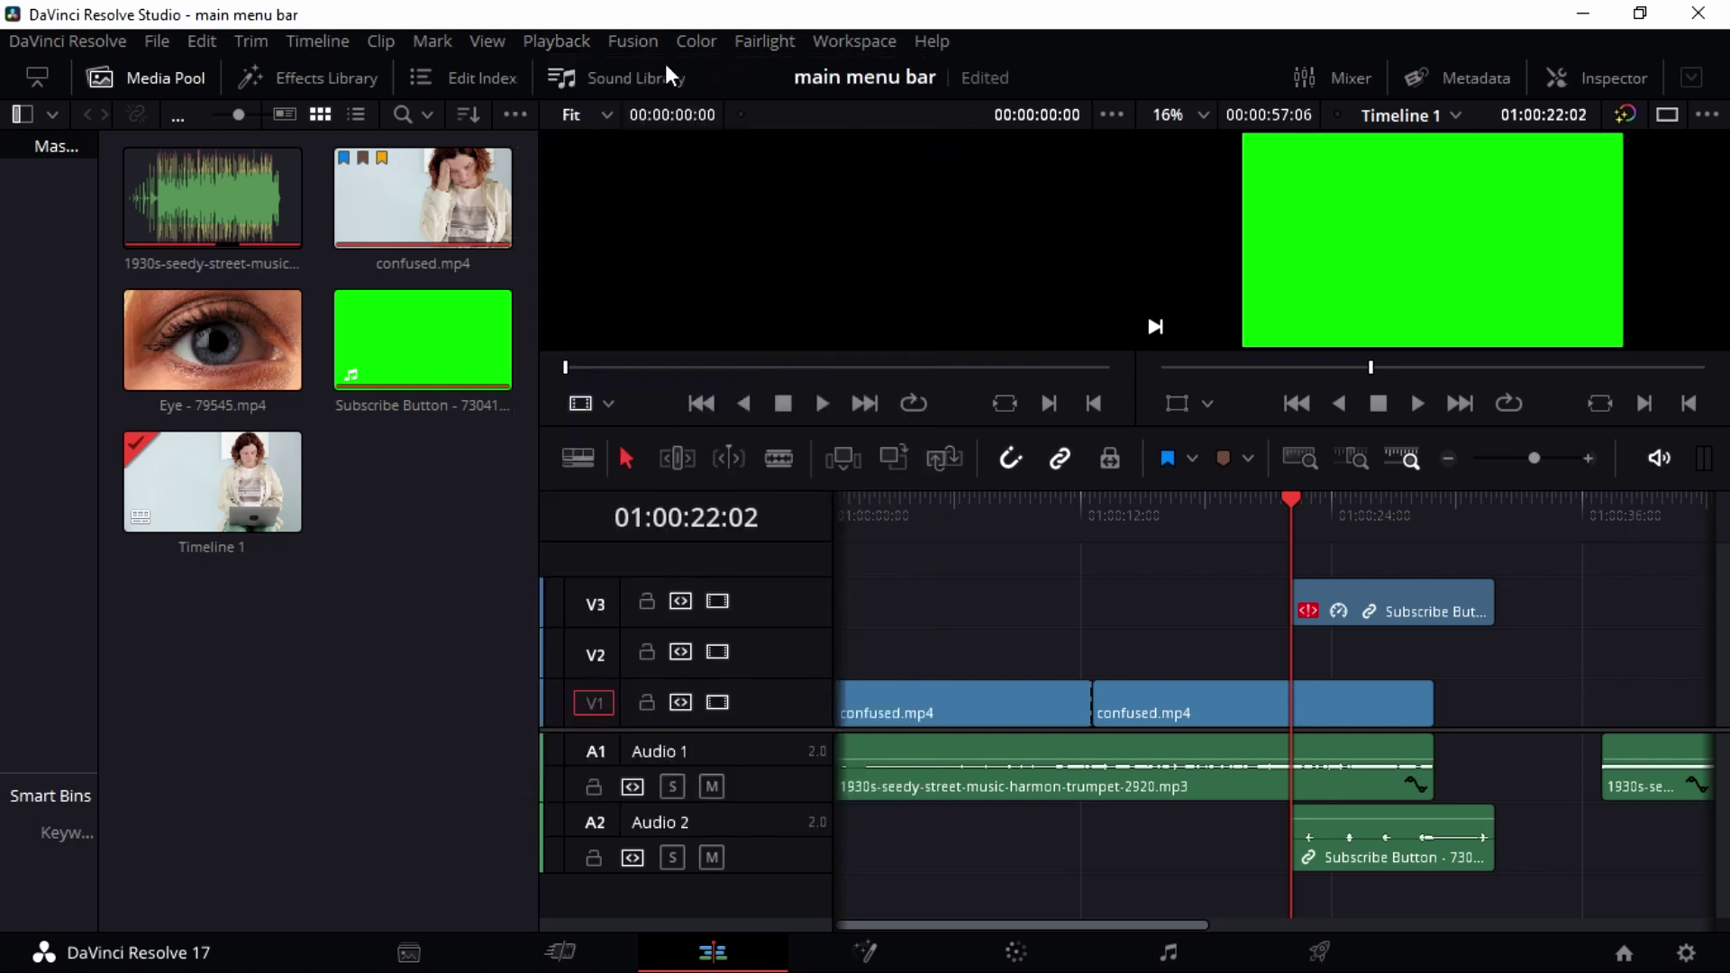
# Step: Examine the Delete Render Cache choices, the Fusion Memory Cache option and the playback commands such as Fast Reverse and Fast Forward
pyautogui.click(560, 42)
pyautogui.moveTo(727, 192)
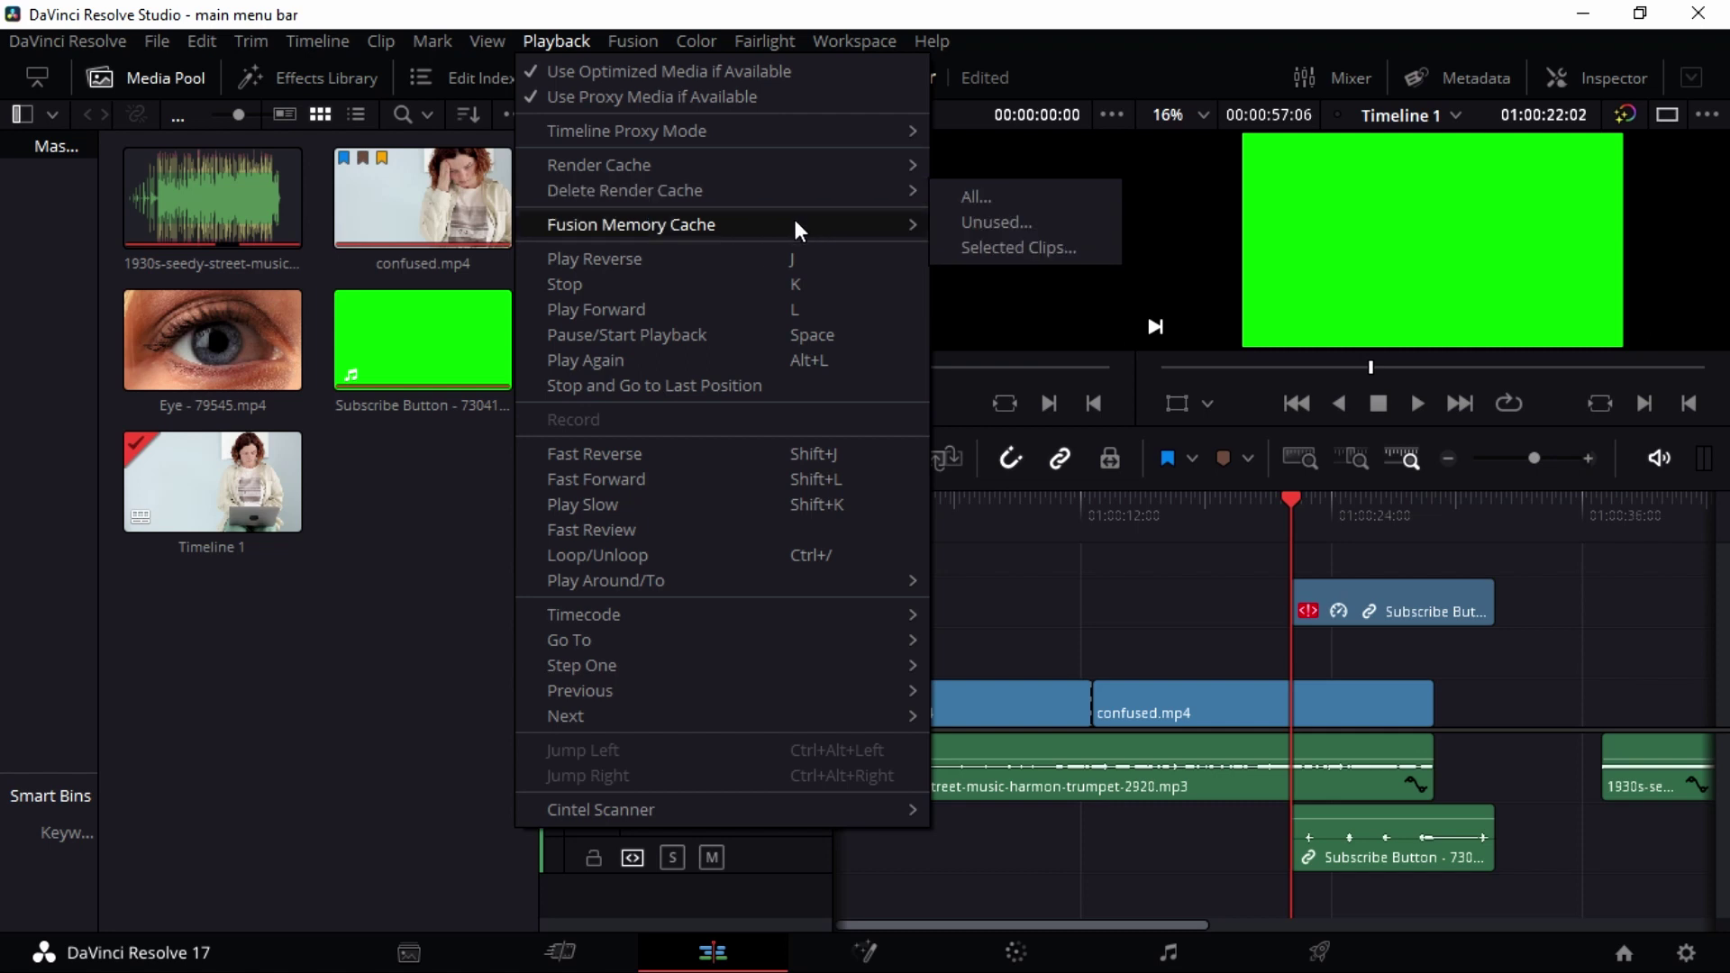
pyautogui.moveTo(793, 216)
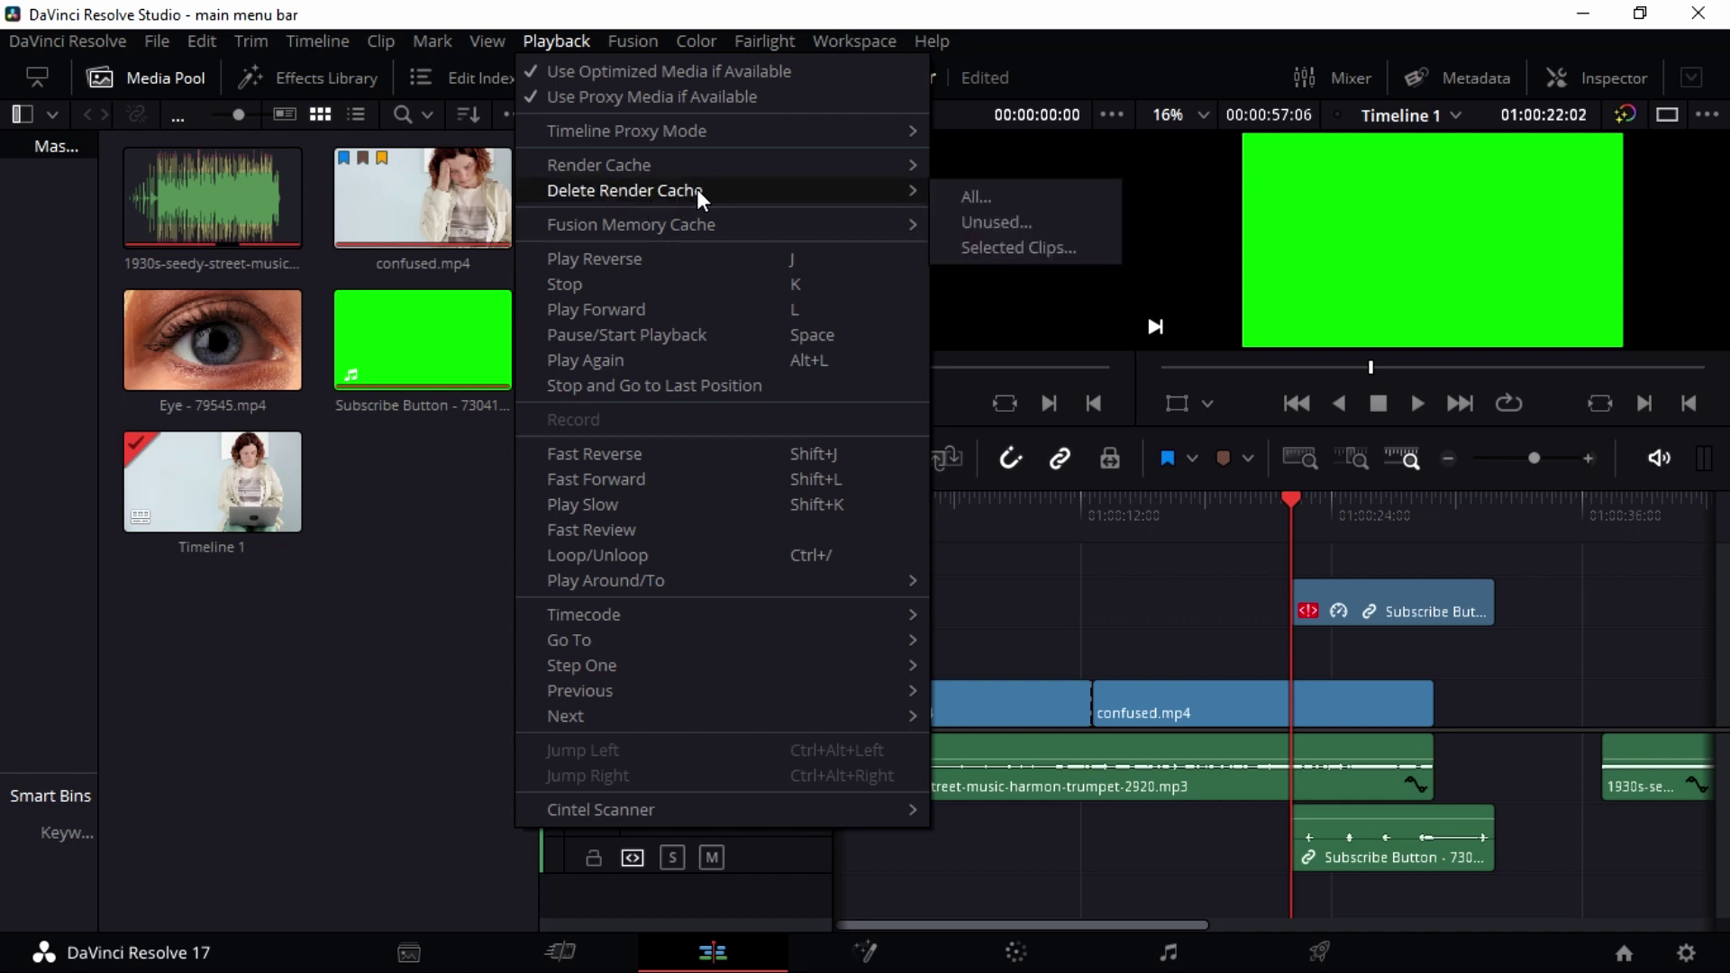
pyautogui.moveTo(729, 230)
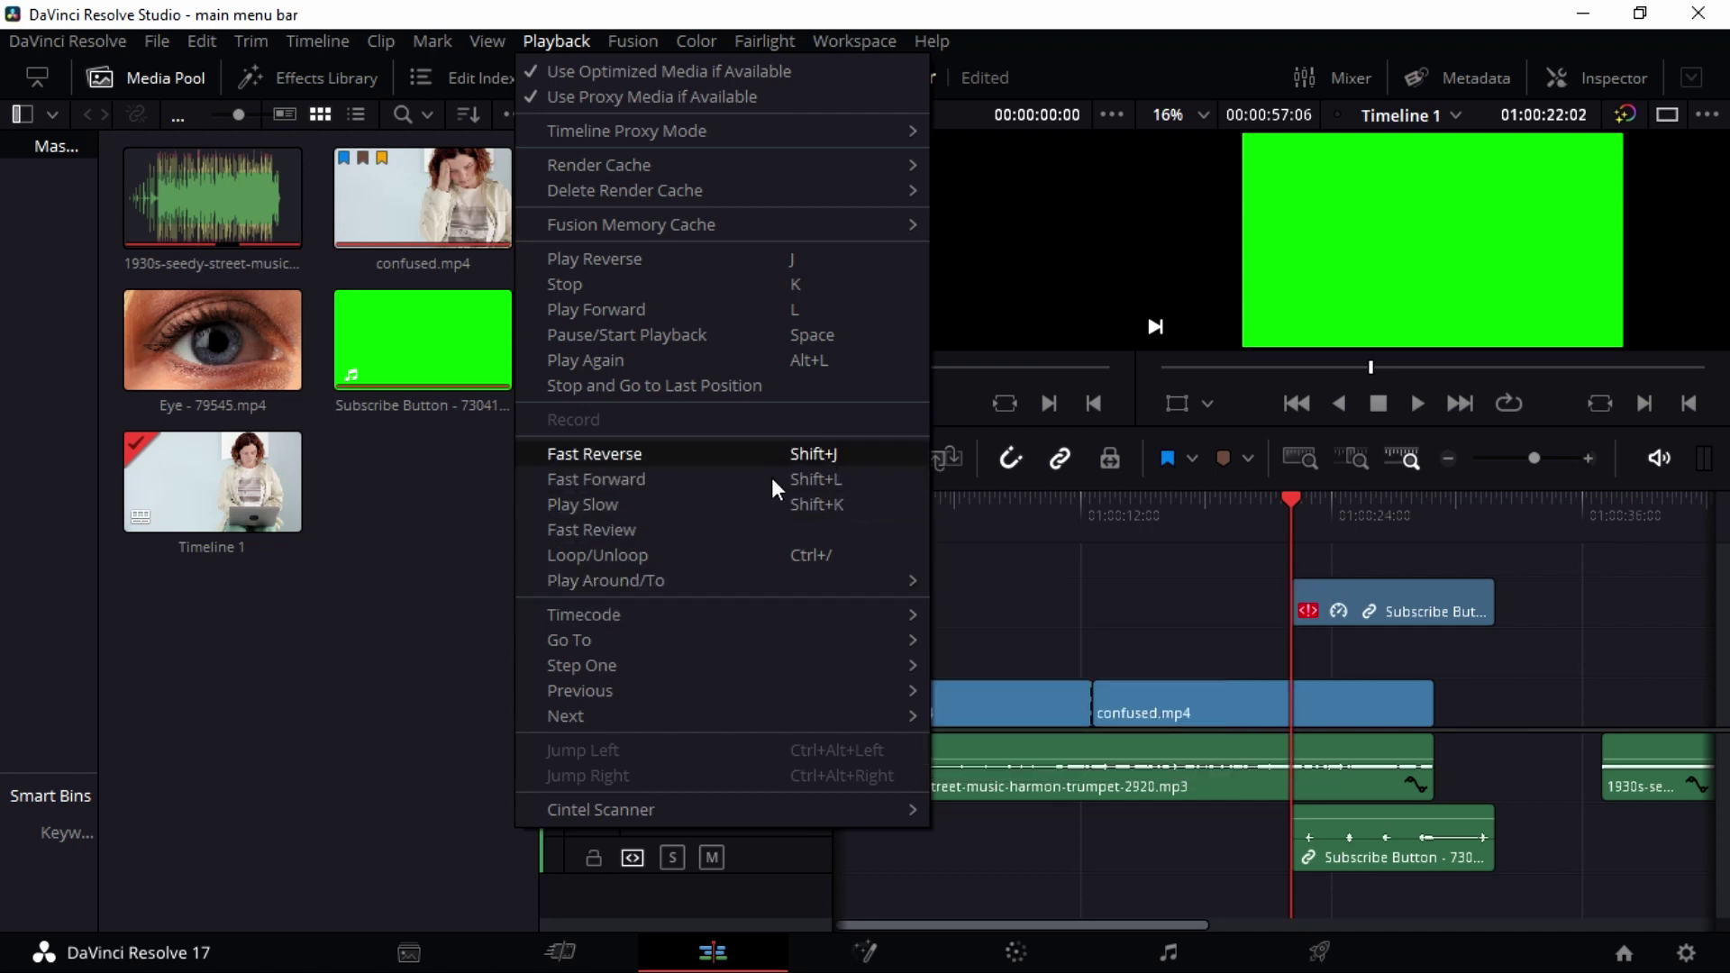
pyautogui.click(959, 604)
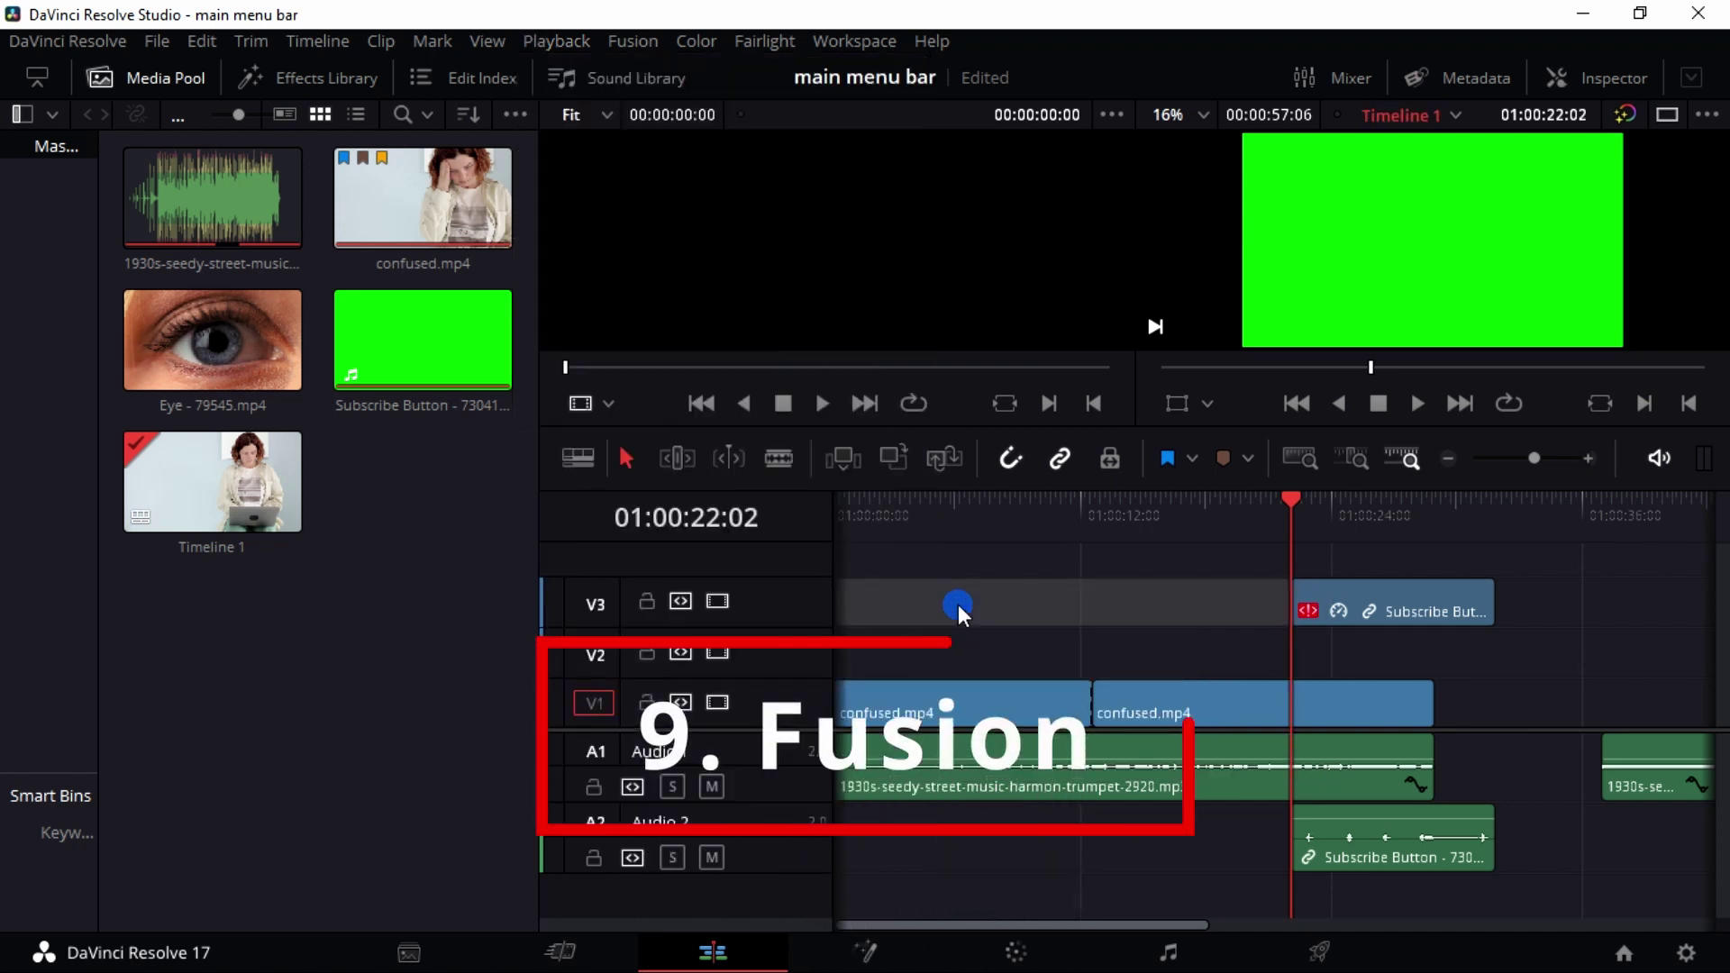
# Step: Examine the Fusion commands and the Color commands from Nodes to the Printer Light options
pyautogui.click(636, 43)
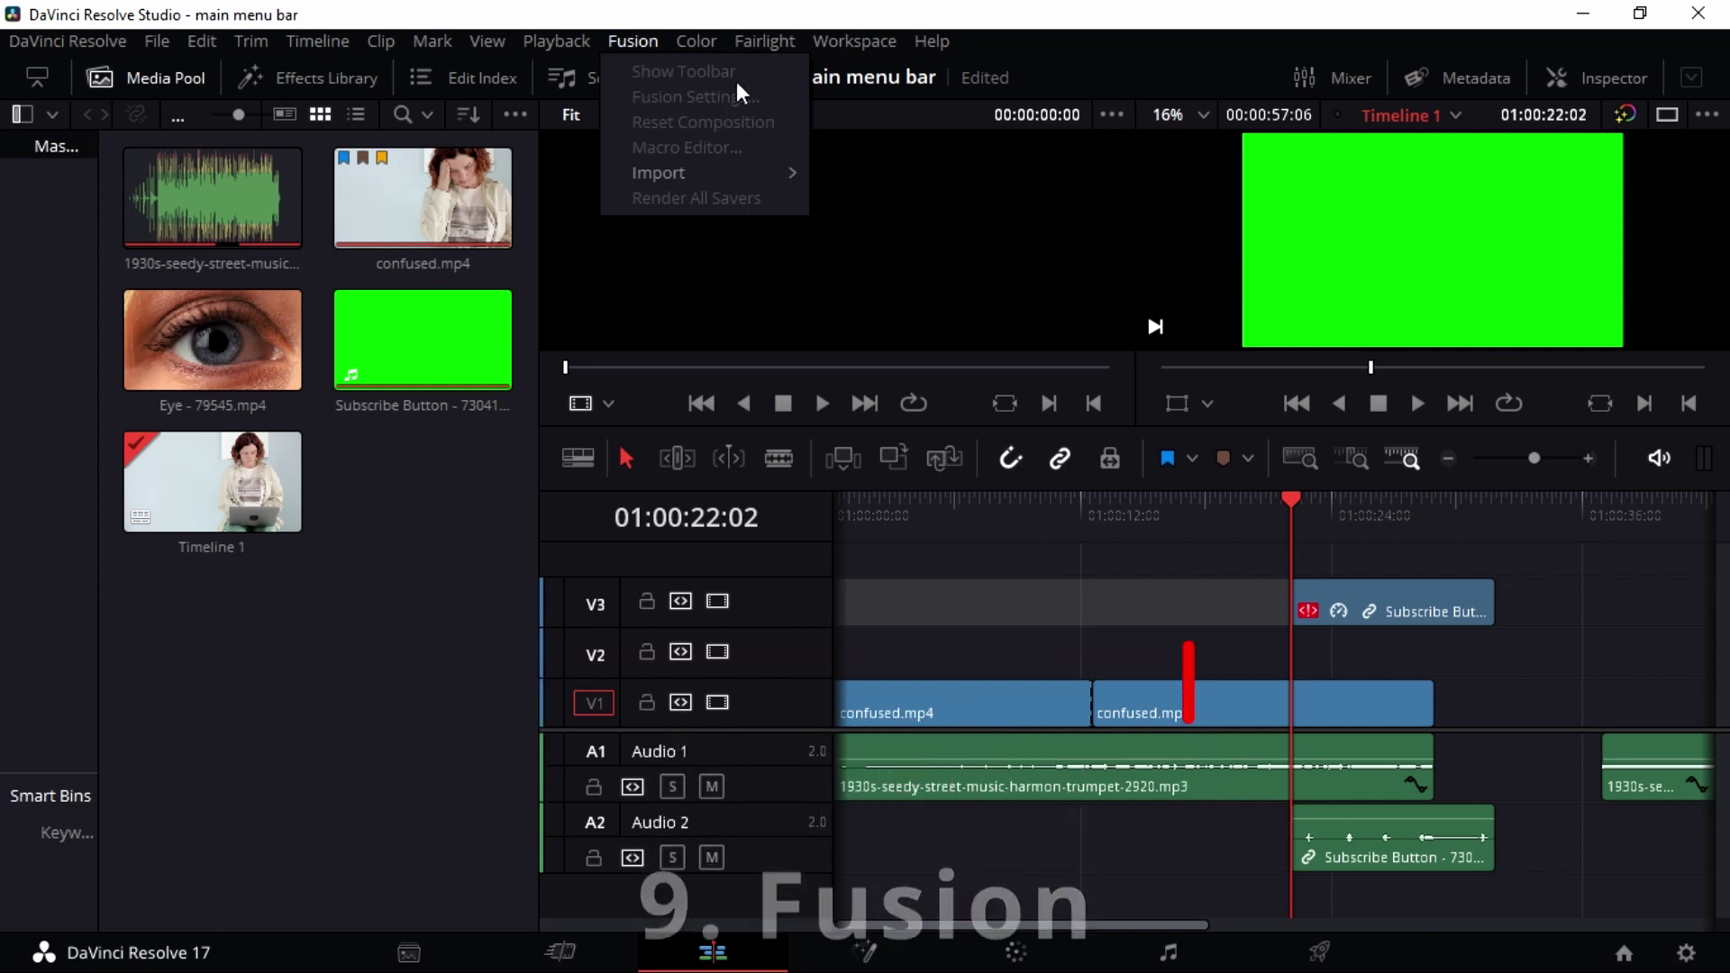
pyautogui.click(1017, 52)
pyautogui.click(692, 42)
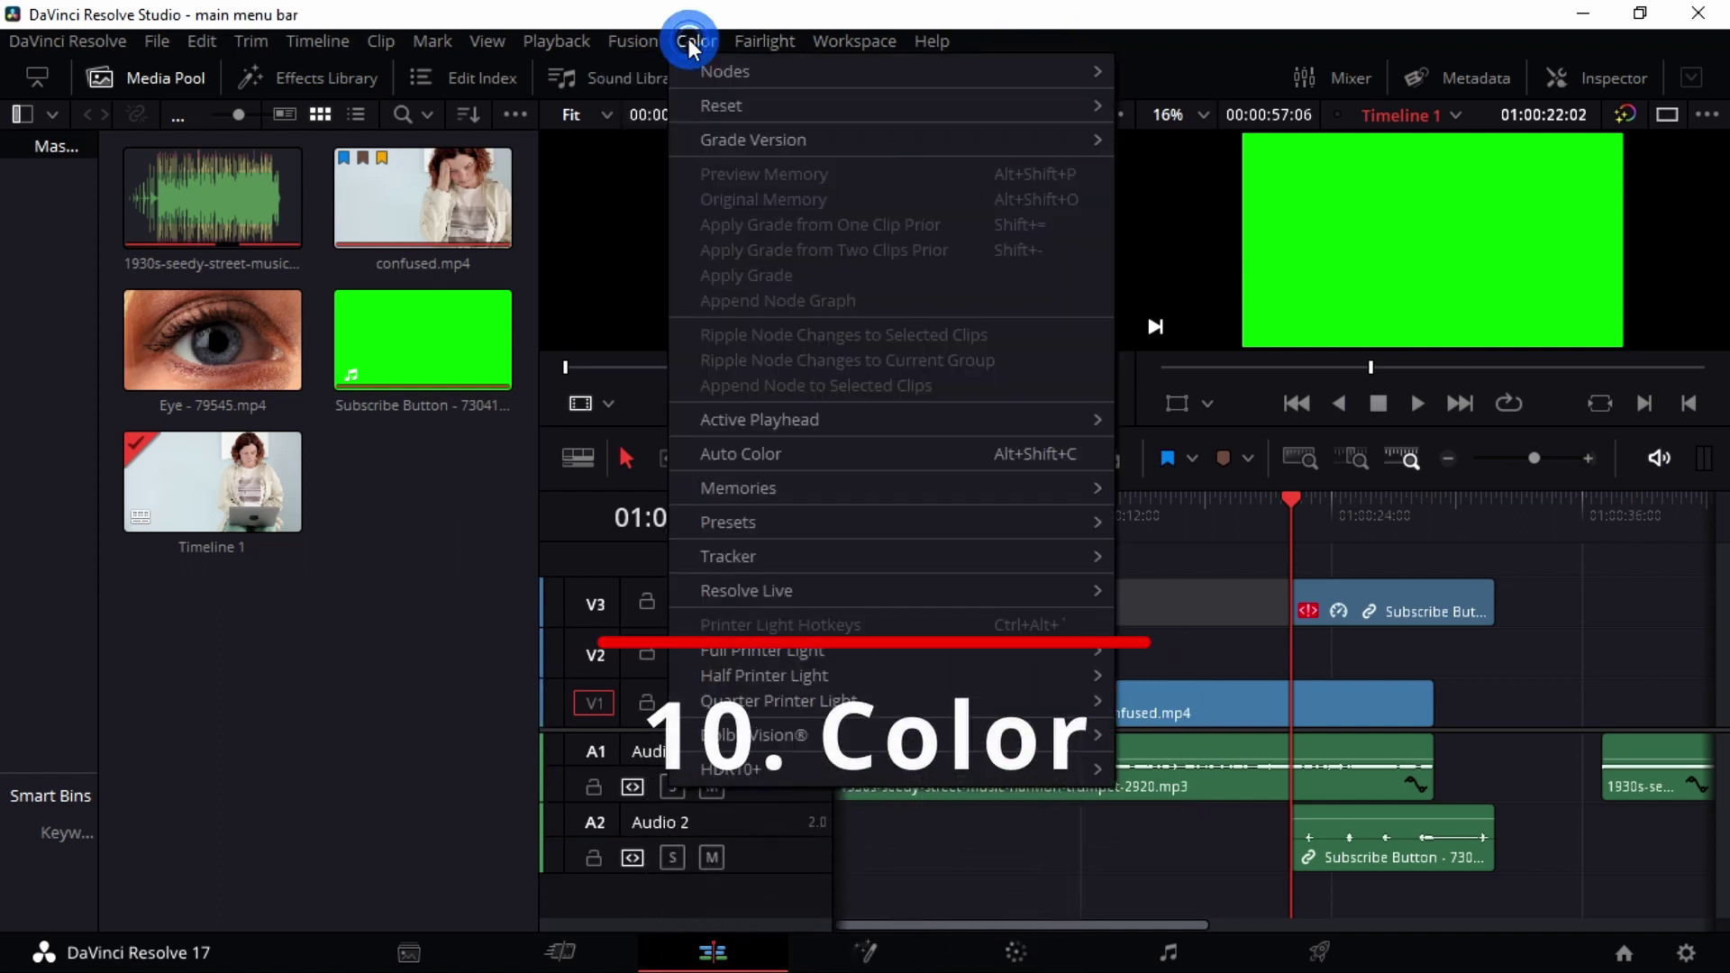
pyautogui.click(692, 42)
pyautogui.click(707, 46)
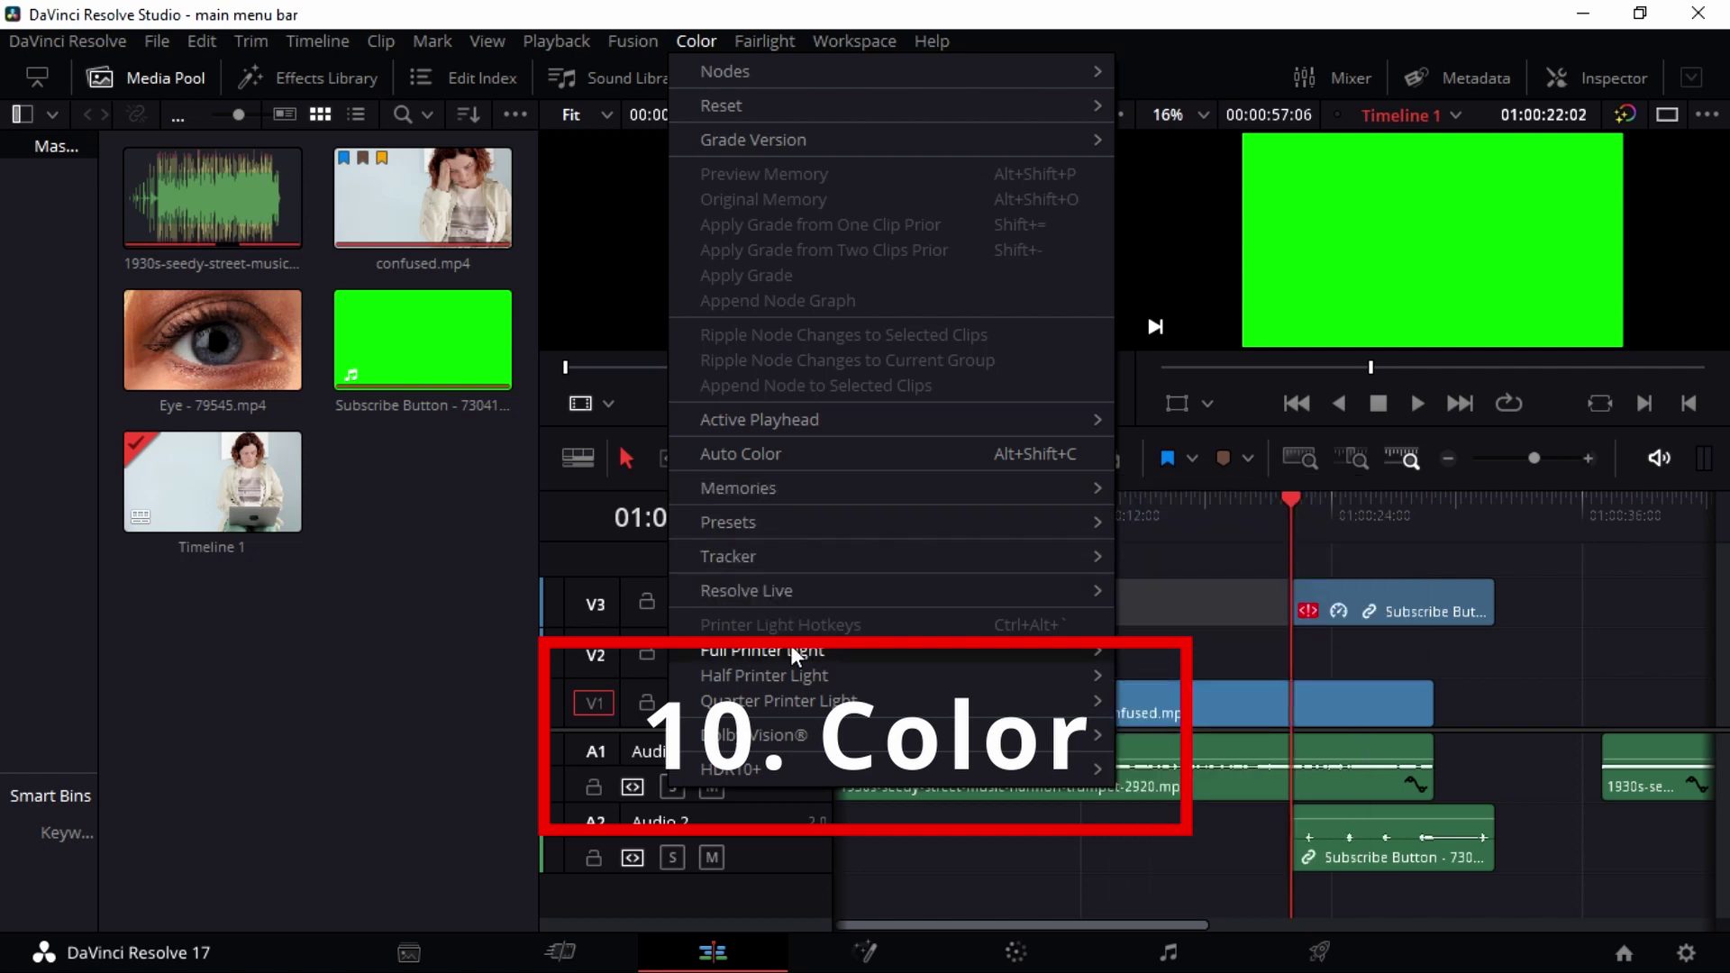
pyautogui.click(1158, 74)
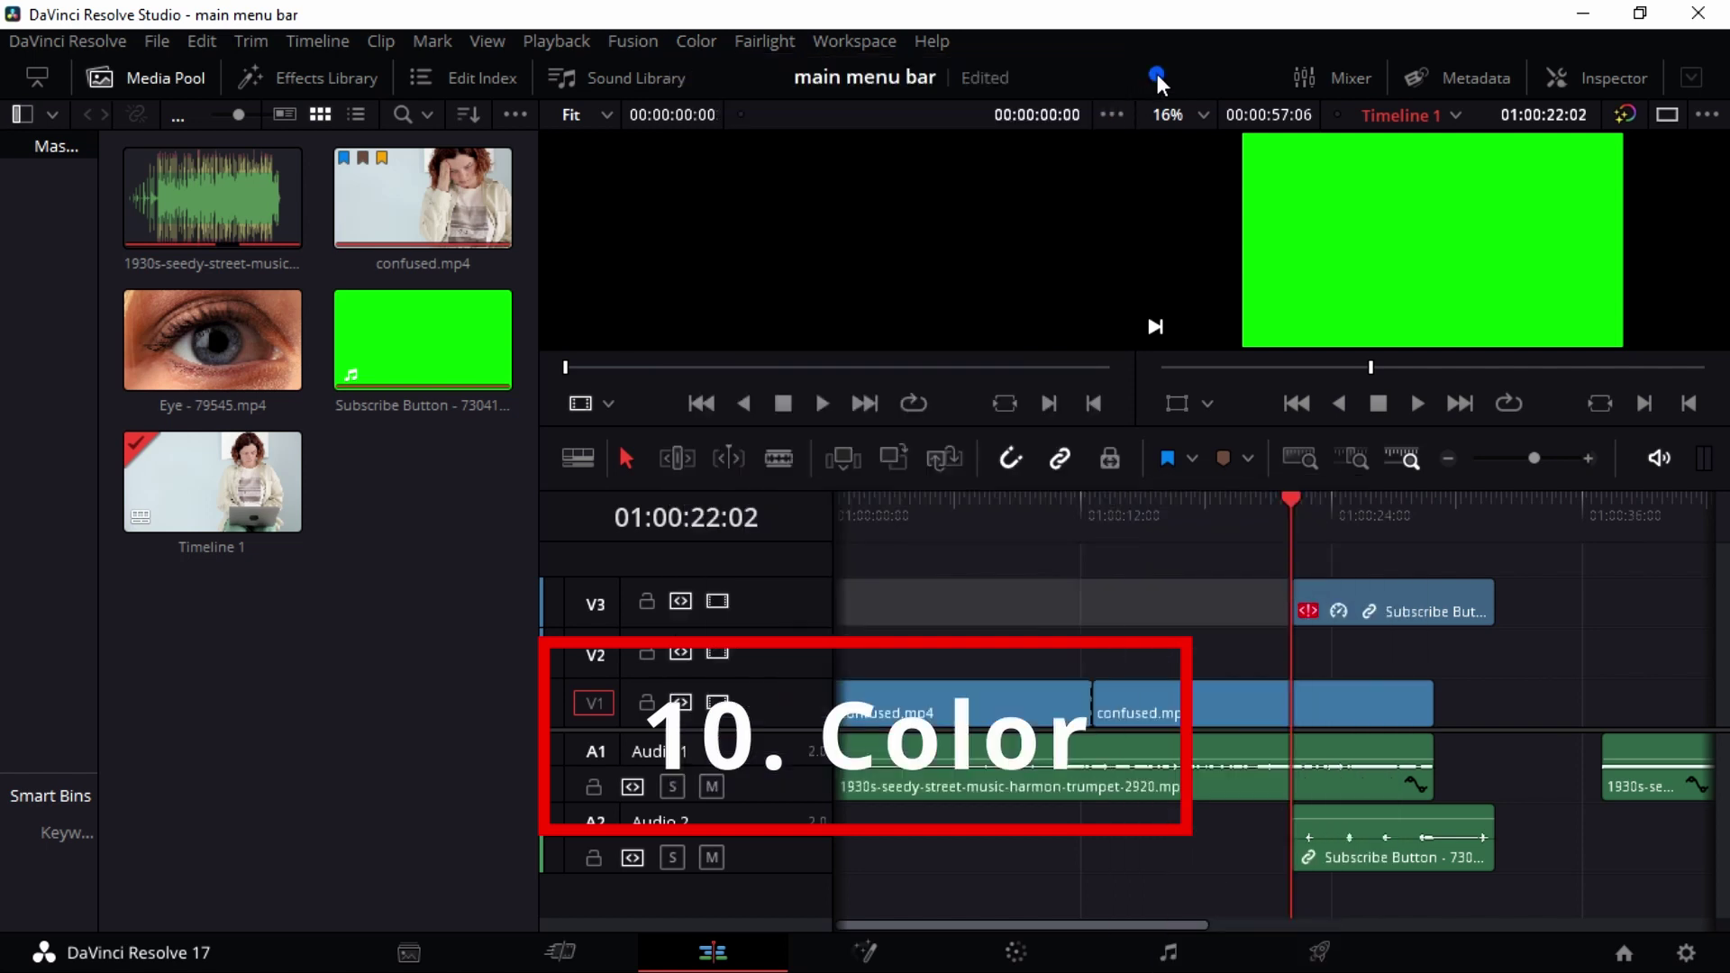
# Step: Switch to the Fairlight page and view the Patch Input/Output sources and destinations before closing the dialog
pyautogui.click(786, 42)
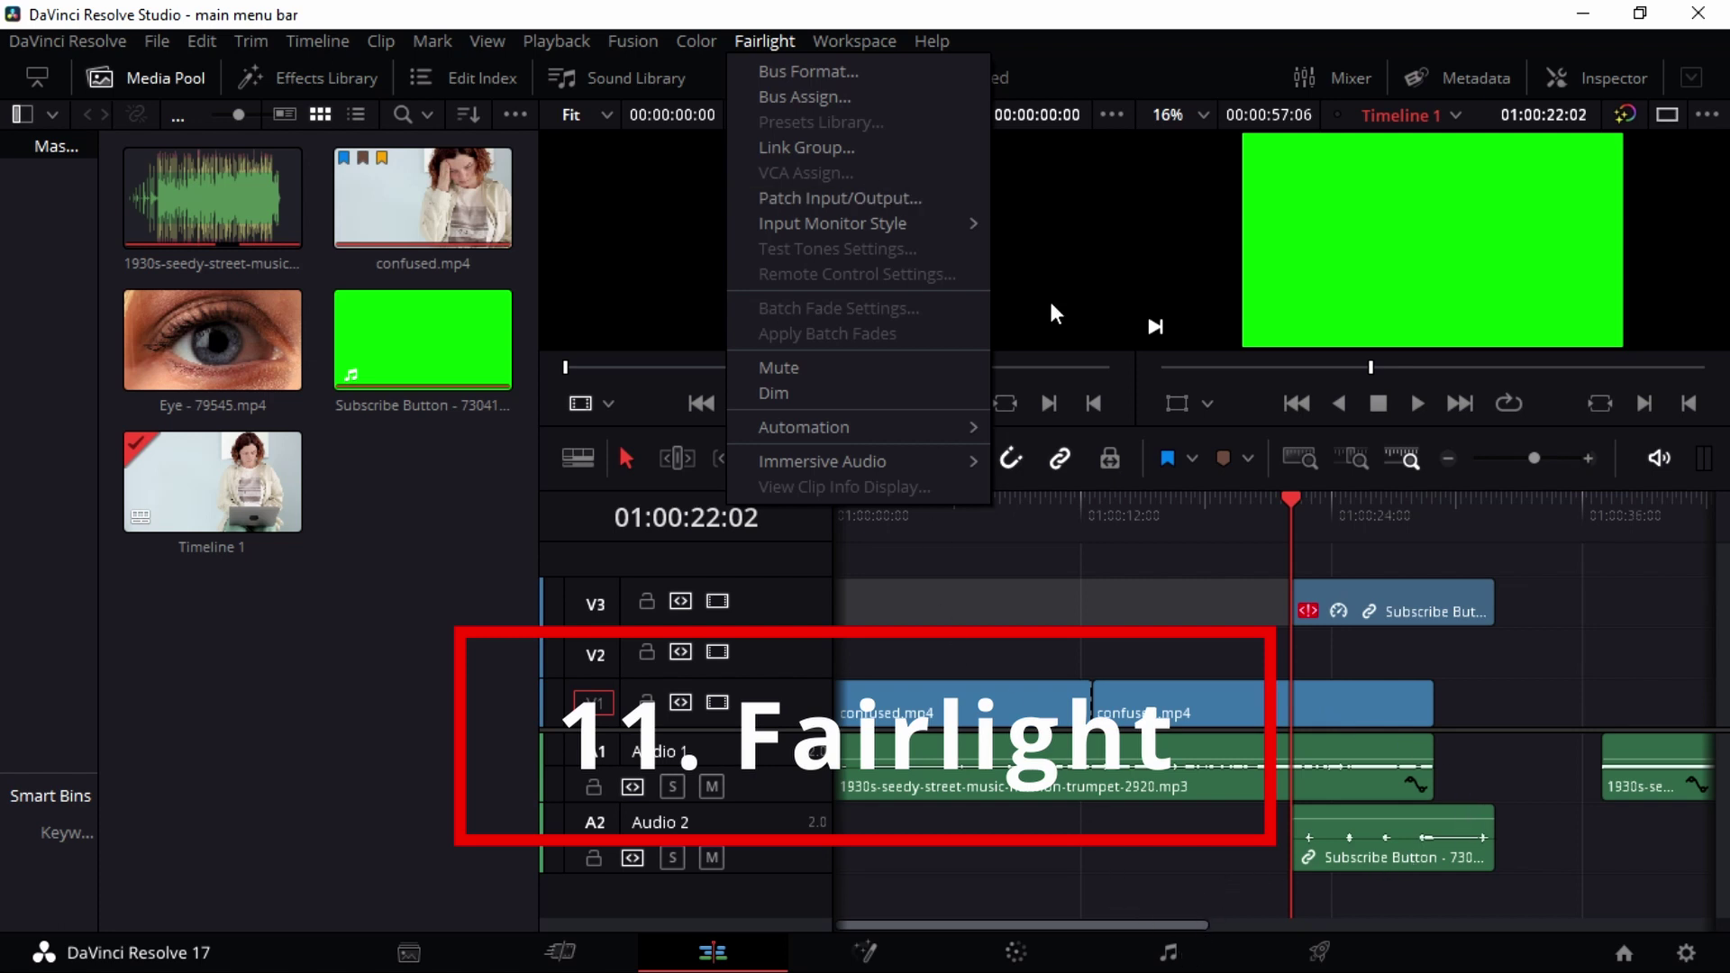
pyautogui.click(1167, 953)
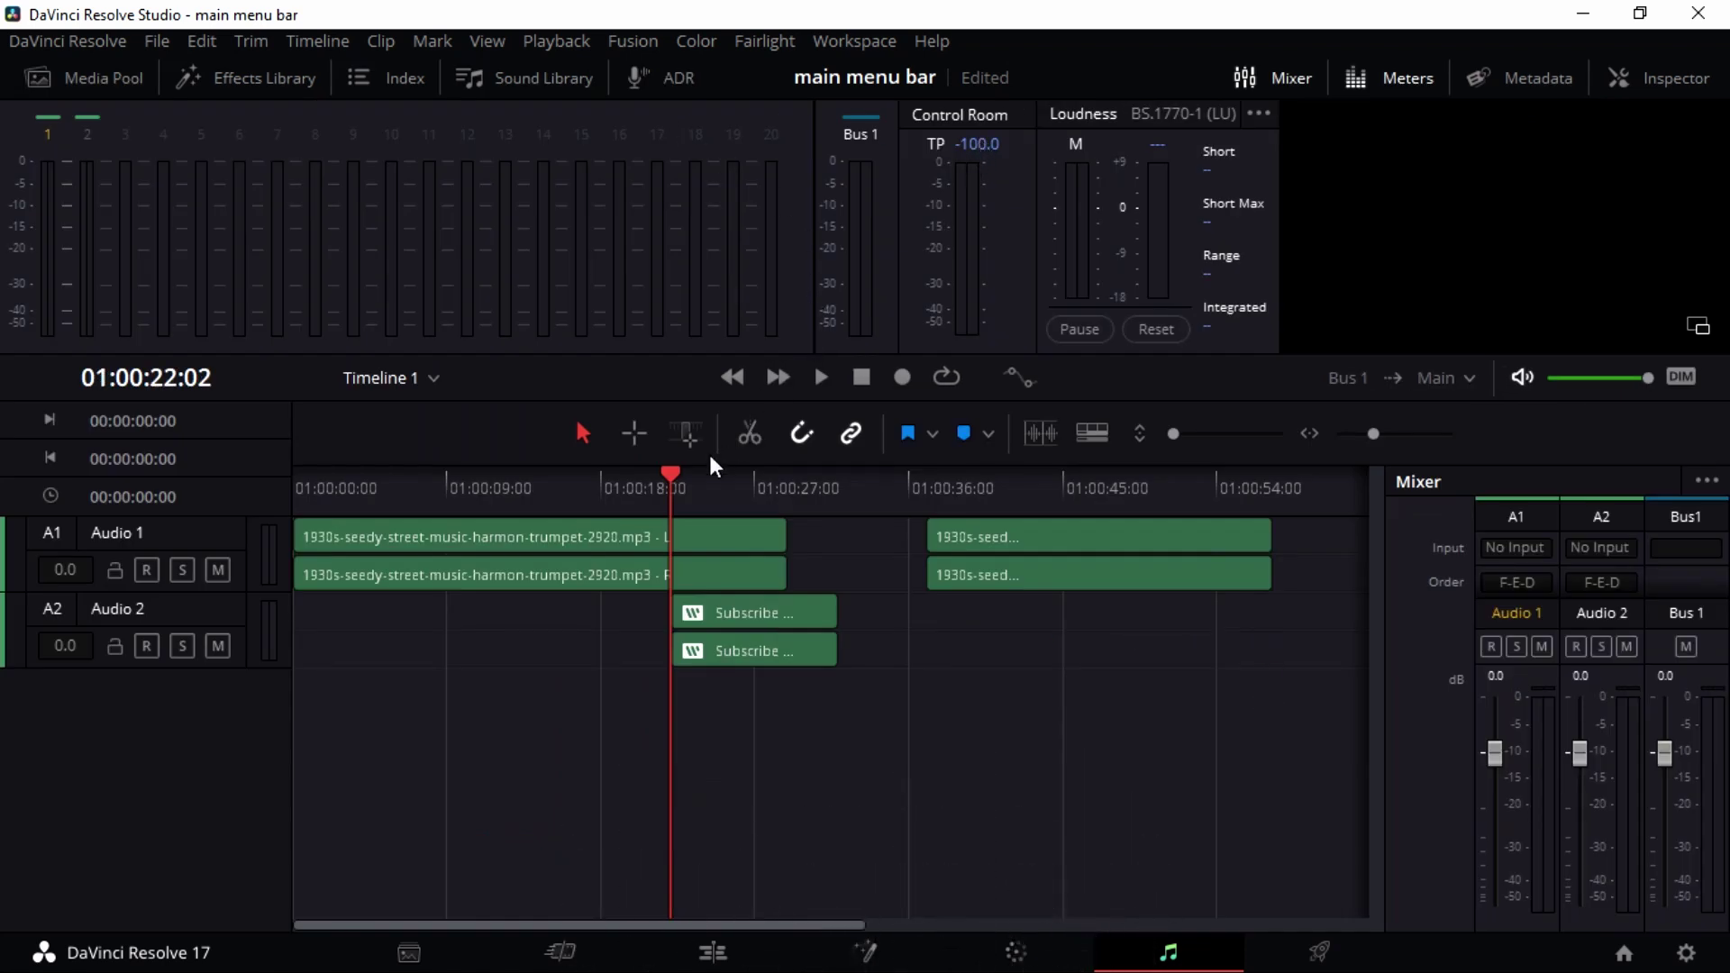
pyautogui.click(772, 43)
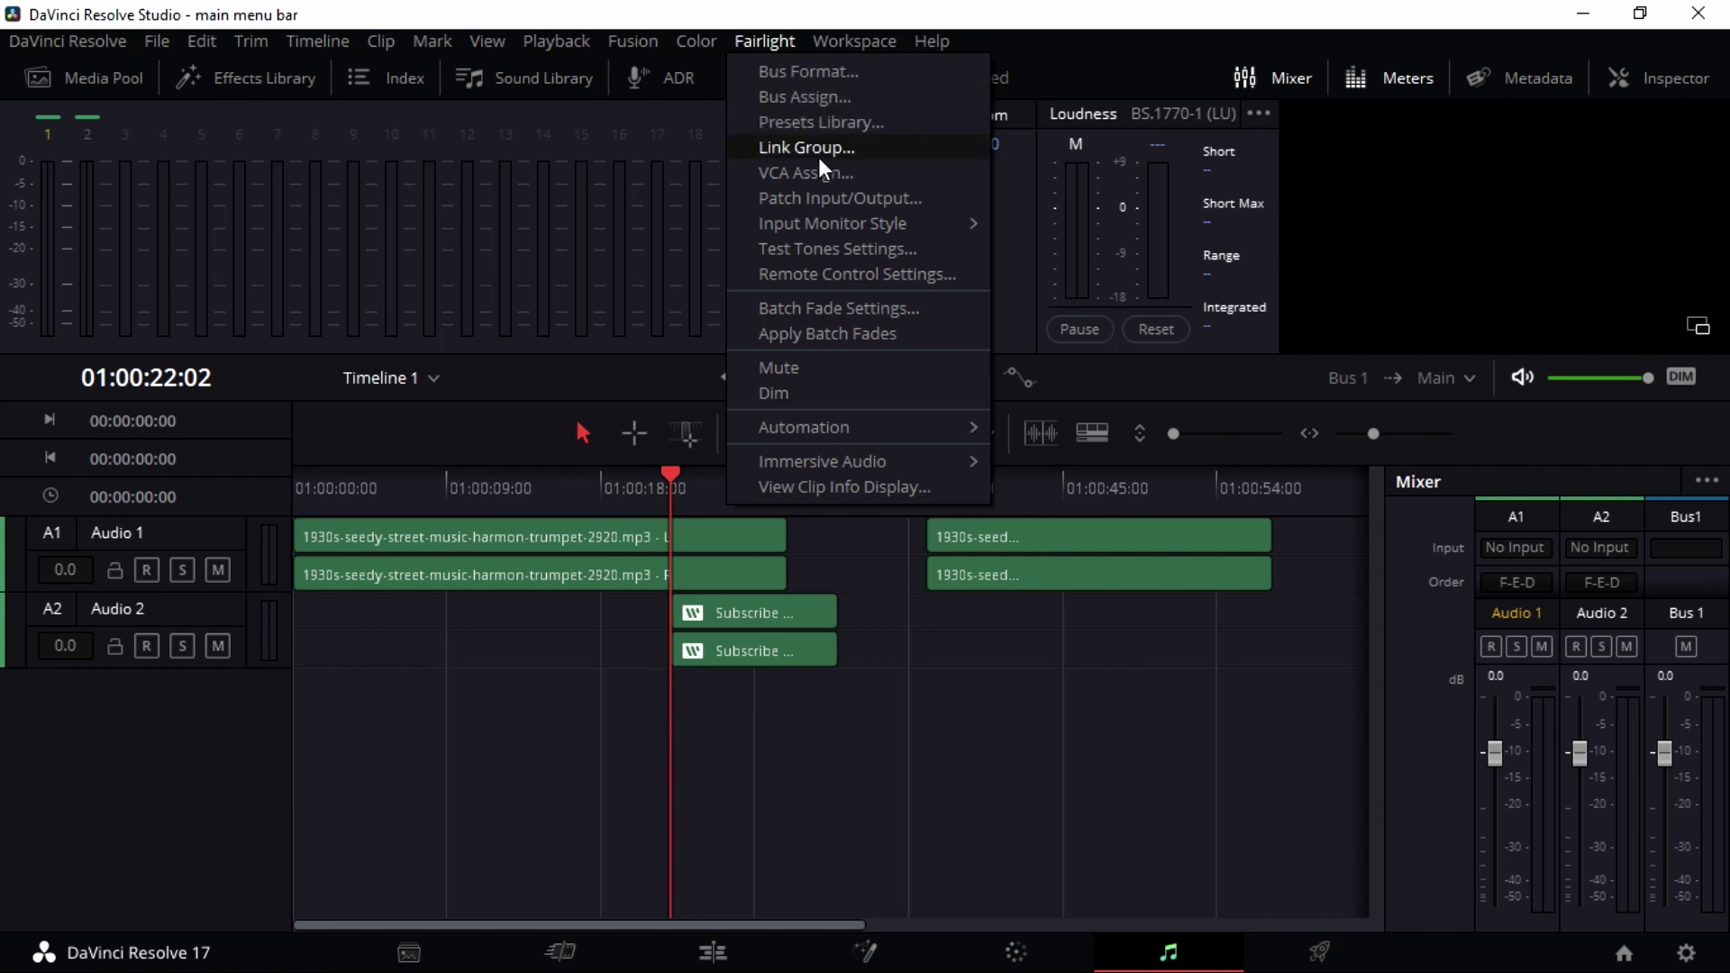
pyautogui.click(858, 203)
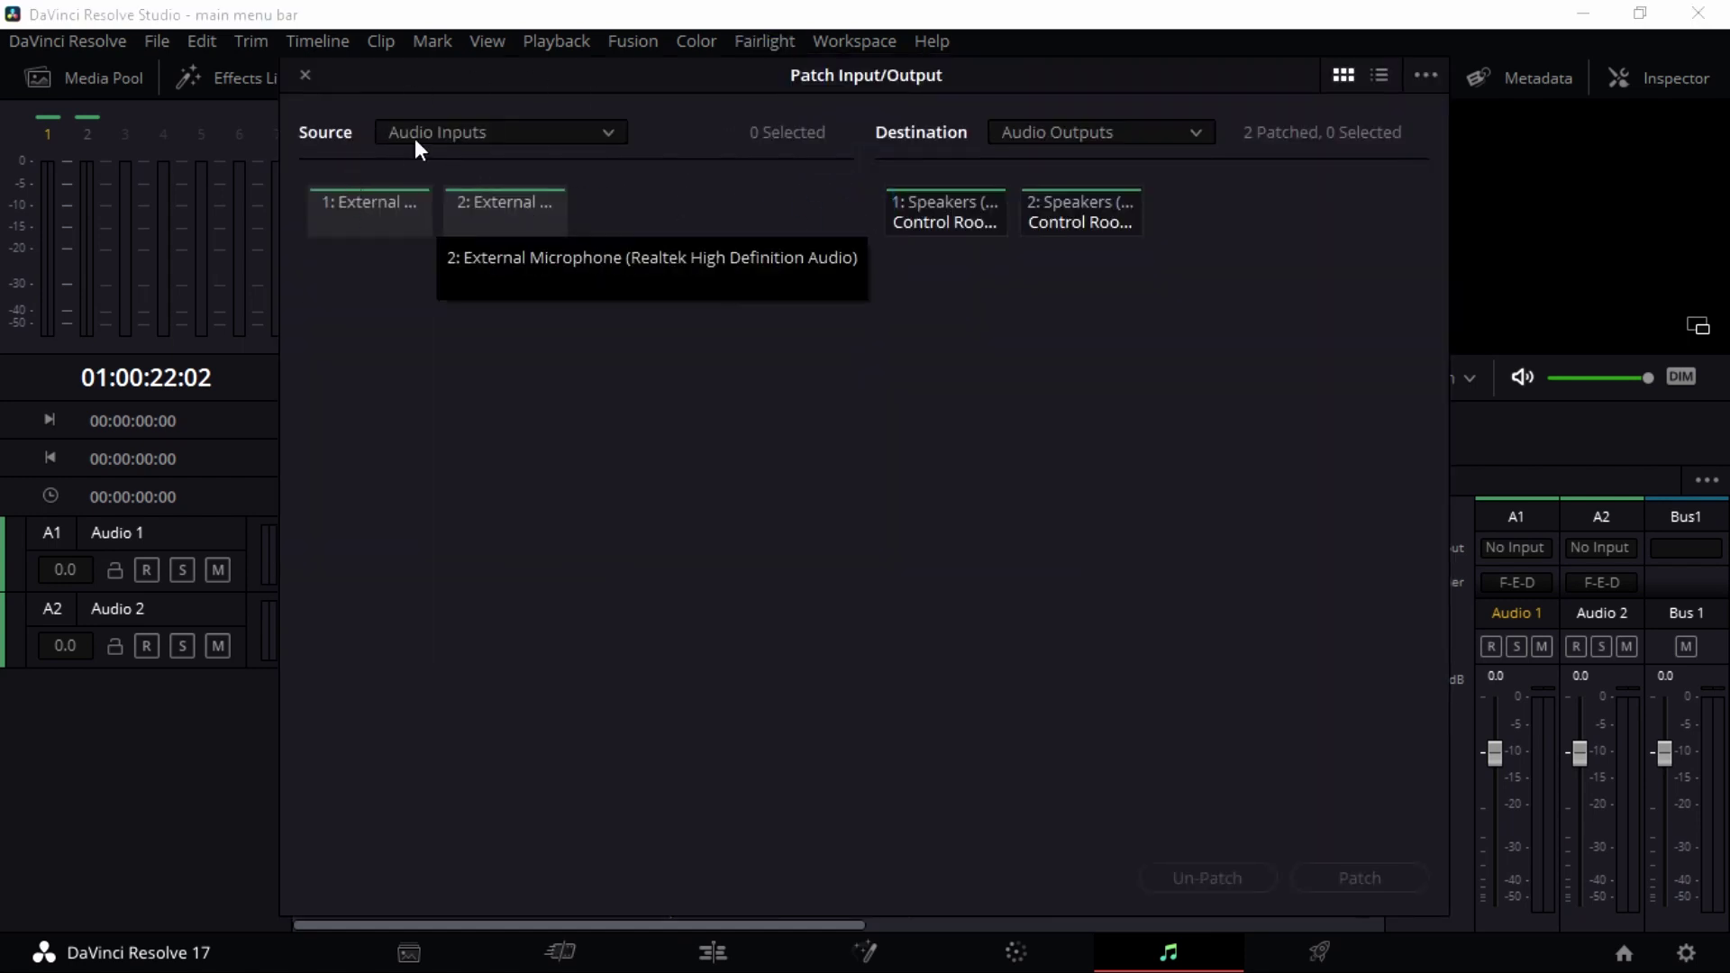
pyautogui.click(306, 76)
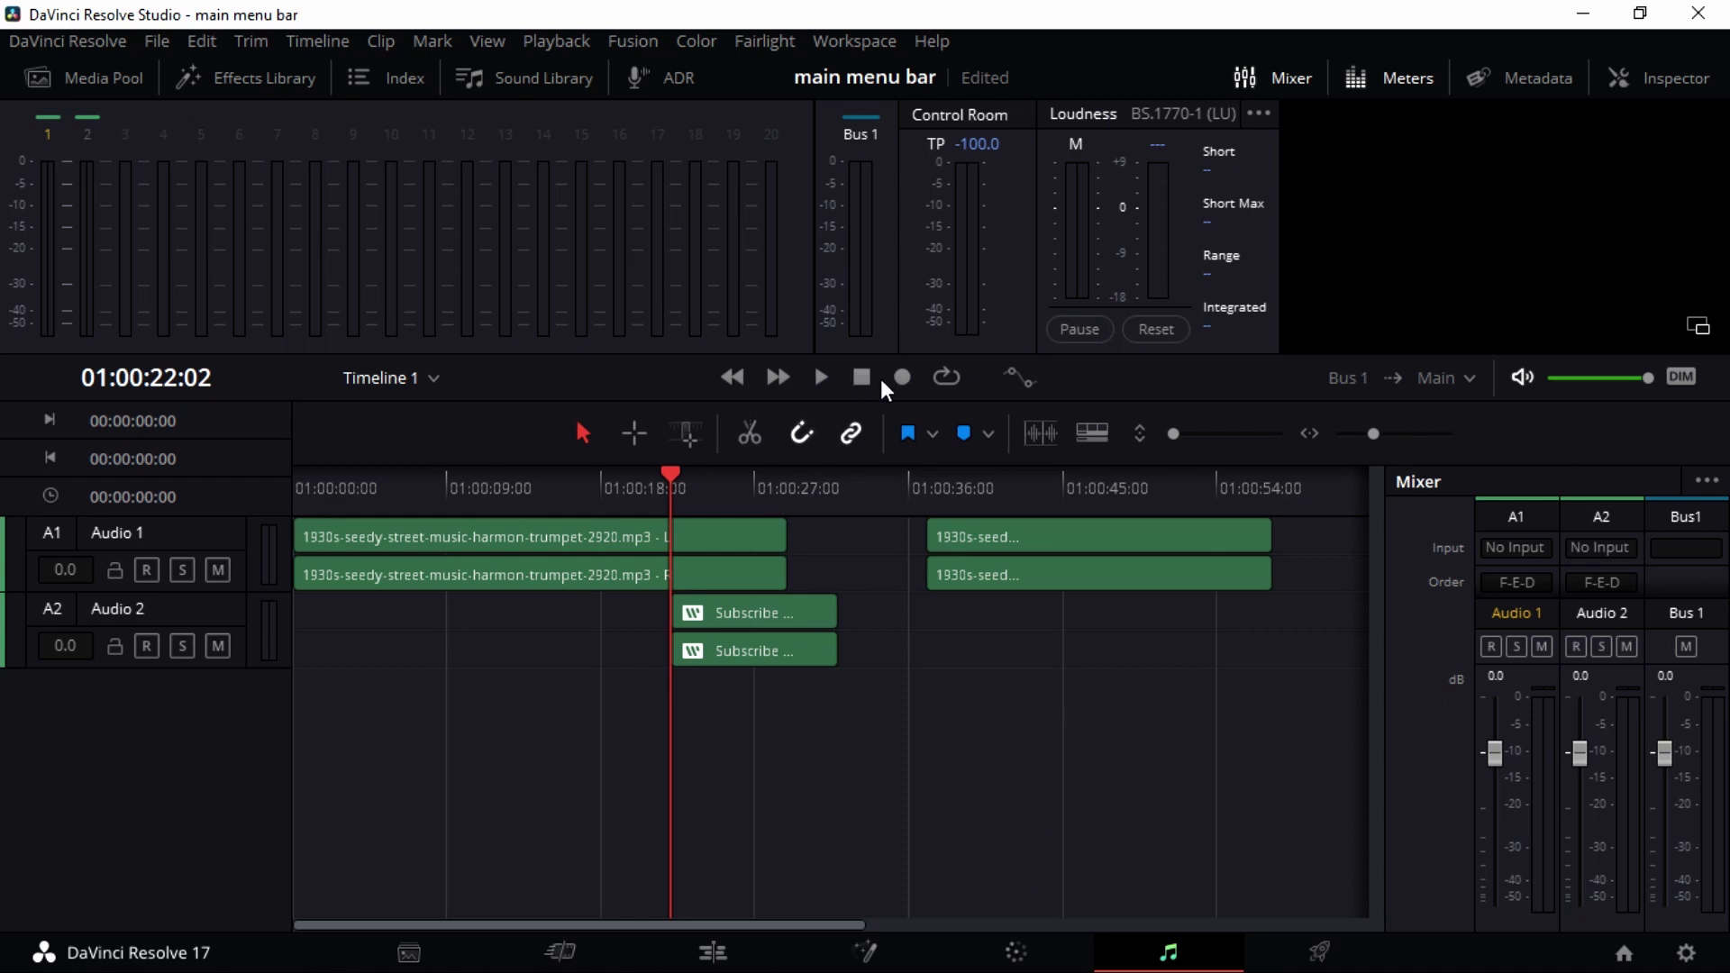
# Step: Select the Subscribe clip on the Audio 2 track and enable the Fairlight Mute and Dim options for monitoring
pyautogui.click(749, 41)
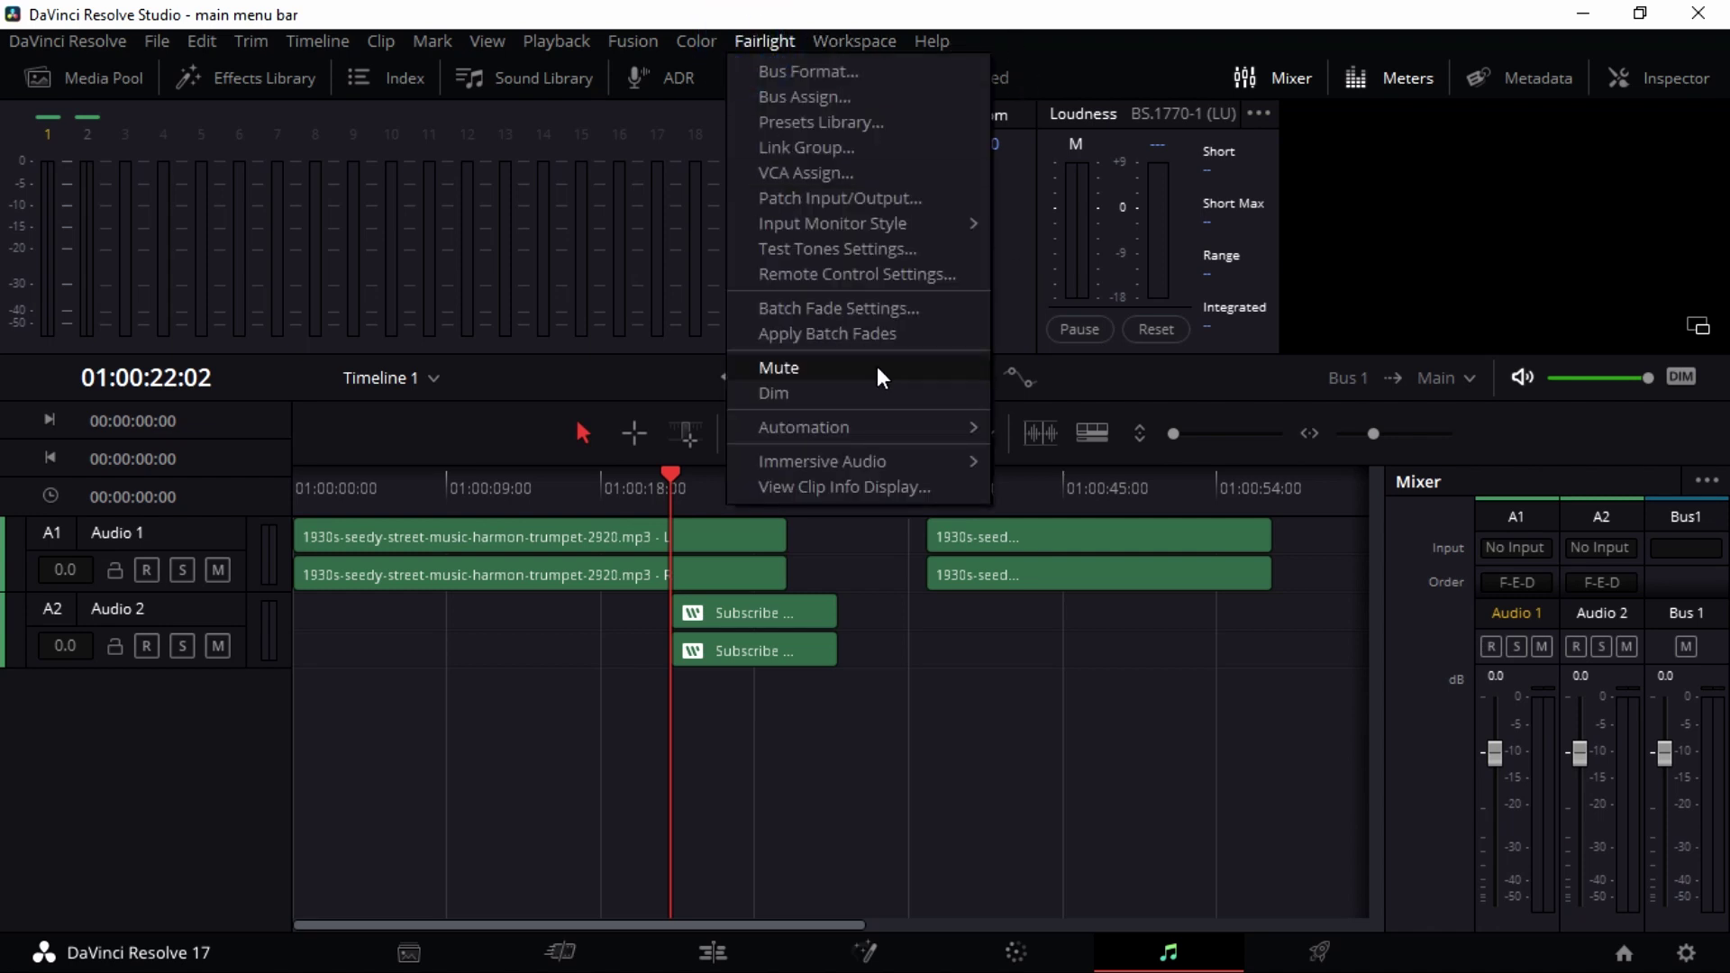
pyautogui.click(761, 617)
pyautogui.click(762, 617)
pyautogui.click(768, 42)
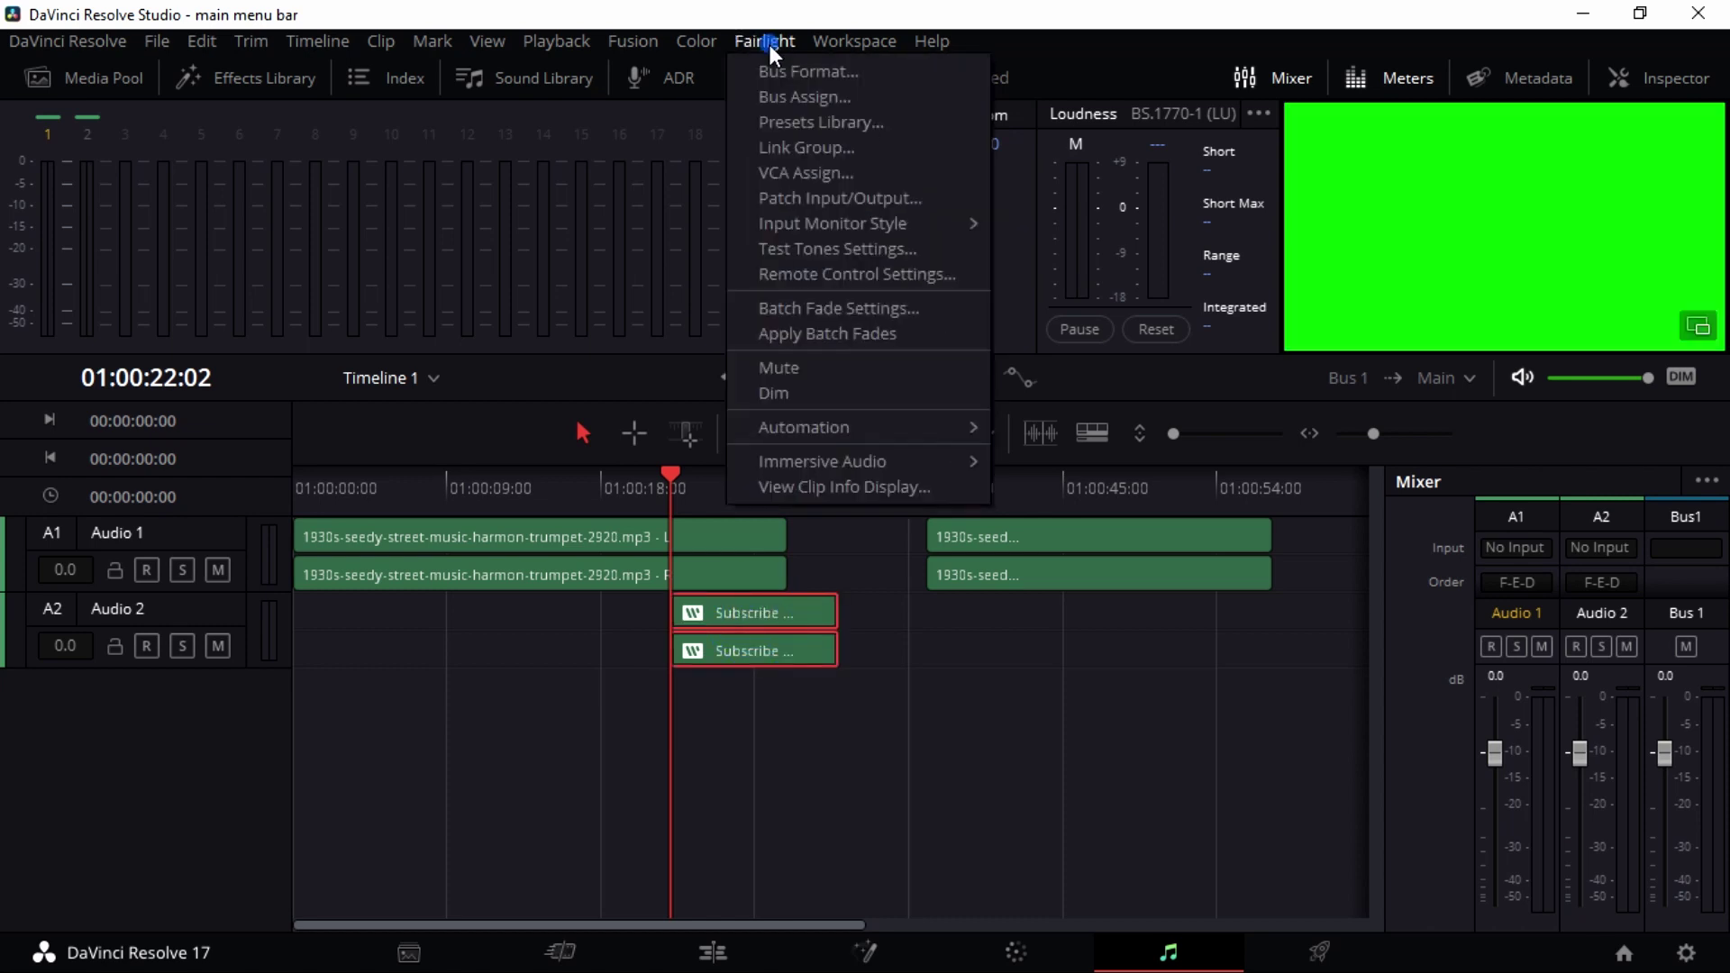
pyautogui.click(822, 366)
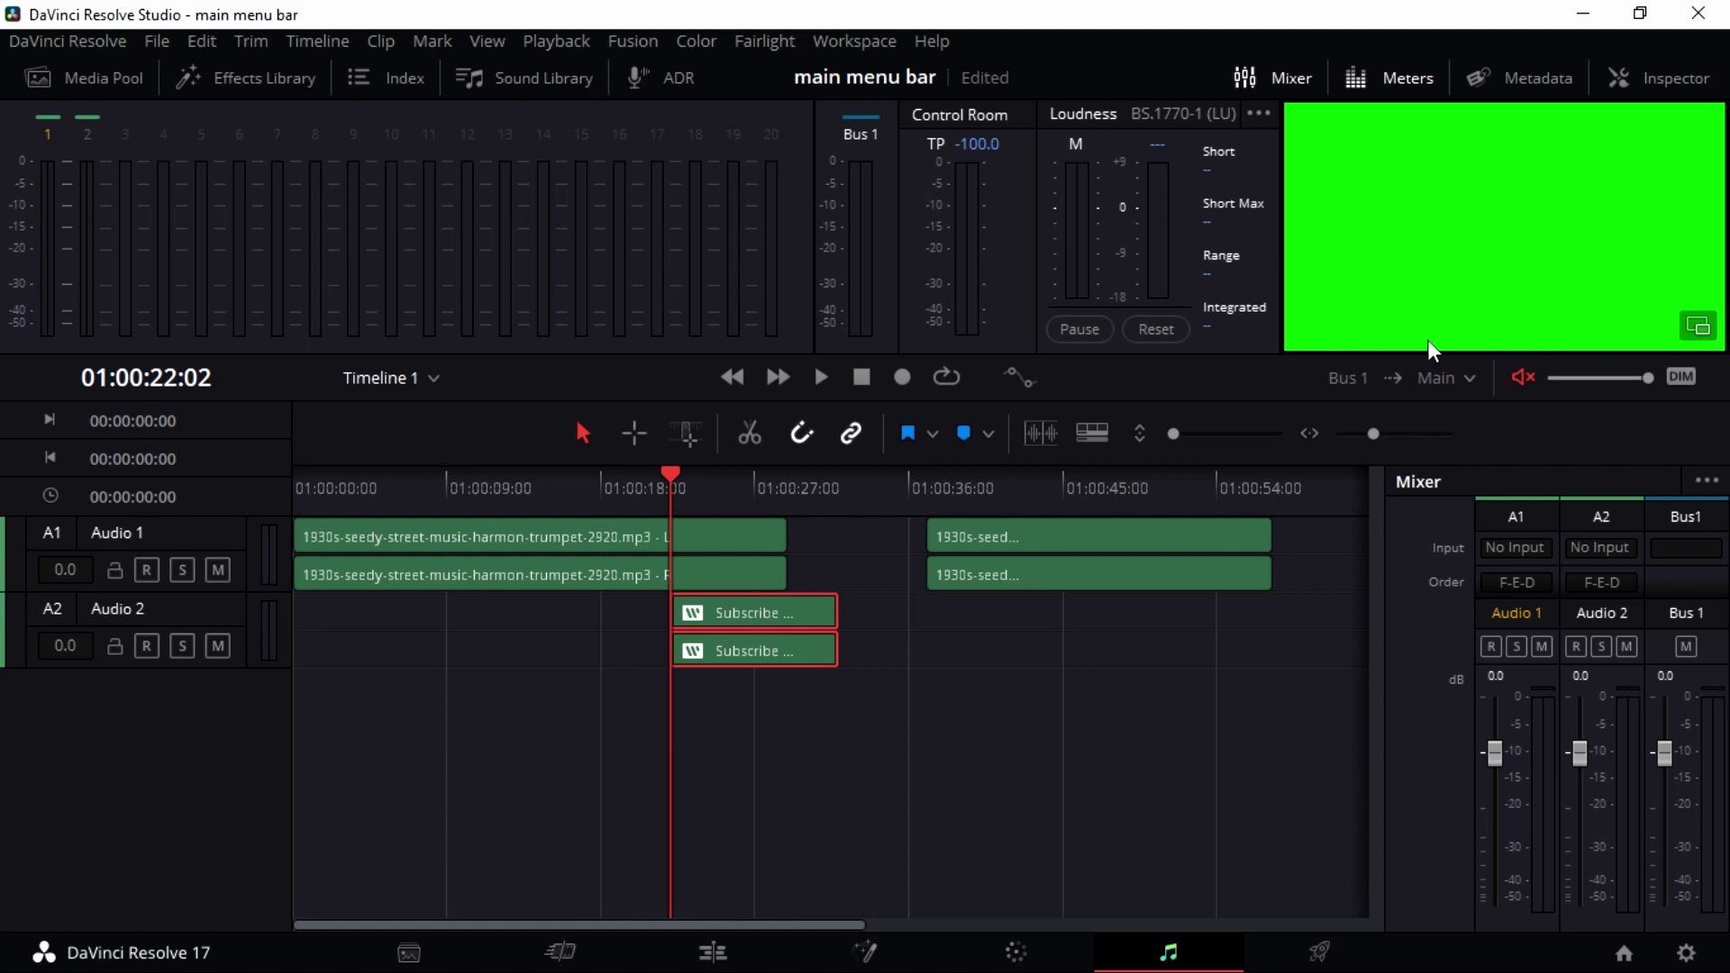
pyautogui.click(764, 42)
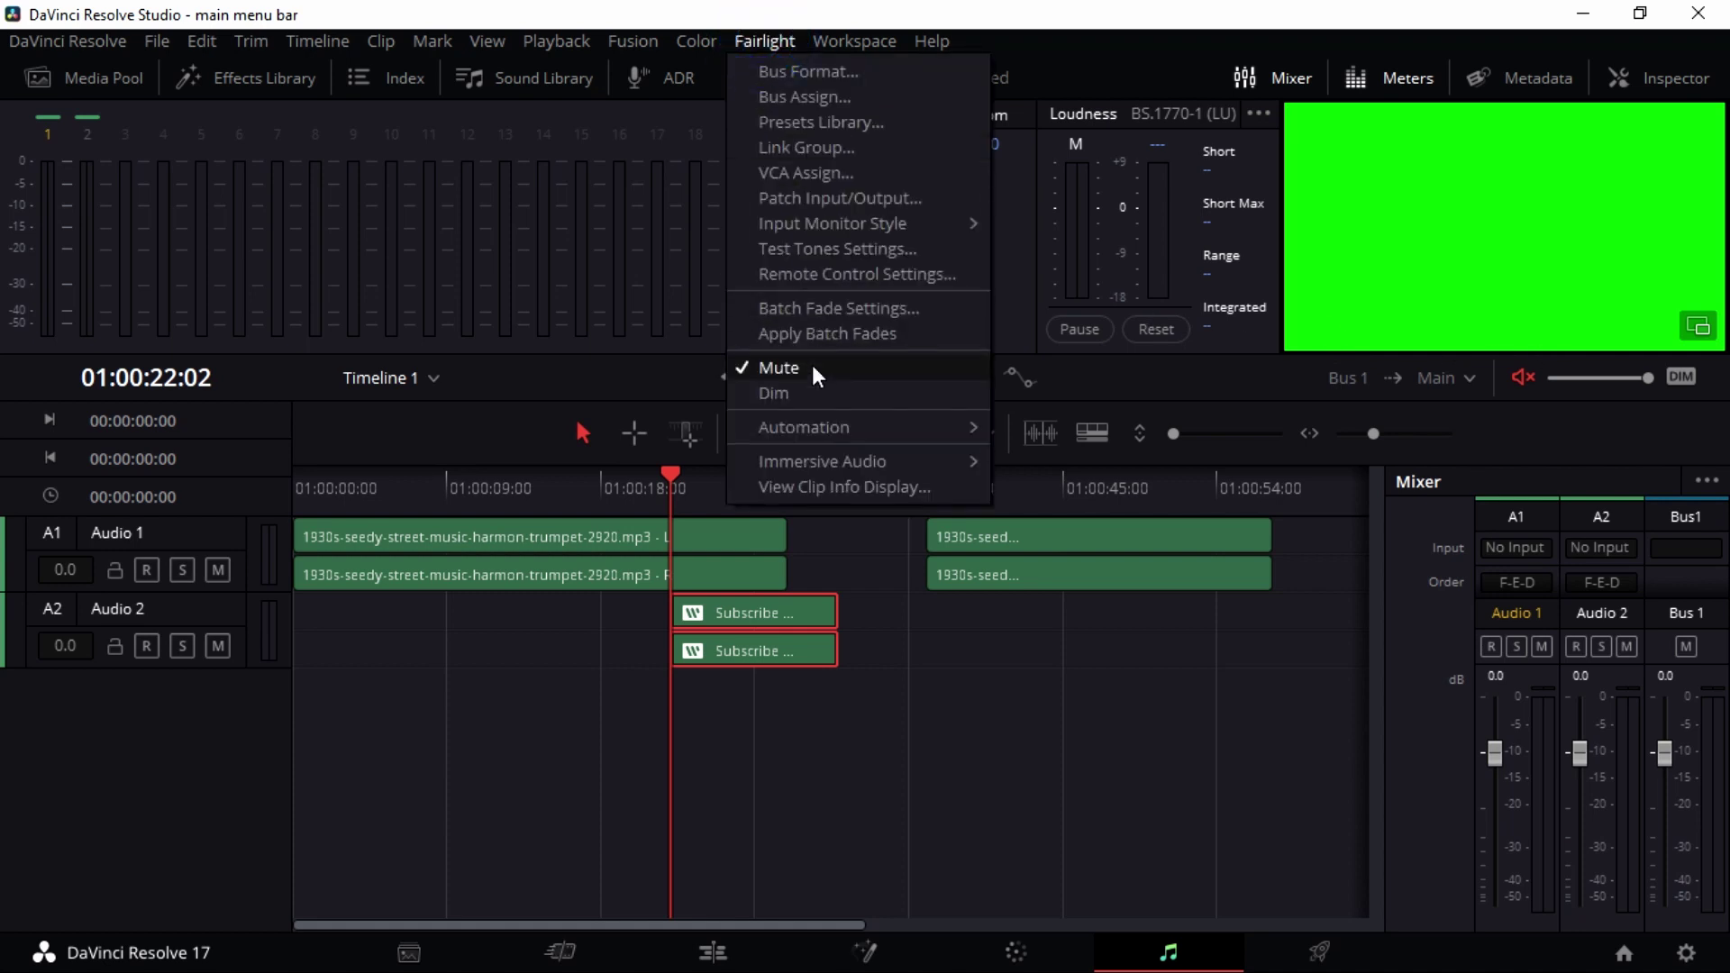
pyautogui.click(805, 391)
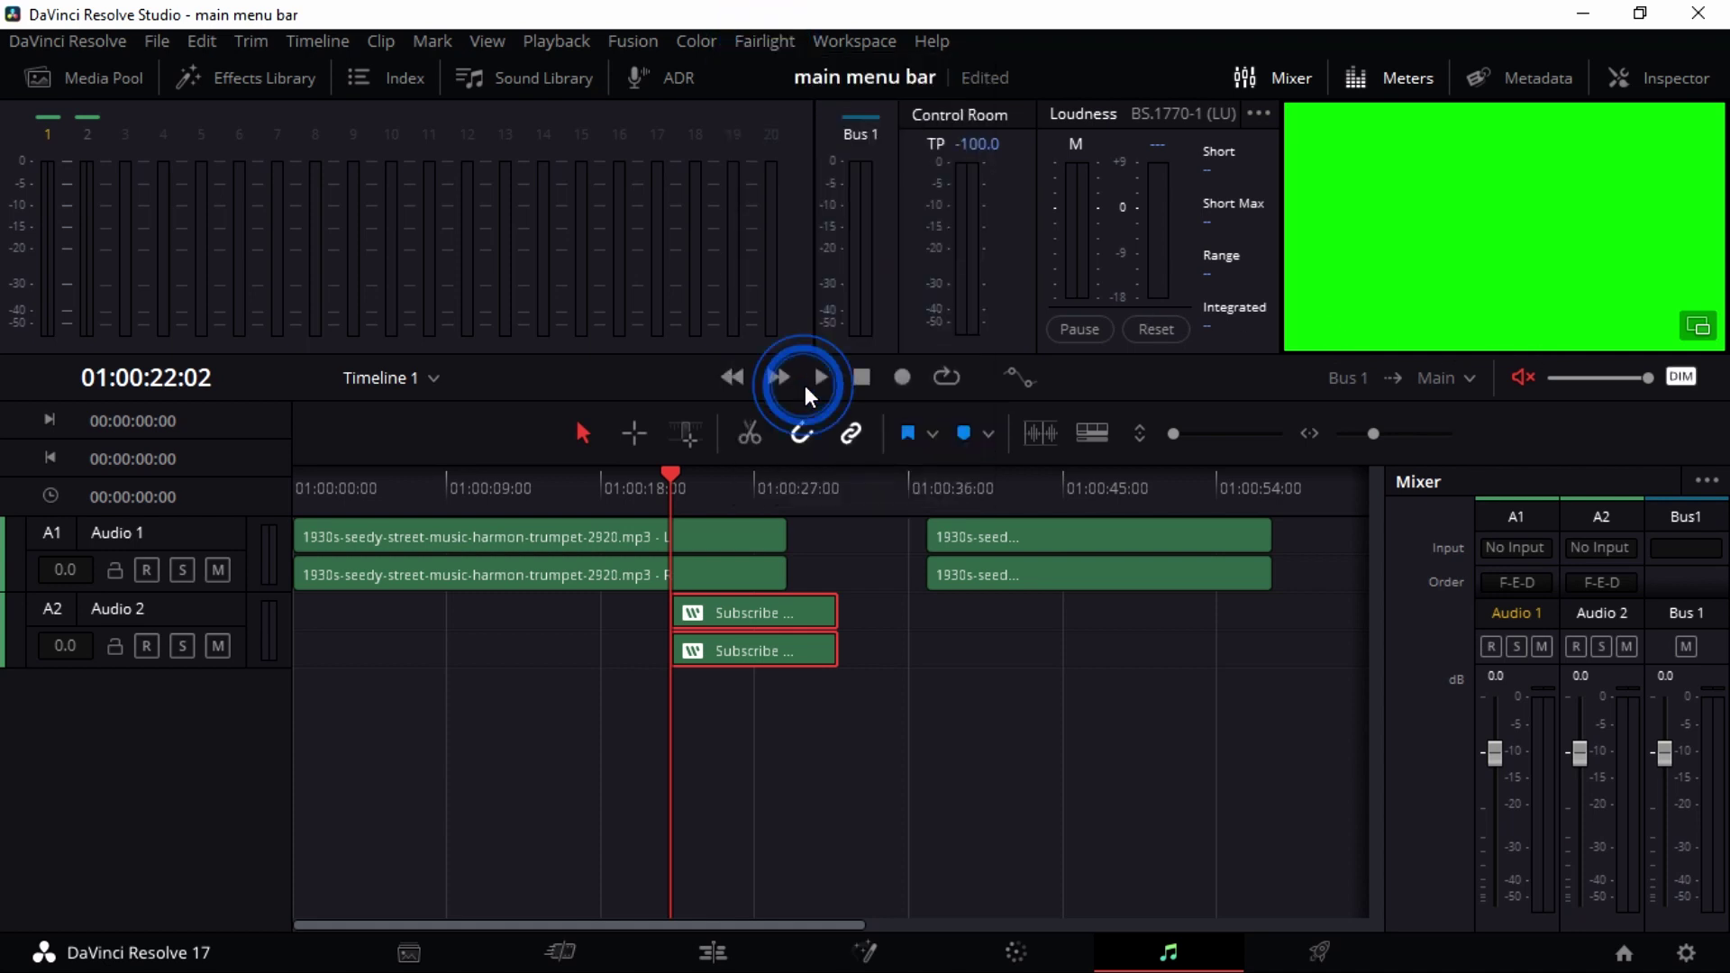
# Step: Turn off the monitoring mute and dim, and deselect the Subscribe clip on the Audio 2 track
pyautogui.click(1531, 377)
pyautogui.click(1679, 376)
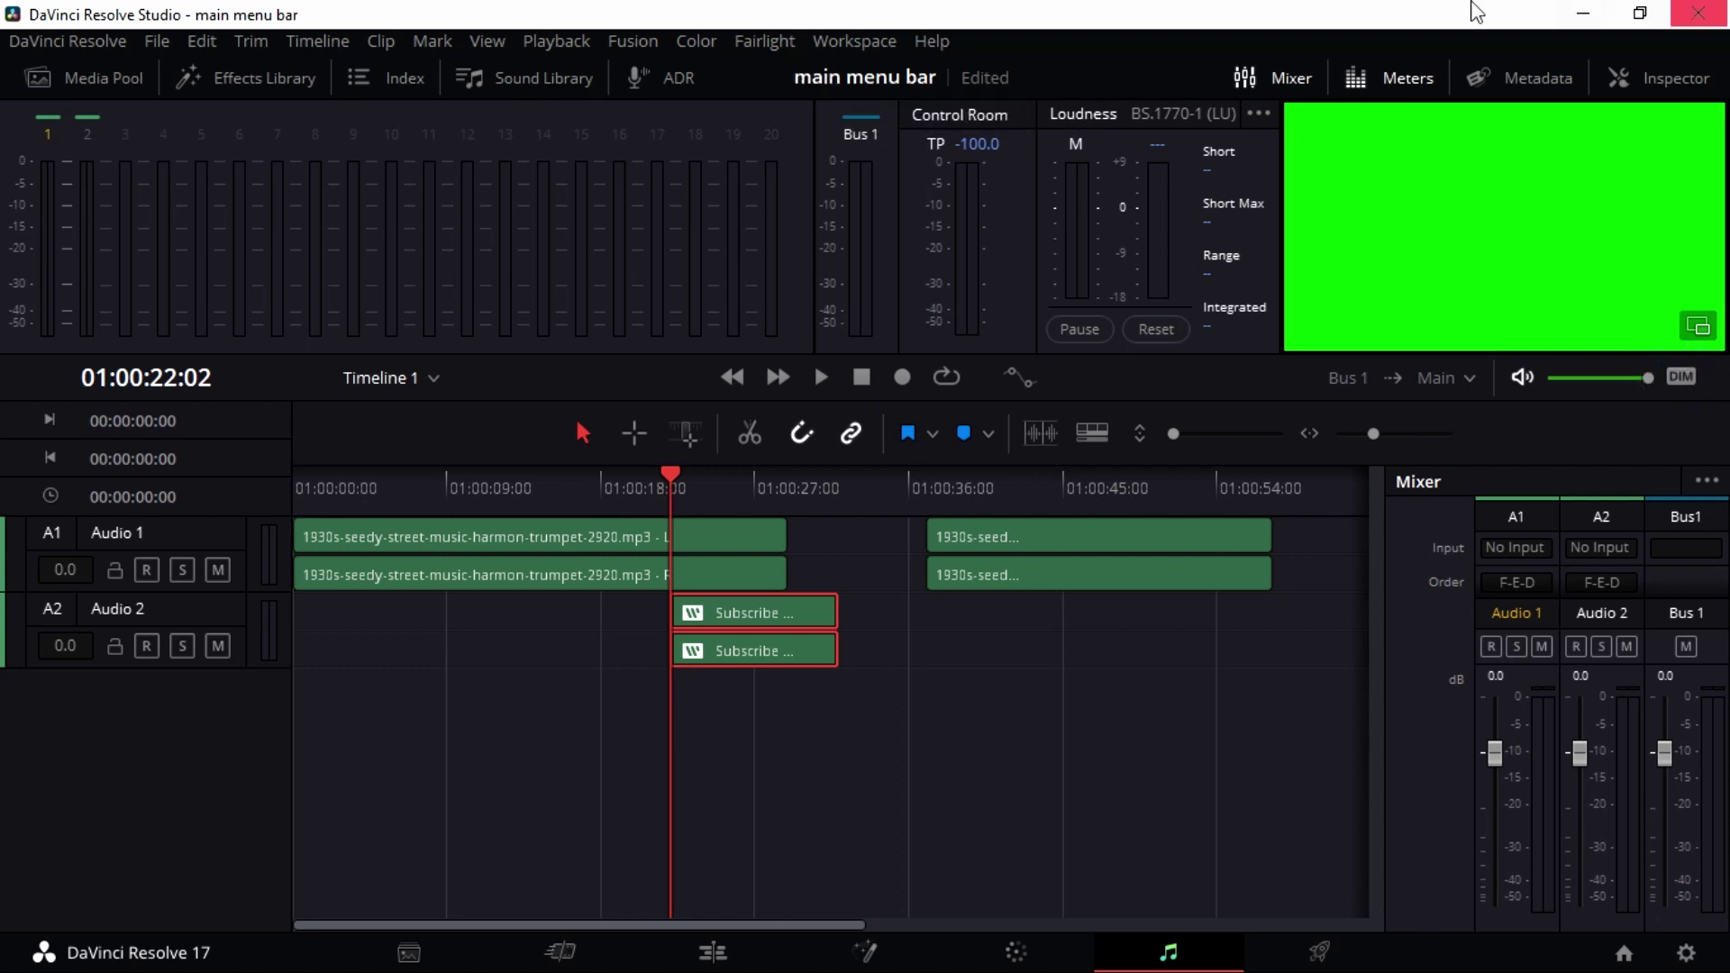
pyautogui.click(894, 667)
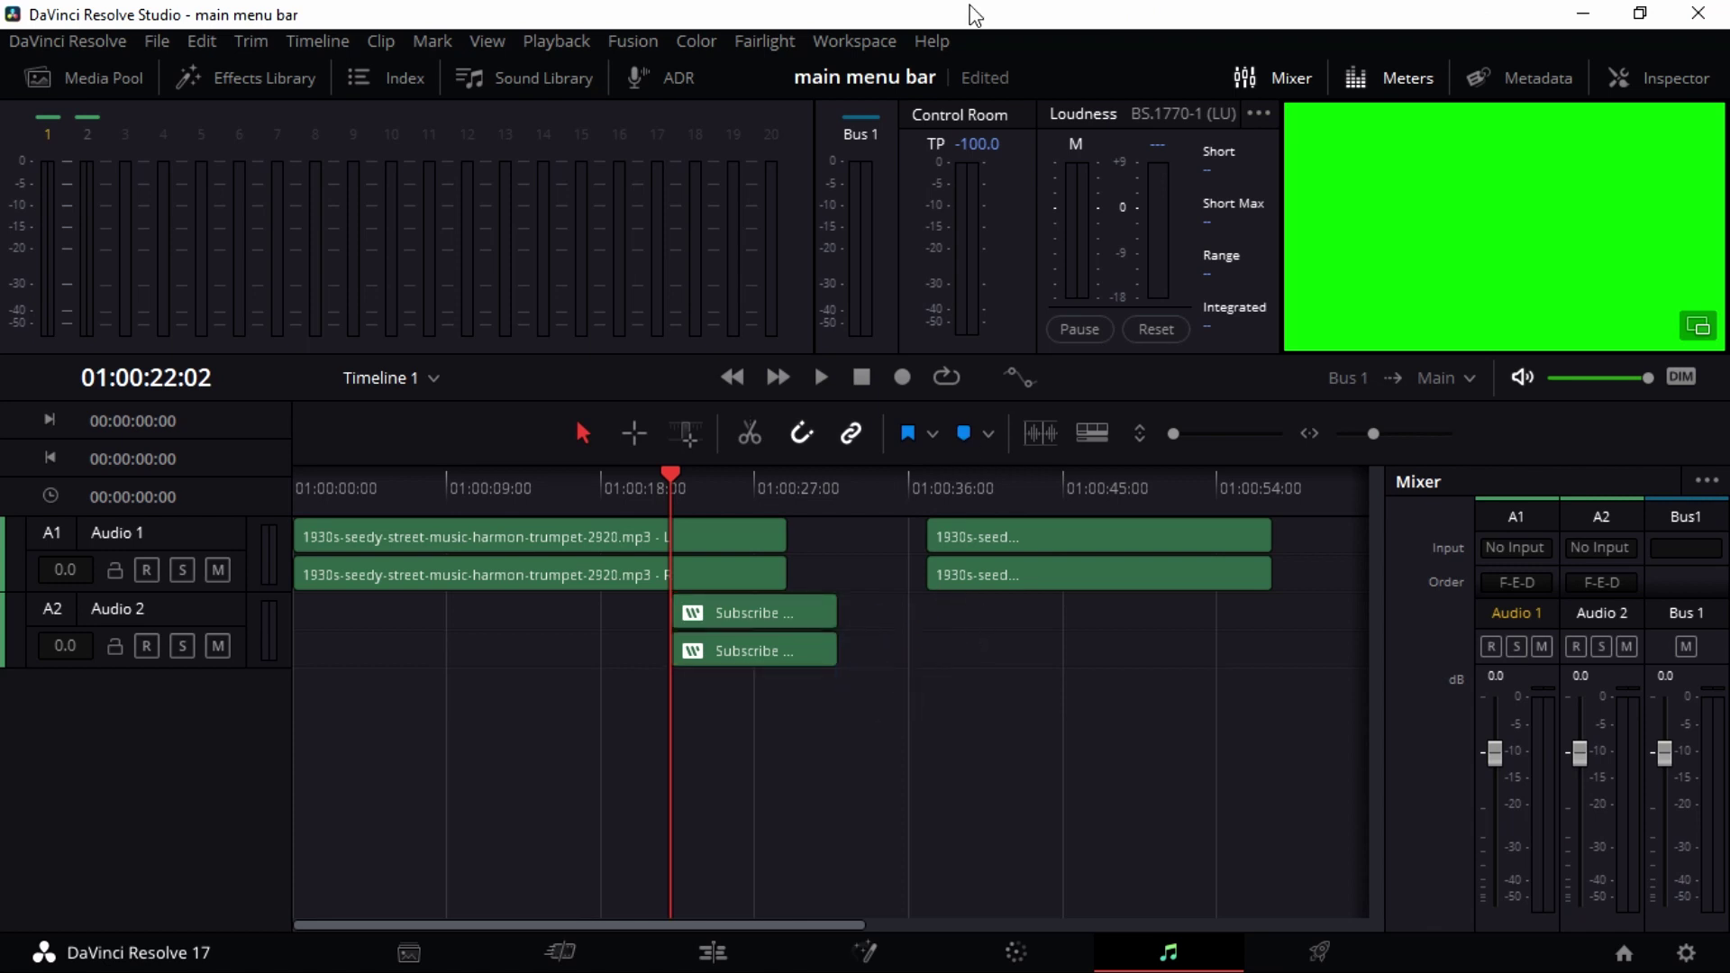
# Step: Glance at the Workspace commands and return to the Edit page
pyautogui.click(848, 46)
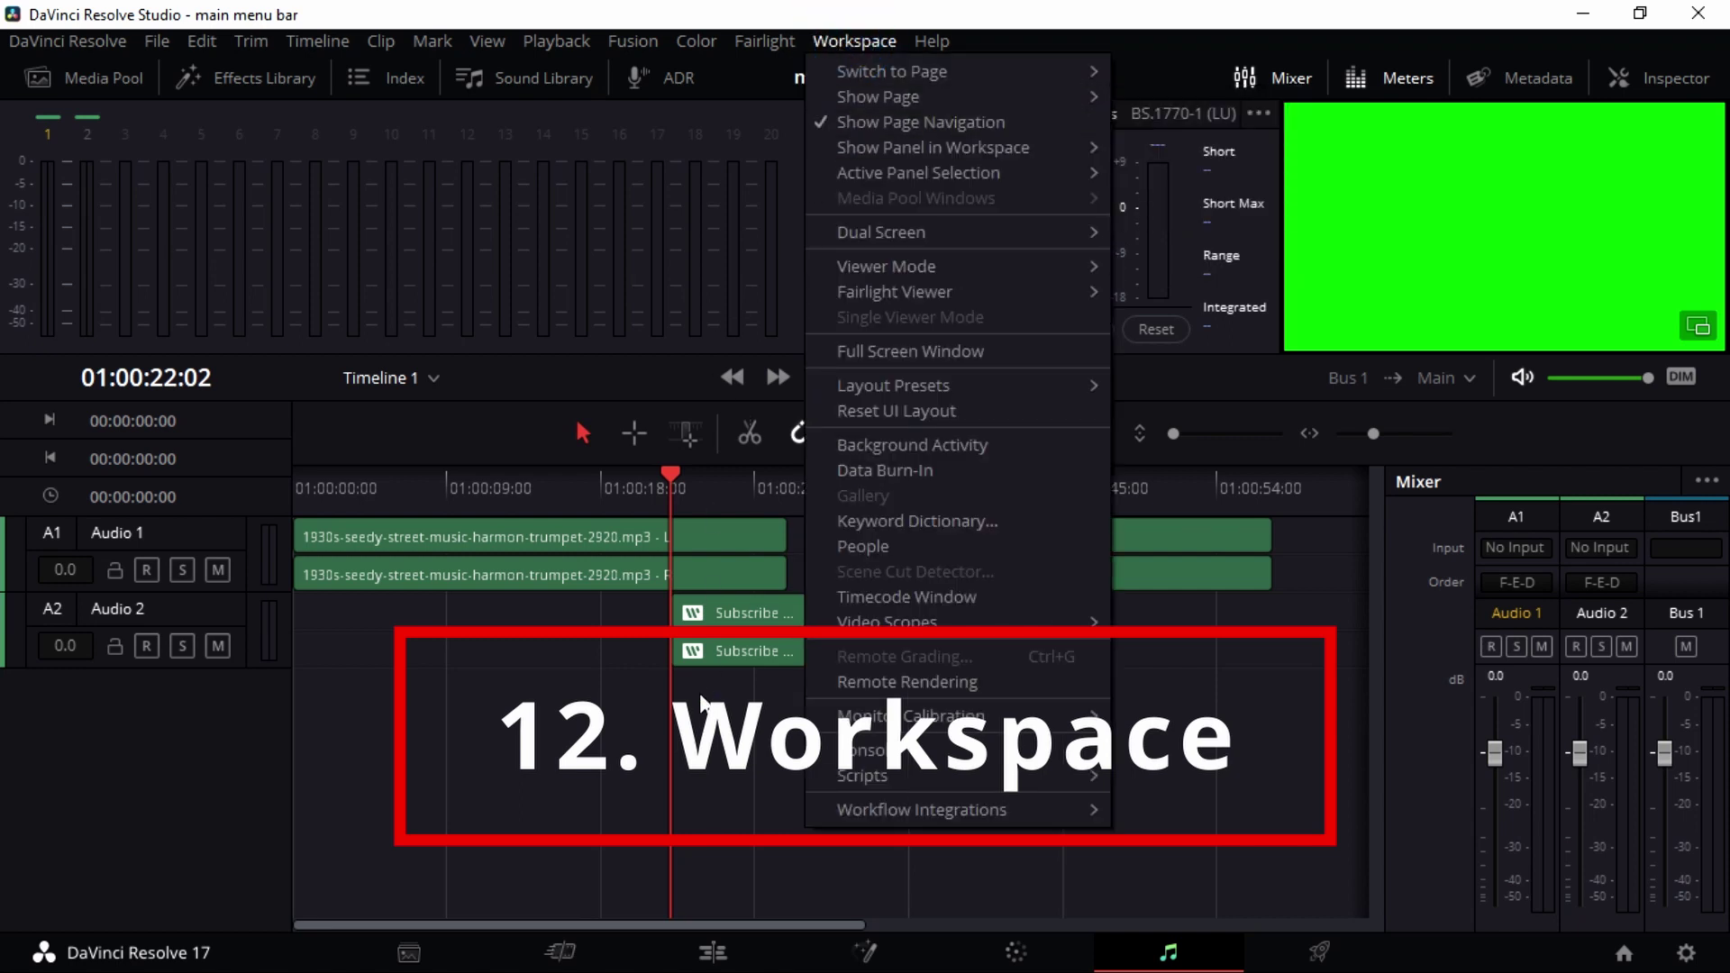
pyautogui.click(712, 953)
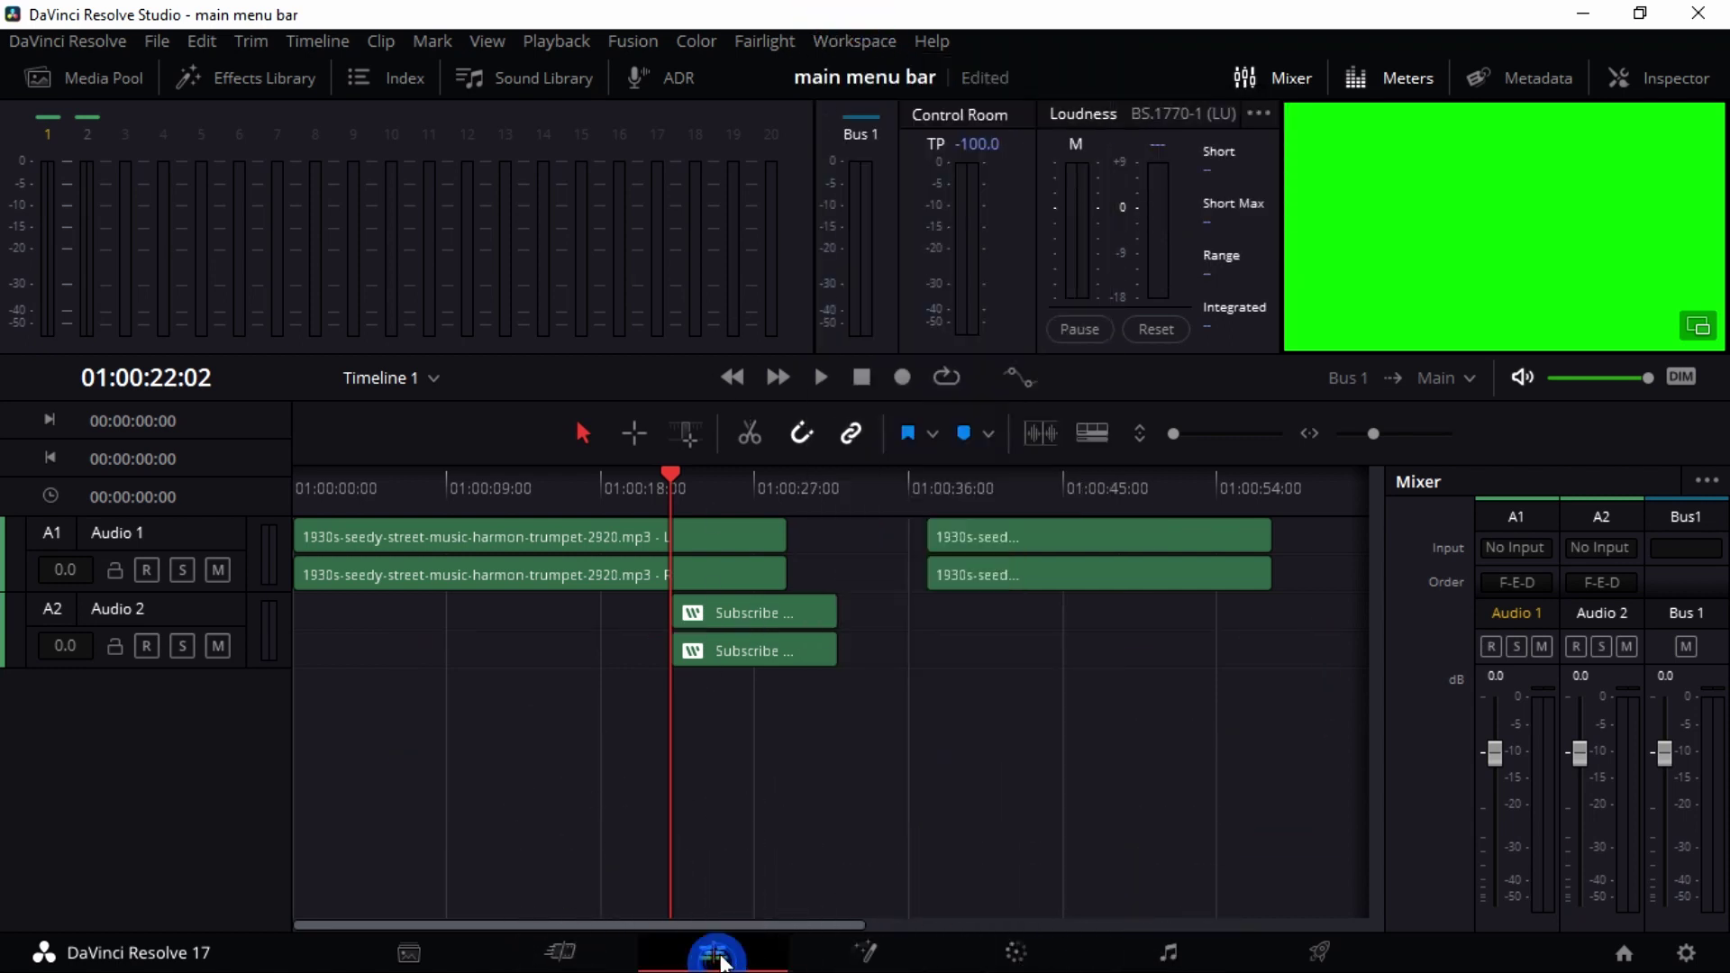
# Step: Try the Workspace Switch to Page command with the Deliver page and come back to the Edit page
pyautogui.click(867, 40)
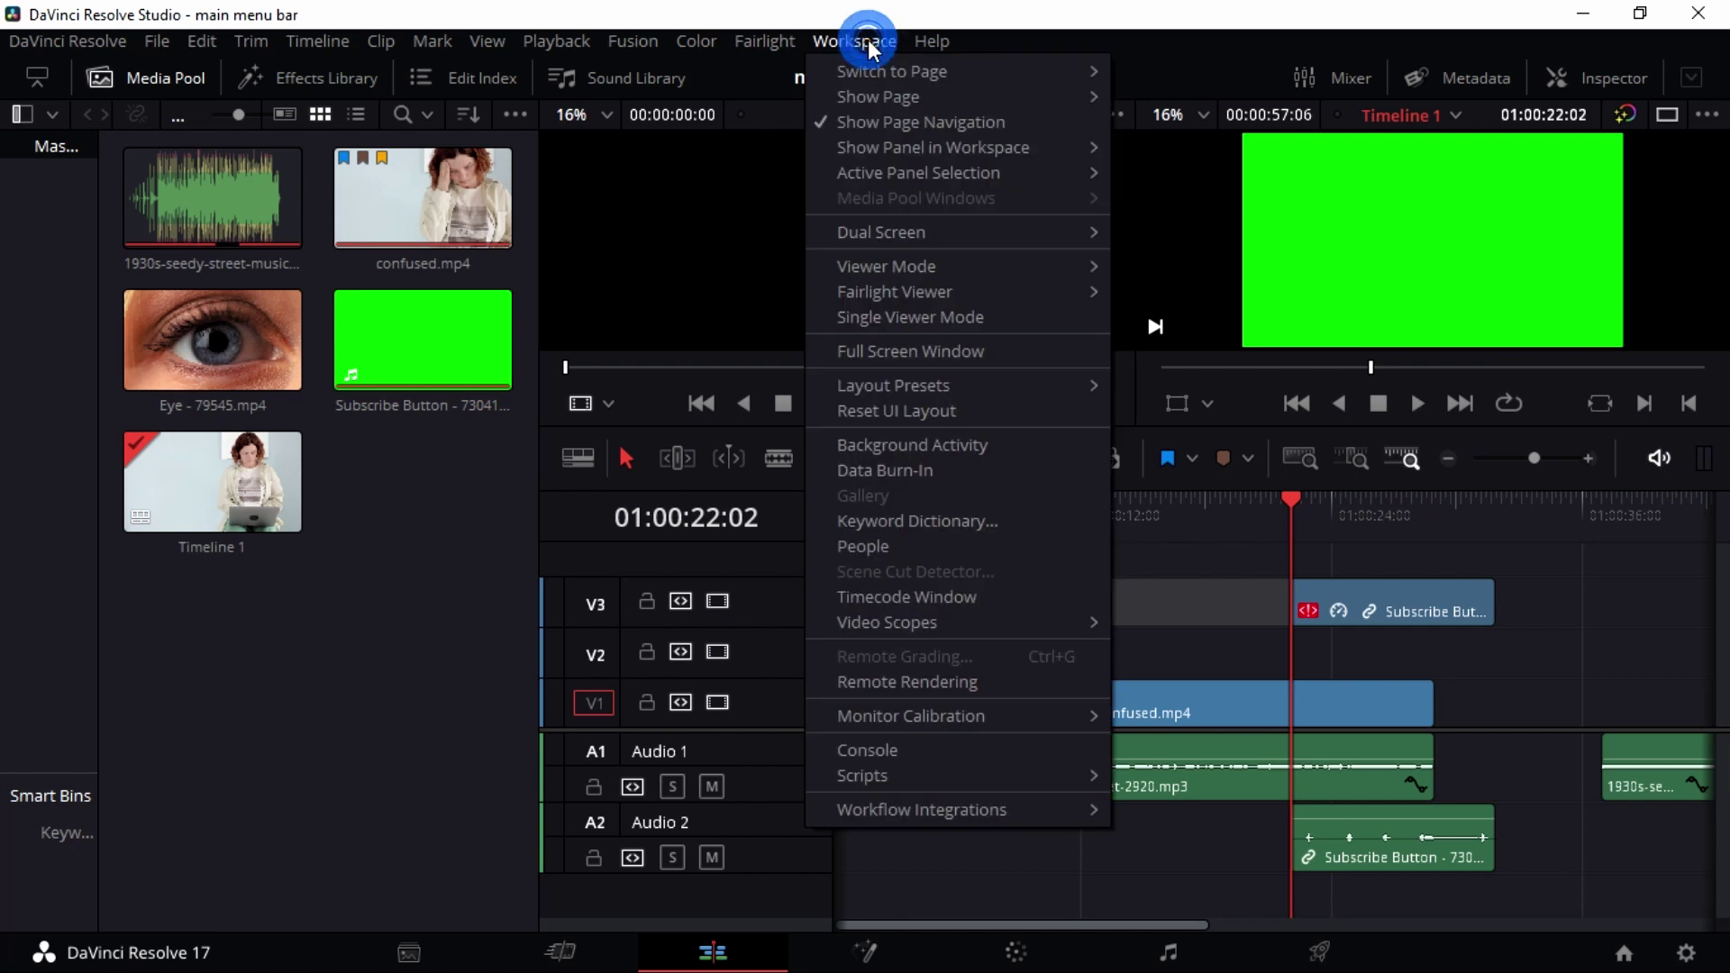
pyautogui.moveTo(980, 72)
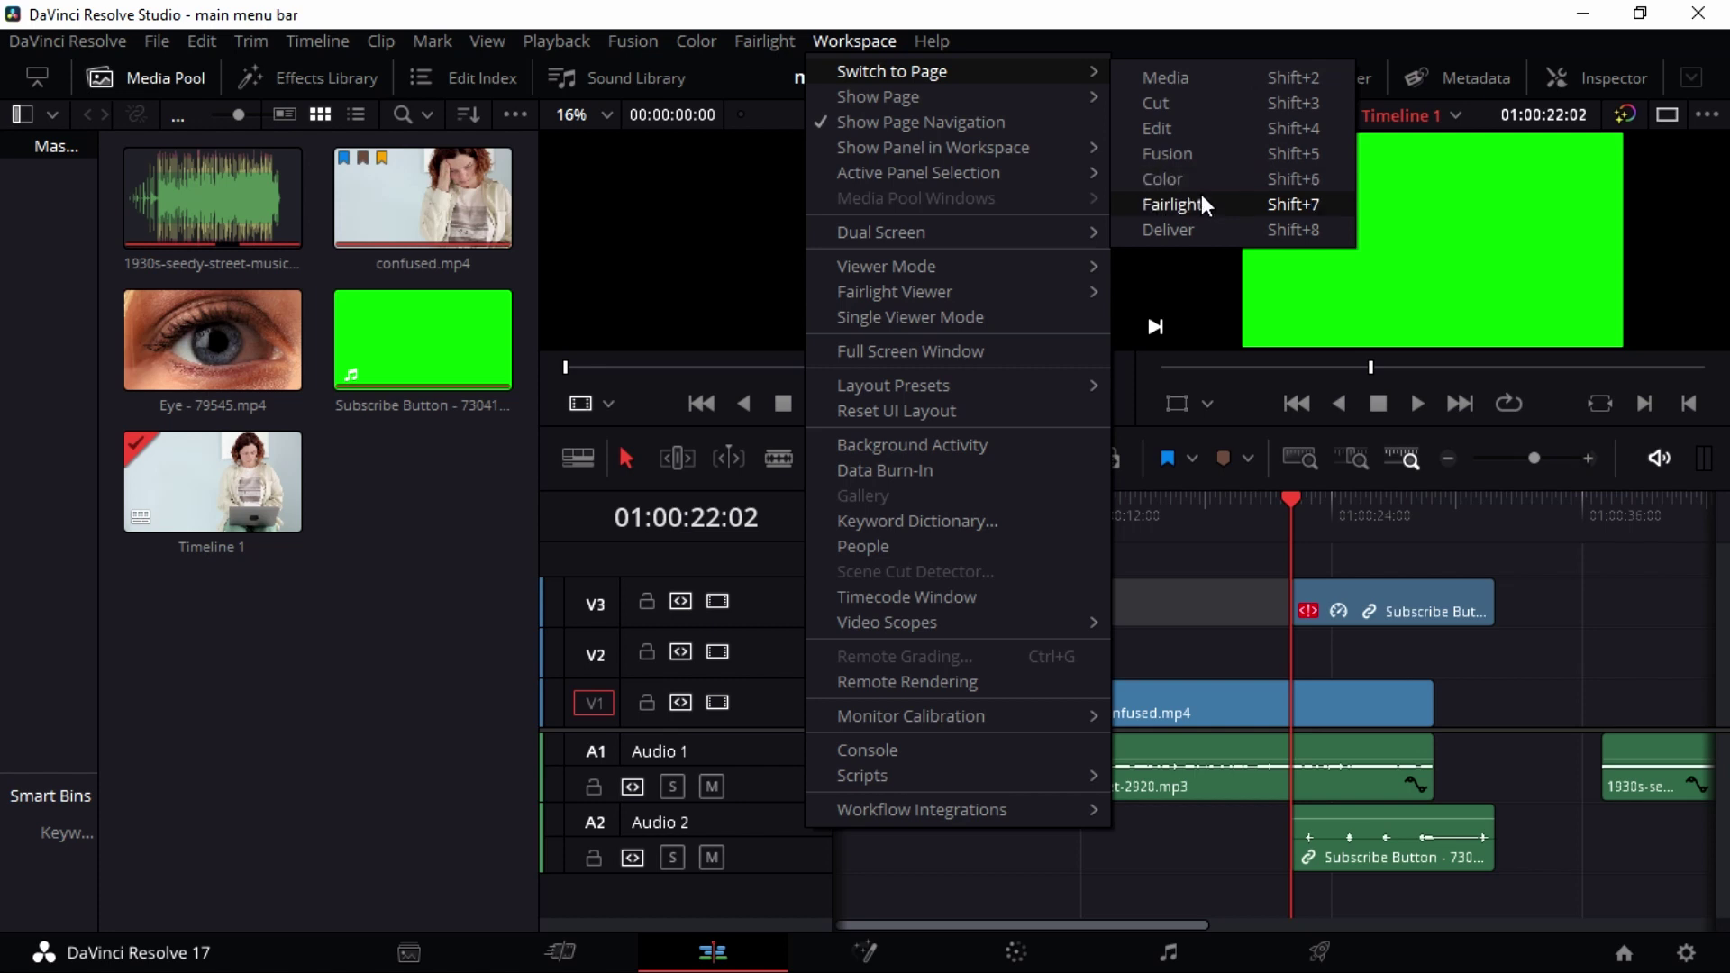
pyautogui.click(1164, 227)
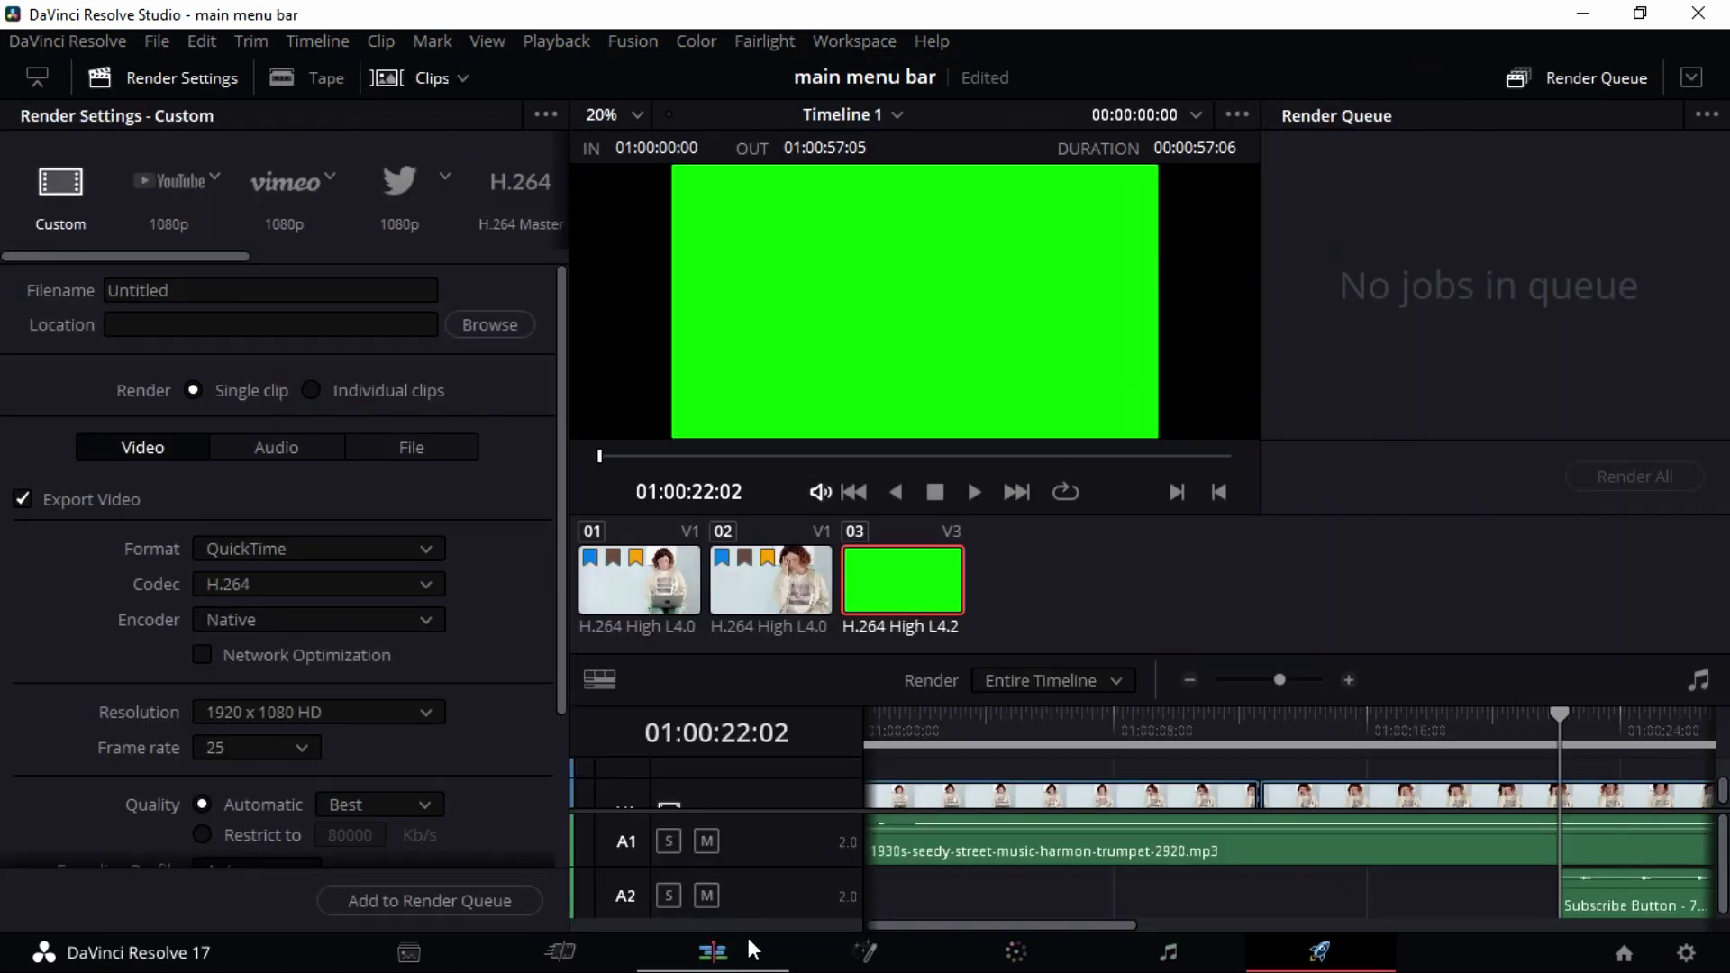
pyautogui.click(712, 950)
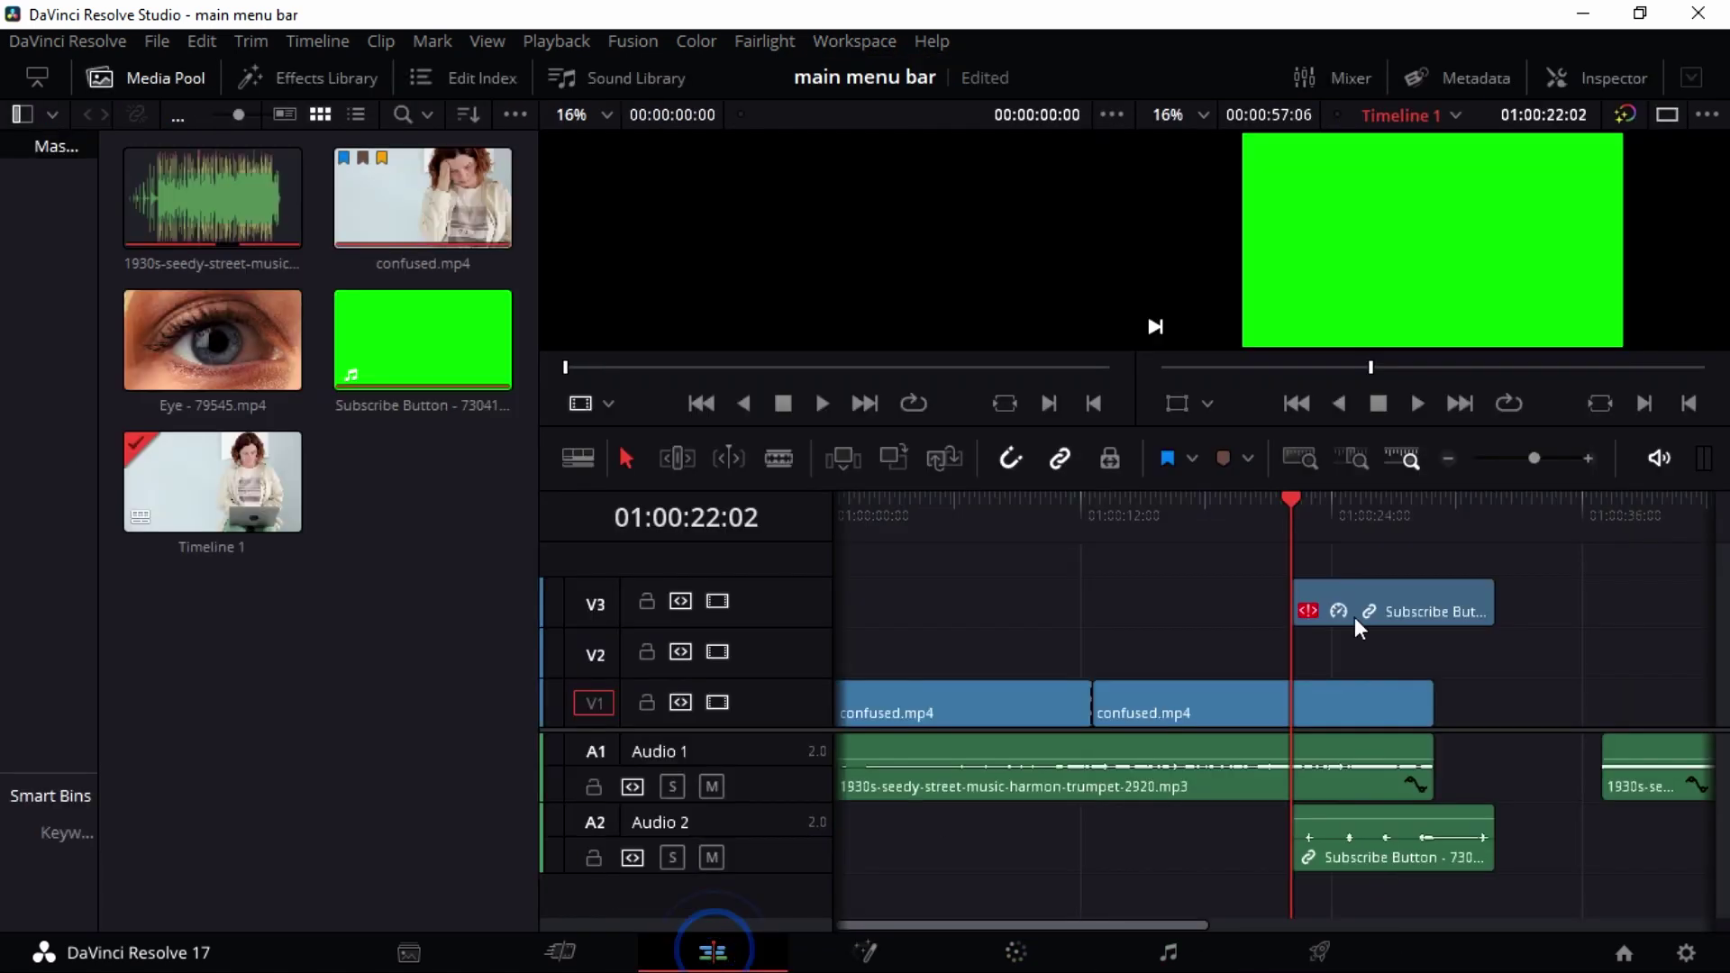
# Step: Hide the Fusion page from the page navigation using the Workspace Show Page options
pyautogui.click(867, 45)
pyautogui.moveTo(981, 98)
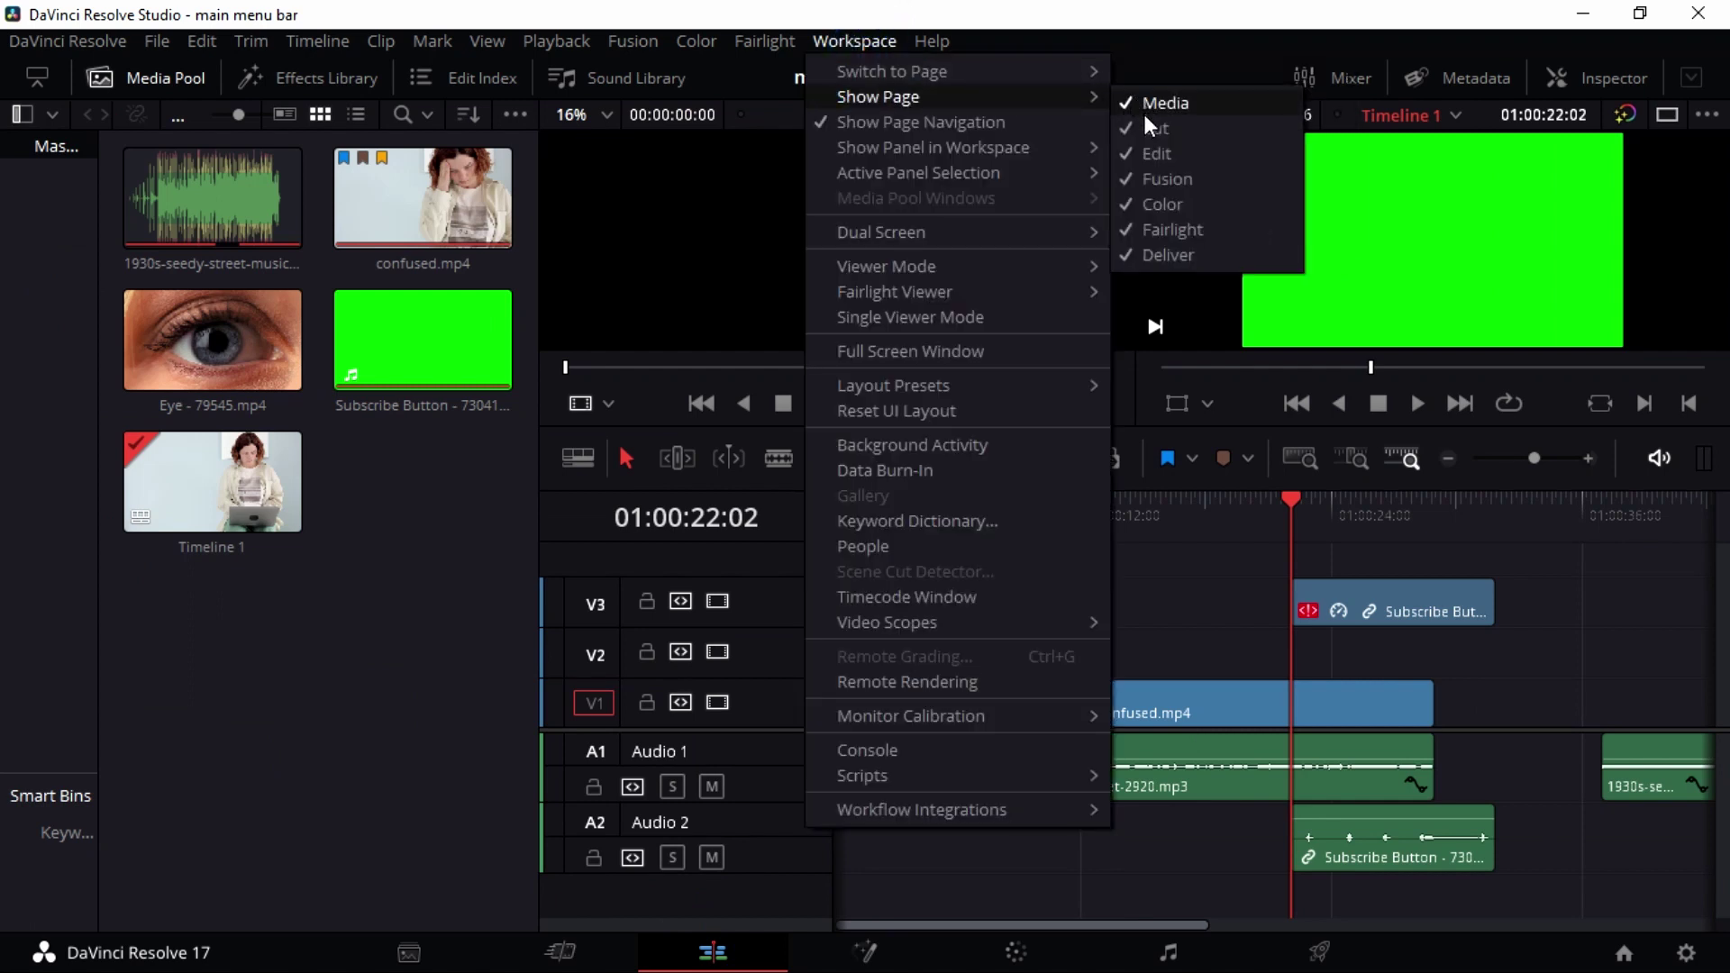
pyautogui.click(1146, 175)
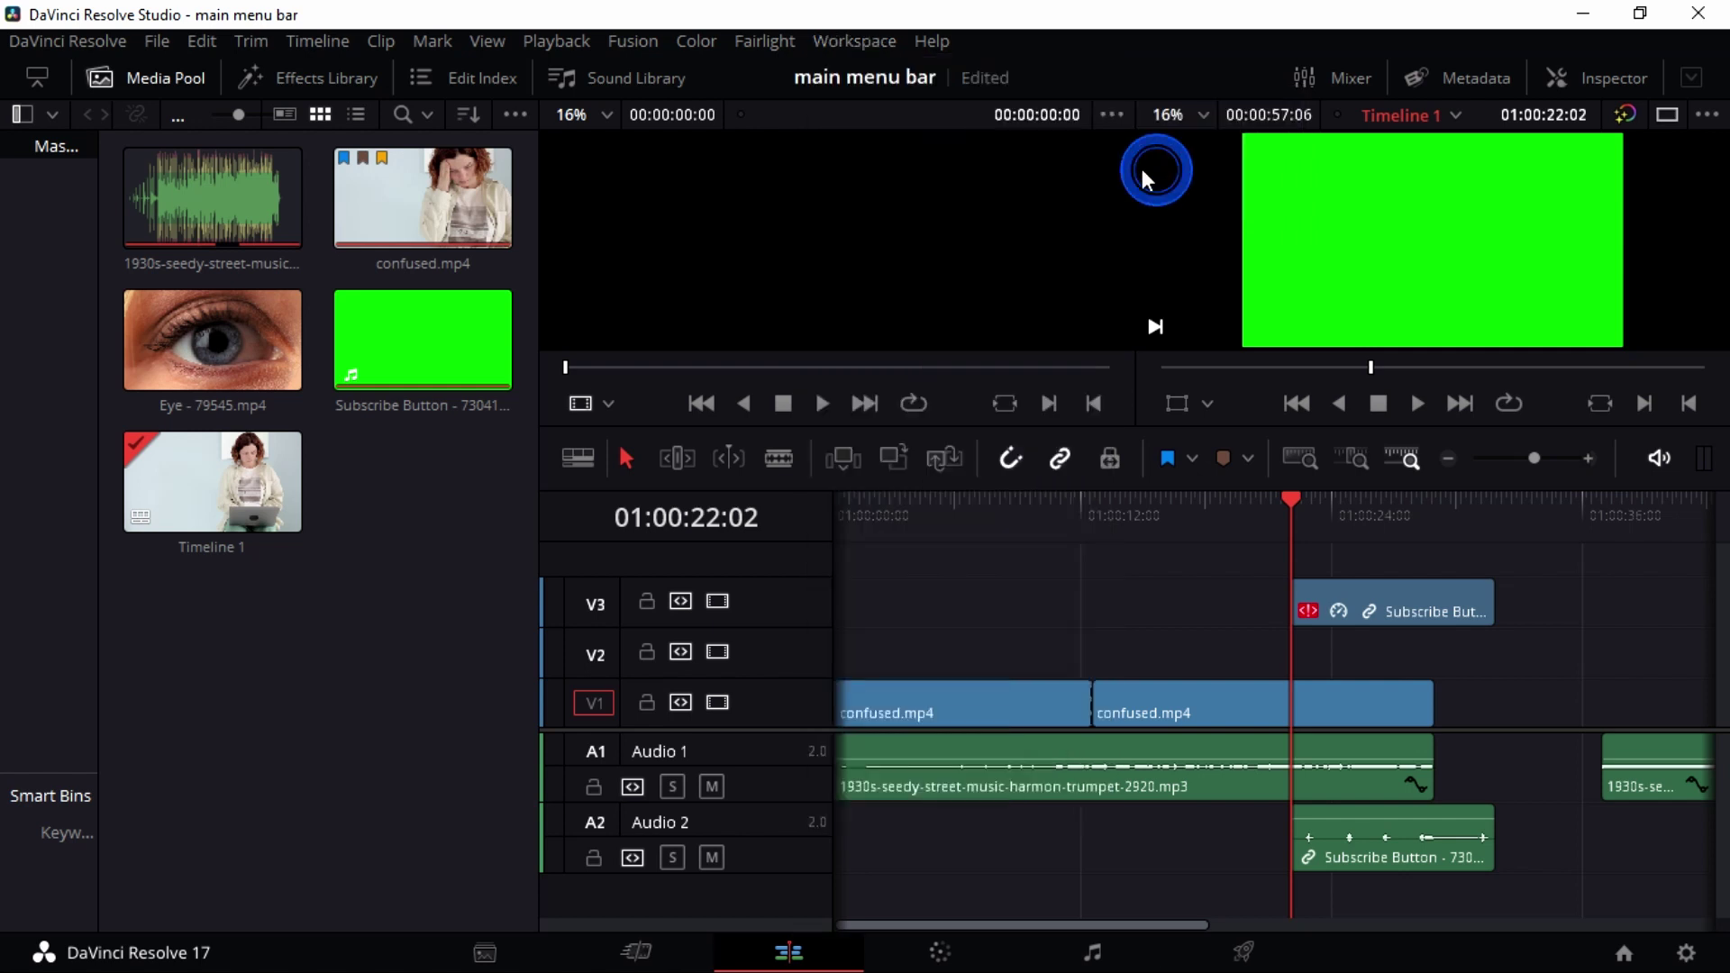
# Step: View the Active Panel Selection choices and hide the Color page from the page navigation
pyautogui.click(892, 43)
pyautogui.moveTo(923, 172)
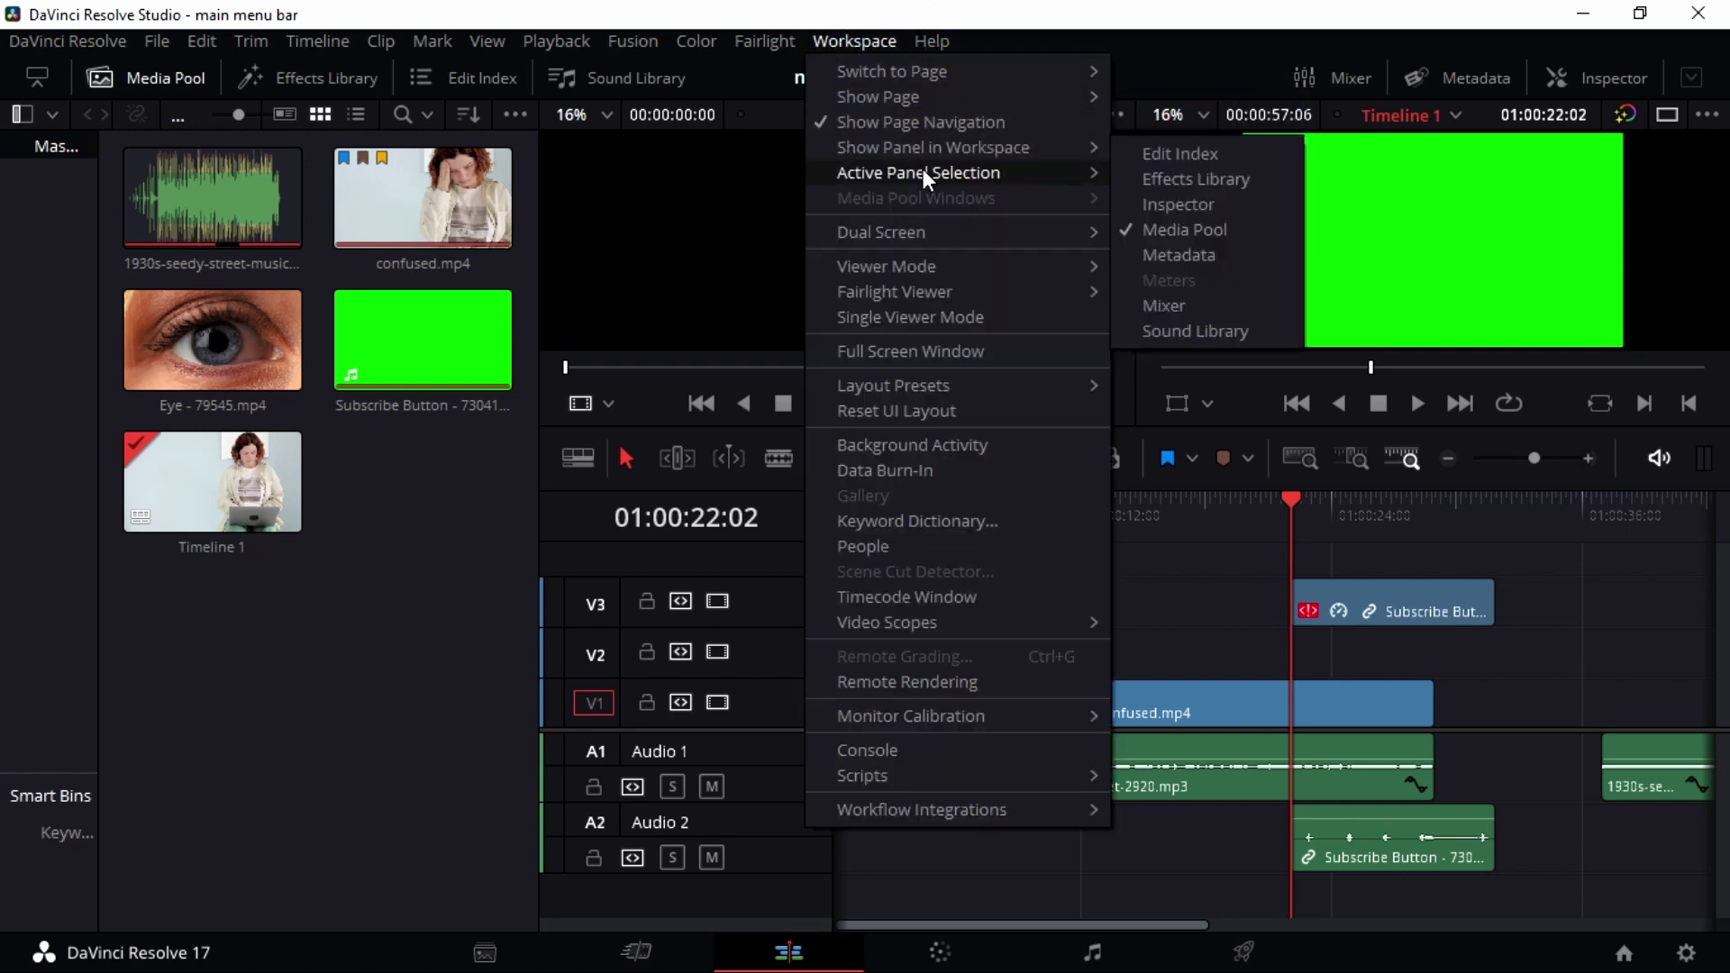
pyautogui.moveTo(1045, 99)
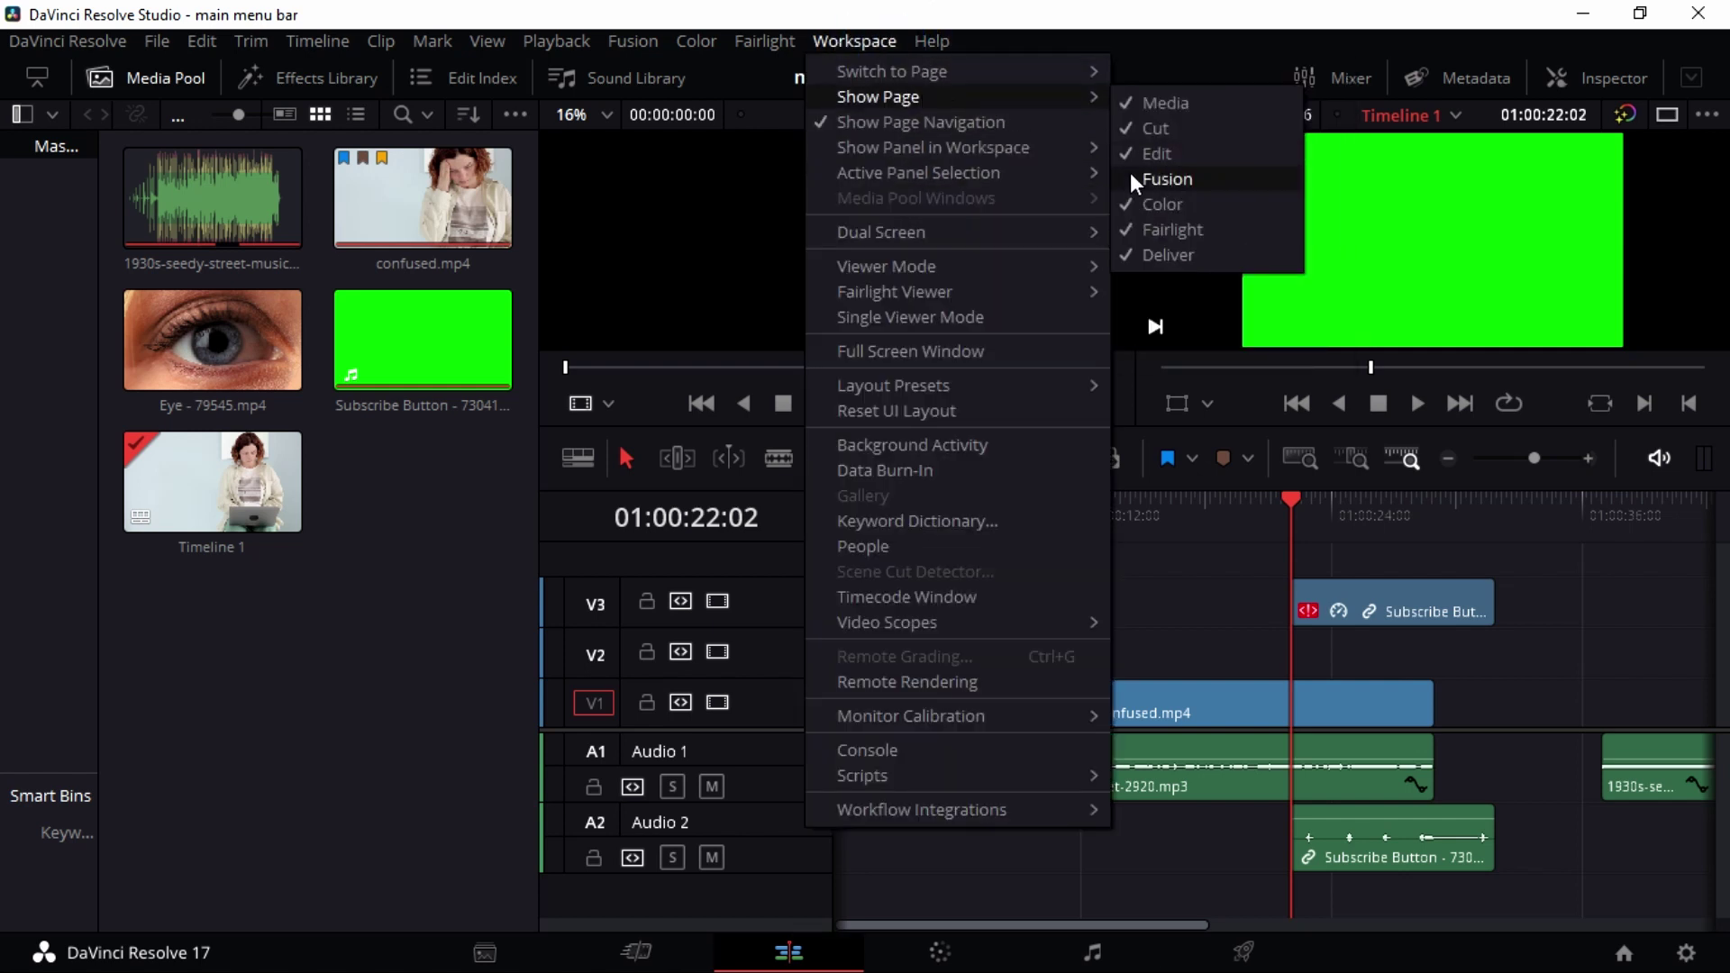
pyautogui.click(1139, 195)
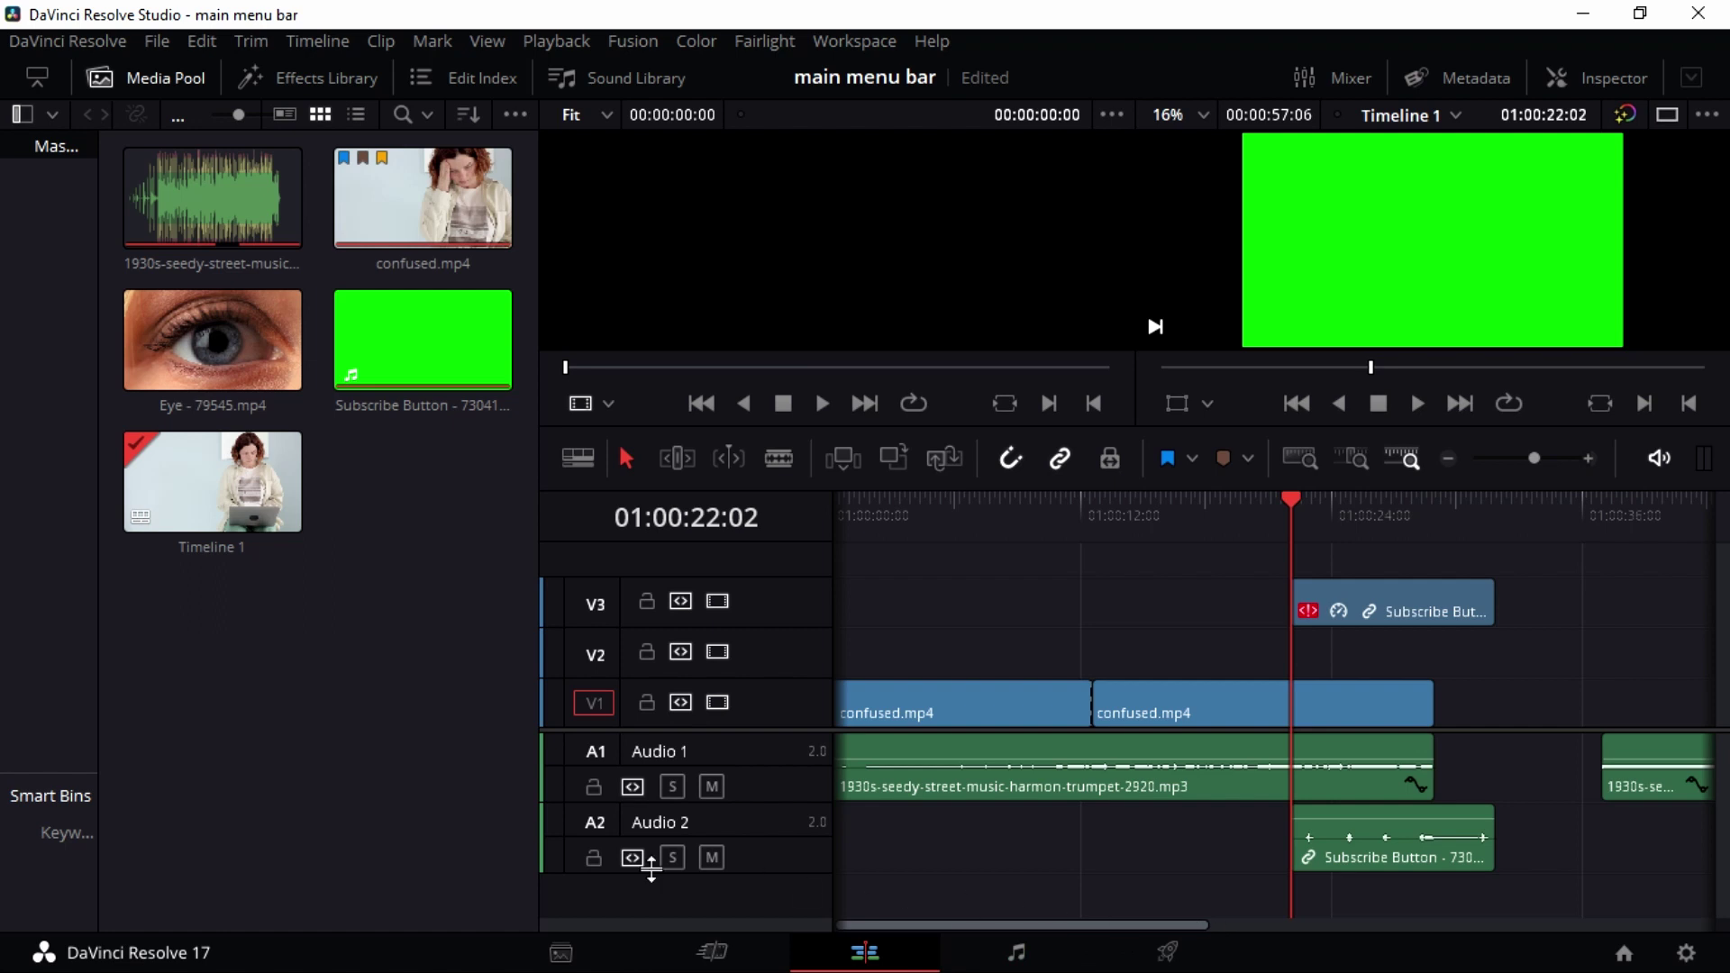
# Step: Hide the Media page from the page navigation using the Workspace Show Page options
pyautogui.click(862, 41)
pyautogui.moveTo(925, 94)
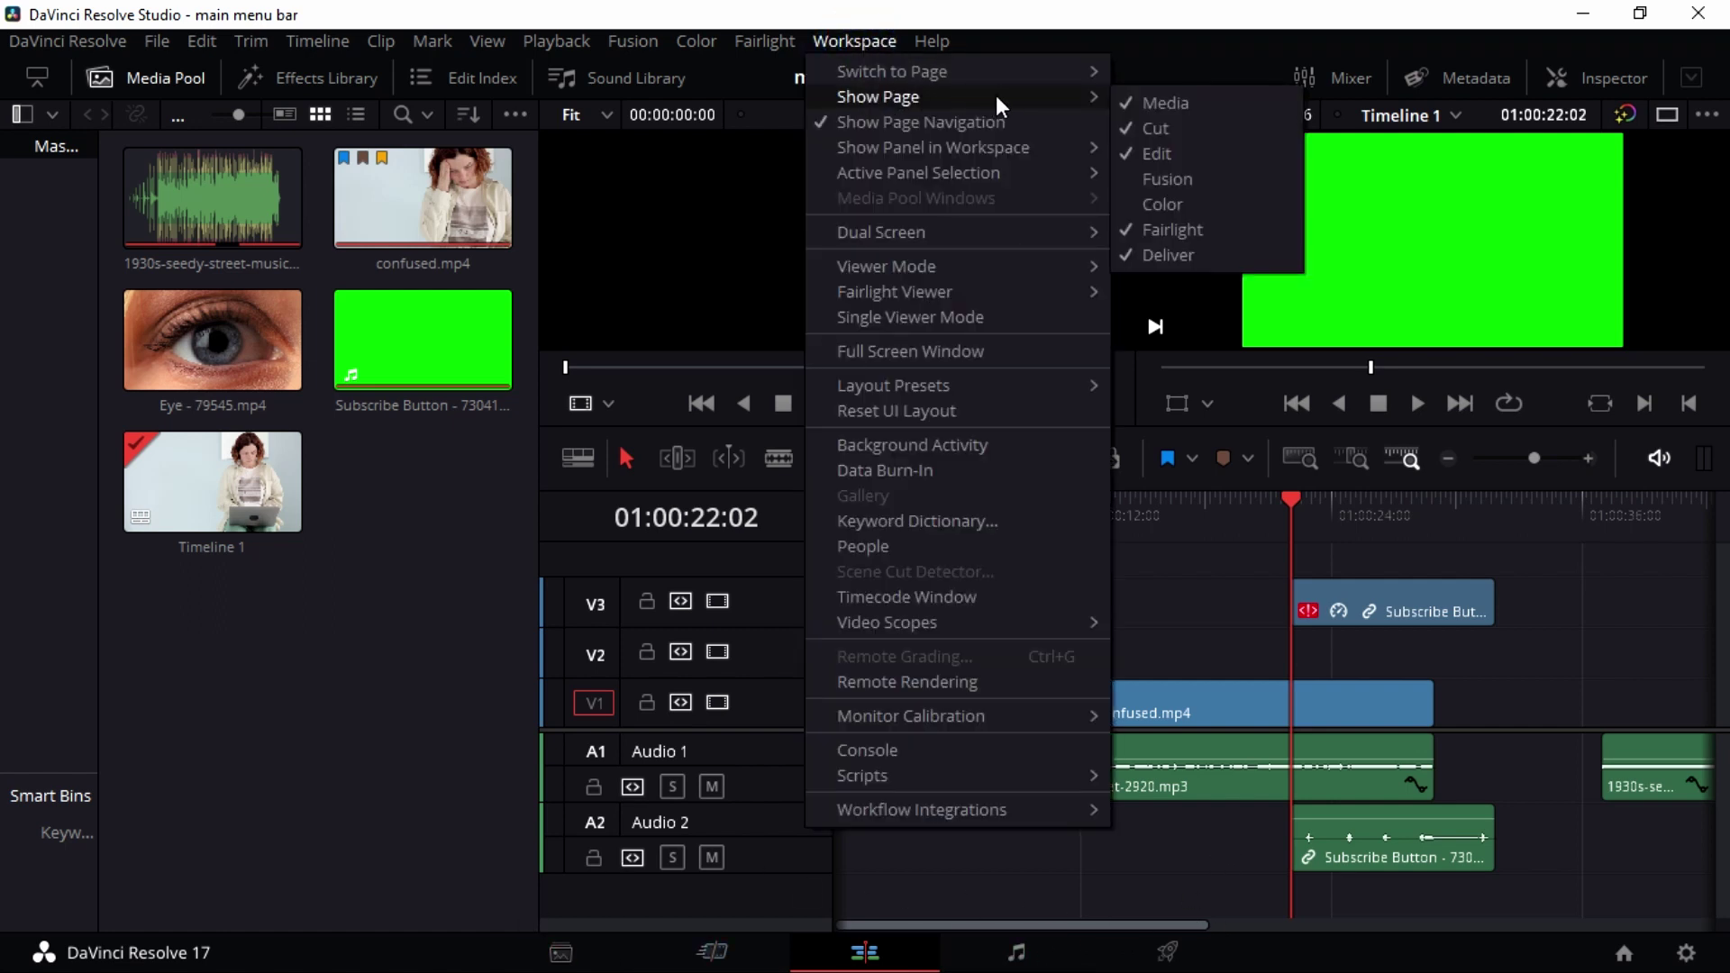
pyautogui.click(1143, 106)
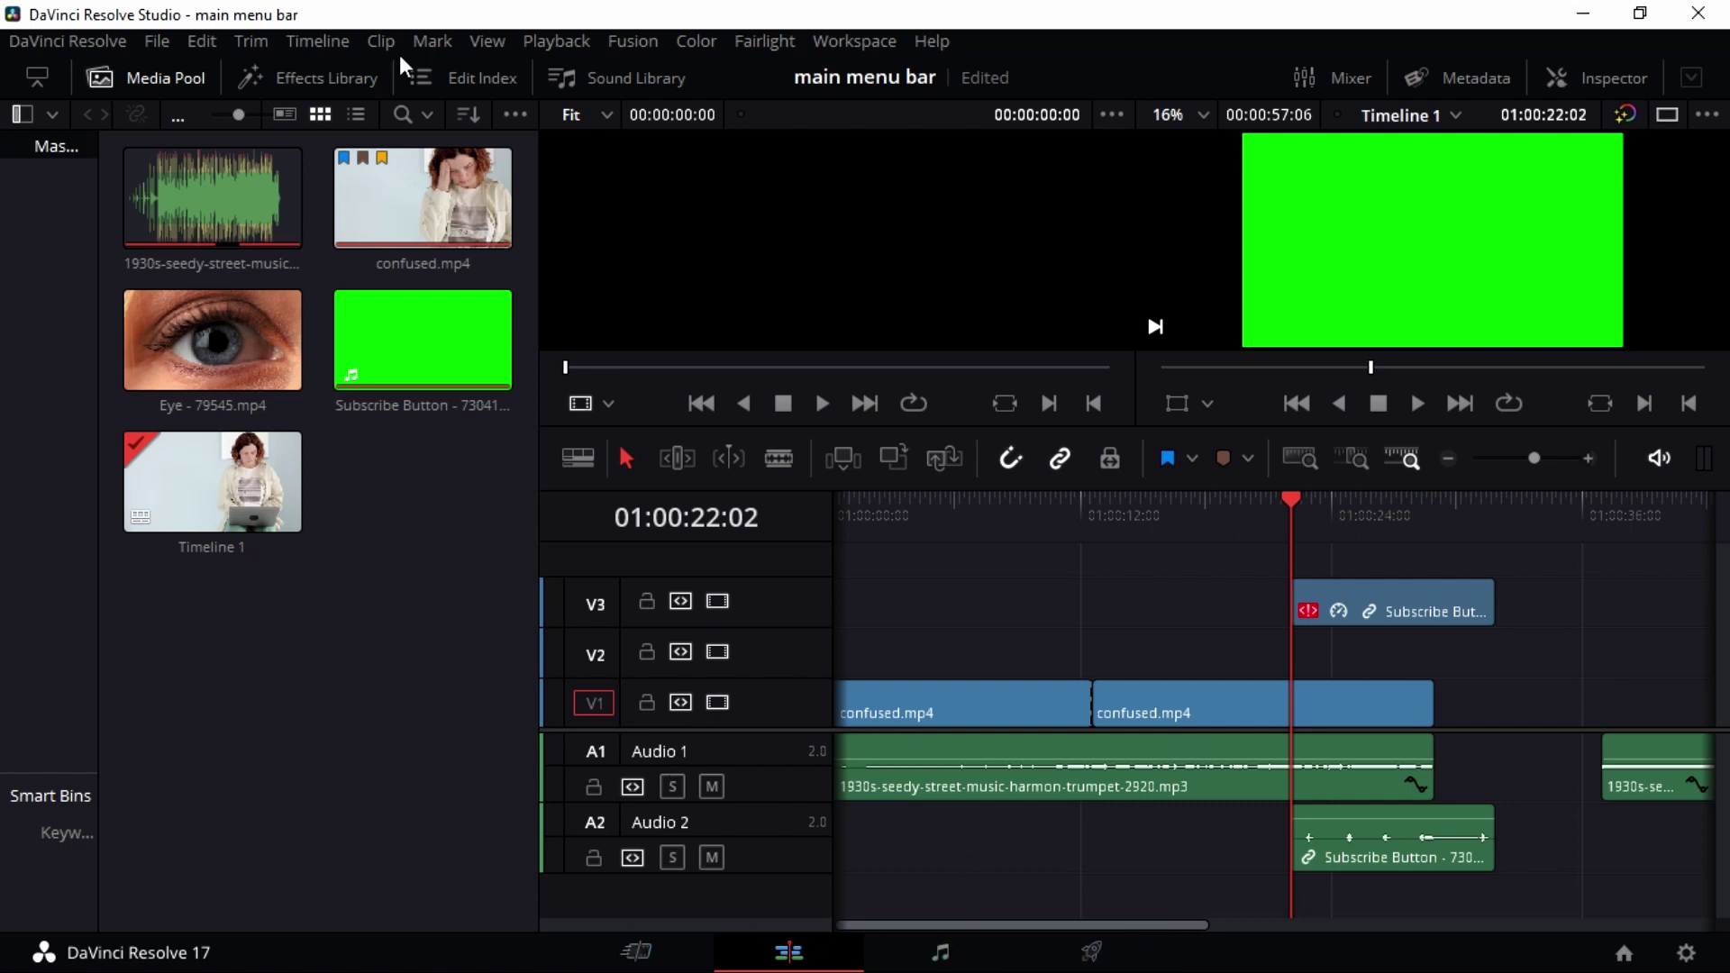
# Step: Turn off Show Page Navigation in the Workspace options to hide the page navigation bar
pyautogui.click(856, 43)
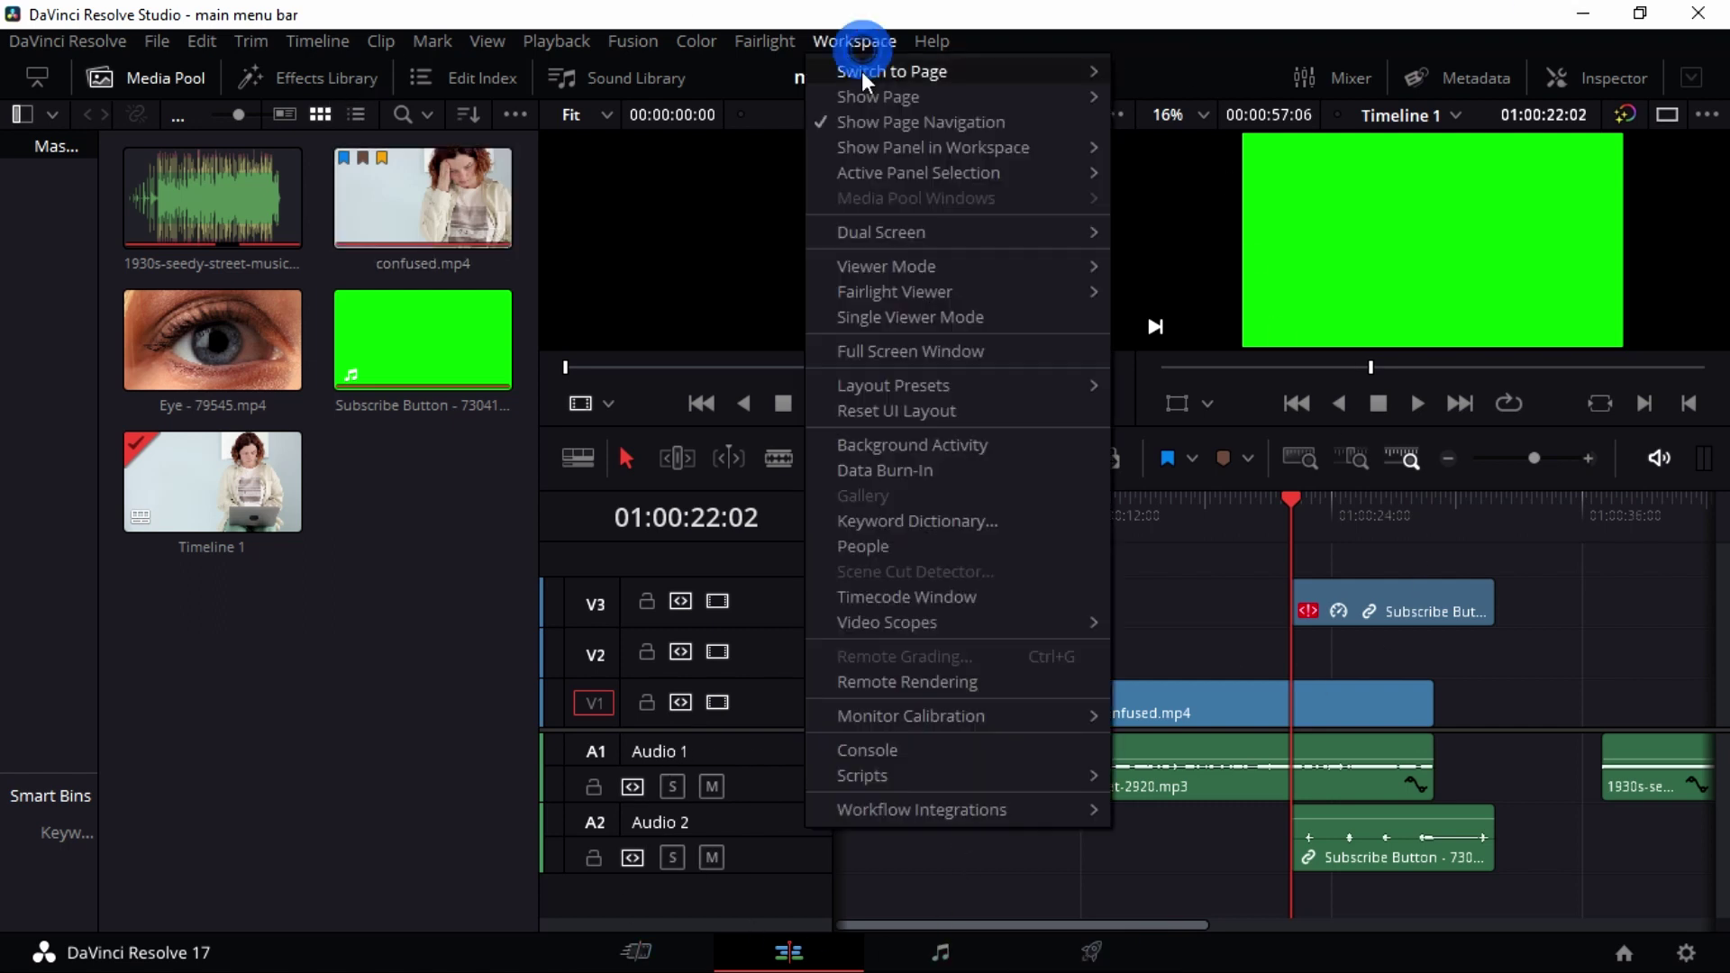
pyautogui.moveTo(927, 103)
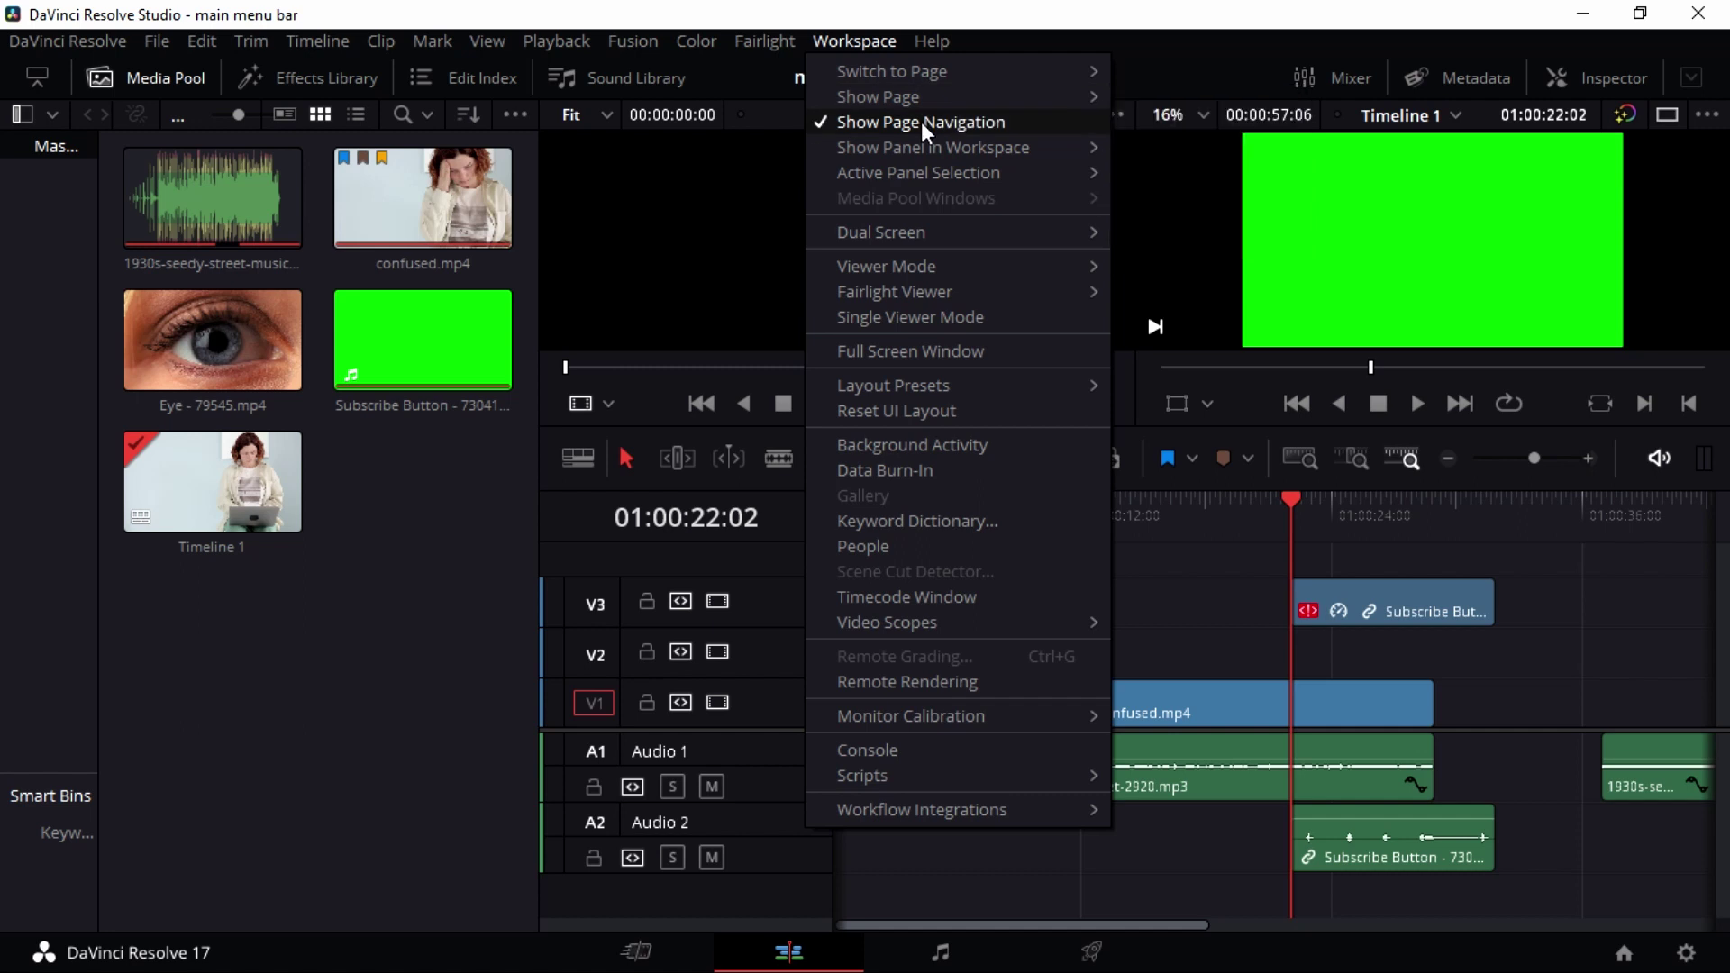
pyautogui.click(921, 122)
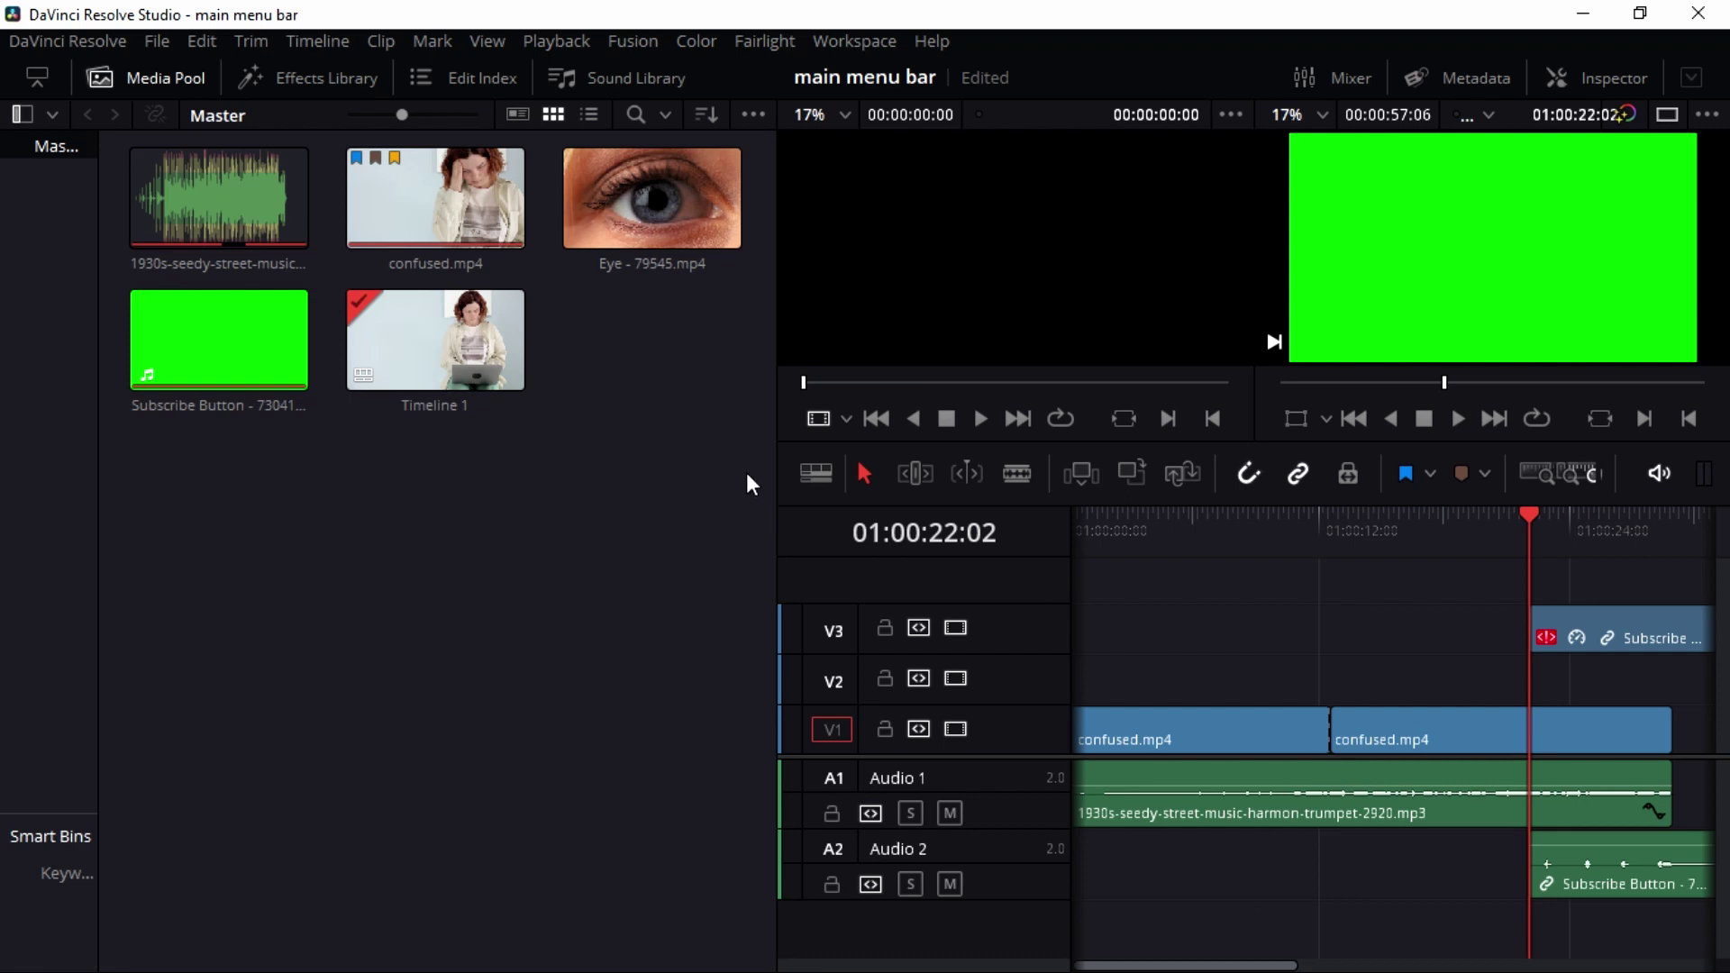
# Step: View the Workspace viewer mode and layout preset choices and reset the UI layout
pyautogui.click(851, 42)
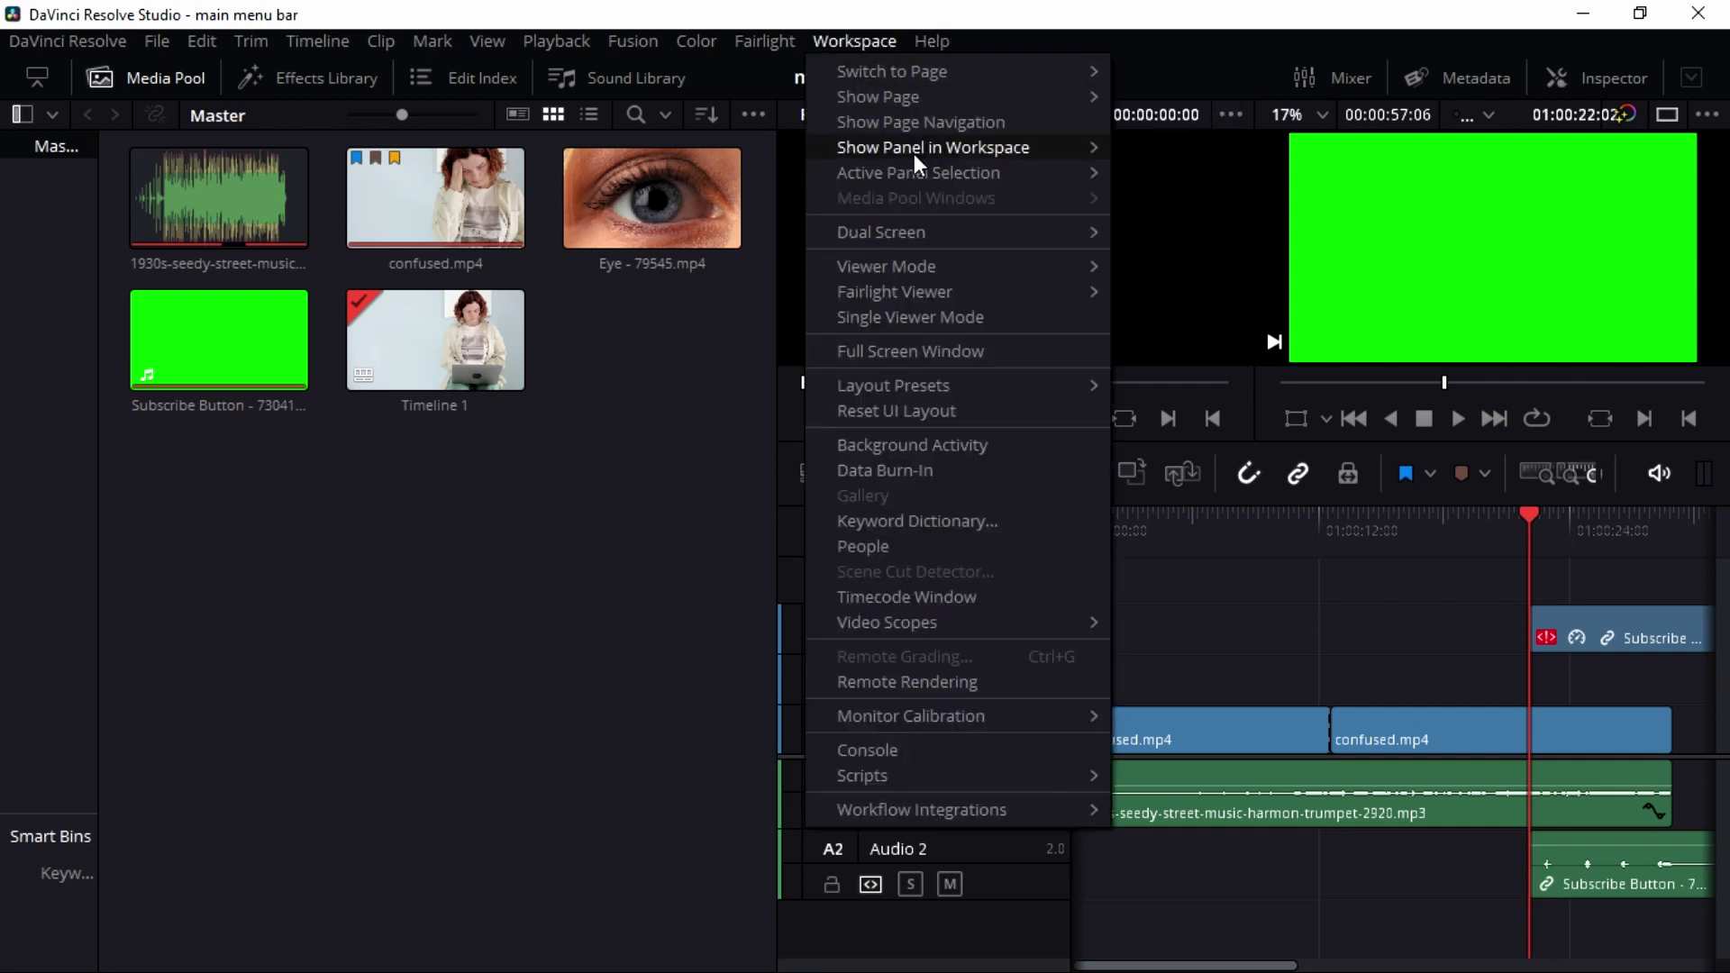
pyautogui.moveTo(909, 99)
pyautogui.moveTo(942, 166)
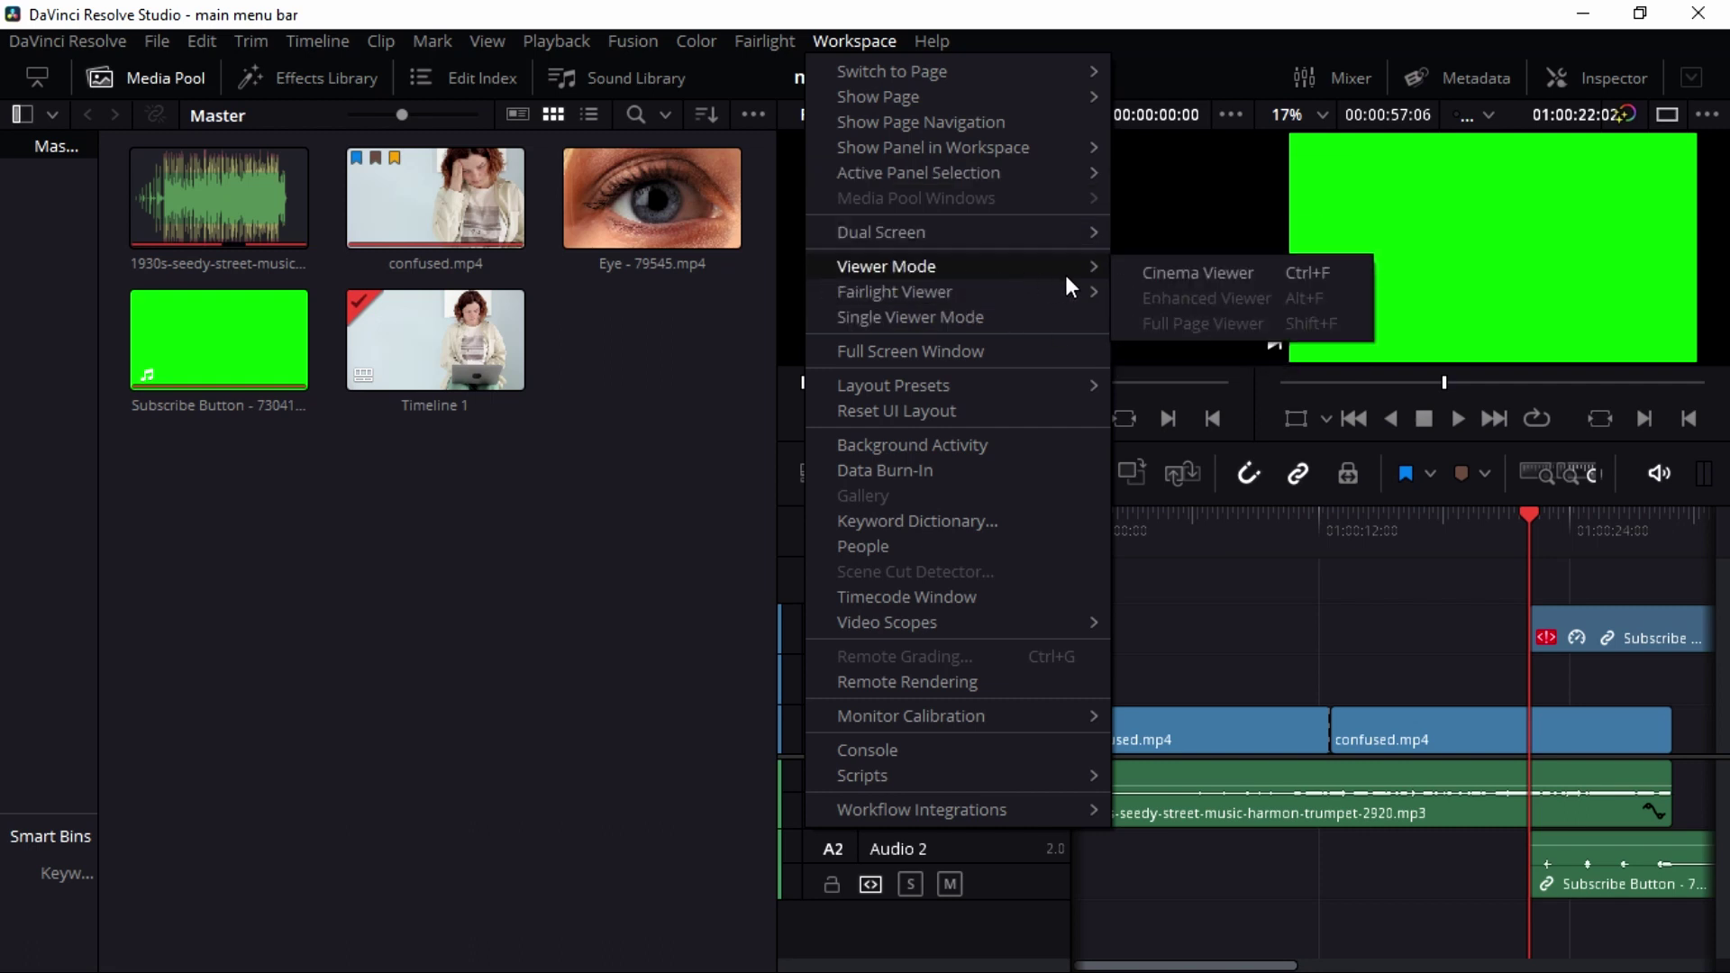
pyautogui.moveTo(943, 295)
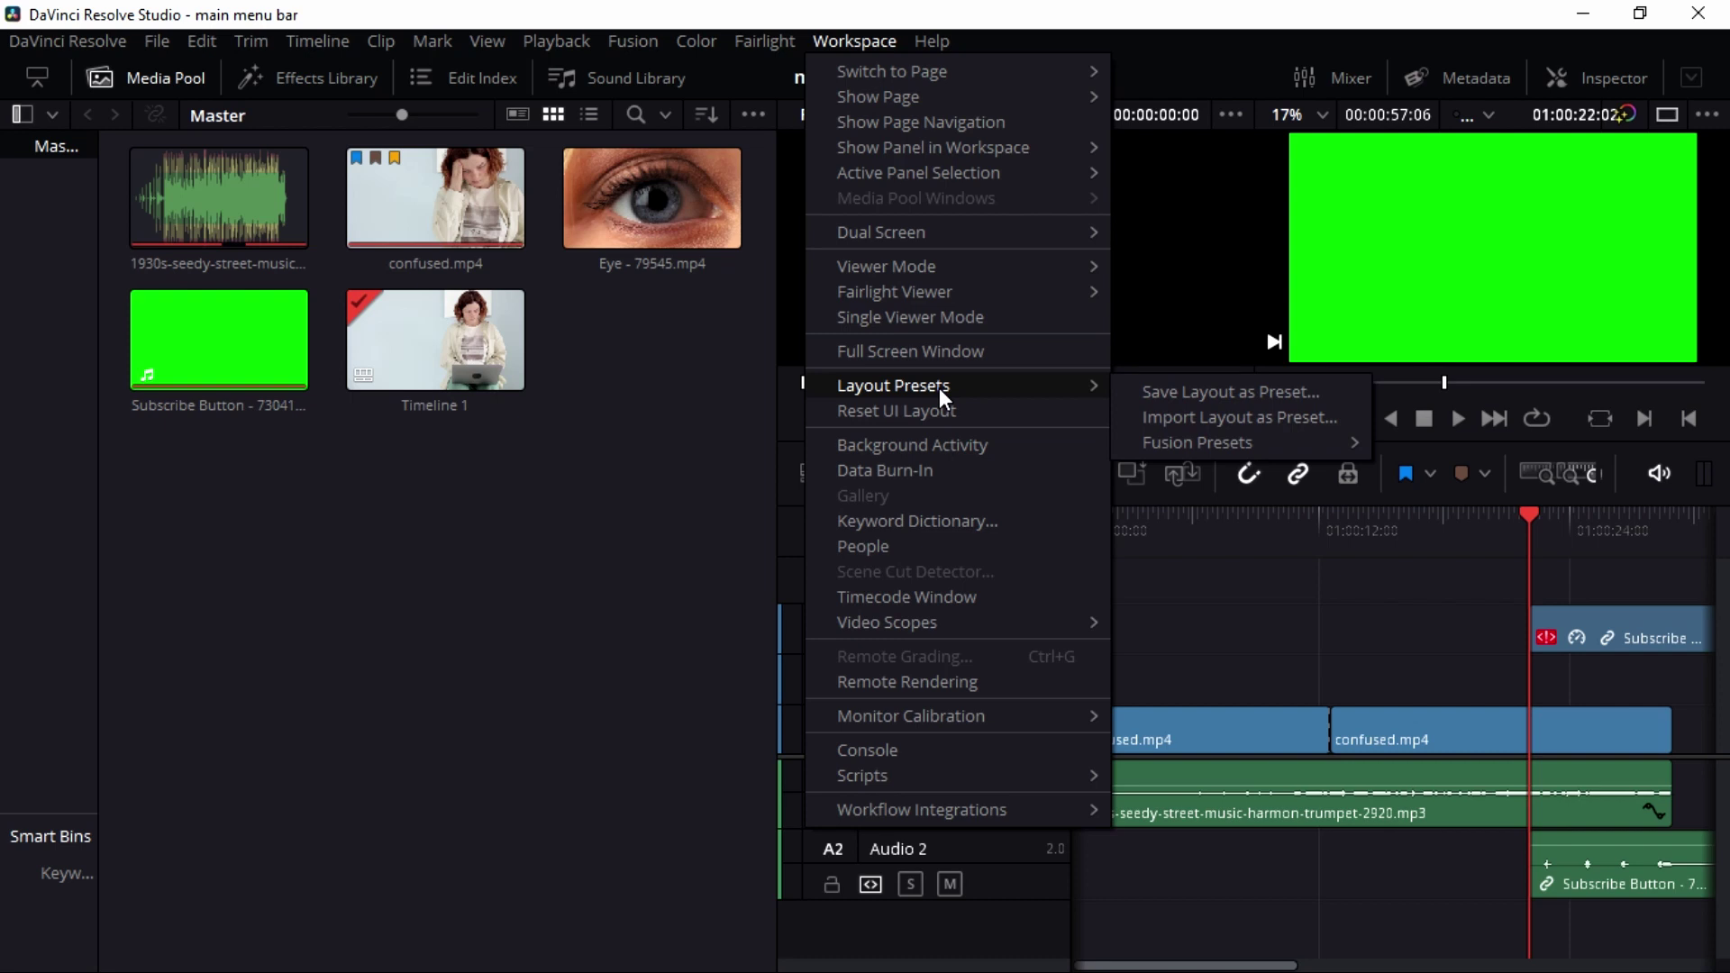
pyautogui.click(941, 411)
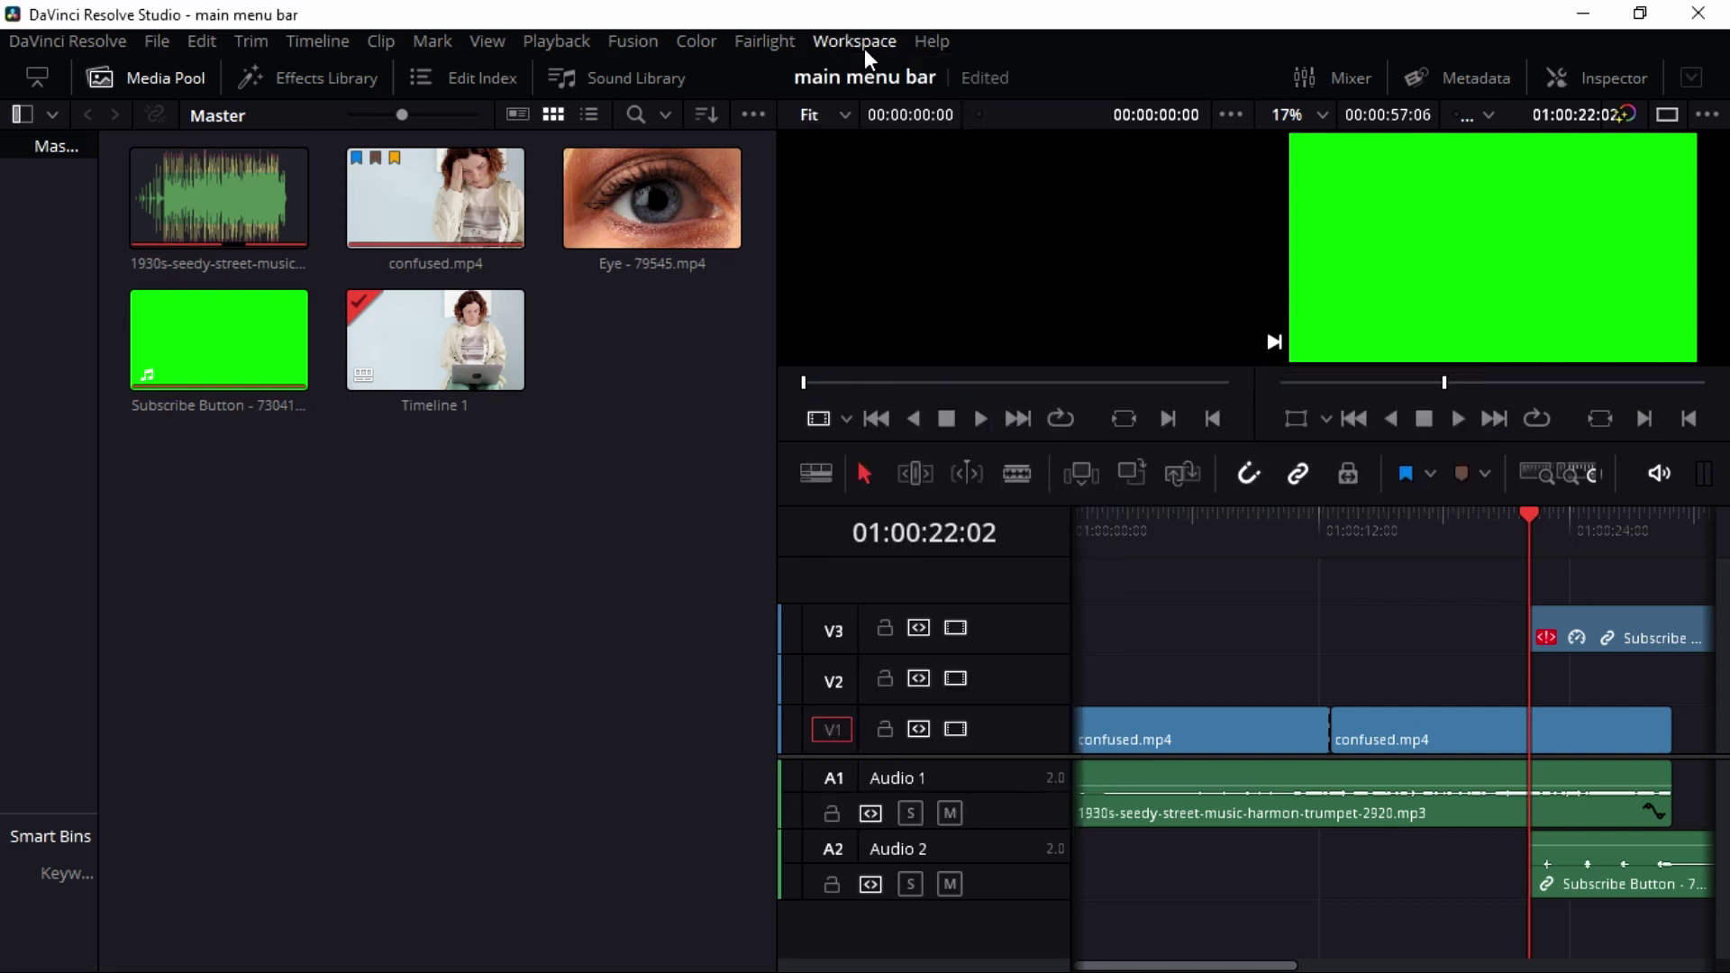
# Step: Open the Keyword Dictionary from the Workspace commands, examine its list of keywords and close it
pyautogui.click(863, 47)
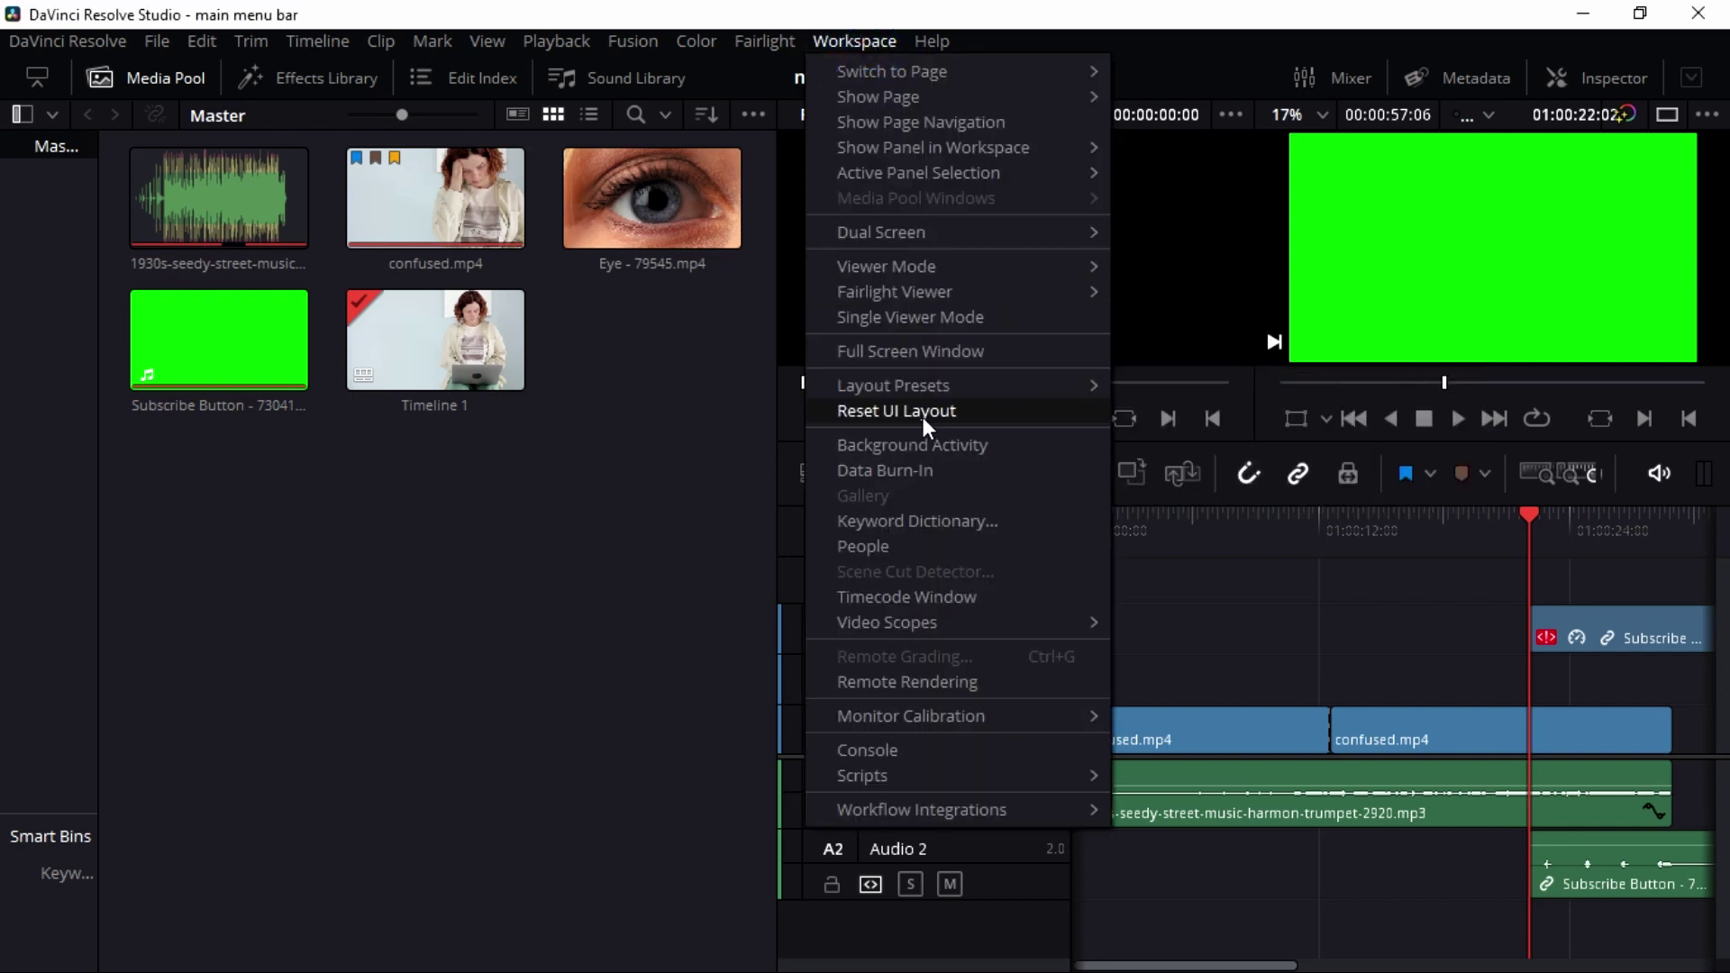
pyautogui.press('Left')
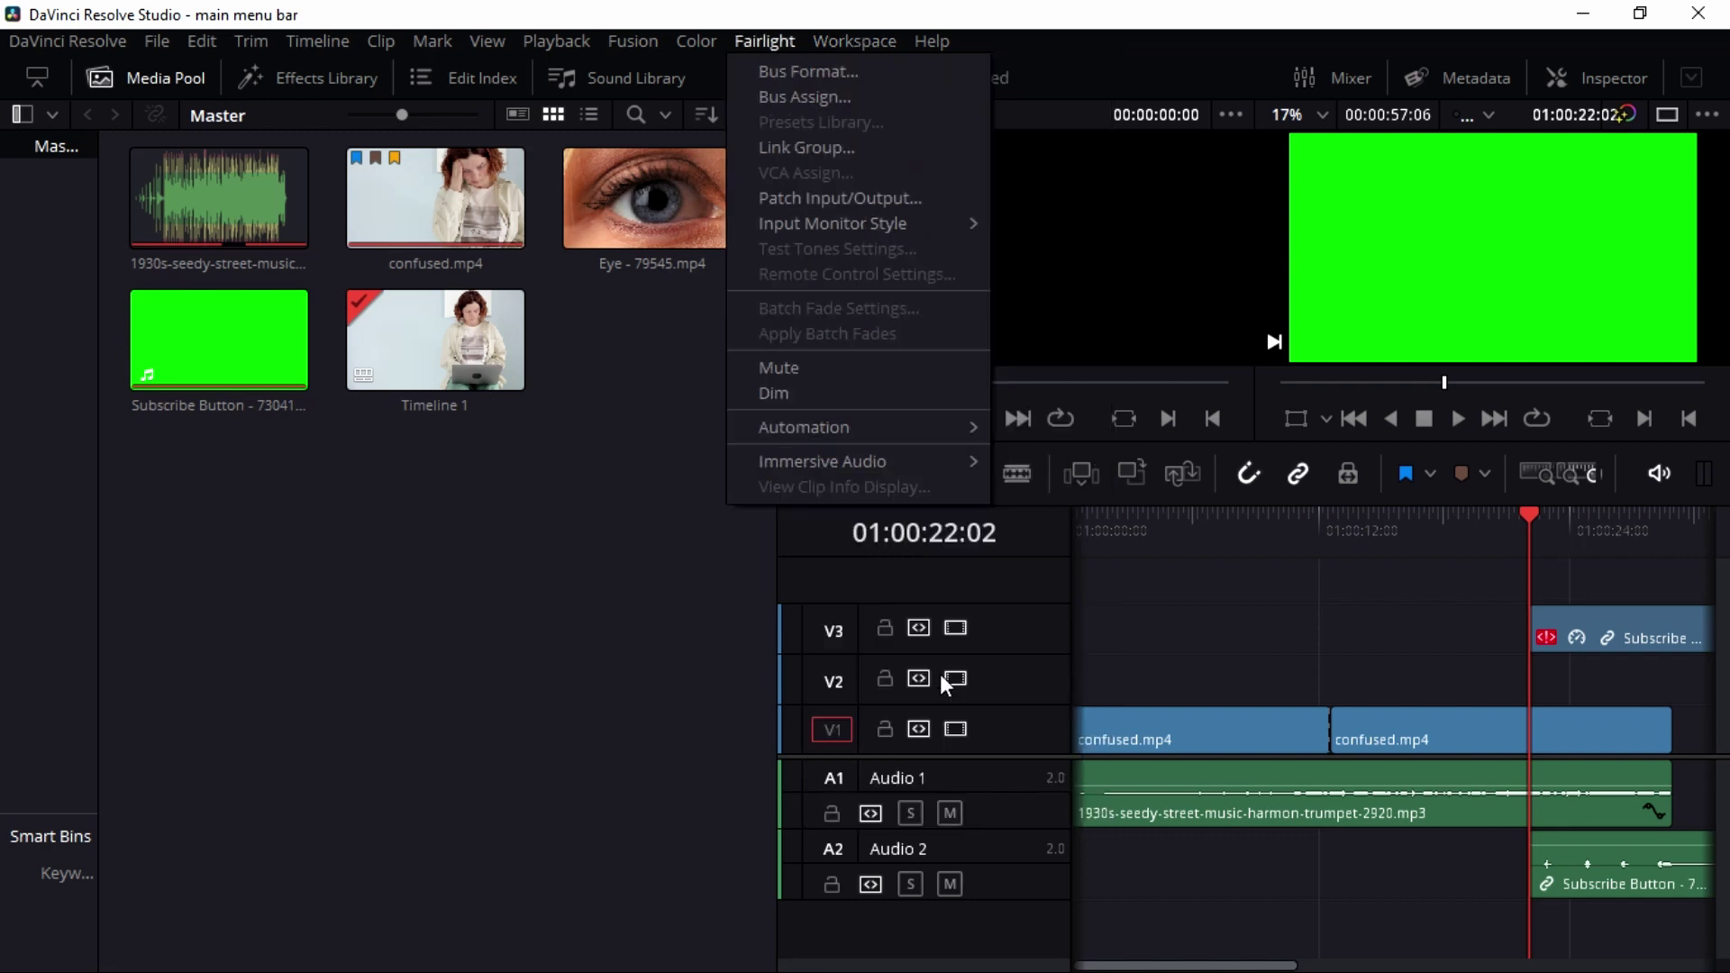
pyautogui.click(872, 40)
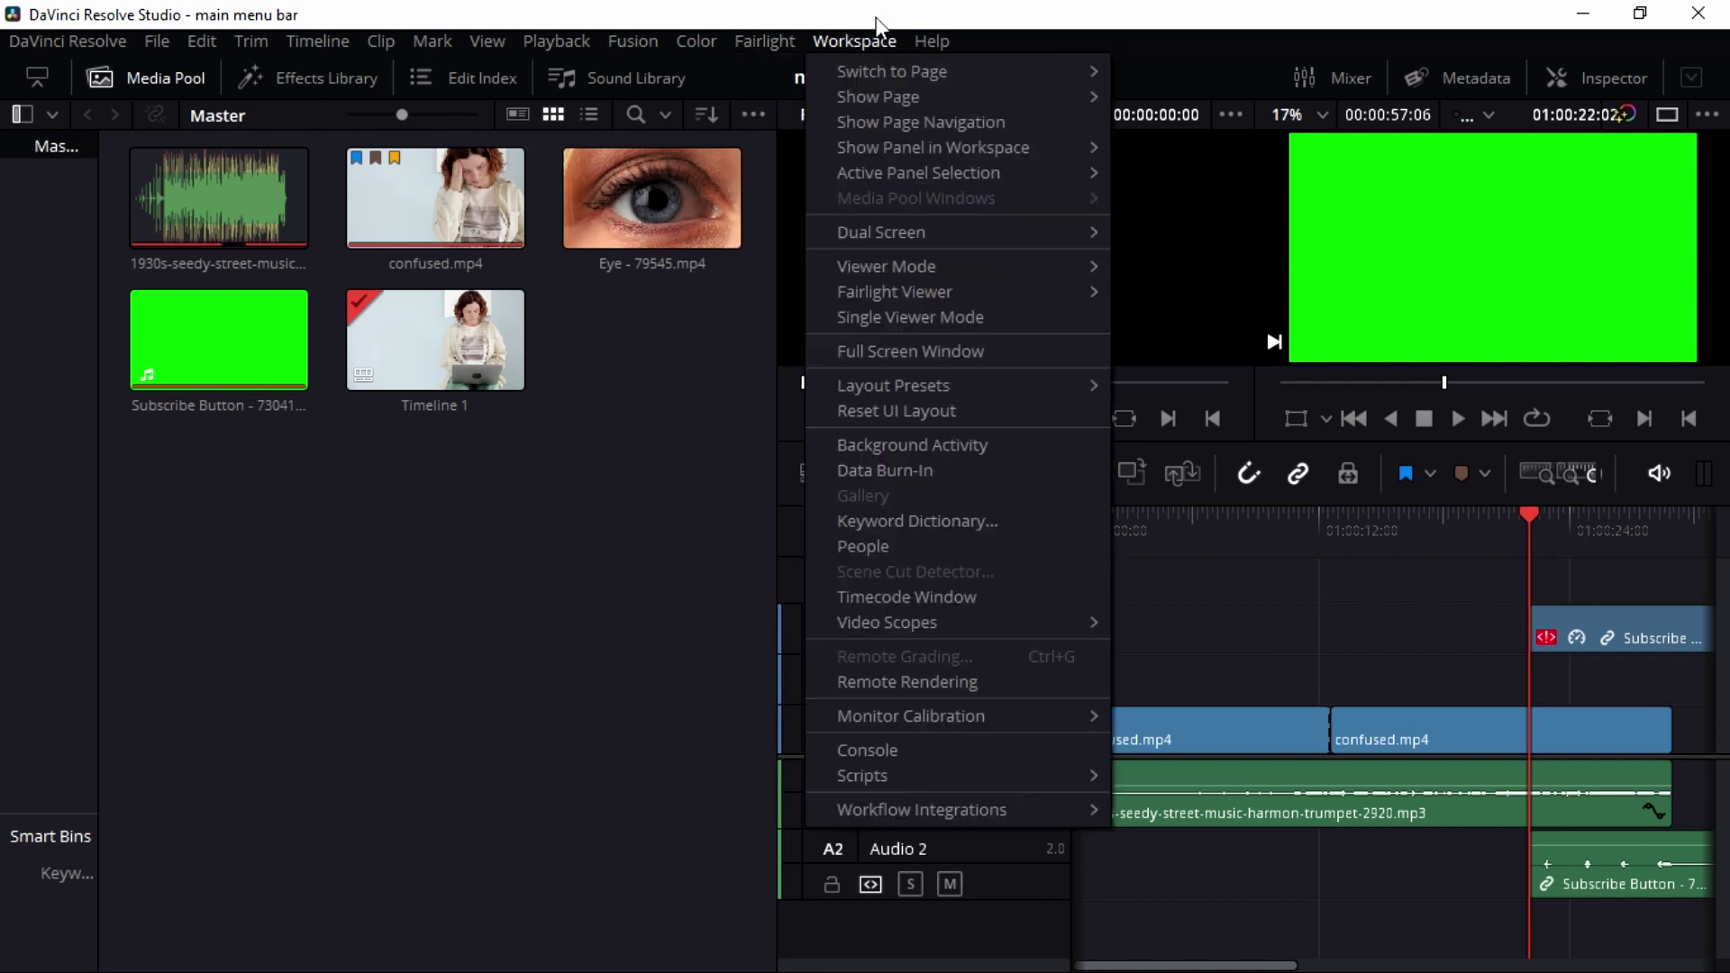
pyautogui.click(943, 527)
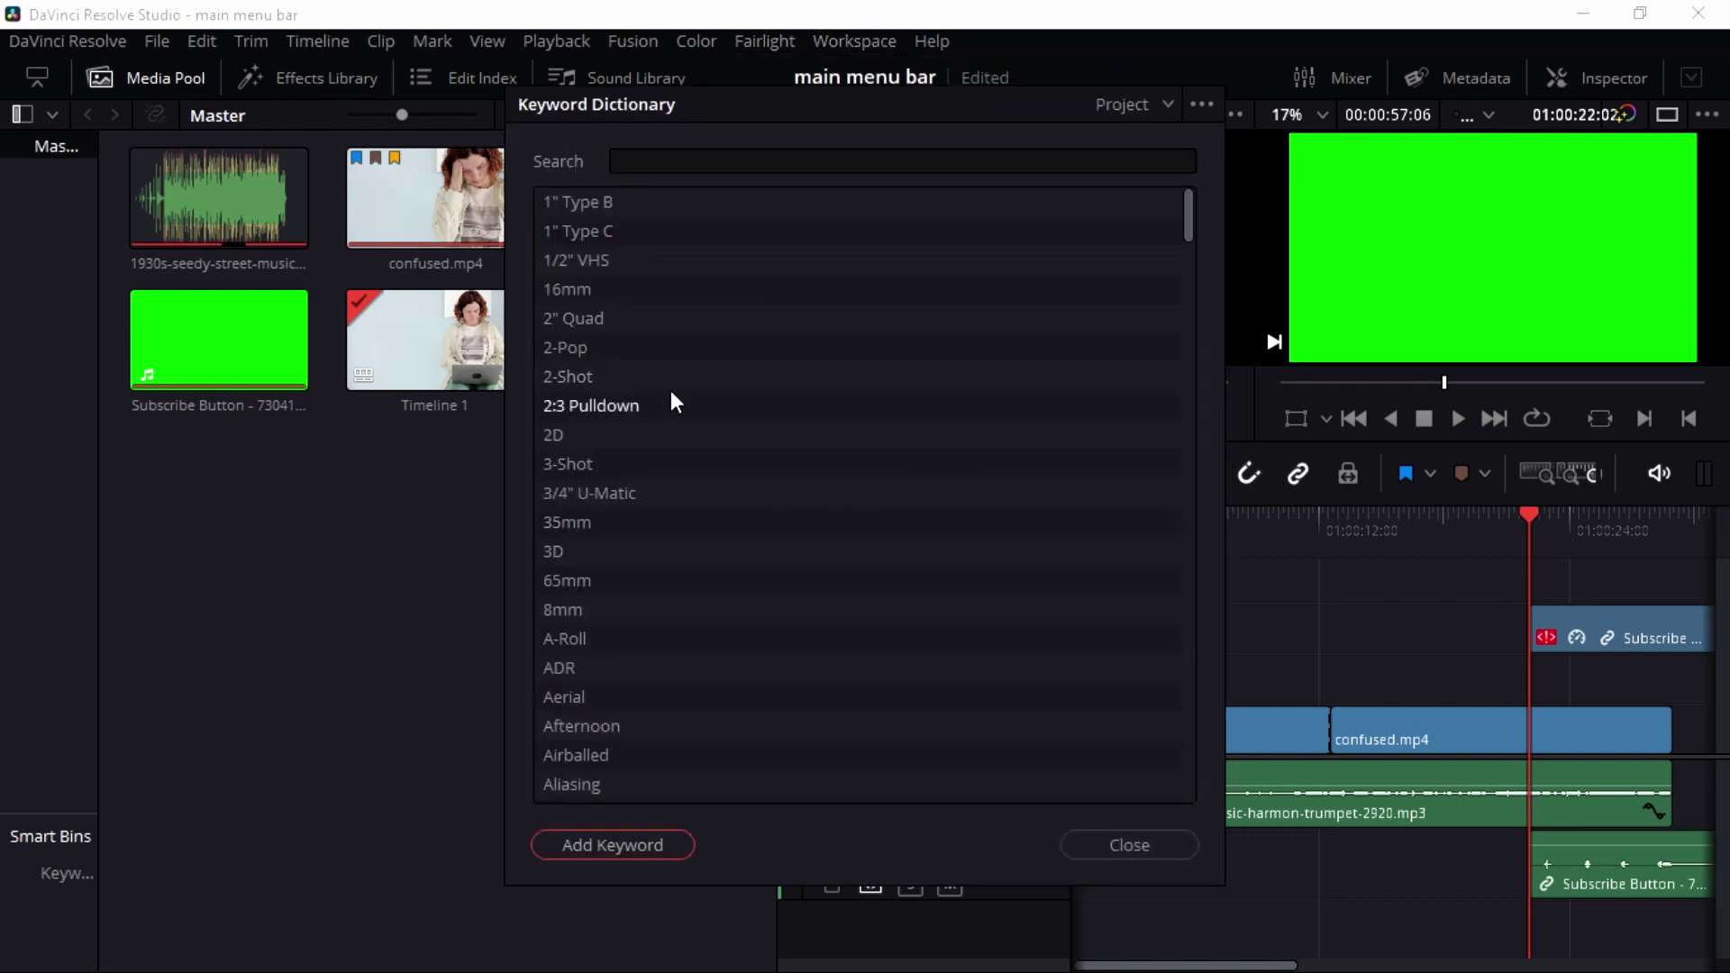
pyautogui.scroll(-5, 673, 391)
pyautogui.scroll(-4, 672, 391)
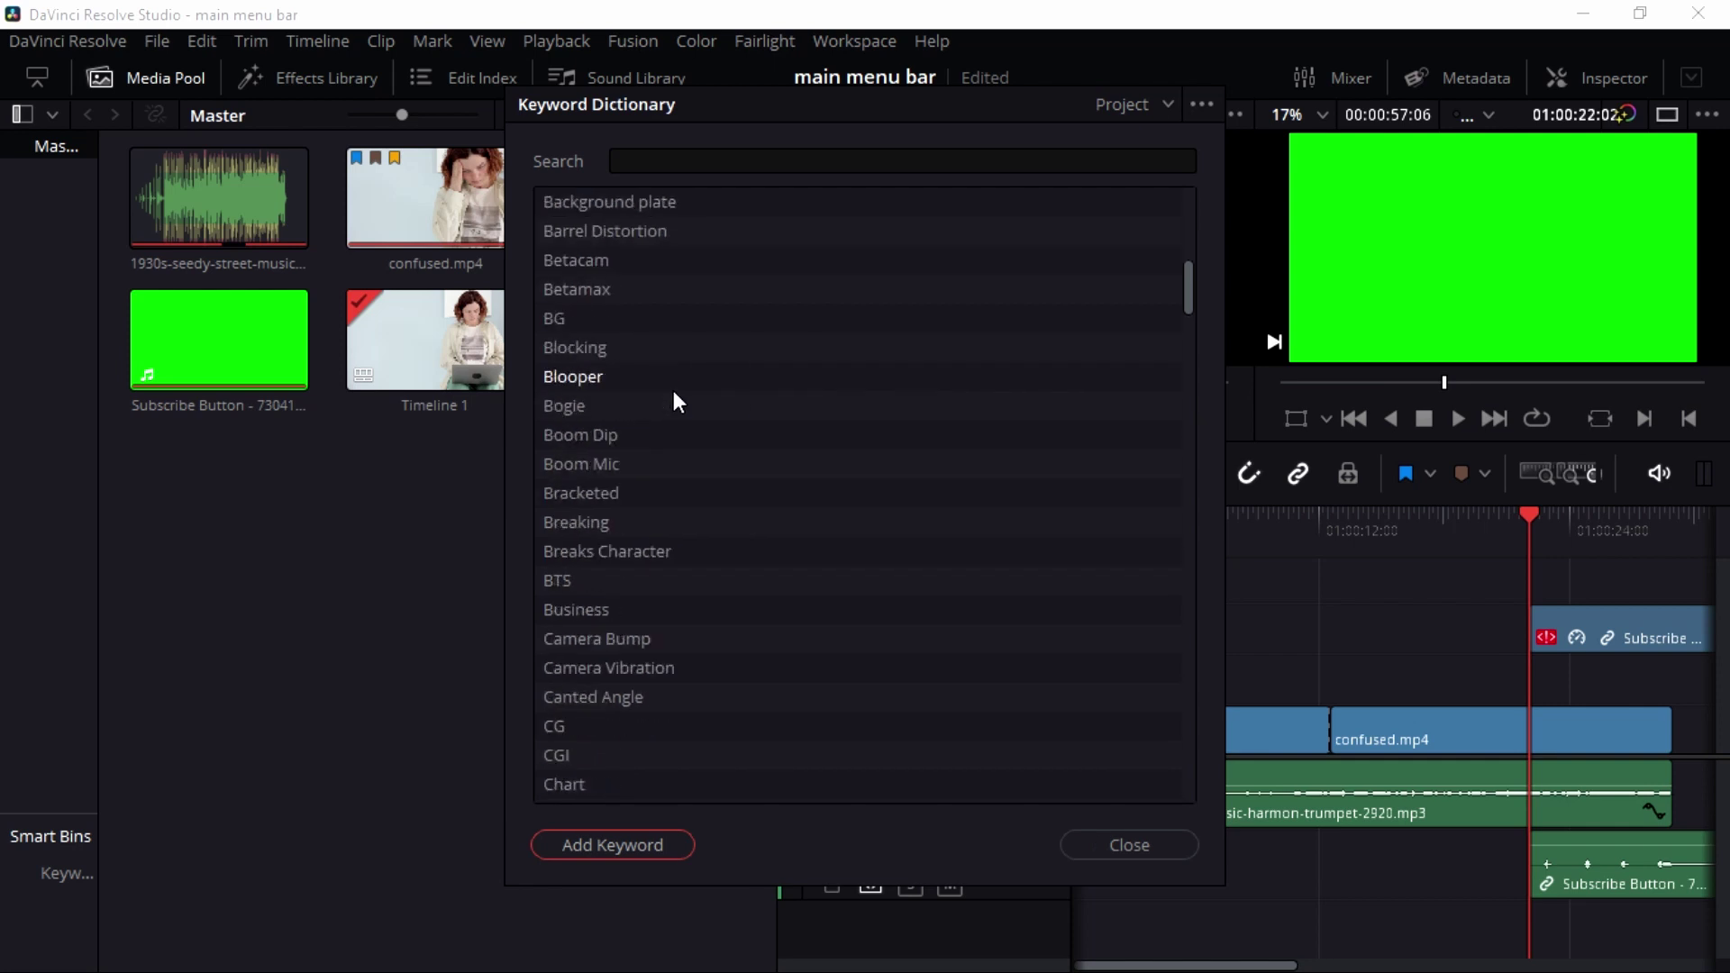
pyautogui.scroll(-2, 673, 391)
pyautogui.scroll(-4, 673, 392)
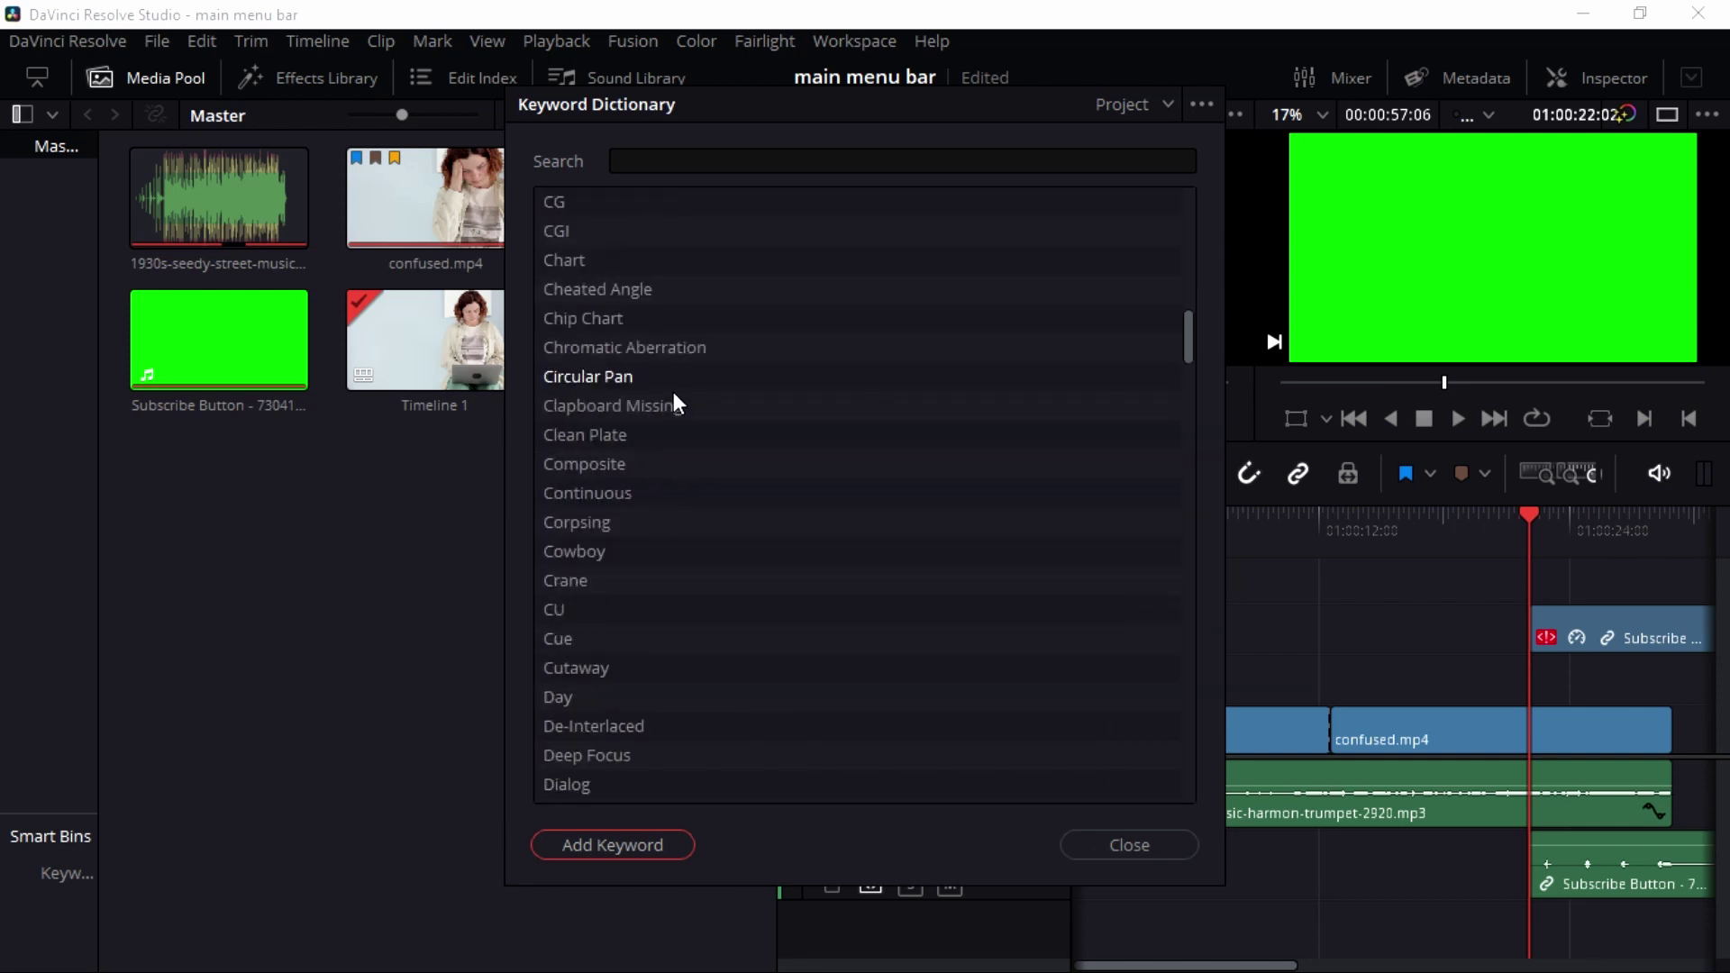
pyautogui.scroll(-3, 625, 415)
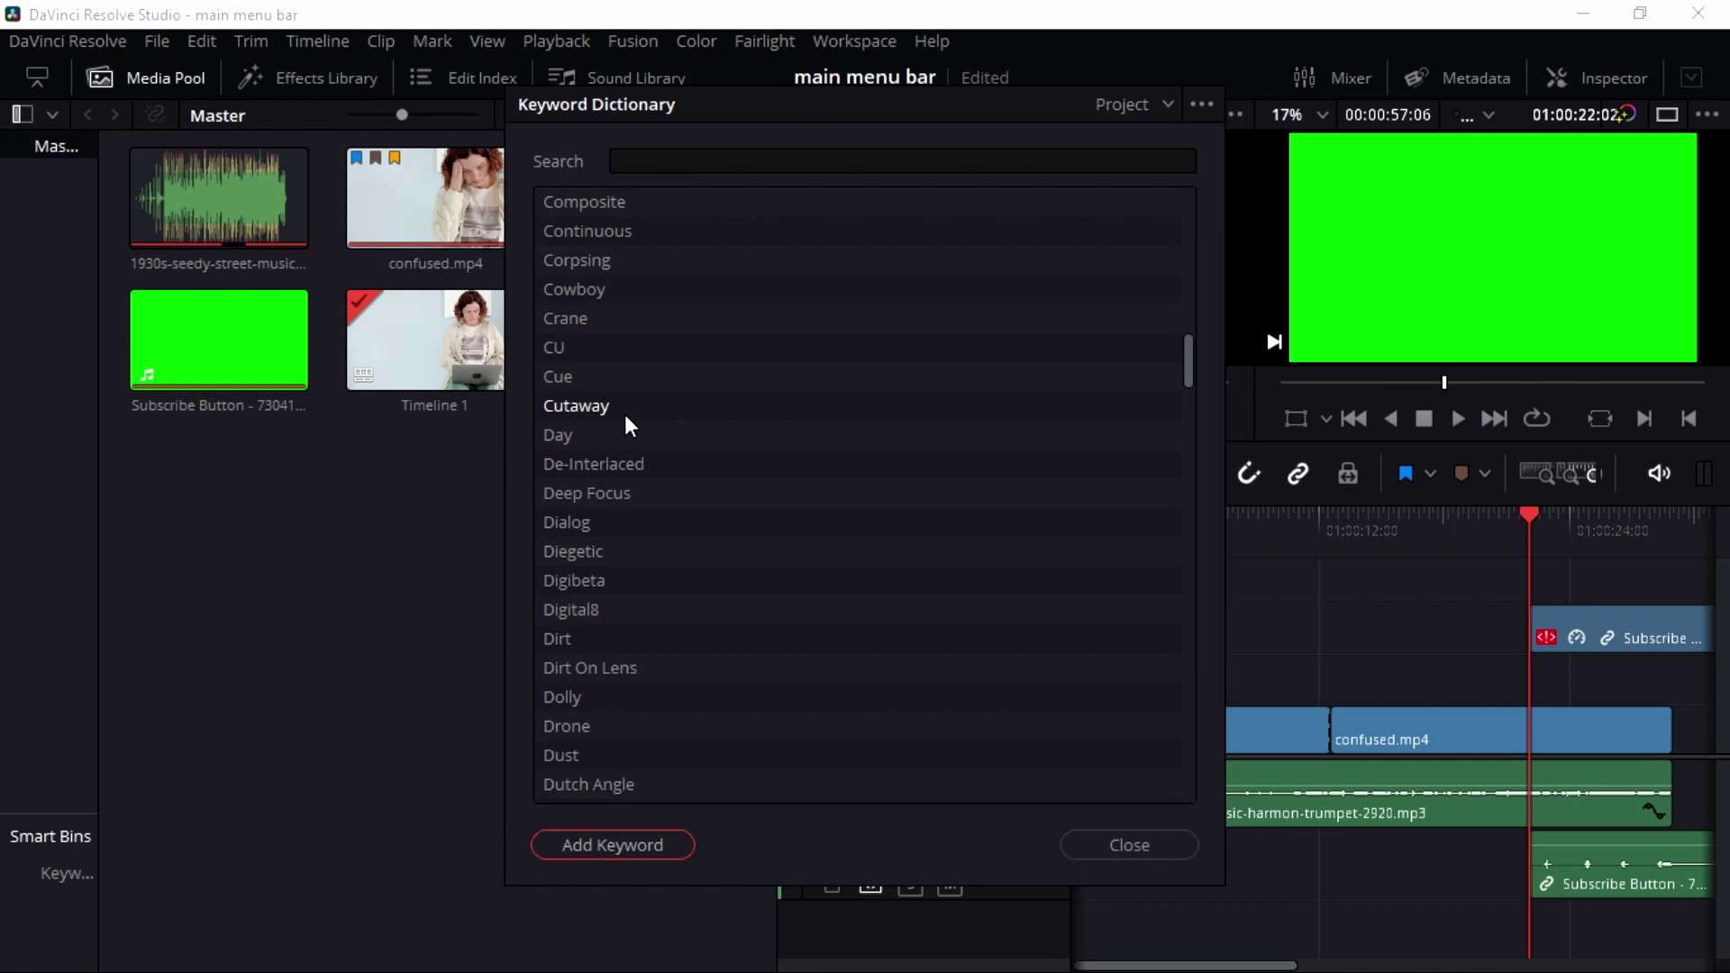
pyautogui.scroll(-2, 624, 415)
pyautogui.scroll(-20, 625, 414)
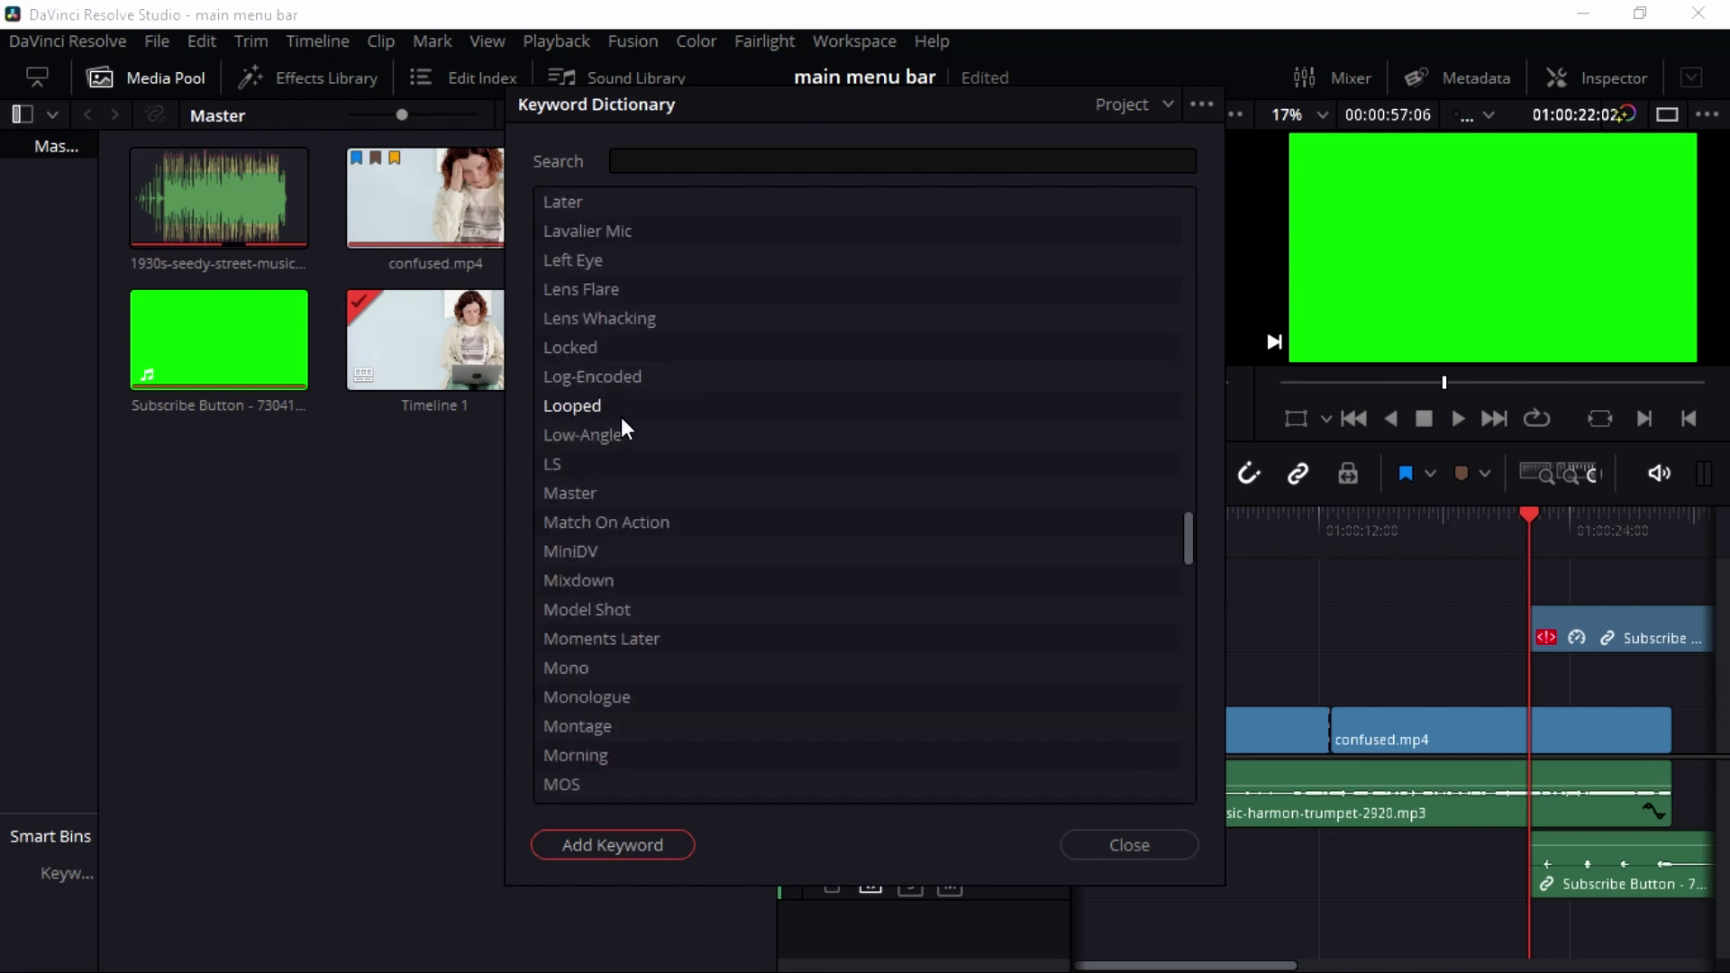
pyautogui.scroll(-20, 617, 444)
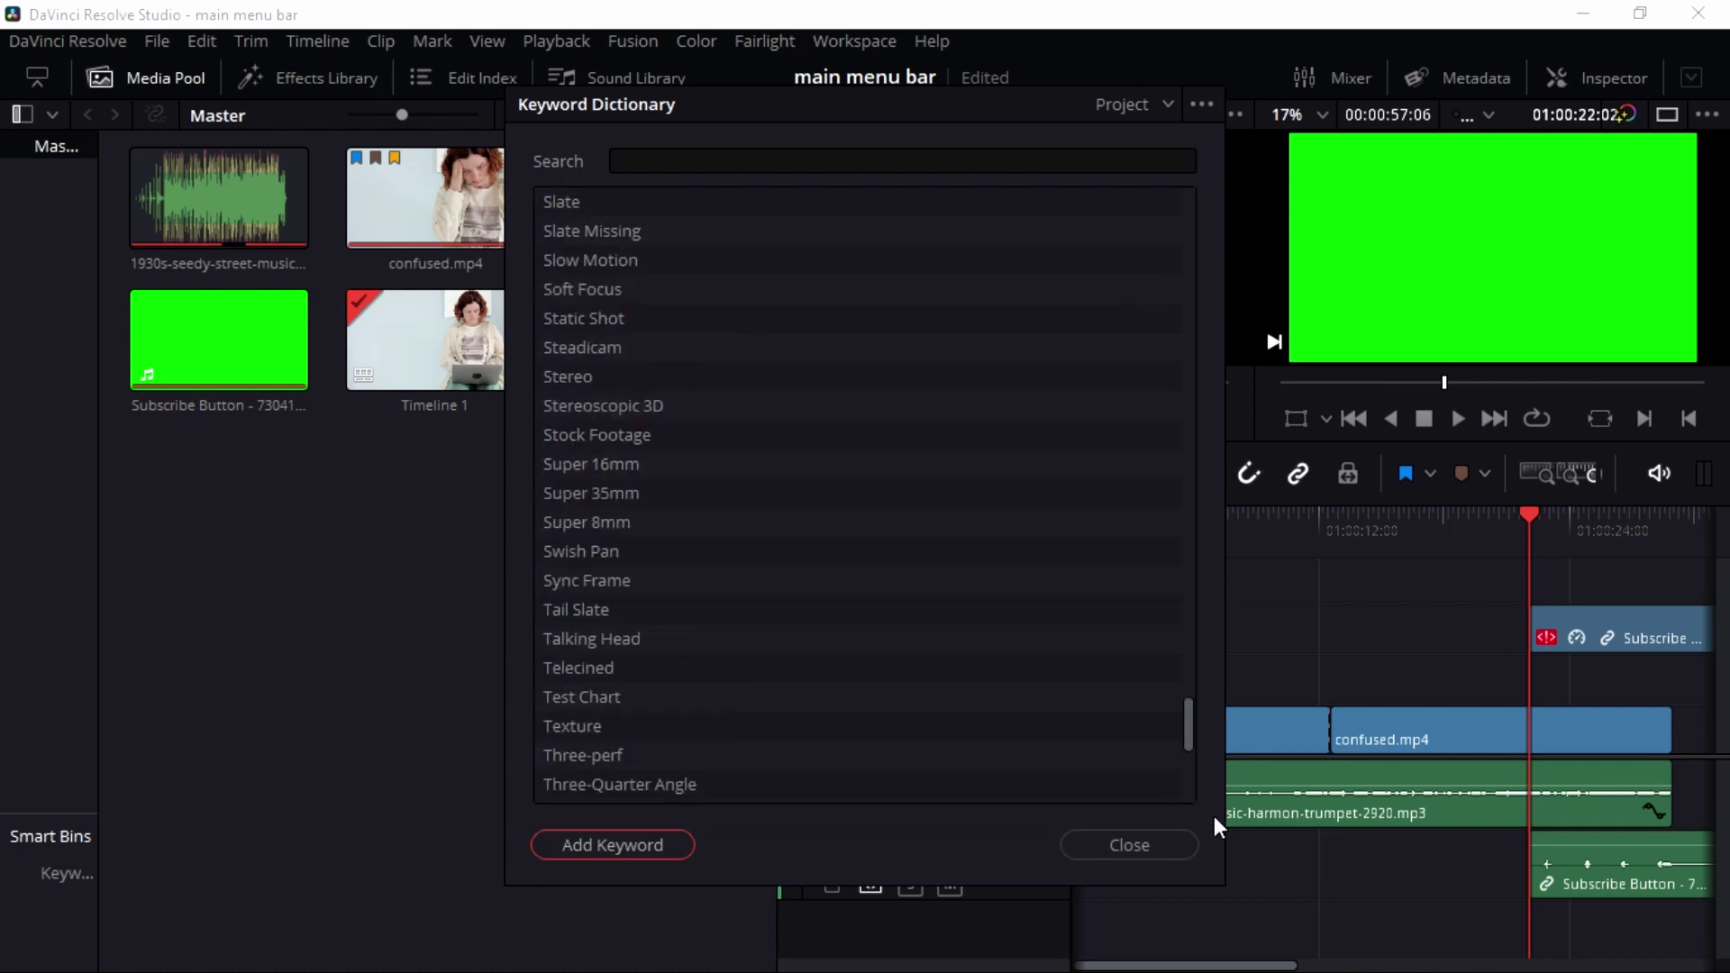
pyautogui.click(1118, 846)
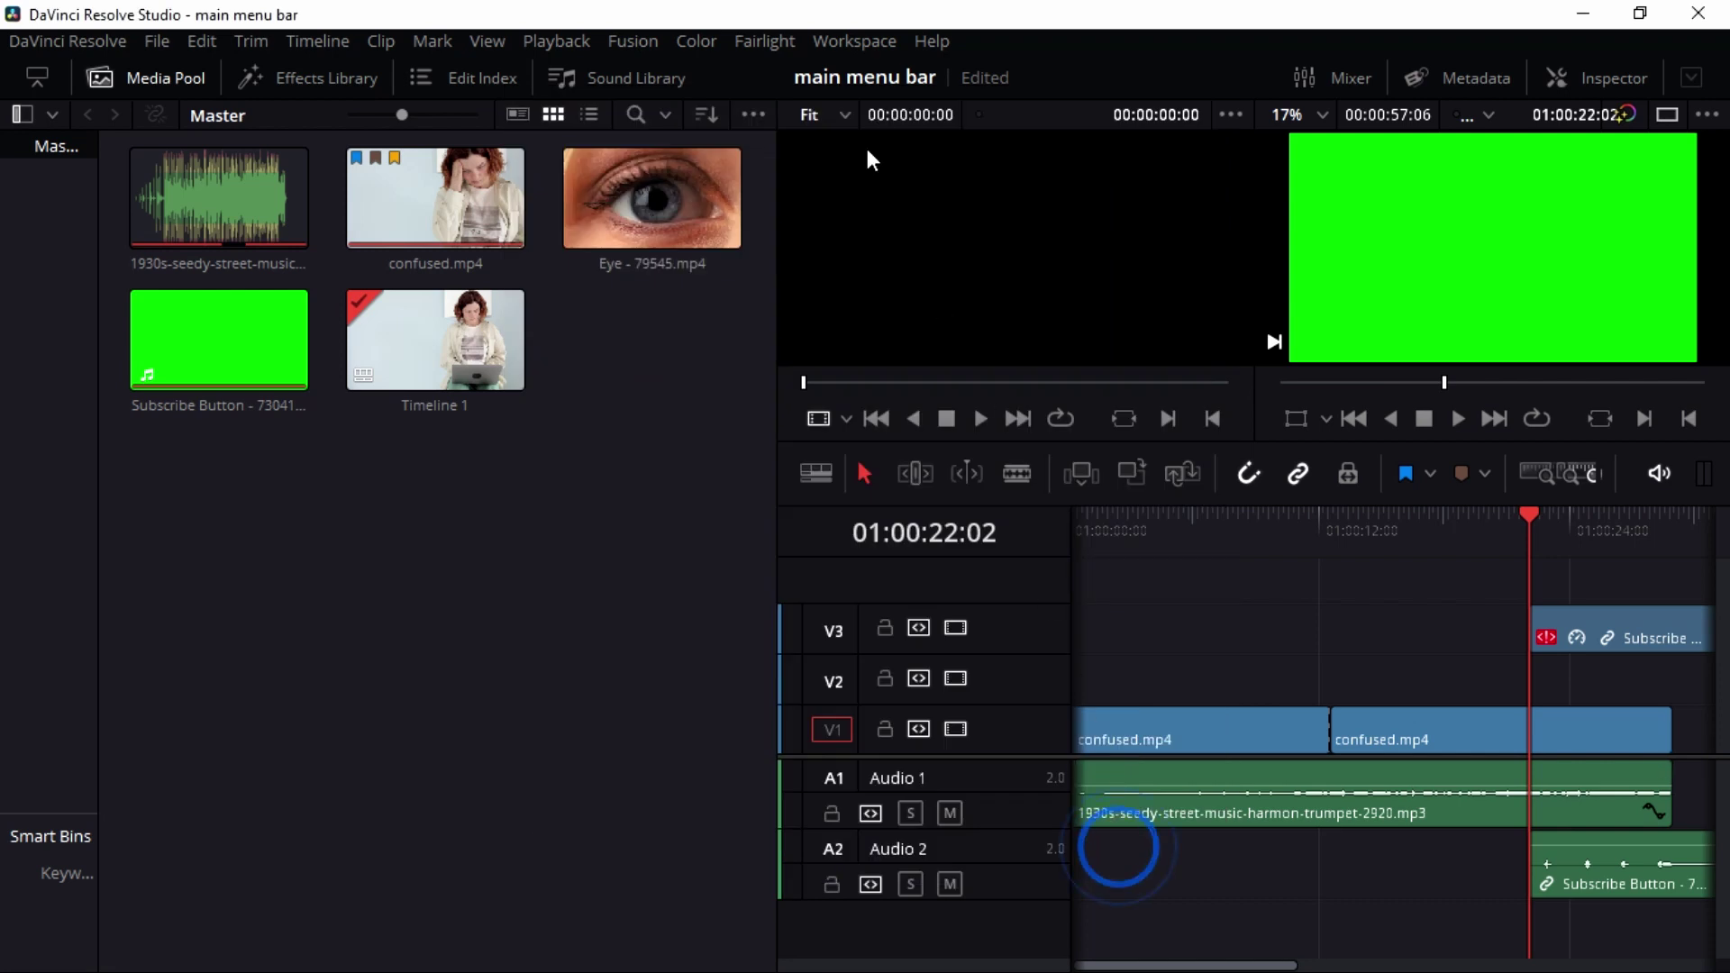
# Step: View the Workspace Scripts choices and hide the Media Pool on the Edit page
pyautogui.click(852, 43)
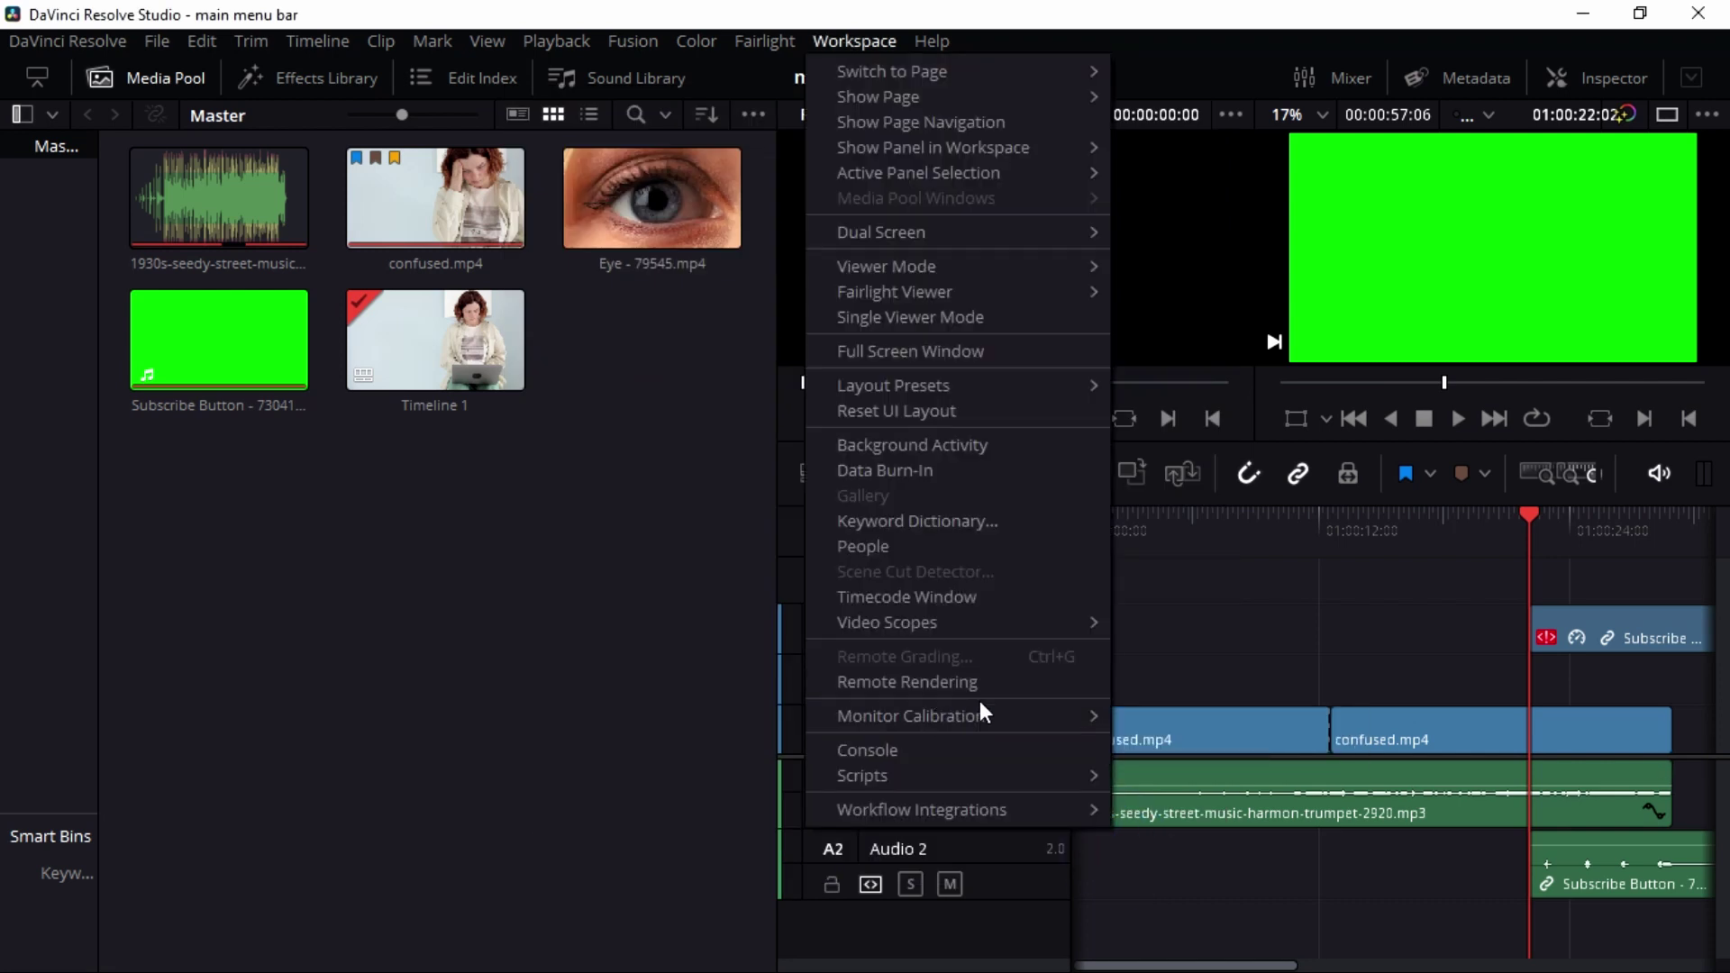
pyautogui.moveTo(957, 784)
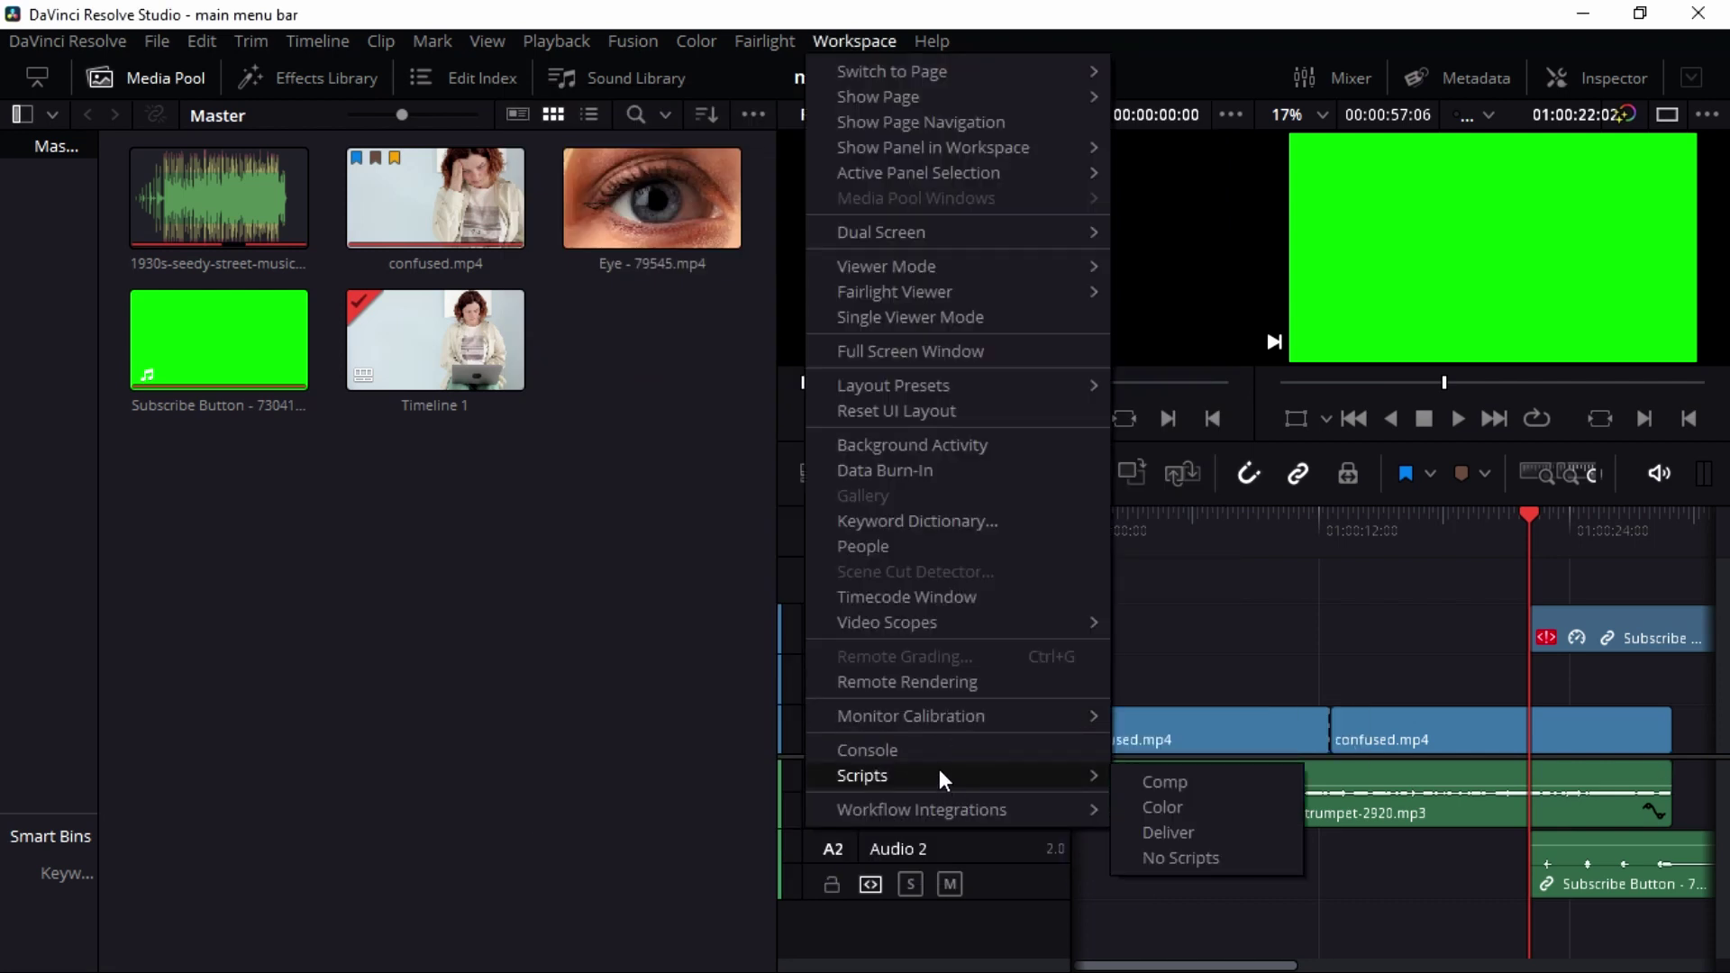
pyautogui.click(657, 630)
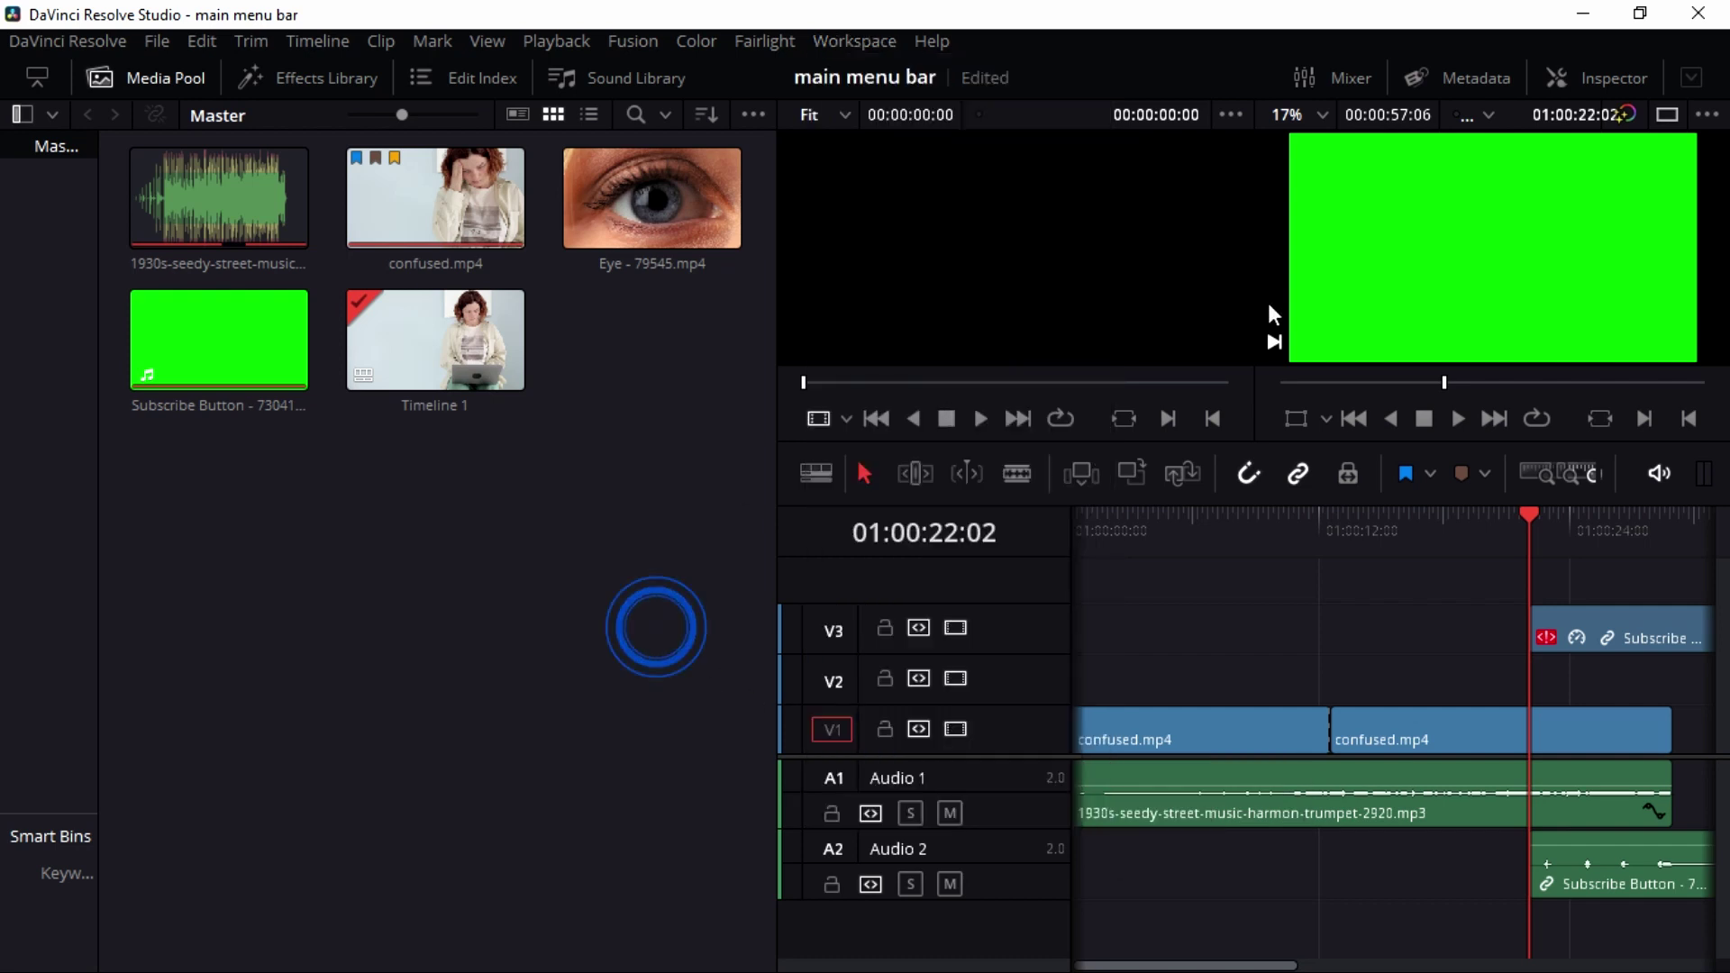
pyautogui.click(160, 90)
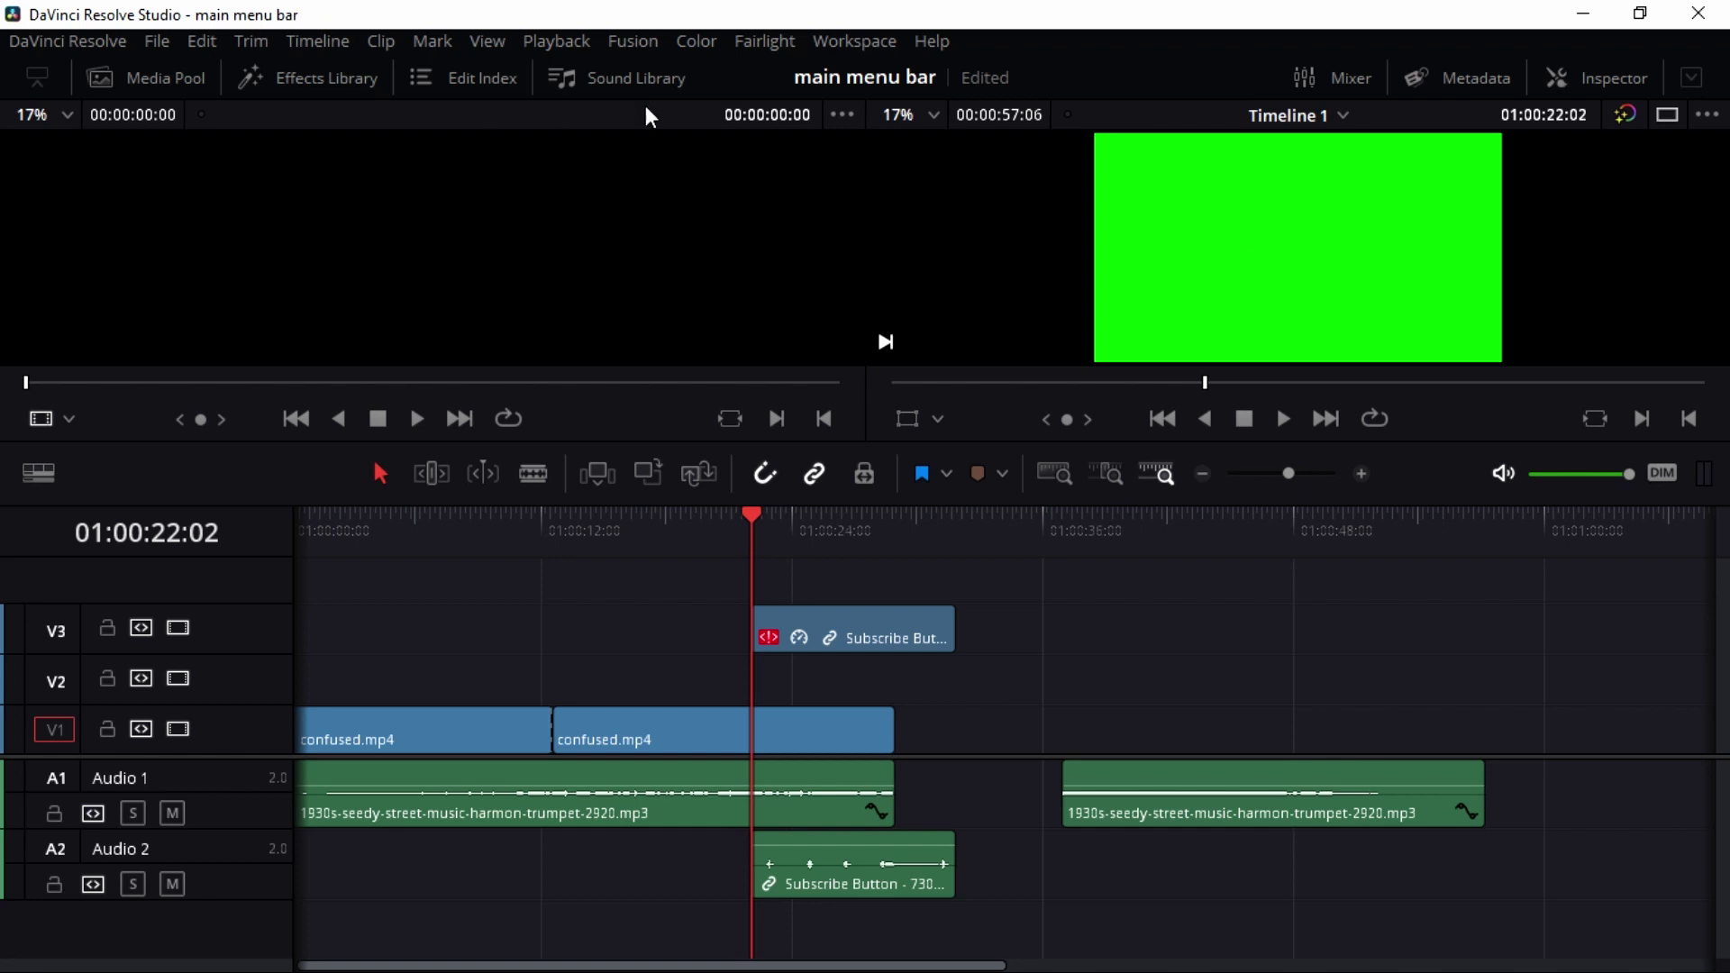
# Step: View the Help commands and their Documentation choices without choosing any
pyautogui.click(928, 40)
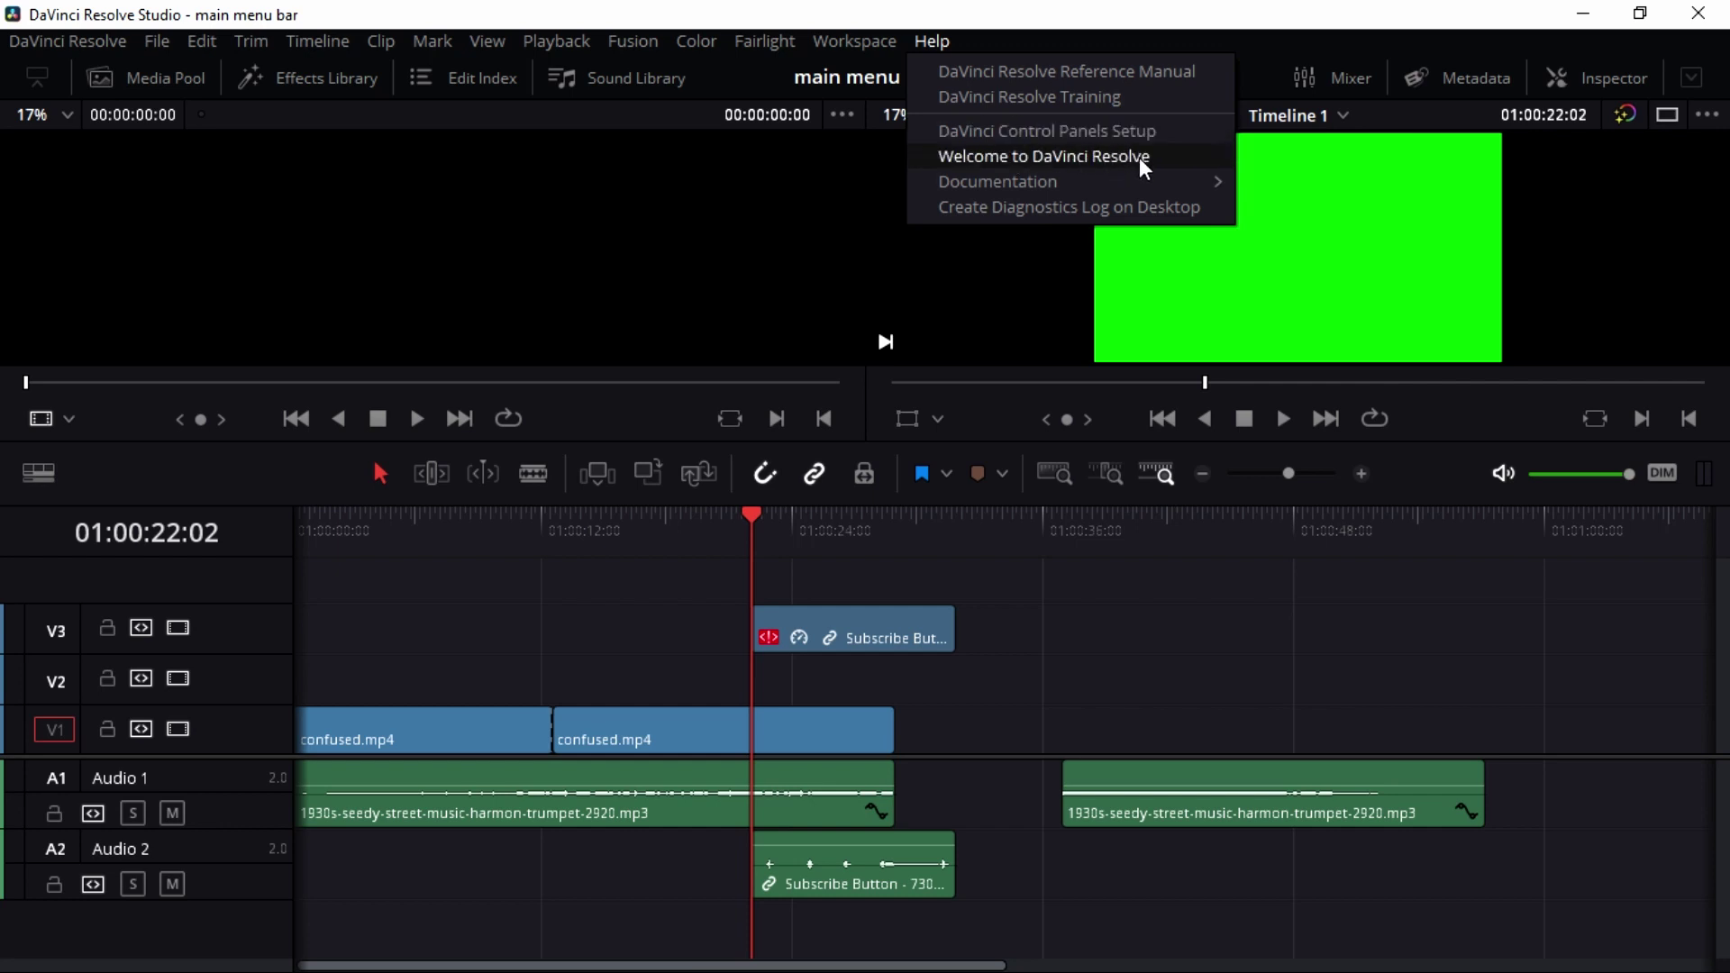
pyautogui.moveTo(1161, 181)
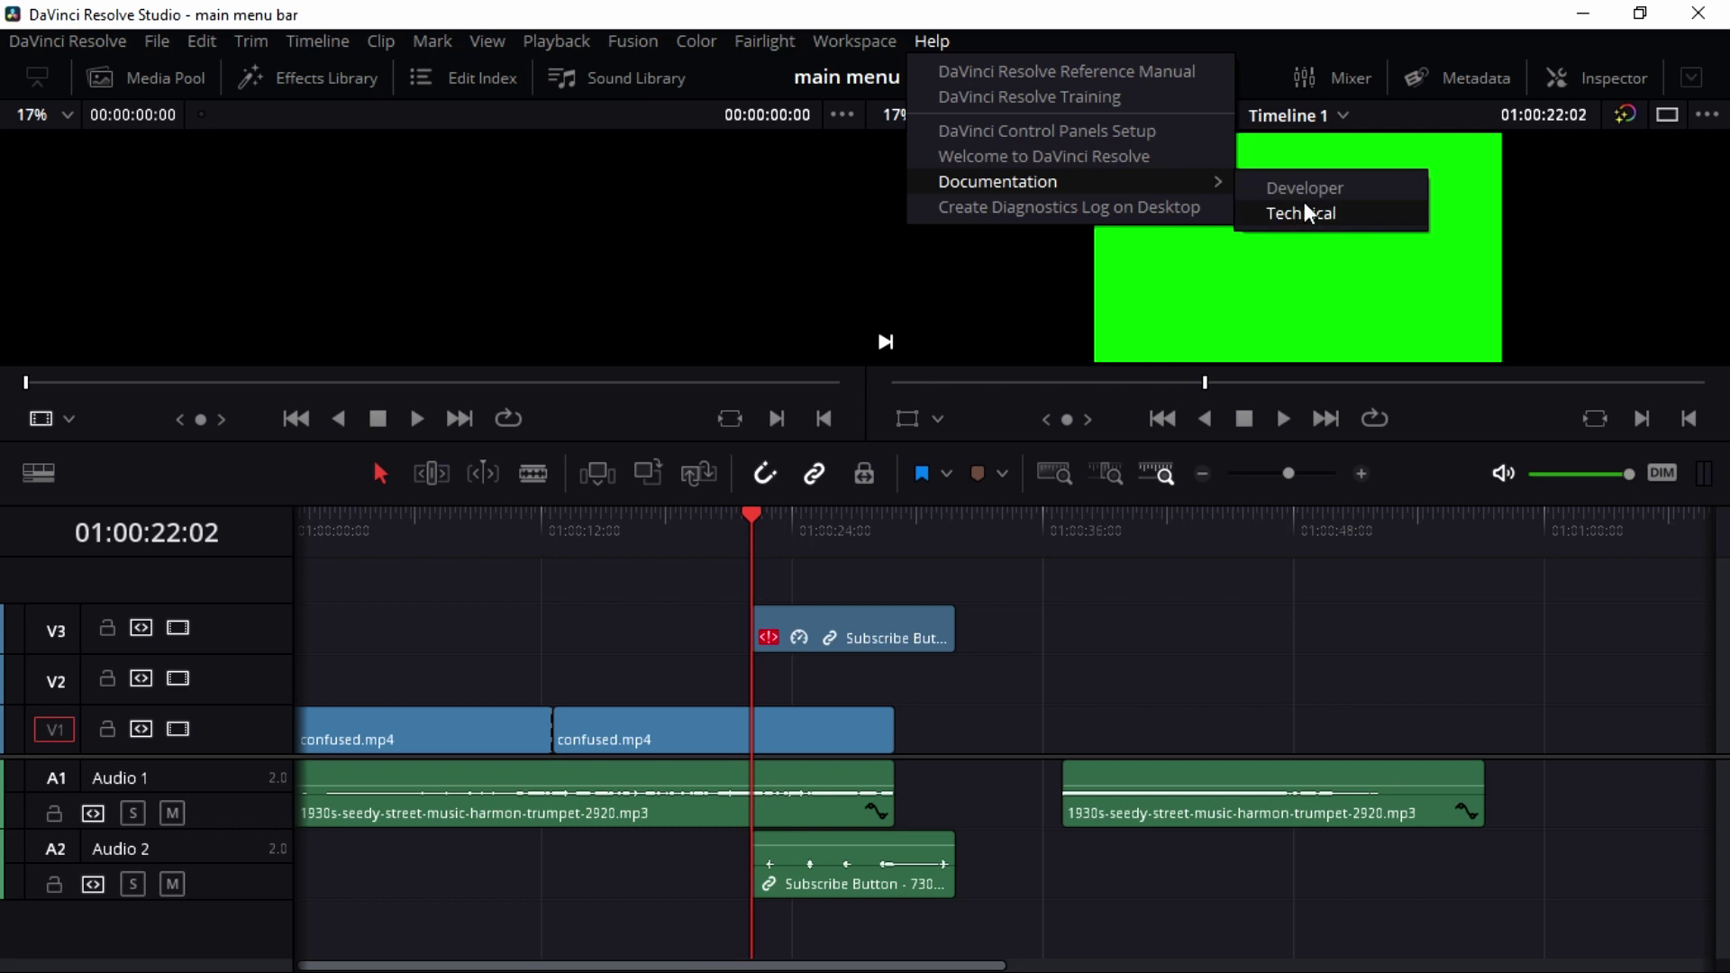
pyautogui.click(830, 208)
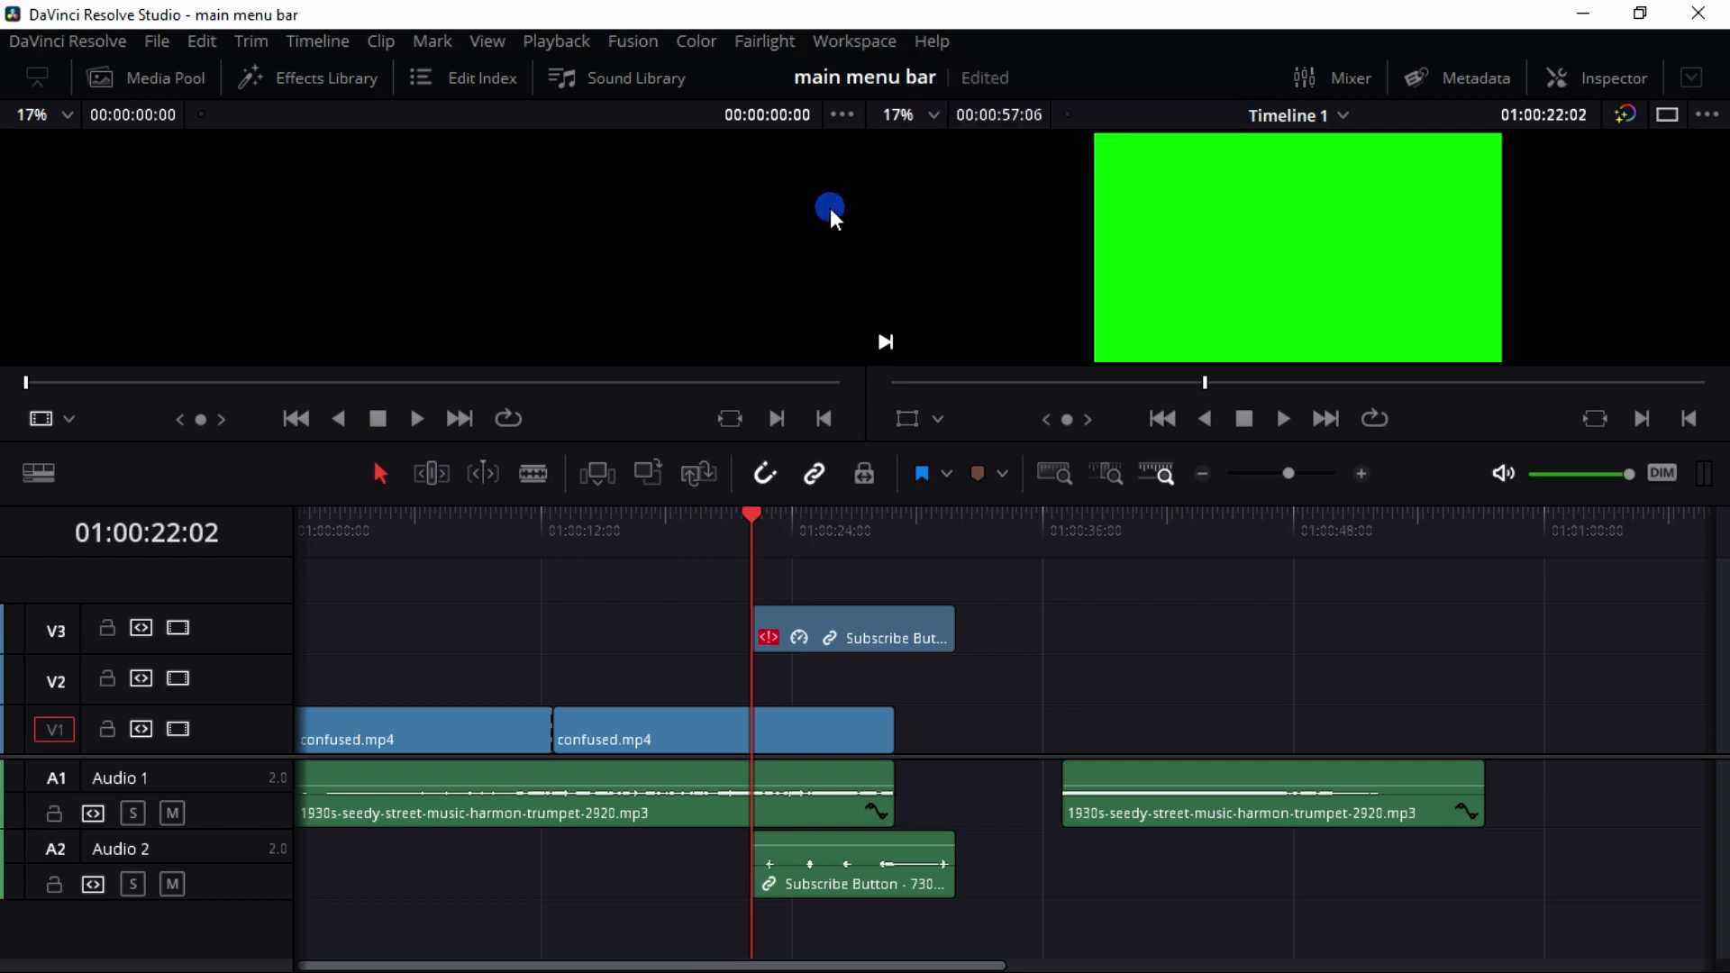